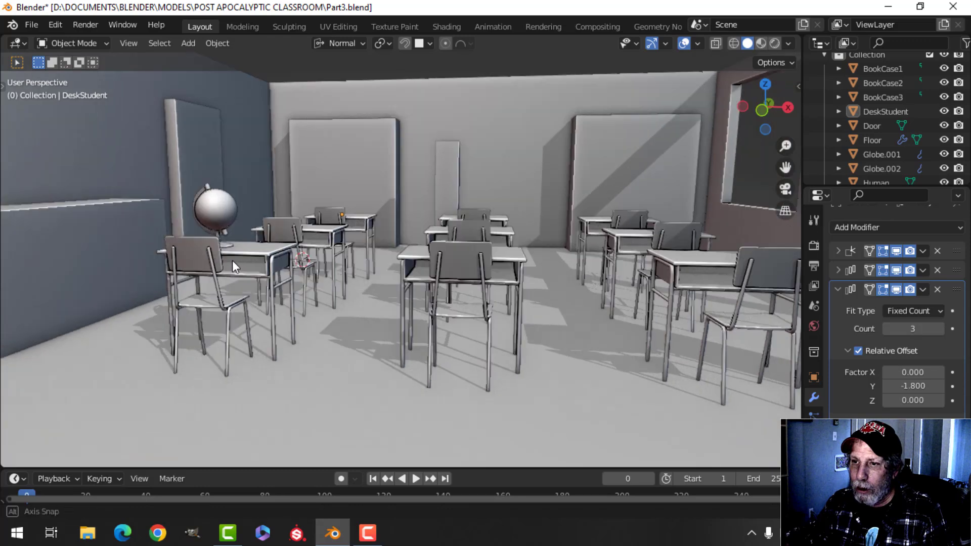
Move the student desks and the globe resting on them slightly toward the back of the classroom.
shift+middle_drag(228, 259, 330, 247)
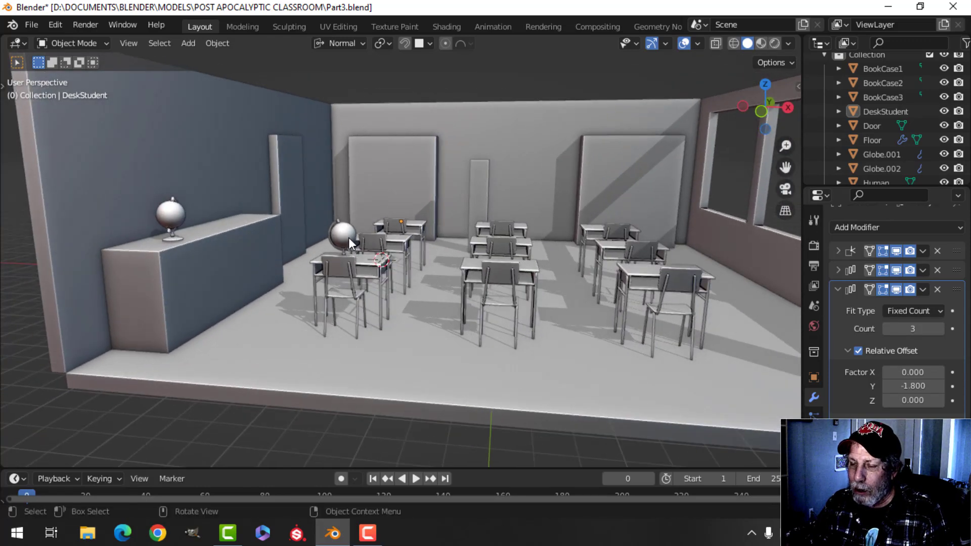
scroll(349, 241, up, 5)
scroll(341, 228, down, 6)
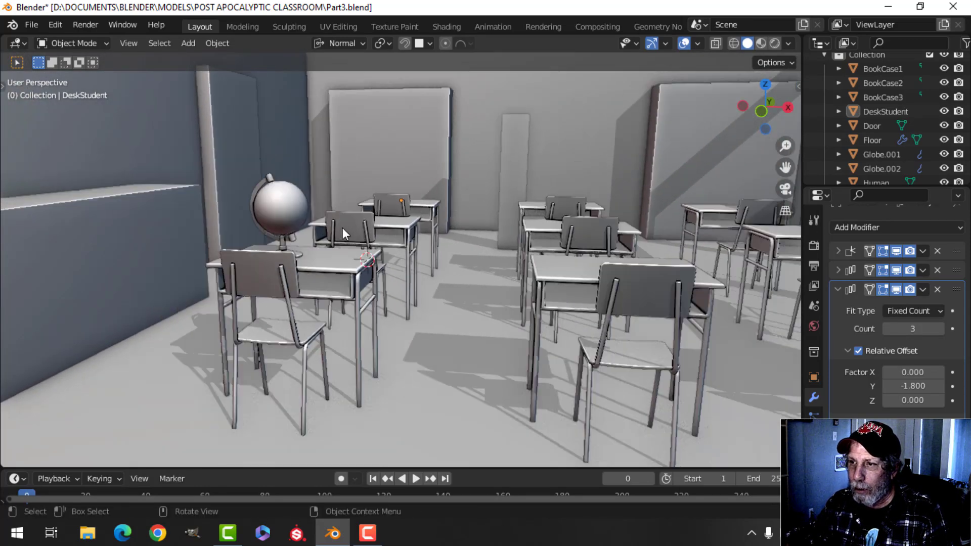
shift+middle_drag(354, 209, 387, 268)
shift+middle_drag(419, 224, 415, 269)
middle_drag(414, 269, 530, 310)
click(336, 310)
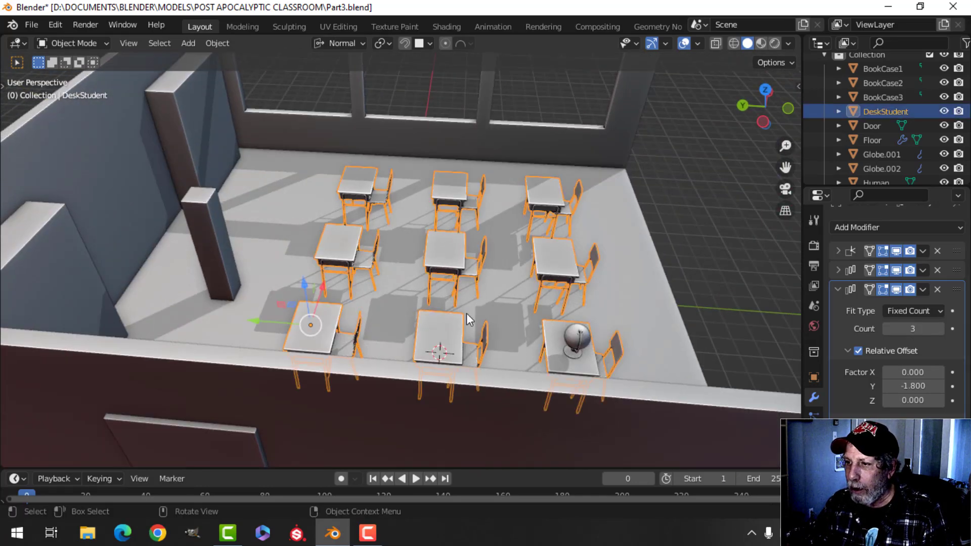
shift+click(593, 342)
middle_drag(593, 342, 392, 238)
drag(377, 251, 399, 250)
Move the Human reference block about 3.2 ft away from the student desks along the Y axis.
click(230, 190)
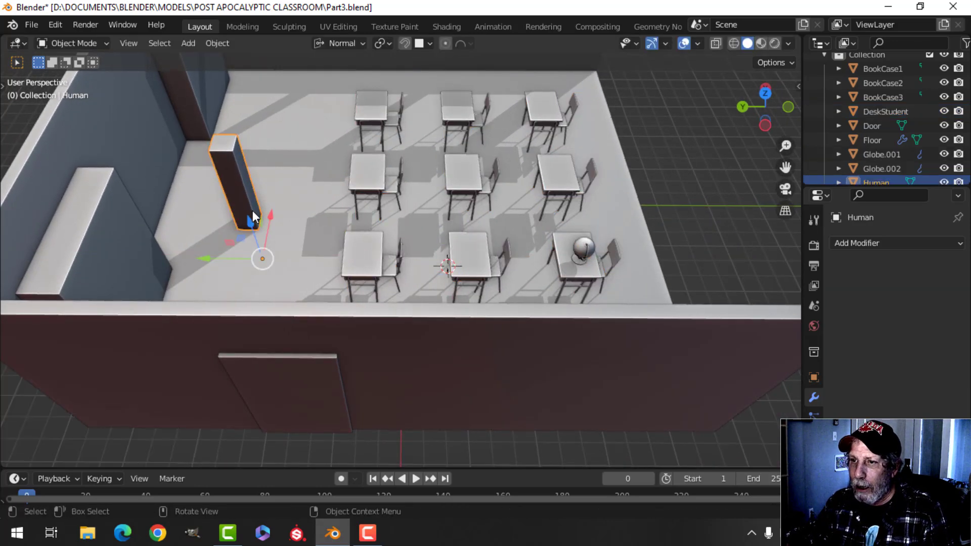
drag(220, 256, 156, 245)
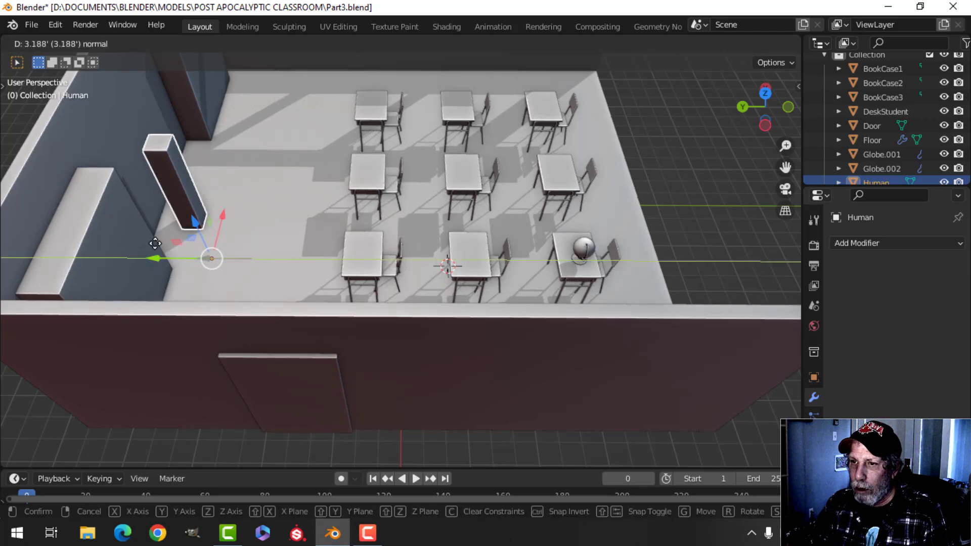
middle_drag(156, 245, 264, 189)
Duplicate BookCase2 and move the copy along Y away from the wall toward the student desks.
click(331, 188)
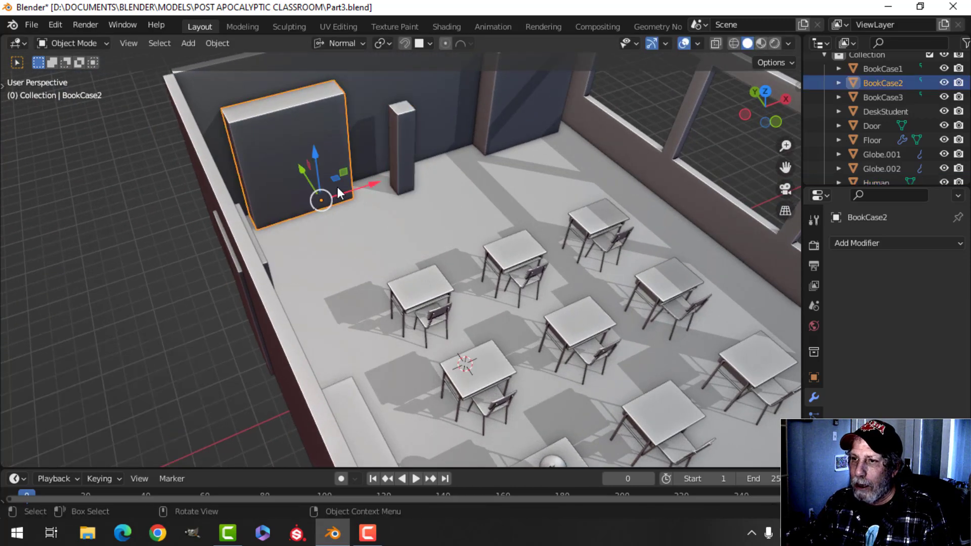
middle_drag(331, 188, 389, 187)
key(shift+d)
right_click(390, 187)
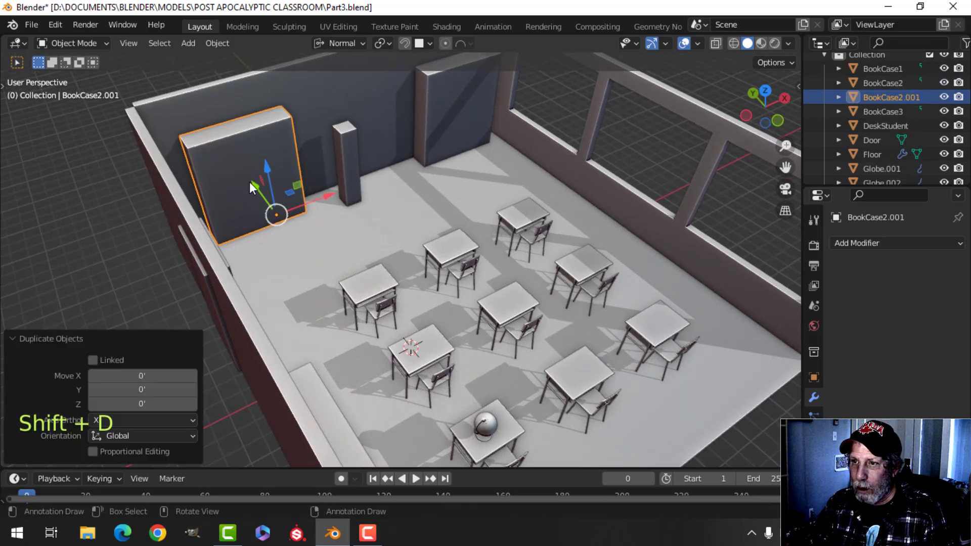
drag(250, 181, 402, 235)
middle_drag(402, 235, 424, 242)
drag(384, 209, 399, 222)
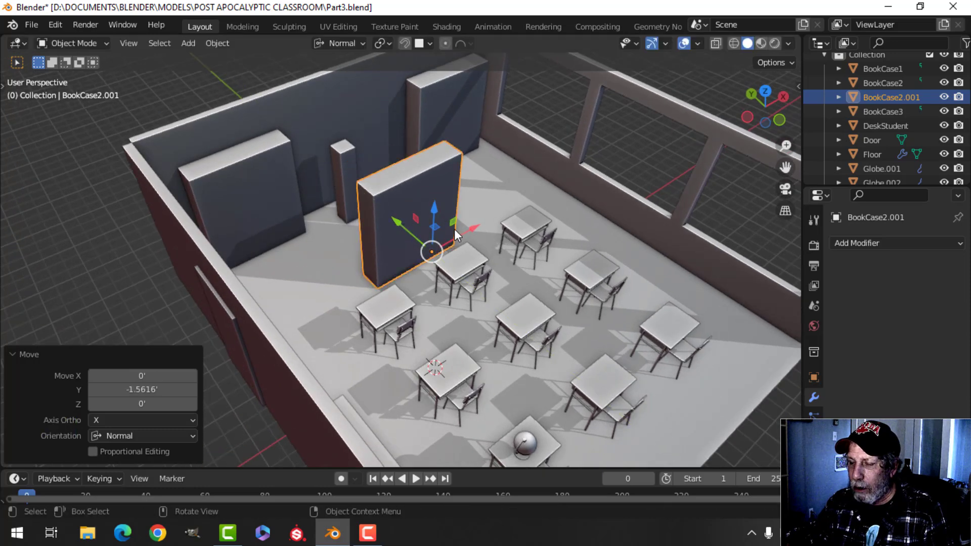
Lower the top face of the duplicated bookcase to turn it into a low, desk-height block.
scroll(405, 219, up, 3)
shift+middle_drag(407, 212, 396, 175)
shift+middle_drag(396, 175, 370, 202)
middle_drag(370, 202, 389, 187)
key(Tab)
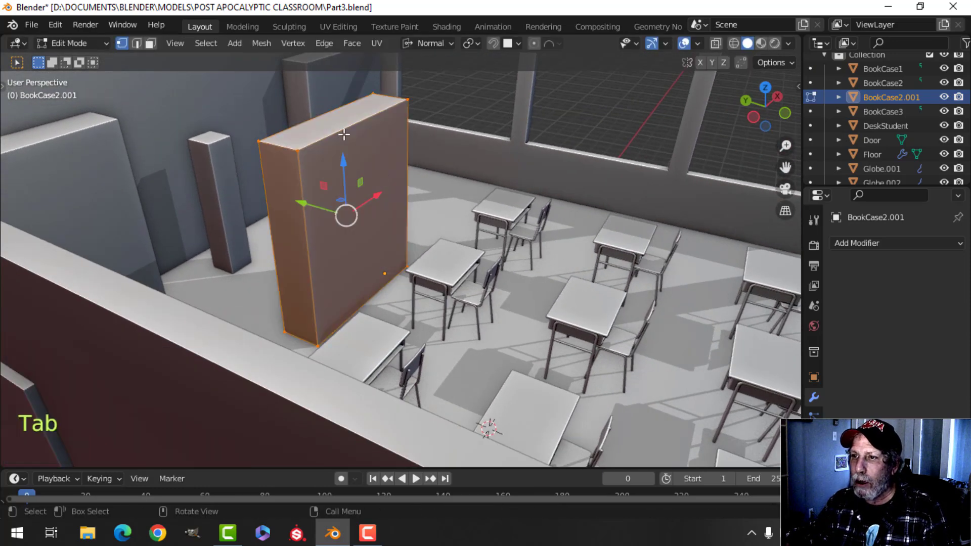
key(3)
click(332, 124)
middle_drag(332, 124, 384, 140)
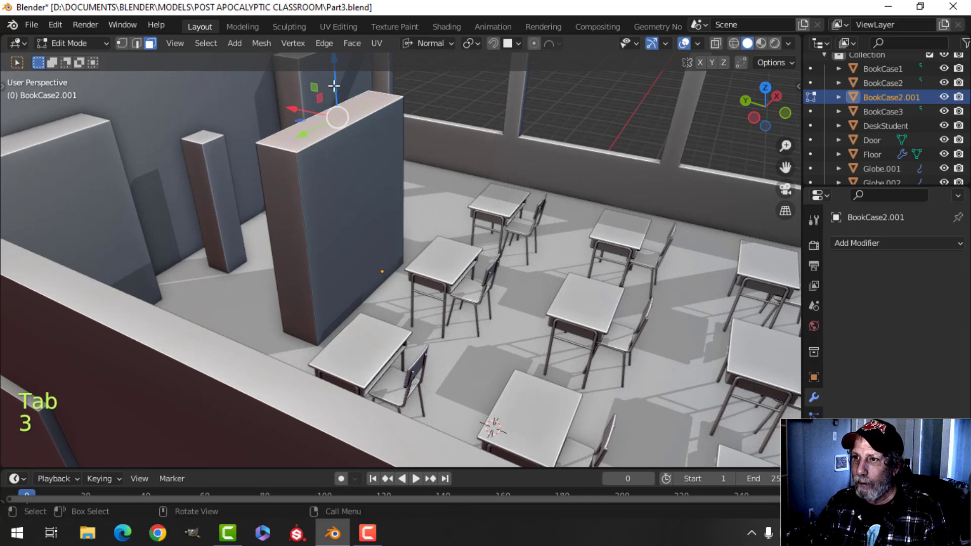
drag(334, 86, 337, 217)
middle_drag(337, 217, 345, 179)
key(Tab)
Move the Human block -2.2667 ft in Y toward the new desk block and raise it 0.90673 ft onto the floor.
click(276, 190)
scroll(344, 181, down, 1)
scroll(313, 203, down, 5)
drag(264, 221, 294, 266)
middle_drag(293, 266, 378, 178)
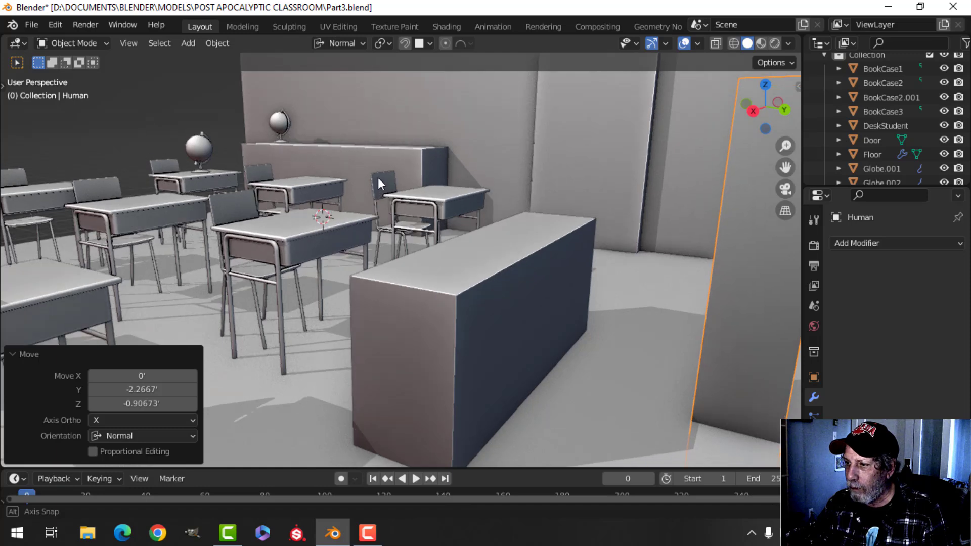
scroll(495, 198, down, 3)
mouse_move(495, 197)
shift+middle_down()
mouse_move(444, 190)
mouse_move(492, 202)
shift+middle_up()
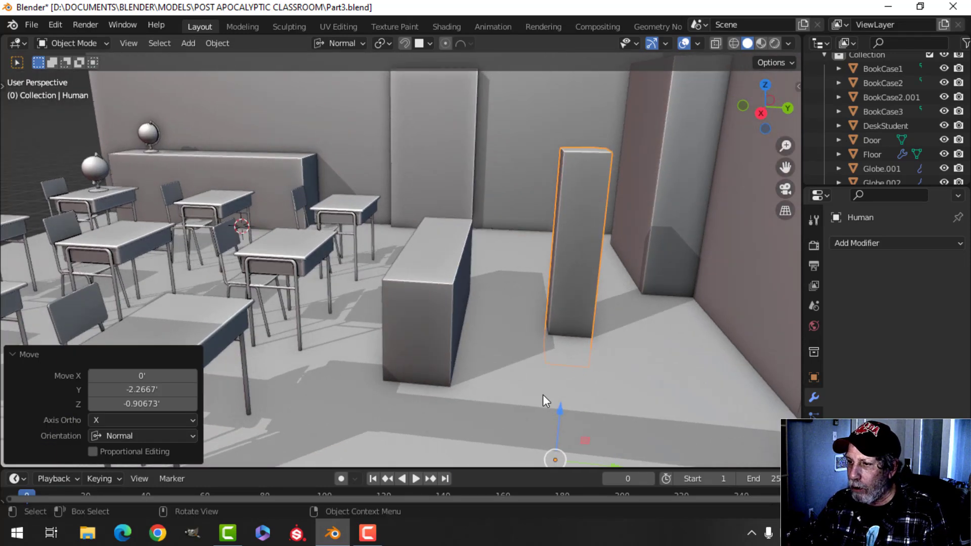
ctrl+drag(559, 408, 534, 336)
middle_drag(511, 265, 514, 268)
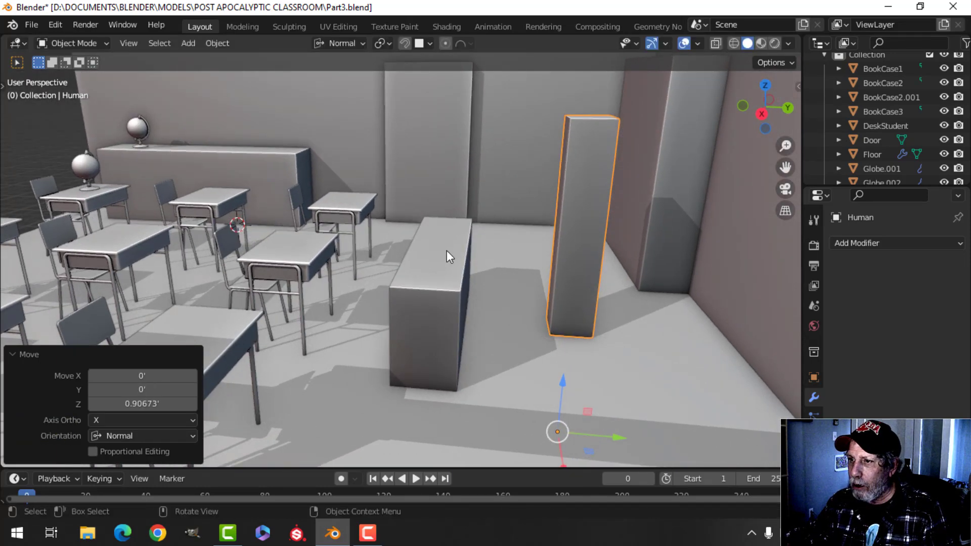
Raise the desk block's top face 0.5091 ft and pull the long face nearest the Human block outward 0.92549 ft.
click(443, 248)
key(Tab)
drag(444, 202, 439, 177)
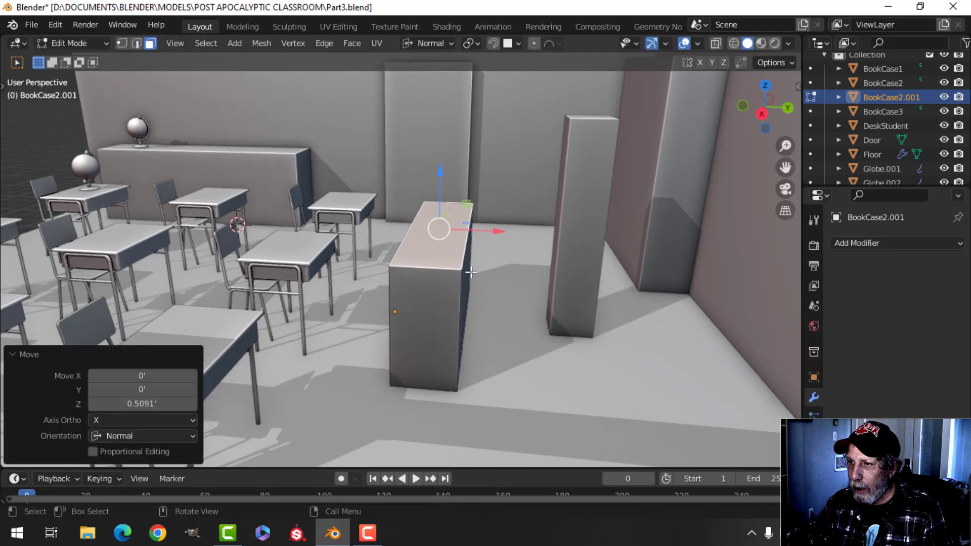
click(481, 272)
middle_drag(502, 271, 454, 280)
drag(488, 287, 530, 284)
middle_drag(530, 284, 570, 299)
Isolate the desk block in local view.
middle_drag(498, 262, 551, 237)
scroll(427, 228, up, 3)
shift+middle_drag(427, 227, 516, 253)
scroll(451, 275, down, 1)
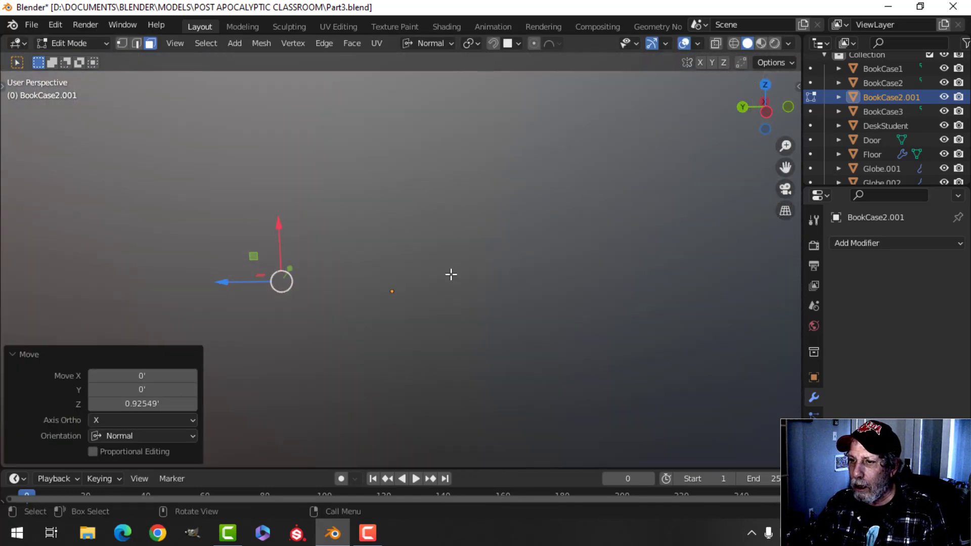
shift+middle_drag(407, 282, 395, 254)
scroll(440, 252, up, 2)
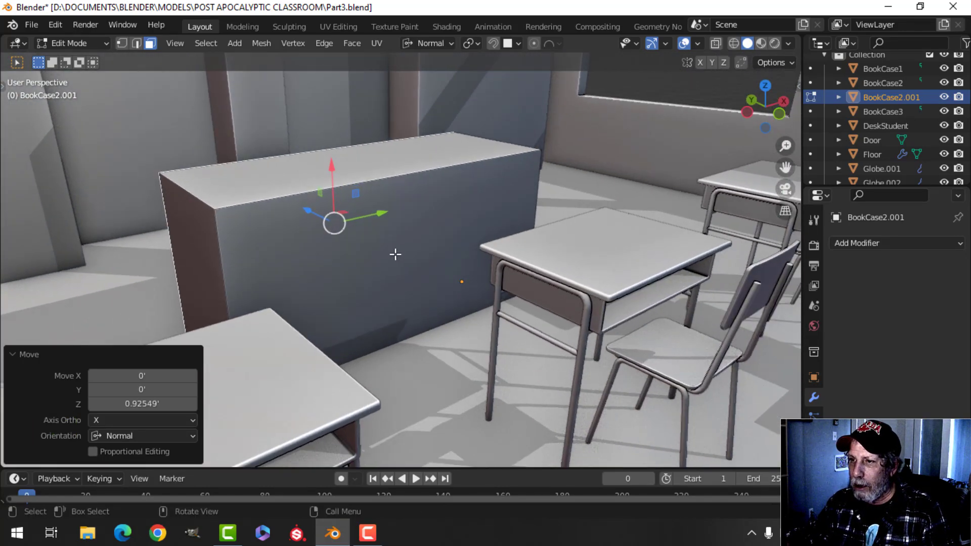
key(Tab)
key(slash)
middle_drag(396, 287, 366, 302)
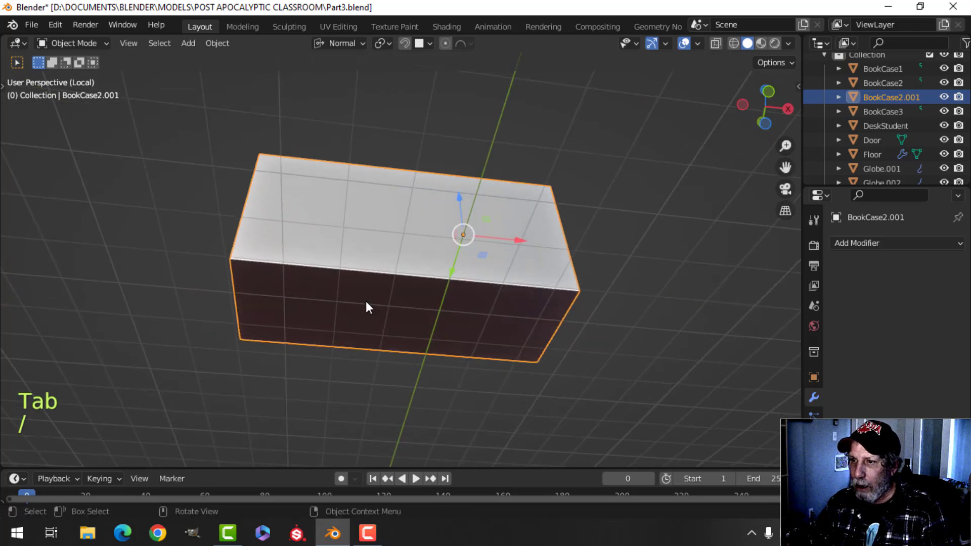
Raise the block's bottom face along global Z to leave a thin tabletop, and return to the full scene.
key(Tab)
click(364, 307)
middle_drag(399, 263, 421, 364)
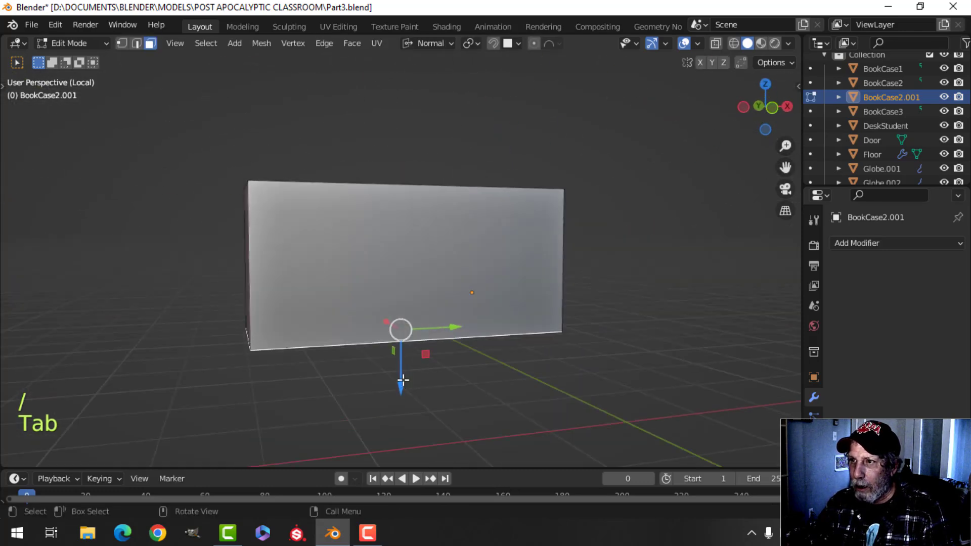
click(429, 43)
click(403, 89)
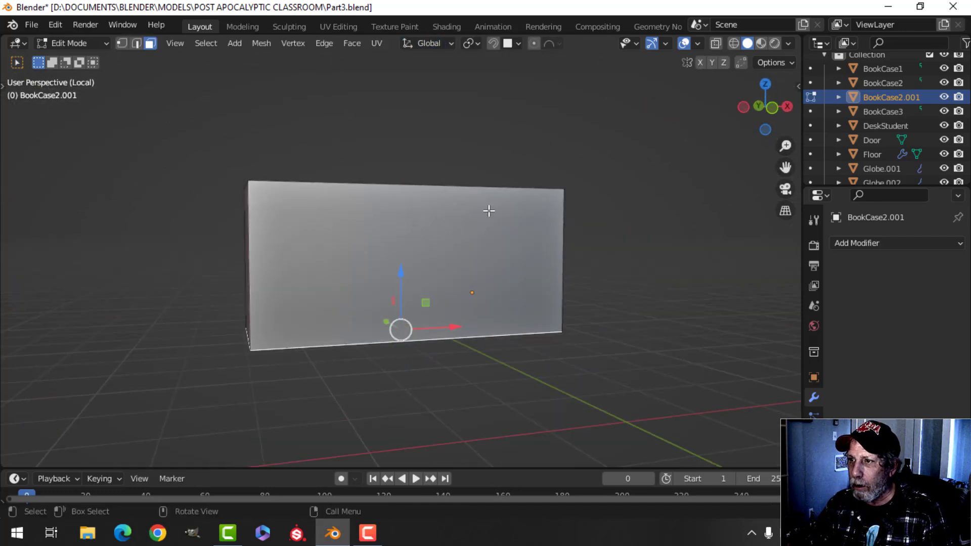
scroll(455, 207, up, 3)
middle_drag(428, 203, 450, 220)
drag(376, 287, 350, 90)
key(Tab)
key(slash)
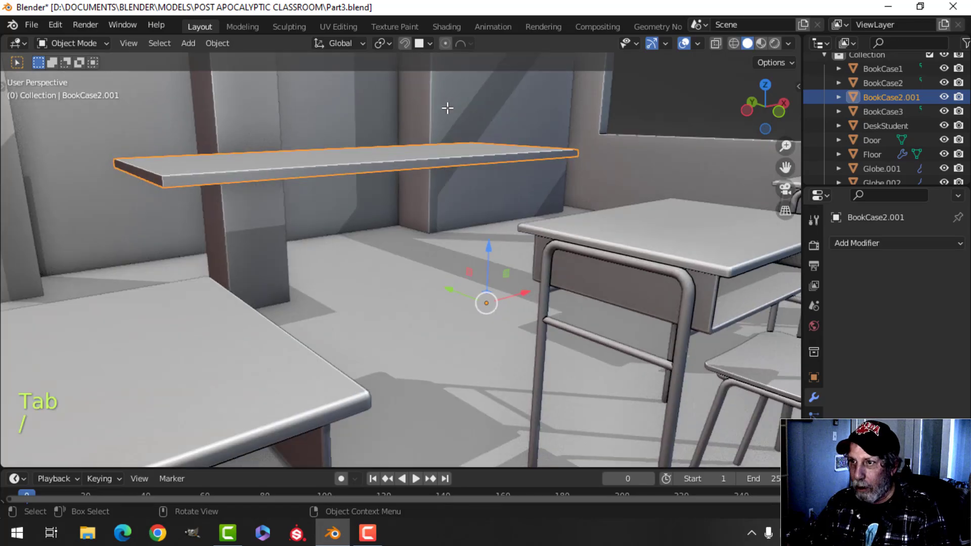
Examine the thin tabletop in the classroom from above, beside and below.
middle_drag(416, 166, 447, 169)
scroll(447, 168, down, 3)
mouse_move(369, 169)
middle_down()
mouse_move(394, 168)
mouse_move(356, 169)
middle_up()
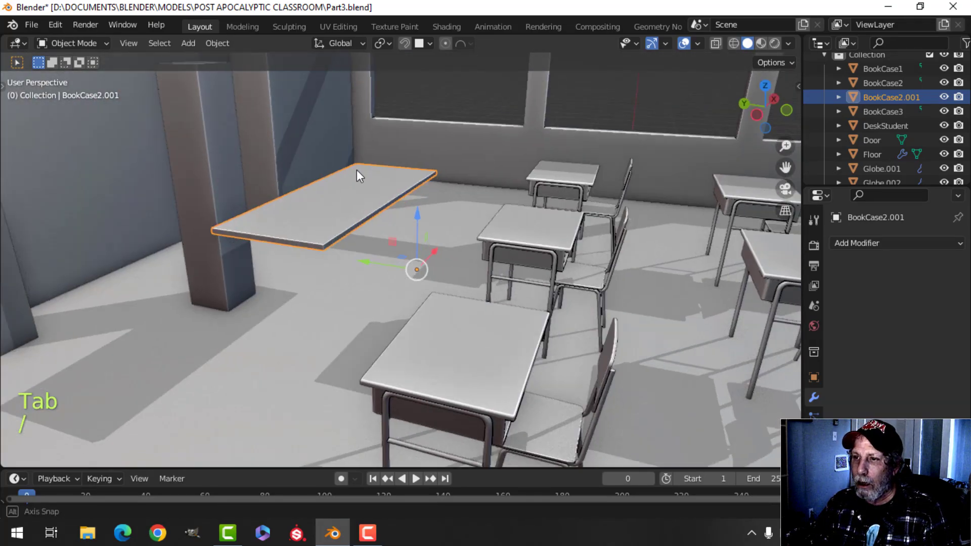
scroll(424, 177, up, 2)
middle_drag(424, 177, 378, 188)
middle_drag(379, 188, 368, 158)
scroll(304, 182, up, 2)
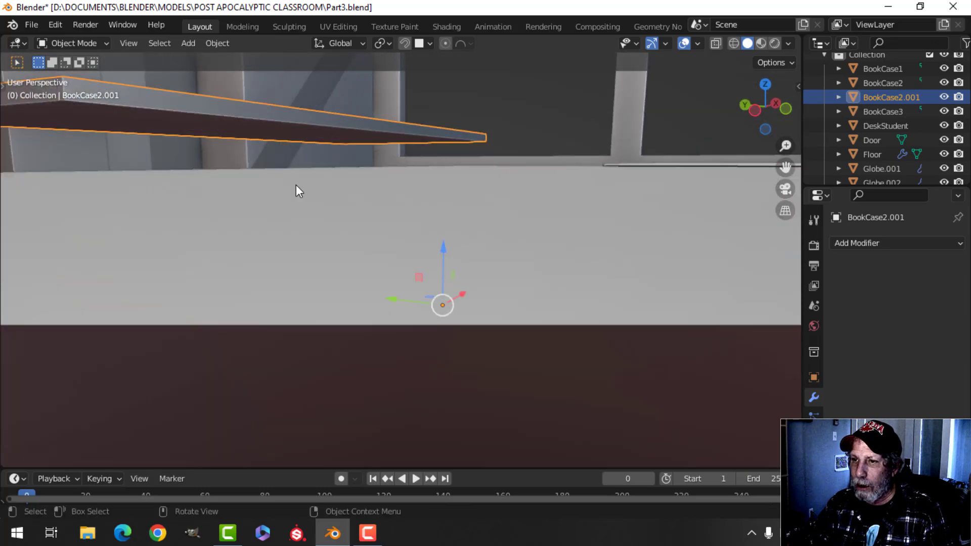
shift+middle_drag(295, 184, 344, 196)
middle_drag(344, 196, 364, 208)
scroll(327, 192, down, 1)
Isolate the tabletop and inset its underside face by 0.2555 ft in the bottom orthographic view.
key(slash)
key(Tab)
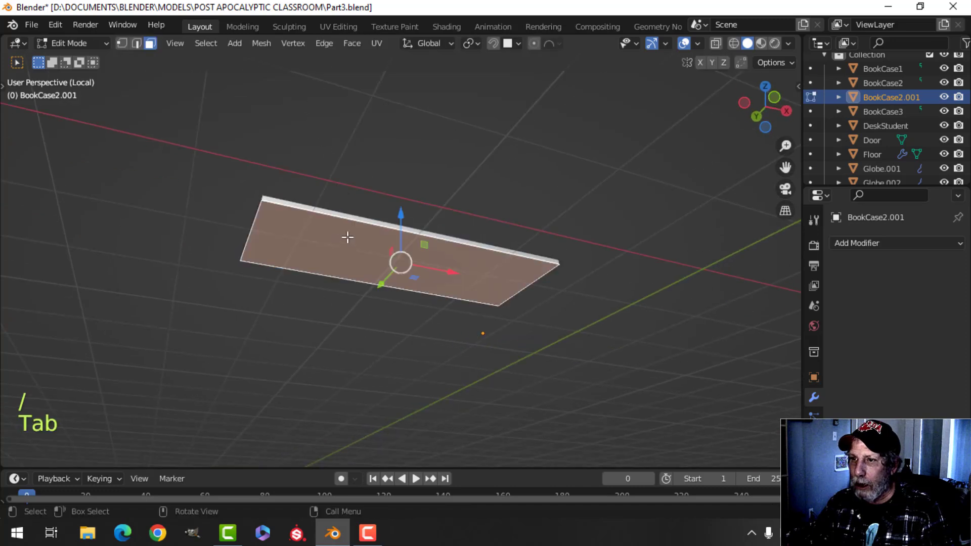
middle_drag(329, 244, 398, 212)
key(ctrl+KP_7)
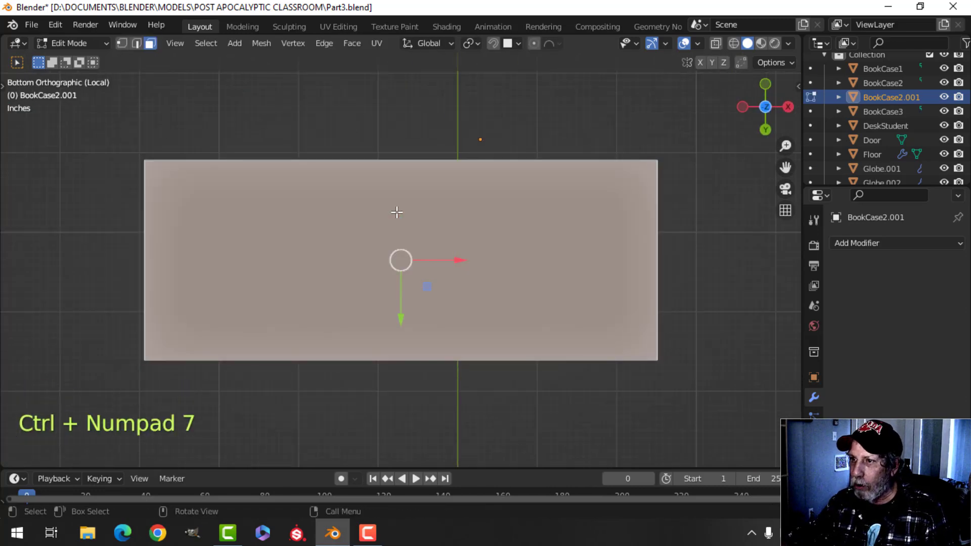
key(i)
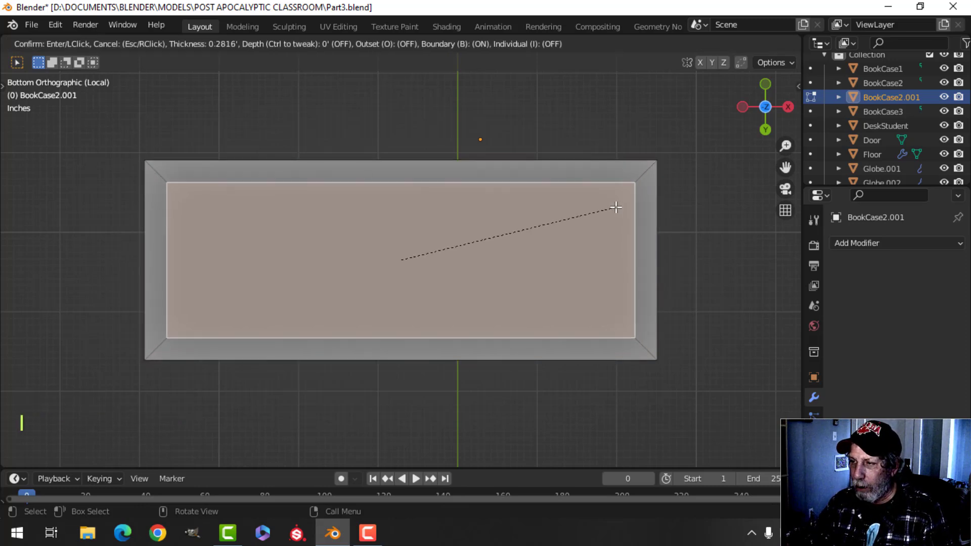
click(618, 207)
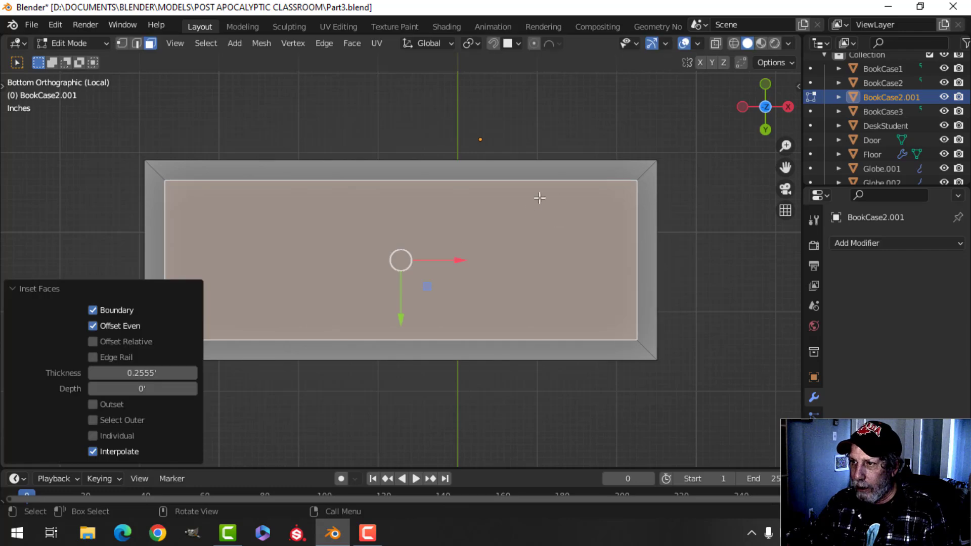
Extrude the inset underside face 0.57859 ft downward to form the desk's apron.
scroll(517, 286, down, 2)
middle_drag(479, 192, 434, 228)
key(e)
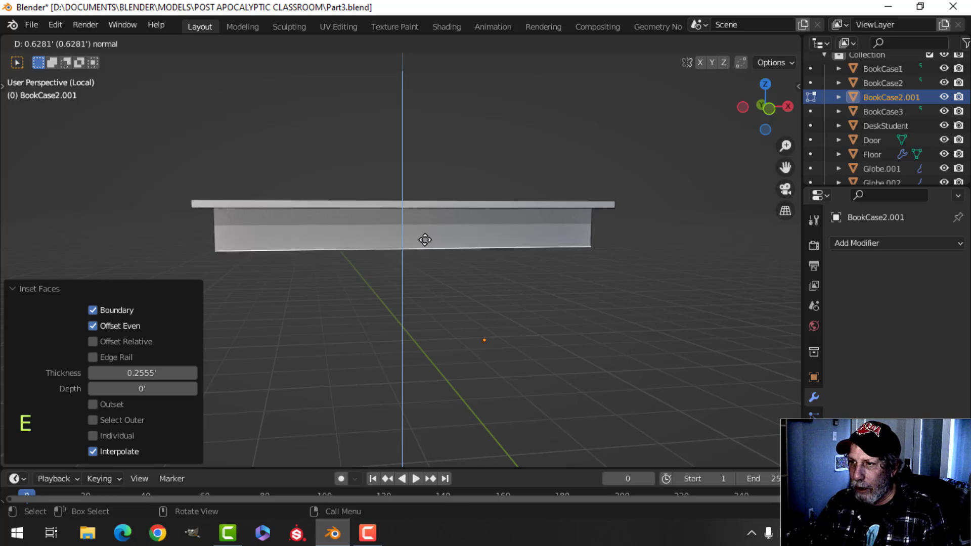
click(425, 236)
middle_drag(425, 237, 478, 253)
scroll(495, 187, up, 2)
middle_drag(478, 234, 478, 223)
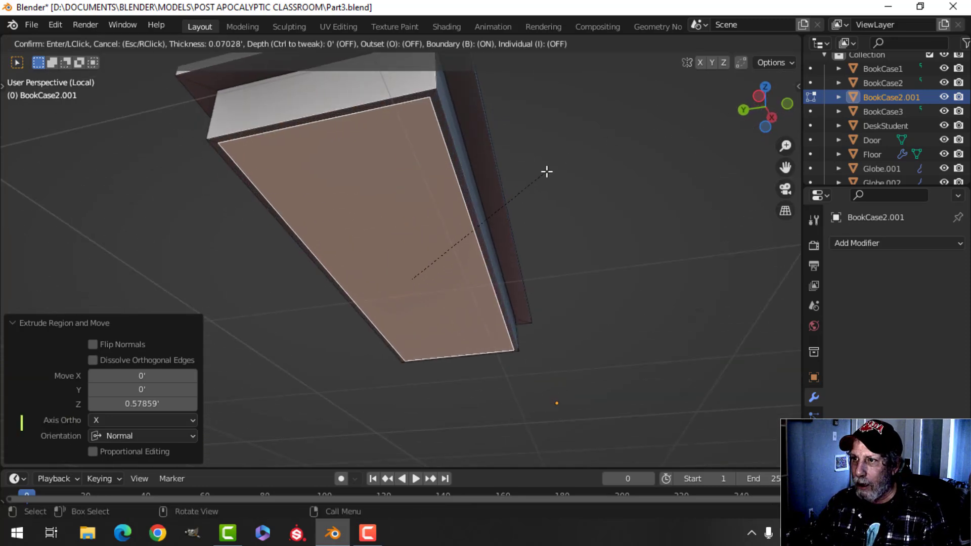
key(Escape)
key(ctrl+z)
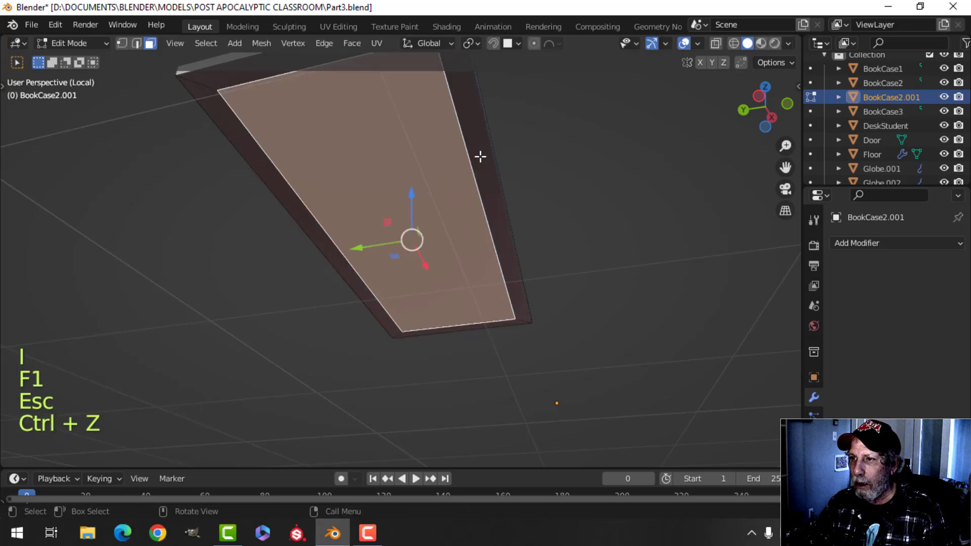
click(50, 29)
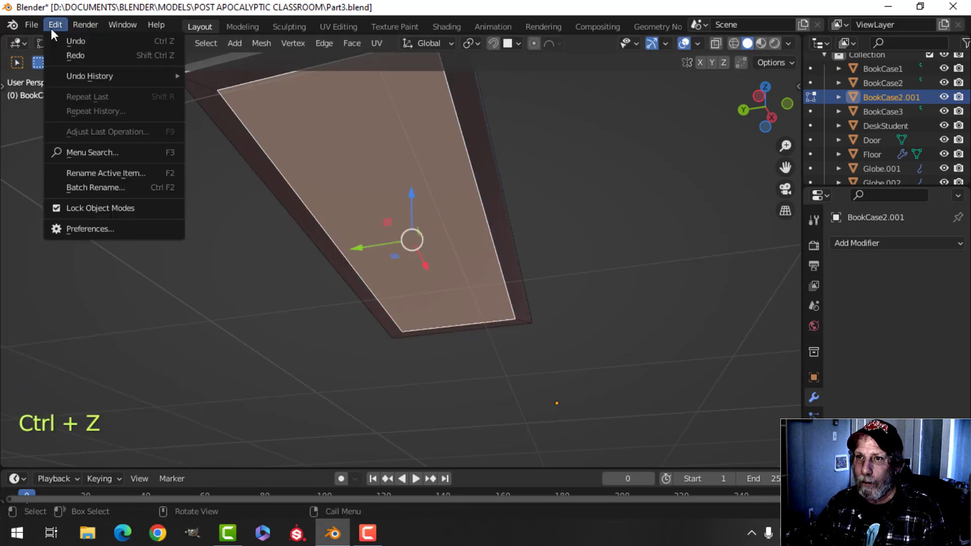
click(77, 59)
Leave Edit Mode and local view to return to the full classroom scene.
middle_drag(457, 156, 499, 236)
key(Tab)
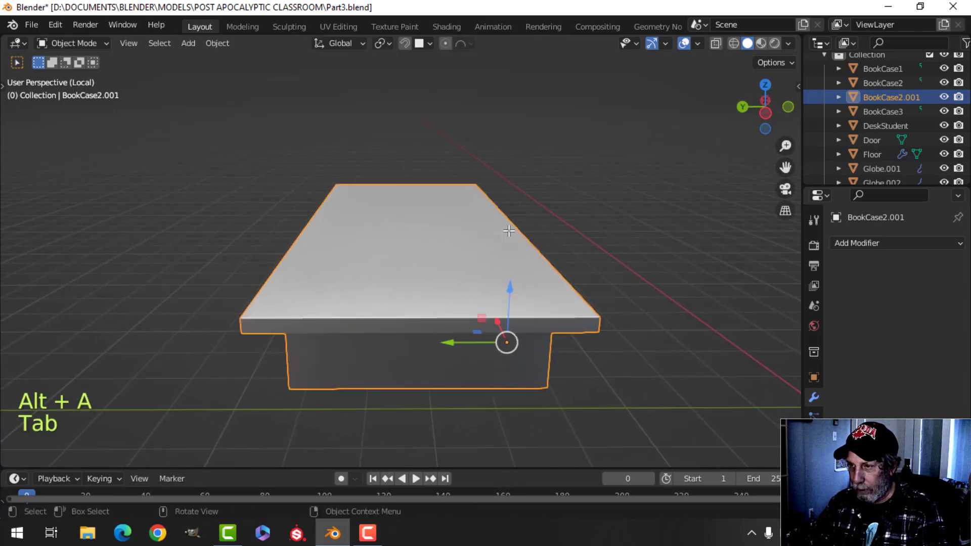
key(slash)
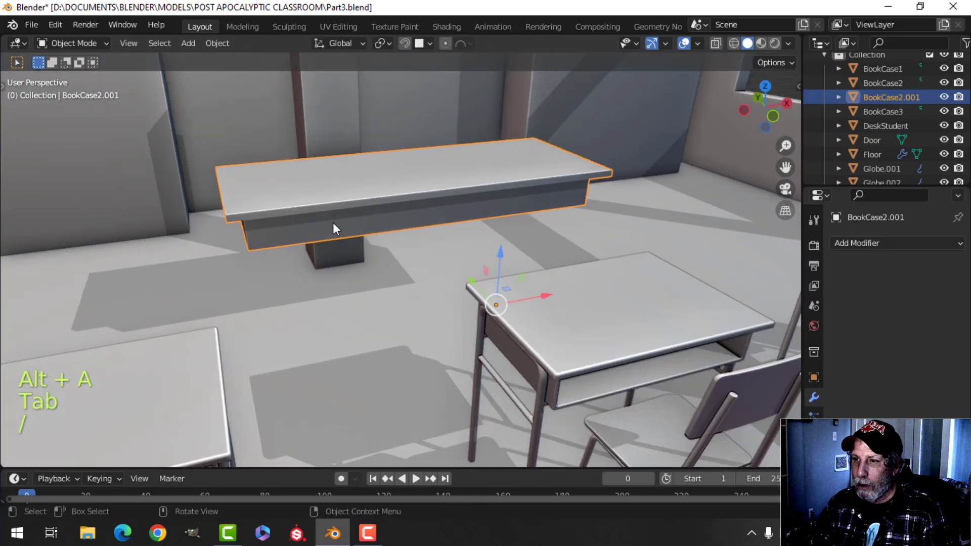
Raise the entire teacher's desk mesh slightly along Z in Edit Mode.
middle_drag(333, 223, 360, 230)
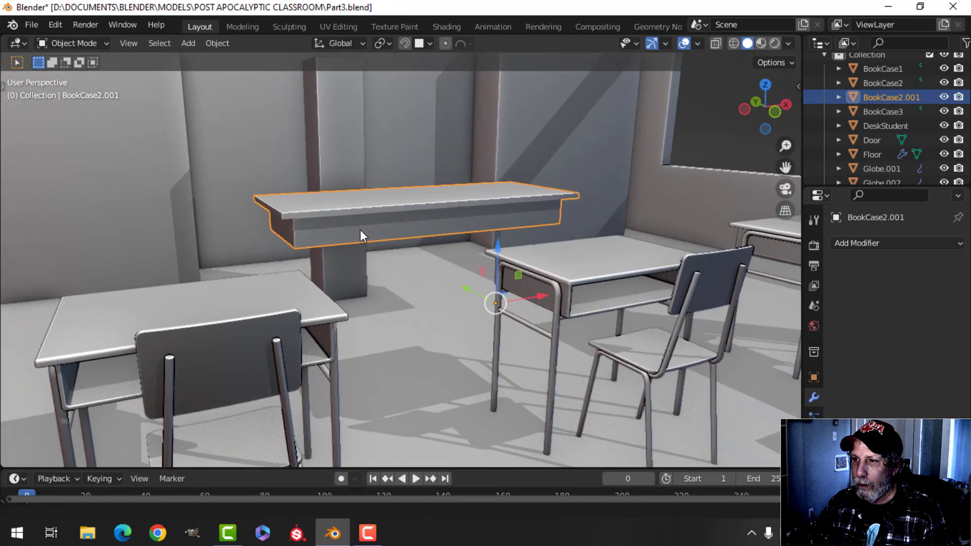
key(Tab)
key(a)
drag(419, 152, 420, 132)
middle_drag(420, 133, 422, 187)
Duplicate the underside face of the desk's apron and lower the copy slightly below it.
key(alt+a)
click(332, 187)
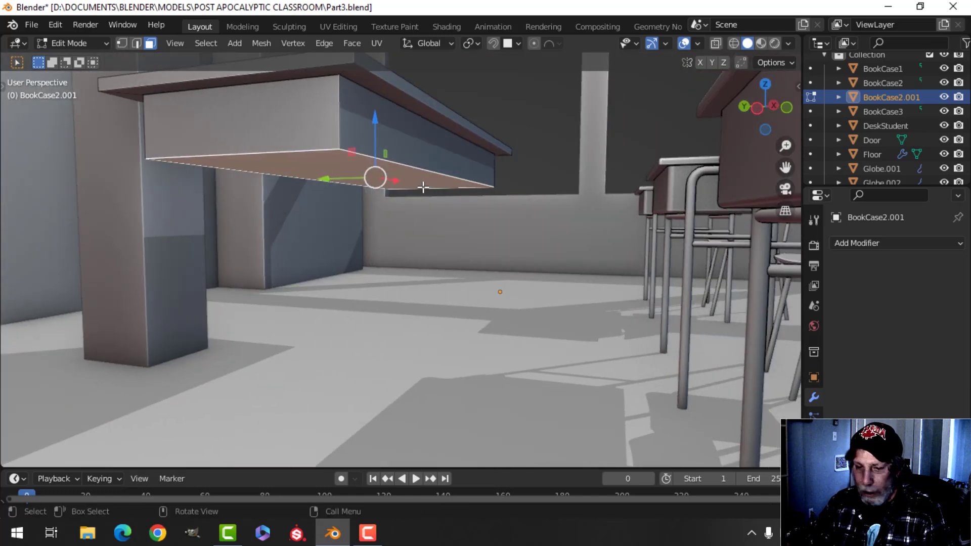
key(shift+d)
right_click(423, 190)
drag(380, 129, 380, 142)
middle_drag(380, 141, 462, 188)
Separate the duplicated face into its own object and return to Object Mode.
key(p)
click(462, 189)
key(Tab)
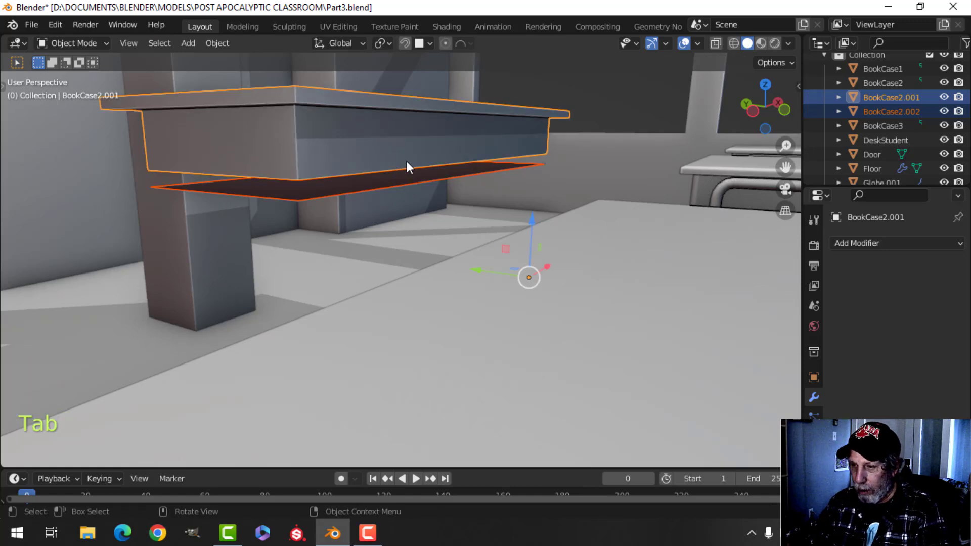
Isolate the desk and the separated face in local view and select the whole face in Edit Mode from below.
key(slash)
middle_drag(407, 162, 381, 274)
click(382, 276)
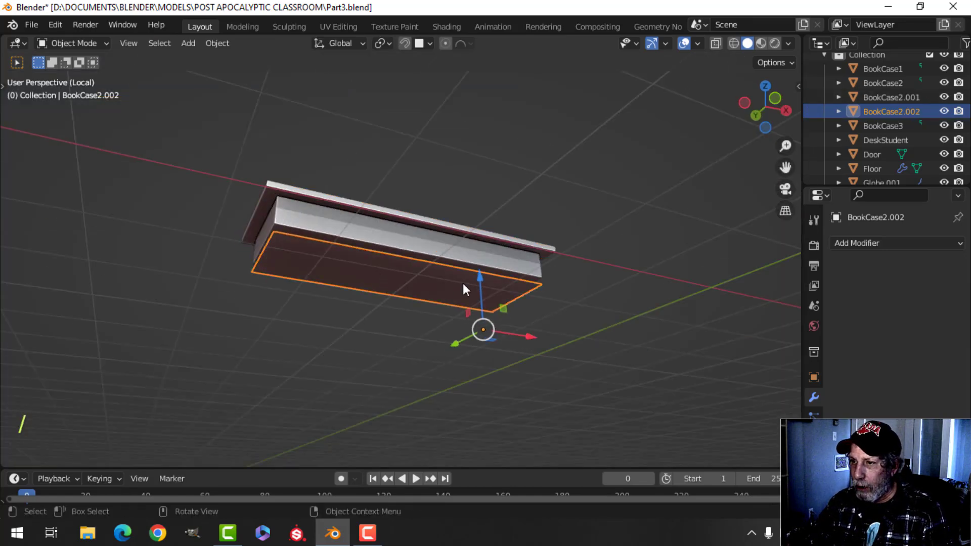
key(Tab)
key(a)
key(ctrl+KP_7)
key(ctrl+End)
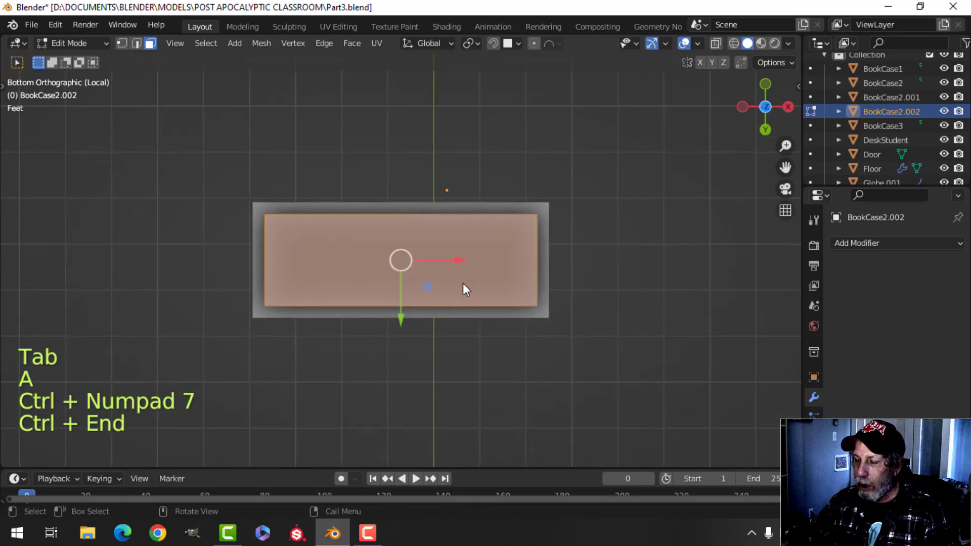
Shrink the face to a small square by scaling it 0.405 overall, 0.35 along X, and 0.606 overall.
key(s)
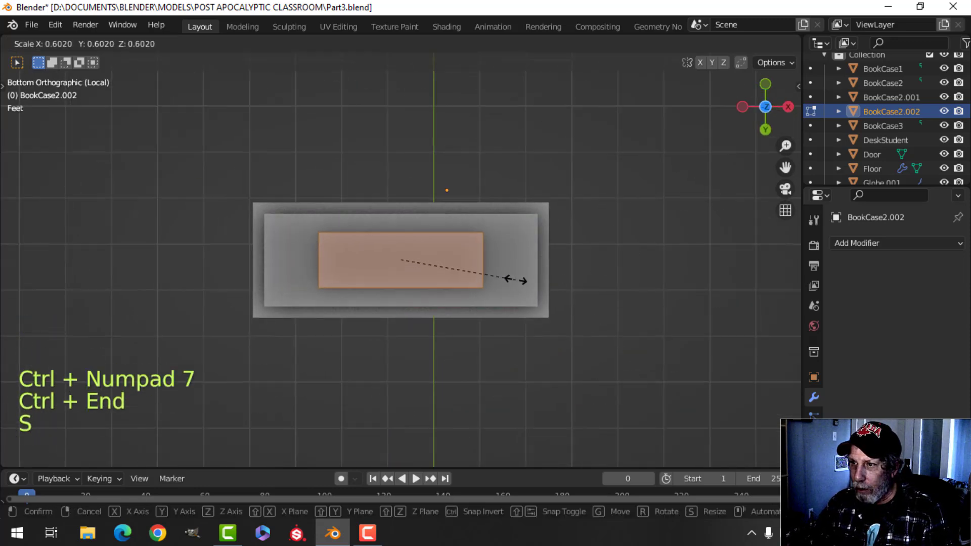
click(479, 274)
key(s)
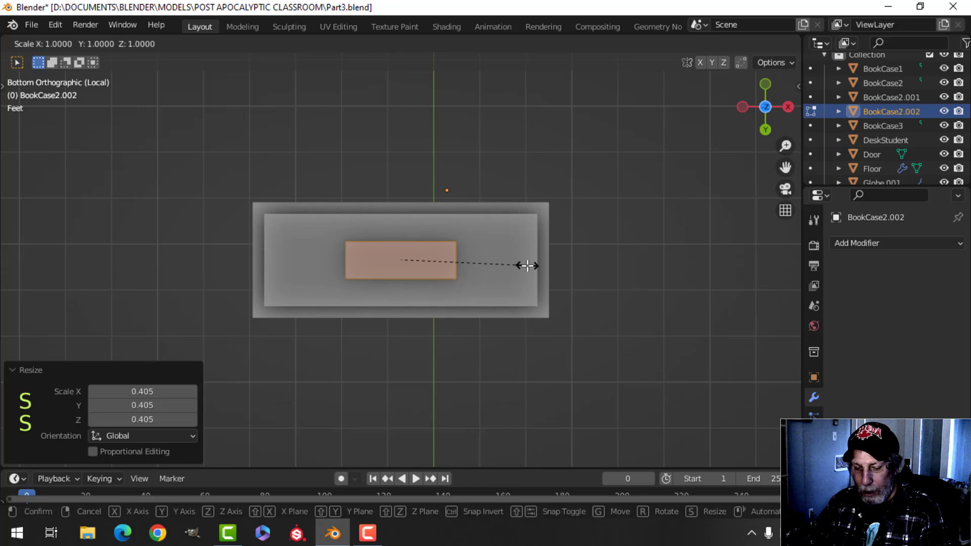
click(445, 265)
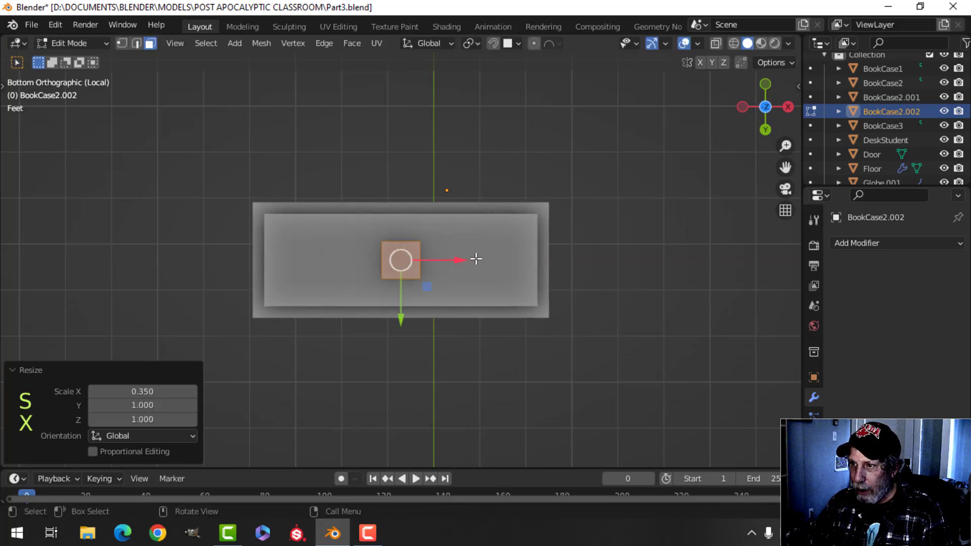
scroll(474, 258, up, 2)
key(s)
click(460, 258)
Move the square into a corner of the apron, about -2.64' in X and -0.69' in Y, and fine-tune its size.
key(g)
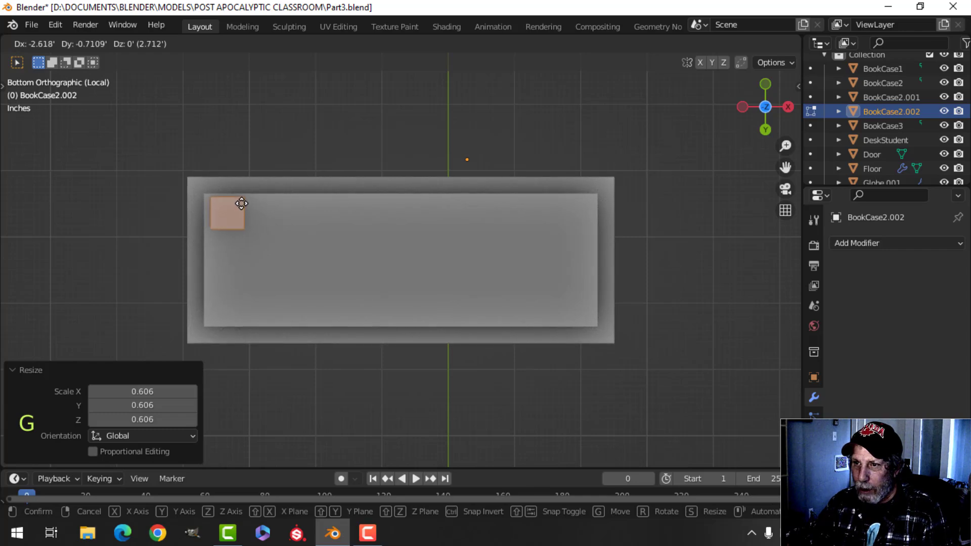
click(240, 204)
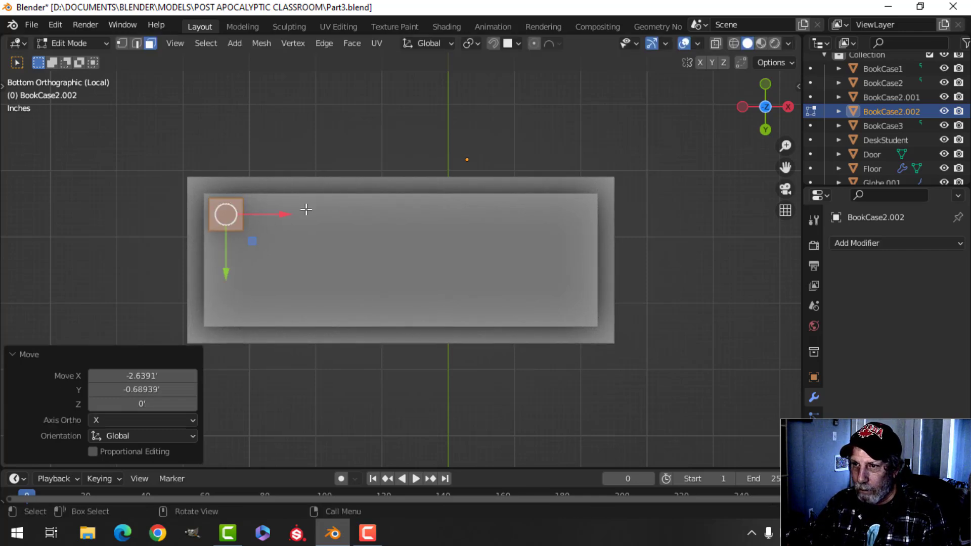
key(s)
click(268, 210)
Raise the square to the apron's underside and extrude it down along Z to floor level to form a leg.
middle_drag(268, 210, 390, 201)
drag(361, 129, 360, 103)
shift+middle_drag(394, 178, 405, 215)
middle_drag(405, 215, 401, 183)
key(e)
click(389, 165)
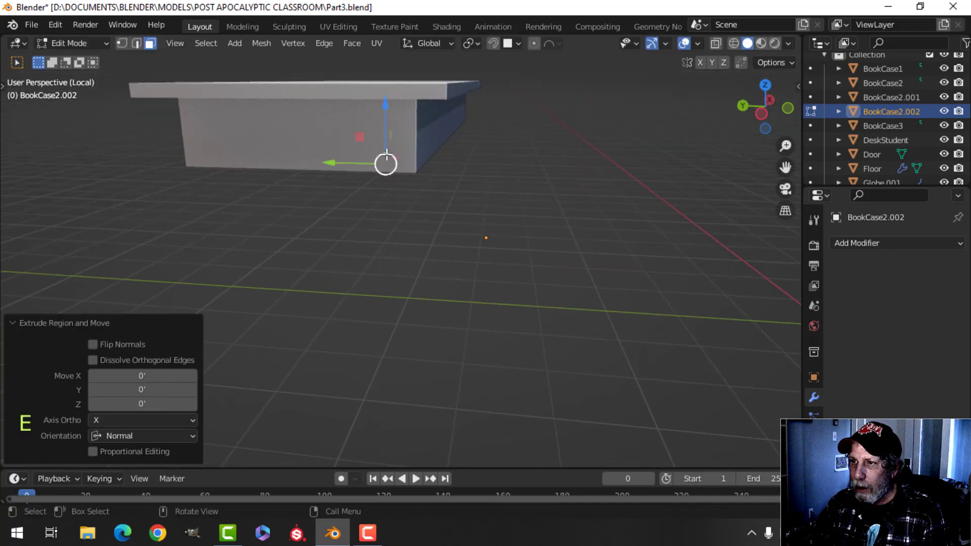
drag(387, 137, 388, 331)
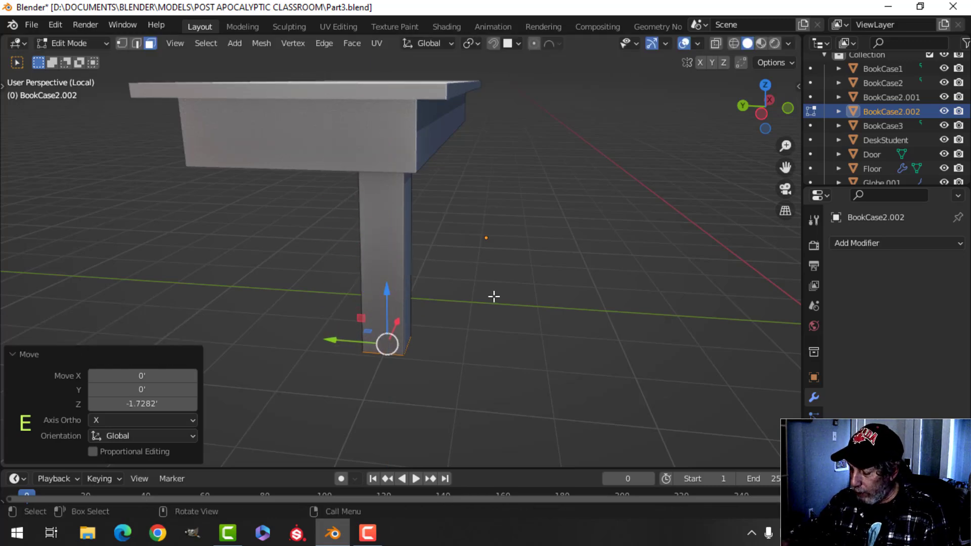
key(KP_1)
drag(195, 203, 196, 255)
Taper the leg by scaling its bottom face to about 0.589, and return to the full scene in Object Mode.
key(s)
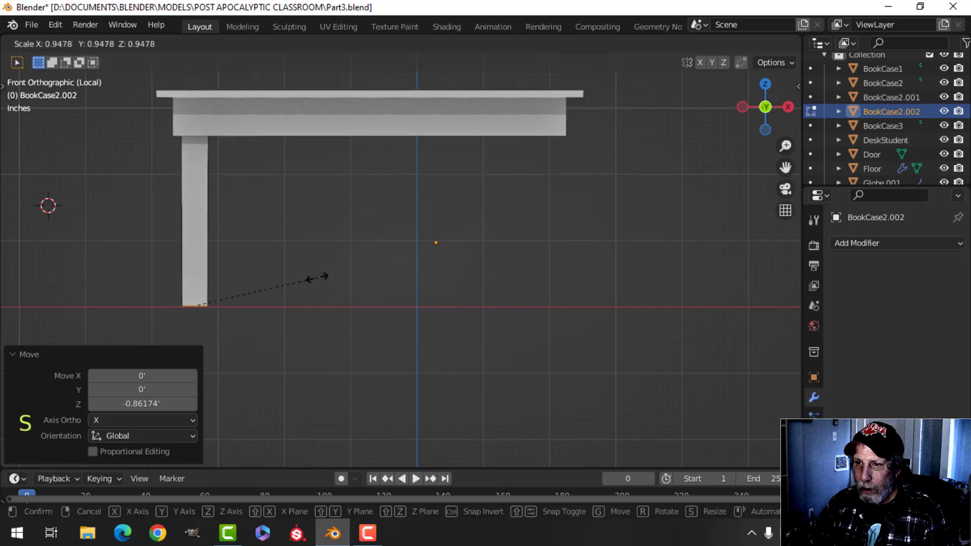
click(273, 284)
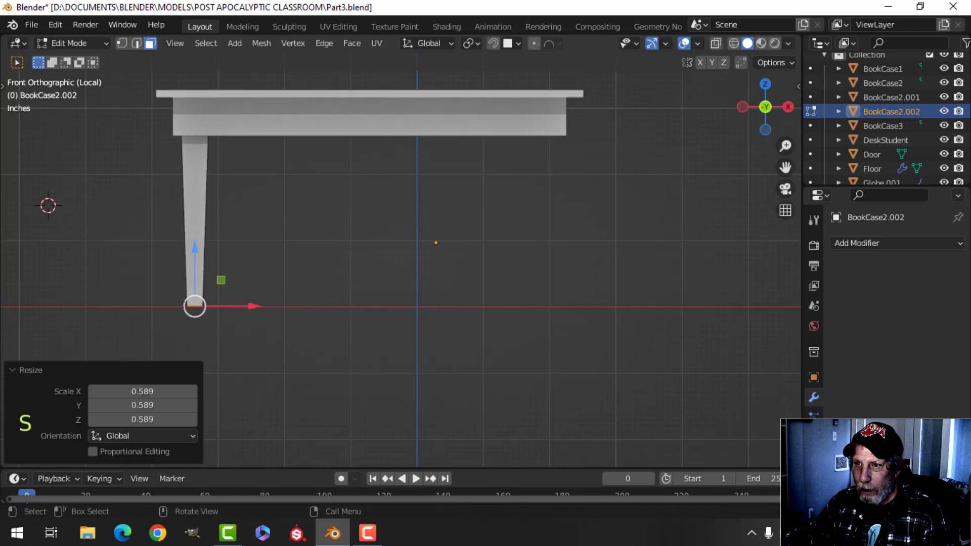
key(z)
key(Tab)
middle_drag(425, 275, 334, 248)
key(alt+a)
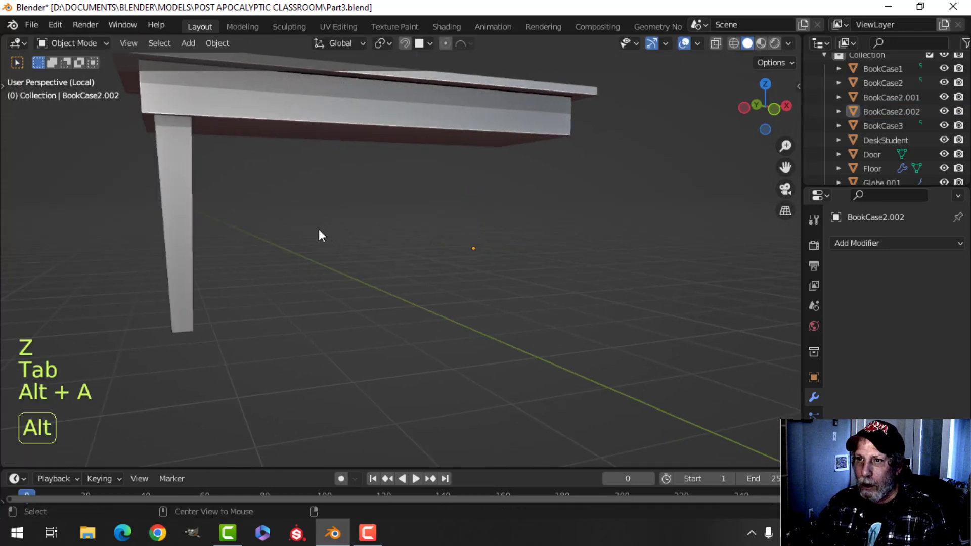
key(slash)
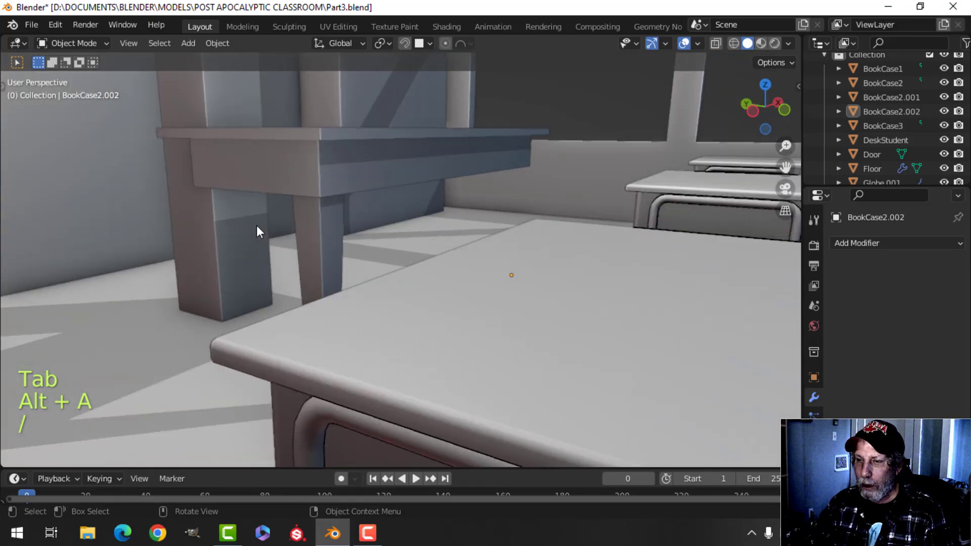
Check the new leg against the desk and open the desk body in Edit Mode with nothing selected.
middle_drag(256, 226, 354, 229)
click(354, 228)
middle_drag(351, 263, 348, 259)
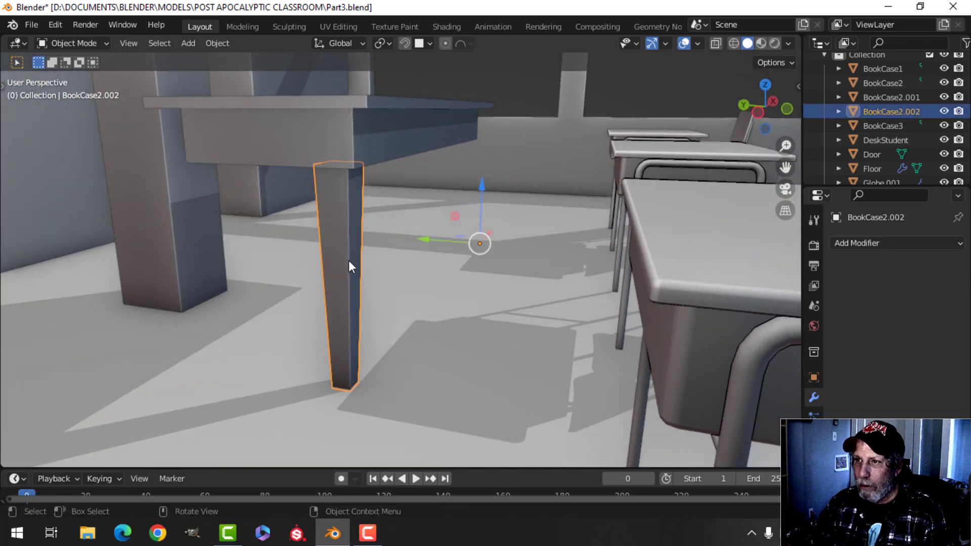
key(alt+a)
mouse_move(372, 227)
middle_down()
mouse_move(367, 213)
mouse_move(371, 223)
mouse_move(351, 221)
mouse_move(371, 222)
middle_up()
click(369, 224)
key(Tab)
key(alt+a)
Bevel the vertical corner edges of the desktop and apron about 0.04' wide with two segments.
scroll(373, 216, up, 2)
middle_drag(267, 218, 370, 225)
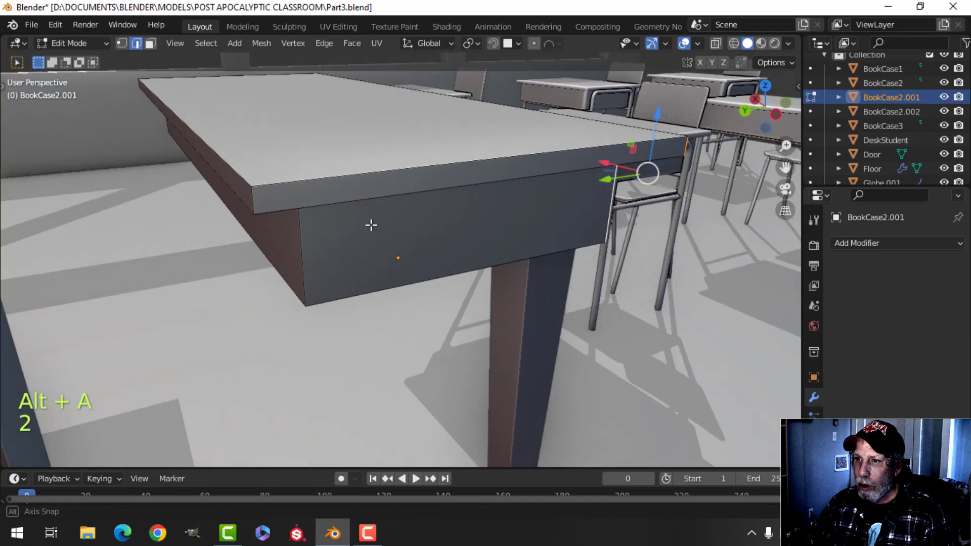
middle_drag(252, 250, 449, 243)
scroll(373, 268, down, 3)
shift+middle_drag(372, 268, 409, 229)
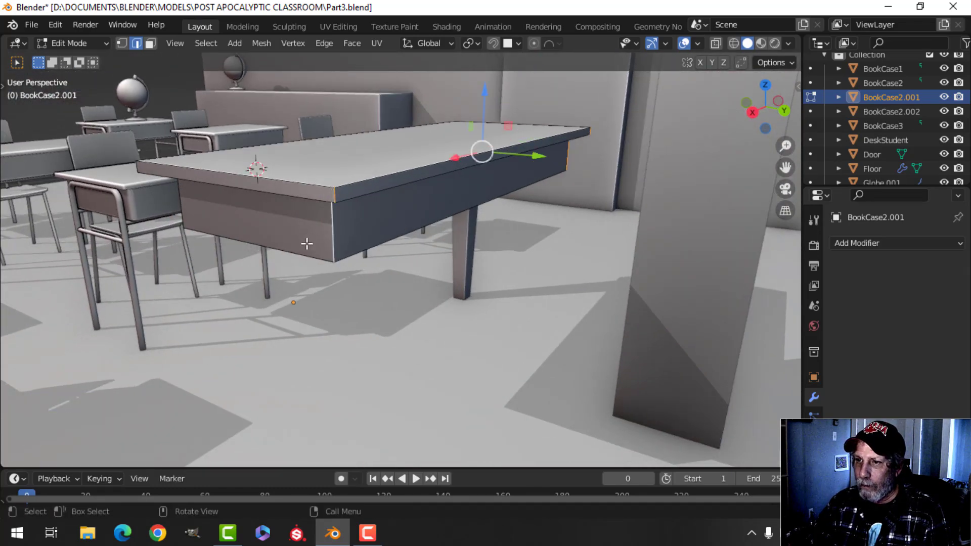
middle_drag(307, 244, 384, 238)
middle_drag(449, 198, 434, 180)
shift+middle_drag(416, 138, 431, 238)
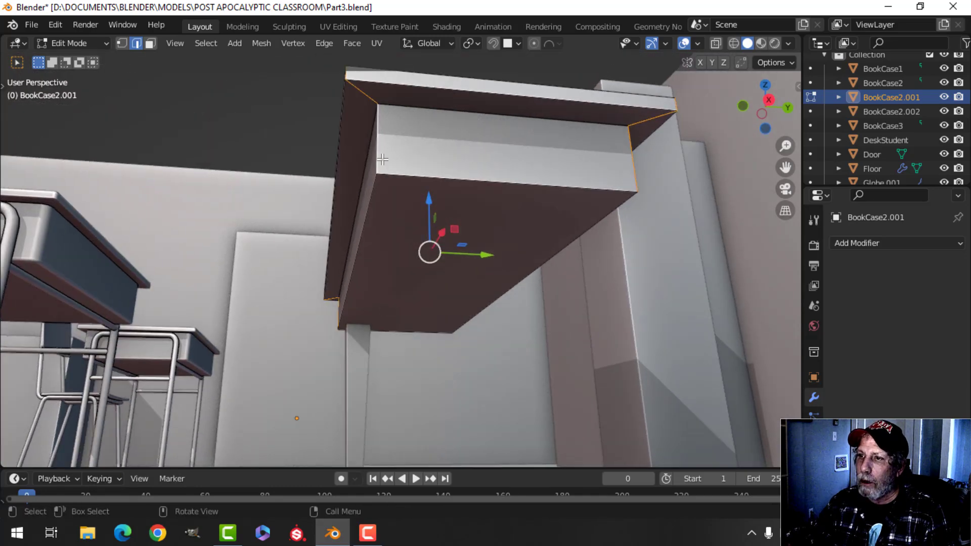
middle_drag(397, 167, 418, 237)
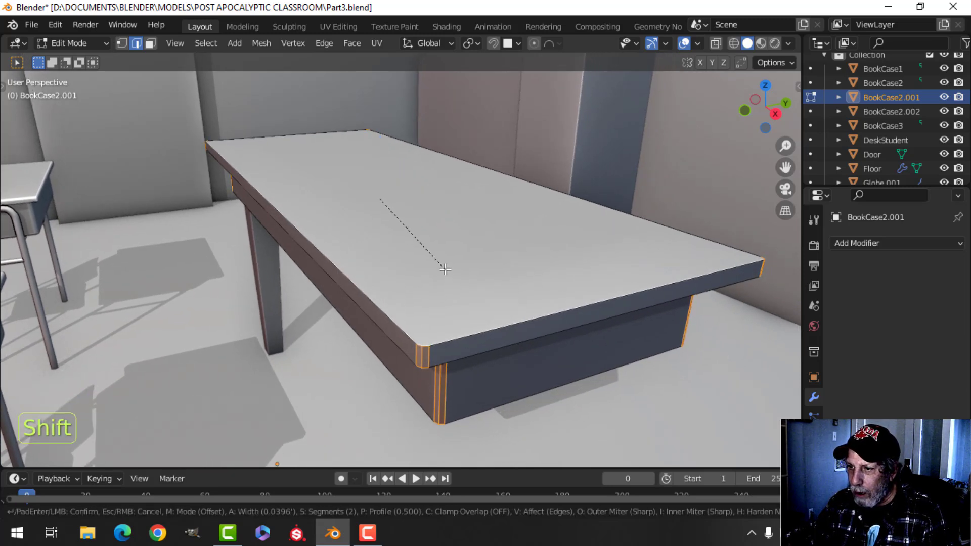
click(437, 266)
Bevel the upper and lower perimeter edges of the desktop about 0.0169' wide with two segments.
key(alt+a)
shift+middle_drag(496, 304, 471, 280)
key(shift)
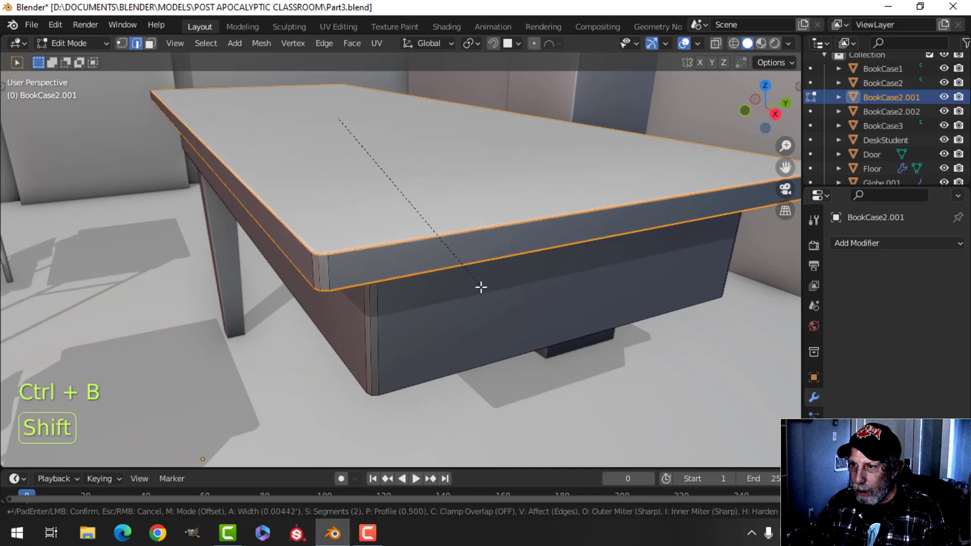
click(488, 296)
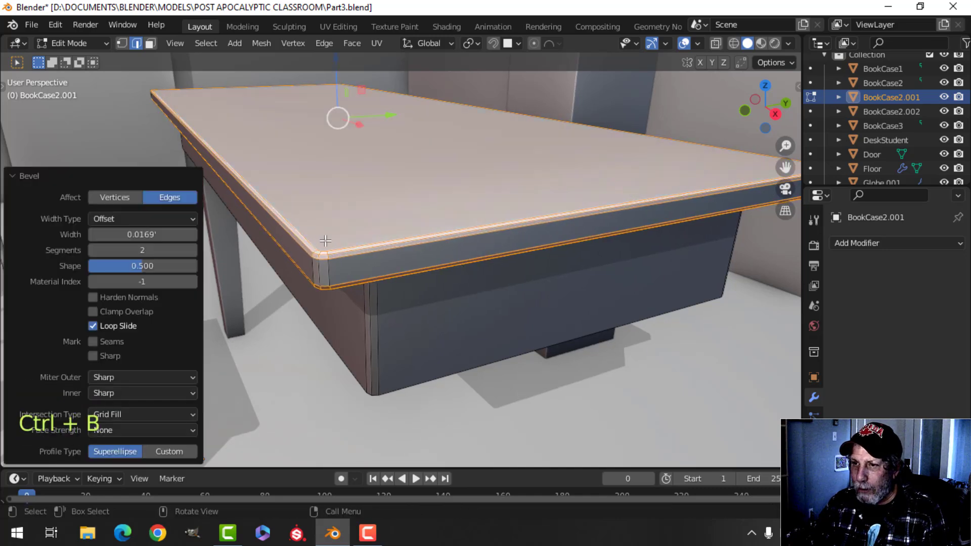
Bevel the edge loop around the apron's underside about 0.024' wide with two segments.
middle_drag(336, 119, 97, 248)
key(alt+a)
middle_drag(416, 287, 336, 185)
alt+click(358, 209)
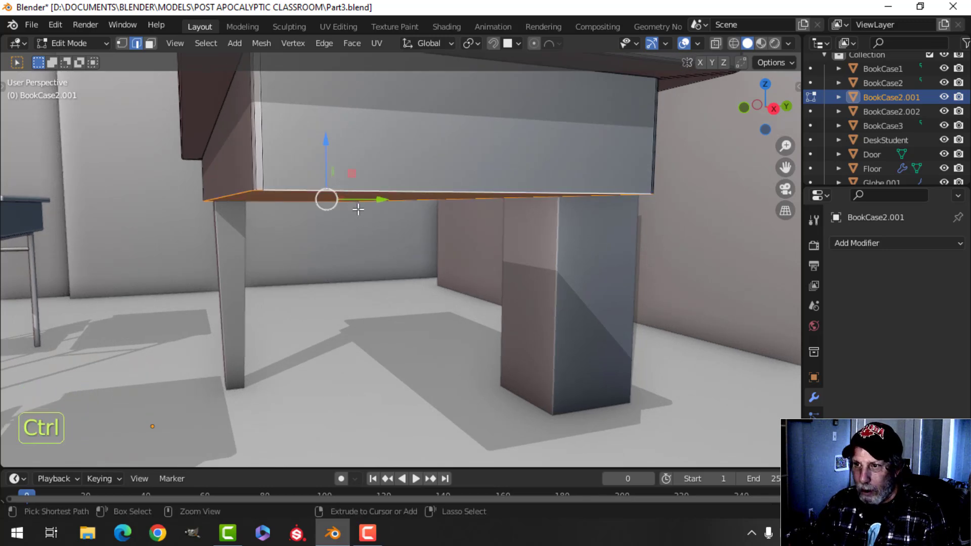
key(ctrl+b)
key(shift)
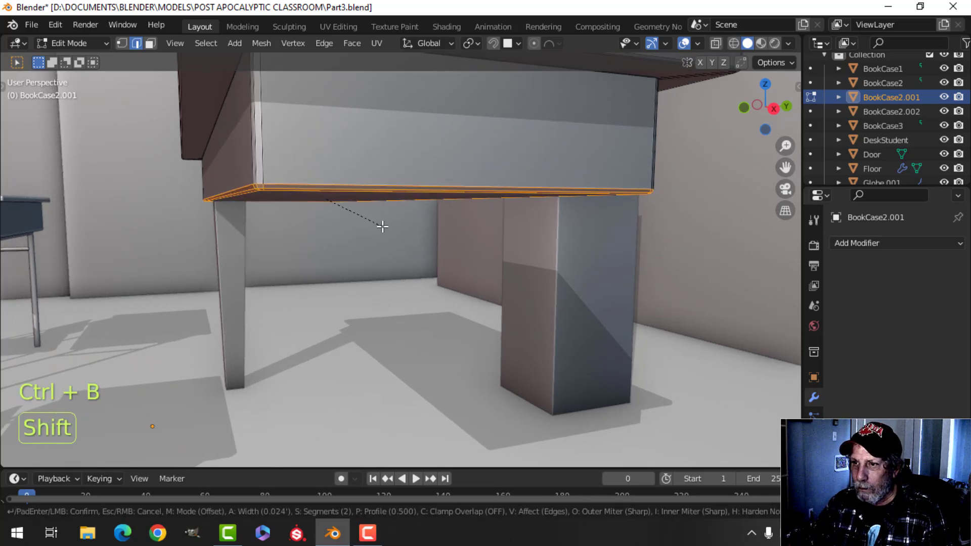
click(382, 226)
mouse_move(336, 226)
middle_down()
mouse_move(296, 157)
mouse_move(347, 236)
middle_up()
scroll(336, 225, up, 3)
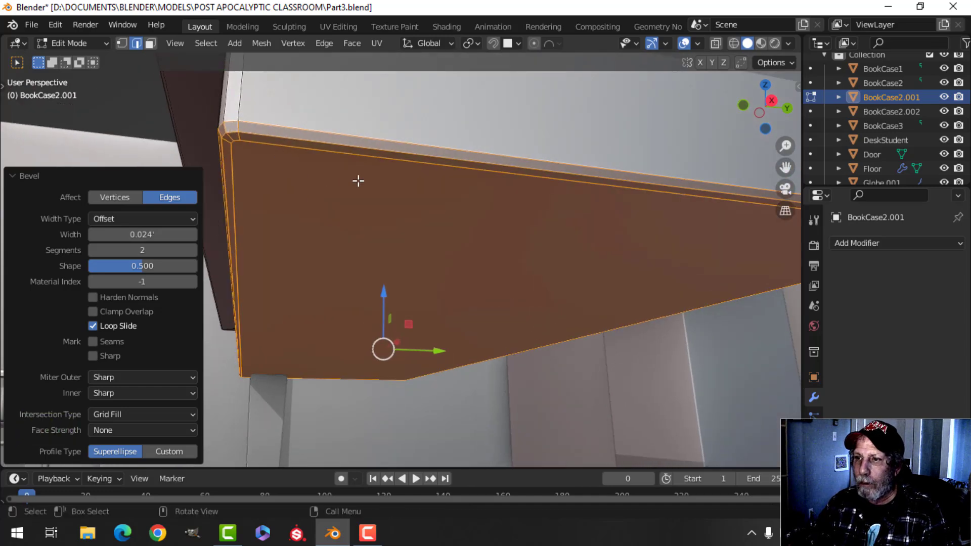
Leave Edit Mode on the desk body and isolate the tapered leg in local view.
key(Tab)
scroll(358, 181, down, 4)
key(alt+a)
middle_drag(373, 192, 389, 270)
scroll(417, 273, down, 3)
middle_drag(389, 271, 388, 217)
scroll(393, 223, up, 2)
middle_drag(389, 218, 425, 232)
click(395, 251)
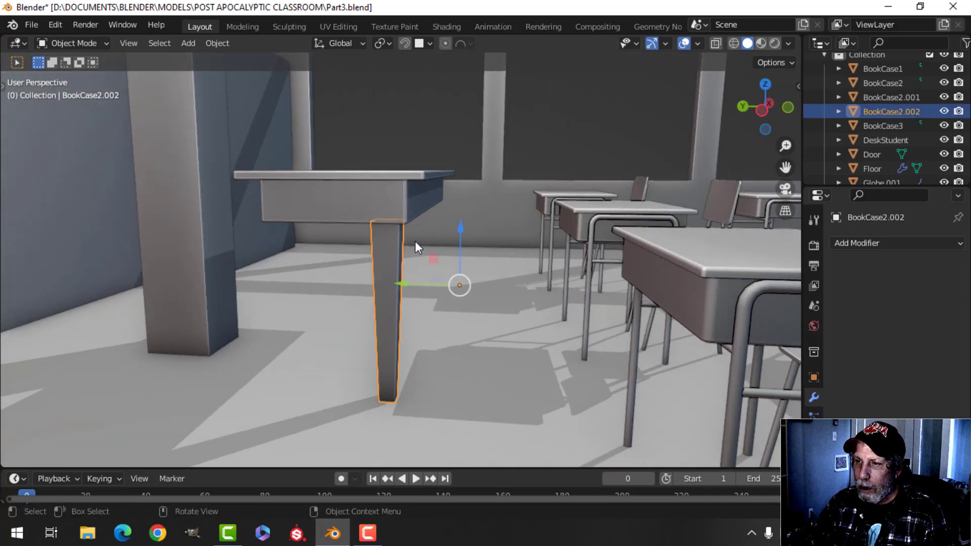
key(slash)
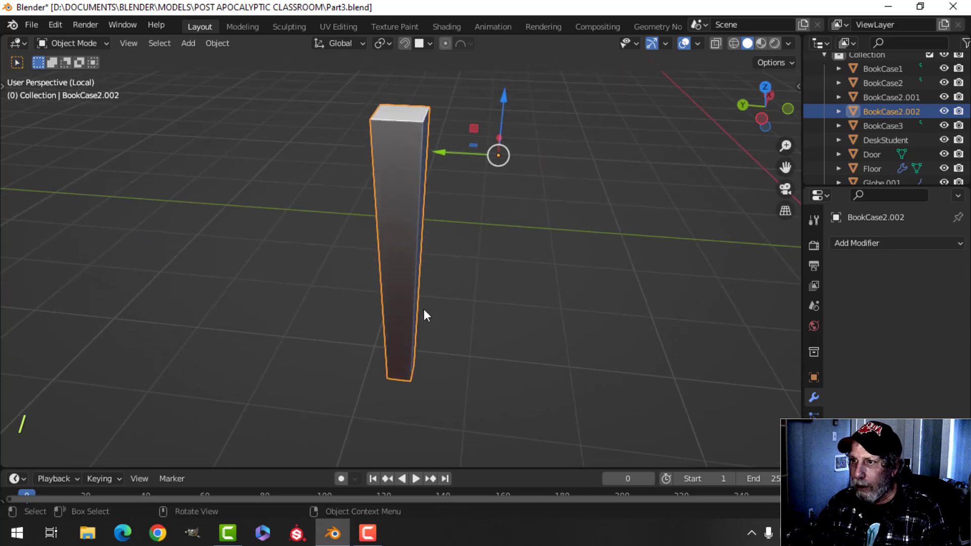
Delete the leg's hidden top face in Edit Mode.
key(Tab)
key(x)
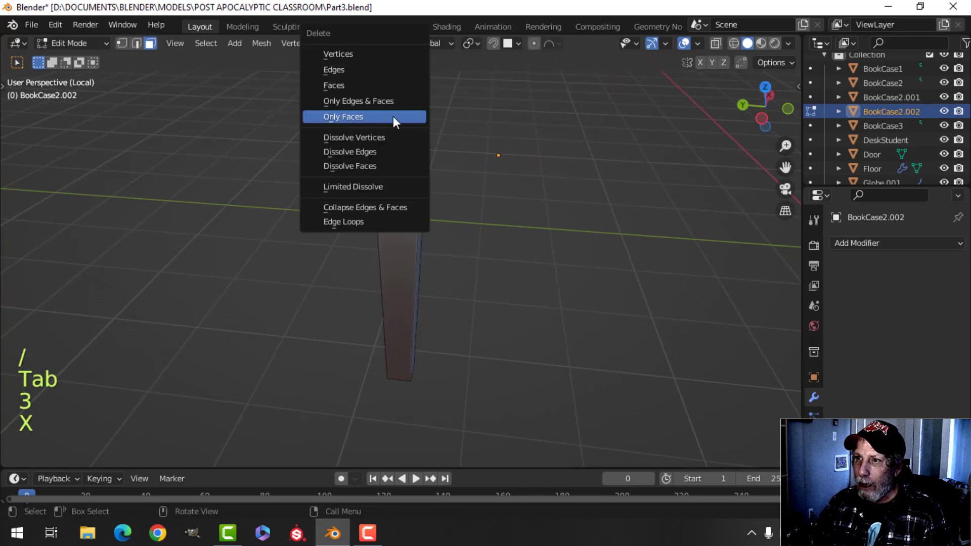
click(366, 86)
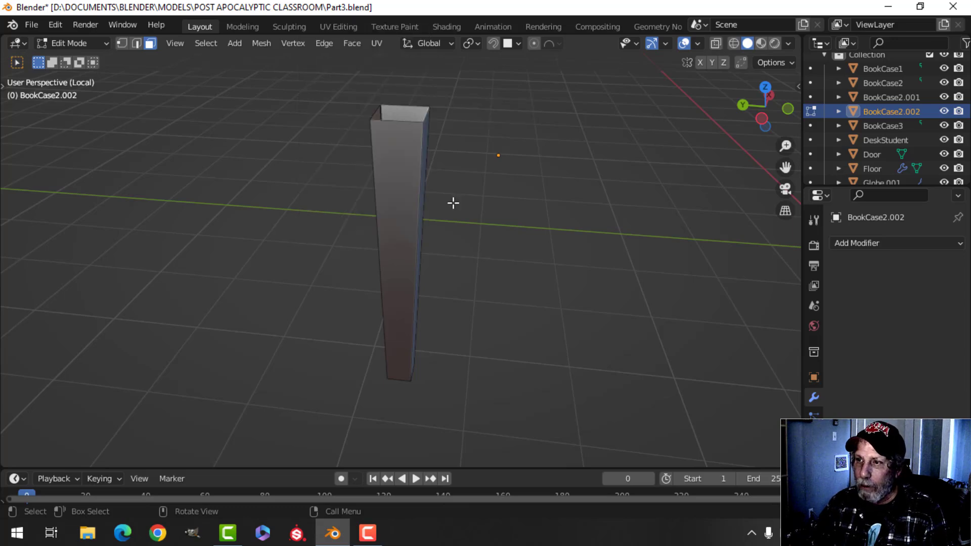
Bevel the leg's four long vertical edges about 0.0187' wide with two segments.
middle_drag(451, 268, 431, 267)
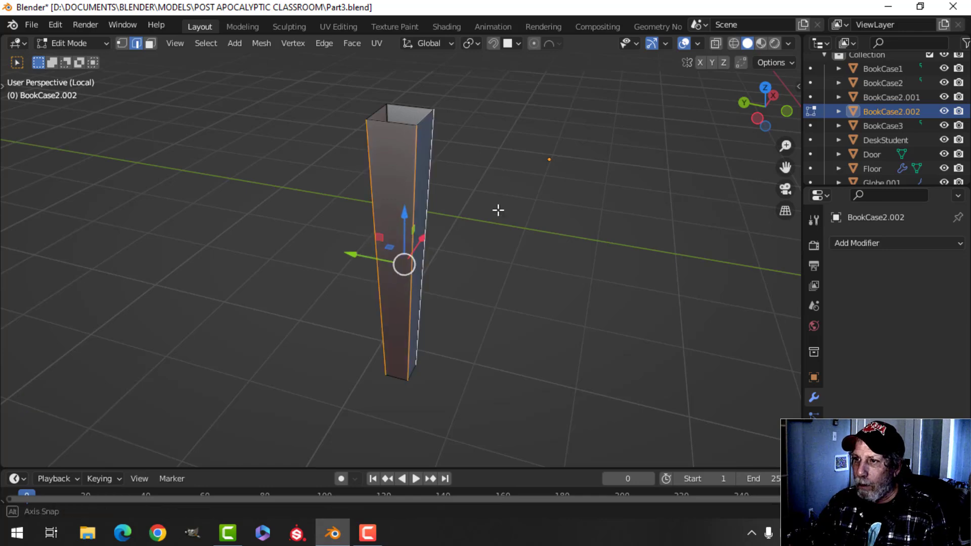
middle_drag(498, 210, 437, 261)
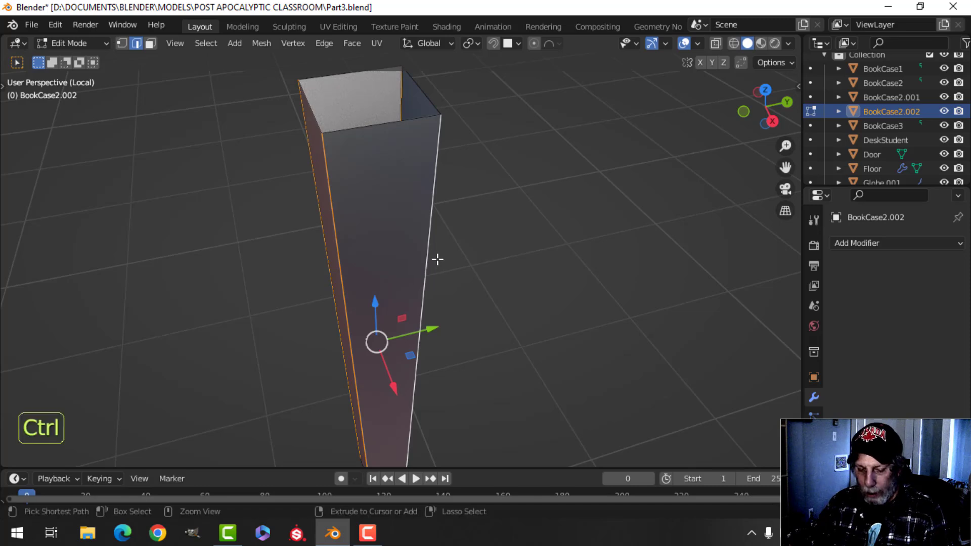
key(ctrl+b)
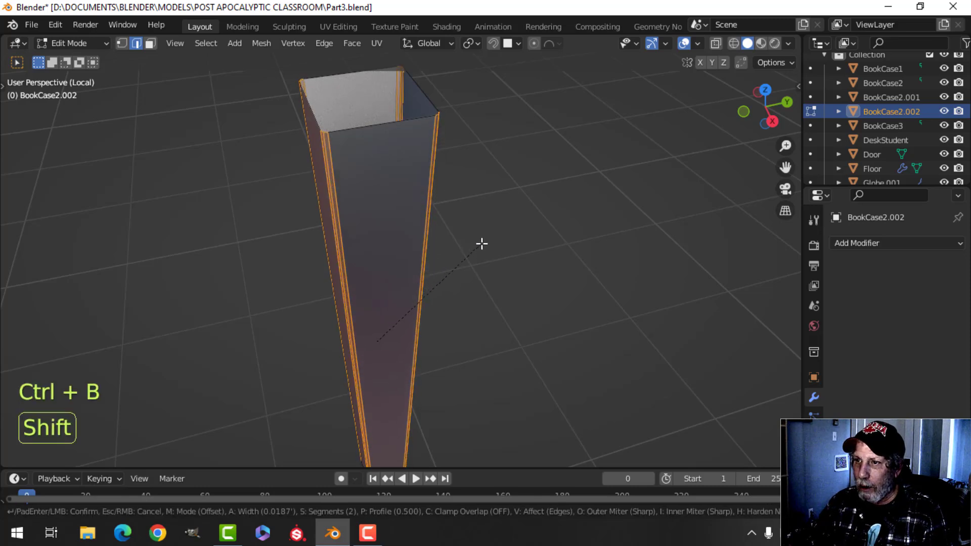
click(481, 244)
Apply a small two-segment bevel to the edge loop around the leg's bottom.
middle_drag(477, 254, 449, 271)
scroll(415, 221, up, 2)
key(alt+a)
alt+shift+click(385, 231)
scroll(479, 235, up, 4)
key(ctrl+b)
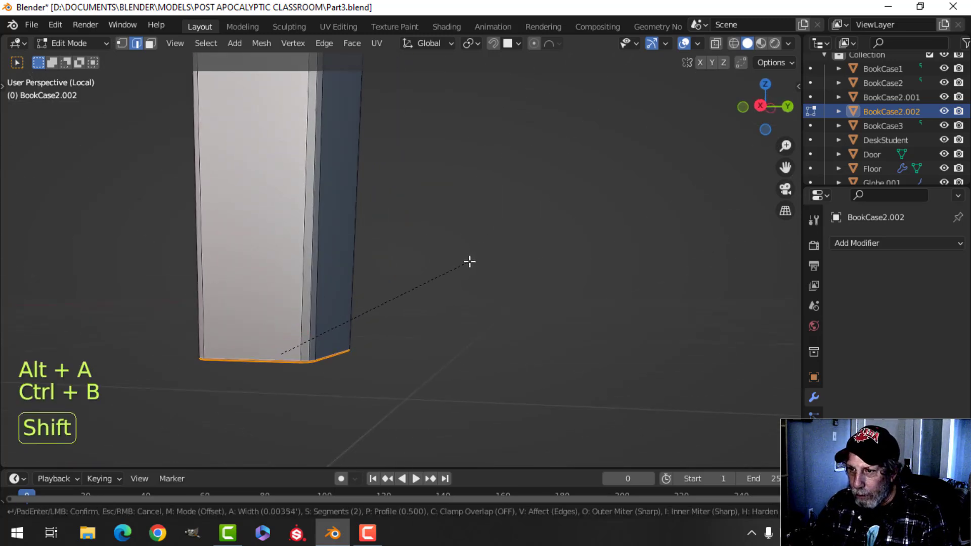
click(479, 256)
Leave Edit Mode and local view to return to the classroom scene with nothing selected.
key(Tab)
middle_drag(429, 260, 405, 254)
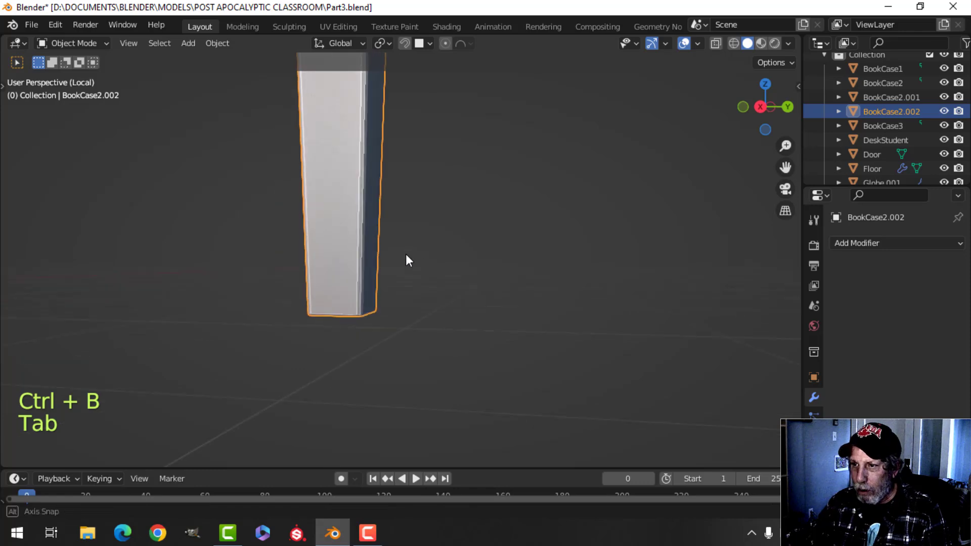
key(slash)
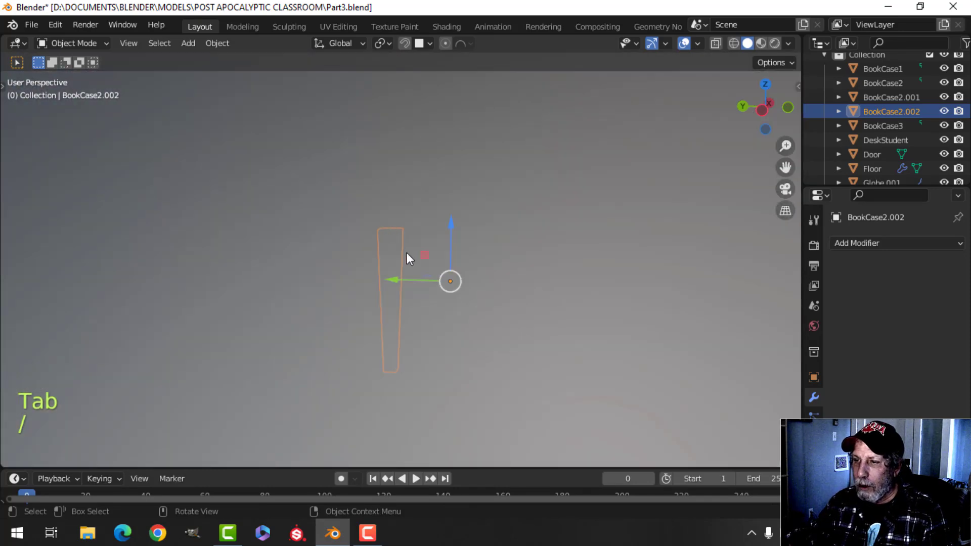
key(alt+a)
Select the desk body together with its leg and isolate both in local view.
scroll(380, 257, up, 3)
middle_drag(379, 256, 367, 236)
scroll(320, 256, down, 5)
scroll(311, 238, up, 2)
click(353, 212)
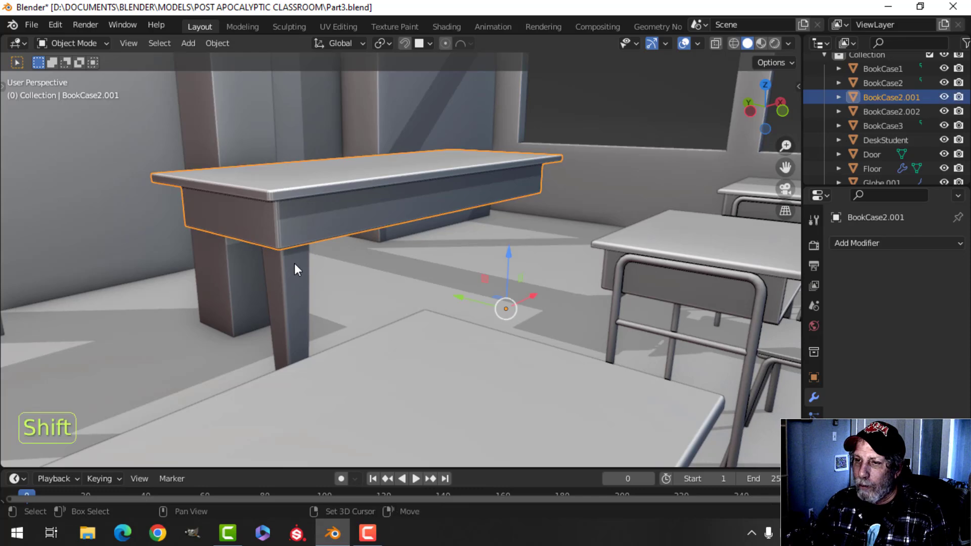
shift+click(295, 266)
key(KP_Divide)
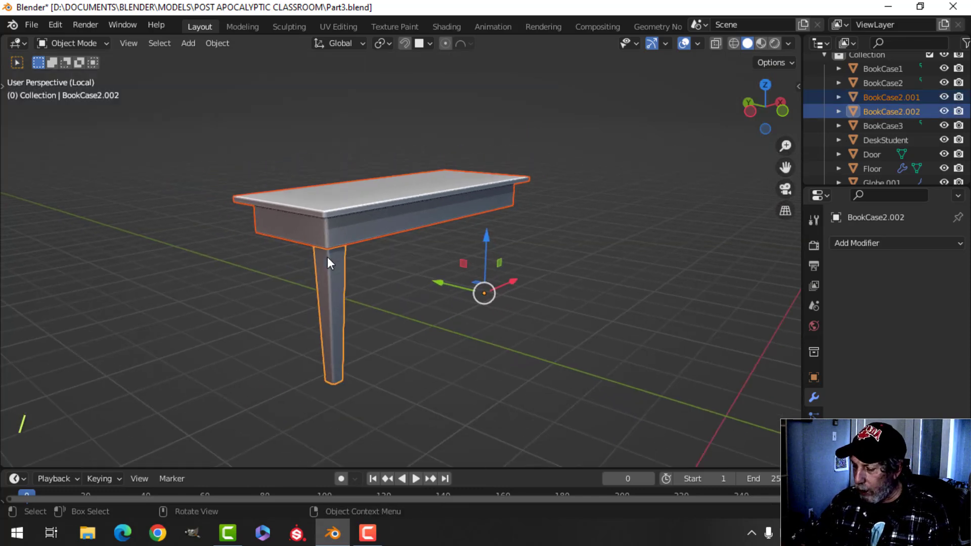
Snap the 3D cursor to the centre of the desk body's geometry.
key(ctrl+KP_7)
click(404, 268)
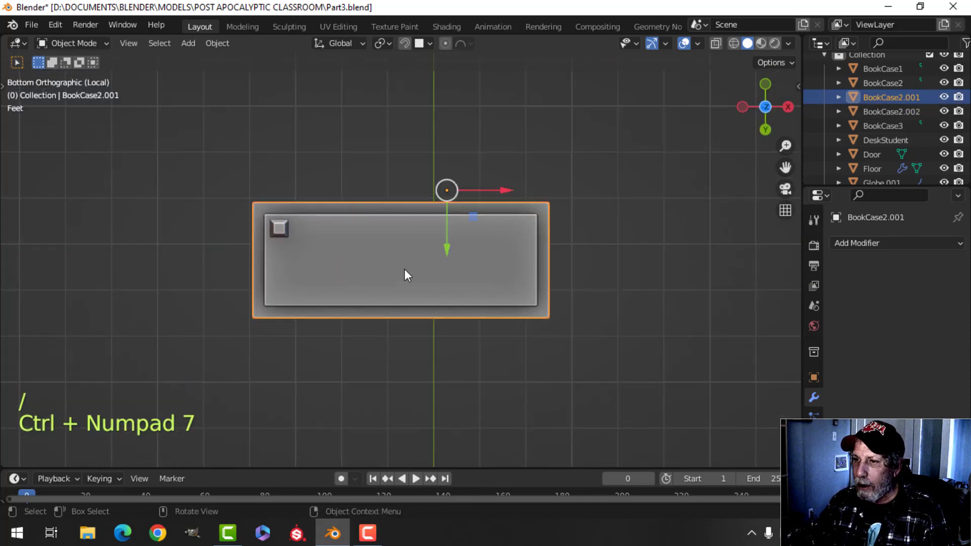
key(Tab)
key(a)
key(shift+s)
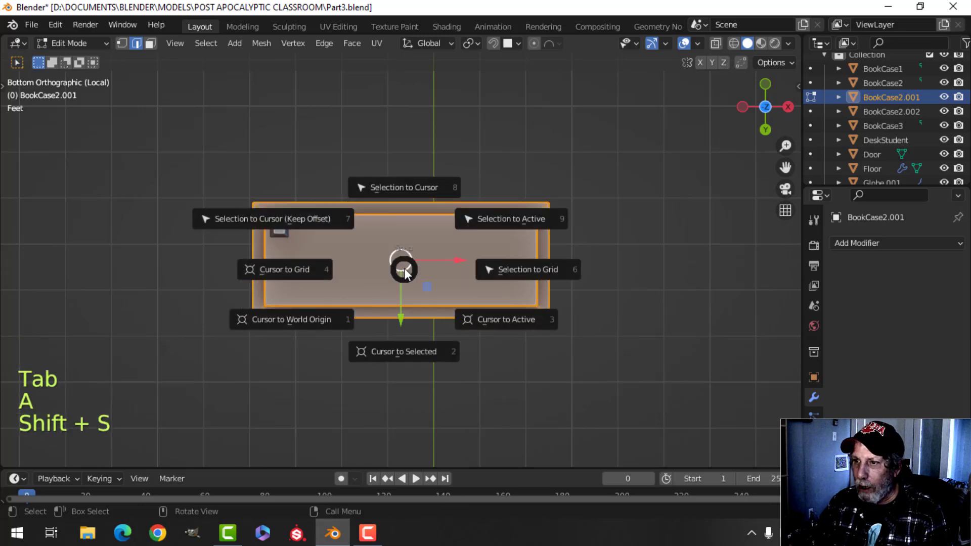
click(397, 347)
key(Tab)
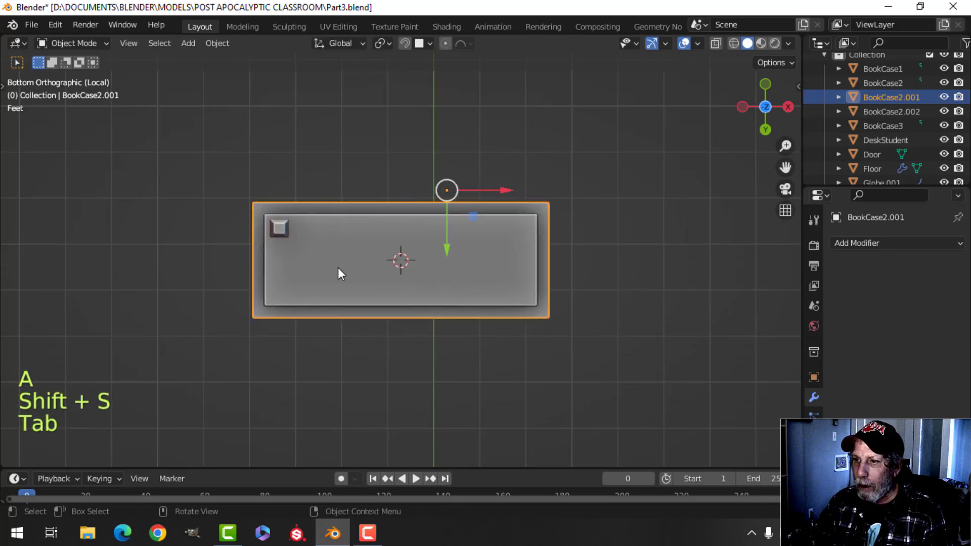
Set the desk leg's origin to the 3D cursor.
click(284, 229)
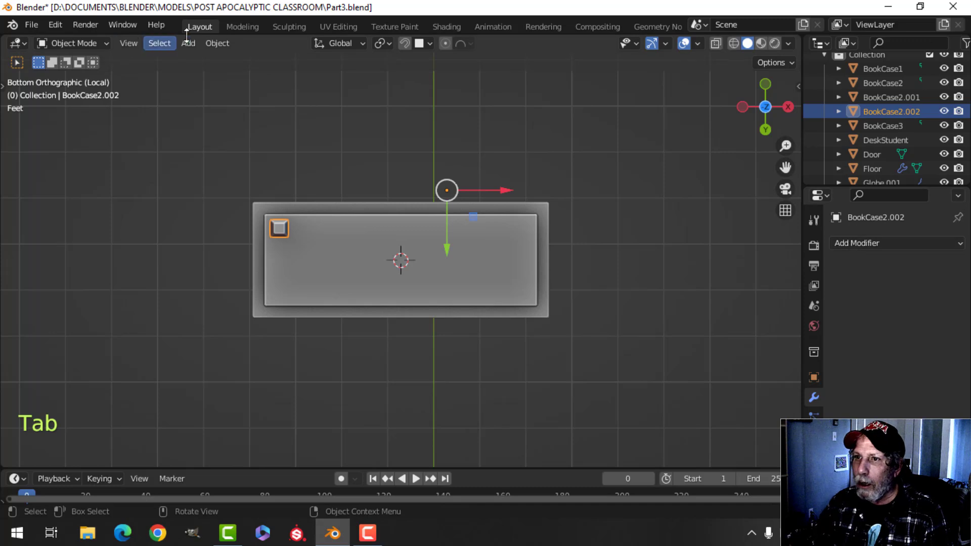
click(217, 43)
mouse_move(244, 74)
click(393, 104)
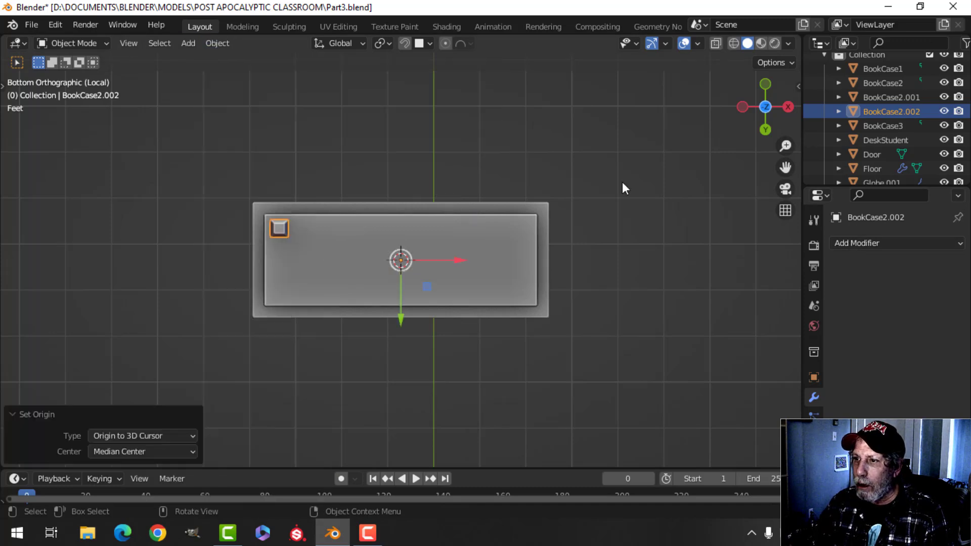
Add a Mirror modifier on the X and Y axes to the leg, and return to the full classroom with nothing selected.
click(848, 245)
click(690, 407)
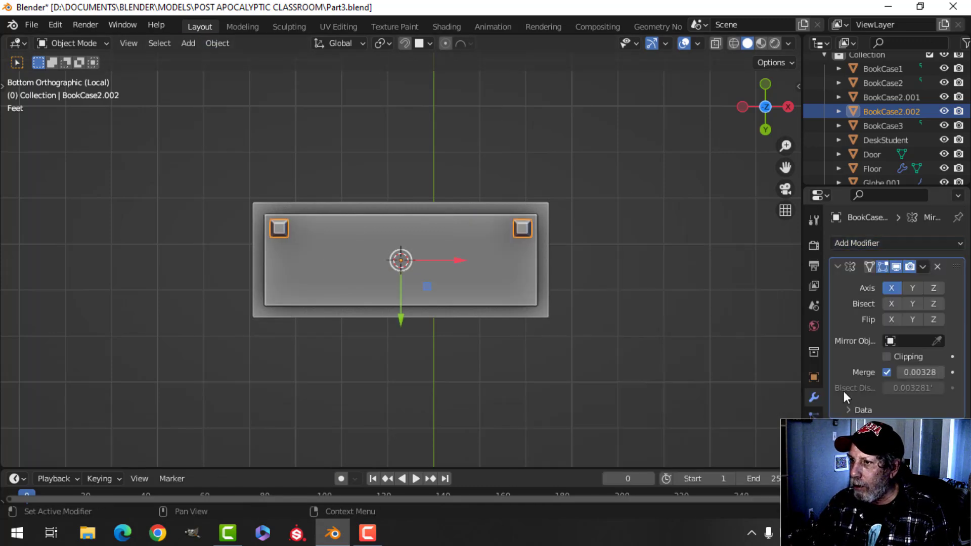
middle_drag(315, 179, 398, 281)
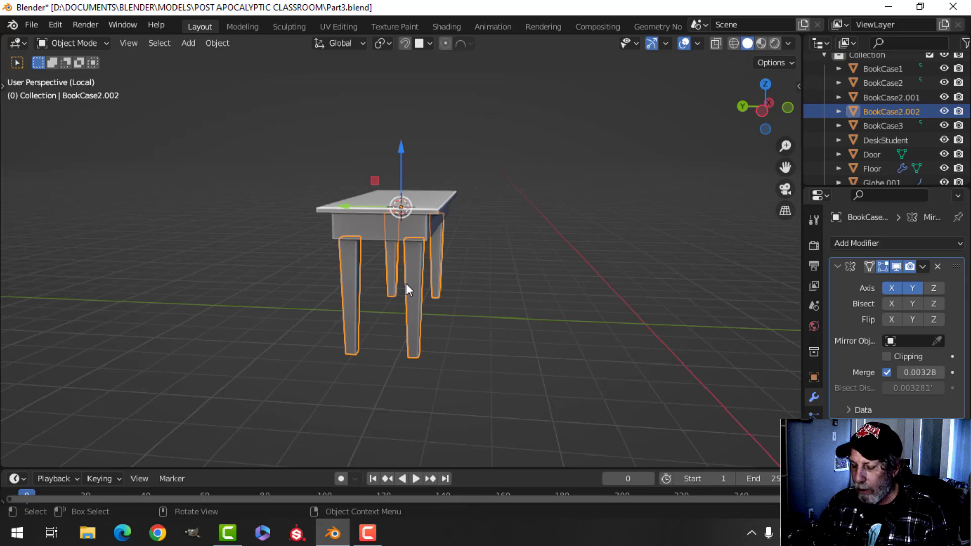
key(slash)
key(alt+a)
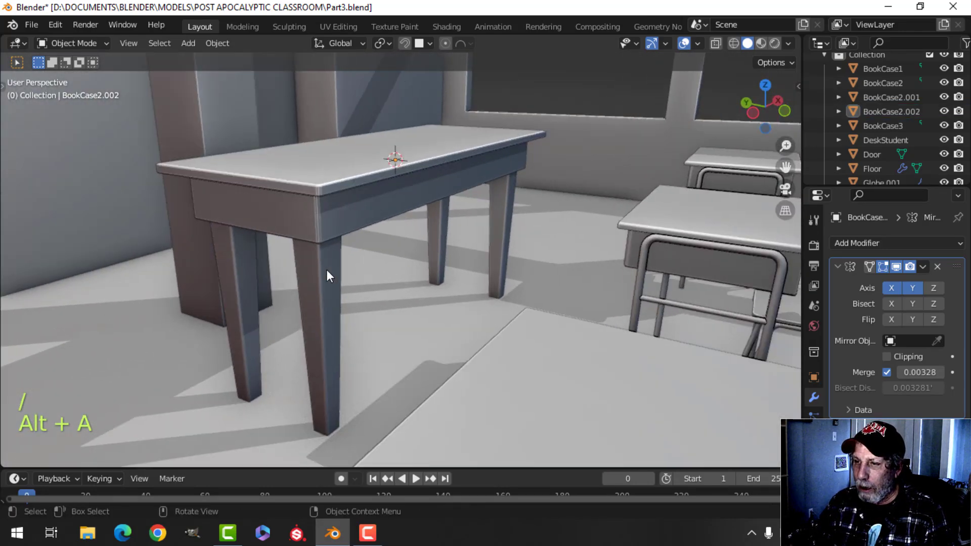
Deepen the desk body by moving the geometry along one long edge outward in Y, working in wireframe top view.
middle_drag(327, 276, 405, 275)
click(409, 253)
key(Tab)
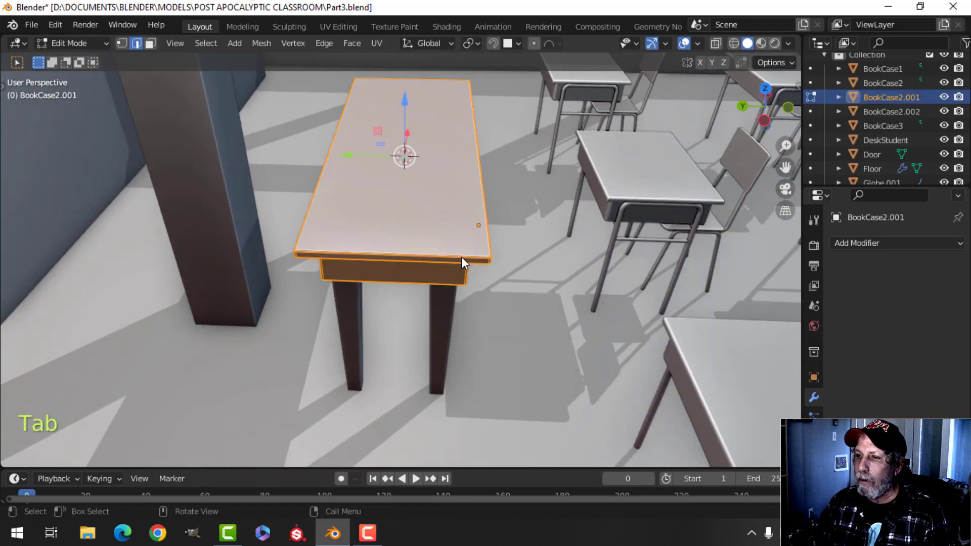
key(Delete)
key(Escape)
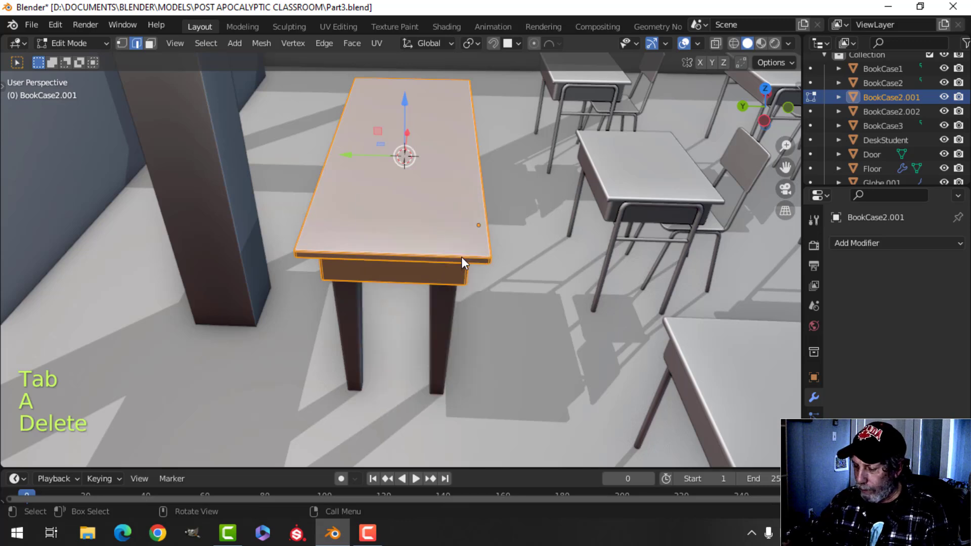
key(KP_7)
key(z)
click(314, 260)
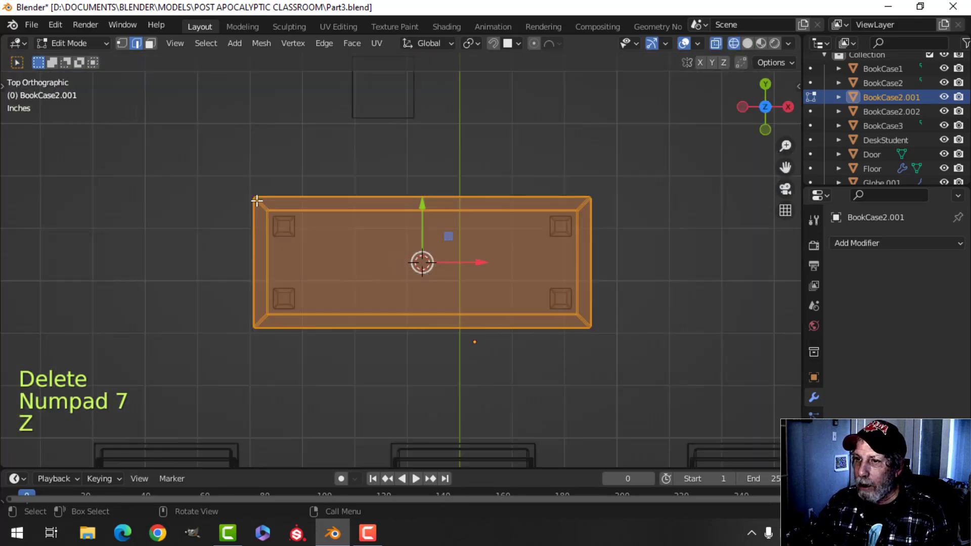
key(alt+a)
key(b)
drag(191, 168, 661, 232)
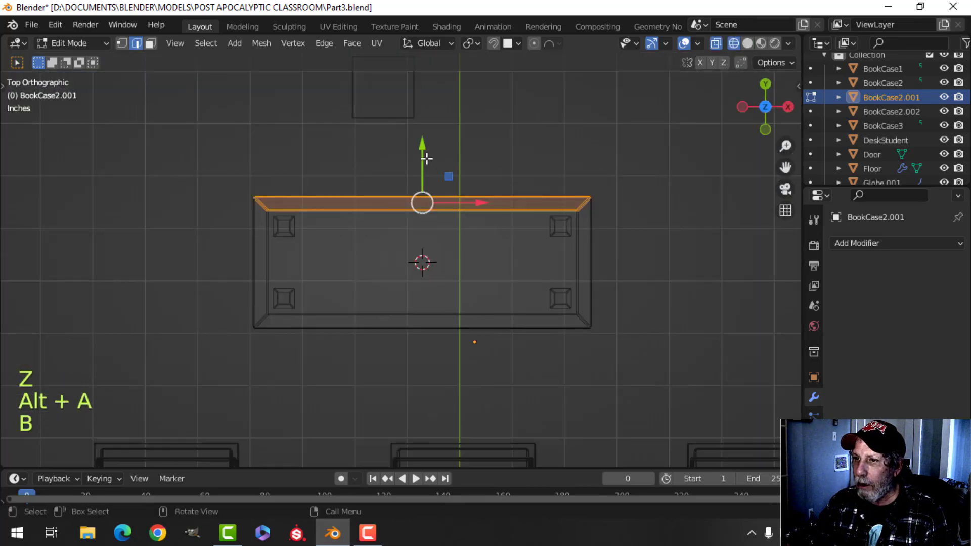
mouse_move(426, 158)
mouse_down()
mouse_move(425, 130)
mouse_move(431, 141)
mouse_up()
key(alt+a)
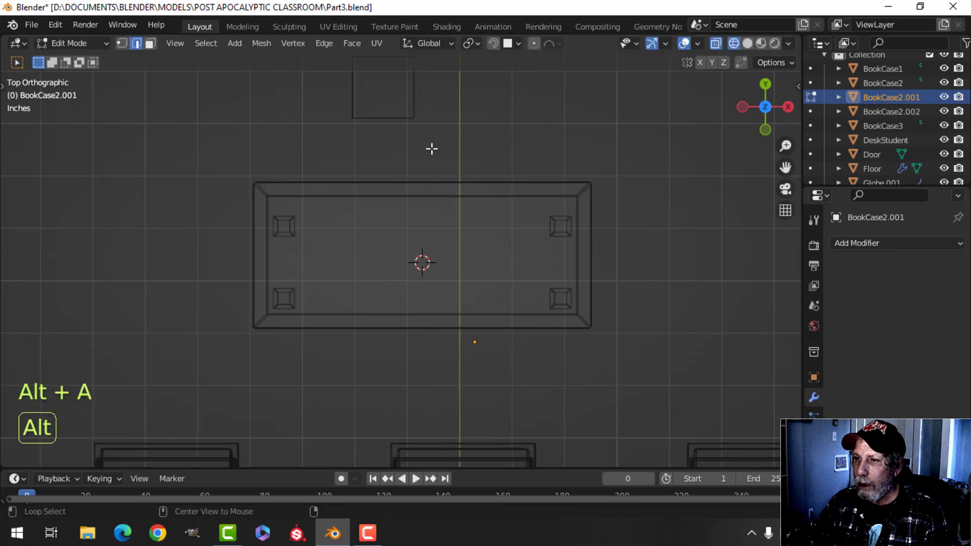
Snap the 3D cursor to the centre of the deepened desk body's geometry.
key(Tab)
click(287, 226)
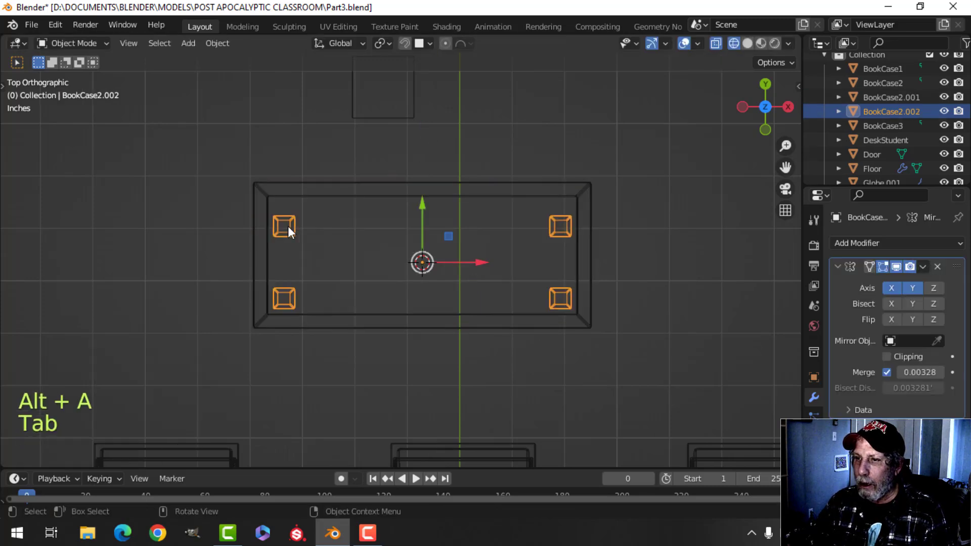
key(Tab)
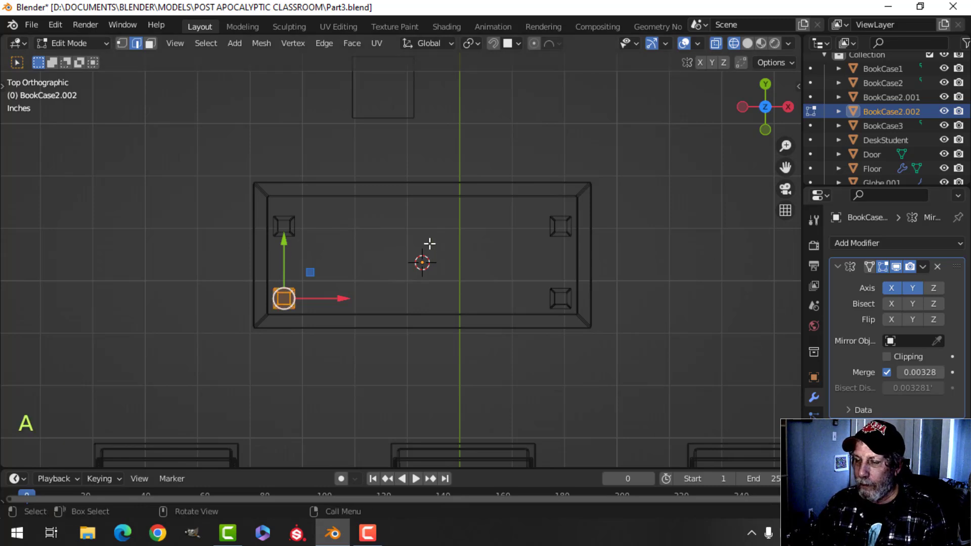
key(Tab)
click(426, 207)
click(471, 195)
key(Tab)
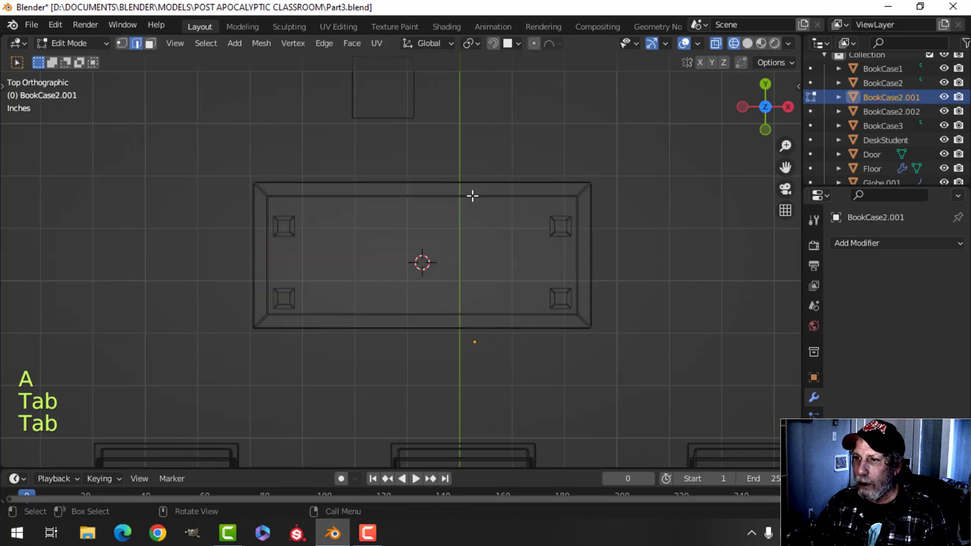
key(a)
key(shift+s)
click(469, 277)
key(Tab)
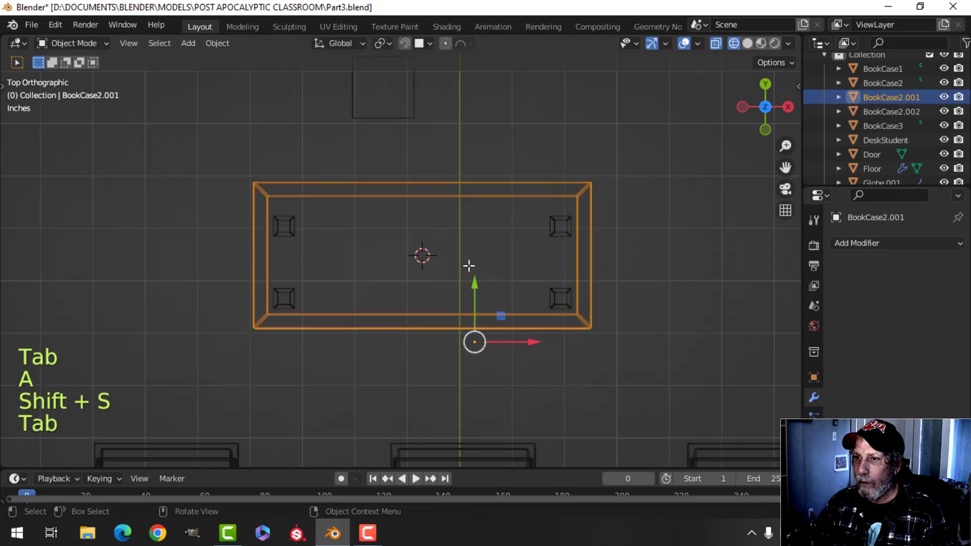
Try the 3D cursor at the desk body's origin, and snap it back to the centre of the body's geometry.
key(shift+s)
click(475, 339)
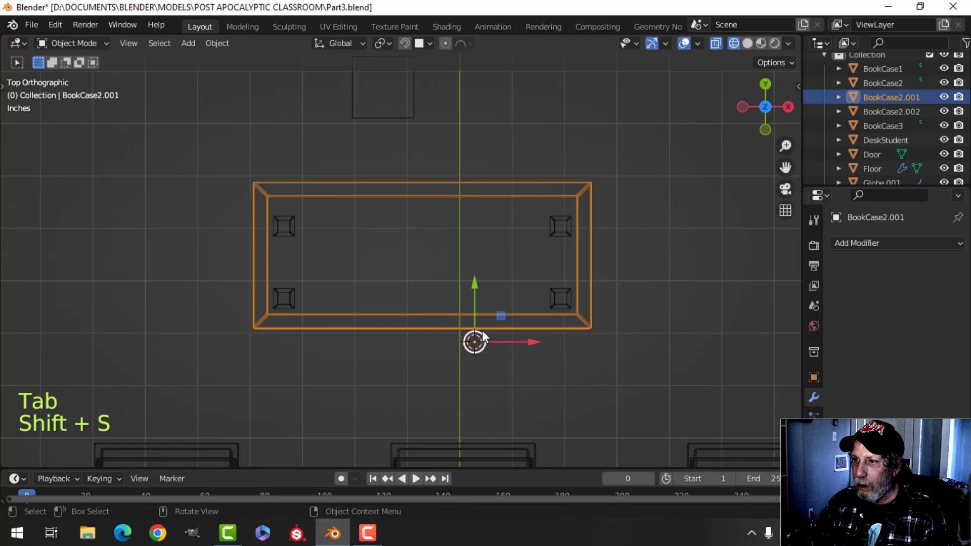
key(Tab)
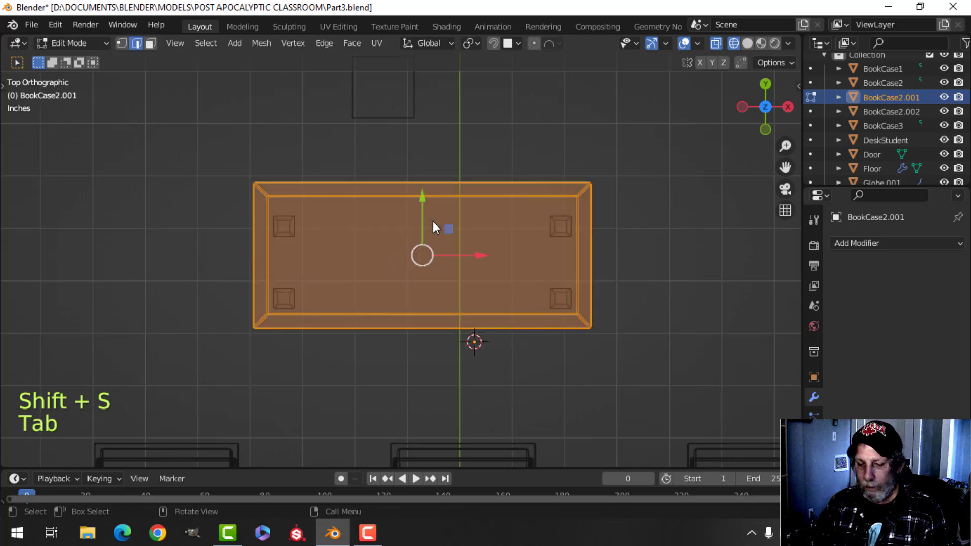
key(shift+s)
click(447, 307)
key(Tab)
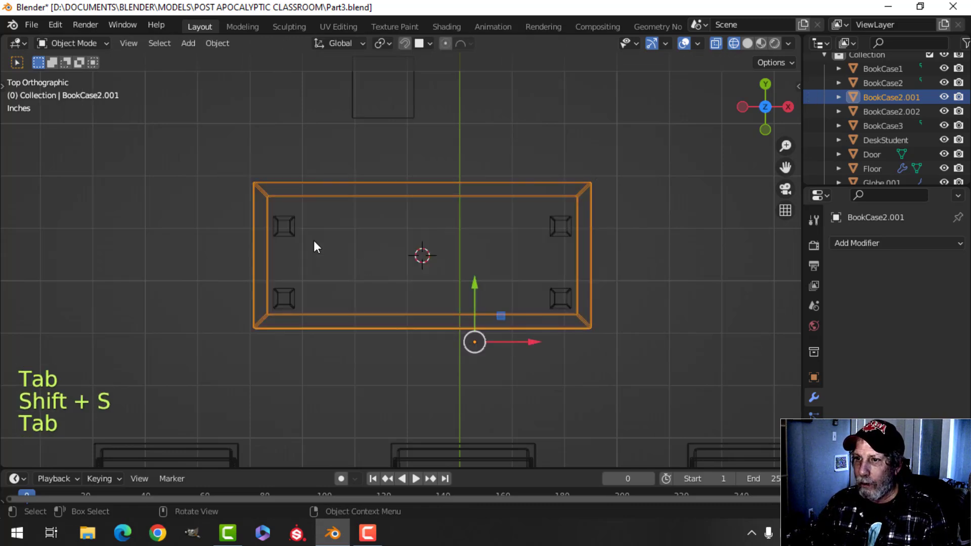
Set the mirrored legs' origin to the 3D cursor, and return to solid shading with nothing selected.
click(292, 228)
click(218, 43)
mouse_move(298, 74)
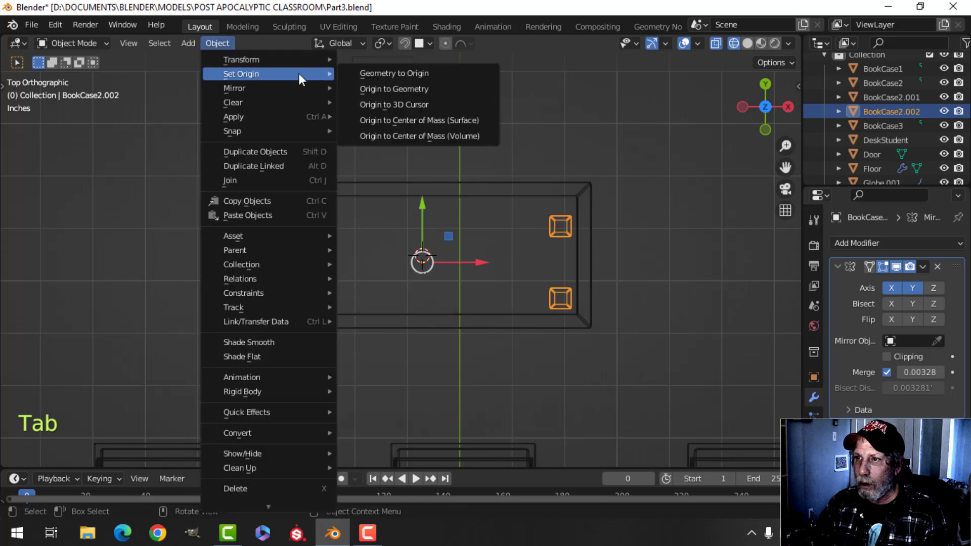
click(390, 104)
middle_drag(435, 196, 480, 183)
key(z)
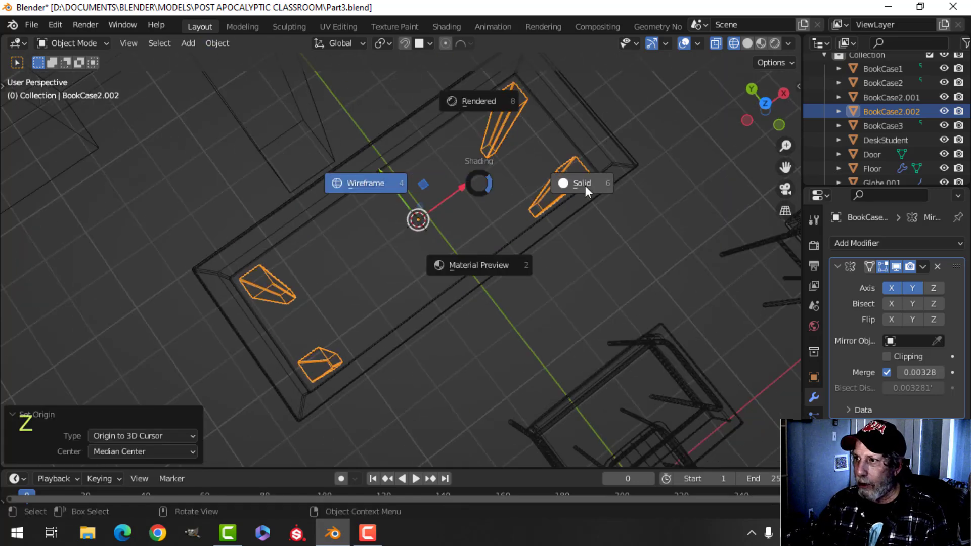
click(584, 186)
middle_drag(438, 210, 328, 193)
key(alt+a)
Lower the desk body slightly along Z so the apron overlaps the tops of the legs.
scroll(419, 179, down, 2)
scroll(343, 193, up, 2)
shift+middle_drag(380, 210, 349, 191)
scroll(434, 192, down, 1)
middle_drag(409, 193, 392, 206)
scroll(471, 203, up, 1)
scroll(401, 212, up, 3)
click(399, 202)
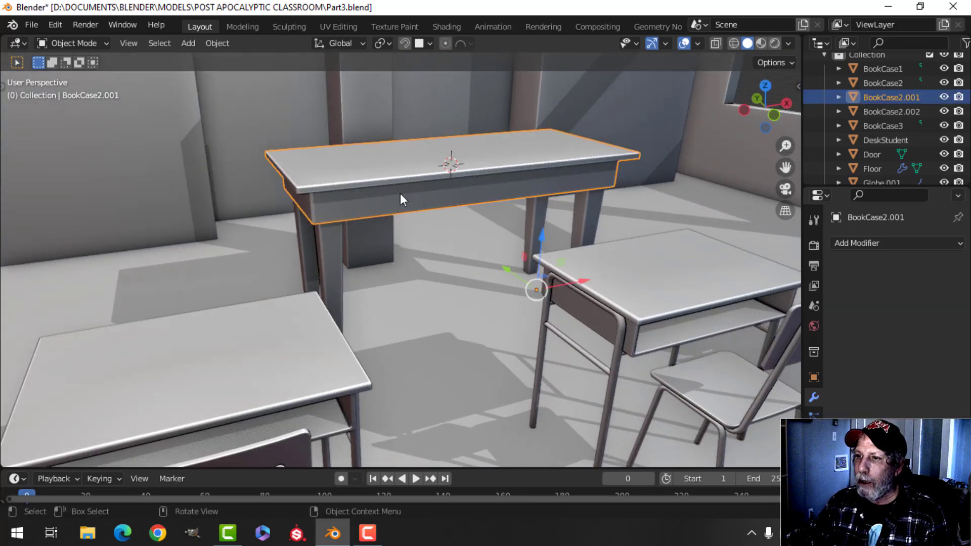
scroll(515, 235, up, 2)
drag(529, 260, 529, 280)
middle_drag(390, 211, 561, 201)
scroll(476, 201, down, 1)
key(alt+a)
middle_drag(476, 202, 353, 229)
scroll(442, 221, up, 2)
scroll(448, 222, down, 4)
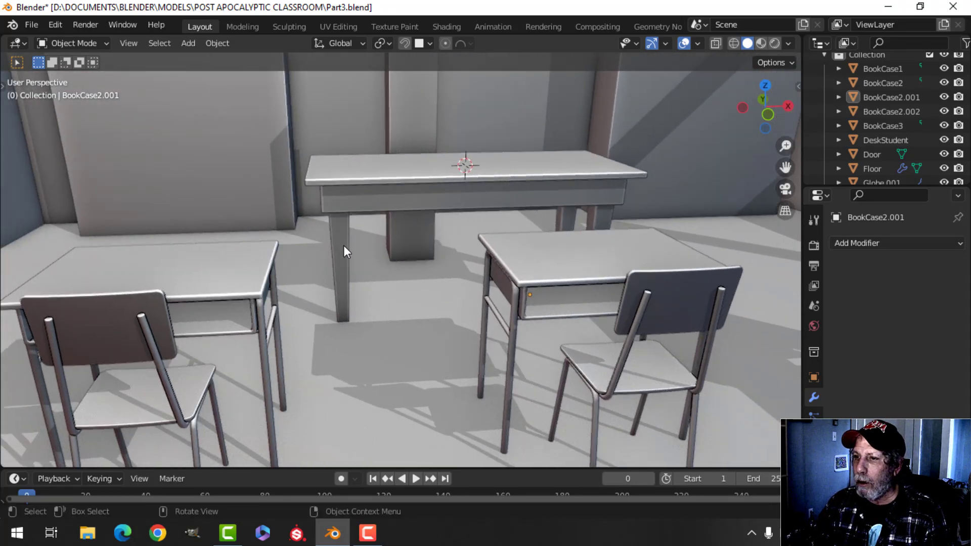
Apply the legs' Mirror modifier and join the legs with the desk body into one object.
click(344, 245)
click(923, 267)
click(850, 283)
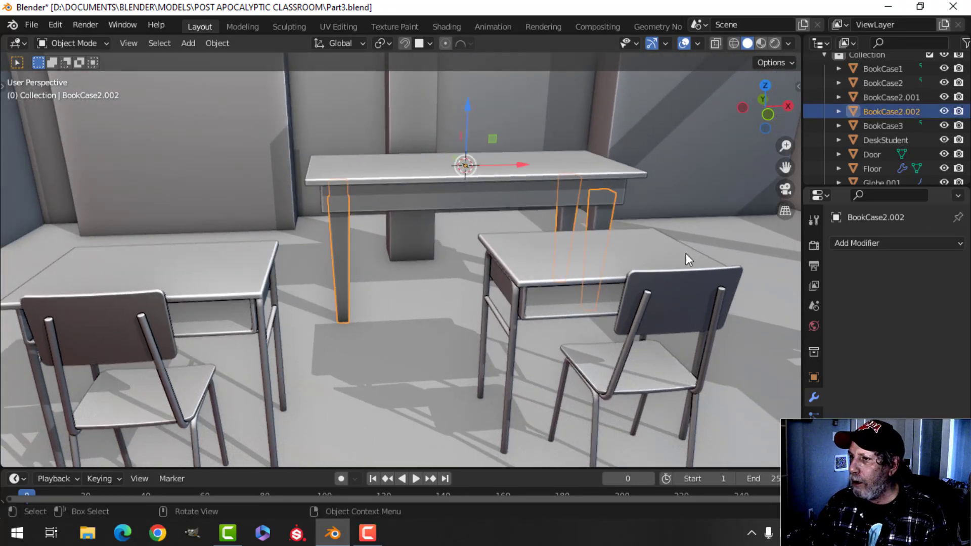
shift+click(464, 198)
key(ctrl+j)
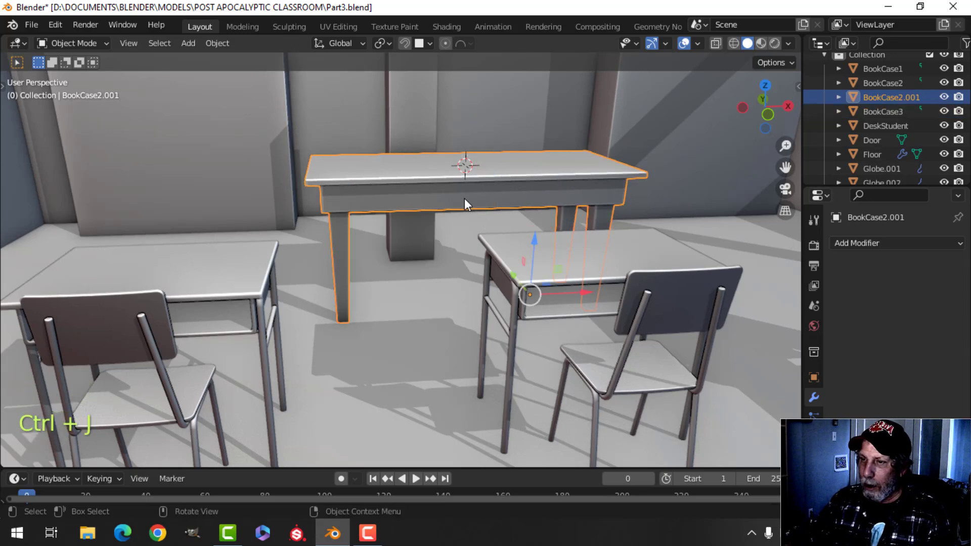
Isolate the joined teacher's desk in local view, seen from the side facing away from the student desks.
scroll(335, 199, up, 2)
key(alt+a)
alt+scroll(350, 183, down, 1)
scroll(351, 183, down, 2)
middle_drag(350, 183, 557, 199)
scroll(301, 198, up, 2)
click(395, 193)
scroll(557, 199, up, 3)
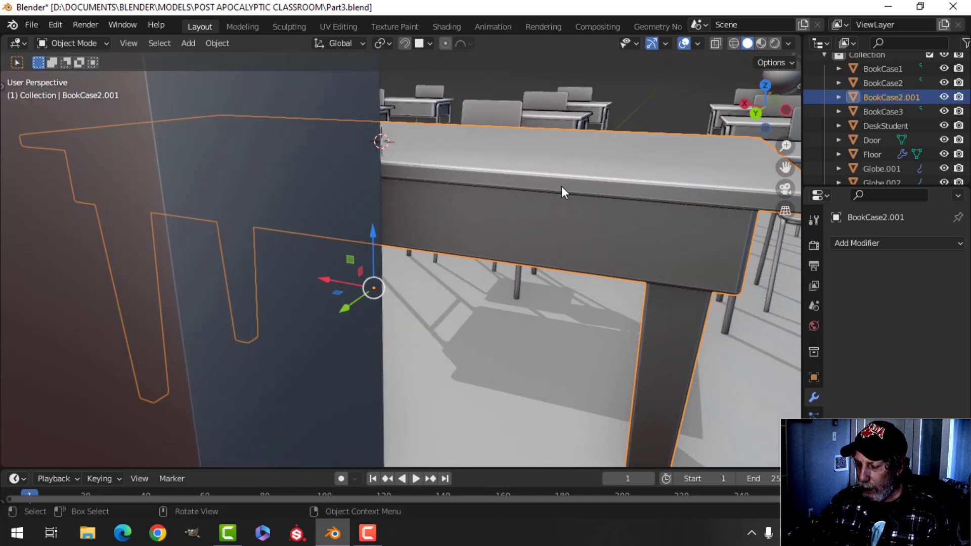
key(KP_Divide)
middle_drag(407, 256, 441, 239)
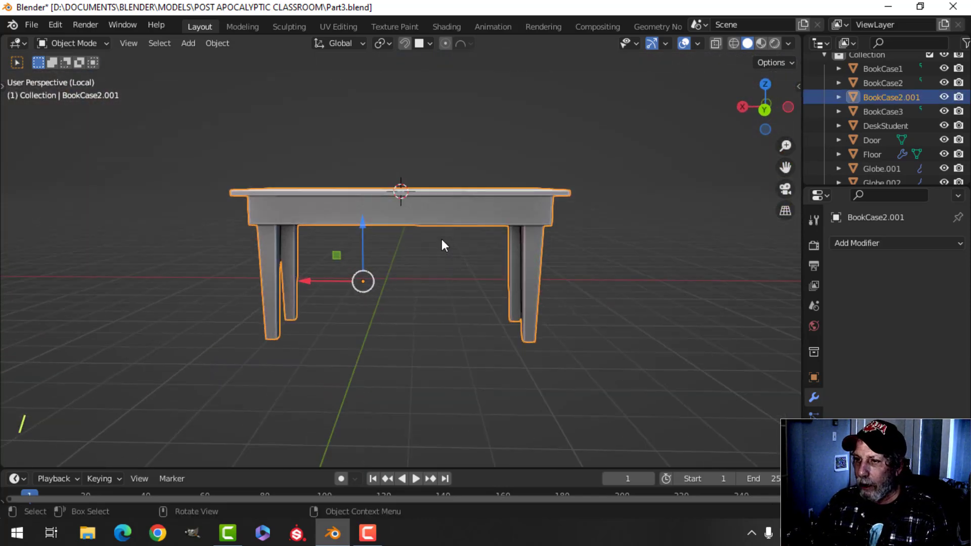
scroll(442, 239, up, 3)
key(alt+a)
Duplicate the apron's long face on the side away from the student desks, leaving the copy in place.
middle_drag(364, 237, 404, 259)
click(360, 186)
key(Tab)
mouse_move(421, 210)
middle_down()
mouse_move(441, 208)
mouse_move(425, 224)
middle_up()
key(alt+a)
key(3)
click(465, 196)
scroll(470, 199, down, 2)
key(shift+d)
right_click(447, 228)
Scale the duplicated face to 0.280 along X and 0.730 along Z to form a drawer front.
key(s)
key(x)
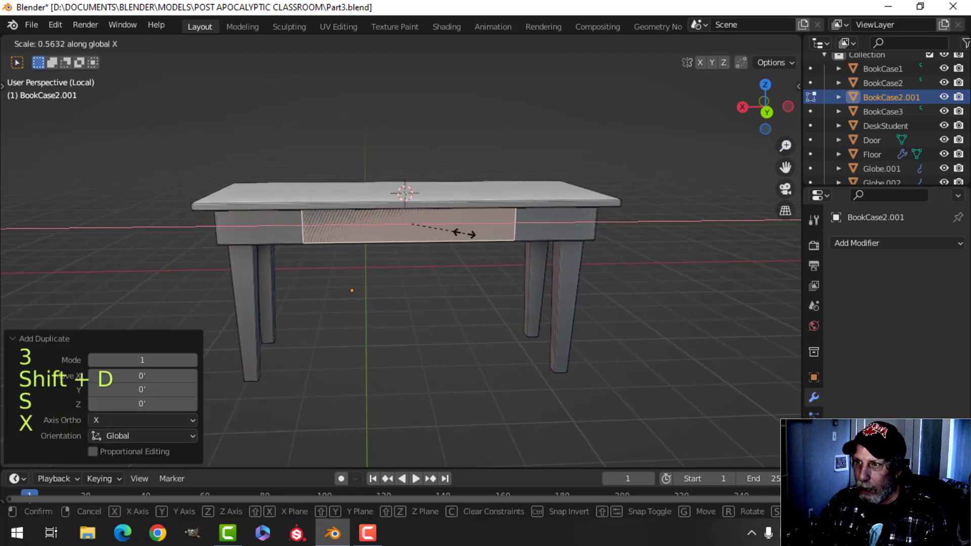
click(436, 233)
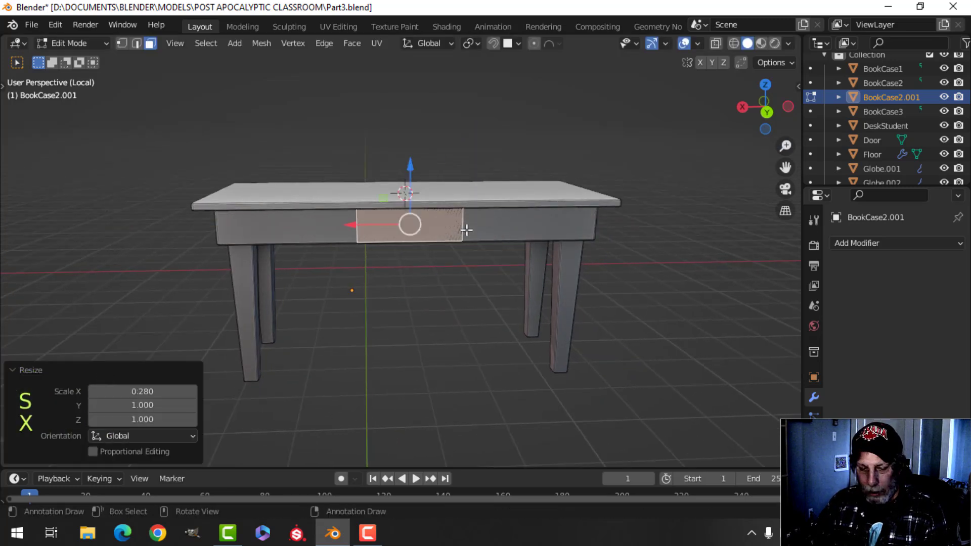
key(s)
key(z)
click(452, 225)
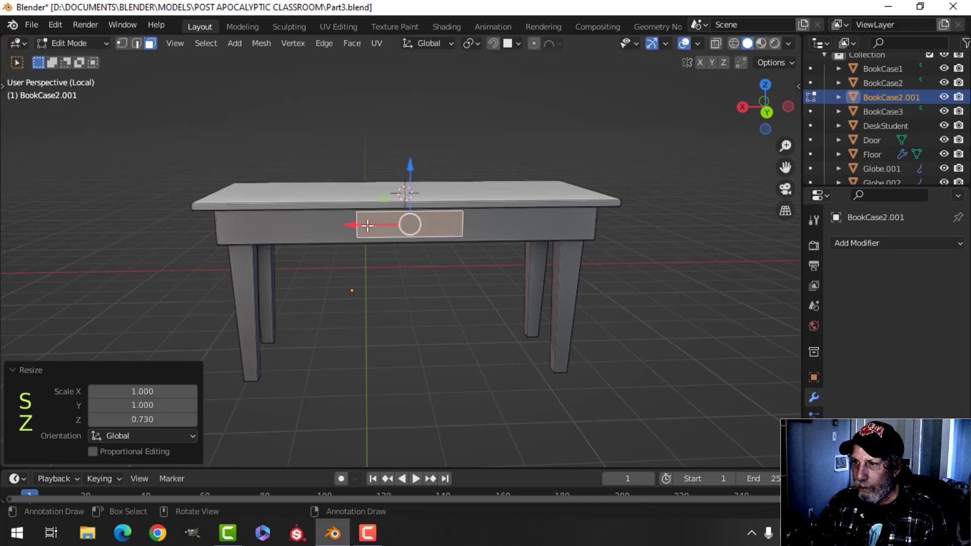
Move the drawer-front face 1.4598' along X and separate it into its own object.
drag(368, 225, 262, 226)
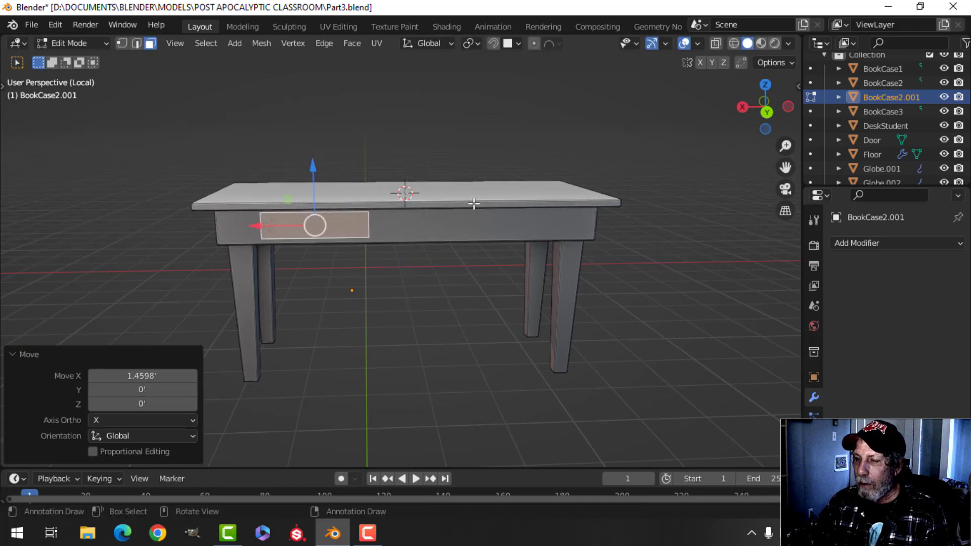
middle_drag(421, 221, 442, 242)
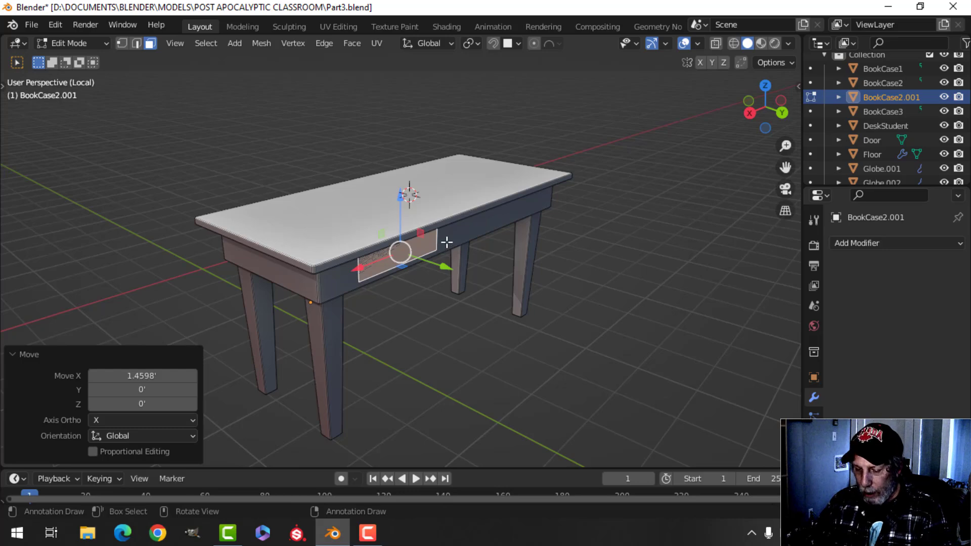
key(p)
click(446, 240)
key(Tab)
Move all of the separated drawer-front face 0.028362' outward along Y from the desk's apron.
scroll(438, 248, up, 3)
click(438, 248)
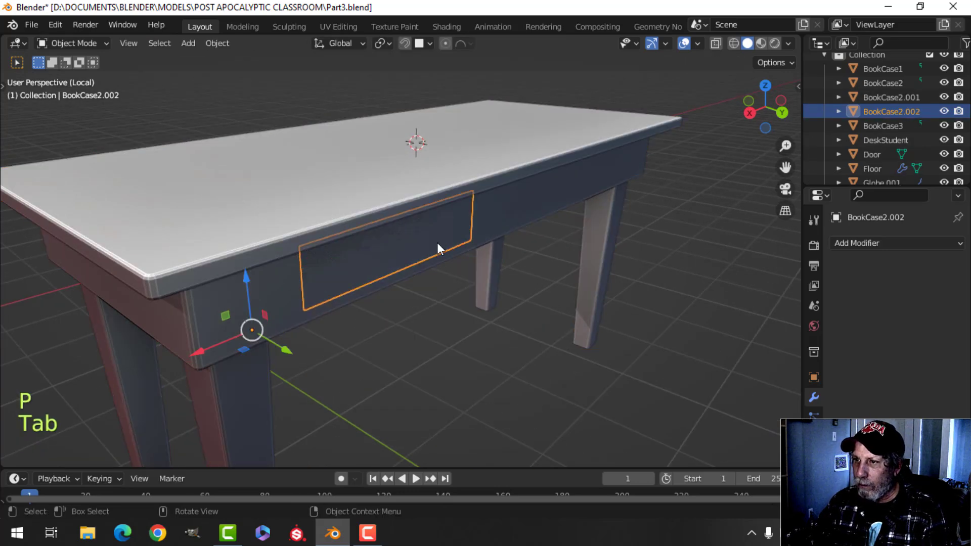
key(Tab)
key(a)
shift+middle_drag(438, 248, 493, 248)
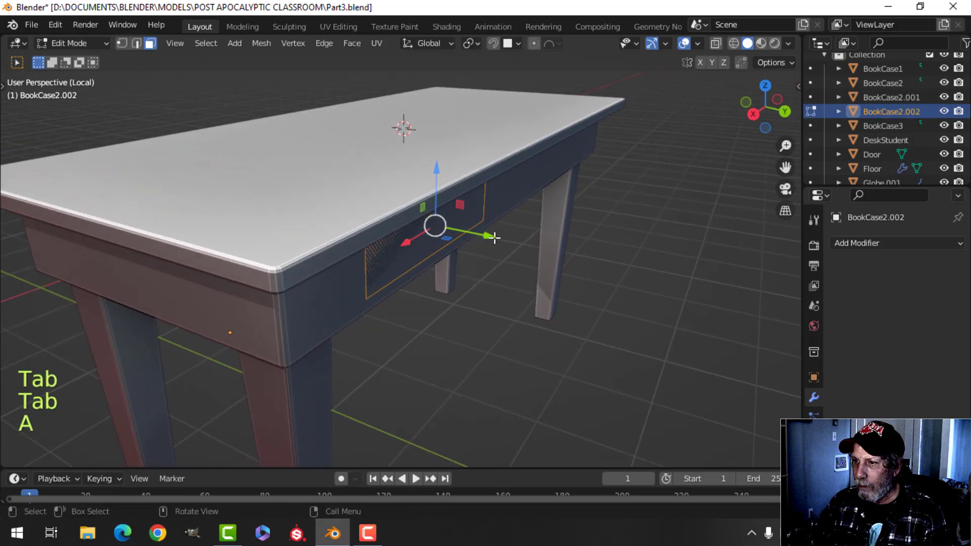
drag(494, 237, 500, 240)
Vertex-bevel the drawer front's four corners with two segments and a width of about 0.0342'.
scroll(501, 252, up, 3)
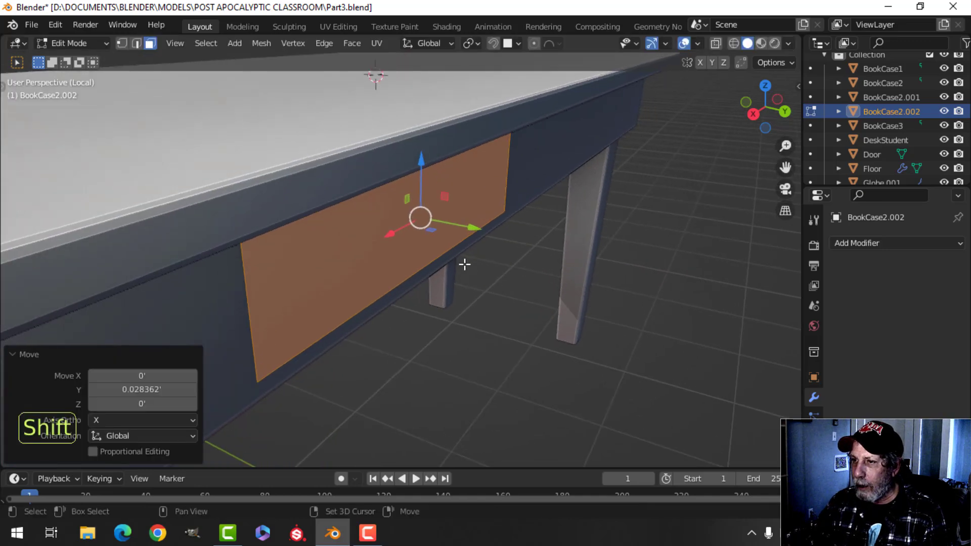
mouse_move(462, 264)
shift+middle_down()
mouse_move(433, 241)
mouse_move(466, 266)
shift+middle_up()
key(1)
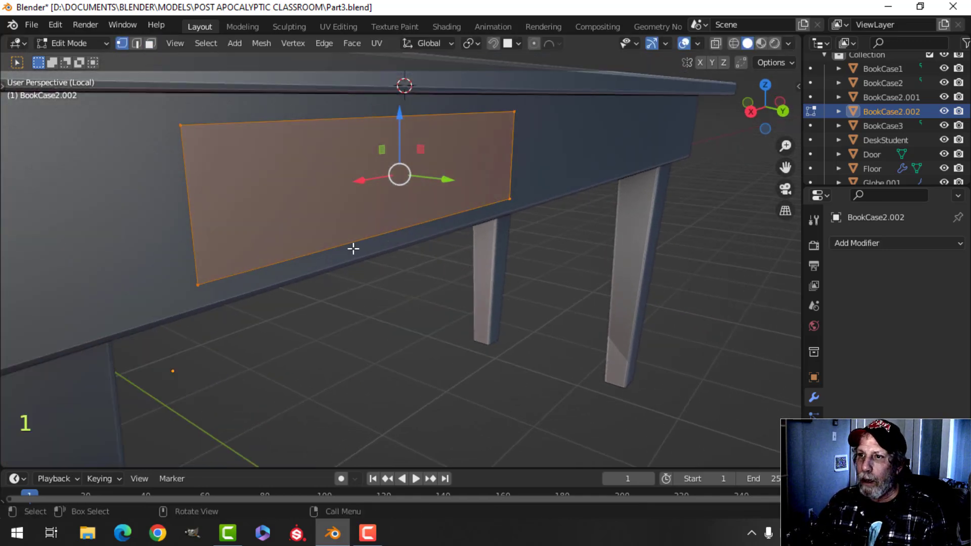
middle_drag(353, 249, 377, 253)
scroll(316, 253, down, 1)
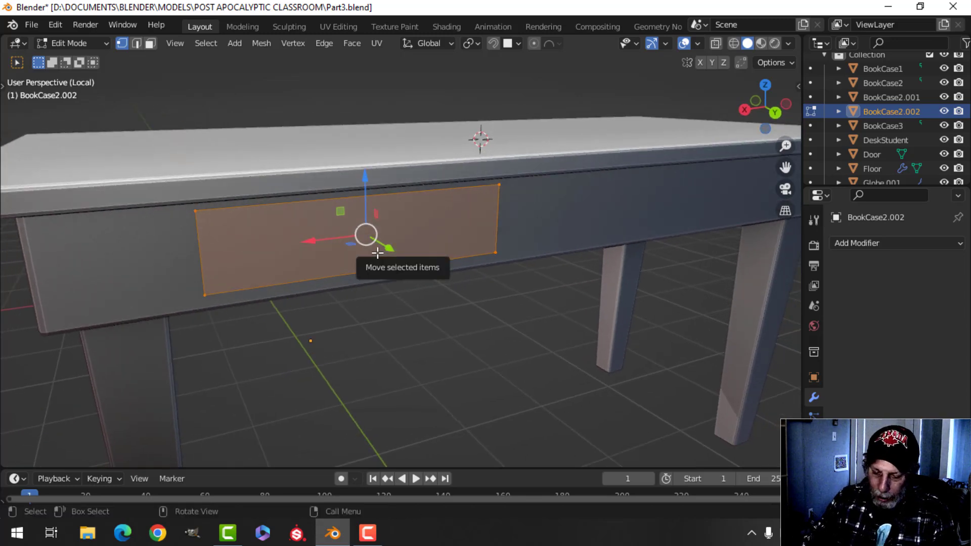
key(ctrl+shift+b)
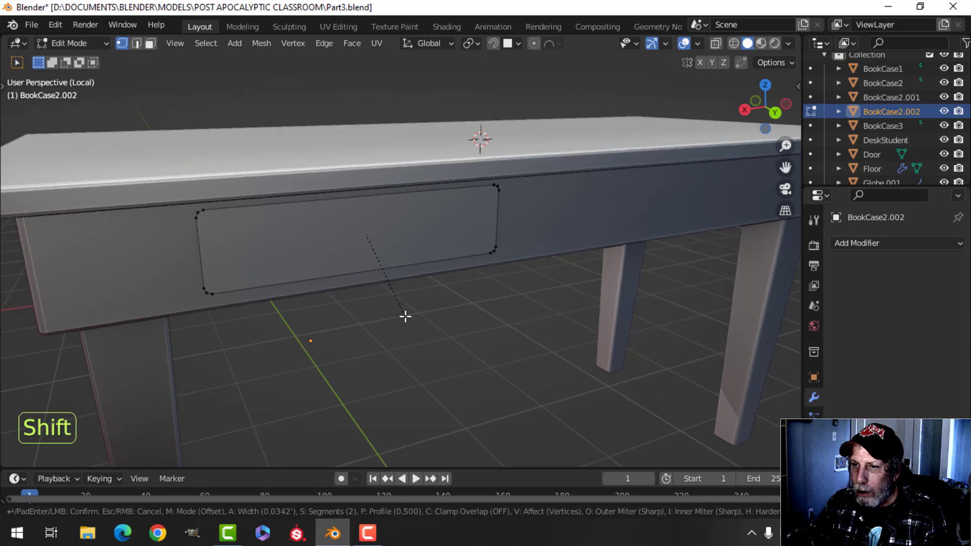
click(405, 316)
Extrude the whole drawer-front face -0.036658' along its normal and delete the extruded back face.
key(a)
middle_drag(473, 236, 609, 245)
key(e)
click(599, 246)
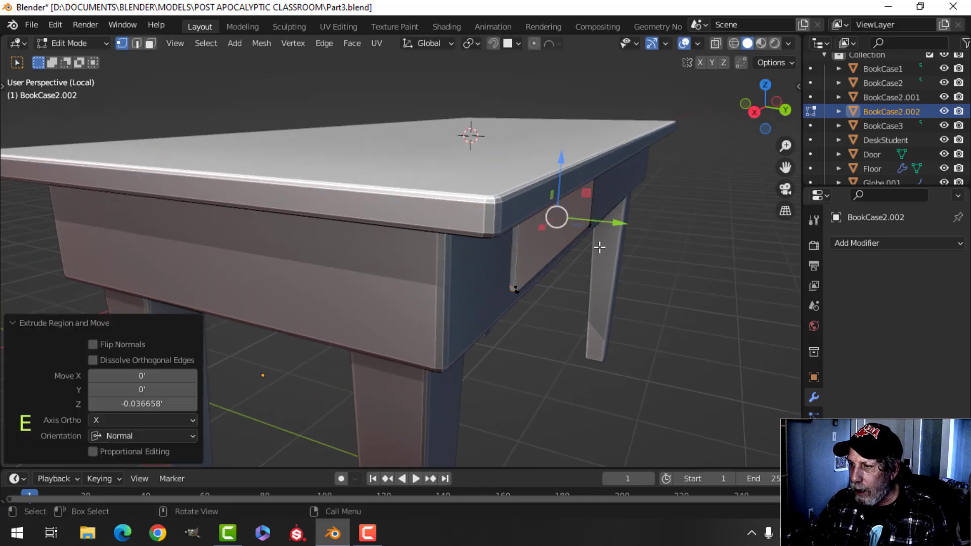
key(x)
click(597, 247)
Bevel the outer edges of the drawer front's visible face with two segments.
middle_drag(594, 245, 462, 251)
click(486, 230)
scroll(486, 229, up, 2)
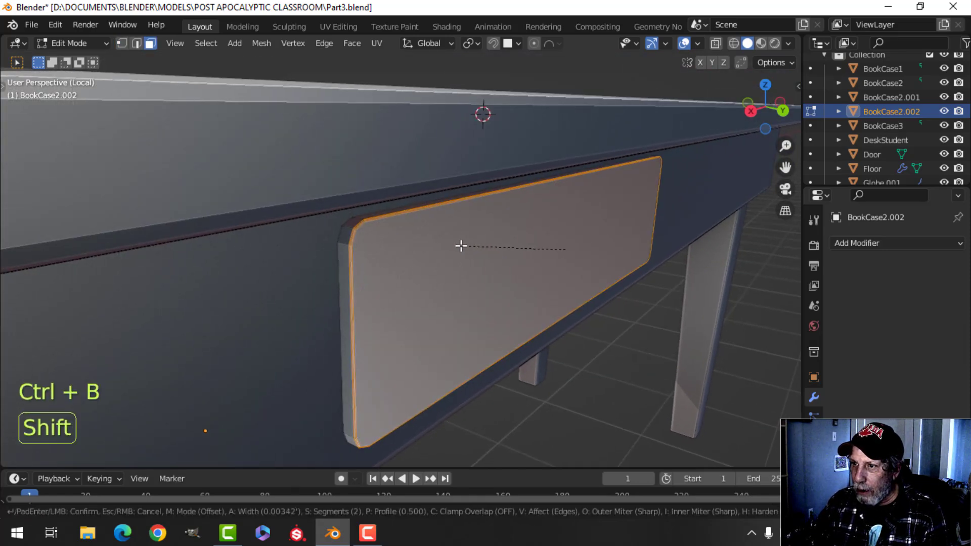
click(485, 238)
Recalculate all of the drawer front's normals to the outside and finish editing its mesh.
key(a)
key(alt+n)
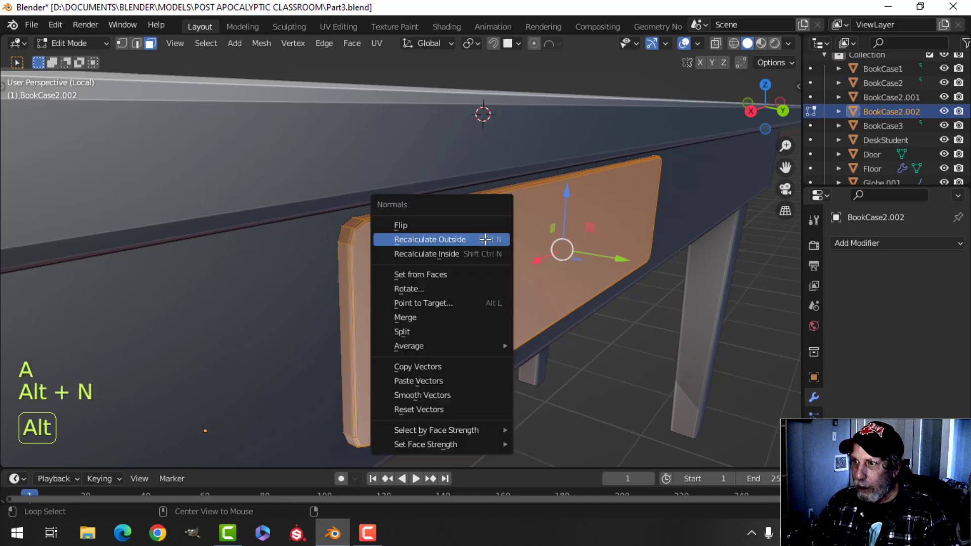
click(485, 239)
key(Tab)
scroll(508, 244, down, 3)
key(alt+a)
middle_drag(507, 244, 320, 230)
scroll(390, 247, down, 3)
Leave local view and show the teacher's desk from the top in wireframe with the desk selected.
key(slash)
scroll(387, 207, down, 4)
scroll(414, 223, up, 2)
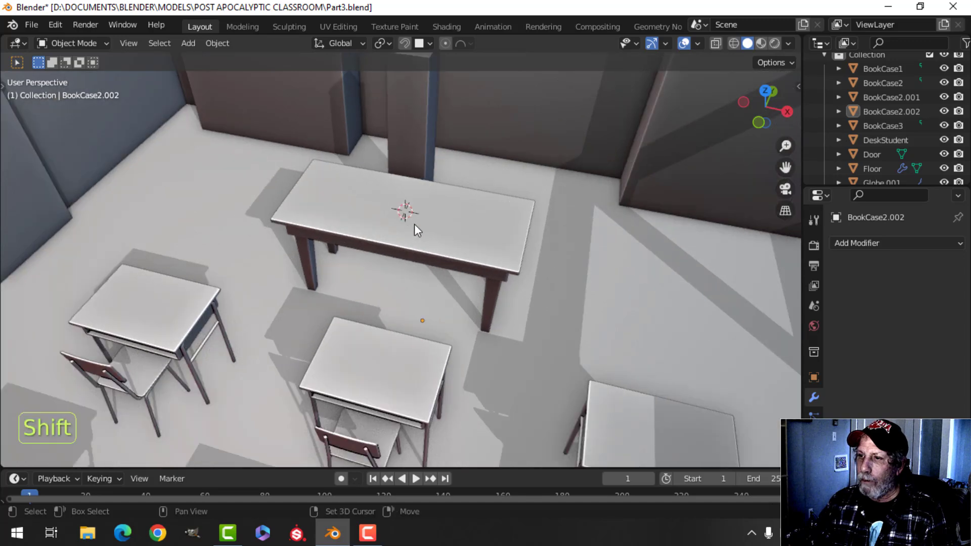
mouse_move(414, 223)
shift+middle_down()
mouse_move(360, 221)
mouse_move(387, 205)
mouse_move(408, 223)
shift+middle_up()
click(374, 217)
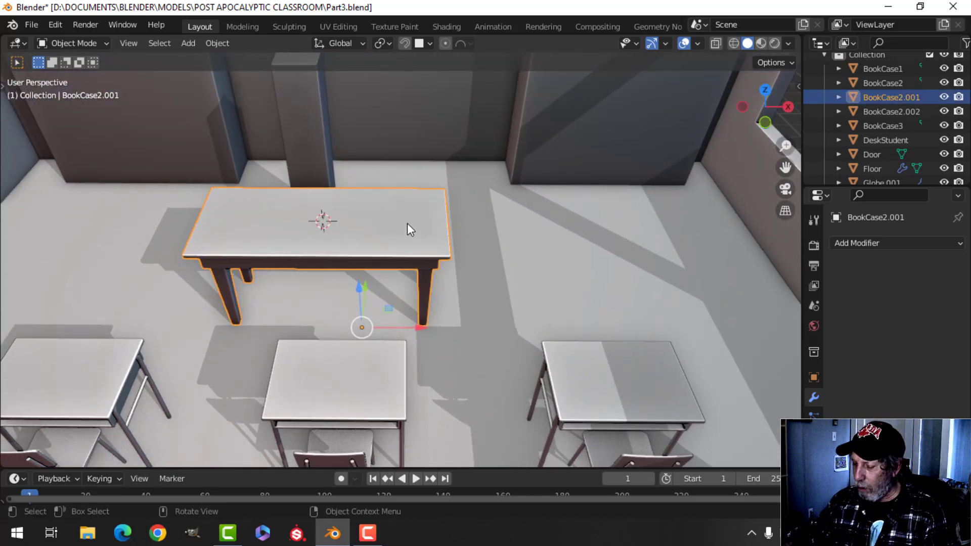
key(KP_7)
key(z)
click(319, 223)
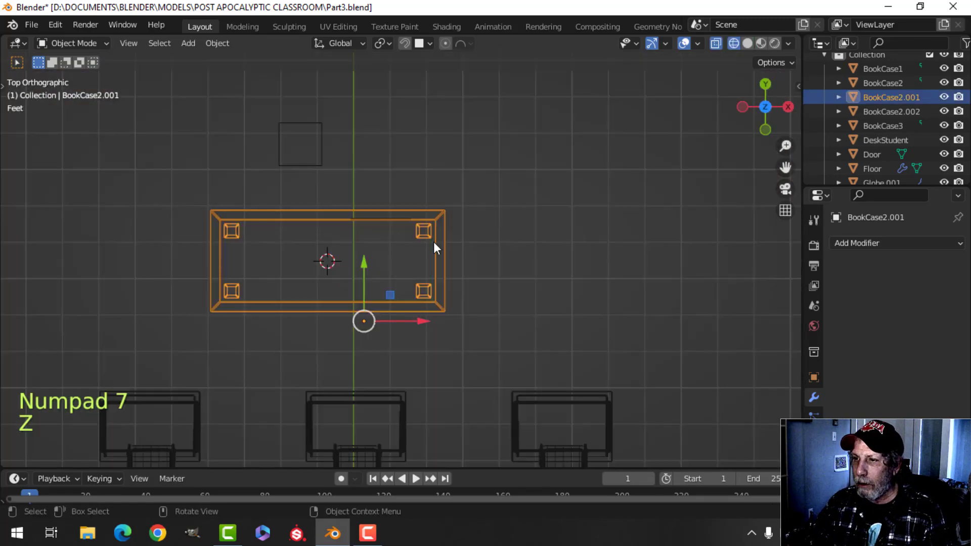
key(alt+a)
click(398, 217)
key(Tab)
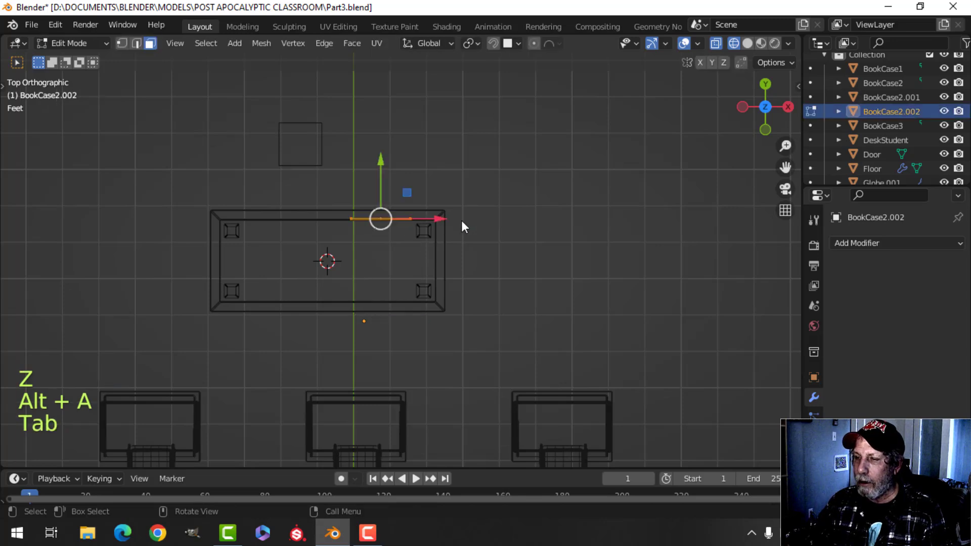
key(alt+a)
key(z)
click(368, 223)
key(b)
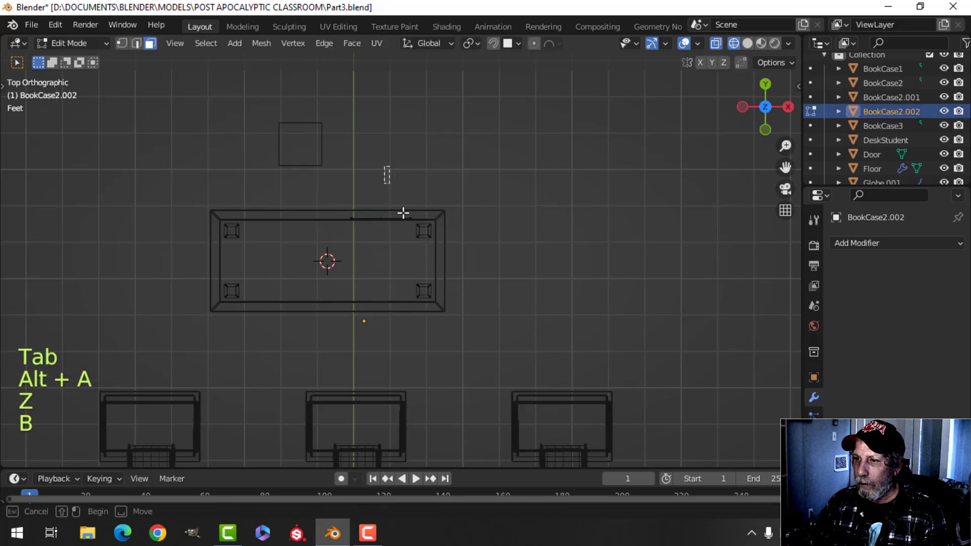
drag(403, 213, 418, 224)
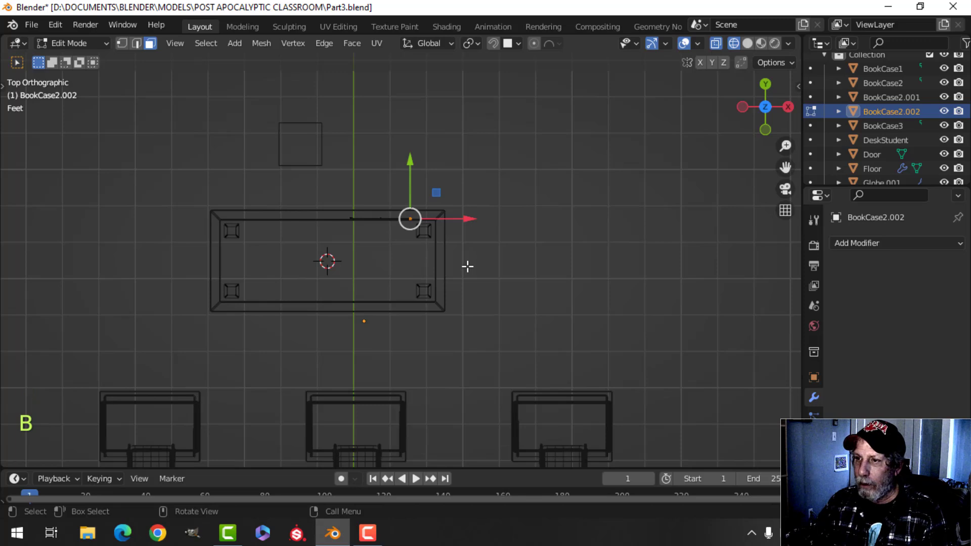
key(Tab)
Shorten the teacher's desk by moving its +X end and that end's two legs -0.88268' along X.
click(438, 223)
key(Tab)
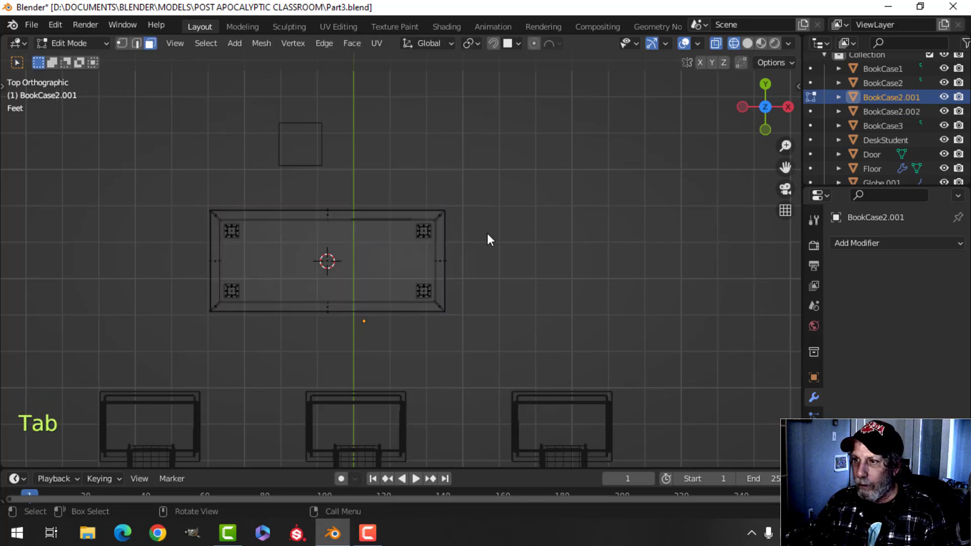
key(b)
drag(384, 178, 498, 354)
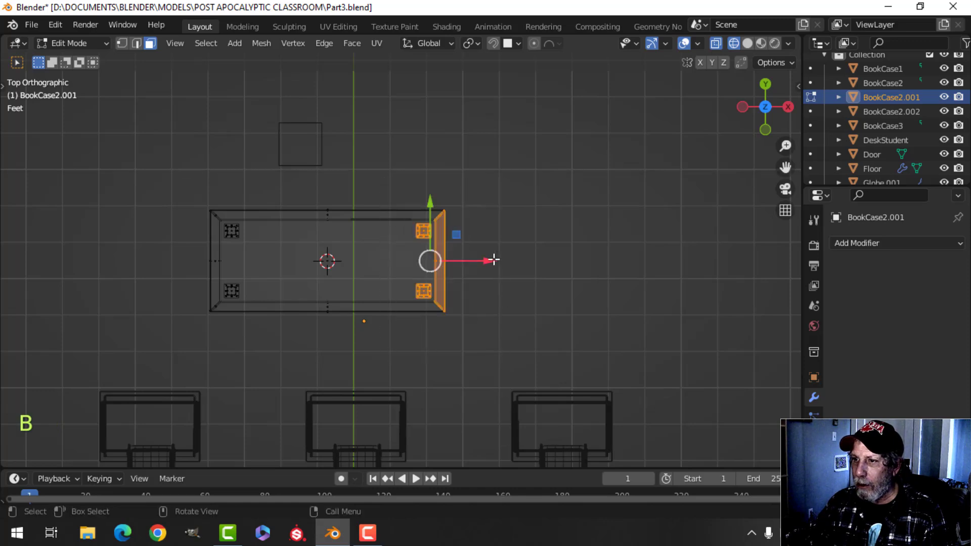
drag(494, 260, 475, 261)
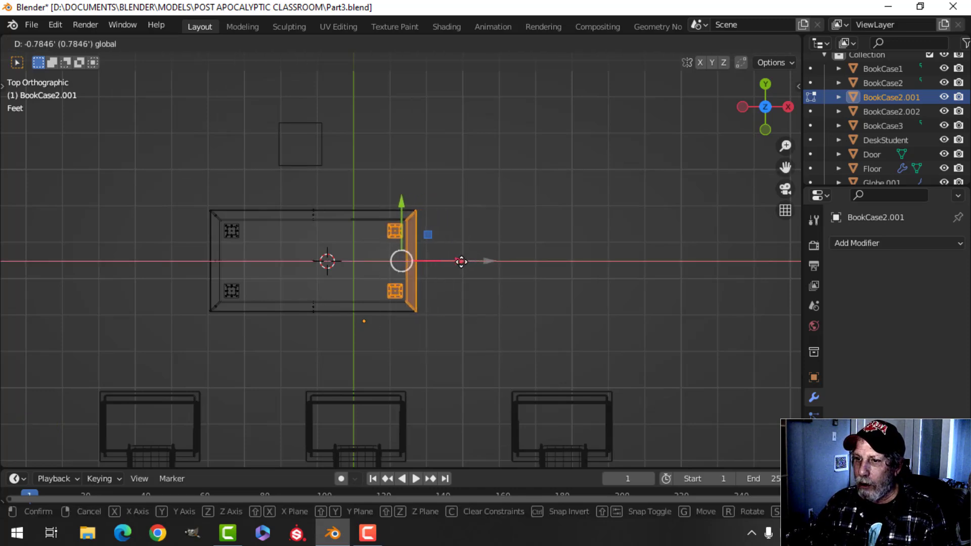
drag(458, 262, 458, 261)
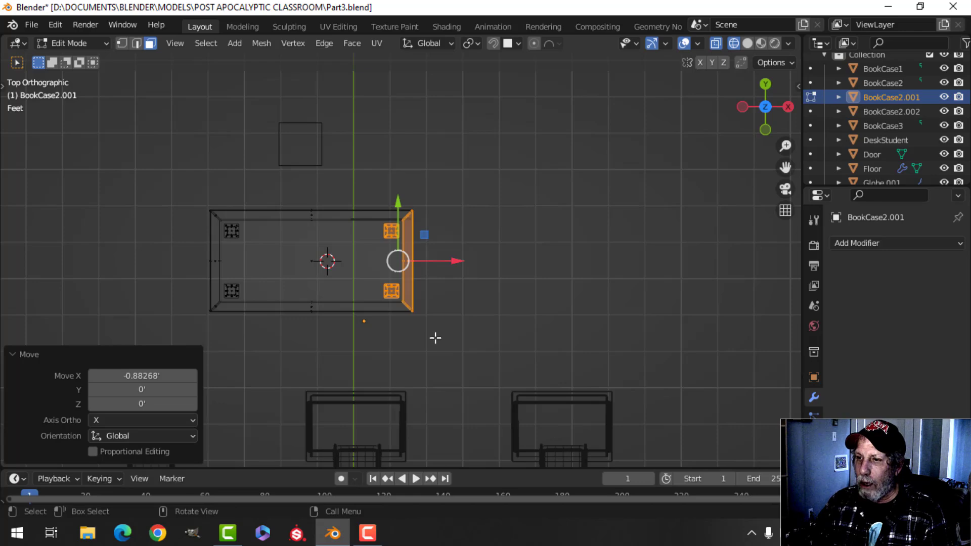
key(z)
click(509, 334)
key(Tab)
middle_drag(476, 328, 460, 253)
key(alt+a)
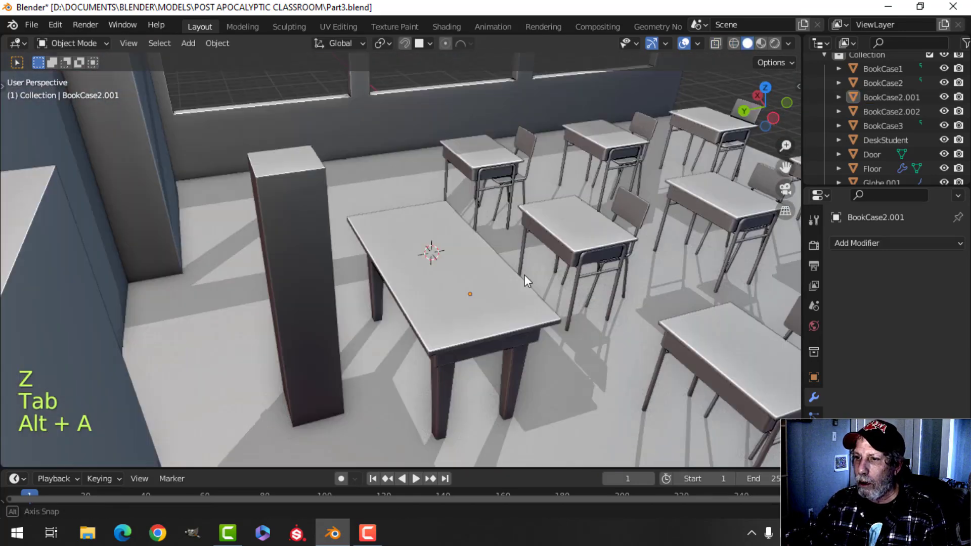
Isolate the teacher's desk together with its drawer front in local view, facing the drawer side.
middle_drag(524, 274, 556, 277)
scroll(474, 296, up, 2)
middle_drag(474, 296, 370, 229)
shift+click(493, 234)
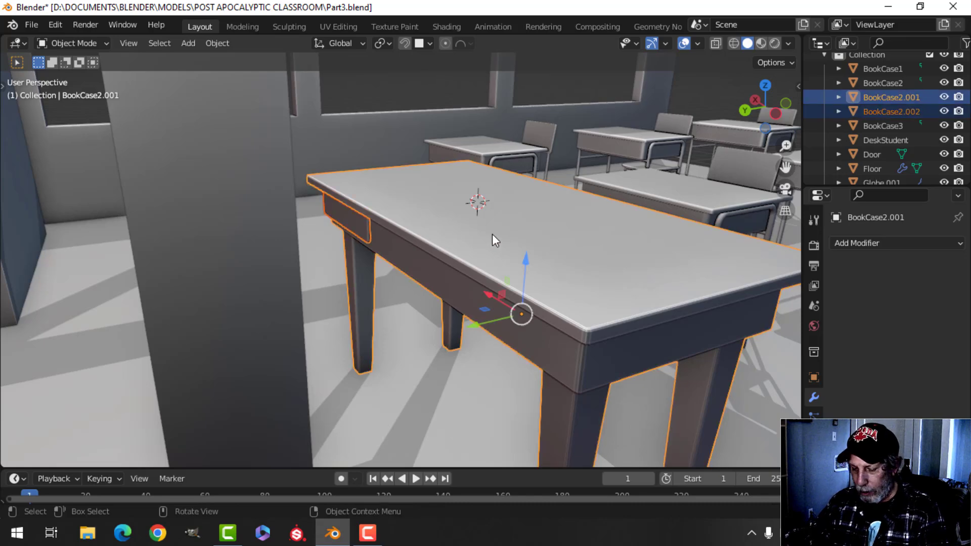
key(slash)
middle_drag(450, 274, 511, 256)
scroll(404, 233, up, 2)
Move the drawer front's whole mesh -0.609' along X so it sits within the shortened apron.
key(alt+a)
click(267, 189)
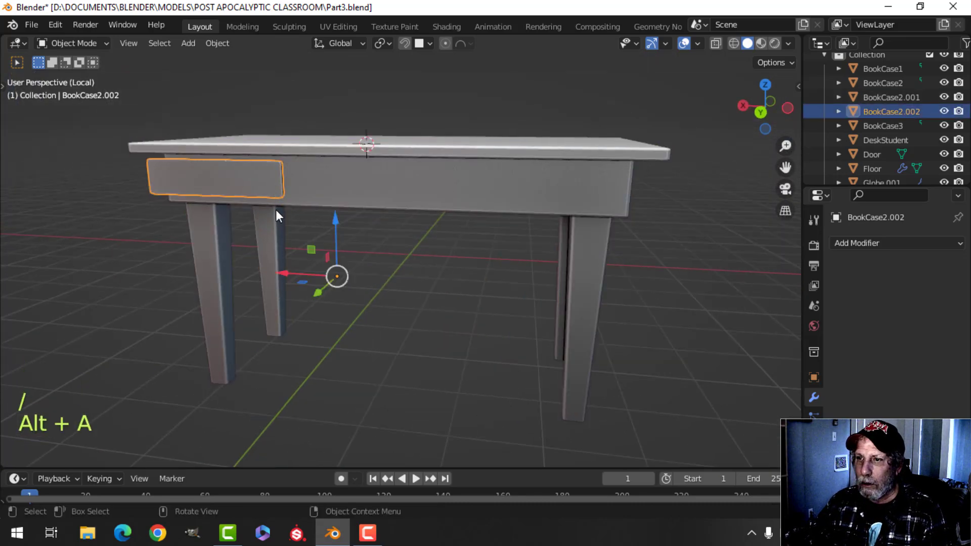
shift+middle_drag(275, 209, 345, 253)
key(Tab)
key(a)
drag(233, 212, 284, 212)
mouse_move(383, 243)
shift+middle_down()
mouse_move(336, 266)
mouse_move(384, 262)
shift+middle_up()
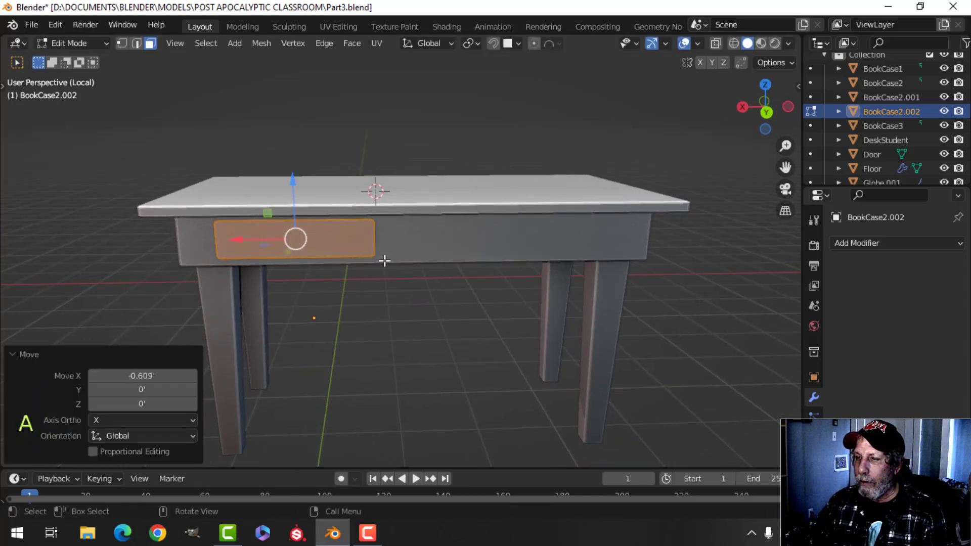
Snap the 3D cursor to the centre of the teacher's desk mesh.
key(Tab)
click(436, 217)
key(Tab)
key(a)
key(shift+s)
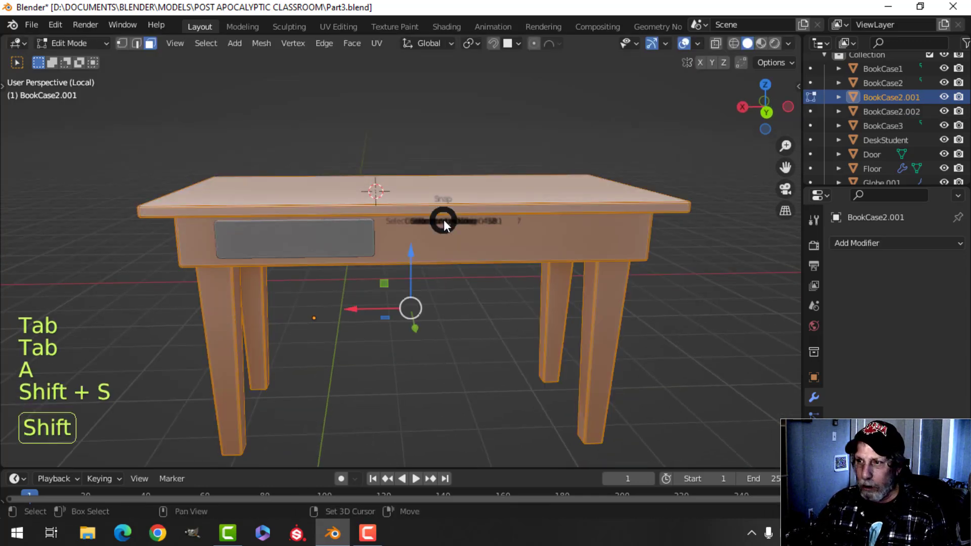
click(433, 299)
key(Tab)
Set the drawer front's origin to the 3D cursor and mirror it across X with a Mirror modifier.
click(341, 232)
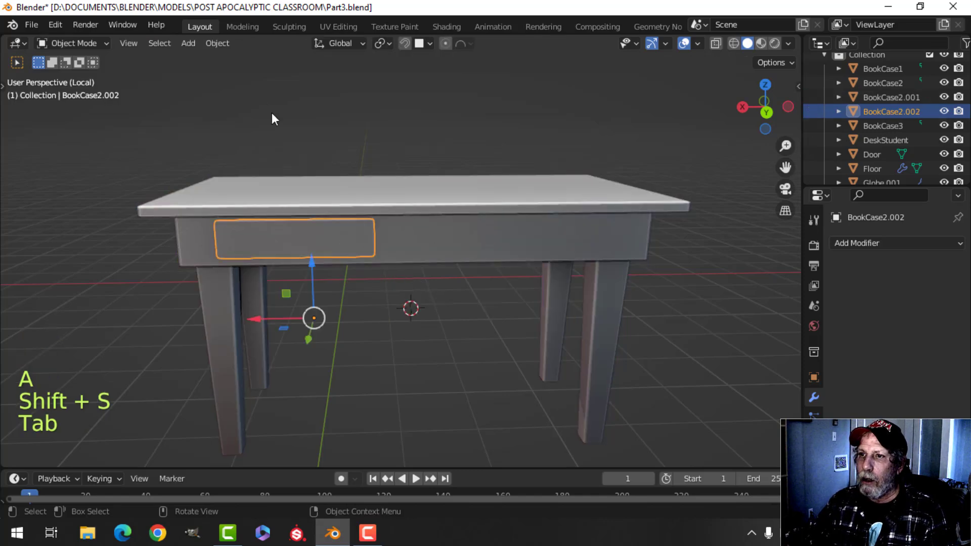
click(219, 43)
mouse_move(257, 70)
click(442, 106)
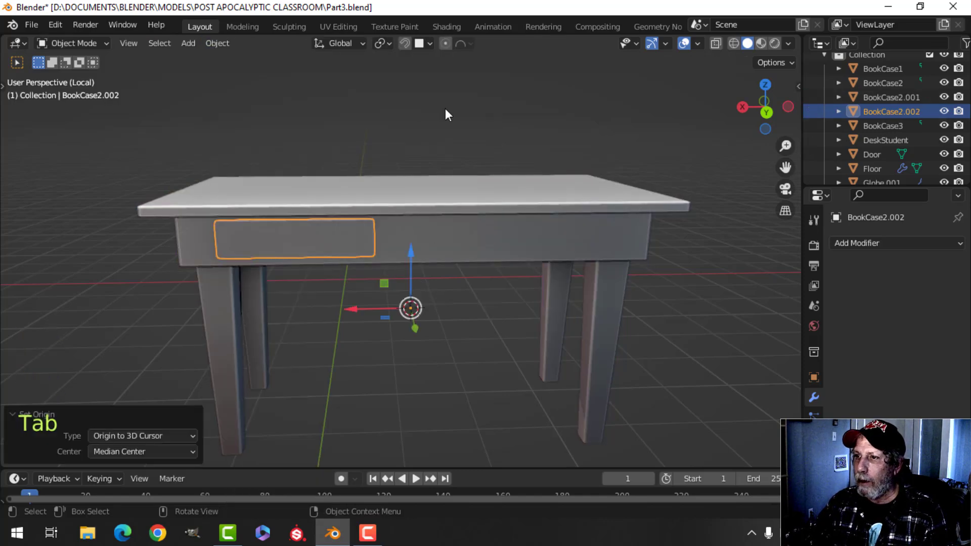
click(842, 243)
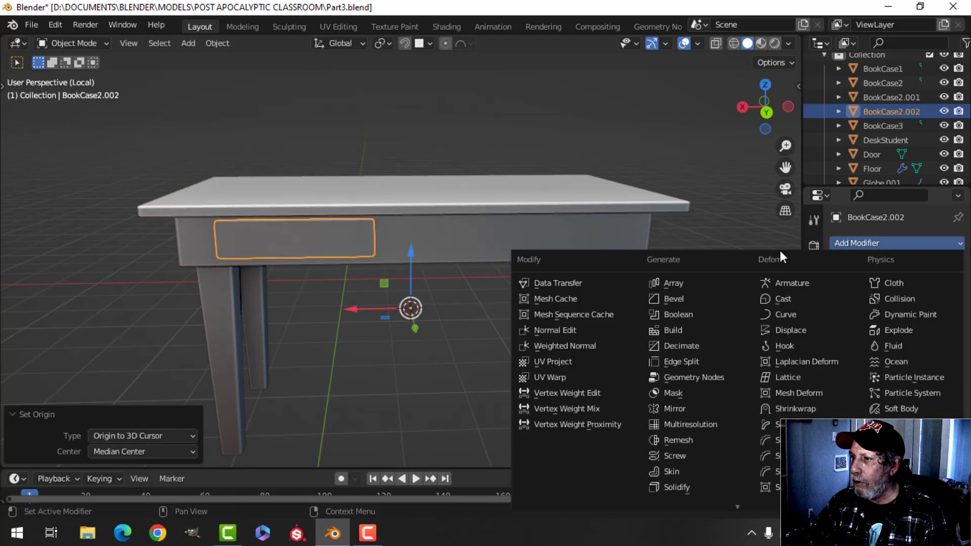
click(690, 408)
key(alt+a)
Snap the 3D cursor to the centre of the original drawer front's mesh.
middle_drag(441, 259, 417, 253)
scroll(448, 246, up, 2)
scroll(516, 274, up, 4)
scroll(415, 256, down, 3)
scroll(411, 251, up, 3)
click(360, 227)
key(Tab)
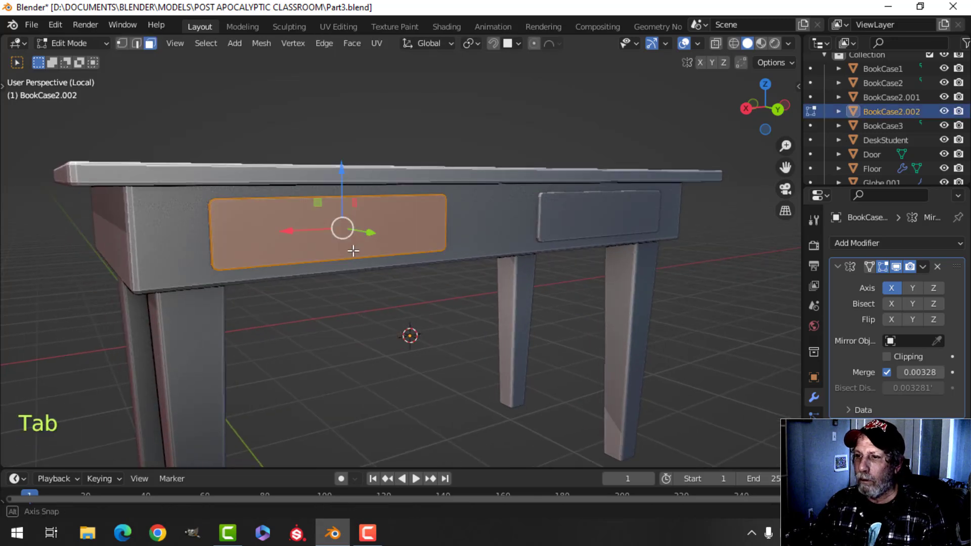
middle_drag(360, 228, 350, 249)
key(alt+a)
key(a)
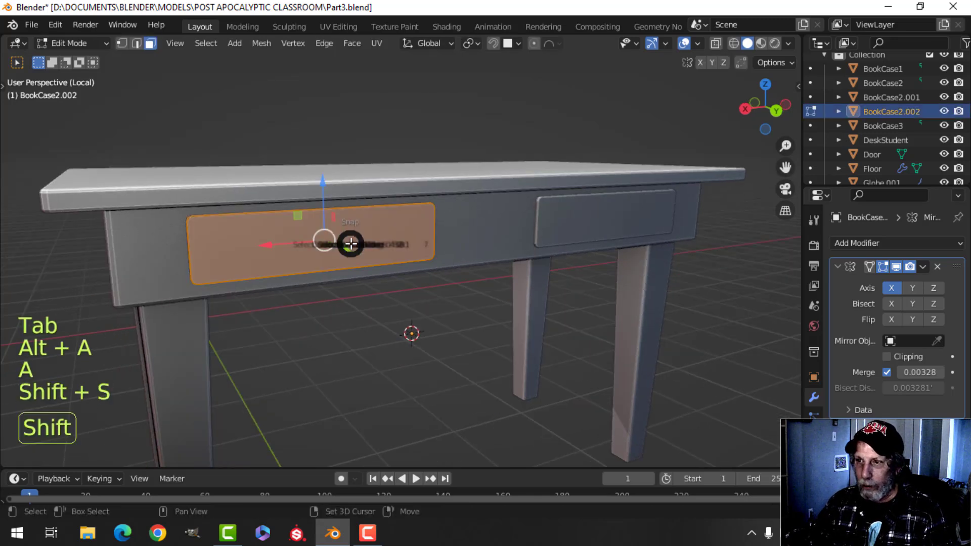
click(363, 330)
key(Tab)
Add a mesh circle with 18 vertices at the 3D cursor on the drawer front.
key(shift+a)
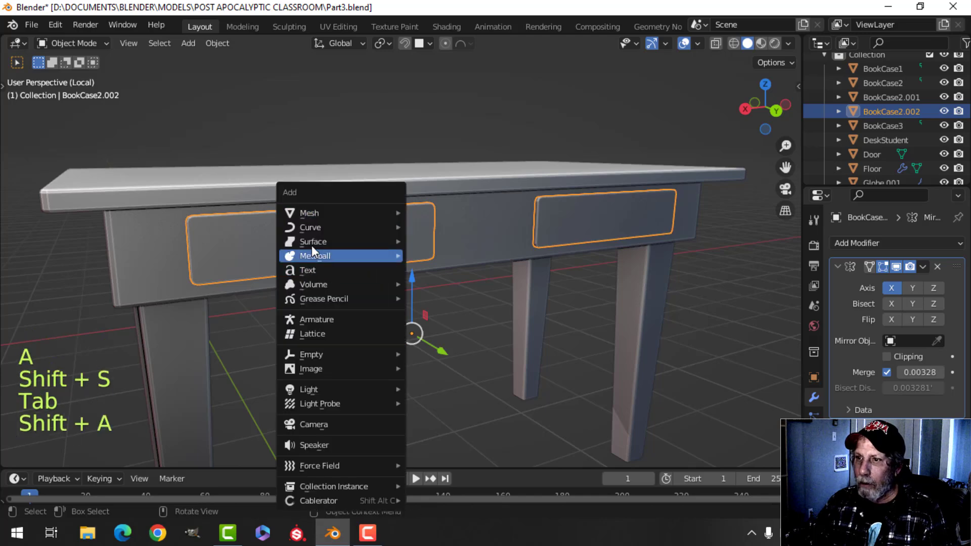
mouse_move(306, 213)
click(458, 236)
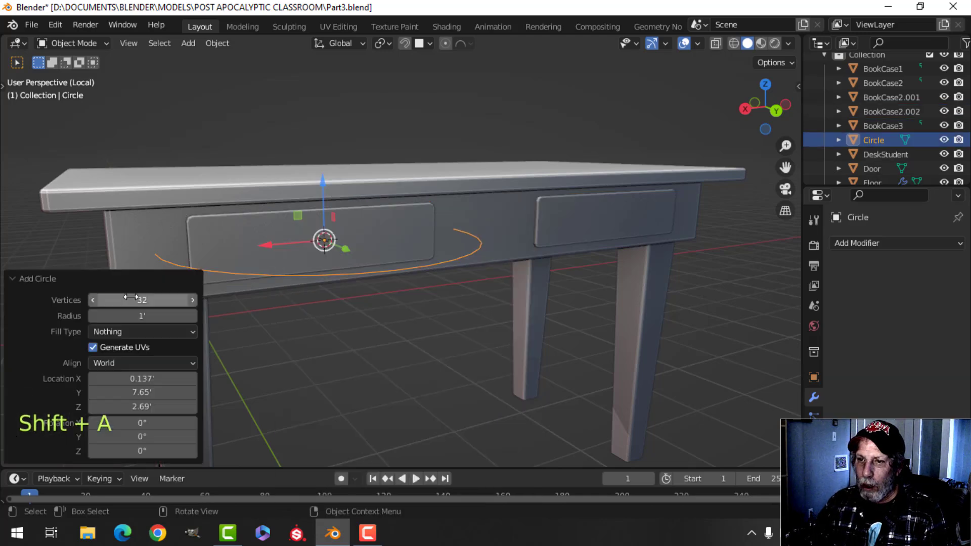
text(18)
key(Return)
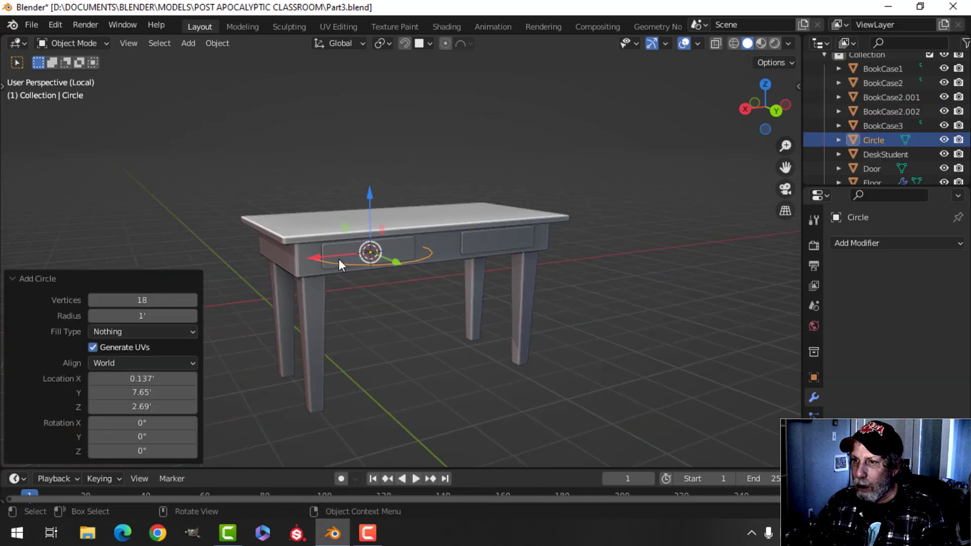
Scale the circle's mesh to 0.141 and rotate it 90° about X to face out from the drawer.
key(Tab)
key(s)
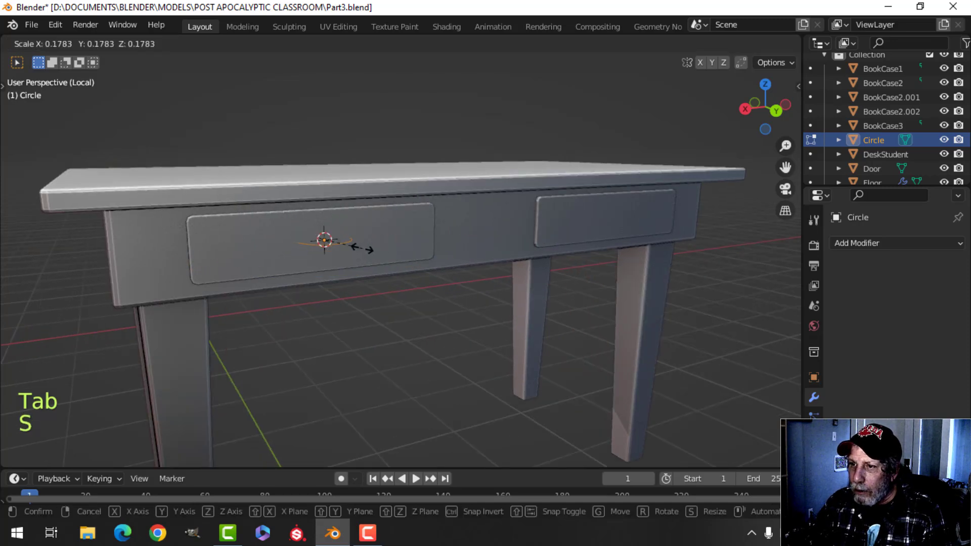
click(354, 247)
scroll(348, 251, up, 4)
shift+middle_drag(359, 251, 370, 252)
key(r)
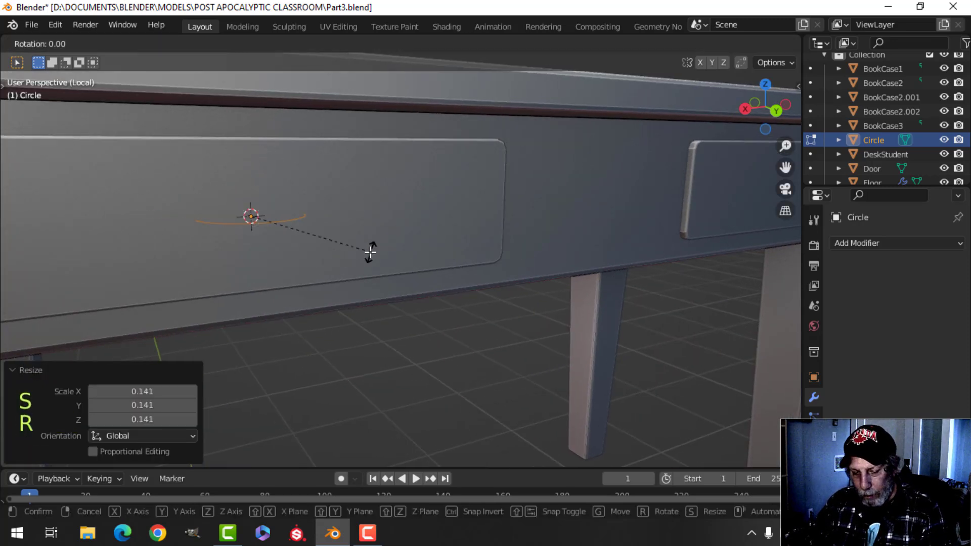
click(370, 253)
middle_drag(290, 246, 329, 256)
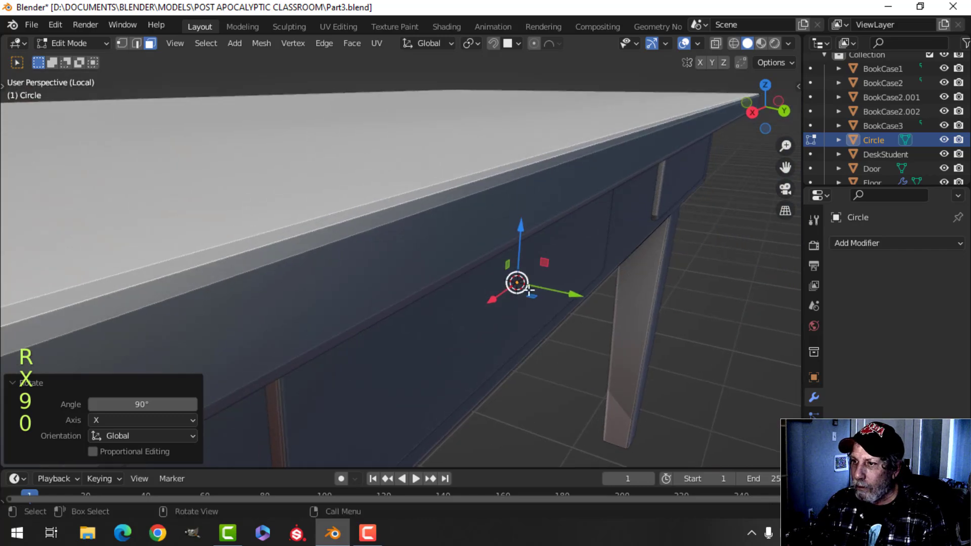
Move the circle about 0.097' along Y out of the drawer front and scale it down to knob size.
drag(548, 289, 589, 294)
middle_drag(588, 295, 549, 259)
key(s)
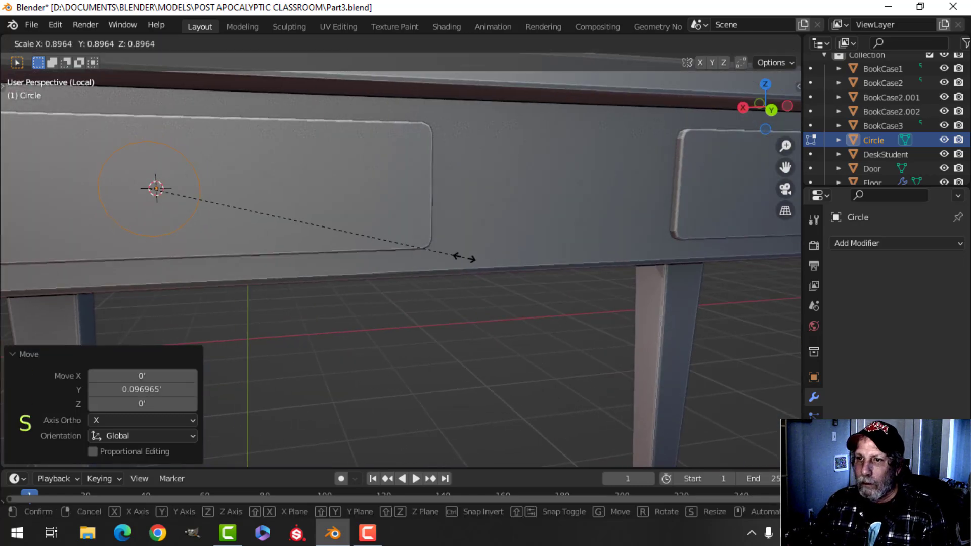
click(310, 245)
scroll(309, 244, down, 2)
shift+middle_drag(310, 246, 414, 214)
shift+middle_drag(549, 225, 421, 210)
Extrude the circle about 0.066' along Y to form the knob's cylindrical stem.
key(e)
click(421, 211)
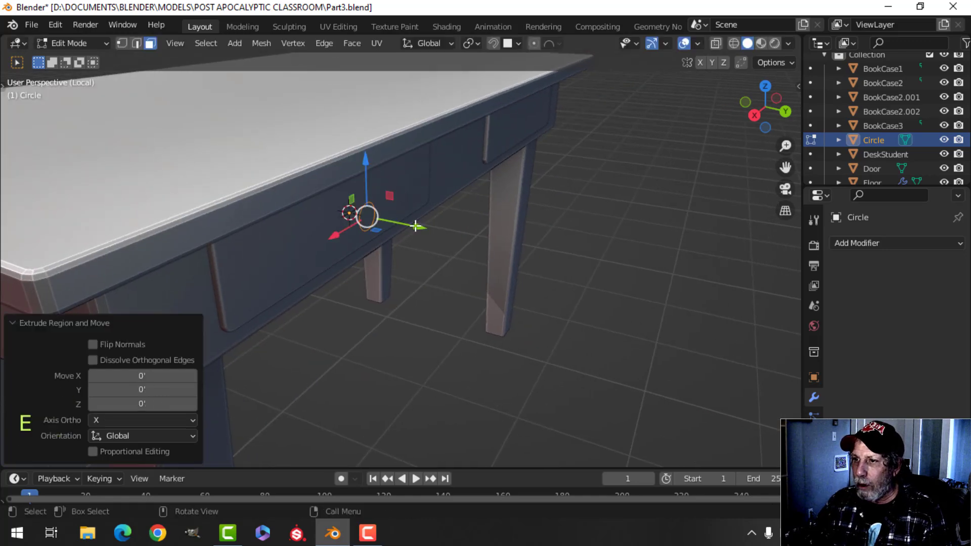
drag(417, 225, 427, 233)
scroll(445, 234, up, 2)
scroll(440, 234, up, 2)
key(1)
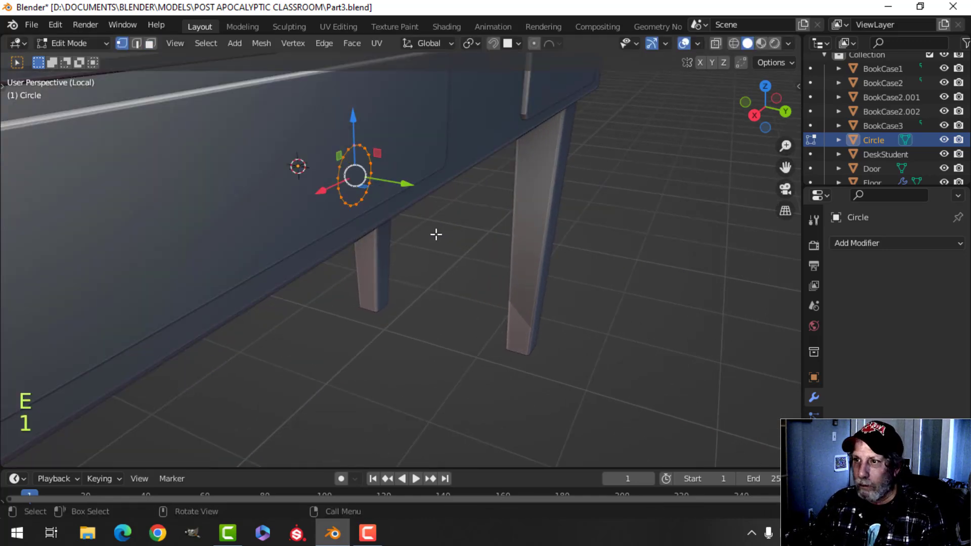
drag(407, 183, 374, 183)
key(e)
shift+middle_drag(374, 183, 388, 191)
Extrude the stem's outer ring in place and scale it to about 1.44 to form a wider rim.
key(e)
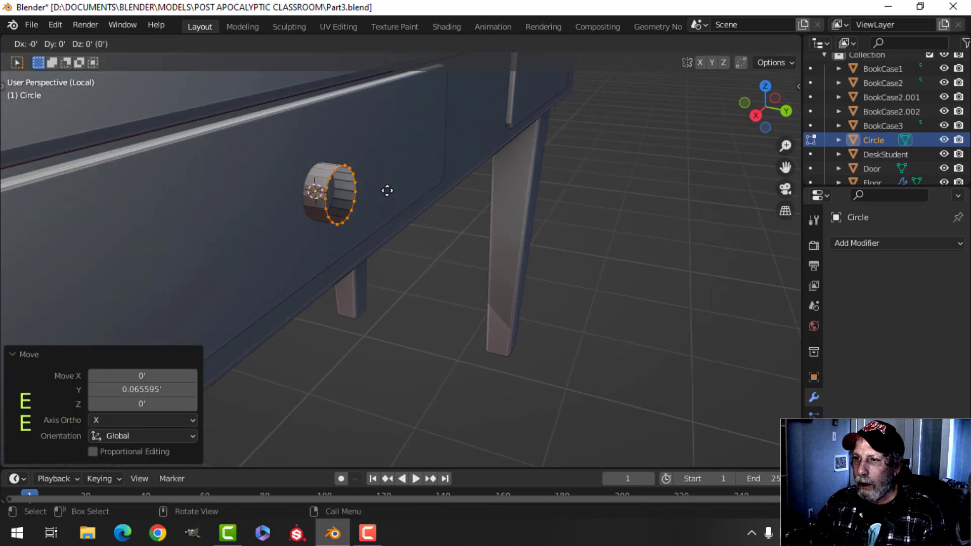
right_click(388, 191)
key(s)
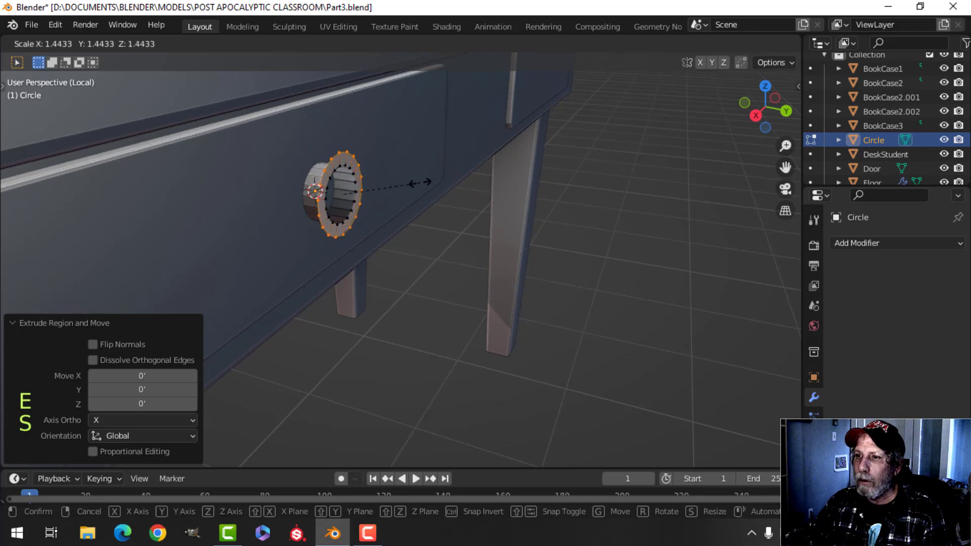
click(420, 182)
Extrude the rim outward along Y and scale the new ring down to taper the knob's front.
scroll(424, 190, down, 3)
shift+middle_drag(425, 190, 384, 177)
key(e)
right_click(383, 177)
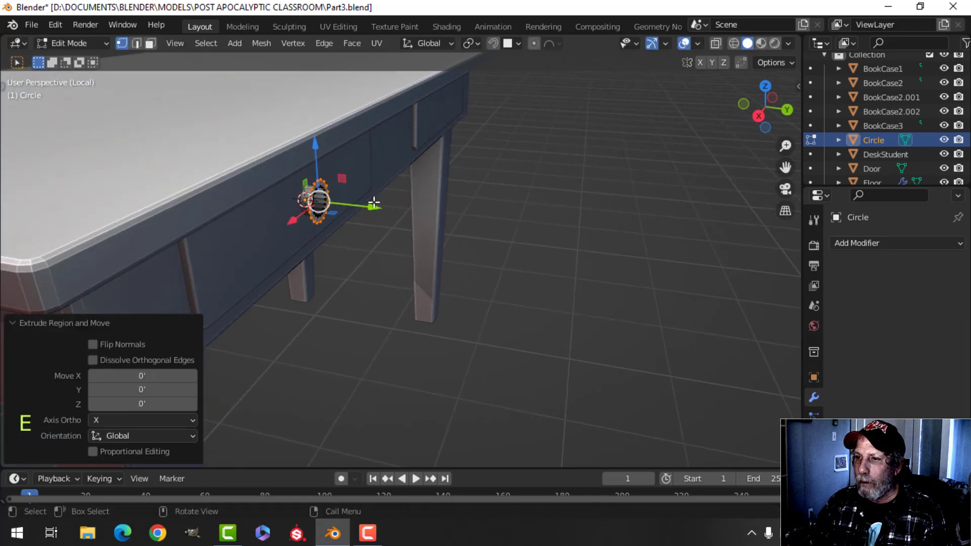
mouse_move(374, 204)
mouse_down()
mouse_move(405, 209)
mouse_move(386, 206)
mouse_up()
key(s)
click(392, 184)
key(s)
click(386, 197)
key(s)
click(402, 199)
Fill the knob's open front ring with a face and bevel the face's border.
scroll(394, 195, up, 2)
shift+middle_drag(395, 193, 393, 233)
scroll(391, 231, up, 1)
key(f)
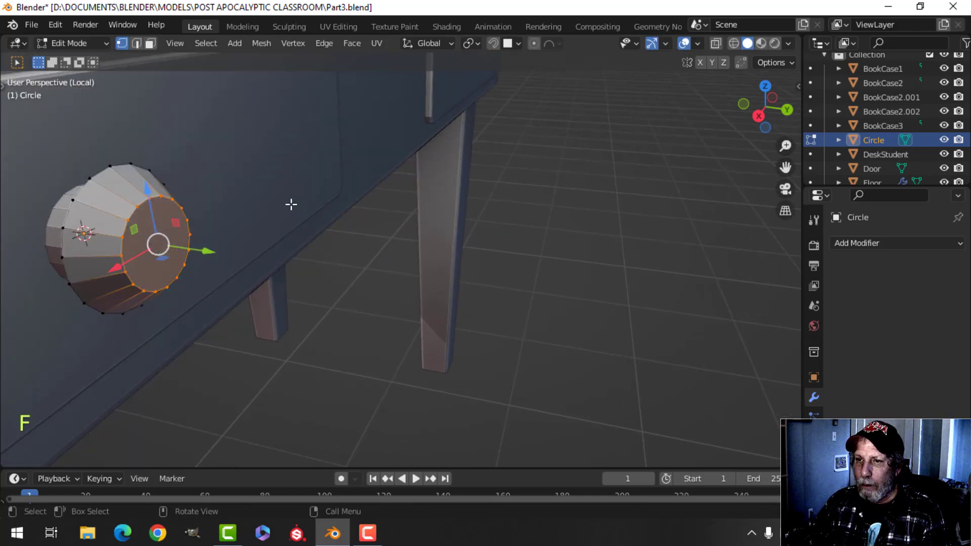
shift+middle_drag(290, 204, 434, 200)
shift+middle_drag(513, 195, 481, 198)
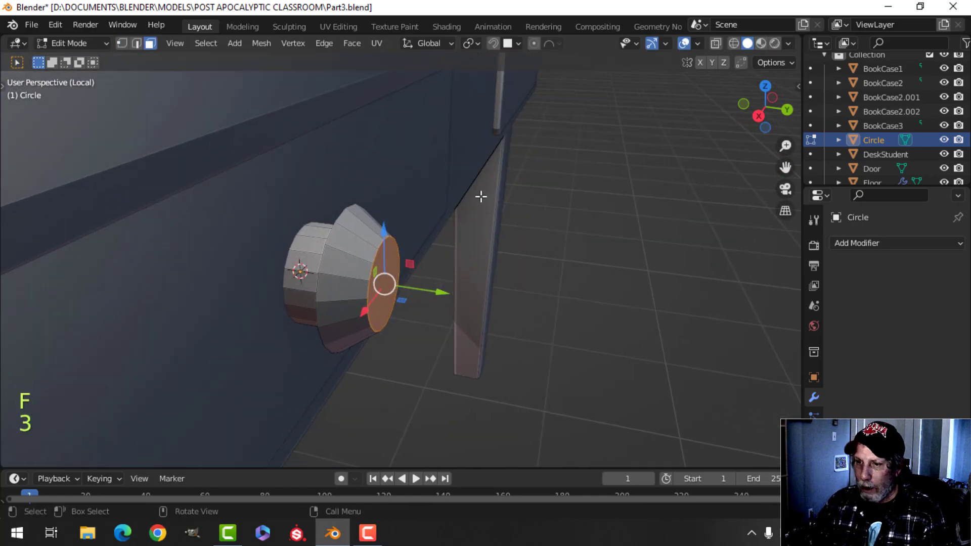
key(ctrl+b)
click(564, 163)
shift+middle_drag(341, 221, 463, 231)
key(alt+a)
Leave mesh editing and isolate the knob object in local view.
shift+middle_drag(612, 255, 471, 205)
mouse_move(467, 222)
middle_down()
mouse_move(477, 227)
mouse_move(470, 213)
middle_up()
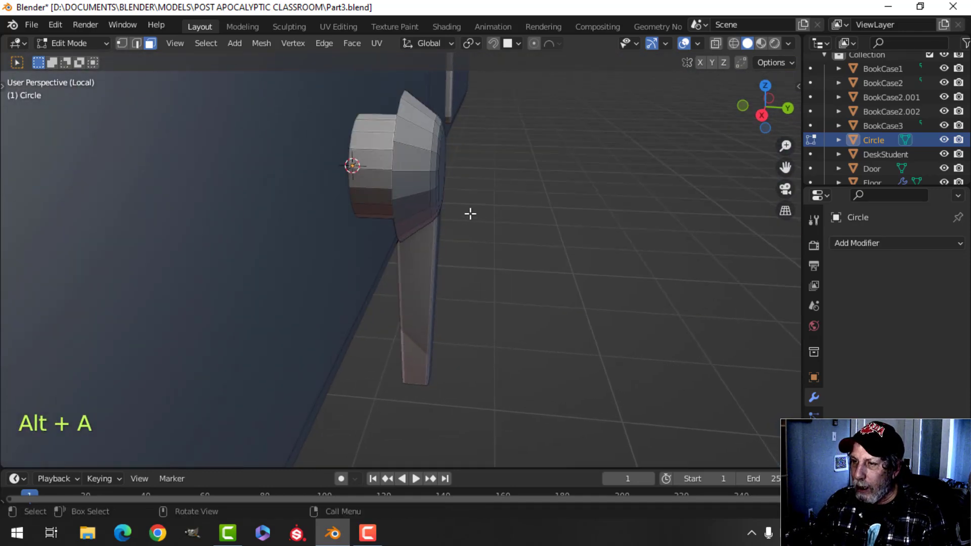
key(Tab)
key(slash)
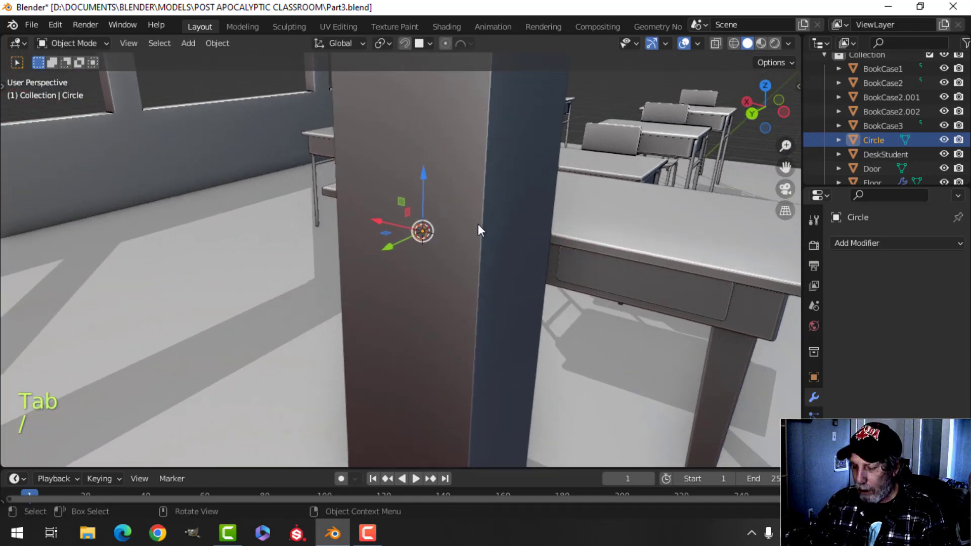
key(slash)
middle_drag(532, 238, 423, 216)
key(q)
click(396, 238)
Move the edge loop where the stem meets the rim about 0.019' back along Y to slope the rim's rear.
key(Tab)
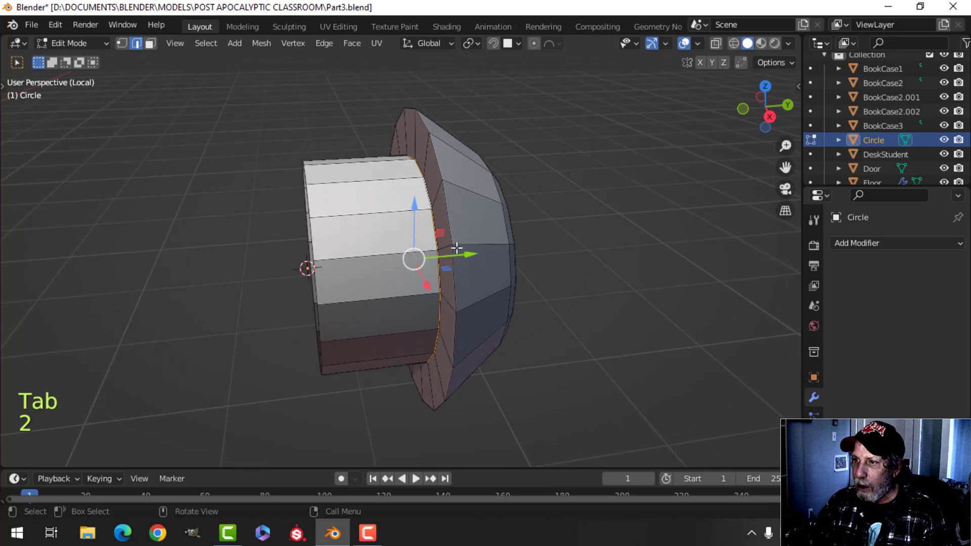
key(g)
key(y)
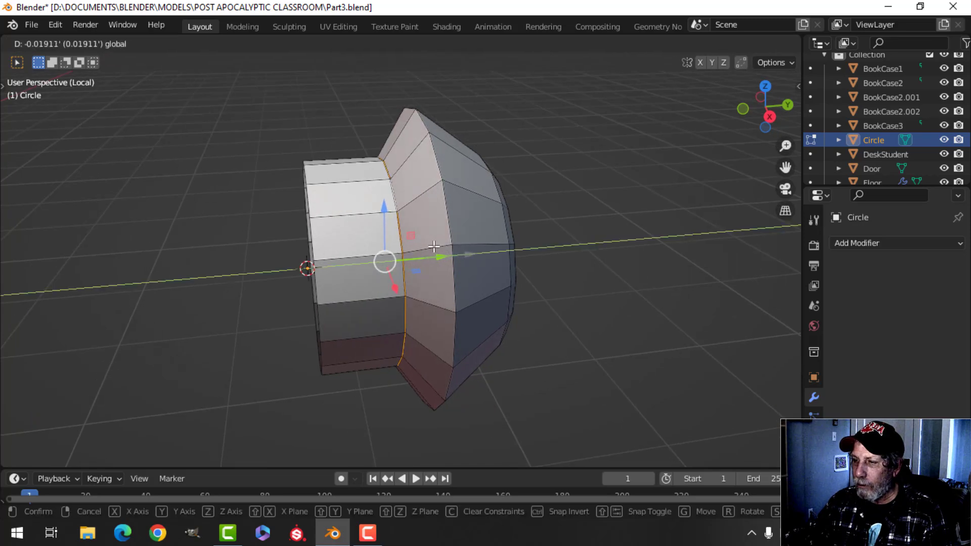
click(434, 246)
Bevel the knob's widest rim loop with two segments, and bevel the loop where the stem meets the rim.
key(alt+a)
key(ctrl+b)
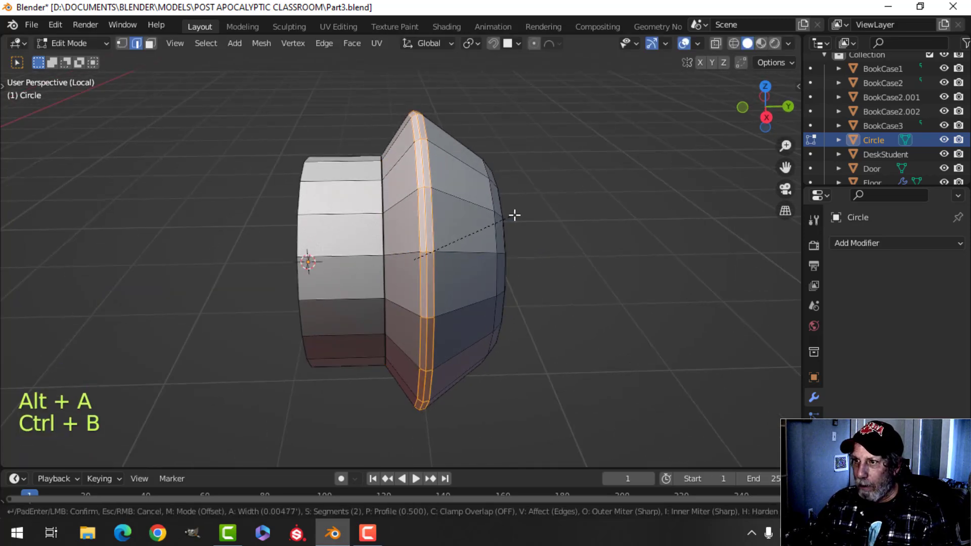
click(519, 215)
key(alt+a)
alt+shift+click(383, 231)
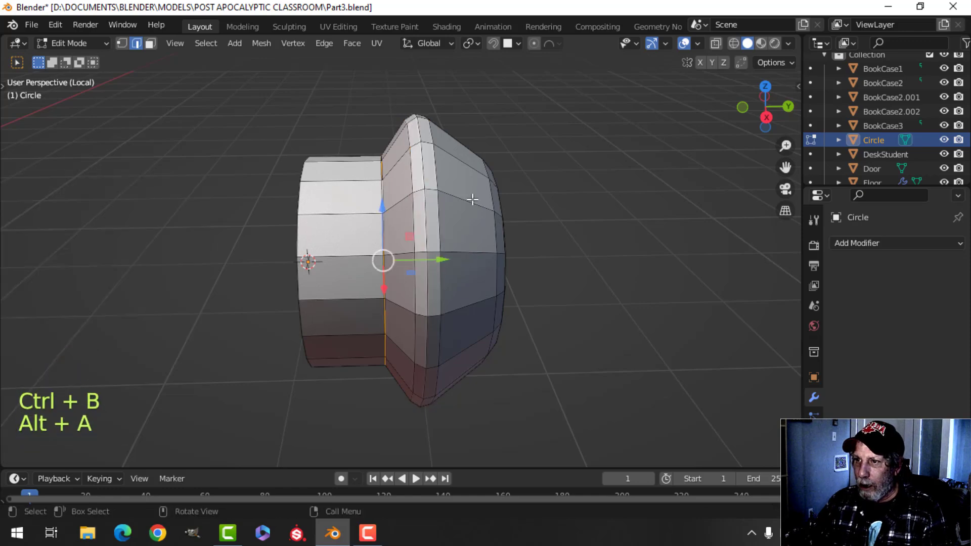
key(ctrl+b)
click(470, 200)
middle_drag(470, 200, 349, 195)
key(alt+a)
Apply smooth shading to the knob.
key(Tab)
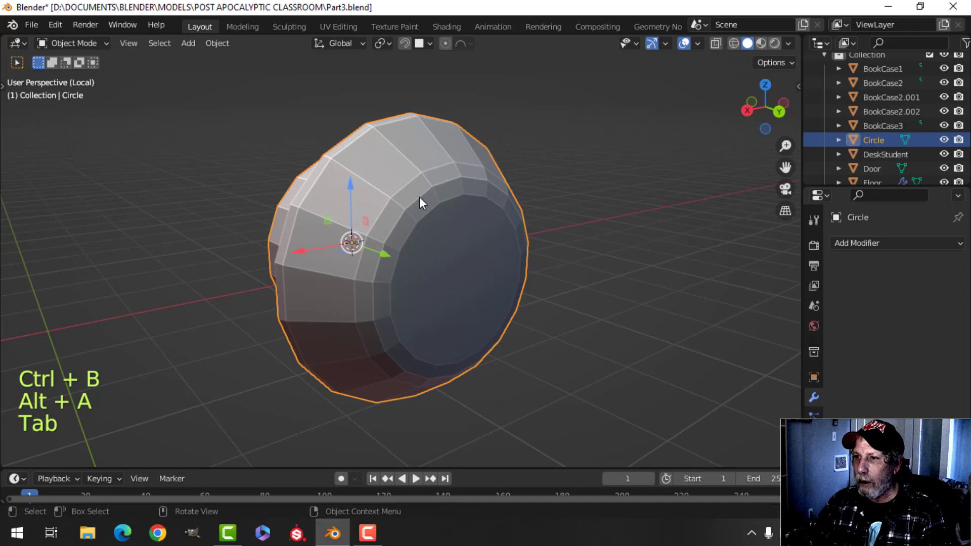
right_click(398, 168)
click(399, 169)
key(alt+a)
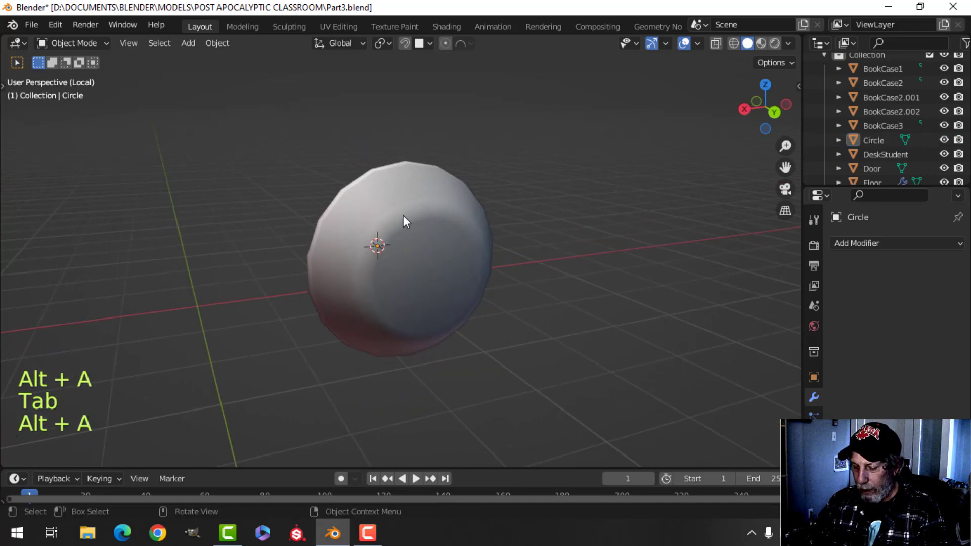
Exit local view and nudge the whole knob mesh slightly along Y relative to the drawer front.
key(slash)
middle_drag(395, 223, 414, 275)
scroll(512, 215, up, 2)
scroll(342, 262, up, 3)
scroll(480, 226, up, 2)
key(Tab)
key(a)
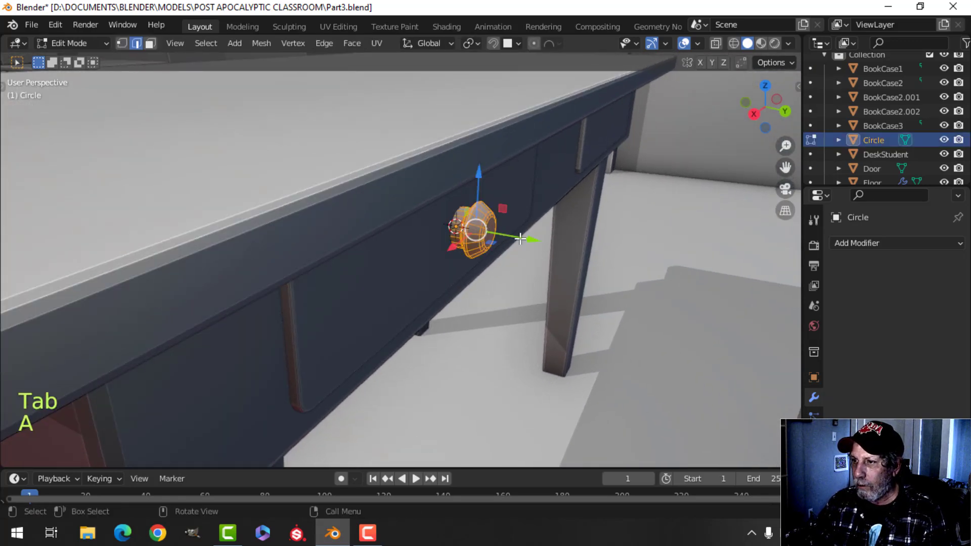
drag(520, 238, 524, 239)
key(Tab)
Join the knob into the mirrored drawer front object so that both drawers get a knob.
scroll(517, 245, down, 4)
key(alt+a)
middle_drag(516, 245, 444, 213)
click(332, 186)
shift+click(479, 202)
shift+click(432, 209)
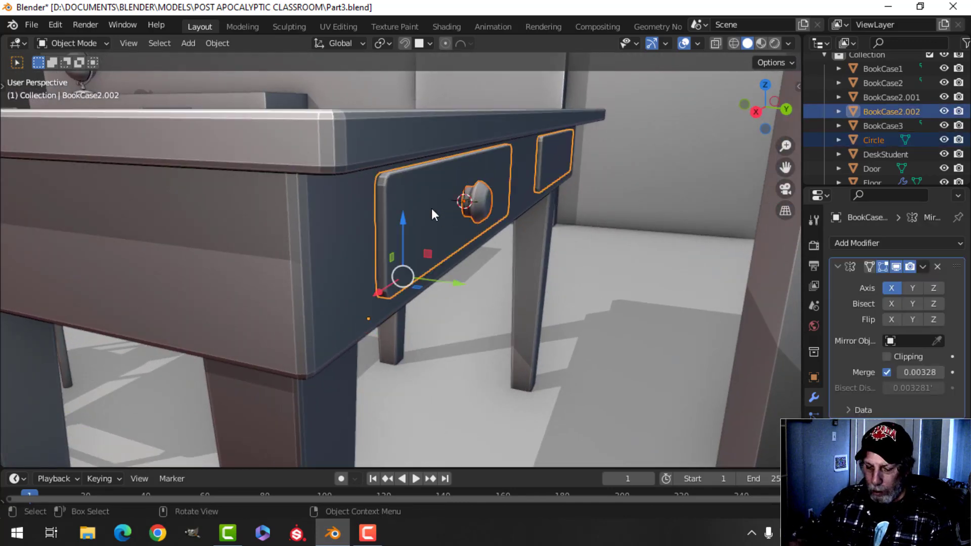
key(ctrl+j)
scroll(432, 208, down, 4)
key(alt+a)
middle_drag(484, 226, 447, 235)
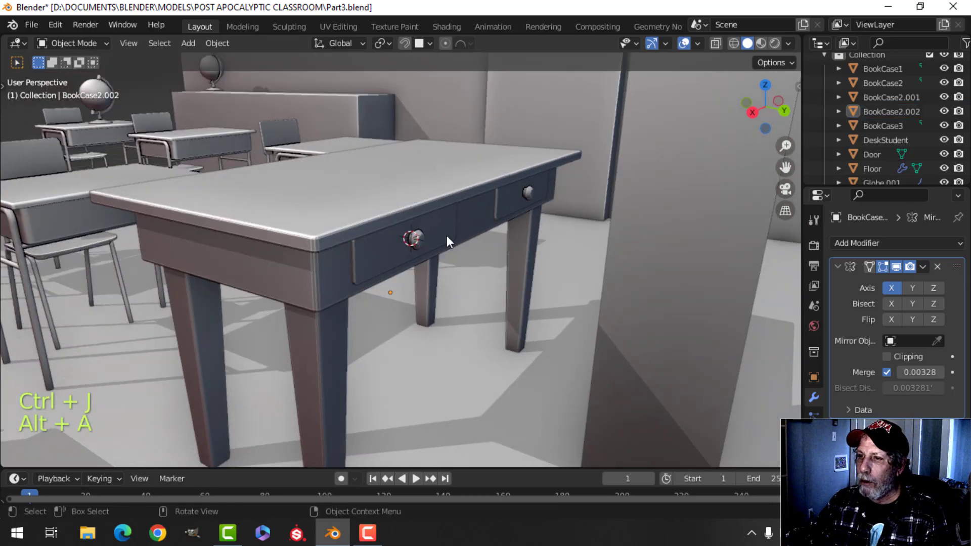
Apply smooth shading to the teacher's desk.
click(353, 193)
right_click(353, 193)
click(353, 193)
key(alt+a)
Bevel the desk's edge loop where the apron meets the tabletop underside, with width 0.0242' and 2 segments.
mouse_move(398, 262)
middle_down()
mouse_move(417, 266)
mouse_move(381, 220)
mouse_move(409, 259)
middle_up()
click(336, 239)
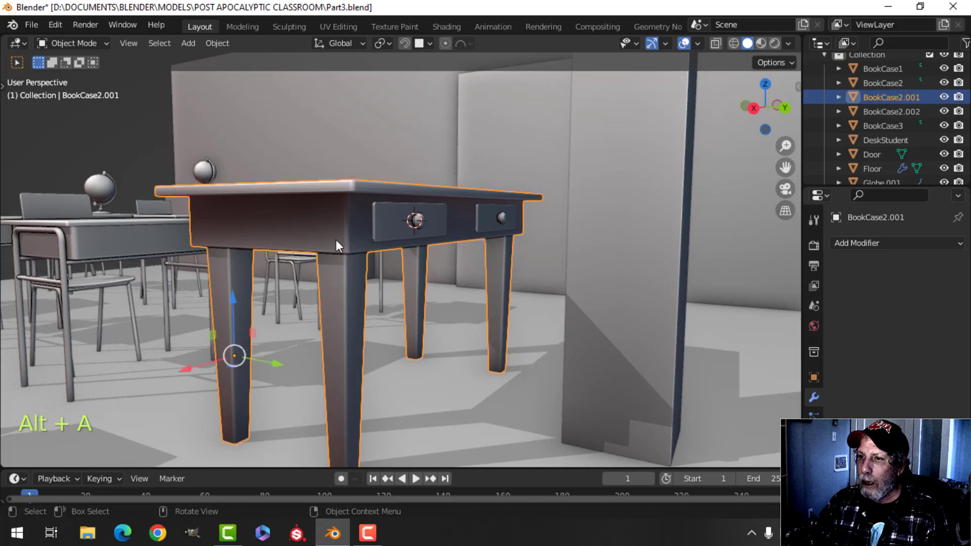
middle_drag(336, 239, 353, 217)
scroll(354, 217, up, 3)
key(Tab)
shift+middle_drag(352, 137, 360, 266)
middle_drag(360, 265, 358, 246)
key(alt+a)
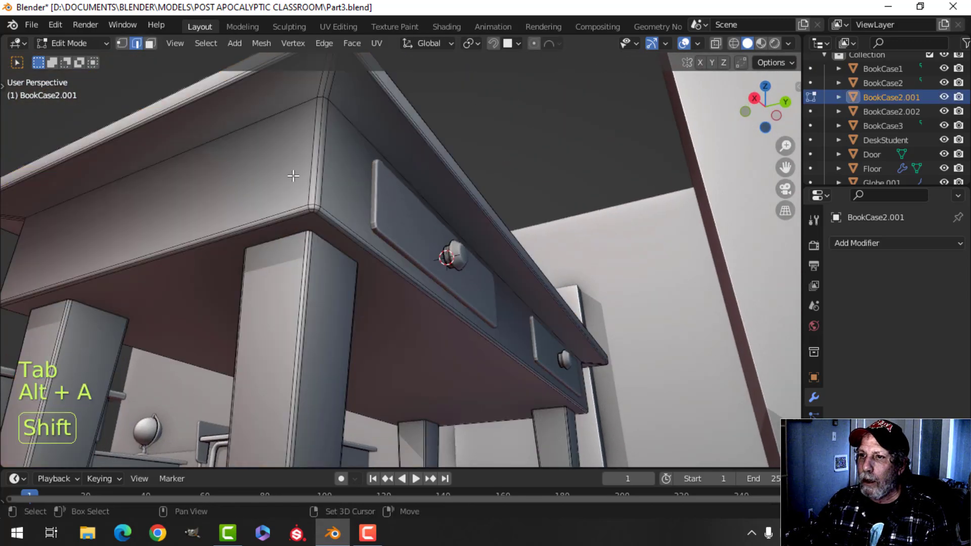
shift+middle_drag(292, 176, 311, 197)
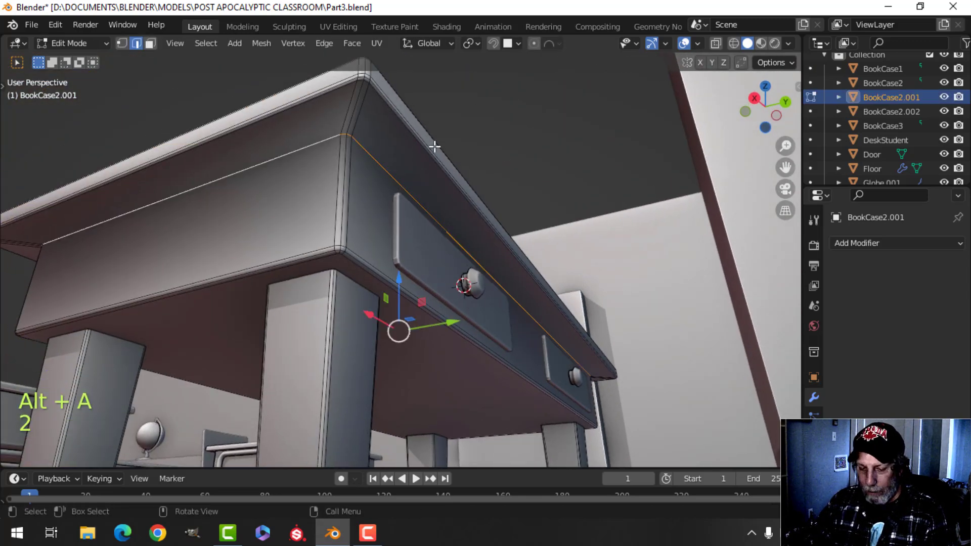
click(455, 139)
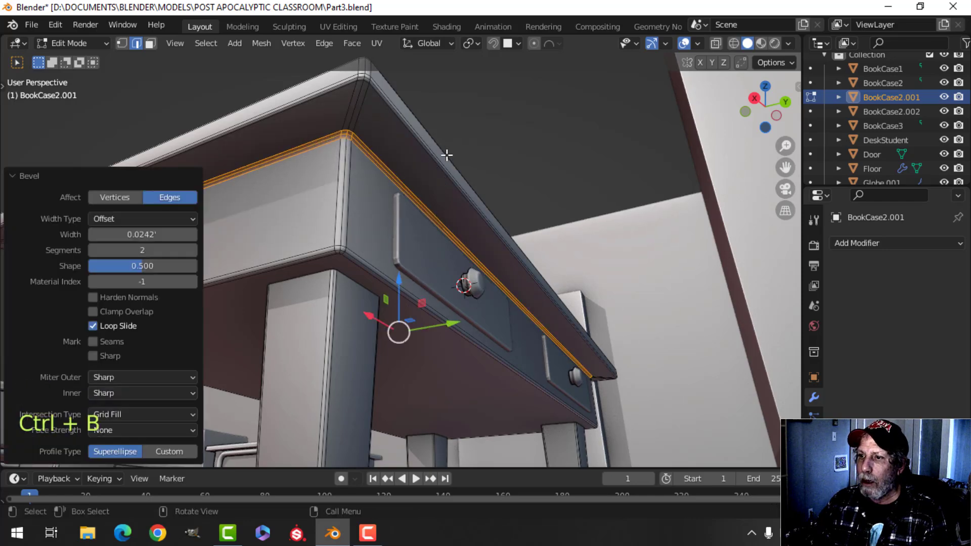
key(Tab)
Add a Weighted Normal modifier to the teacher's desk.
scroll(447, 172, down, 3)
mouse_move(447, 173)
middle_down()
mouse_move(374, 250)
mouse_move(410, 256)
mouse_move(320, 254)
mouse_move(290, 226)
mouse_move(284, 189)
mouse_move(277, 222)
mouse_move(329, 165)
mouse_move(317, 197)
mouse_move(344, 219)
mouse_move(328, 205)
mouse_move(234, 198)
mouse_move(212, 222)
mouse_move(221, 252)
middle_up()
key(alt+a)
scroll(214, 221, up, 1)
scroll(214, 221, down, 2)
click(317, 235)
click(894, 244)
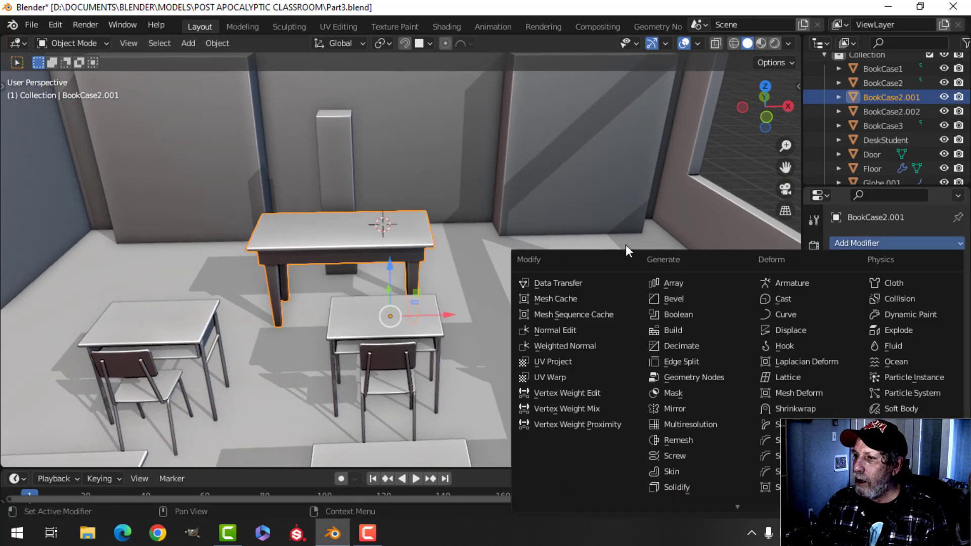
click(582, 345)
Enable Auto Smooth at 30° in the desk's mesh normals settings.
click(813, 478)
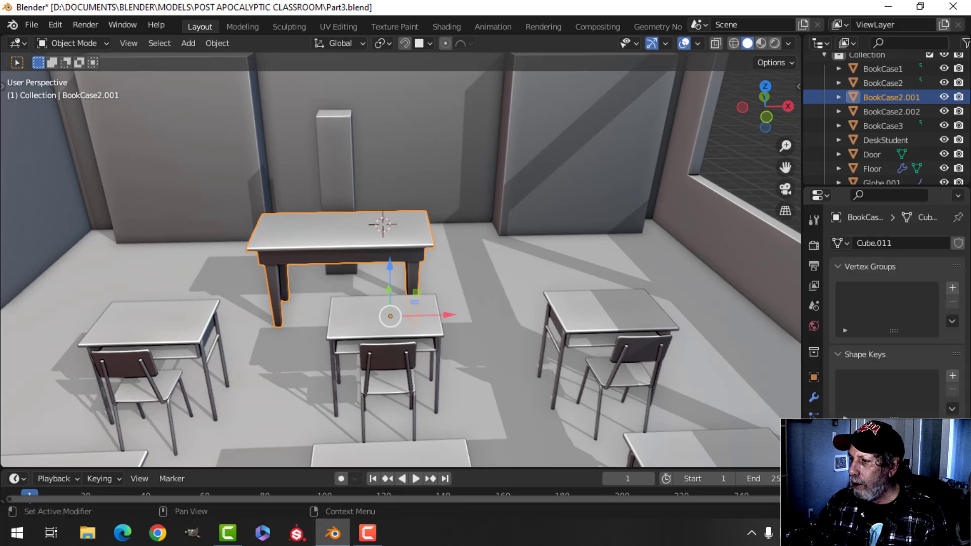
scroll(897, 324, down, 5)
click(886, 398)
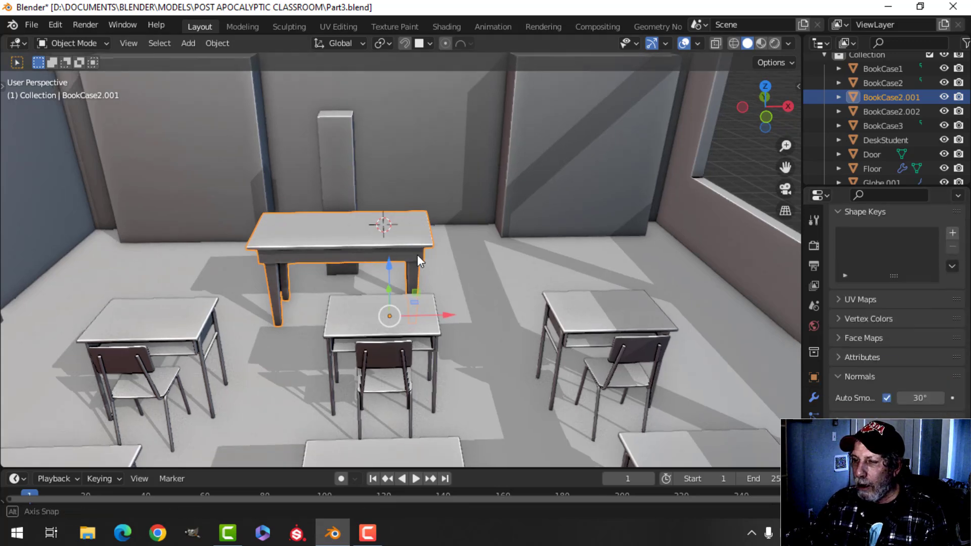
Check the scene's normals with the Face Orientation overlay, and turn the overlay off again.
middle_drag(417, 253, 601, 145)
click(698, 44)
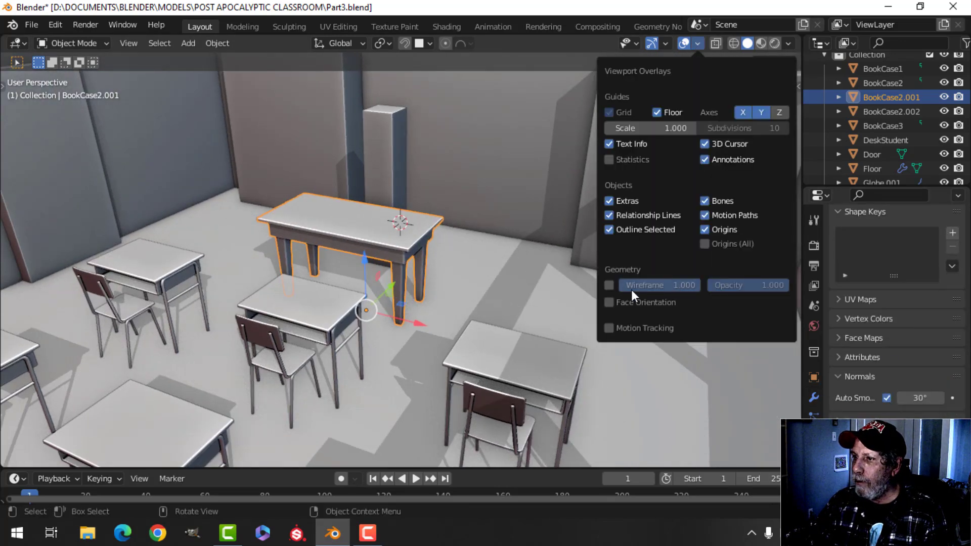
click(630, 302)
middle_drag(360, 210, 411, 205)
click(698, 44)
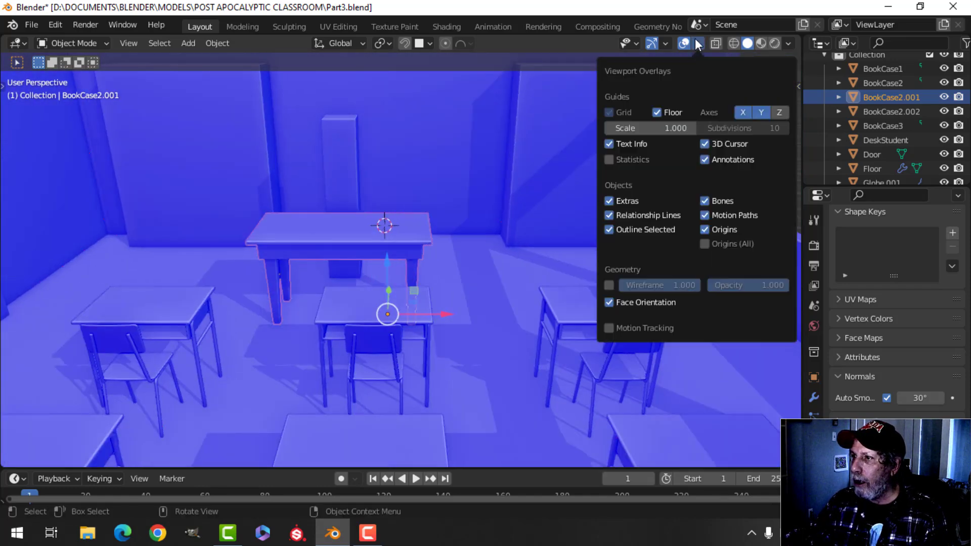
click(609, 302)
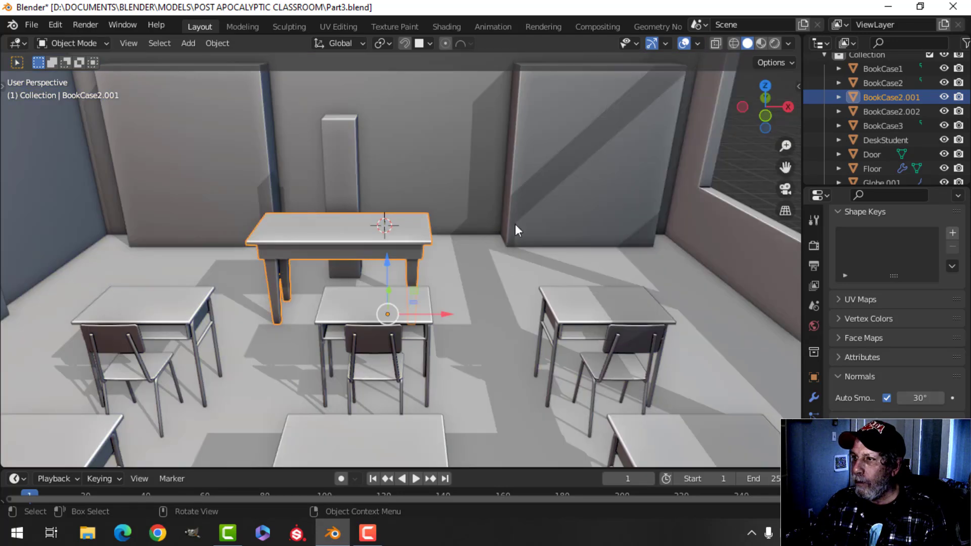
Rename the BookCase2.001 desk object as DeskTeacher and save the file.
double_click(873, 96)
scroll(927, 103, up, 1)
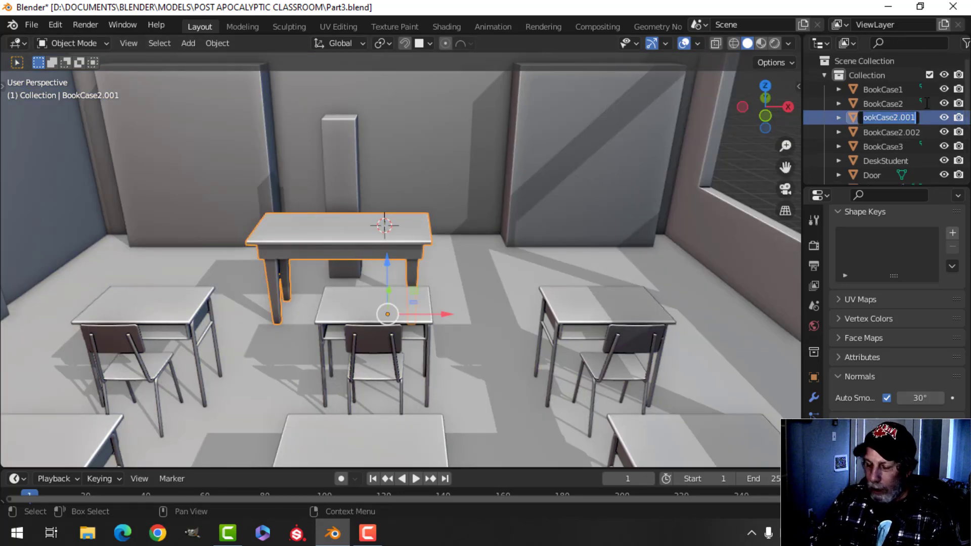
key(Return)
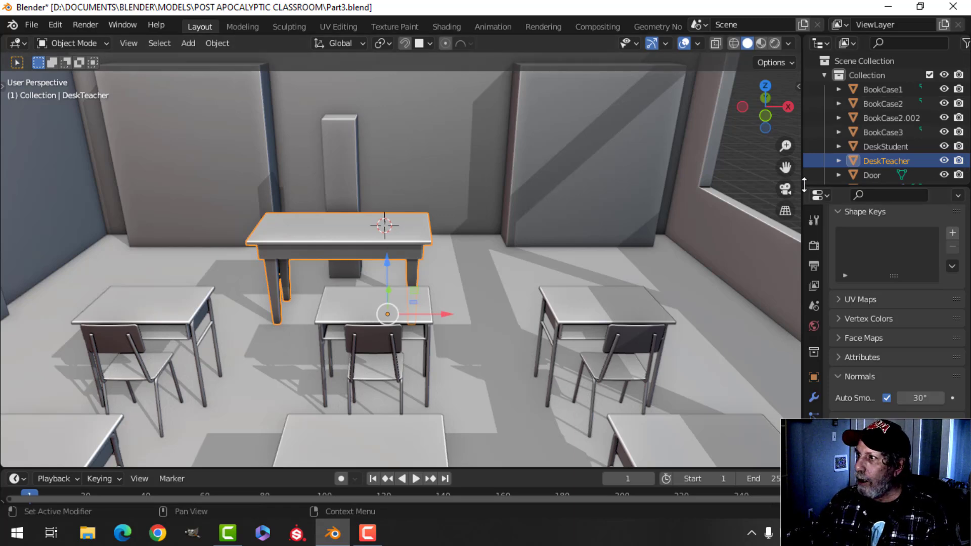
key(ctrl+s)
Reposition the teacher's desk in top view, moving it along X toward the window wall and adjusting it along Y.
middle_drag(496, 208, 406, 153)
key(alt+a)
scroll(396, 183, down, 2)
shift+middle_drag(396, 183, 263, 268)
scroll(309, 174, up, 1)
scroll(384, 250, up, 3)
shift+middle_drag(384, 250, 323, 251)
scroll(323, 251, down, 2)
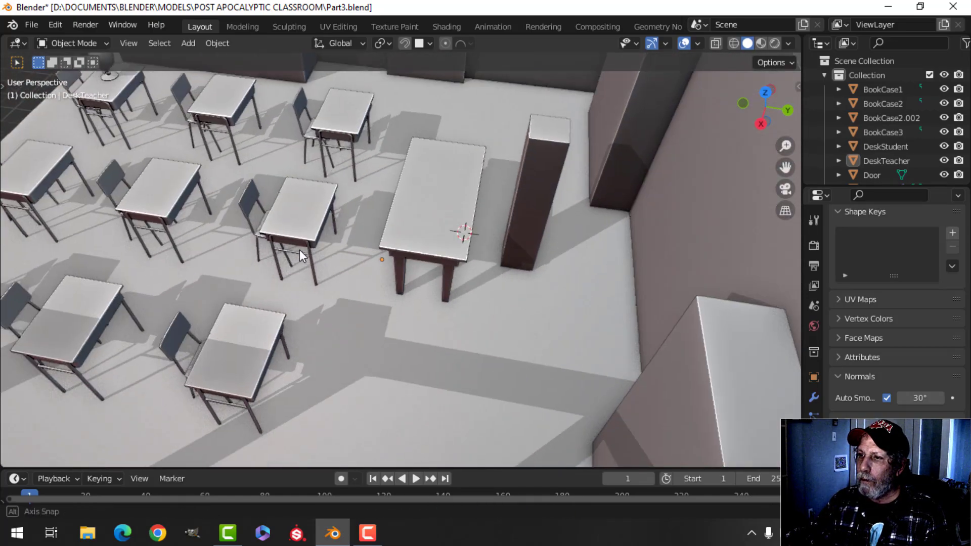
click(435, 229)
mouse_move(436, 229)
middle_down()
mouse_move(440, 244)
mouse_move(453, 232)
middle_up()
key(KP_7)
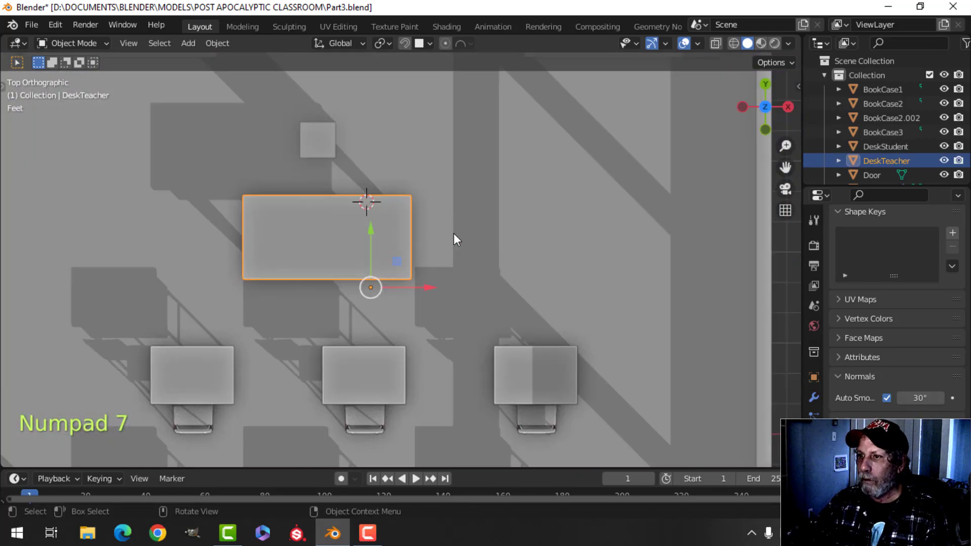
drag(420, 288, 455, 288)
key(g)
key(y)
click(403, 199)
middle_drag(403, 199, 496, 148)
key(alt+a)
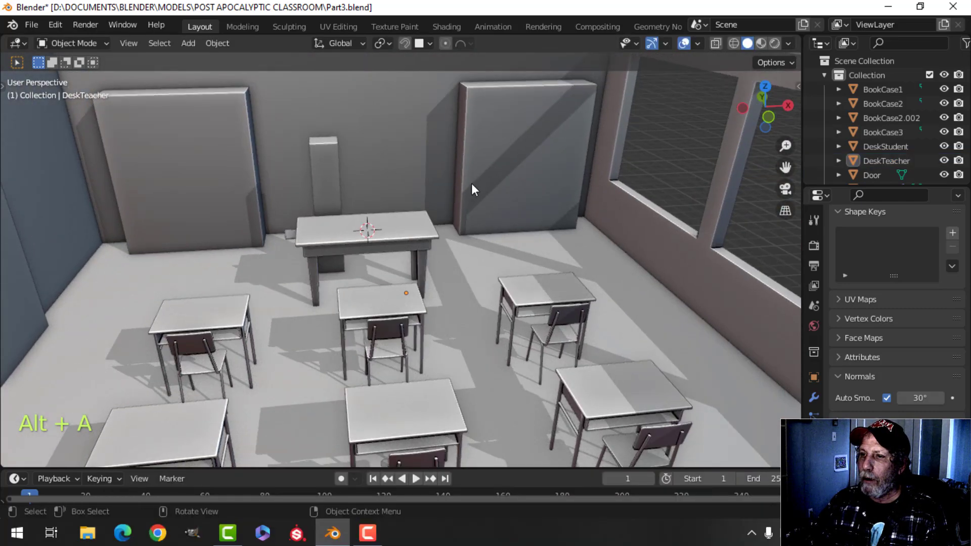
Save the classroom file with the repositioned teacher's desk.
scroll(471, 183, down, 1)
shift+middle_drag(379, 244, 357, 260)
middle_drag(357, 260, 320, 270)
key(ctrl+s)
scroll(284, 257, up, 3)
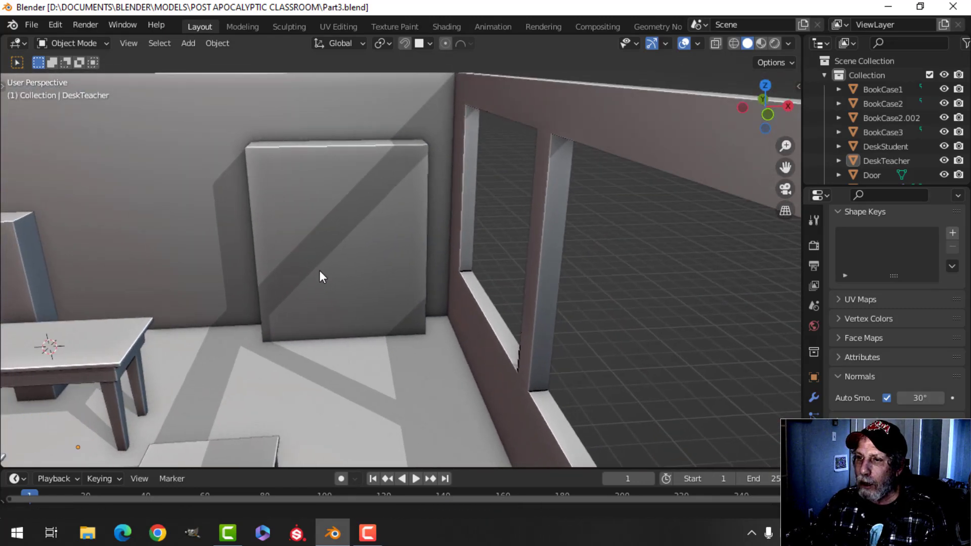
Snap the 3D cursor to the centre of the teacher's desk top by selecting its top face in Edit Mode.
scroll(294, 269, down, 3)
shift+middle_drag(194, 283, 358, 245)
scroll(274, 251, down, 2)
scroll(359, 242, up, 1)
shift+middle_drag(360, 242, 411, 191)
middle_drag(411, 191, 314, 299)
scroll(381, 257, up, 3)
shift+middle_drag(418, 245, 381, 261)
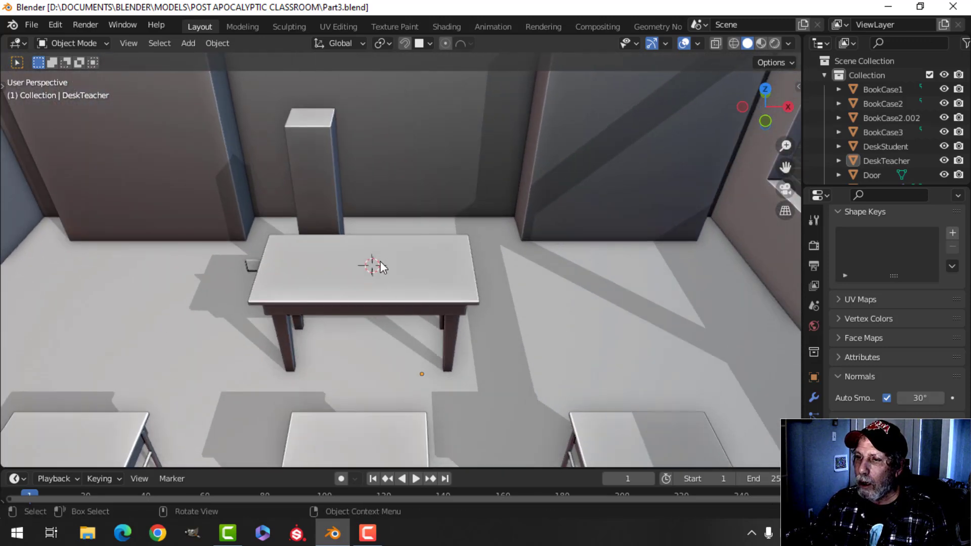
key(Tab)
key(a)
key(shift+s)
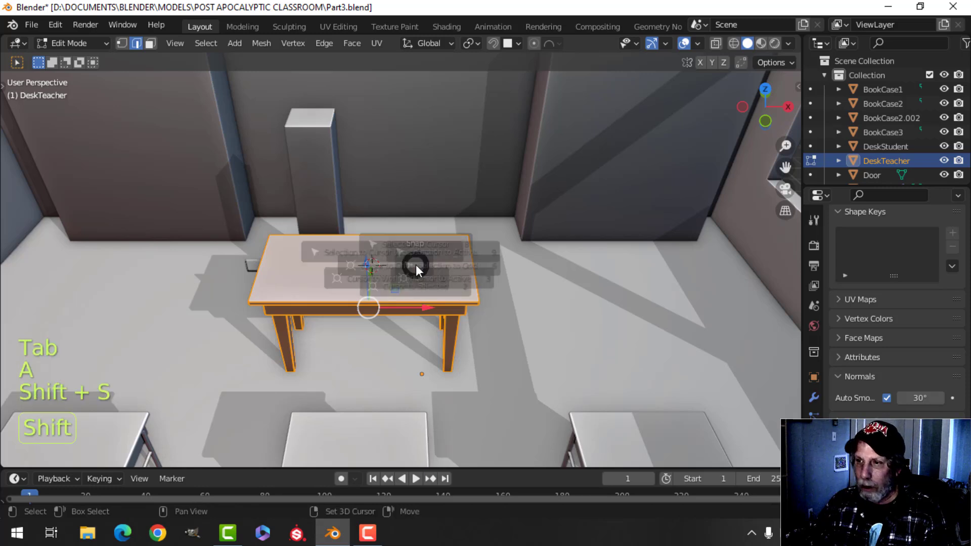
click(442, 347)
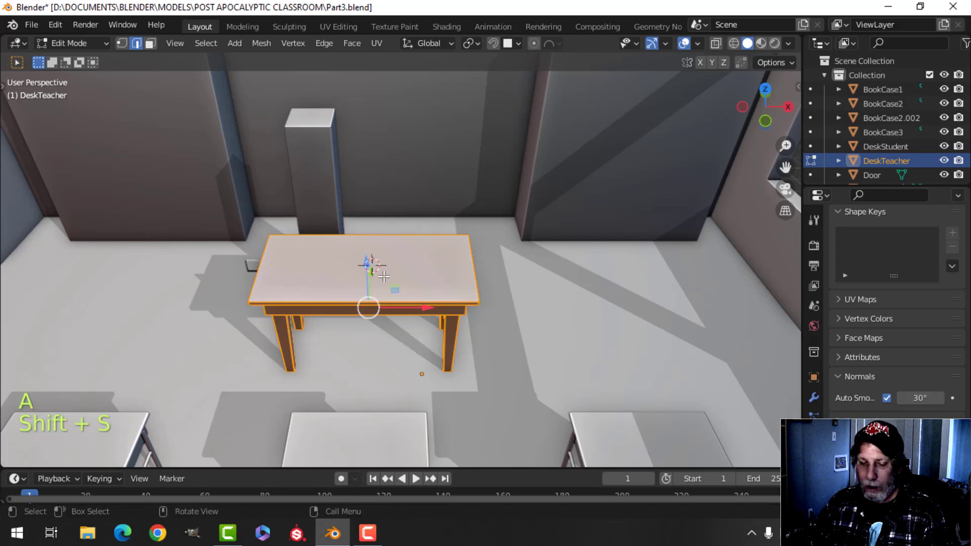
key(3)
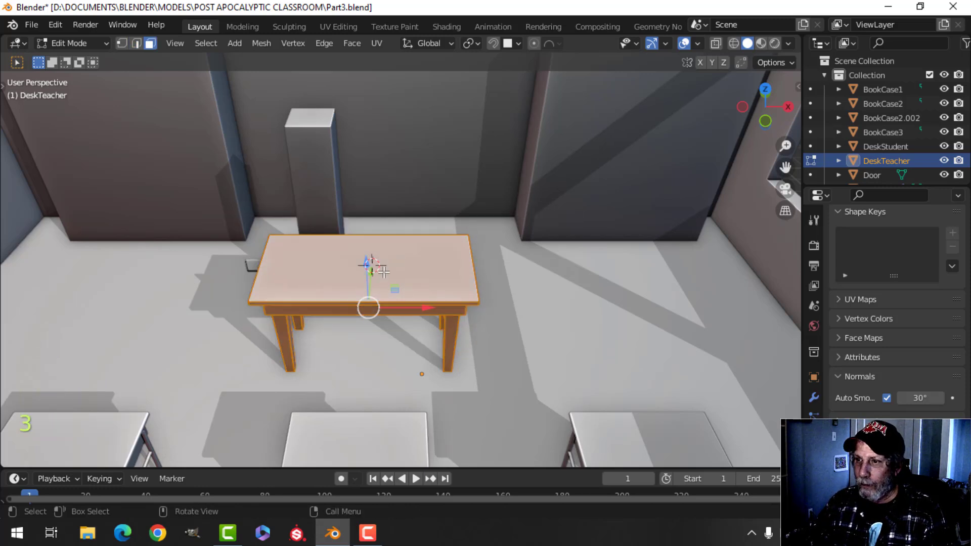
click(384, 276)
key(shift+s)
click(455, 354)
key(Tab)
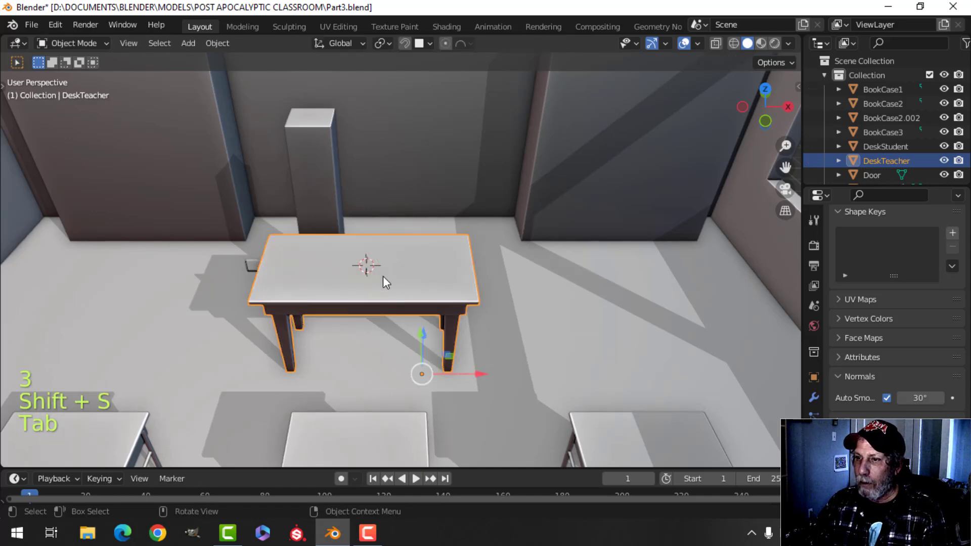
Add a 2' mesh plane at the 3D cursor on the teacher's desk top.
middle_drag(383, 276, 424, 288)
key(shift+a)
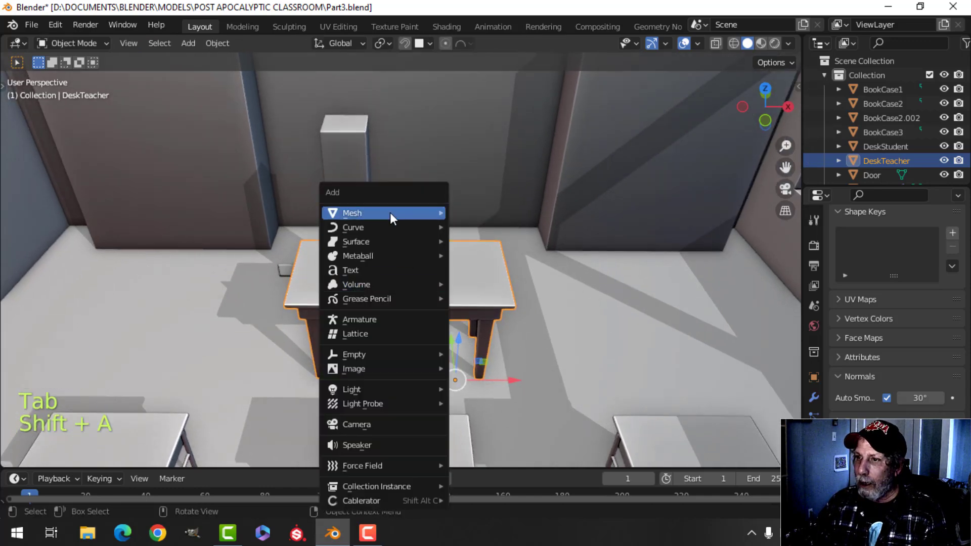
mouse_move(390, 212)
click(472, 209)
scroll(448, 269, up, 2)
scroll(455, 263, up, 1)
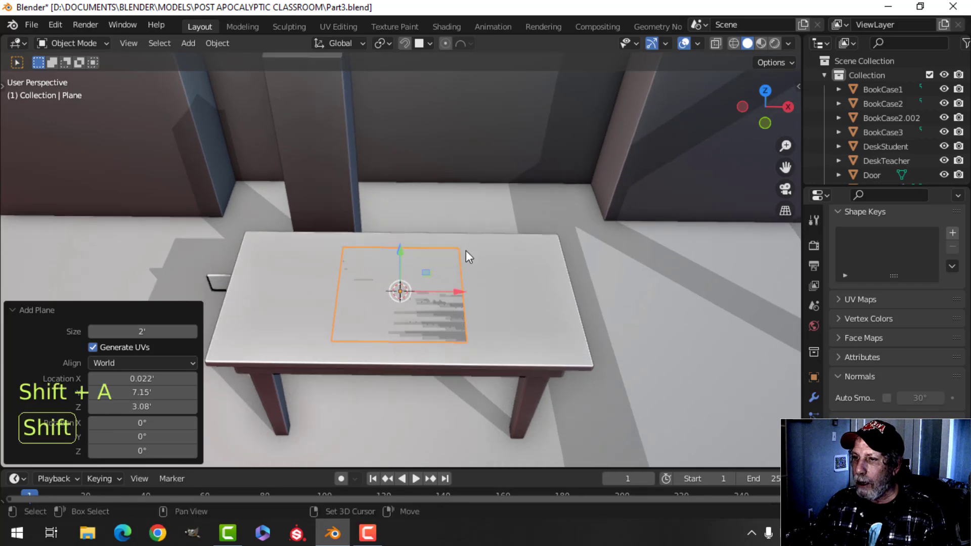
Scale the plane's mesh to about 0.77 along X and then uniformly by 0.884 to form a book outline.
key(Tab)
key(s)
key(x)
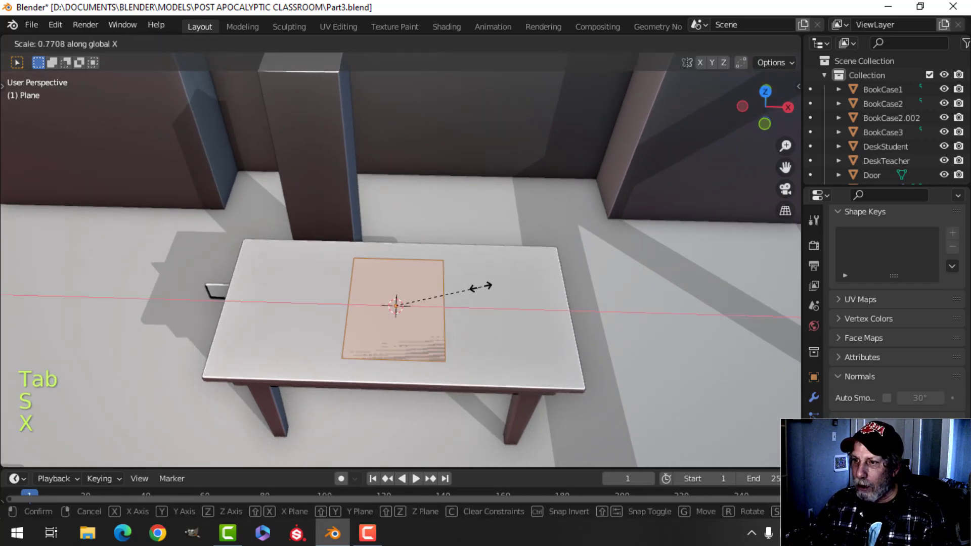
click(478, 285)
key(s)
click(498, 281)
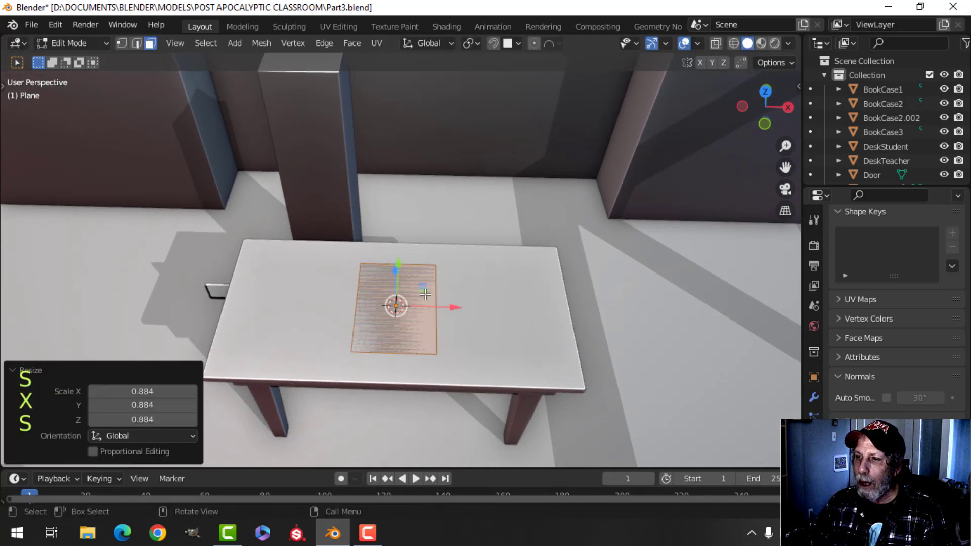
Extrude the plane upward about 0.25' to give the book its thickness.
middle_drag(458, 283, 505, 257)
scroll(455, 283, down, 3)
middle_drag(412, 304, 469, 286)
scroll(435, 308, up, 2)
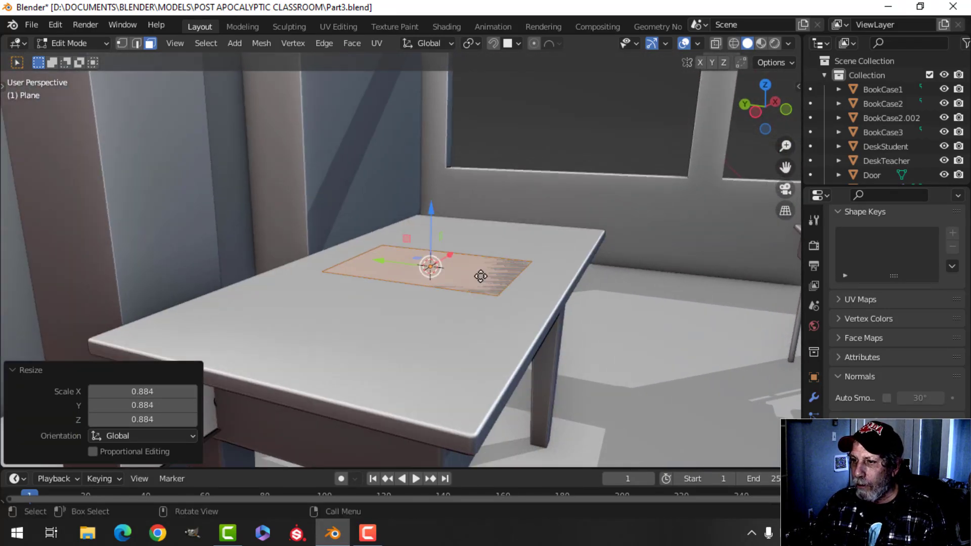
key(e)
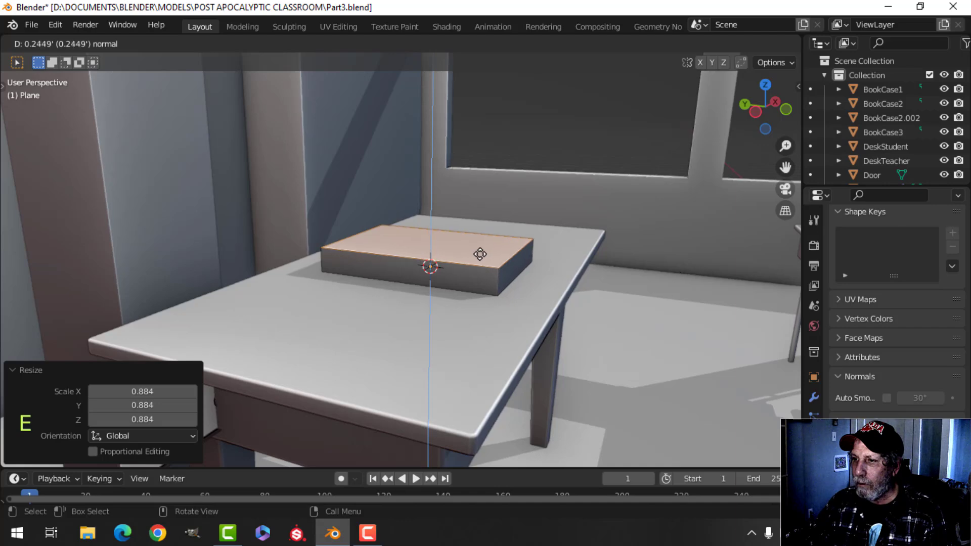
click(480, 250)
Bevel the two long spine edges of the book block with a width of 0.253' and 4 segments.
middle_drag(480, 250, 423, 245)
key(alt+a)
shift+click(350, 266)
scroll(376, 267, up, 3)
key(ctrl+b)
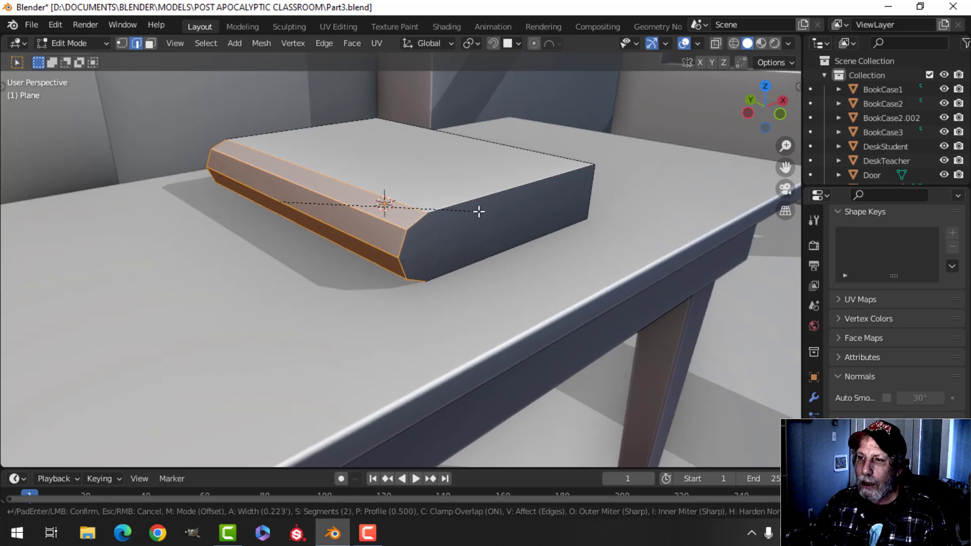
scroll(485, 206, up, 1)
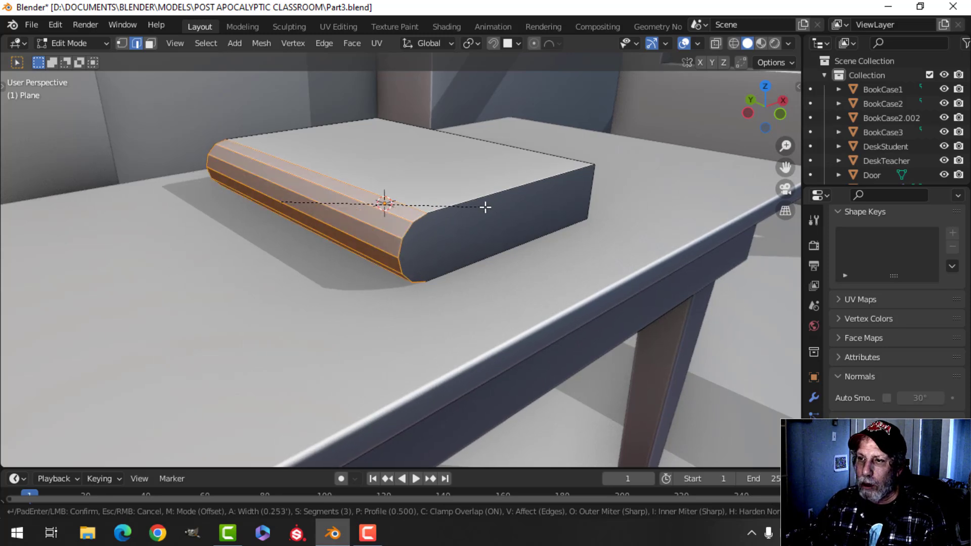
scroll(485, 207, up, 1)
click(485, 207)
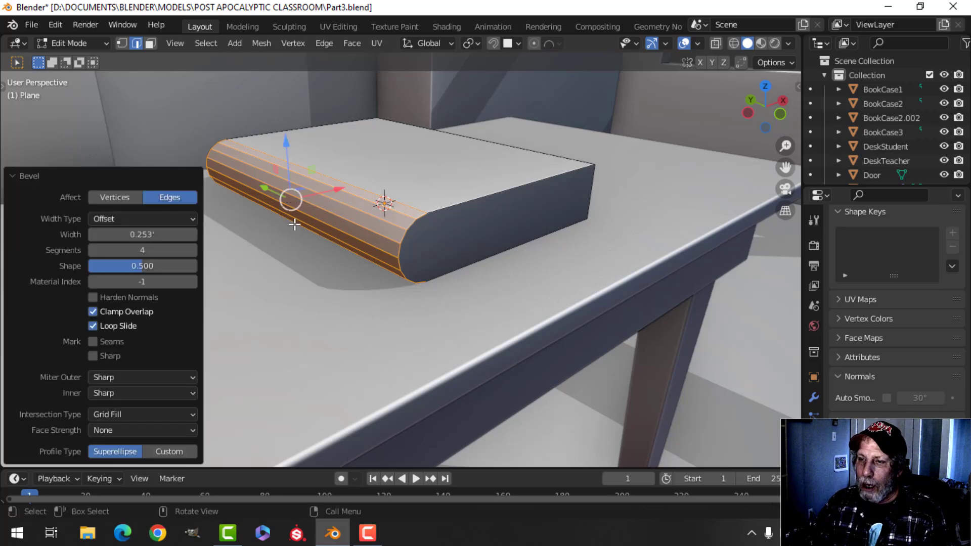
Merge all of the book's vertices by distance to clean up overlapping points.
key(a)
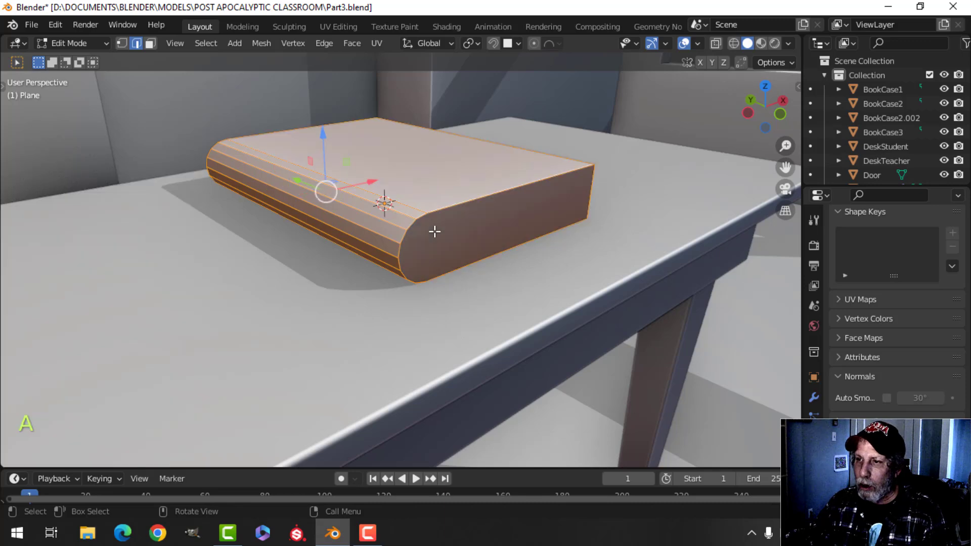
key(m)
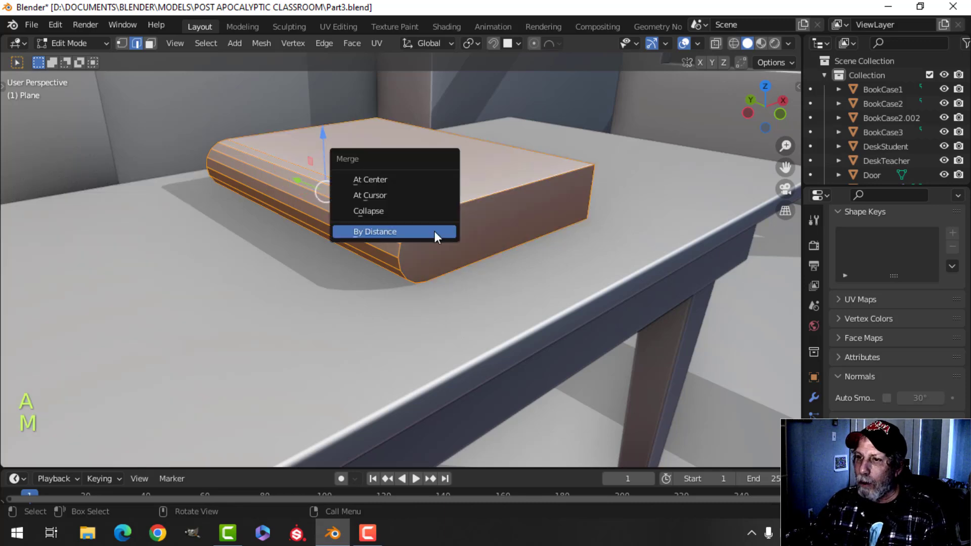
click(434, 231)
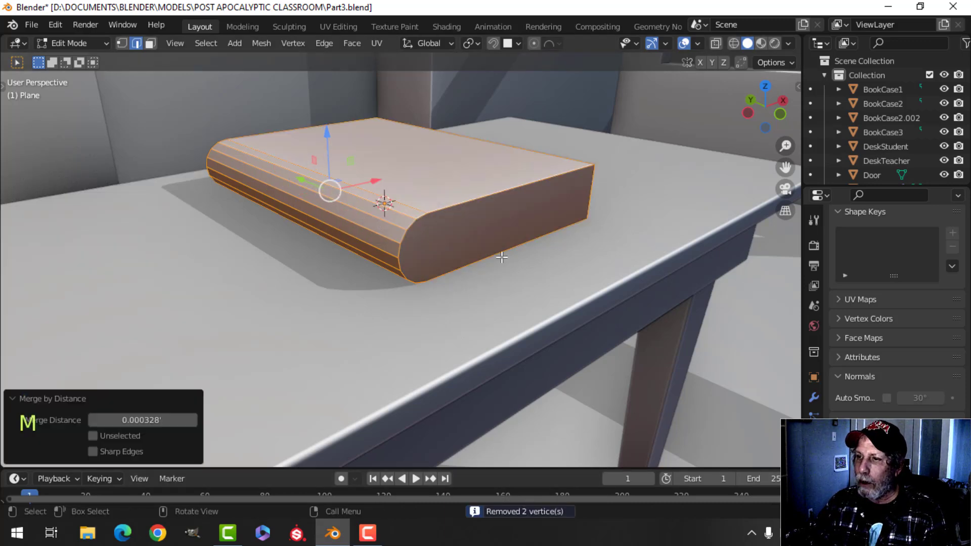
middle_drag(502, 258, 424, 269)
key(alt+a)
scroll(424, 268, down, 3)
Raise the book object about 0.11' along Z above the desk top in Object Mode.
key(Tab)
middle_drag(334, 253, 305, 160)
scroll(333, 258, up, 3)
drag(305, 159, 304, 135)
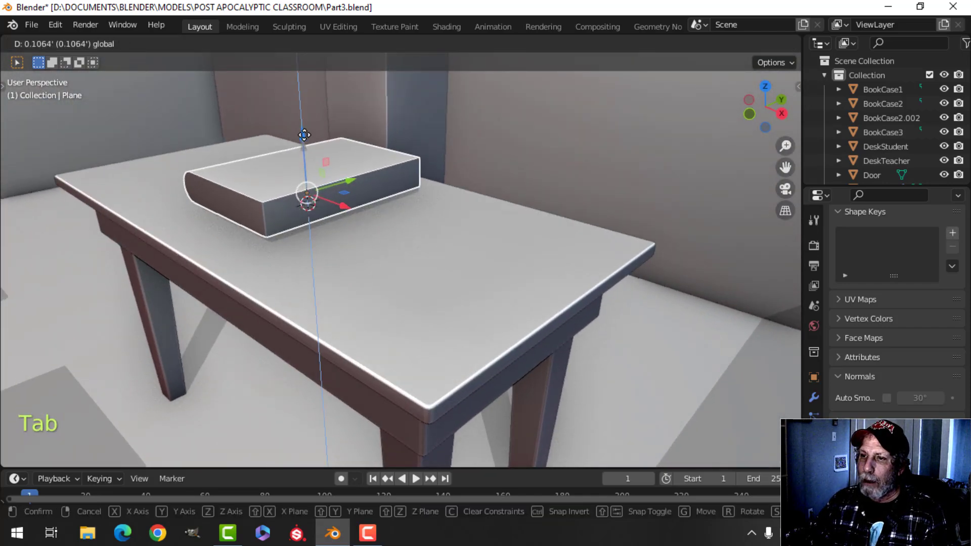
Inset the book's three flat side faces together by about 0.019', leaving the rounded spine out.
middle_drag(320, 222, 333, 244)
scroll(326, 247, up, 3)
key(Tab)
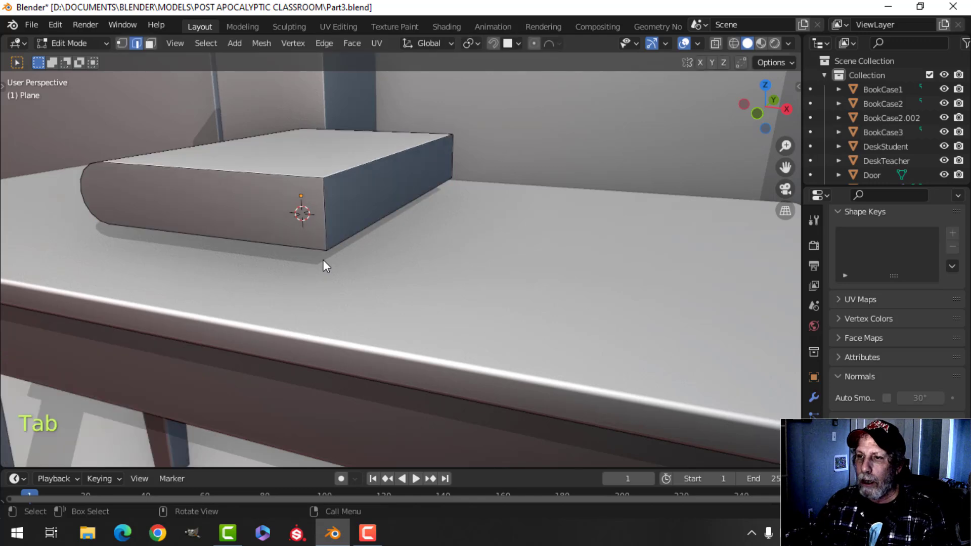
key(3)
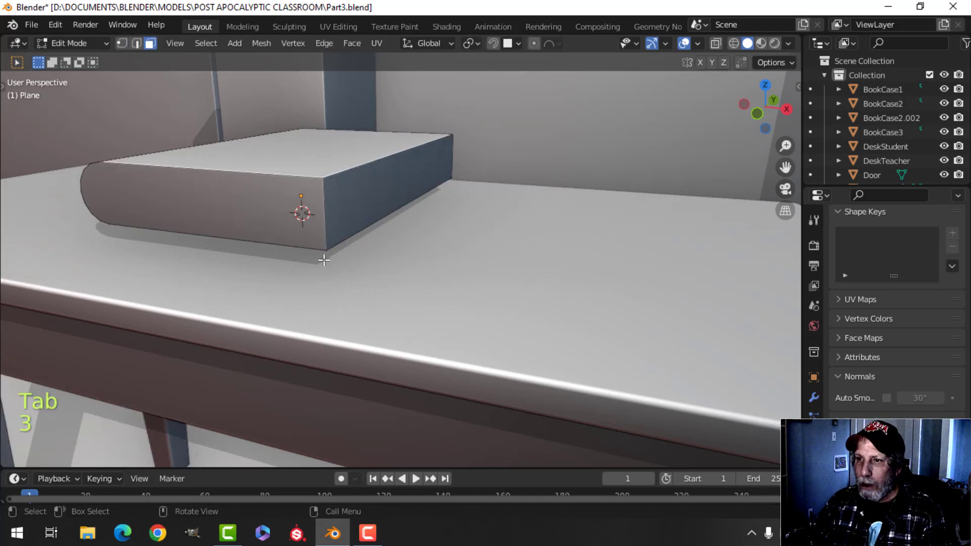
click(298, 213)
shift+click(356, 198)
middle_drag(514, 199, 341, 205)
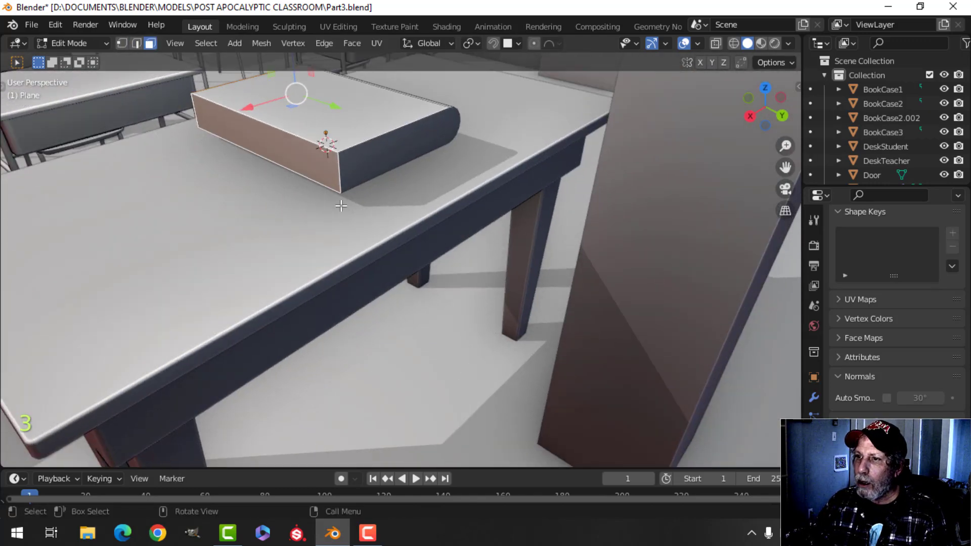
shift+click(374, 162)
scroll(394, 187, up, 1)
shift+middle_drag(419, 214, 364, 298)
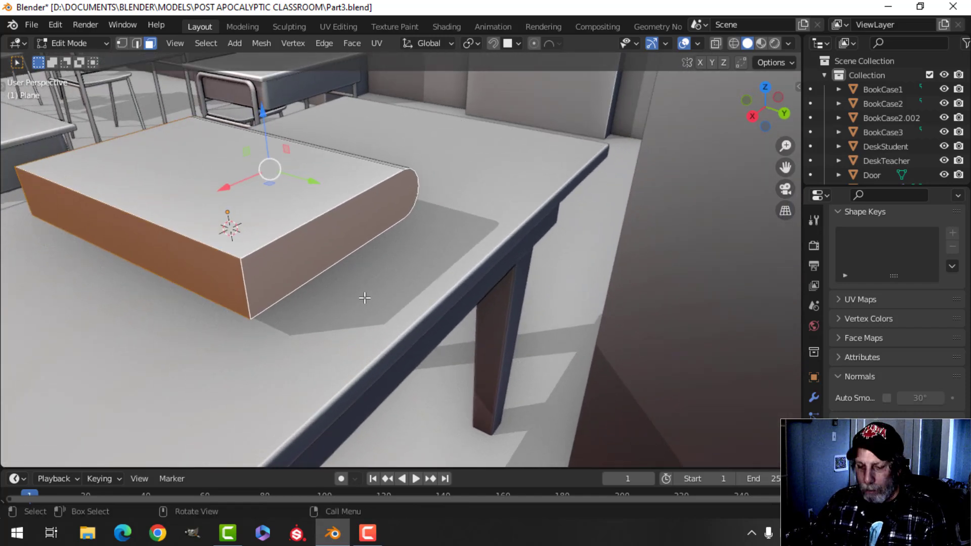
key(i)
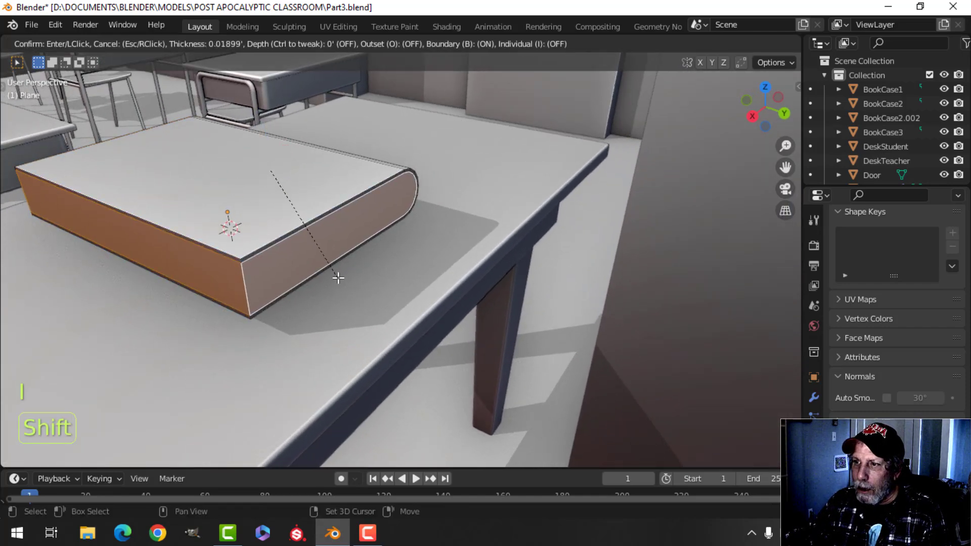
shift+click(340, 278)
Extrude the inset side faces in place and shrink them inward about 0.015' to recess the page block.
middle_drag(302, 275, 356, 243)
scroll(308, 263, up, 2)
key(e)
right_click(356, 242)
key(alt+s)
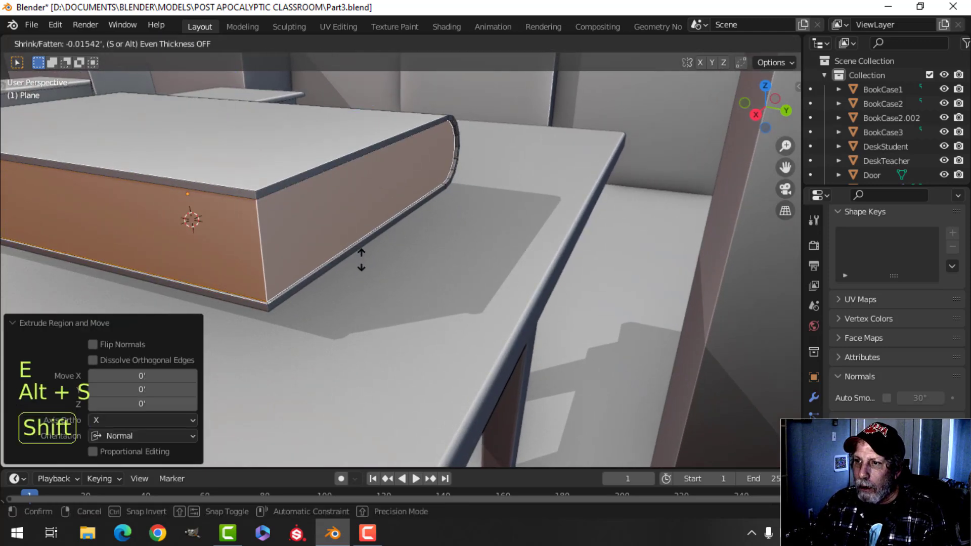
click(362, 262)
Examine the book's recessed page block and cover edges from several sides with nothing selected.
middle_drag(312, 252, 374, 252)
key(alt+a)
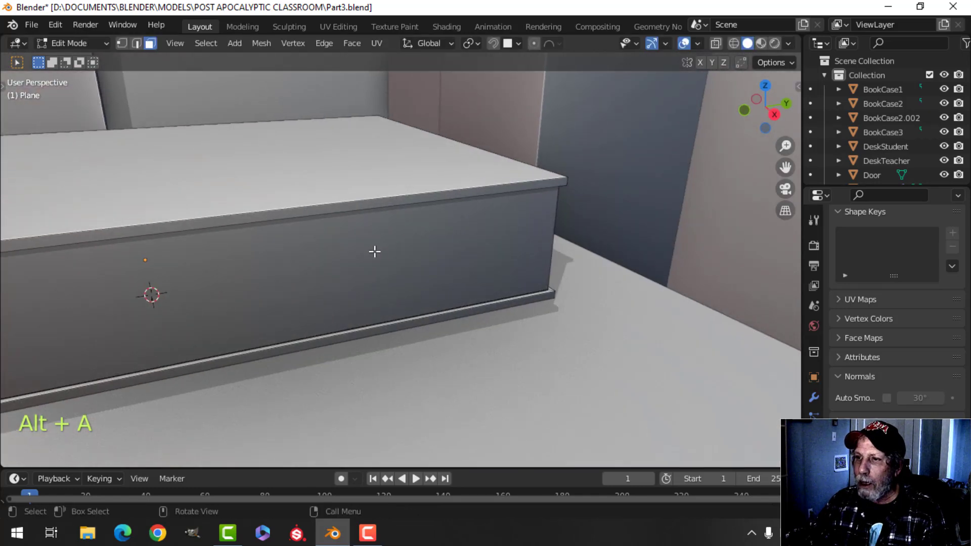
scroll(375, 252, down, 4)
key(Tab)
key(alt+a)
middle_drag(317, 266, 408, 250)
scroll(381, 258, up, 3)
middle_drag(410, 254, 365, 244)
middle_drag(320, 249, 365, 270)
Bevel the vertical corner edges opposite the book's spine with 2 segments and a width of about 0.0095'.
click(356, 241)
key(Tab)
key(alt+a)
key(2)
alt+shift+click(346, 209)
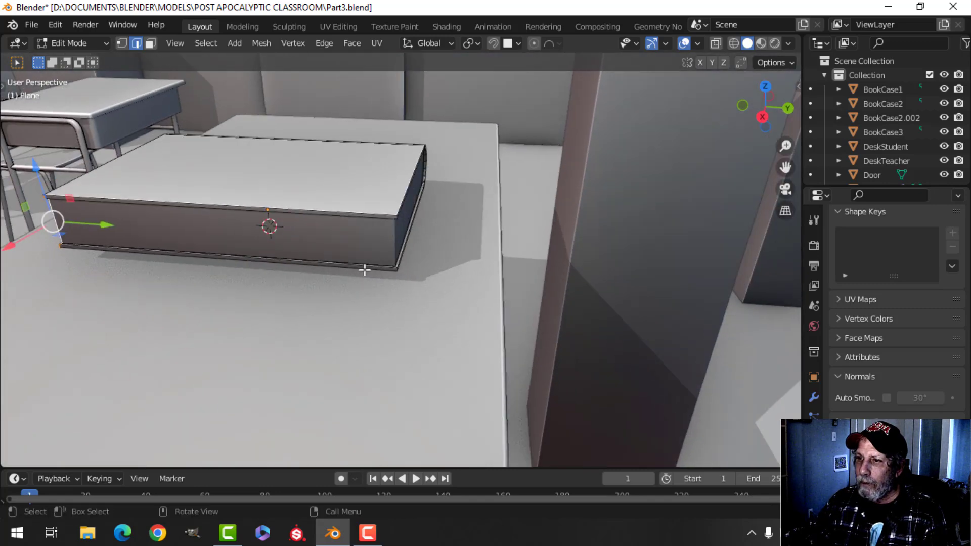
alt+shift+click(396, 234)
middle_drag(397, 239, 418, 269)
scroll(388, 252, up, 2)
scroll(400, 274, up, 1)
key(ctrl+b)
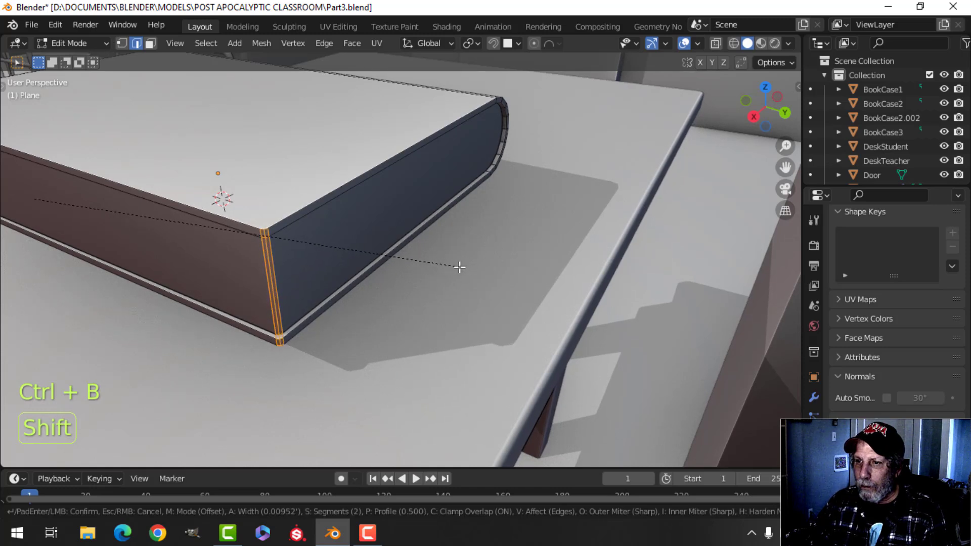
click(459, 267)
key(alt+a)
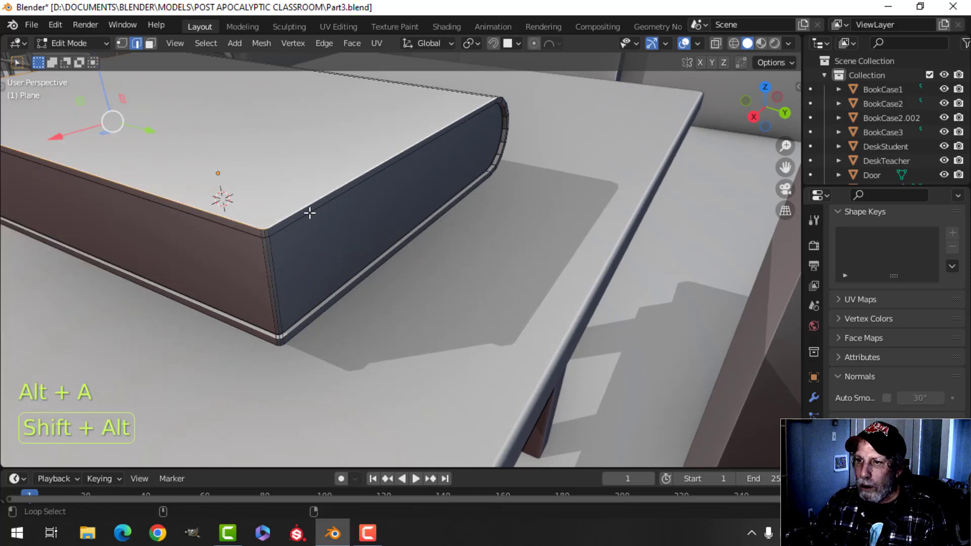
Bevel the edge loops around the book cover with 2 segments about 0.003' wide, switching the viewport to a plain grey studio light.
alt+shift+click(309, 213)
middle_drag(386, 245, 334, 214)
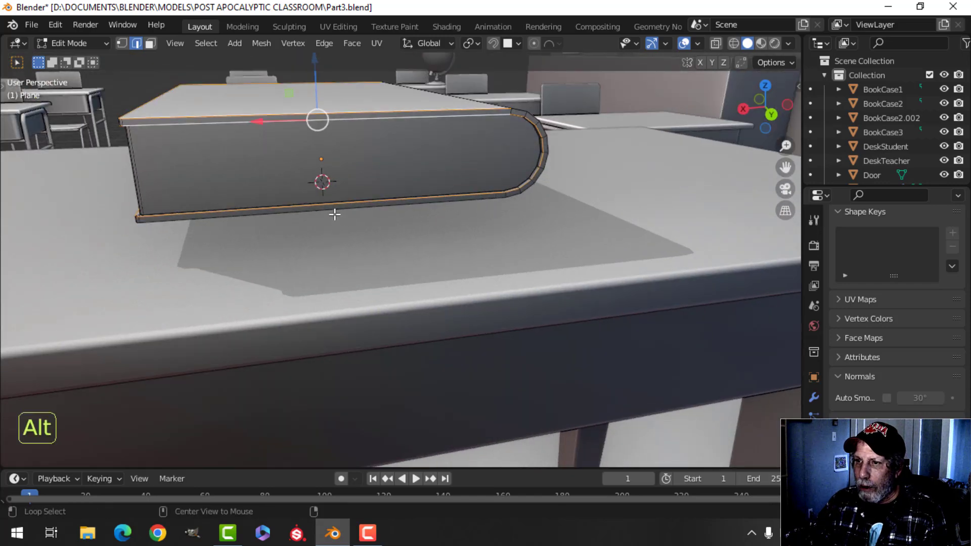
alt+shift+click(334, 214)
click(788, 44)
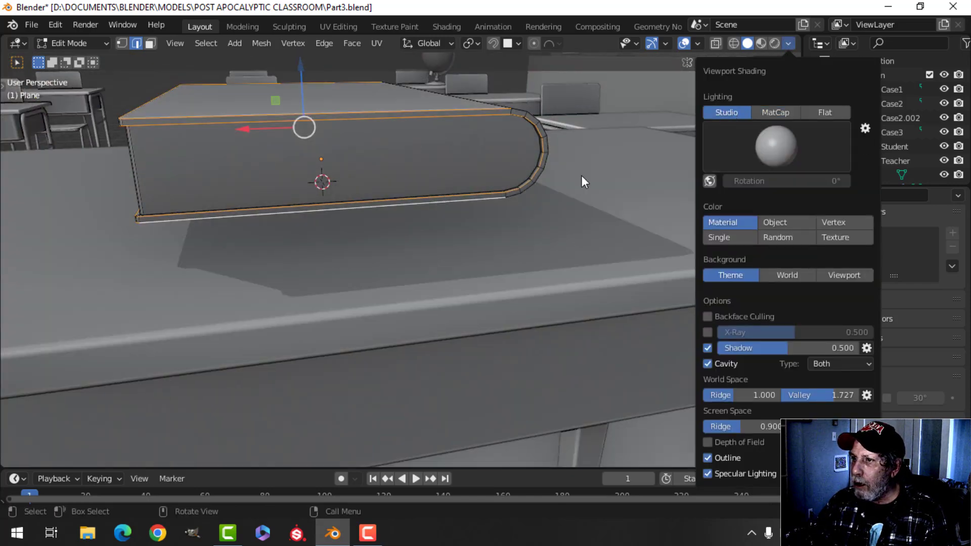
mouse_move(582, 177)
middle_down()
mouse_move(347, 240)
mouse_move(275, 241)
mouse_move(423, 175)
middle_up()
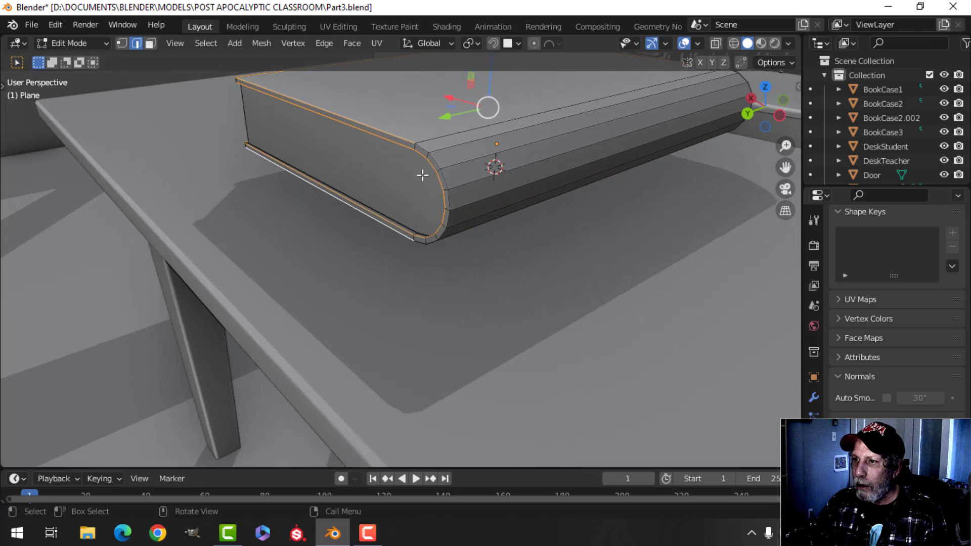
middle_drag(584, 219, 344, 200)
scroll(349, 204, up, 2)
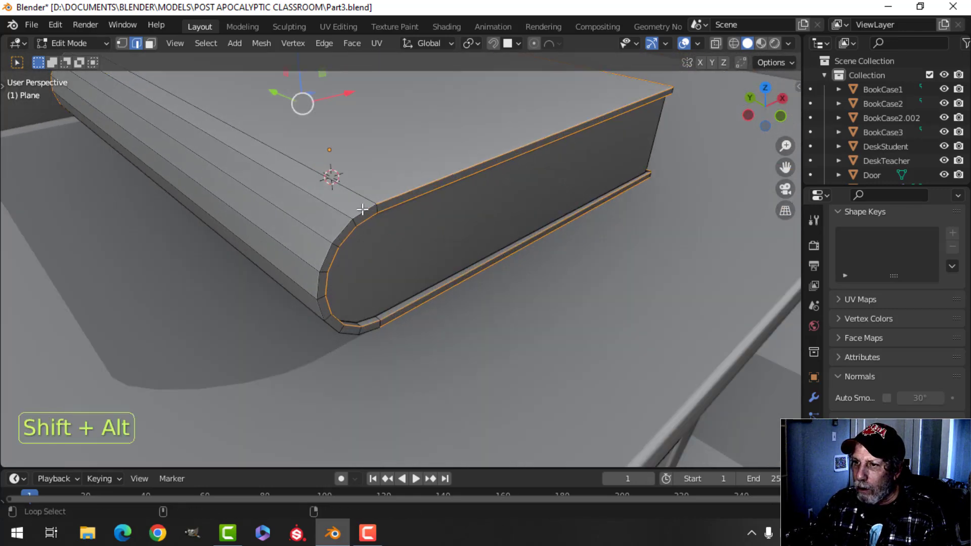
middle_drag(475, 254, 419, 290)
scroll(403, 296, up, 2)
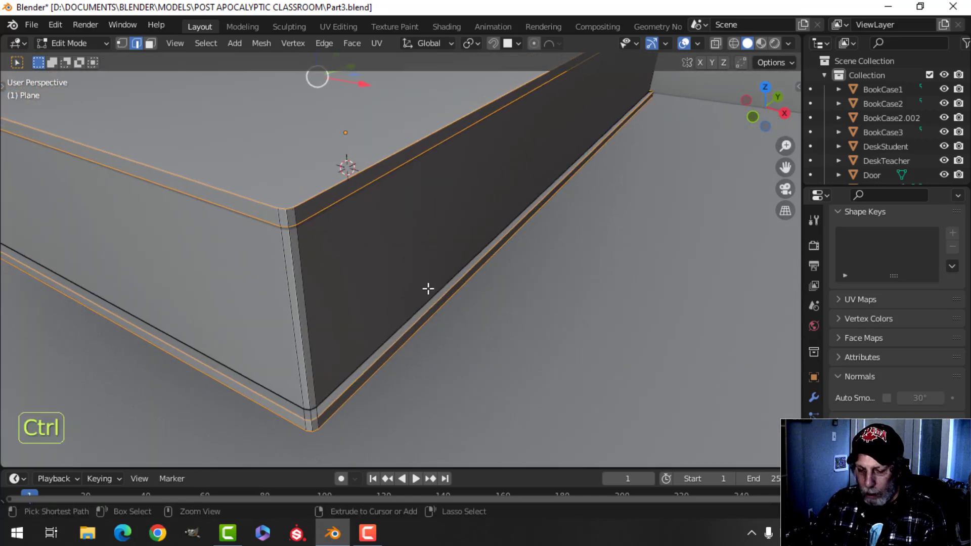
key(ctrl+b)
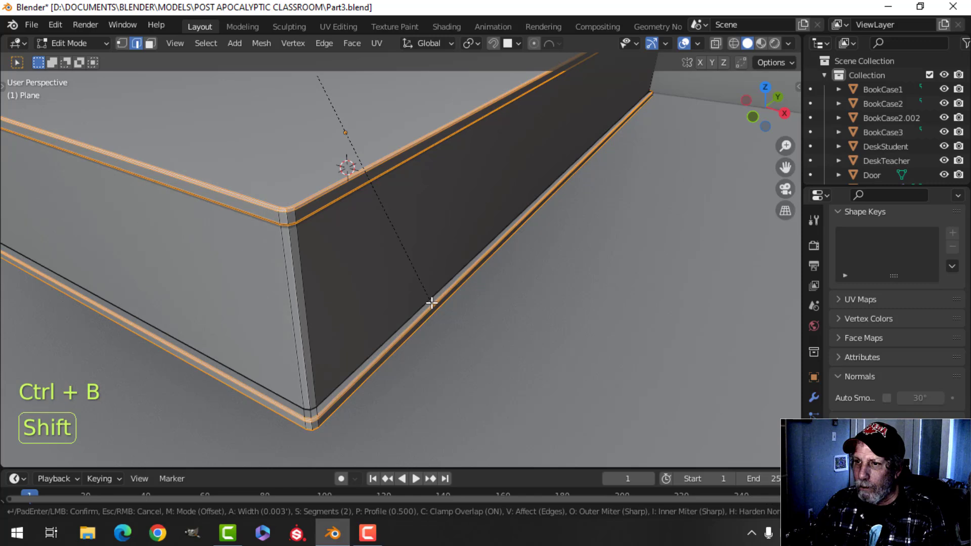
click(432, 303)
middle_drag(431, 303, 358, 174)
key(alt+a)
shift+middle_drag(358, 174, 384, 293)
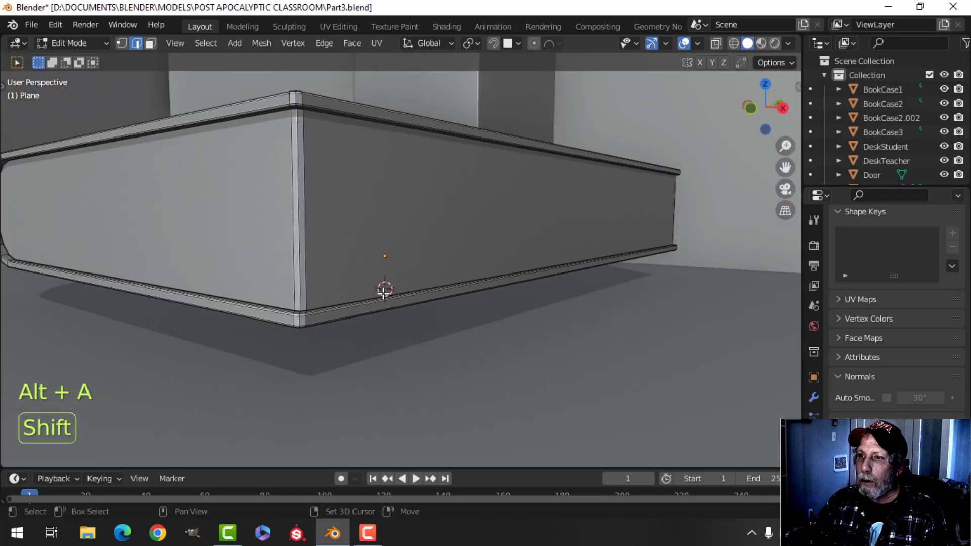
Bevel the edge loops where the page block meets the book covers with 2 segments, about 0.002' wide.
middle_drag(338, 194, 365, 255)
alt+shift+click(295, 365)
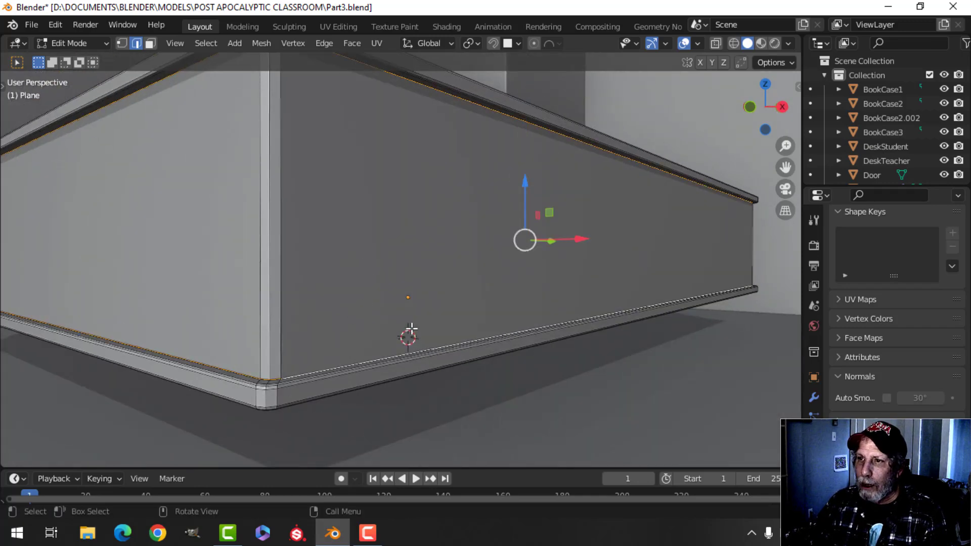
shift+middle_drag(396, 300, 412, 325)
scroll(417, 341, up, 3)
shift+middle_drag(390, 281, 417, 311)
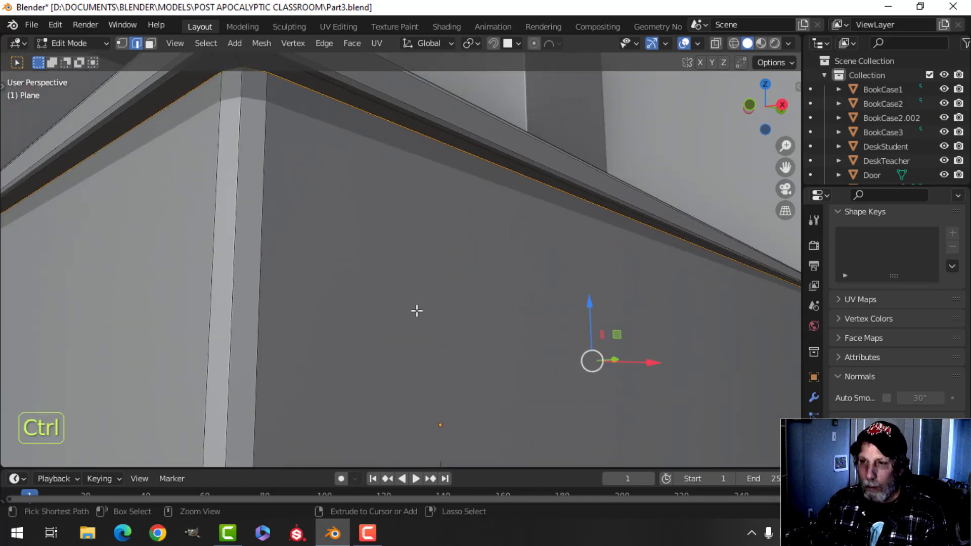
key(ctrl+b)
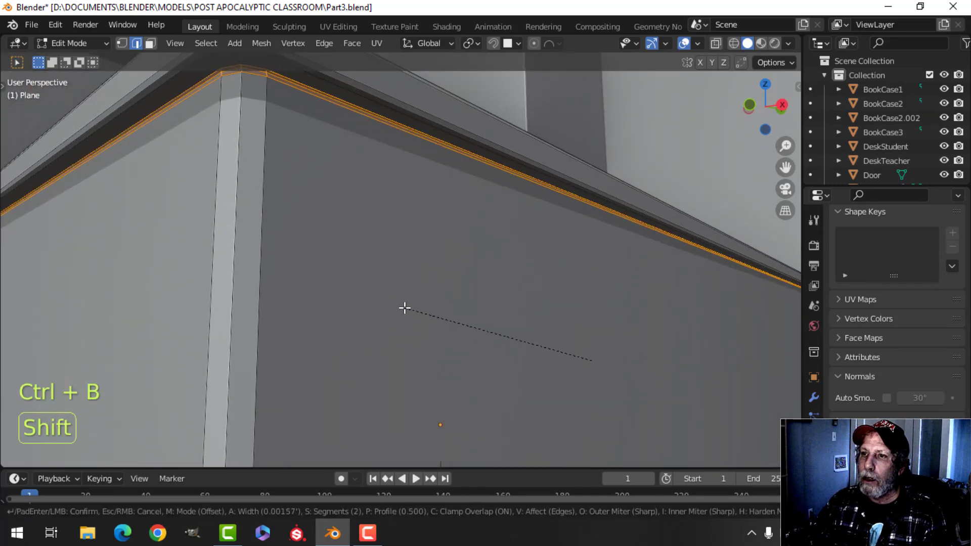
click(402, 308)
key(Tab)
Clear the edge selection on the book mesh and isolate the book in local view.
scroll(389, 308, down, 6)
middle_drag(381, 308, 512, 372)
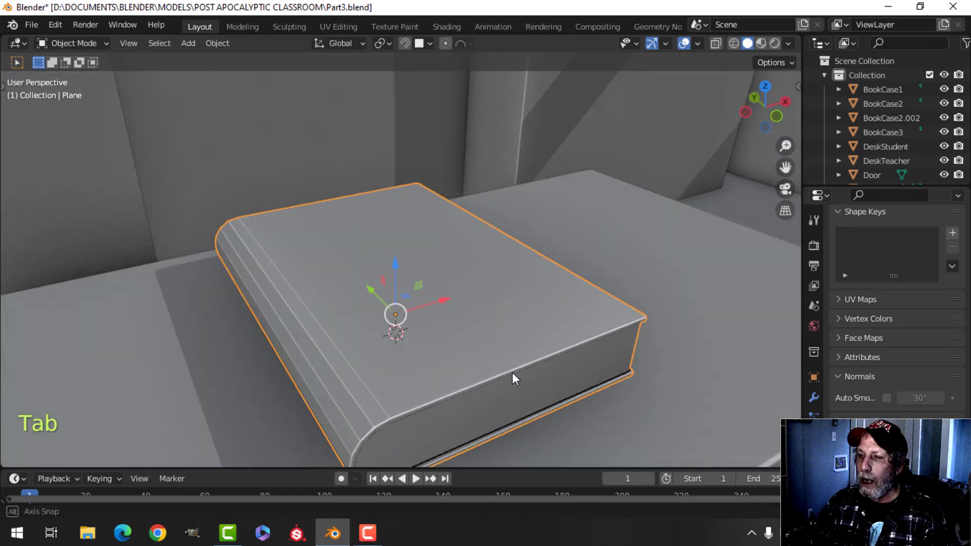
key(alt+a)
middle_drag(447, 359, 382, 314)
click(345, 267)
key(Tab)
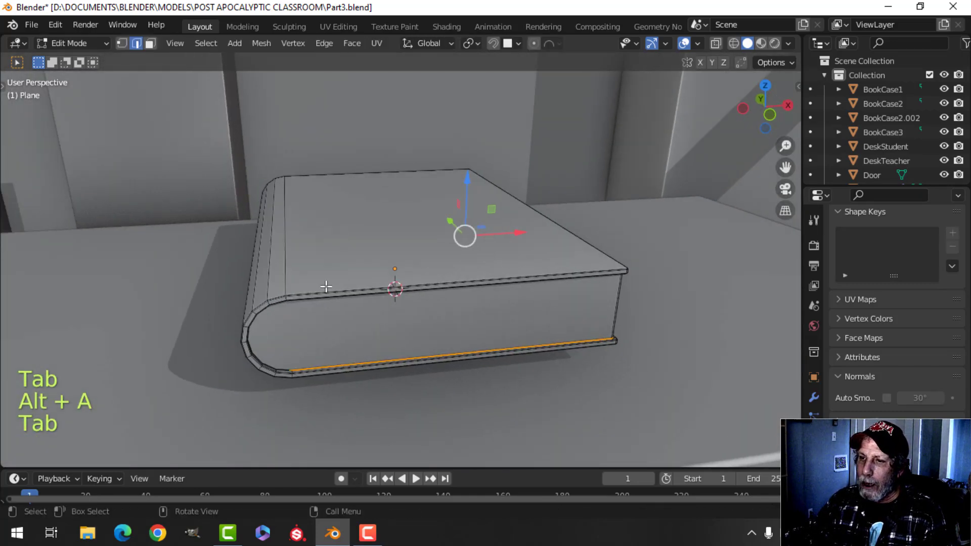
key(alt+a)
middle_drag(294, 274, 299, 254)
middle_drag(322, 287, 354, 272)
key(Tab)
key(slash)
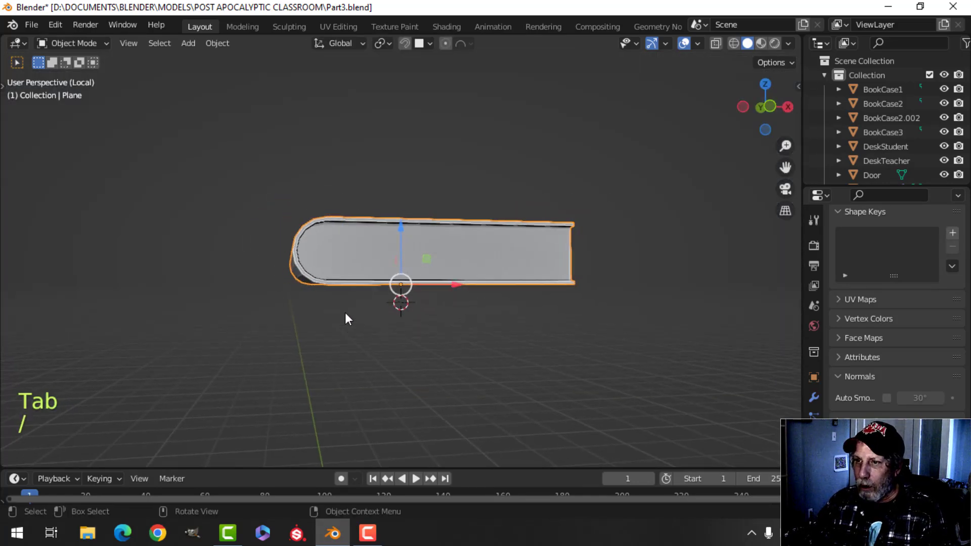
middle_drag(347, 318, 388, 306)
Bevel the edge loop where the flat covers meet the rounded spine with 2 segments, about 0.015' wide, and Clamp Overlap off.
key(Tab)
alt+shift+click(312, 179)
scroll(362, 359, up, 2)
scroll(364, 314, up, 1)
shift+middle_drag(356, 272, 363, 271)
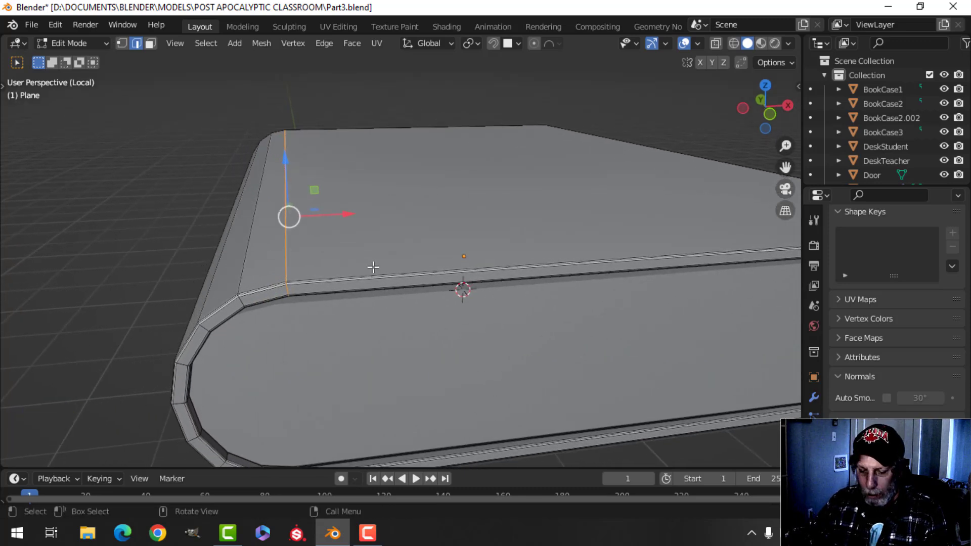
key(ctrl+b)
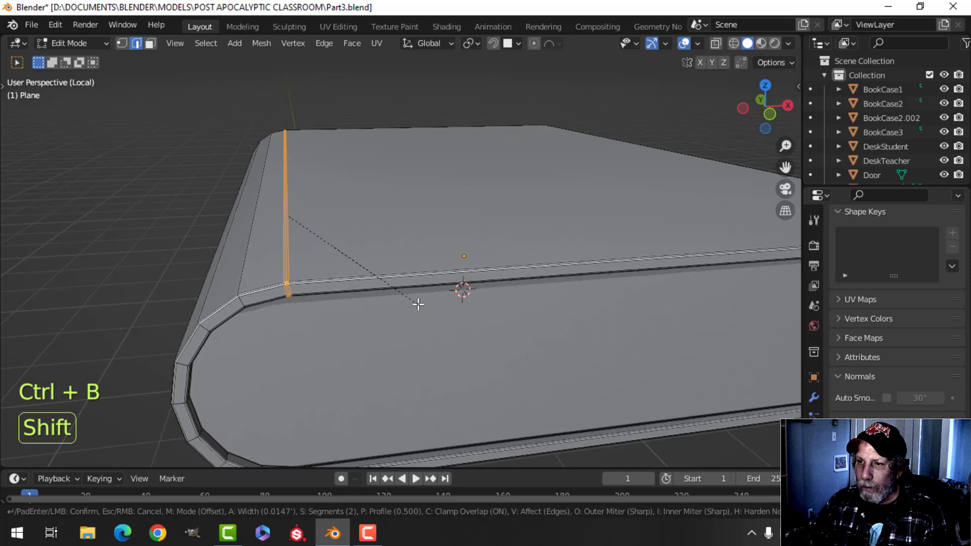
key(Escape)
key(ctrl+b)
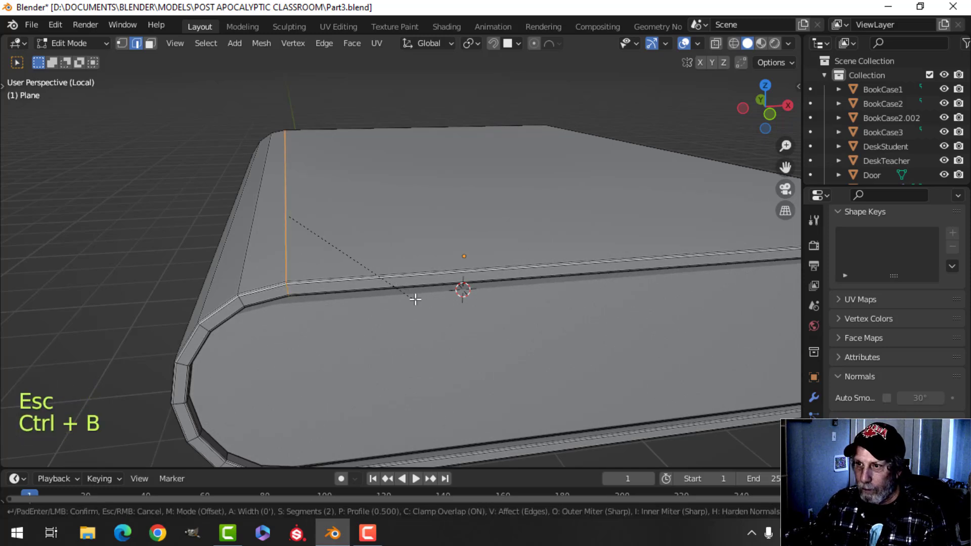
key(c)
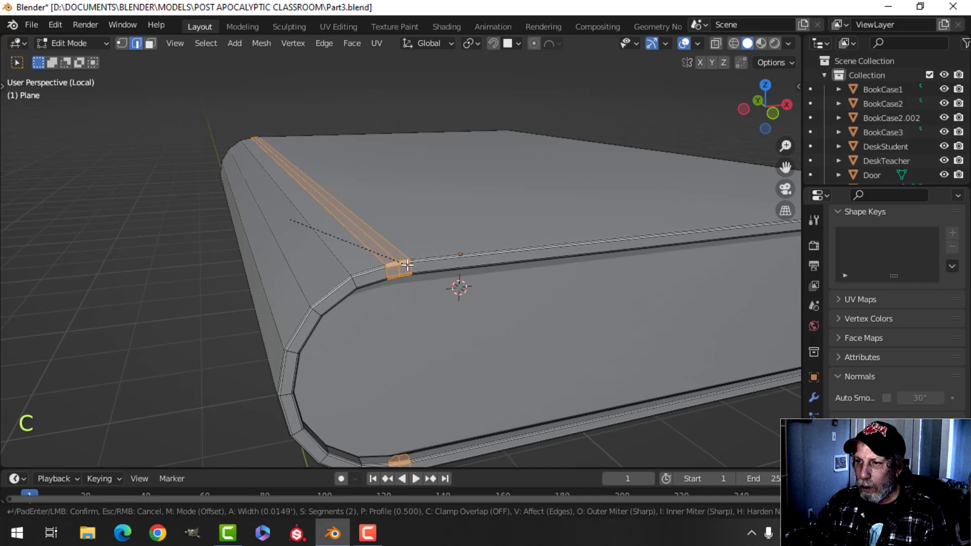
click(407, 264)
middle_drag(408, 264, 288, 213)
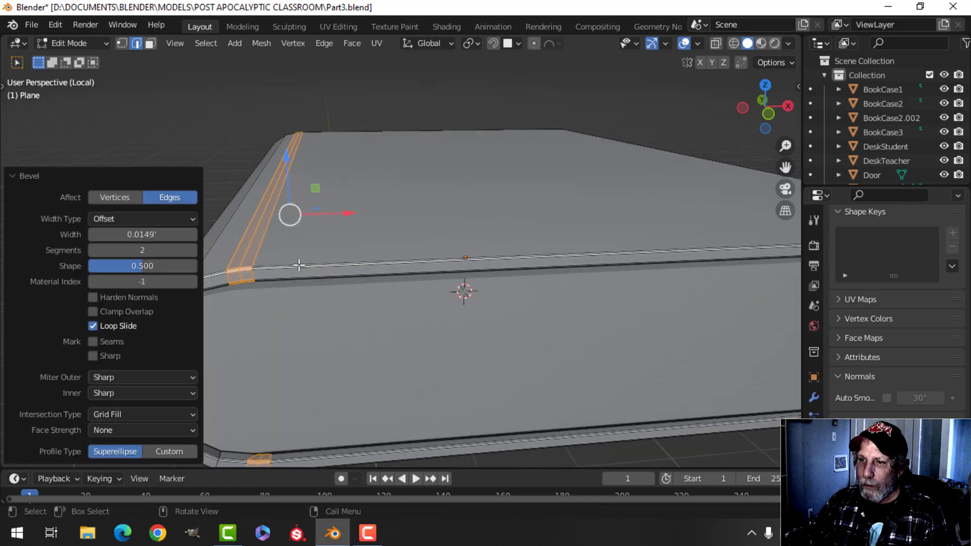
Scale the middle edge loop of the new spine bevel to about 0.97 along Z to form the hinge groove.
key(alt+a)
alt+shift+click(247, 249)
middle_drag(248, 248, 334, 231)
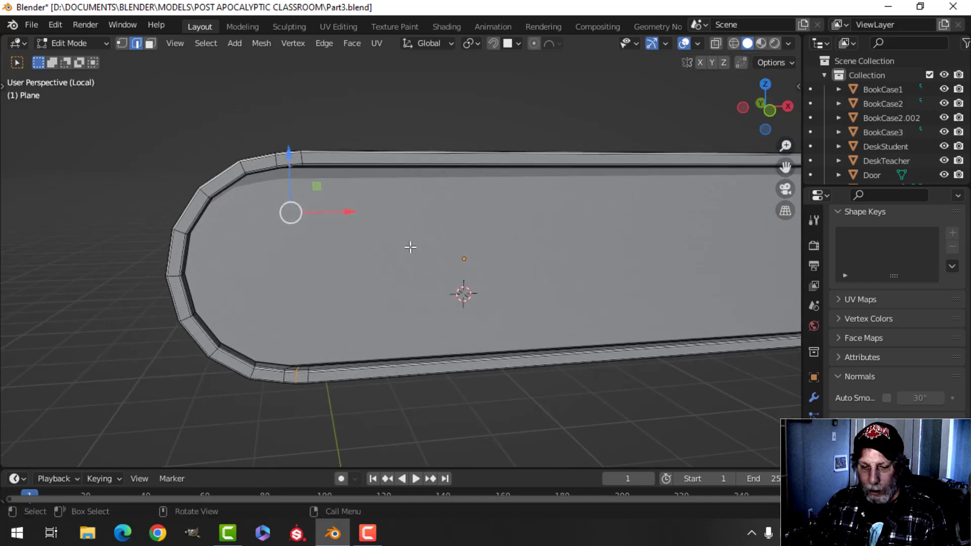
middle_drag(411, 247, 434, 257)
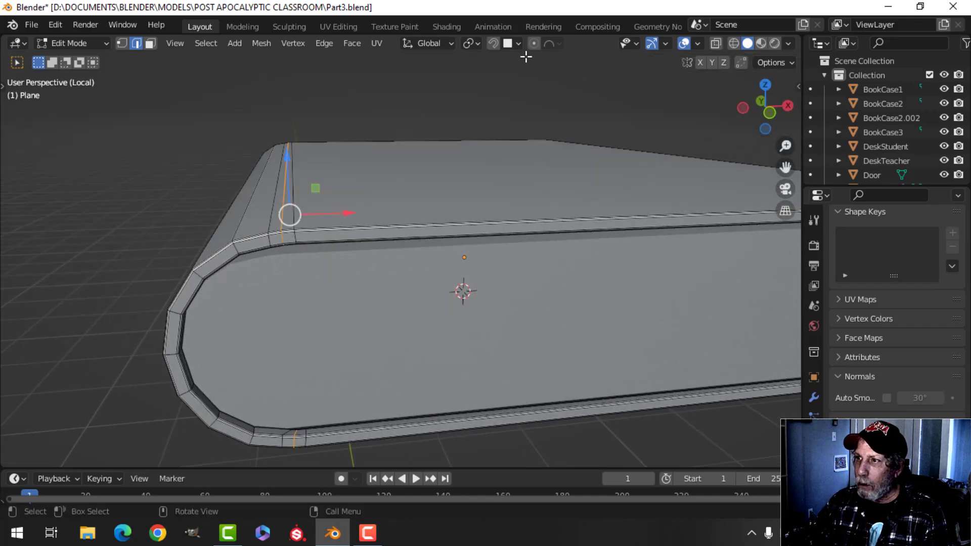
key(s)
key(z)
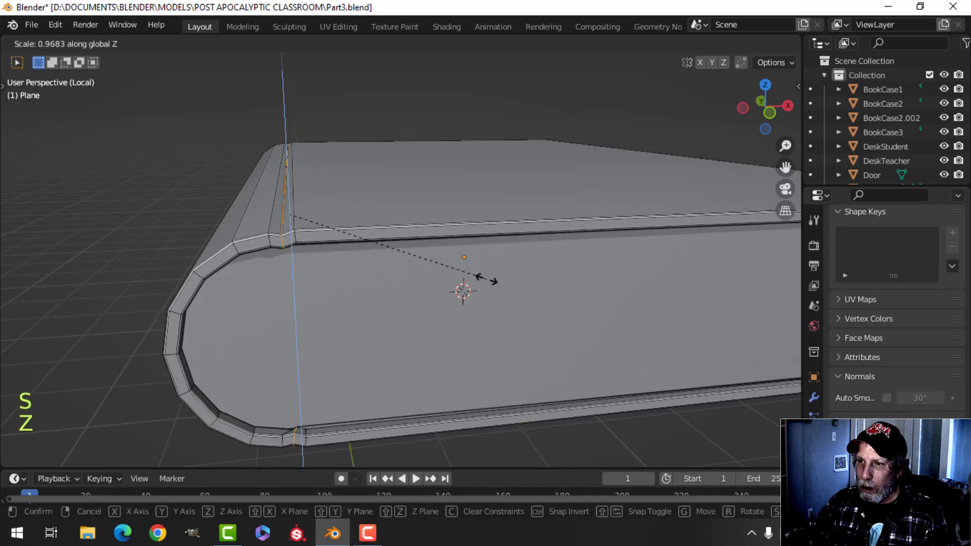
click(484, 279)
Shade the book smooth and reopen its mesh for editing with nothing selected.
key(Tab)
right_click(371, 193)
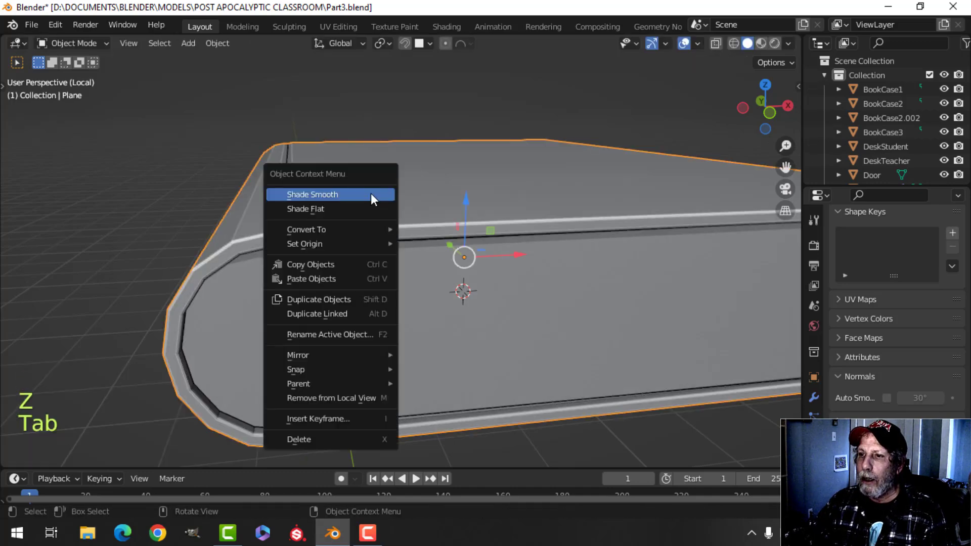
click(371, 193)
middle_drag(371, 209, 396, 292)
scroll(380, 289, down, 2)
key(alt+a)
click(417, 288)
key(Tab)
scroll(414, 331, up, 1)
key(alt+a)
scroll(365, 312, up, 1)
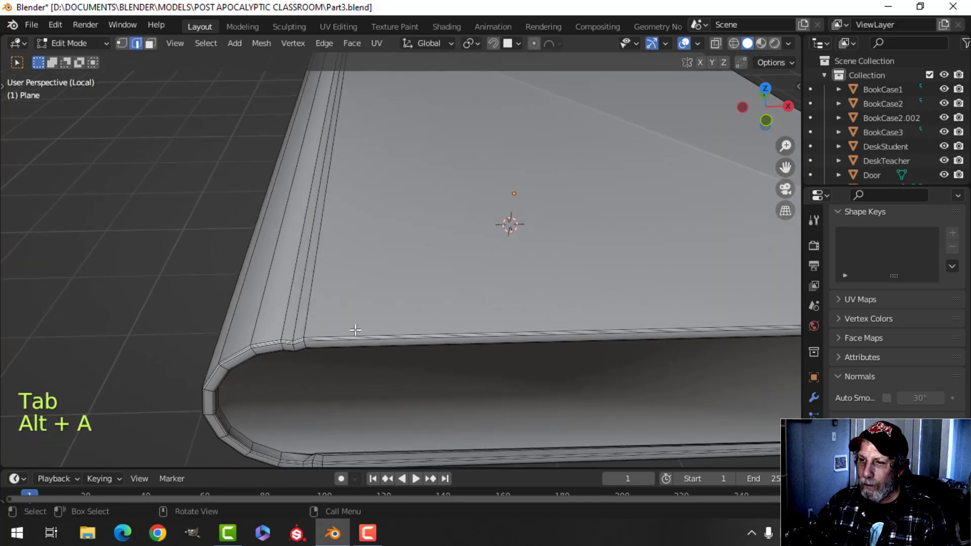
key(ctrl+r)
click(347, 334)
key(Escape)
Bevel the bottom edge loop of the hinge groove with 2 segments and a width of about 0.0048'.
middle_drag(339, 326, 449, 229)
key(alt+a)
alt+shift+click(331, 293)
key(alt+a)
alt+shift+click(389, 288)
key(ctrl+b)
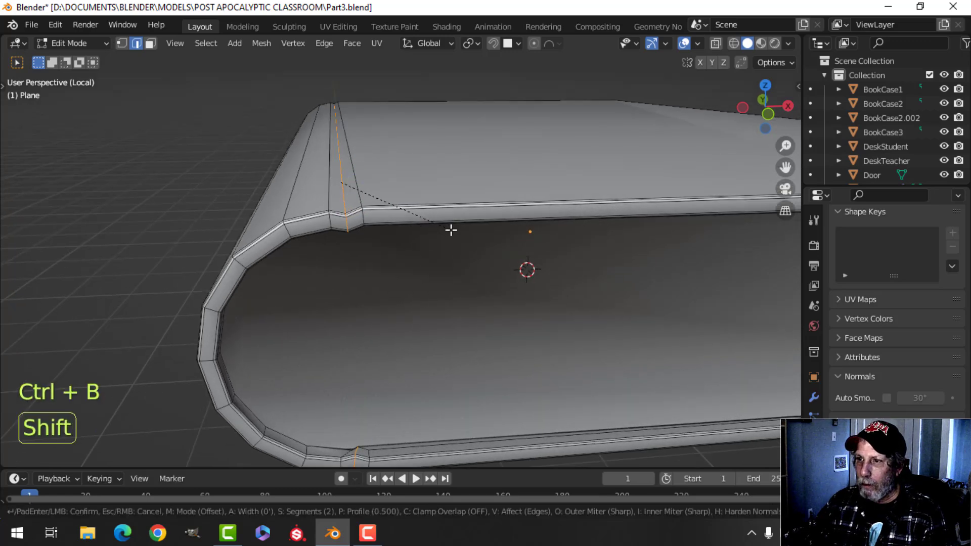
click(471, 241)
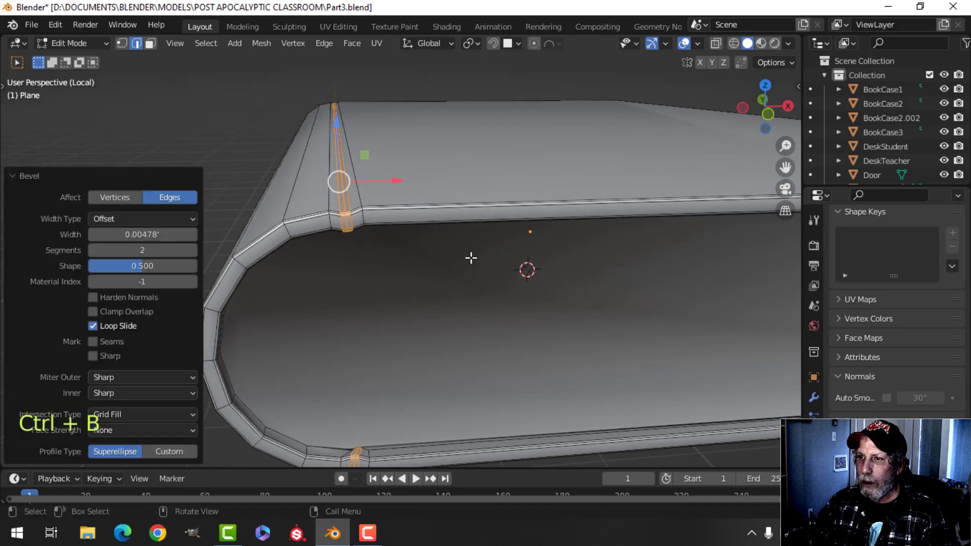
Add a Weighted Normal modifier to the book and enable Auto Smooth in its normals settings.
key(Tab)
key(grave)
scroll(451, 306, down, 6)
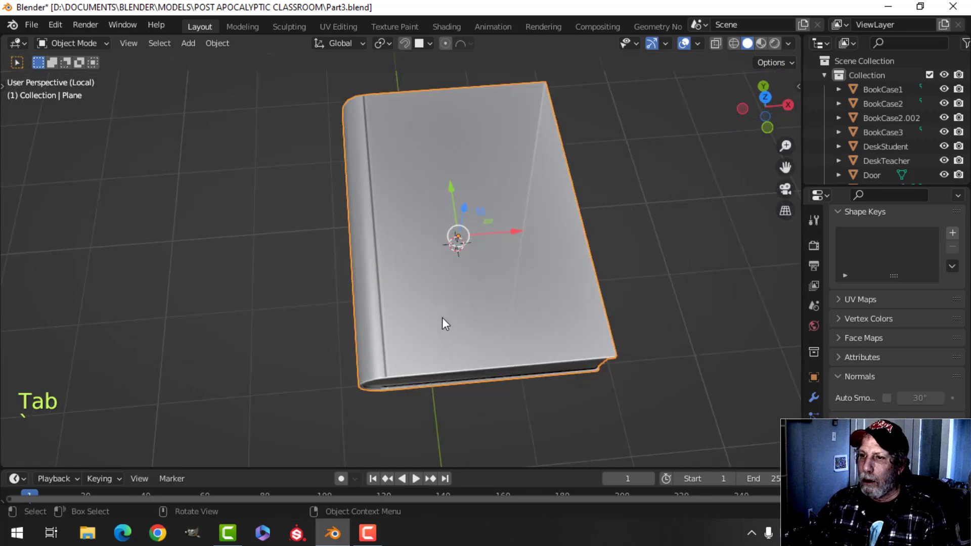
middle_drag(442, 317, 550, 295)
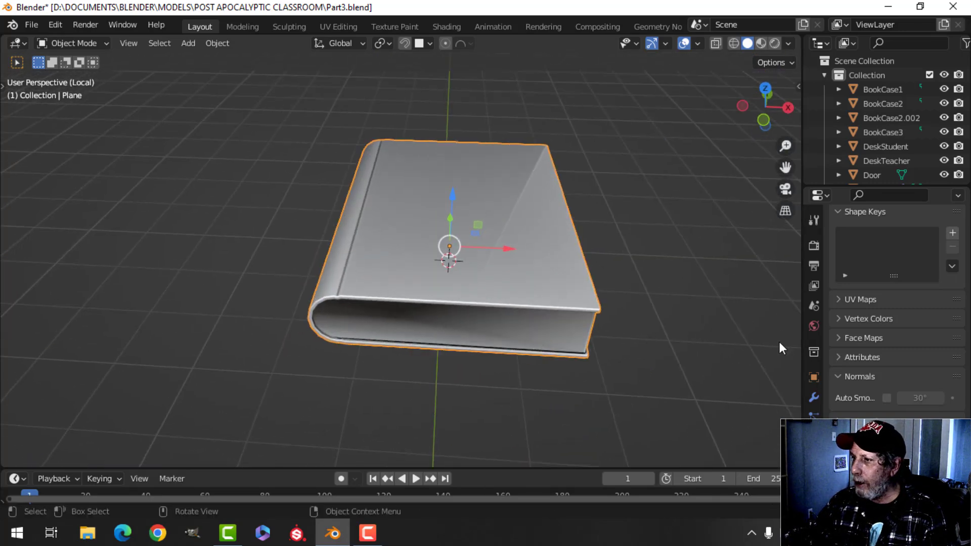
click(814, 398)
click(853, 245)
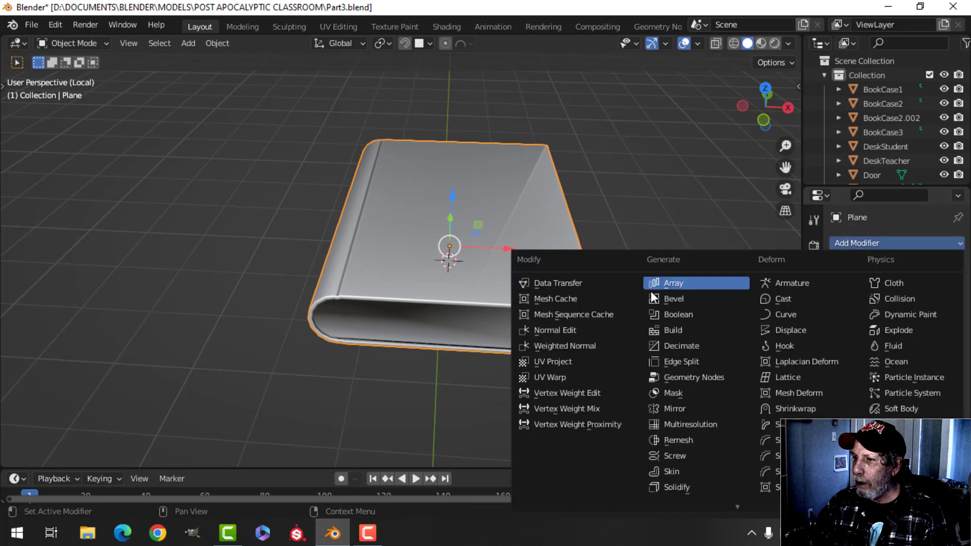
click(602, 347)
click(814, 476)
scroll(860, 445, down, 4)
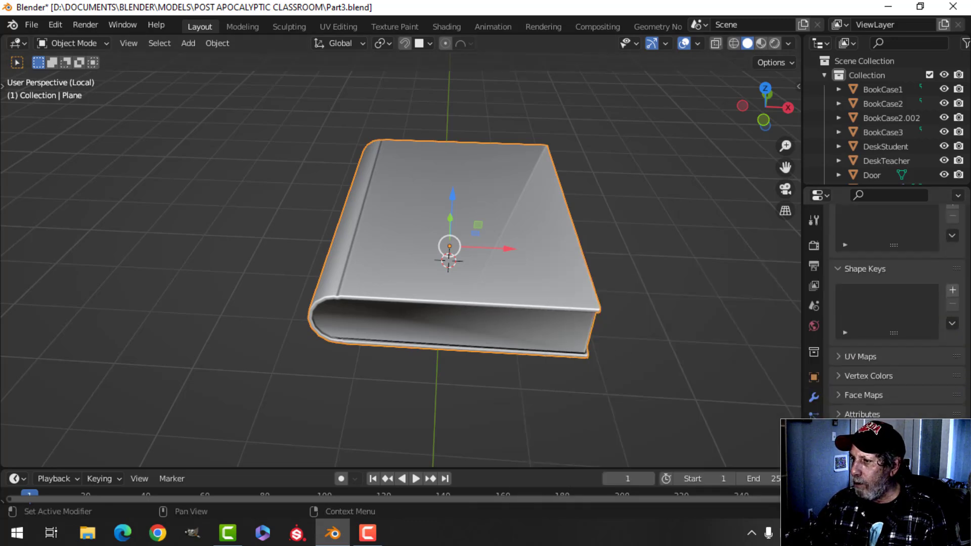
click(888, 451)
Dissolve the two extra edge loops beside the centre line of the book's hinge groove.
key(alt+a)
middle_drag(399, 320, 397, 272)
scroll(397, 272, up, 5)
shift+middle_drag(424, 349, 466, 245)
scroll(437, 288, down, 6)
scroll(452, 270, up, 5)
scroll(469, 305, up, 3)
key(Tab)
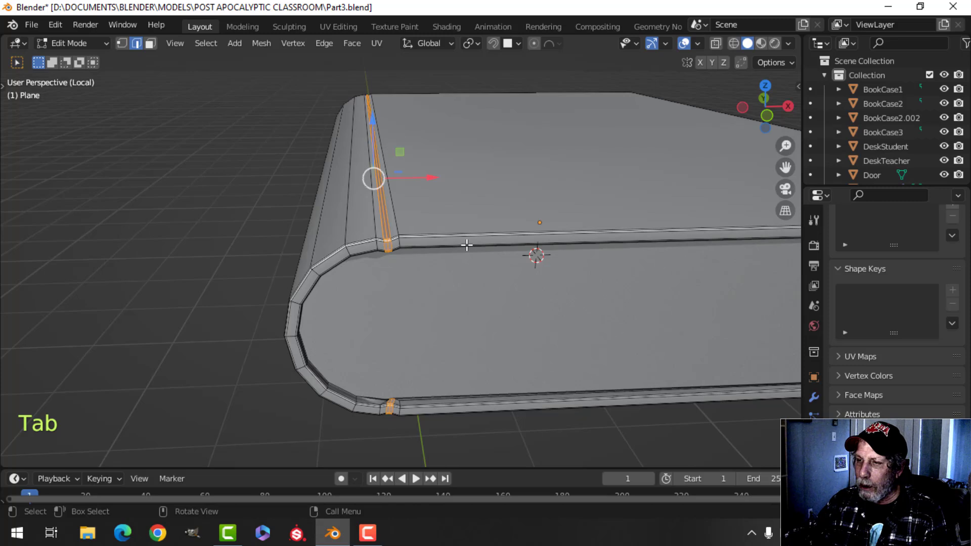
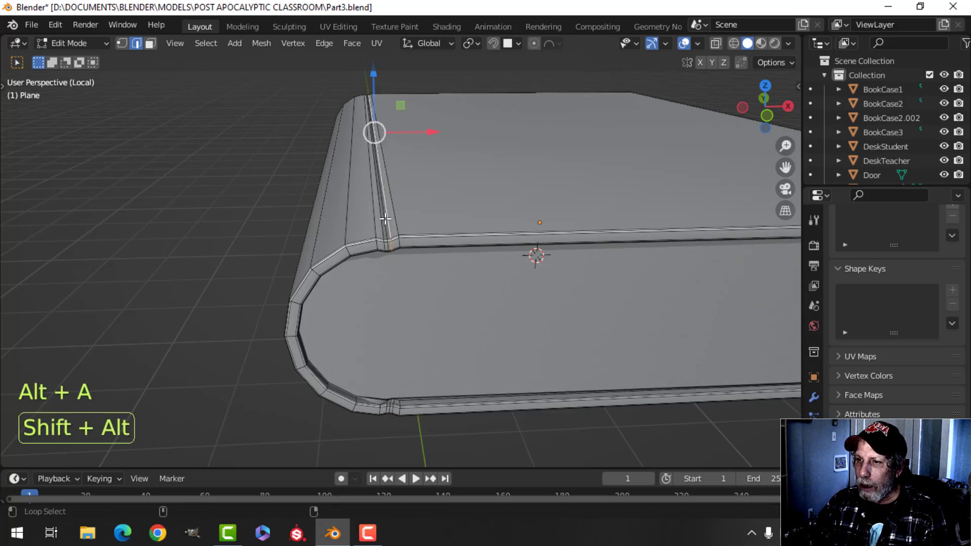
middle_drag(441, 298, 393, 288)
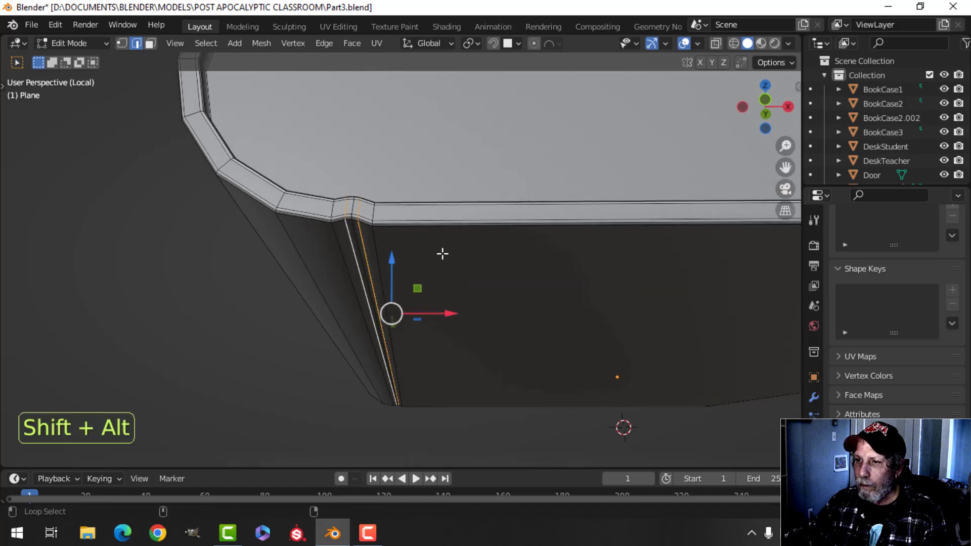
key(x)
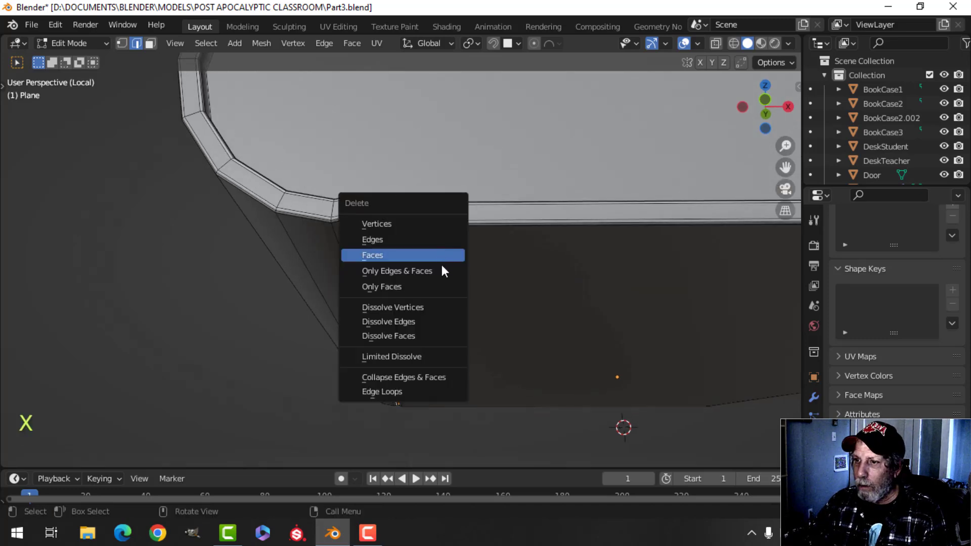
click(420, 321)
Check the finished book outside mesh editing and leave local view to show the whole classroom.
key(Tab)
middle_drag(433, 258, 462, 311)
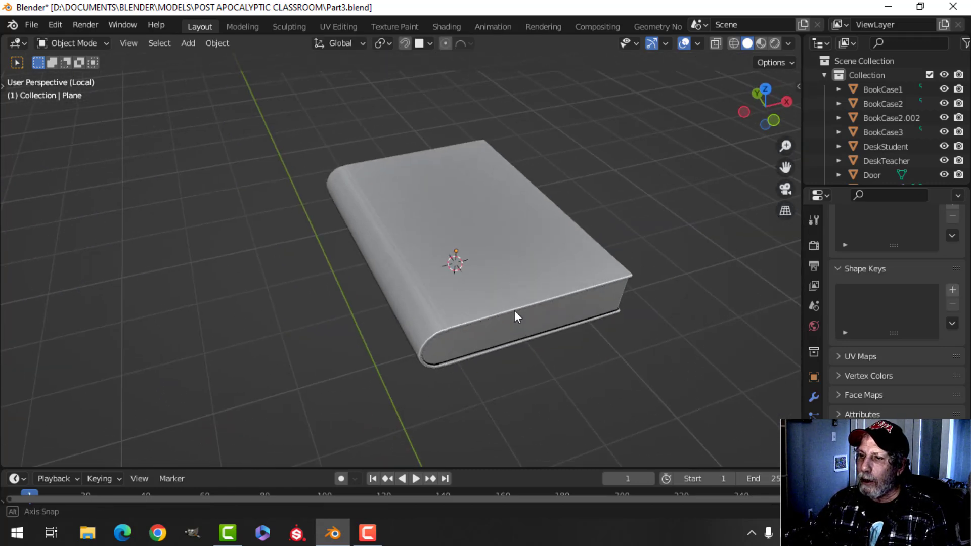
scroll(515, 290, down, 3)
scroll(503, 287, up, 1)
key(slash)
scroll(475, 301, down, 9)
middle_drag(462, 311, 411, 283)
Select the book and set its origin to its geometry.
click(442, 293)
key(Tab)
key(a)
key(Tab)
right_click(411, 281)
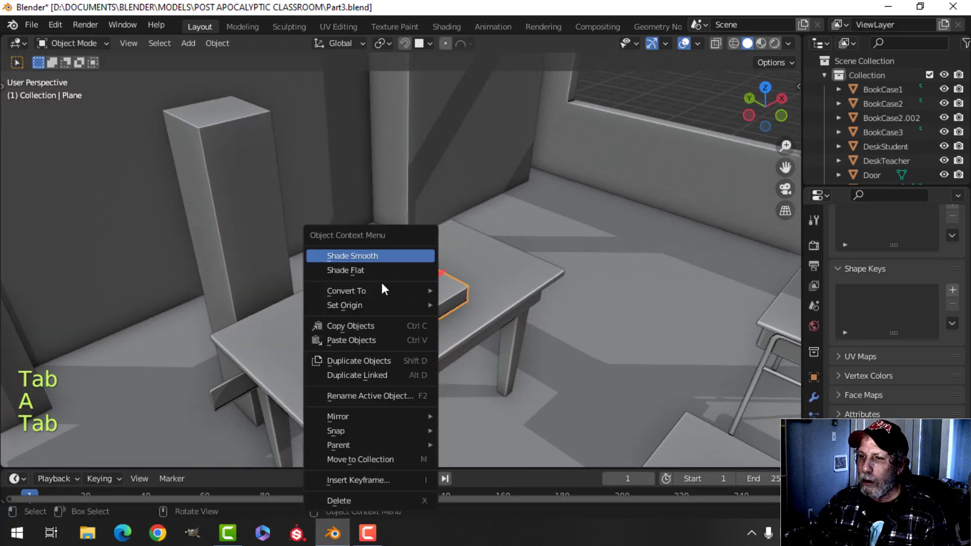
mouse_move(363, 305)
click(473, 322)
middle_drag(475, 322, 439, 299)
Move the book along the Y axis and position it on the teacher's desk.
key(g)
key(y)
click(455, 288)
key(g)
key(y)
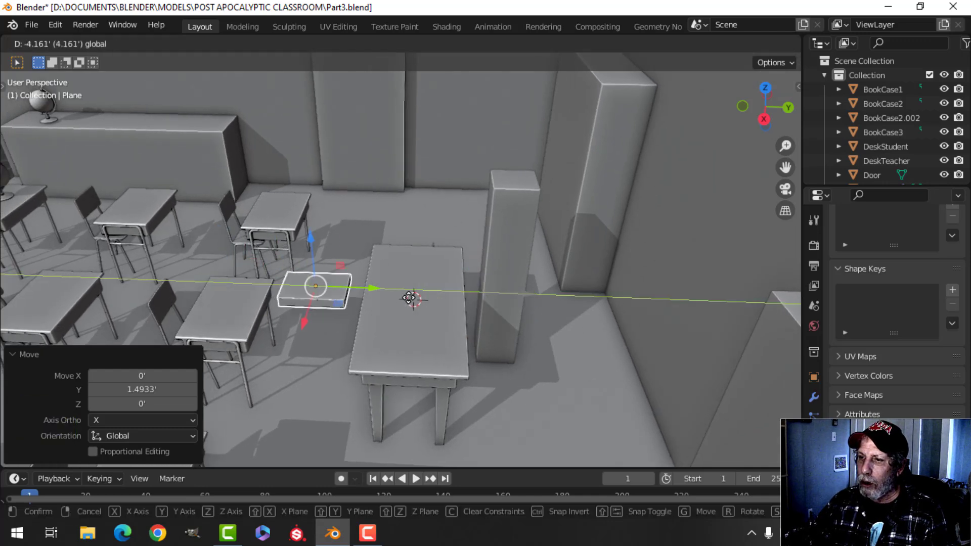
click(476, 296)
Select the entire book mesh and scale it down on the teacher's desk.
key(Tab)
key(a)
key(s)
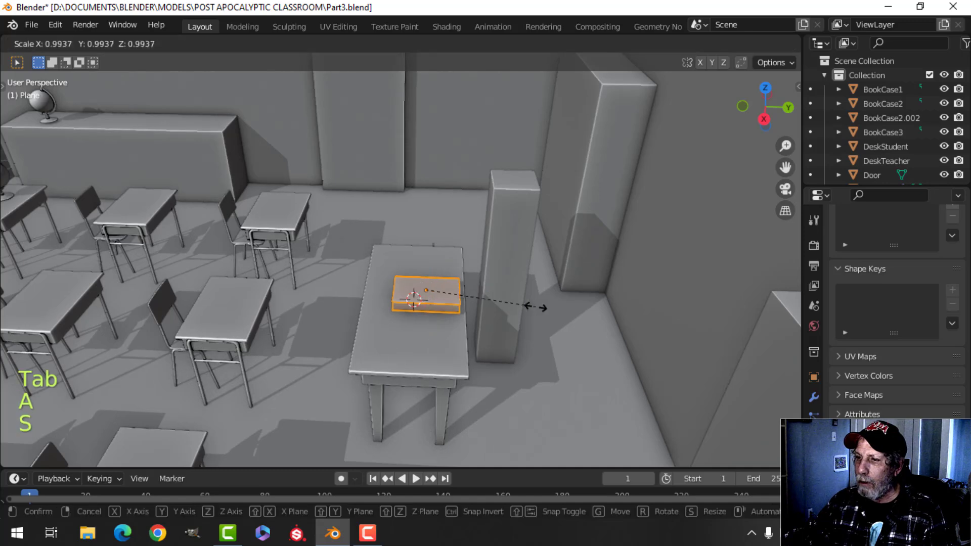
click(502, 306)
Move the book mesh about -5.25' along Y to the nearby student desk and lower it towards the desktop for size comparison.
drag(480, 296, 289, 311)
middle_drag(290, 312, 424, 262)
mouse_move(365, 305)
middle_down()
mouse_move(396, 278)
mouse_move(444, 264)
mouse_move(358, 308)
middle_up()
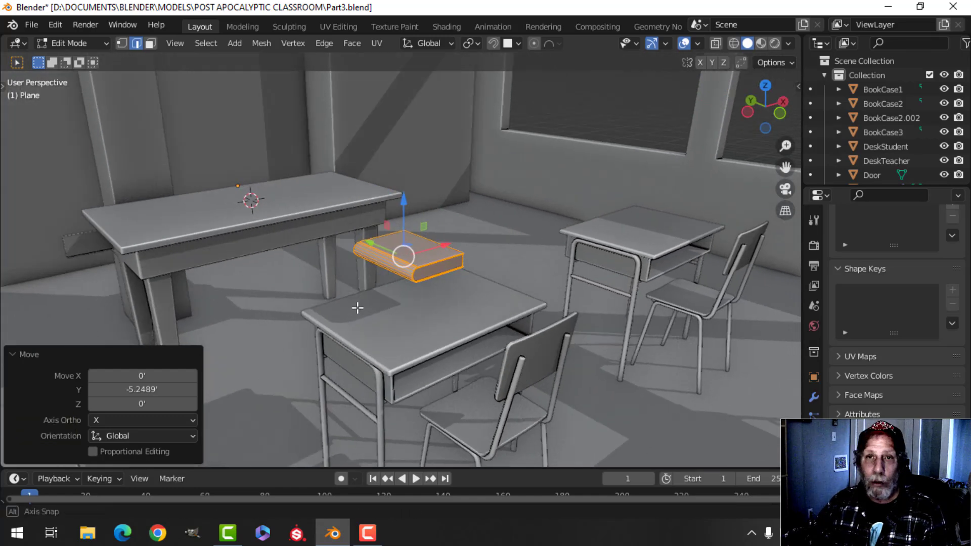
drag(404, 227, 401, 253)
middle_drag(401, 253, 461, 307)
drag(392, 305, 419, 317)
middle_drag(419, 317, 295, 294)
Adjust the book mesh's scale, move it about 6.29' along Y to the teacher's desk and raise it about 0.48'.
key(s)
click(409, 302)
drag(320, 261, 485, 193)
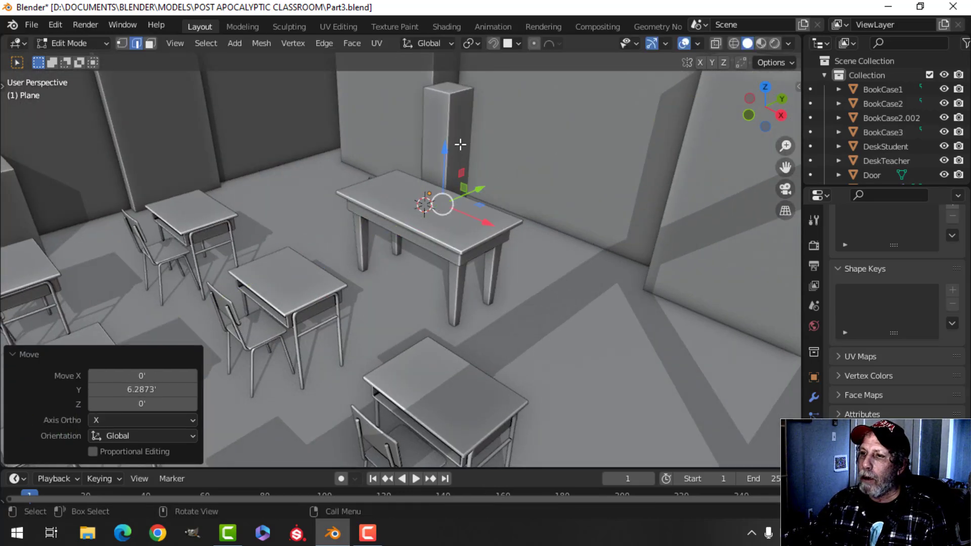
drag(455, 141, 456, 83)
drag(445, 131, 446, 133)
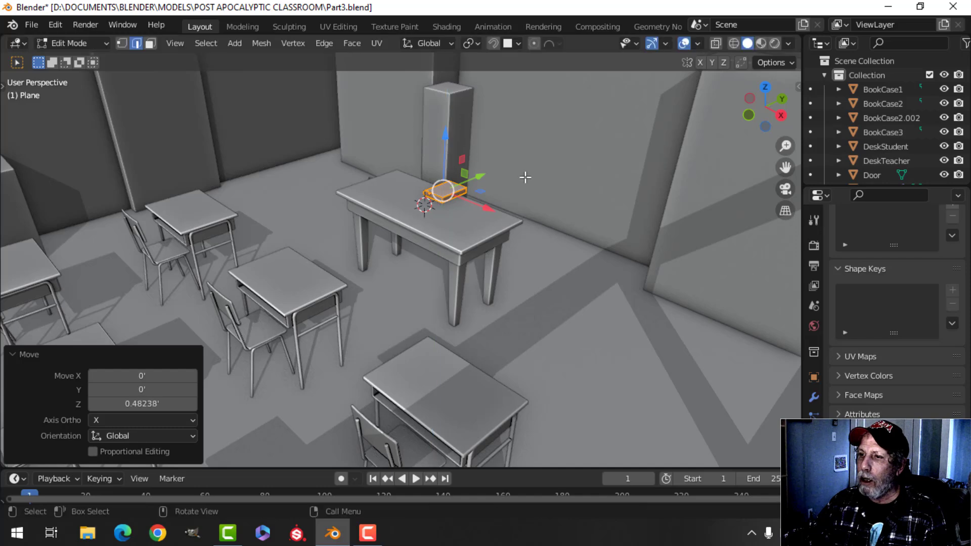
middle_drag(524, 173, 525, 203)
Move the book mesh about -6.33' along Y onto the nearby student desk.
drag(544, 184, 334, 238)
scroll(325, 262, up, 2)
middle_drag(399, 257, 500, 257)
shift+middle_drag(420, 273, 461, 225)
middle_drag(458, 241, 511, 227)
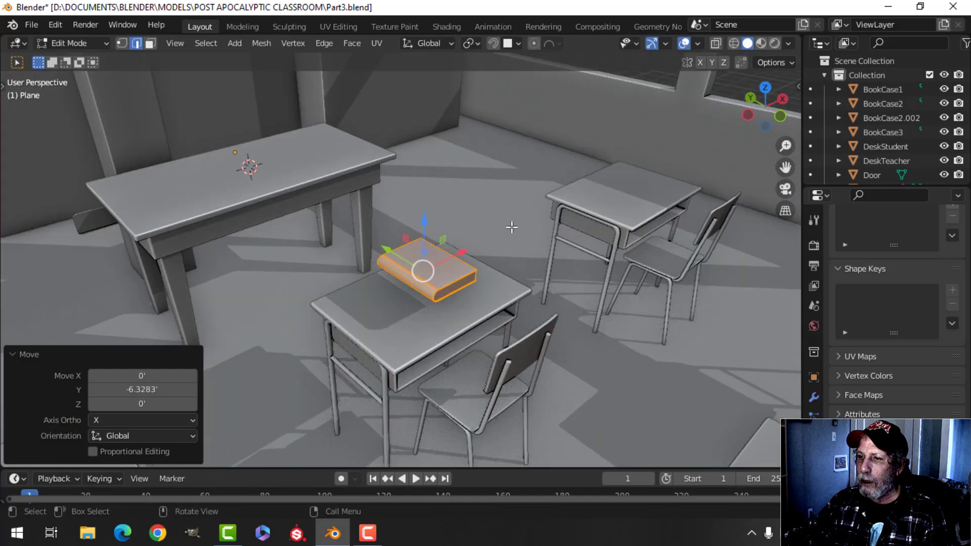
Scale the book mesh down slightly to suit the student desk and leave mesh editing.
key(s)
click(515, 250)
key(Tab)
scroll(487, 259, up, 5)
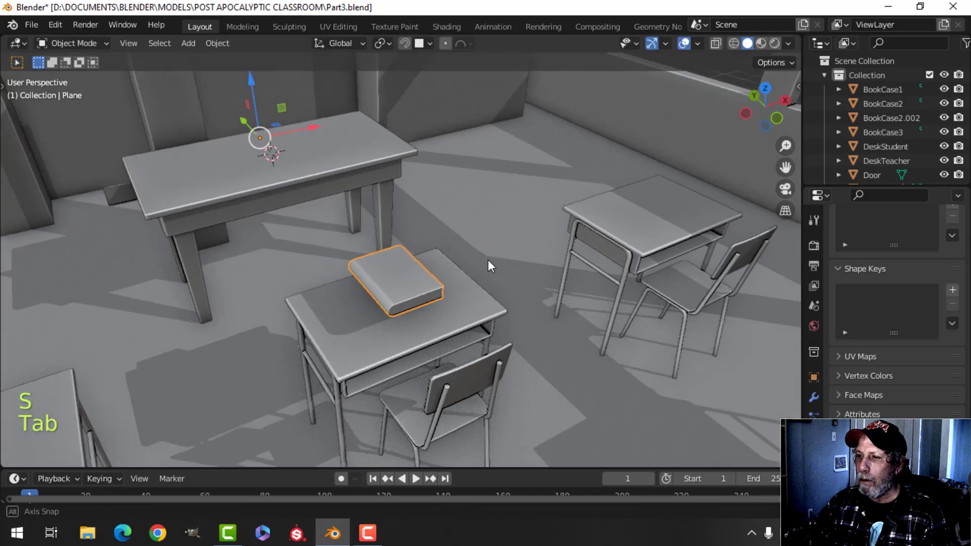
Lower the whole book mesh about 0.48' along Z onto the student desktop and leave mesh editing.
click(371, 276)
middle_drag(428, 261, 533, 226)
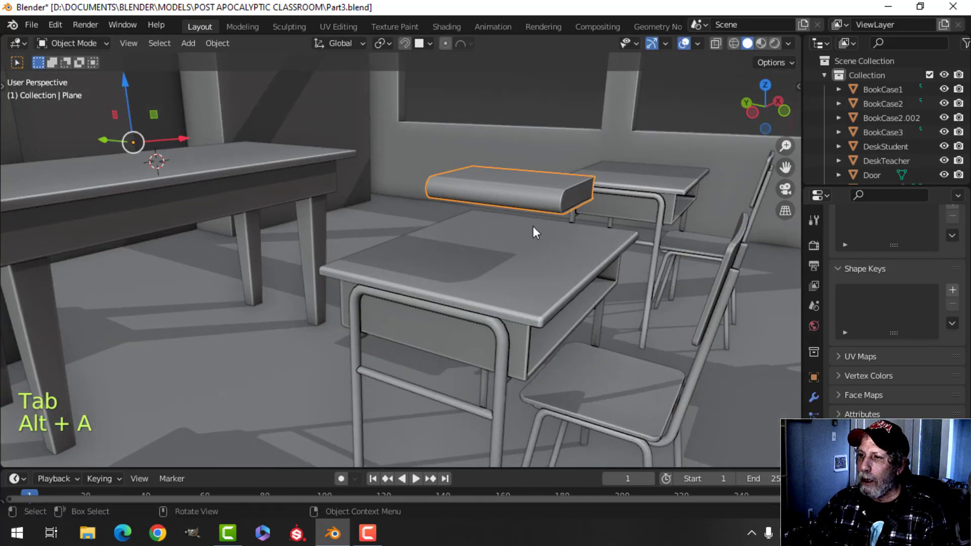
key(Tab)
key(a)
key(g)
key(z)
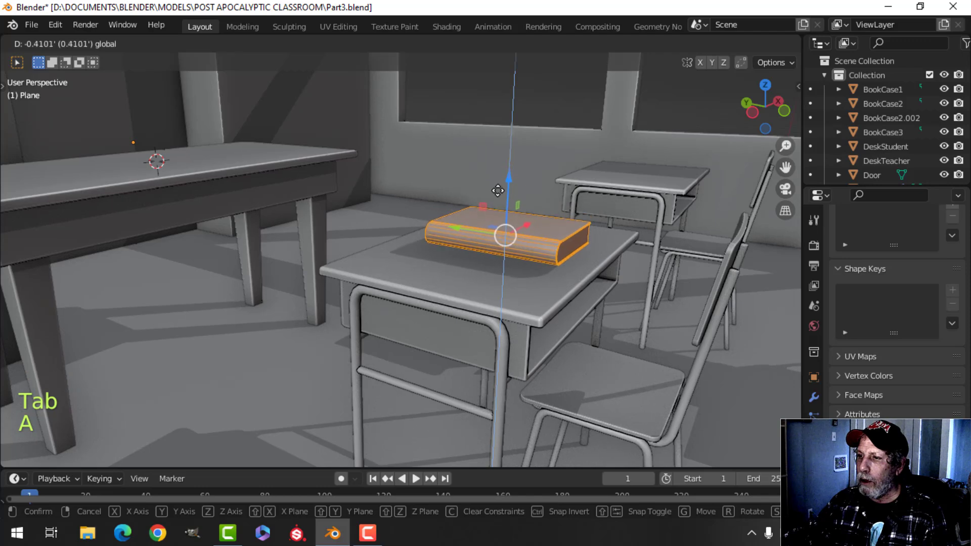
click(498, 197)
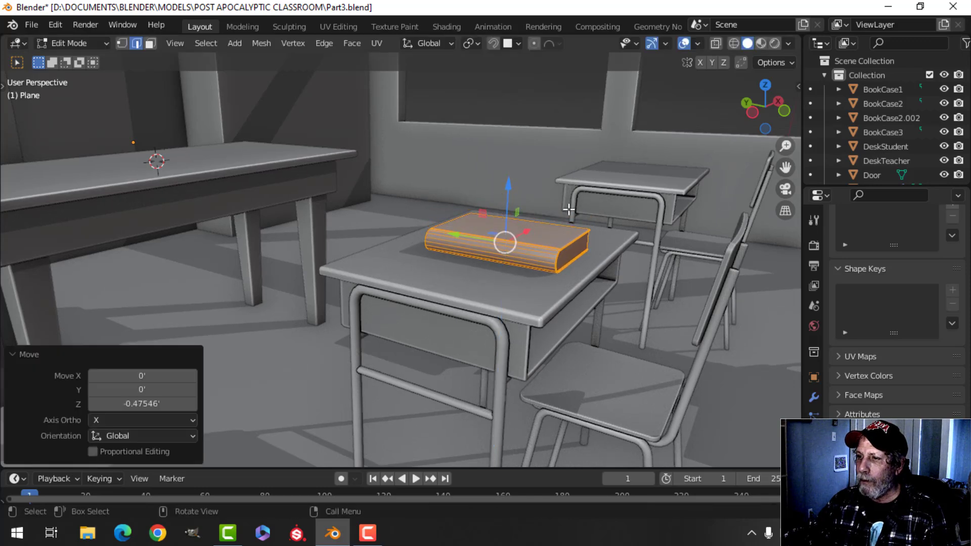
key(Tab)
Move the book object about -5.66' along X onto the neighbouring student desk in the front row.
middle_drag(498, 197, 489, 229)
scroll(457, 261, down, 3)
key(alt+a)
middle_drag(407, 289, 406, 262)
click(406, 262)
key(g)
key(x)
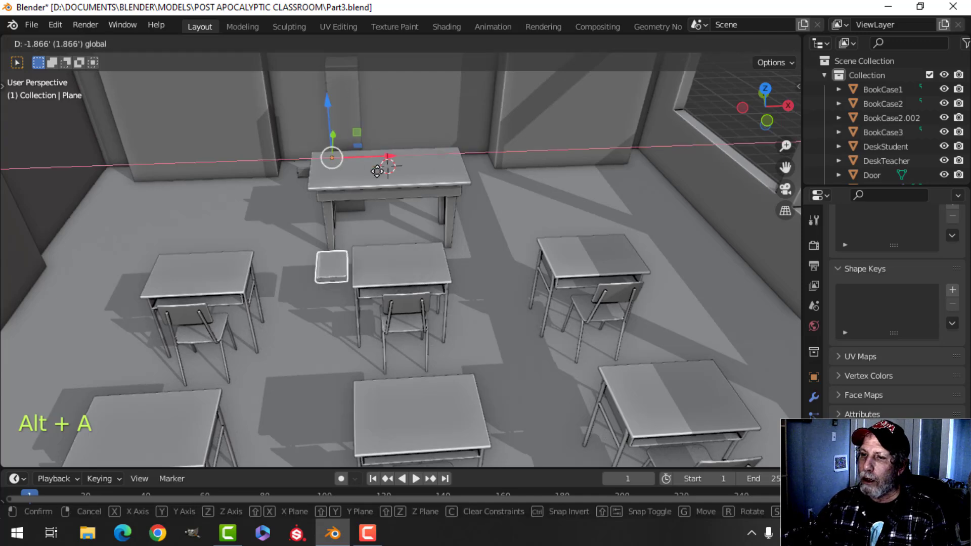
click(287, 203)
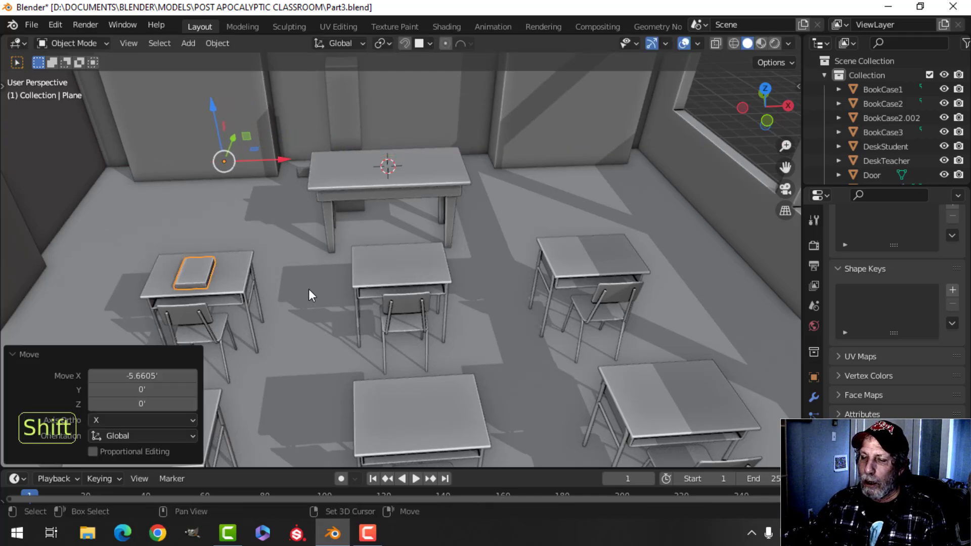
Set the book's origin to its geometry.
shift+middle_drag(309, 289, 347, 191)
key(alt+a)
scroll(304, 193, up, 5)
click(347, 190)
right_click(347, 191)
mouse_move(347, 190)
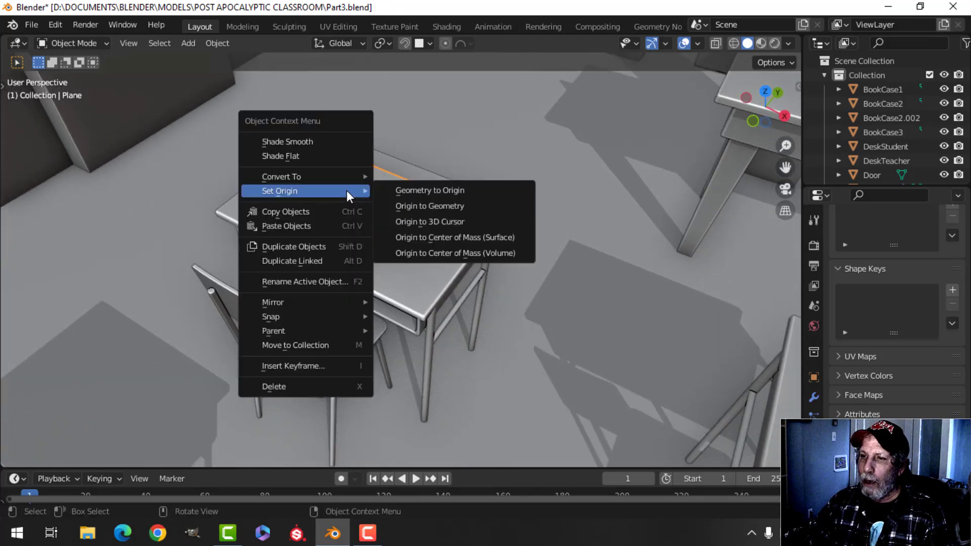
click(408, 208)
Duplicate the book in place and move the copy along X and Y to the open area beside the teacher's desk.
scroll(511, 218, down, 4)
shift+middle_drag(511, 218, 389, 182)
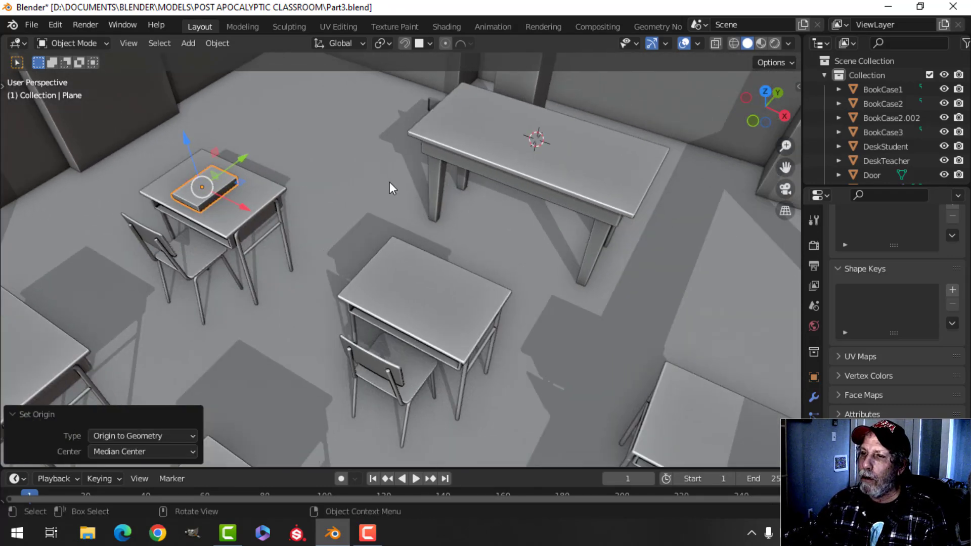
scroll(390, 182, down, 4)
shift+middle_drag(453, 188, 372, 153)
key(shift+d)
right_click(355, 163)
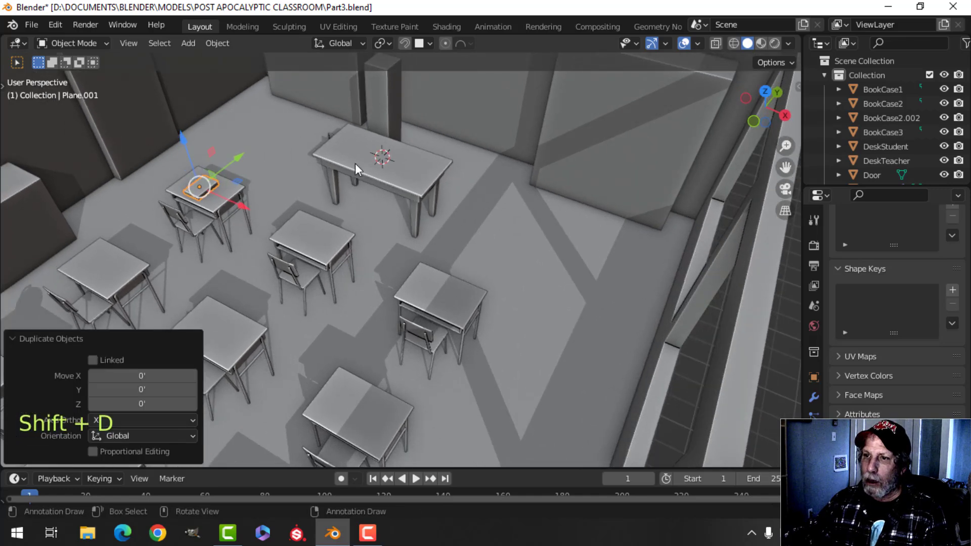
drag(250, 206, 520, 245)
drag(463, 259, 551, 172)
Rename the original book on the student desk as Book1.
click(197, 190)
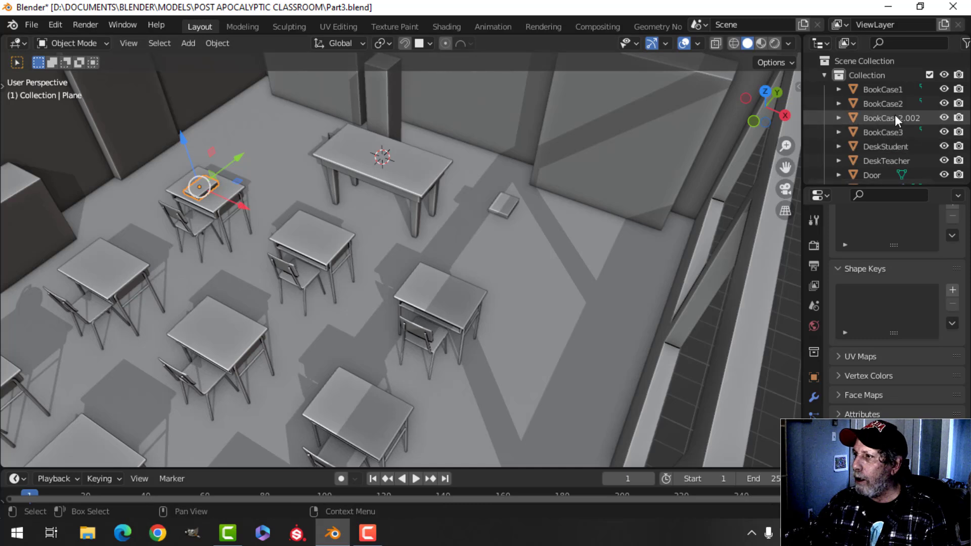
scroll(895, 121, down, 5)
double_click(875, 133)
scroll(875, 133, down, 1)
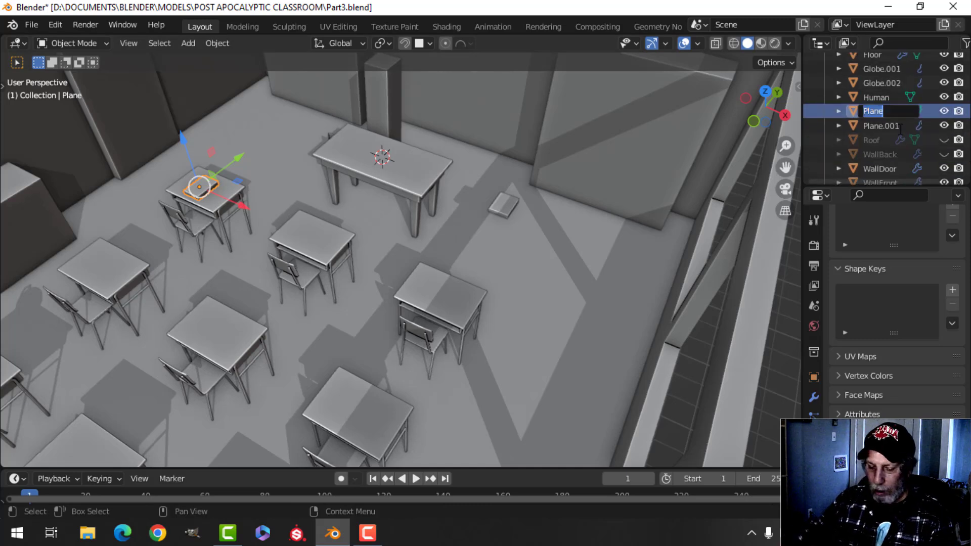
key(Return)
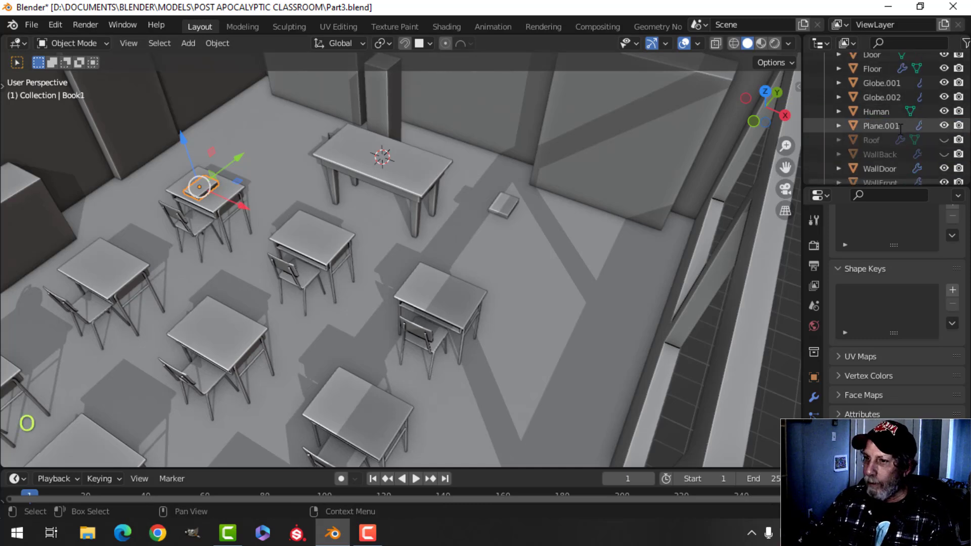
Move the duplicate book about 2.95' along Y towards the bookcase block in the corner.
scroll(521, 206, down, 1)
shift+middle_drag(498, 219, 402, 209)
scroll(374, 233, up, 1)
scroll(404, 238, up, 2)
click(369, 217)
drag(406, 183, 510, 159)
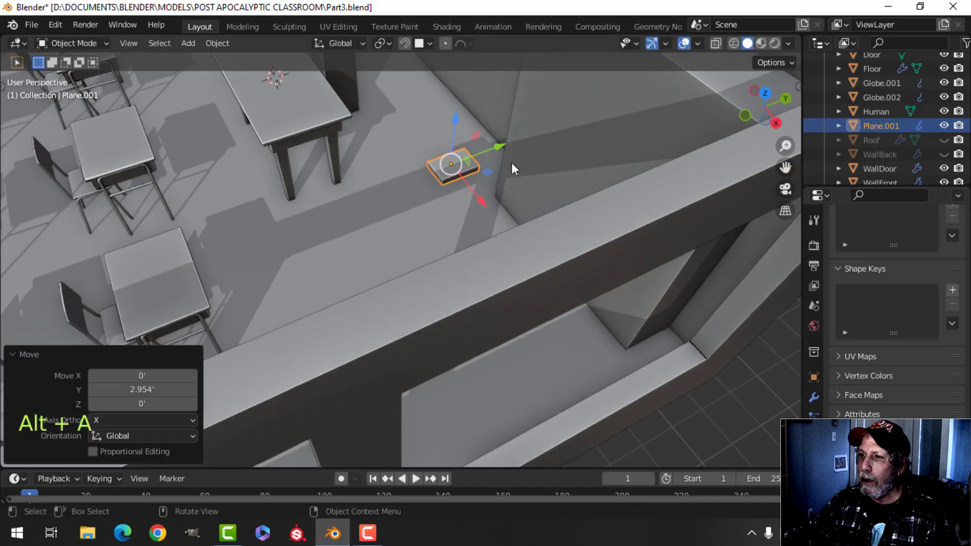
Isolate the corner bookcase block together with the duplicate book in local view and clear the selection.
shift+middle_drag(511, 163, 453, 203)
middle_drag(452, 203, 424, 242)
scroll(520, 185, down, 2)
click(399, 211)
shift+click(372, 296)
middle_drag(441, 276, 420, 269)
key(slash)
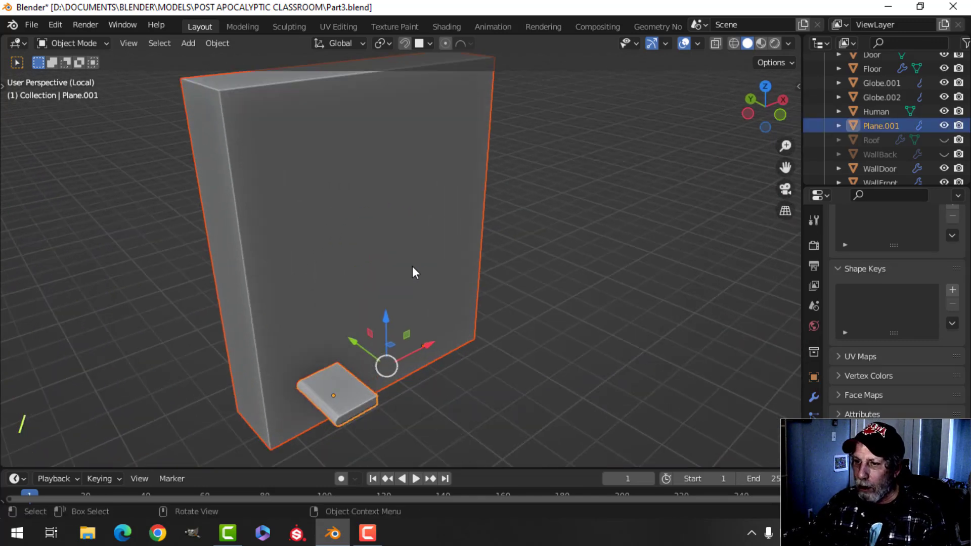
key(alt+a)
middle_drag(414, 330, 402, 280)
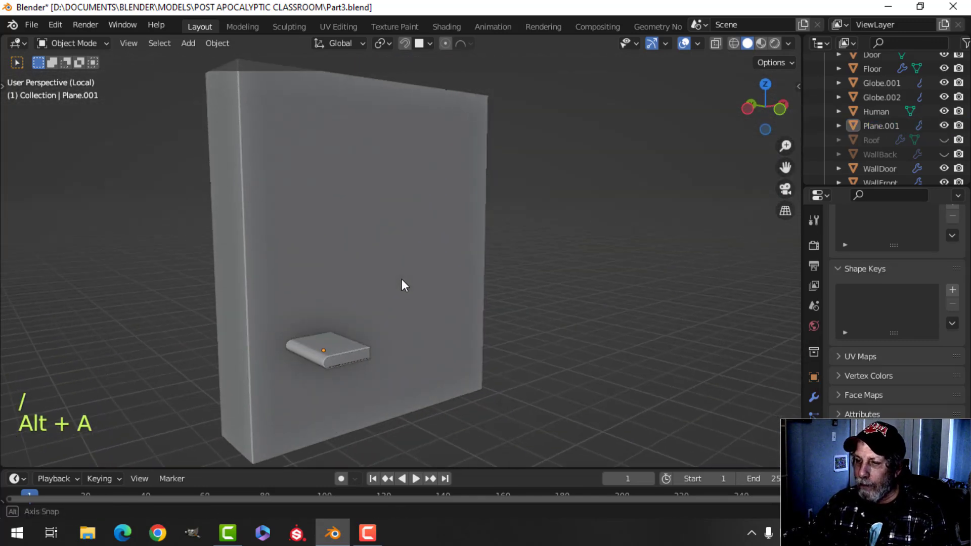
click(699, 43)
click(634, 298)
click(626, 297)
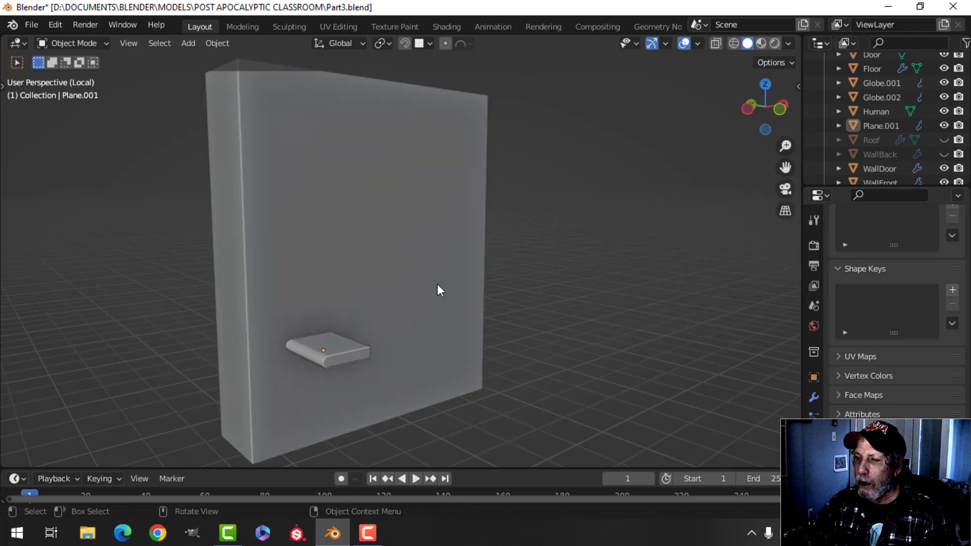
Raise the bottom face of the BookCase1 block along Z most of the way towards its top.
scroll(437, 284, down, 1)
shift+middle_drag(430, 264, 421, 230)
click(380, 240)
middle_drag(400, 284, 448, 237)
scroll(445, 253, up, 1)
key(Tab)
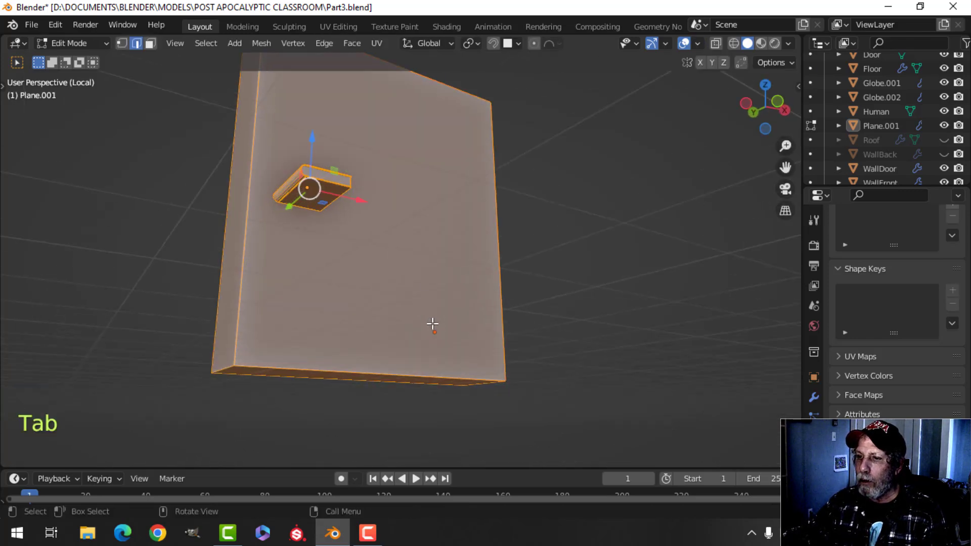
middle_drag(428, 301, 385, 336)
key(alt+a)
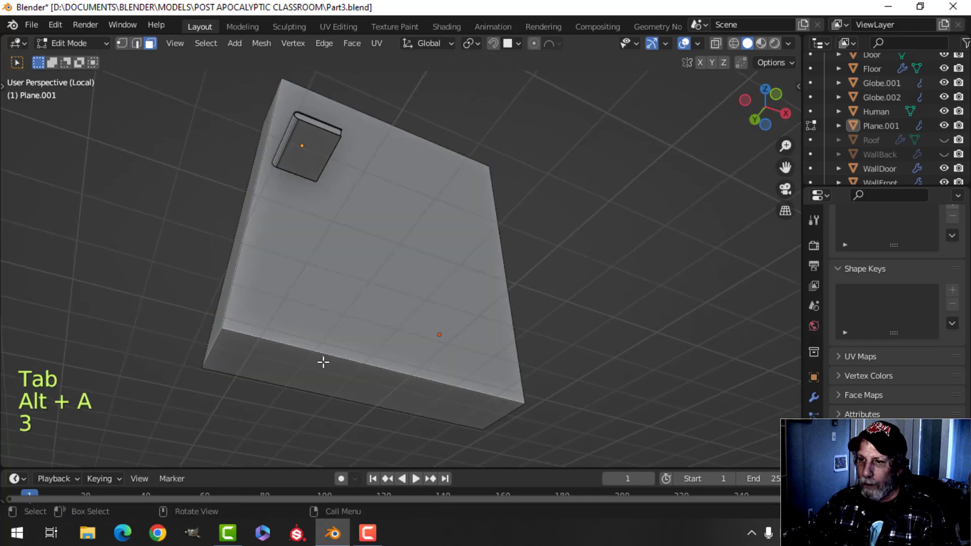
middle_drag(323, 362, 397, 416)
scroll(404, 292, down, 2)
shift+middle_drag(403, 293, 398, 355)
drag(381, 337, 380, 142)
Raise the bottom face about another 0.81' to leave a thin top board, and return to the full scene.
scroll(405, 191, up, 3)
shift+middle_drag(405, 190, 404, 259)
drag(380, 218, 378, 171)
middle_drag(403, 260, 499, 256)
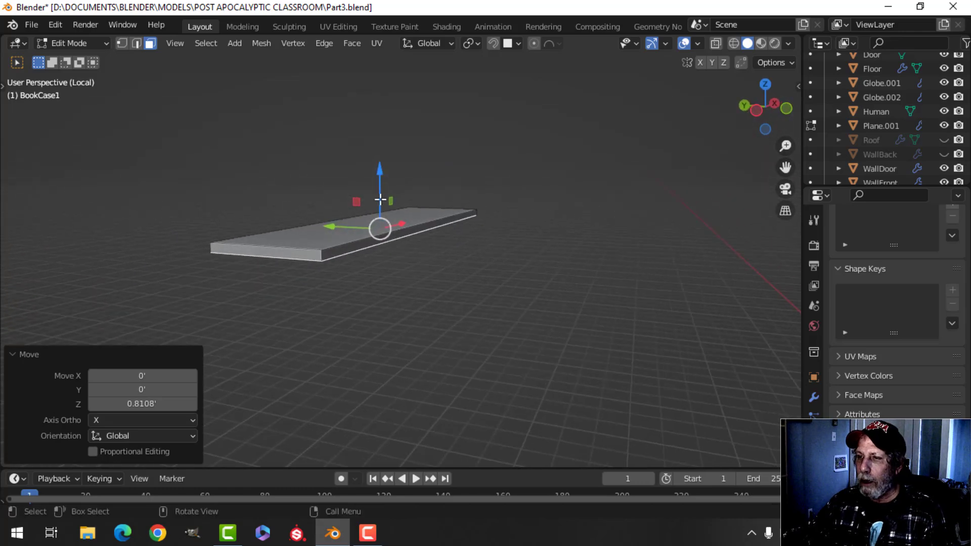
key(Tab)
key(slash)
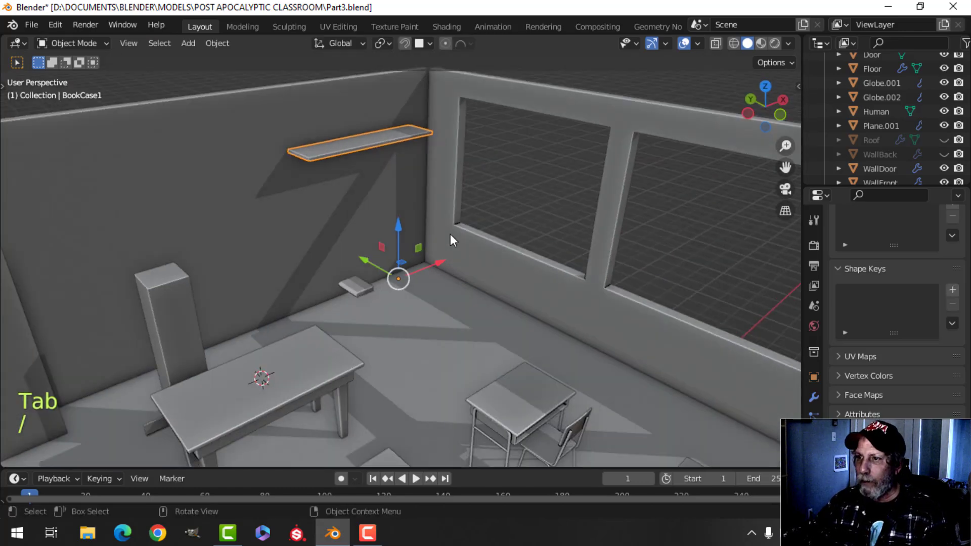
Examine the bookcase's top board from below and above for its thickness and position against the wall.
shift+middle_drag(421, 223, 435, 280)
scroll(382, 273, up, 3)
scroll(308, 270, up, 2)
shift+middle_drag(307, 270, 407, 298)
key(Tab)
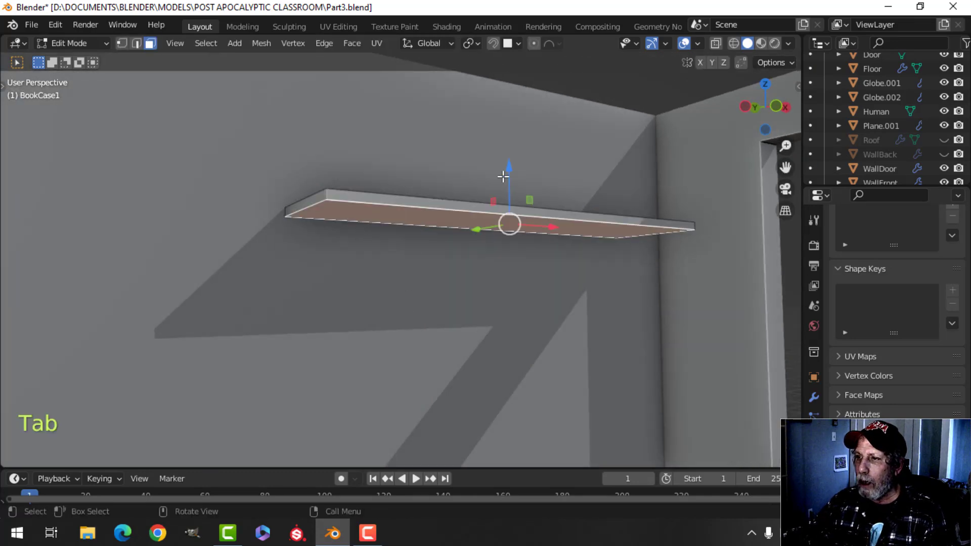
key(Tab)
middle_drag(505, 230, 462, 287)
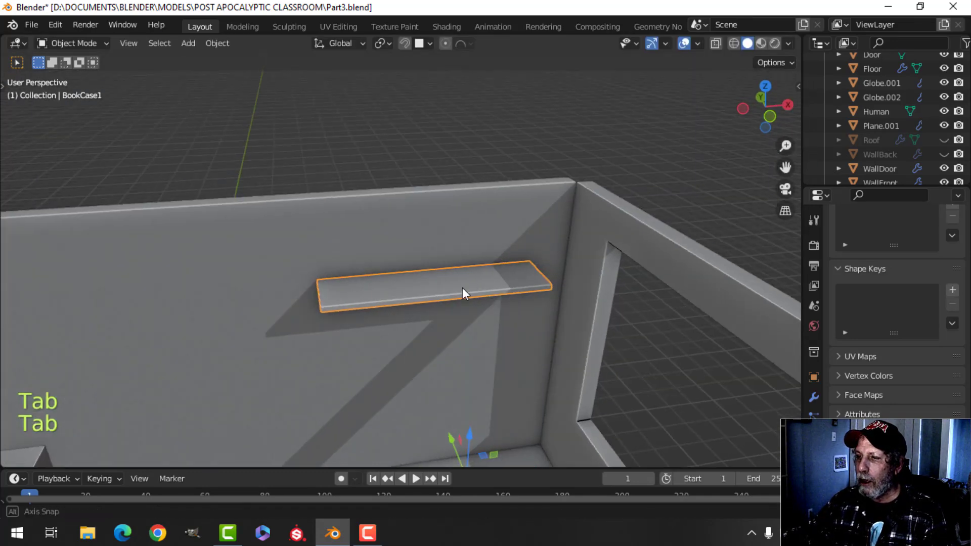
scroll(527, 316, up, 2)
key(alt+a)
scroll(526, 317, down, 3)
middle_drag(514, 329, 485, 245)
Lower the bookcase's entire top board mesh slightly along Z and leave mesh editing.
click(420, 191)
key(Tab)
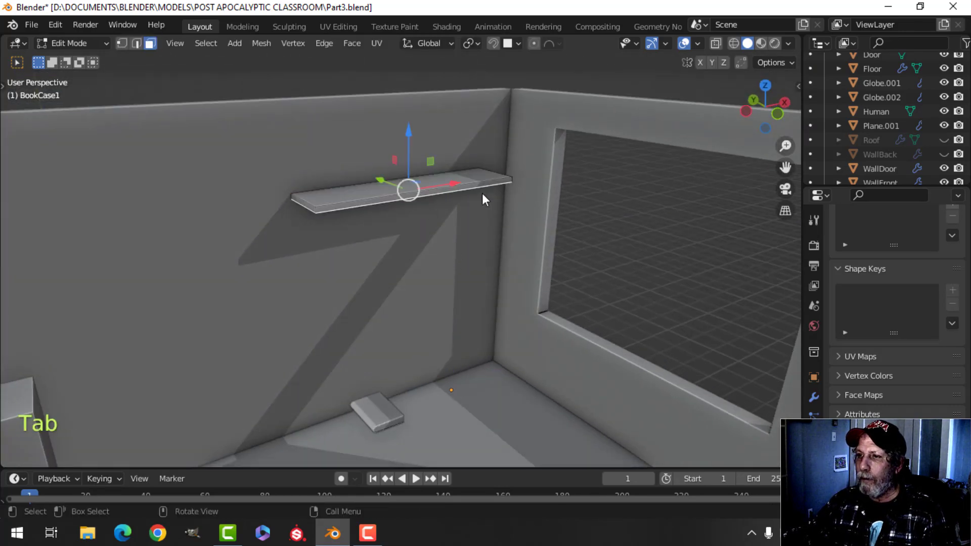
key(a)
drag(410, 133, 412, 164)
key(Tab)
Duplicate the top board in place within the BookCase1 mesh and rotate the copy 90° about Y.
scroll(425, 245, down, 2)
middle_drag(514, 226, 444, 250)
scroll(402, 247, up, 2)
key(Tab)
key(a)
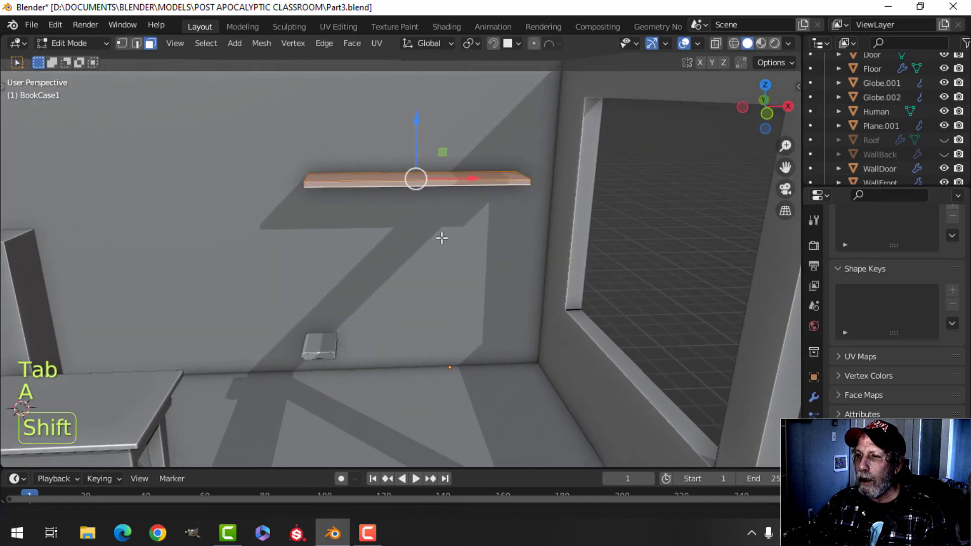
key(shift+d)
middle_drag(474, 246, 475, 251)
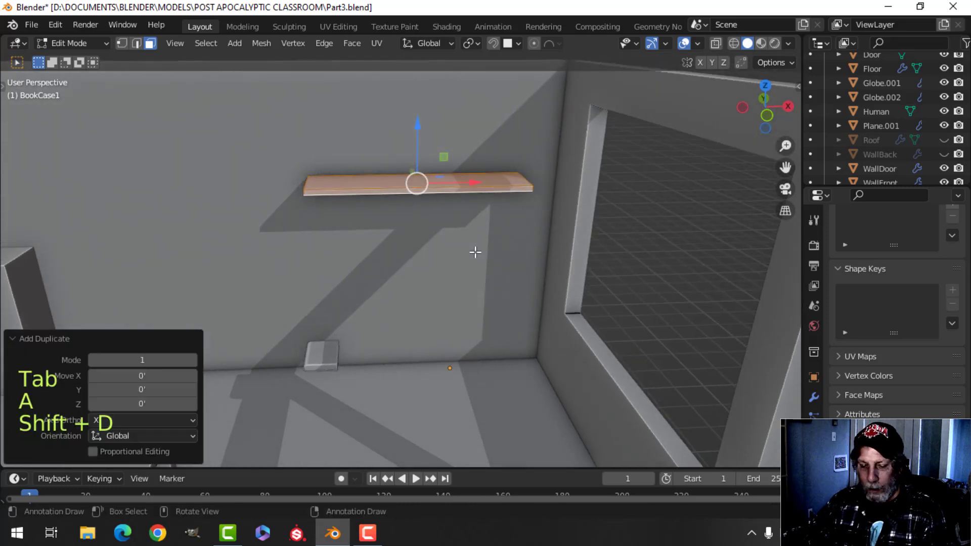
key(r)
key(y)
key(9)
key(0)
key(Return)
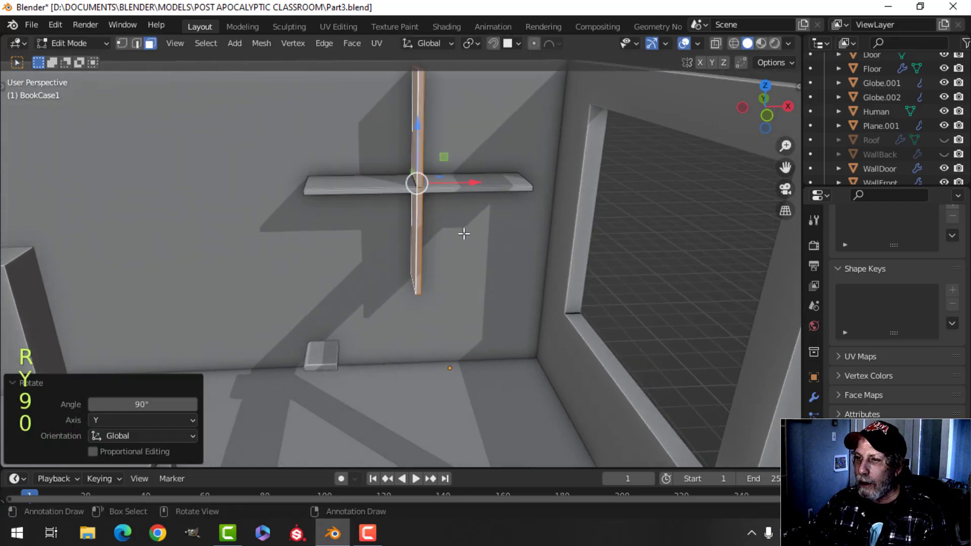
Move the upright copy about -3.02' along X to the board's end and about -3.26' along Z below it.
scroll(464, 233, down, 2)
key(g)
key(x)
click(381, 211)
shift+middle_drag(380, 212, 424, 246)
scroll(416, 265, up, 2)
key(g)
key(z)
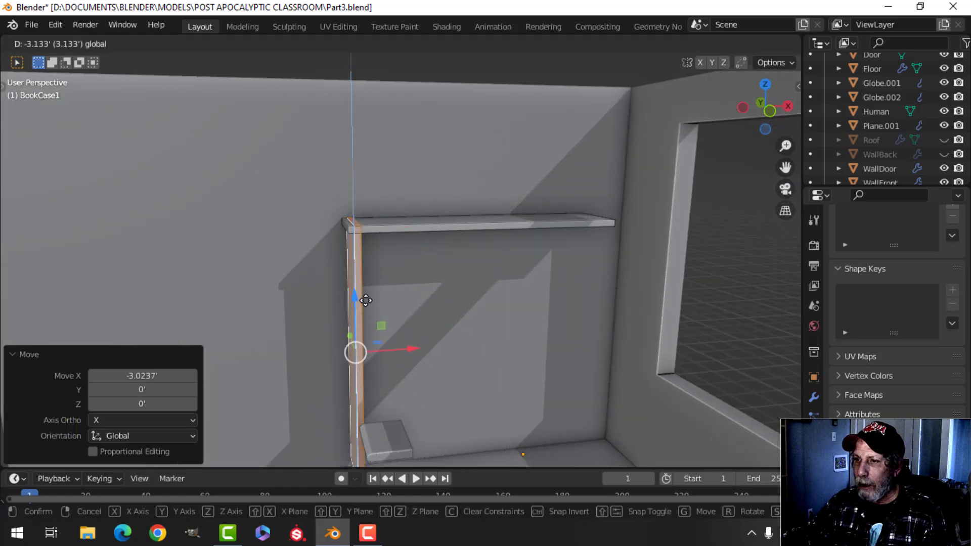
click(365, 306)
Nudge the side panel about -0.13' along X and adjust its height to meet the top board's underside, then leave mesh editing.
scroll(403, 297, up, 2)
shift+middle_drag(388, 345, 403, 278)
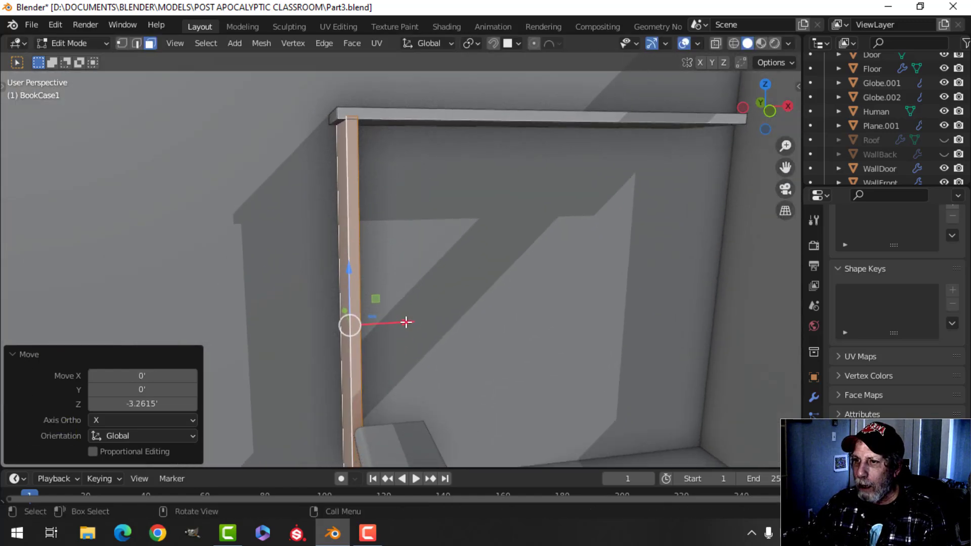
drag(406, 322, 406, 323)
drag(351, 276, 334, 120)
middle_drag(359, 161, 430, 230)
scroll(404, 214, up, 2)
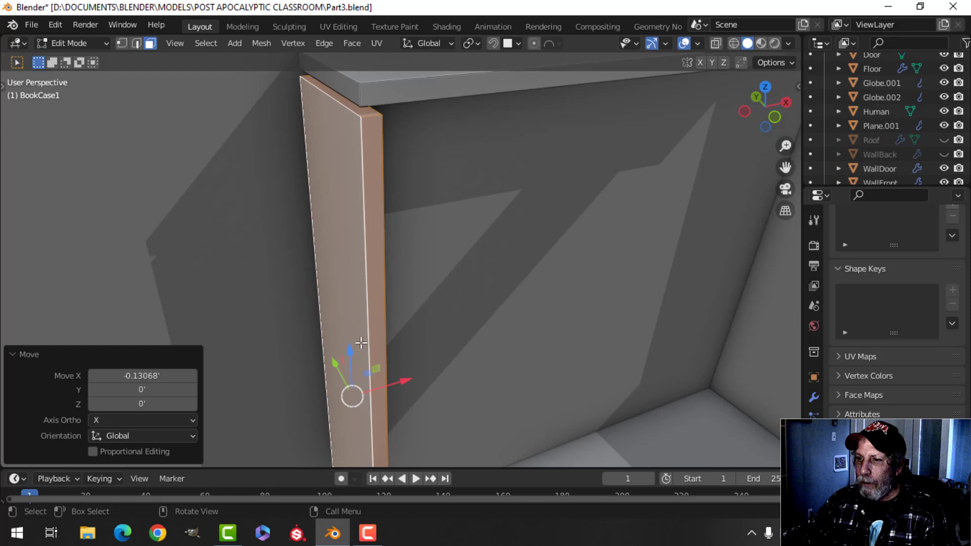
drag(352, 345, 353, 345)
key(Tab)
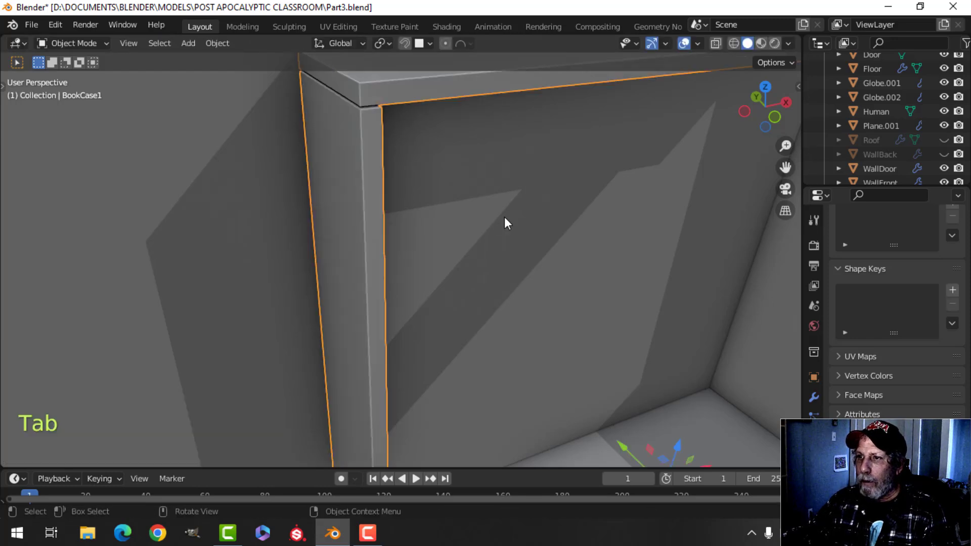
Add a Bevel modifier with 2 segments to BookCase1.
scroll(506, 219, down, 4)
key(alt+a)
middle_drag(506, 220, 476, 219)
click(445, 178)
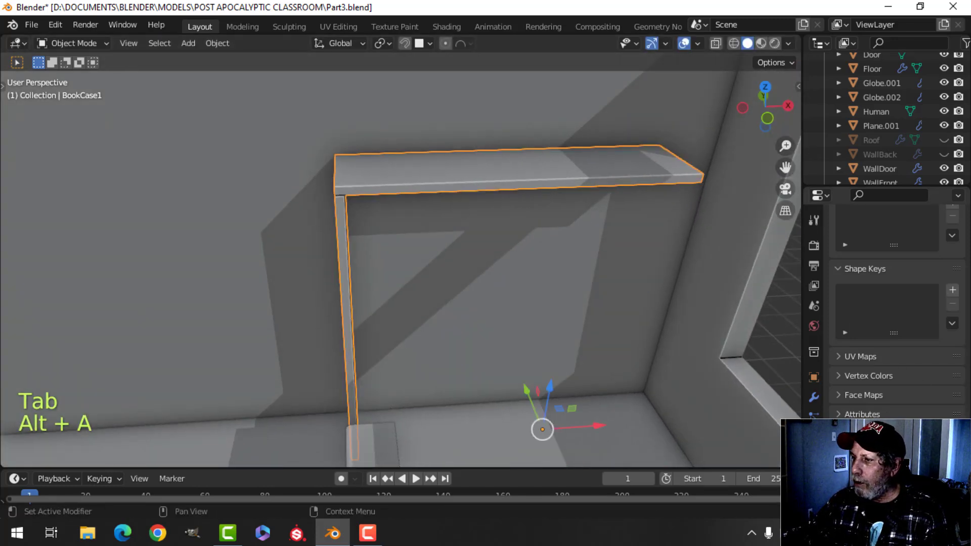
click(814, 398)
click(867, 244)
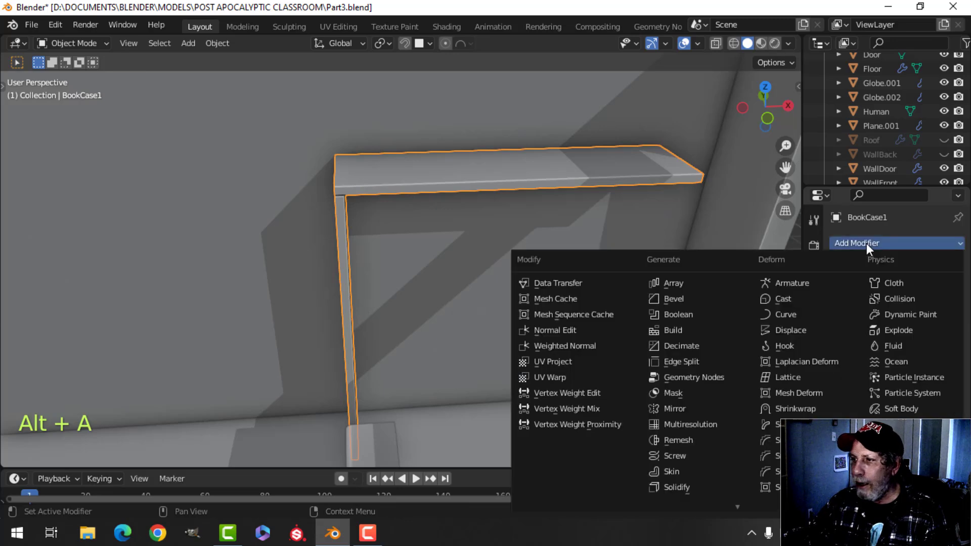
click(687, 300)
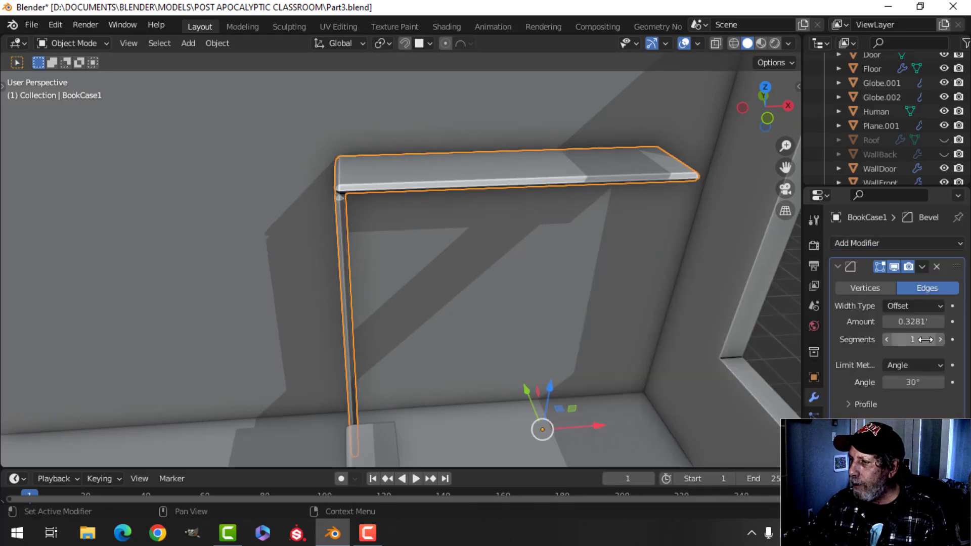
text(2)
key(Return)
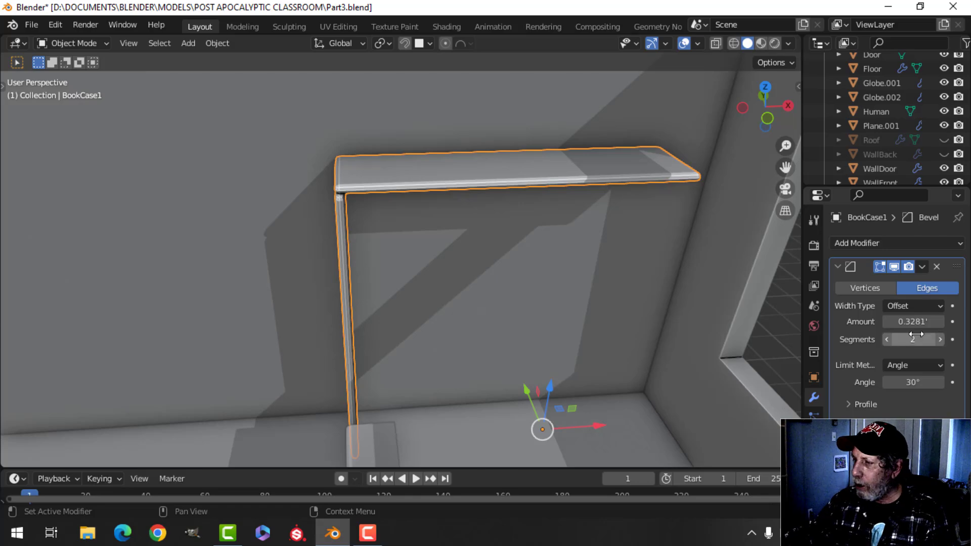
Set the bookcase's bevel amount to 0.01' and deselect the object.
text(0.0)
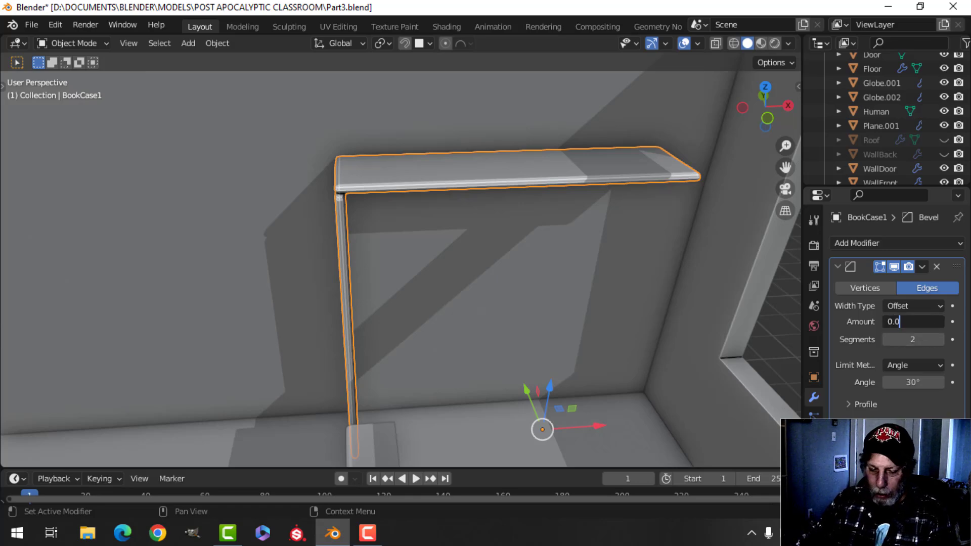
text(1)
key(Return)
key(alt+a)
middle_drag(472, 254, 489, 268)
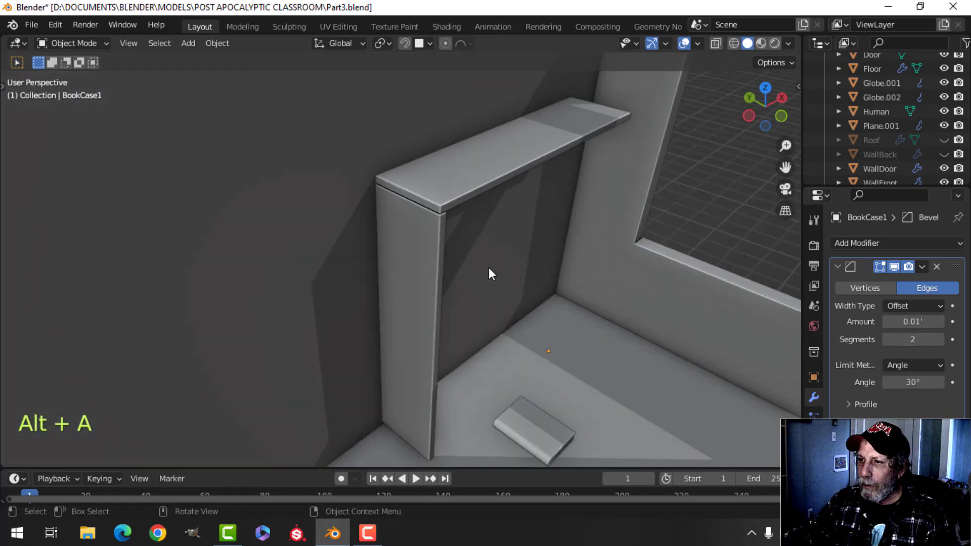
Separate the upright side panel from the bookcase's top board into its own object.
scroll(466, 234, up, 4)
middle_drag(545, 205, 486, 261)
key(Tab)
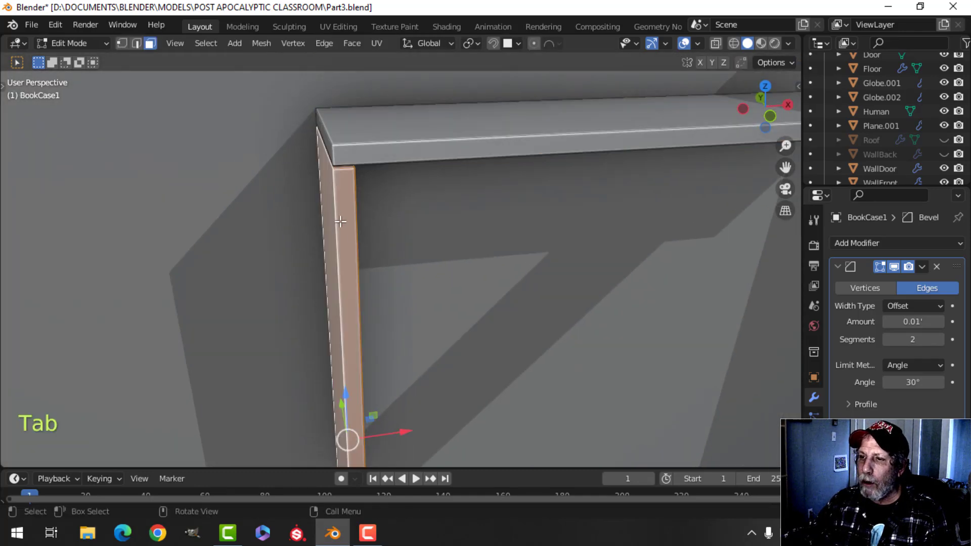
key(p)
key(Tab)
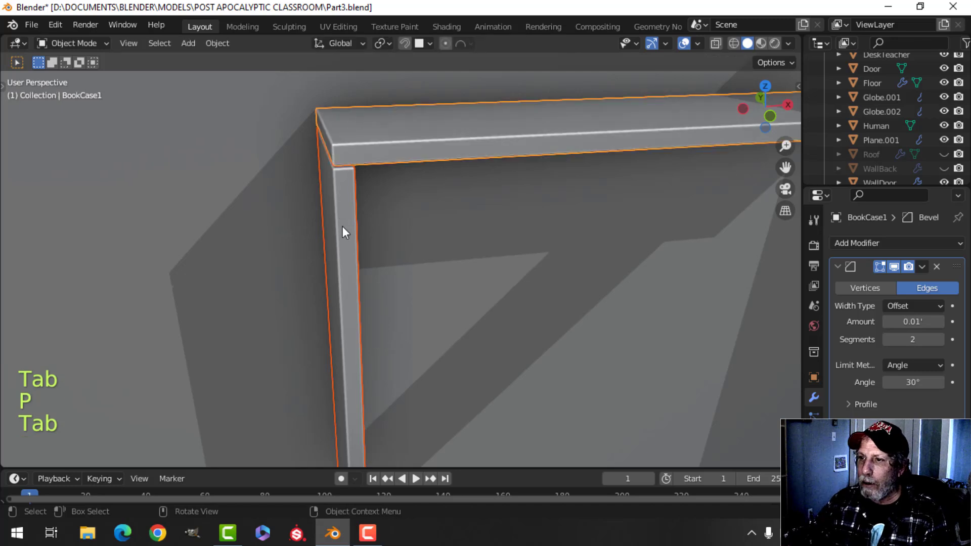
key(alt+a)
middle_drag(342, 226, 396, 232)
click(396, 233)
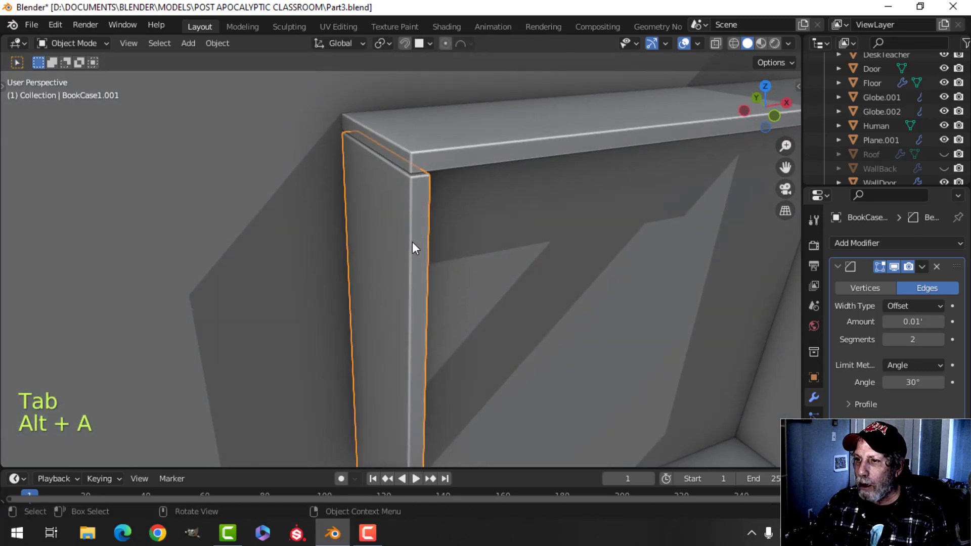
key(Tab)
key(a)
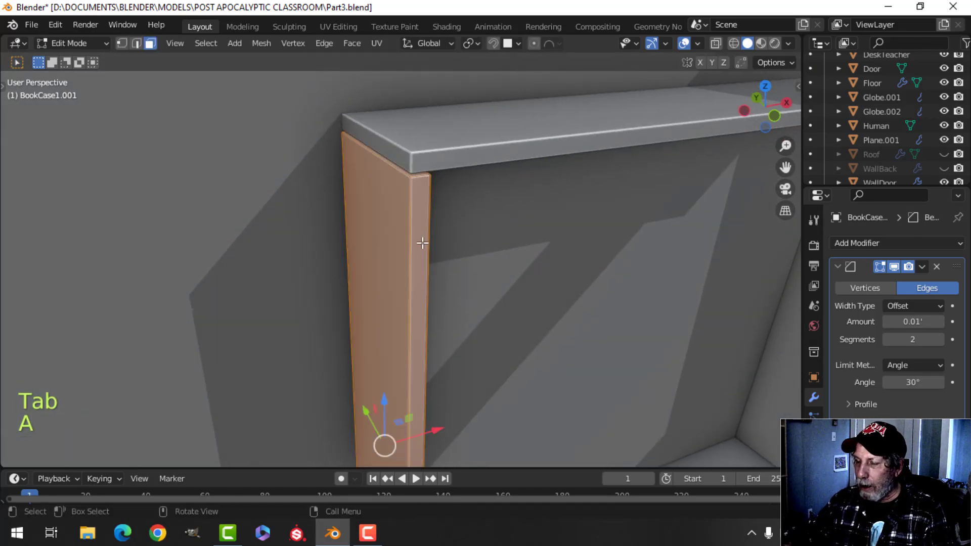
key(Tab)
scroll(508, 271, down, 4)
shift+middle_drag(508, 271, 464, 217)
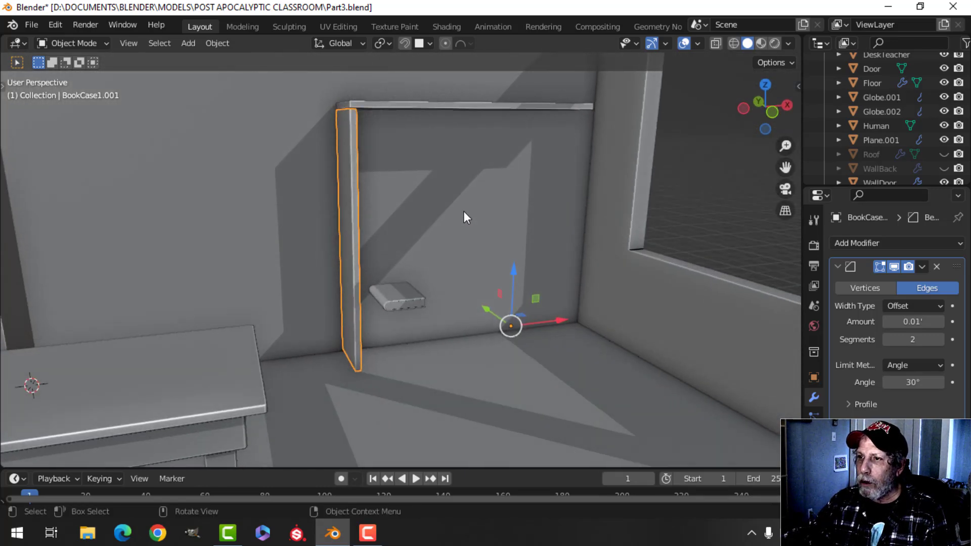
shift+click(443, 108)
middle_drag(456, 171, 402, 224)
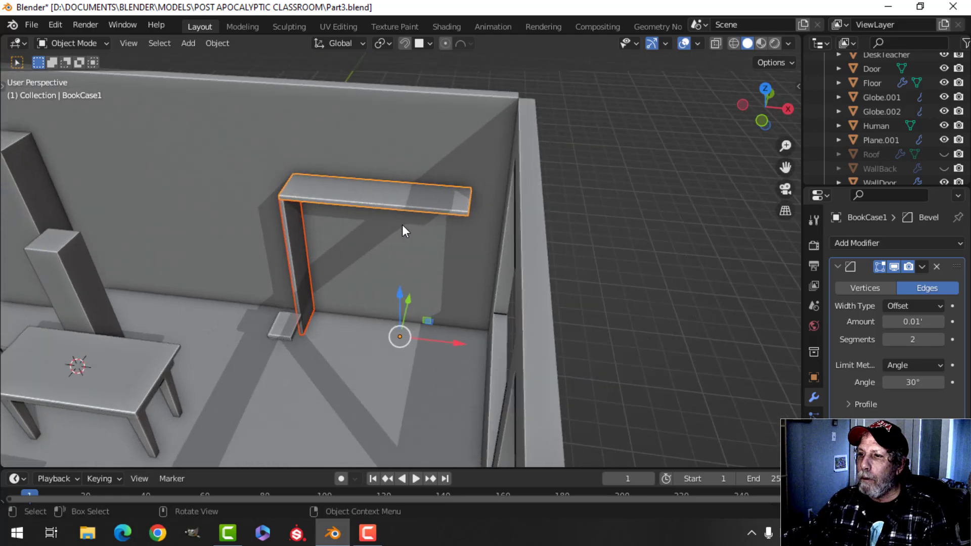
key(Tab)
key(Tab)
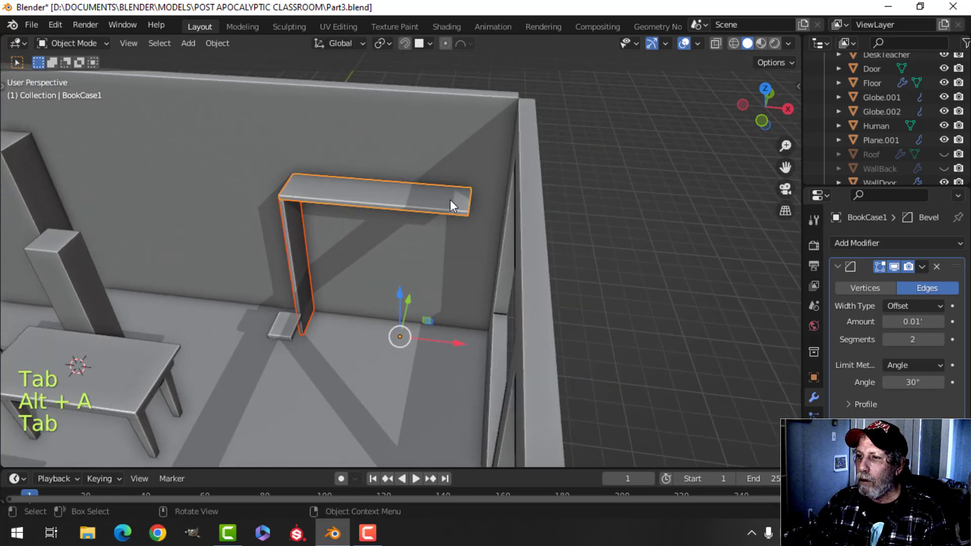
click(450, 199)
key(Tab)
key(Tab)
Shorten the top board by moving its window-side end face about -0.70' along X.
click(449, 201)
key(Tab)
mouse_move(449, 202)
shift+middle_down()
mouse_move(441, 223)
mouse_move(451, 228)
shift+middle_up()
key(z)
click(372, 219)
key(b)
drag(414, 154, 456, 254)
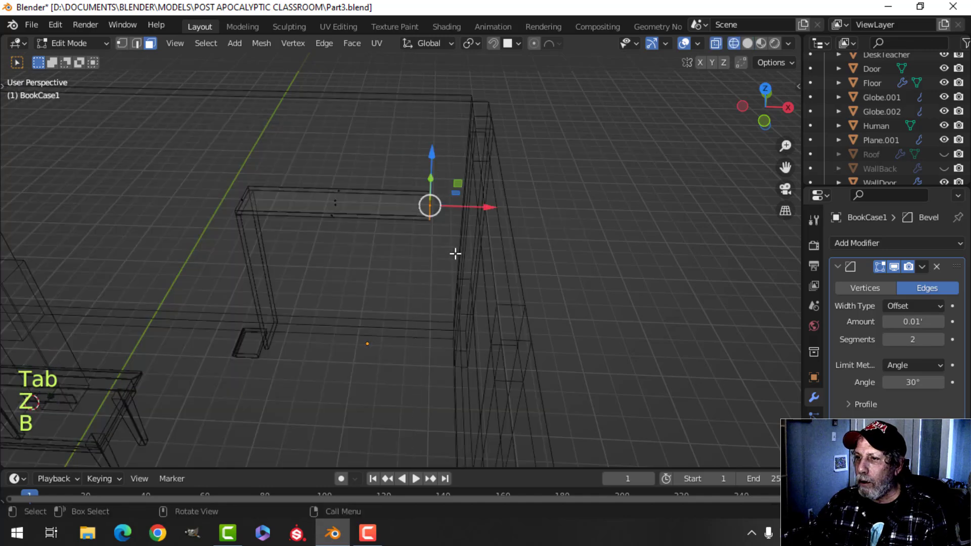
drag(488, 208, 467, 210)
key(z)
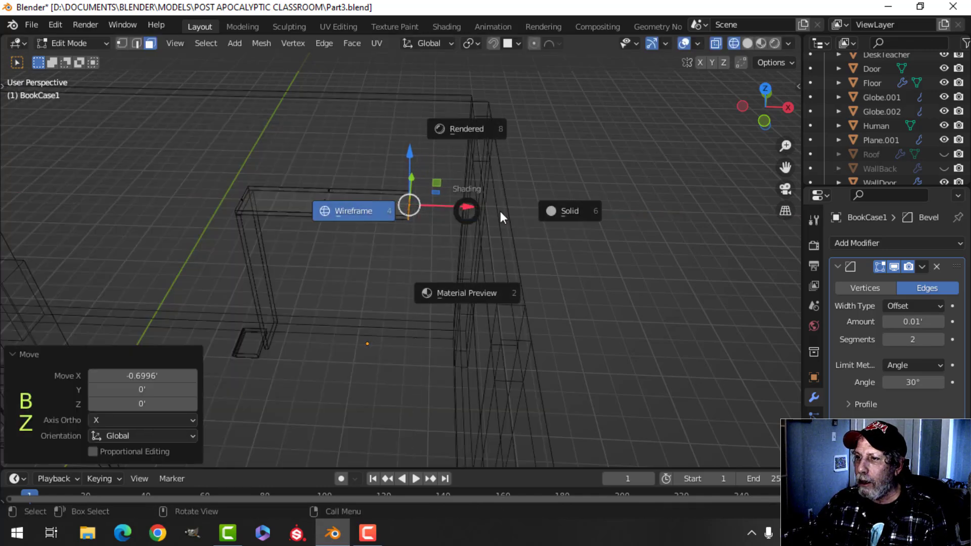
click(464, 128)
key(Tab)
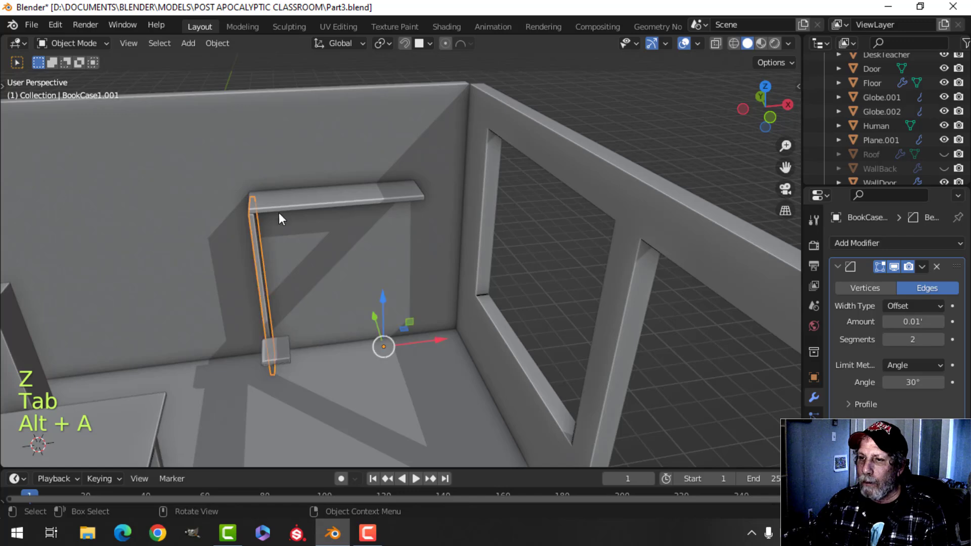
Isolate the two bookcase boards and raise the side panel about 0.013' along Z against the top board's underside.
key(slash)
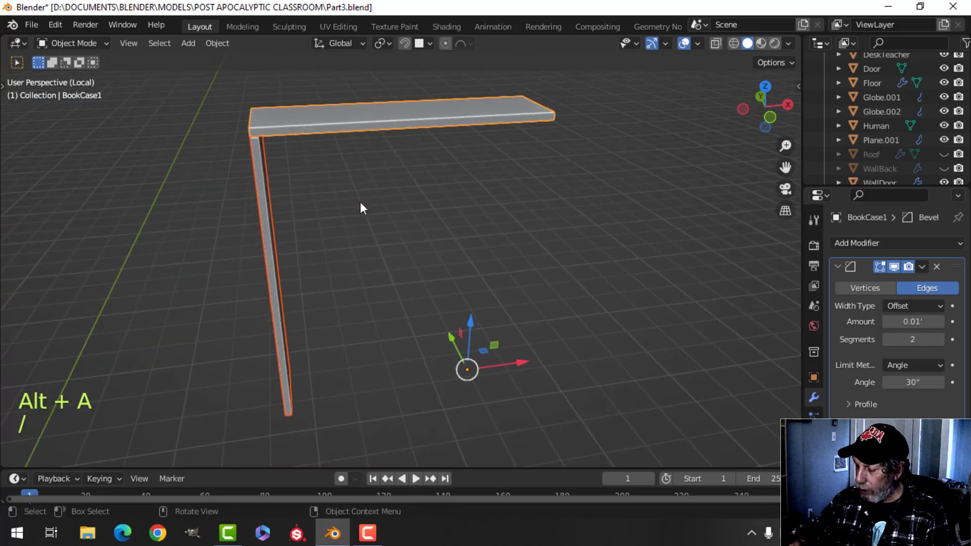
key(KP_1)
key(alt+a)
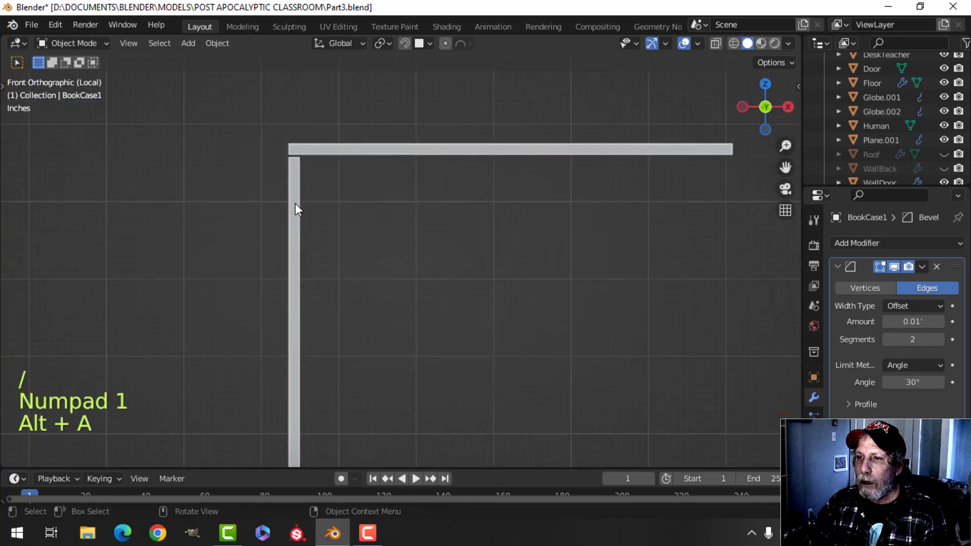
click(296, 202)
middle_drag(297, 202, 410, 314)
key(KP_1)
key(g)
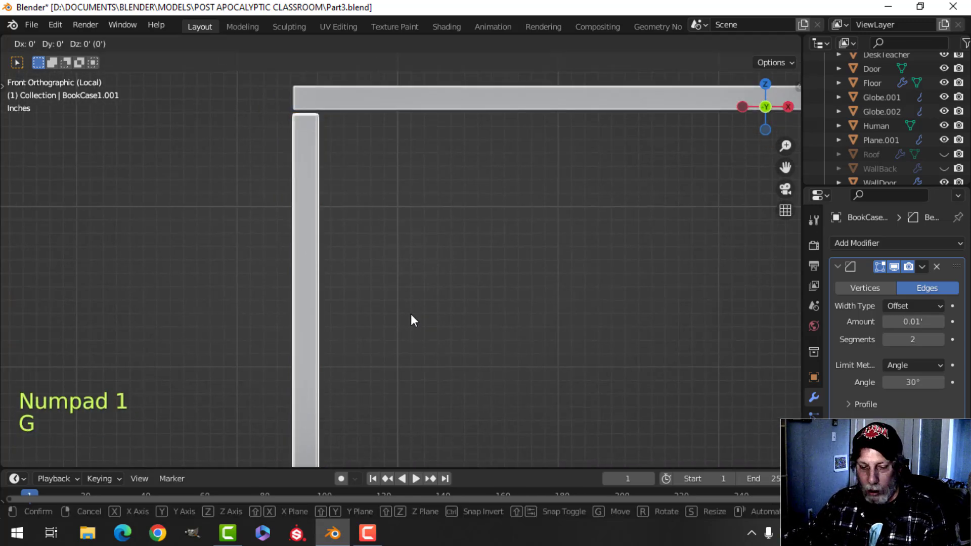
key(z)
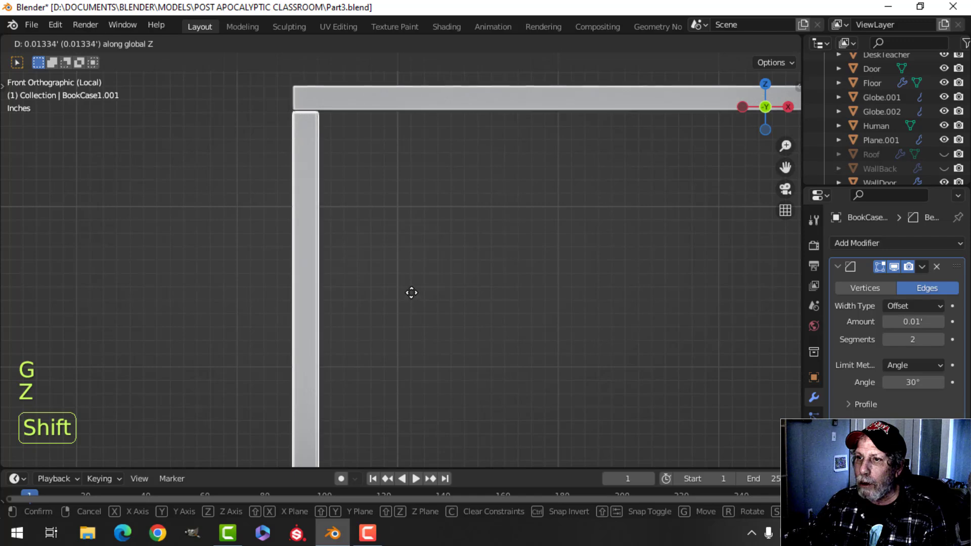
shift+click(411, 293)
Place the 3D cursor at the centre of the top board's geometry.
scroll(425, 294, down, 3)
shift+middle_drag(497, 298, 377, 289)
scroll(407, 265, down, 3)
shift+middle_drag(460, 228, 412, 240)
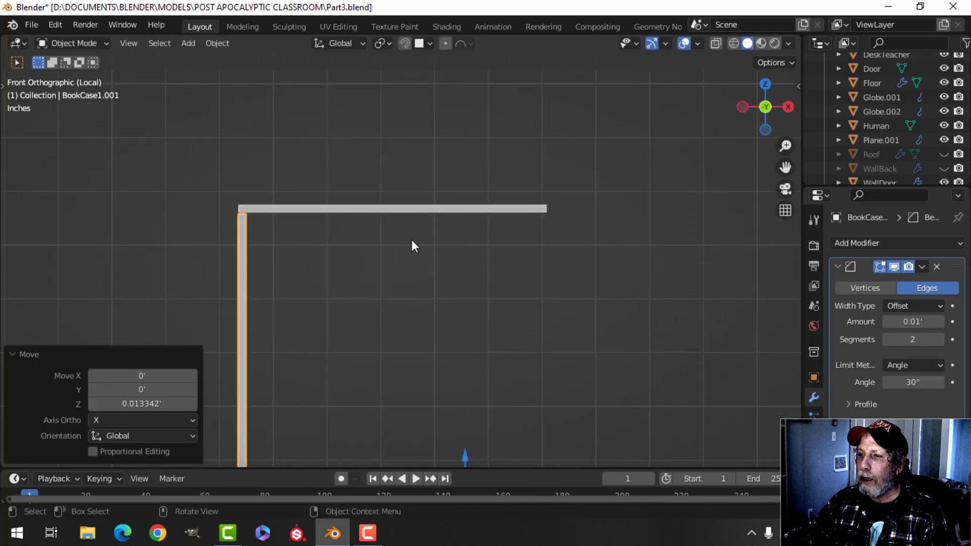
click(425, 209)
key(Tab)
key(a)
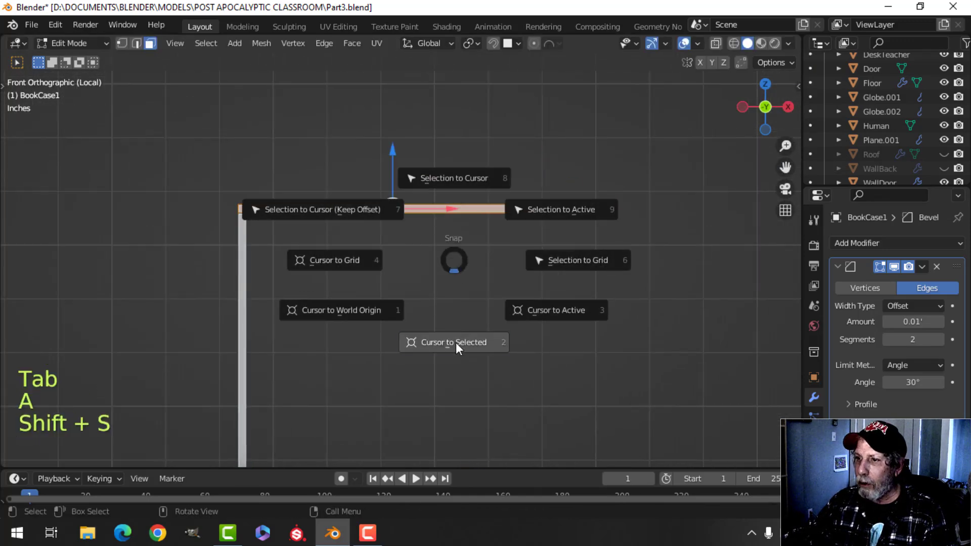
click(454, 341)
key(Tab)
Set the side panel's origin to the 3D cursor and add a Mirror modifier to create the opposite side.
click(242, 262)
click(215, 44)
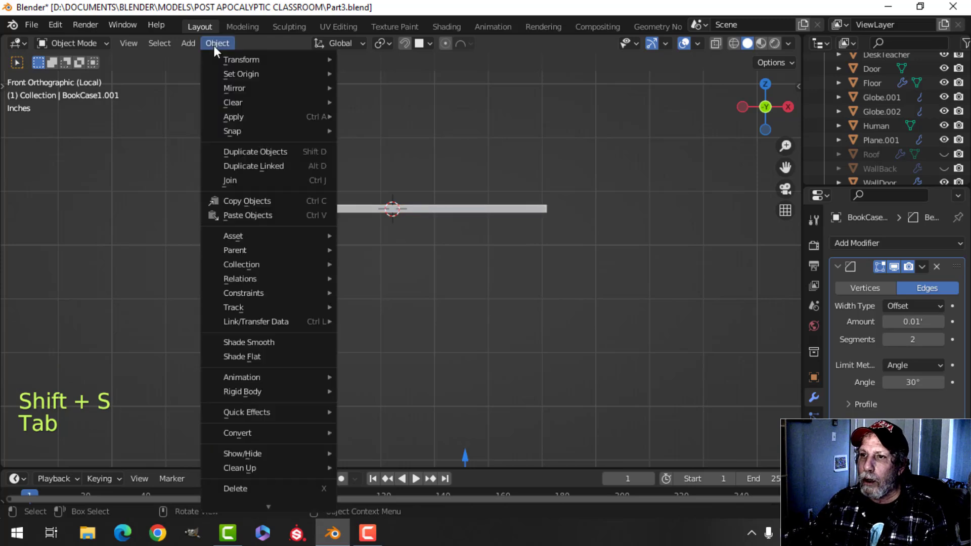
mouse_move(239, 74)
click(389, 105)
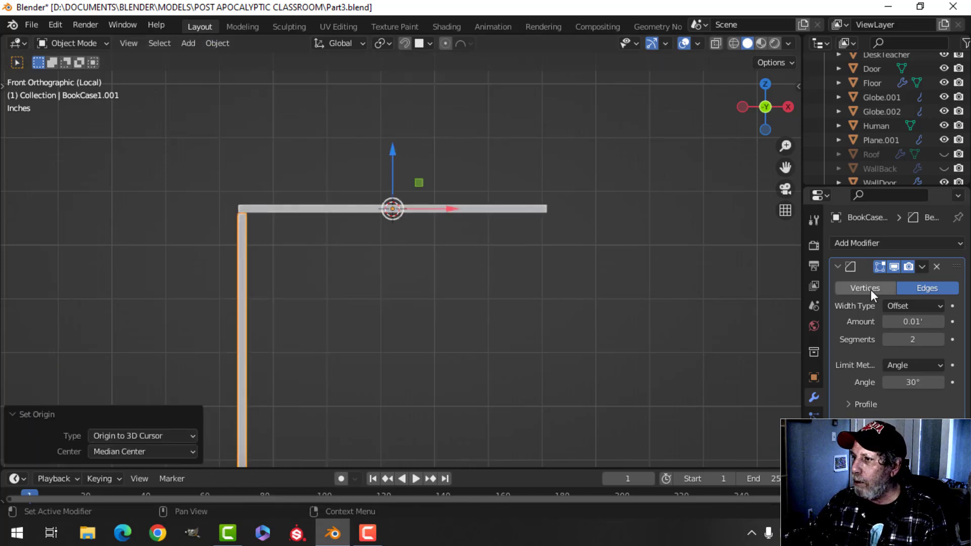
click(864, 244)
click(682, 409)
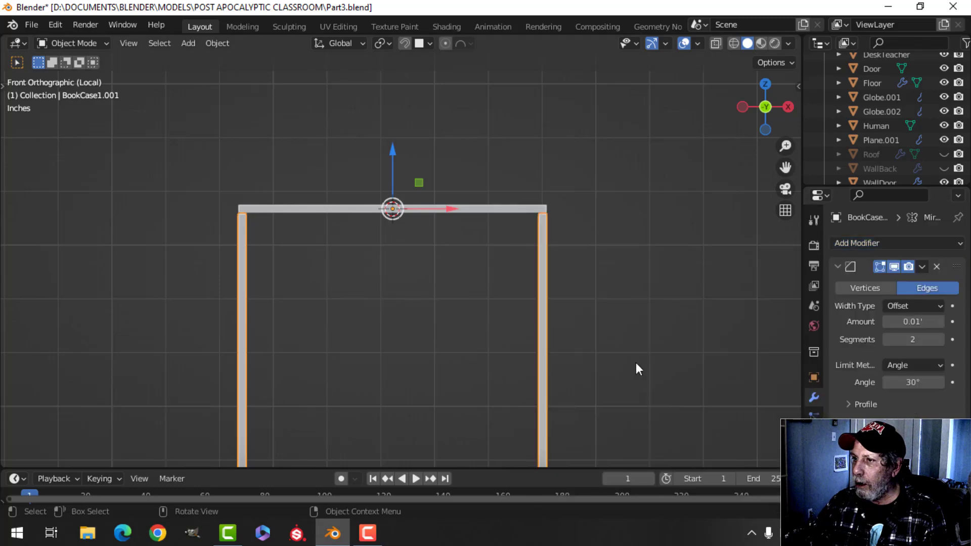
Duplicate the top board and move the copy about -6.72' along Z below the side panels.
scroll(444, 303, down, 2)
middle_drag(444, 303, 443, 240)
key(alt+a)
key(shift+d)
right_click(442, 240)
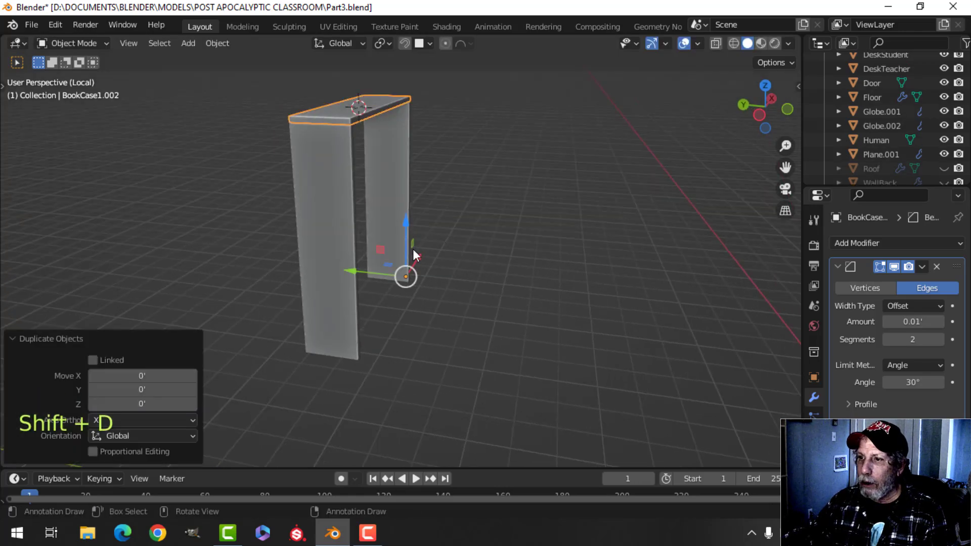
drag(407, 233, 439, 393)
Raise the bottom board about 0.1' along Z to meet the lower ends of the side panels.
key(KP_1)
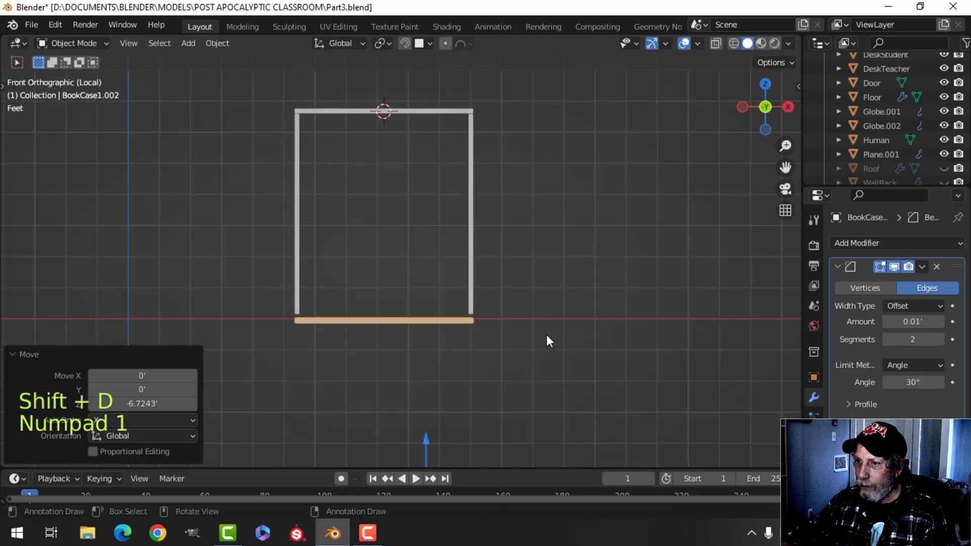
scroll(533, 340, up, 4)
shift+middle_drag(383, 360, 430, 275)
scroll(412, 227, up, 2)
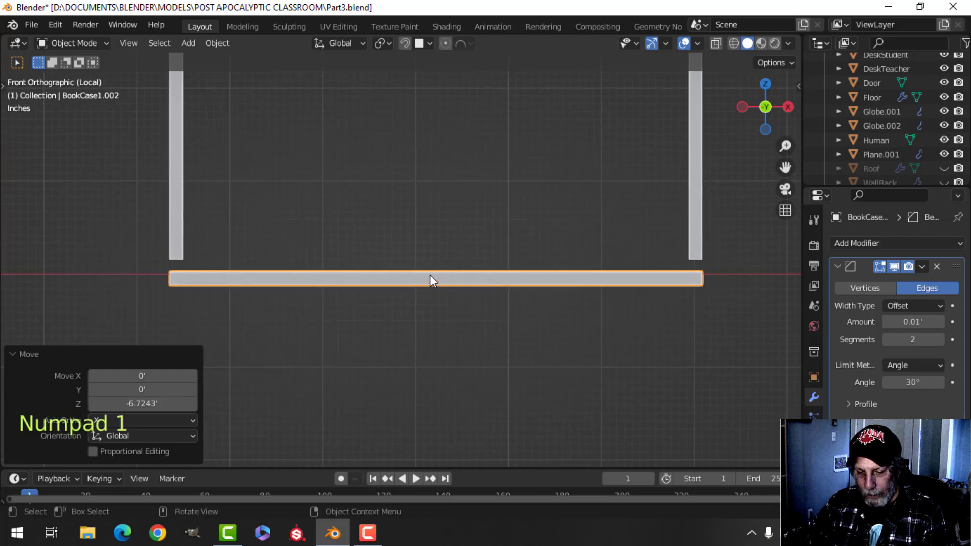
key(g)
key(z)
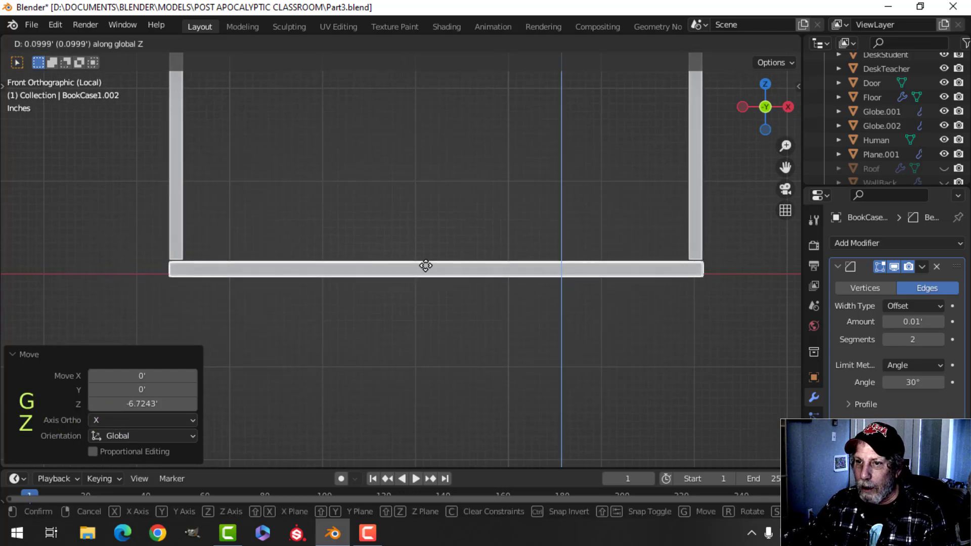
click(425, 266)
key(alt+a)
Duplicate the top board's mesh in place and rotate the copy 90° around X.
scroll(434, 187, down, 3)
middle_drag(438, 166, 408, 266)
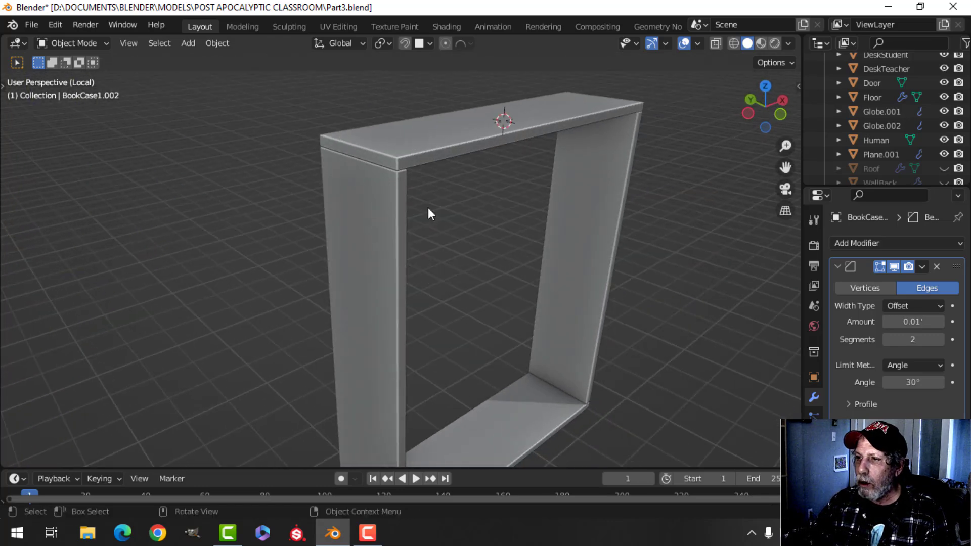
middle_drag(475, 254, 442, 262)
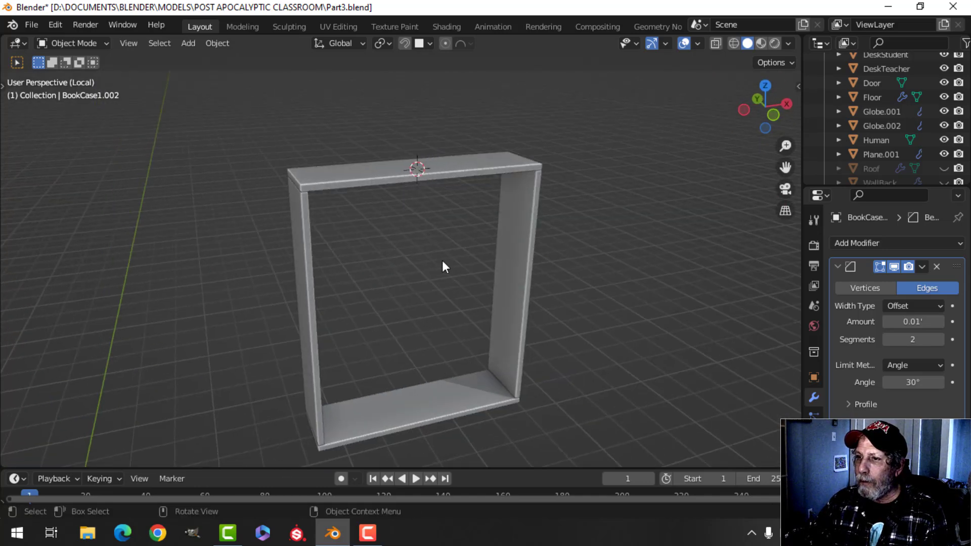
middle_drag(435, 222, 540, 260)
key(Tab)
key(a)
key(shift+d)
right_click(542, 258)
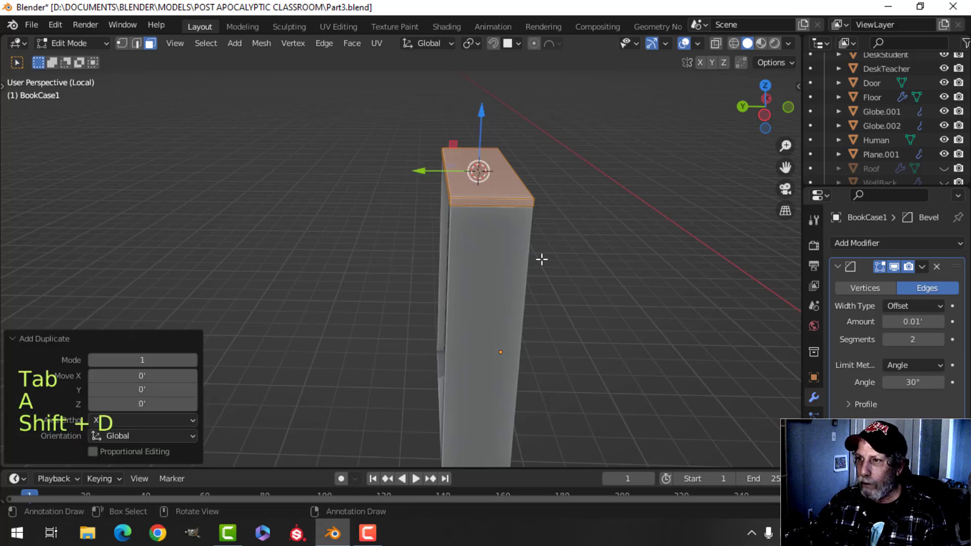
key(r)
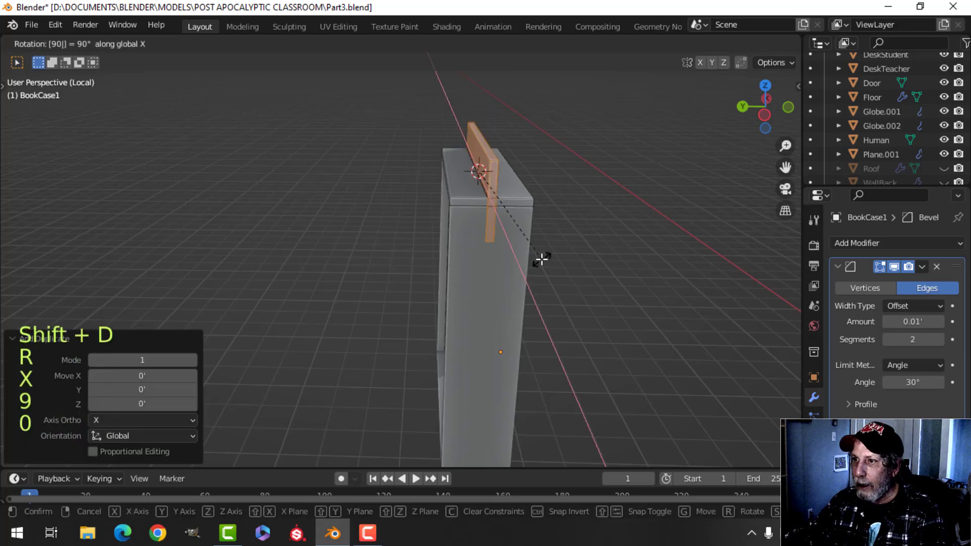
click(541, 259)
Move the rotated copy along Y to the bookcase's back and separate it into its own object.
drag(421, 172, 391, 185)
key(p)
click(520, 184)
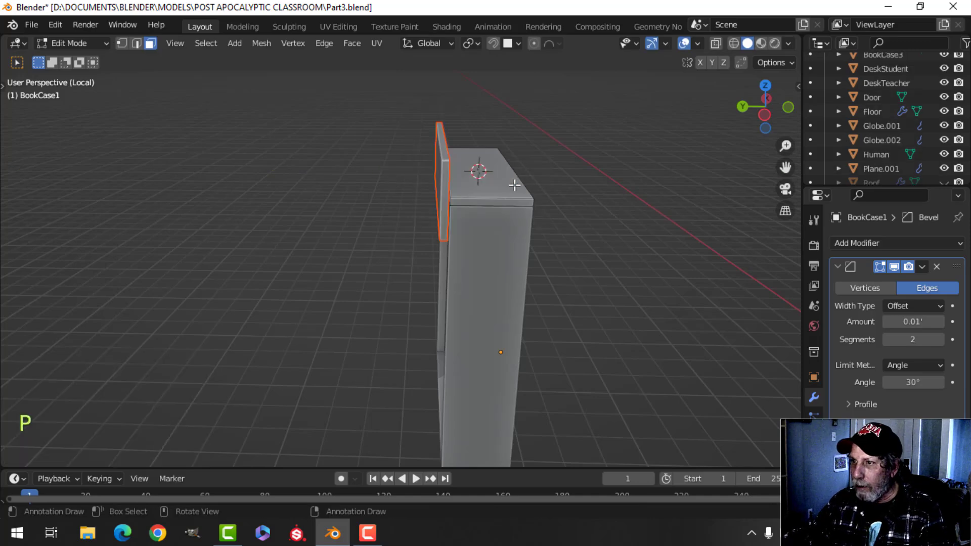
key(Tab)
Nudge a face of the new back panel slightly along Y toward the bookcase.
click(441, 174)
key(Tab)
shift+middle_drag(457, 205, 499, 247)
click(460, 219)
scroll(499, 247, up, 1)
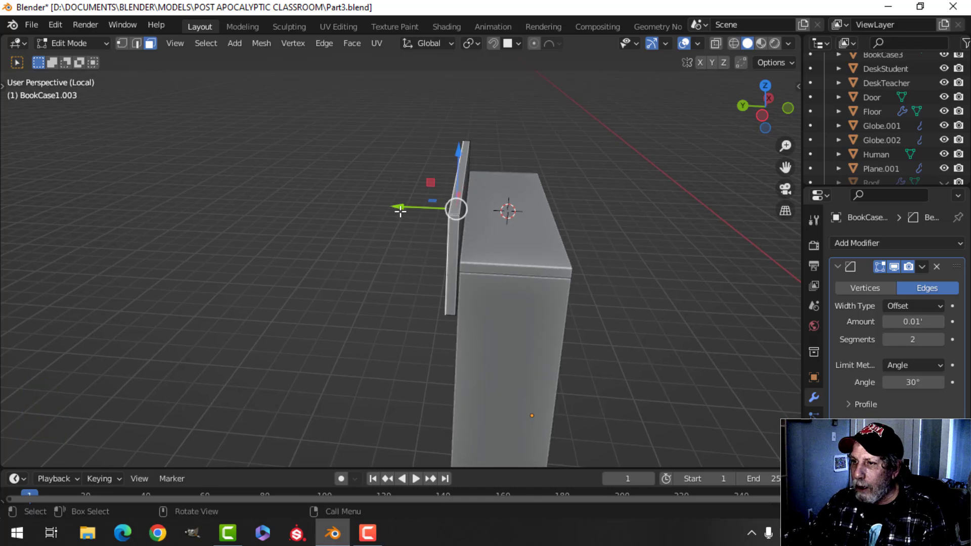
drag(399, 208, 403, 207)
Lower the whole back panel about 0.72' to align with the top board and shift it along Y against the boards.
key(a)
middle_drag(497, 257, 481, 192)
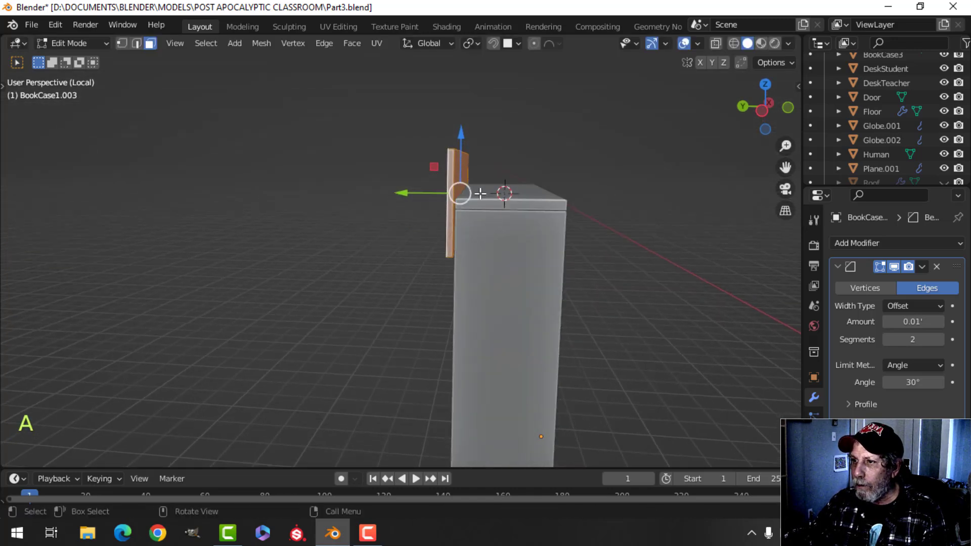
ctrl+drag(458, 133, 490, 216)
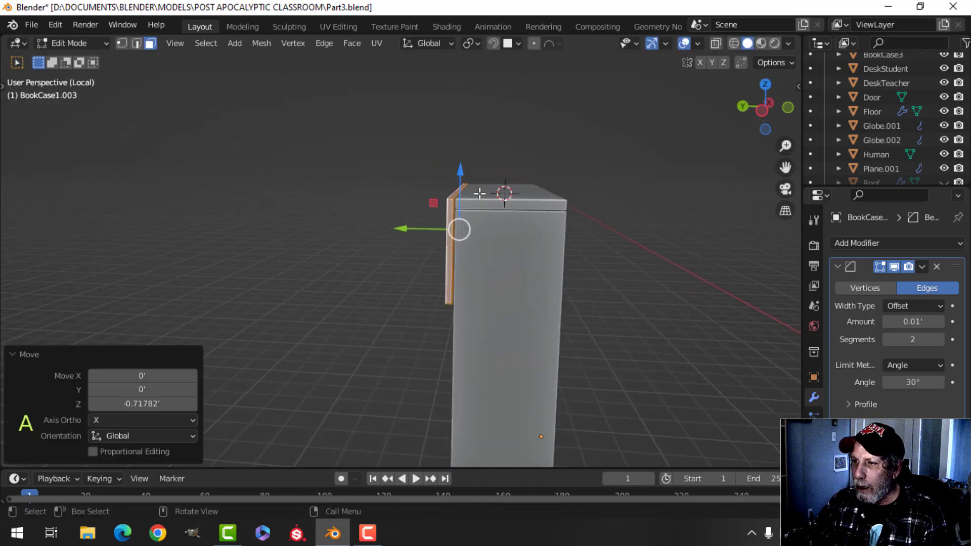
ctrl+drag(460, 171, 498, 198)
key(alt+a)
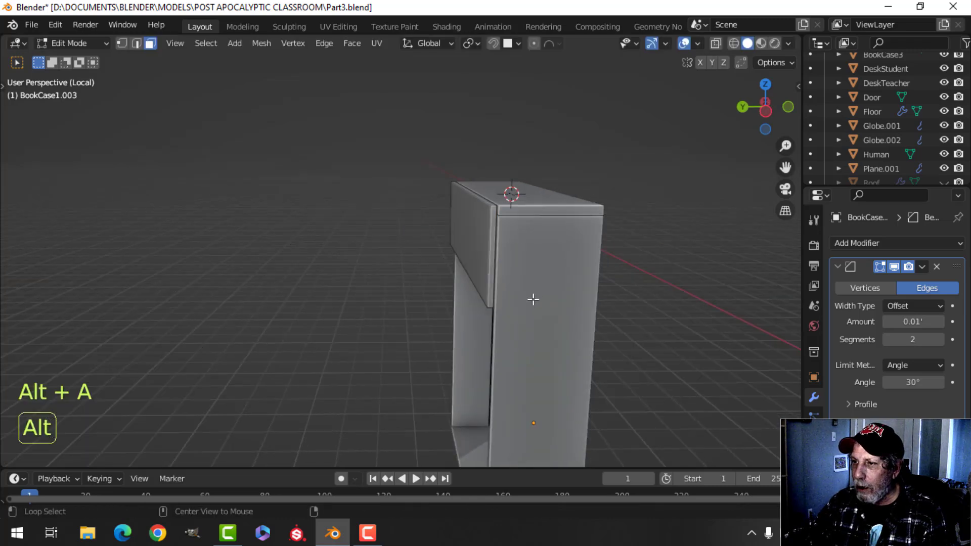
middle_drag(531, 297, 511, 287)
key(a)
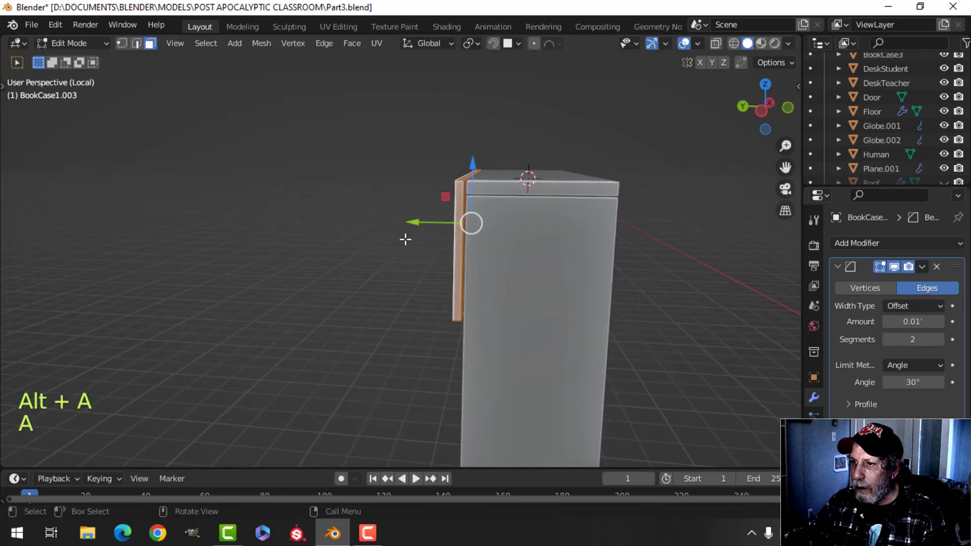
drag(412, 222, 421, 223)
Extend the back panel downward by moving its lower face along Z to near the bookcase's base.
middle_drag(421, 223, 496, 161)
key(alt+a)
click(501, 155)
scroll(510, 212, down, 3)
middle_drag(511, 216, 488, 230)
middle_drag(487, 230, 491, 239)
drag(426, 85, 484, 339)
middle_drag(535, 336, 396, 261)
key(Tab)
key(alt+a)
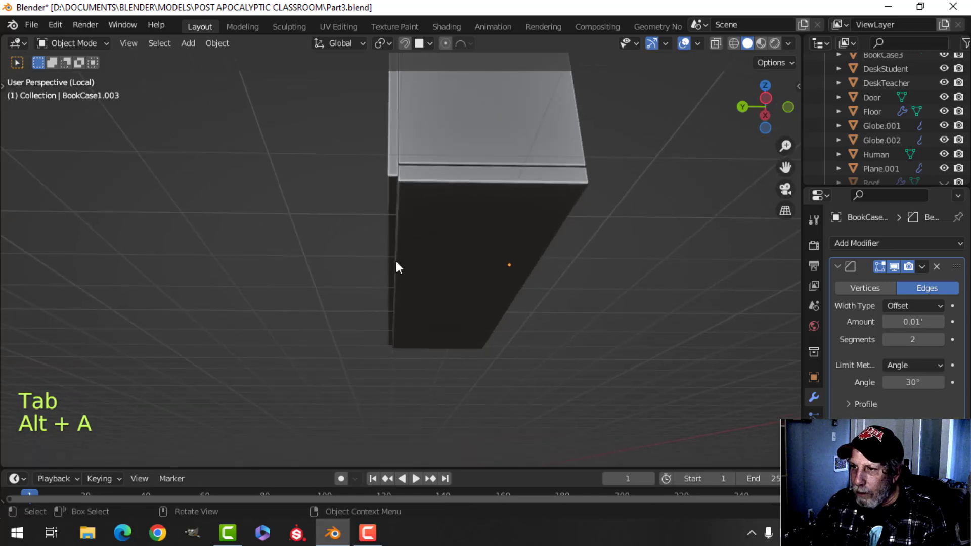
Fine-tune the back panel's lower face along Z to align it with the underside of the base board.
click(390, 179)
key(Tab)
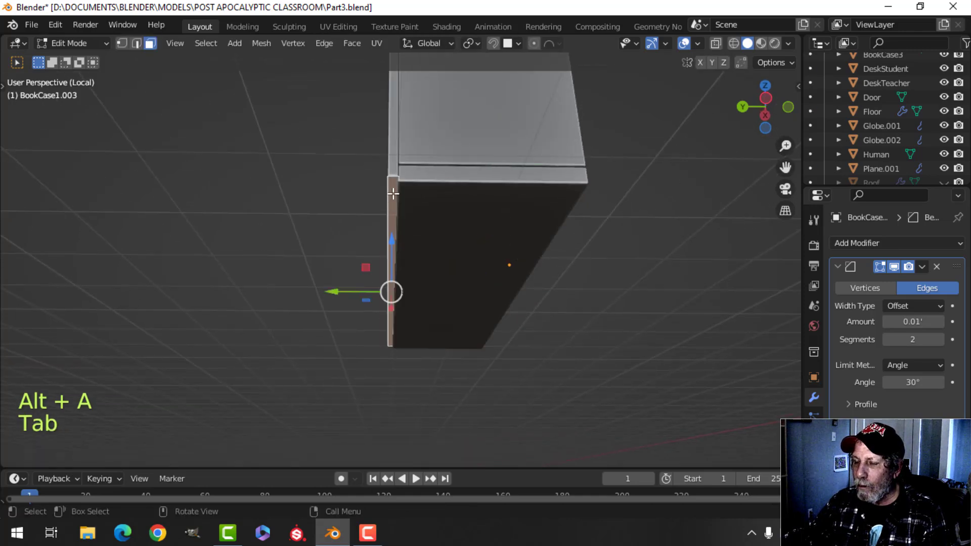
shift+middle_drag(393, 193, 429, 309)
scroll(409, 283, up, 2)
shift+middle_drag(430, 309, 383, 298)
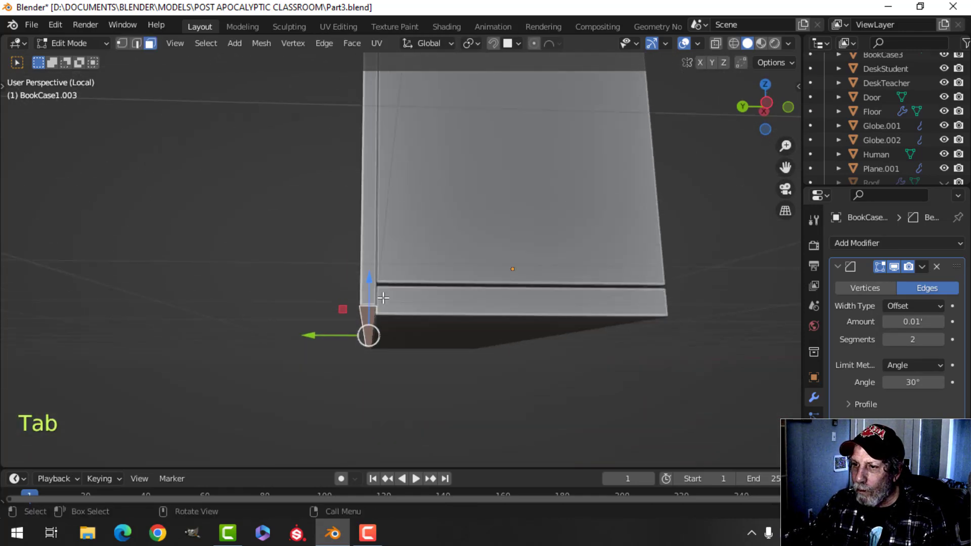
ctrl+drag(371, 282, 388, 313)
middle_drag(505, 271, 420, 309)
key(alt+a)
scroll(408, 278, down, 2)
key(Tab)
key(alt+a)
scroll(425, 248, down, 2)
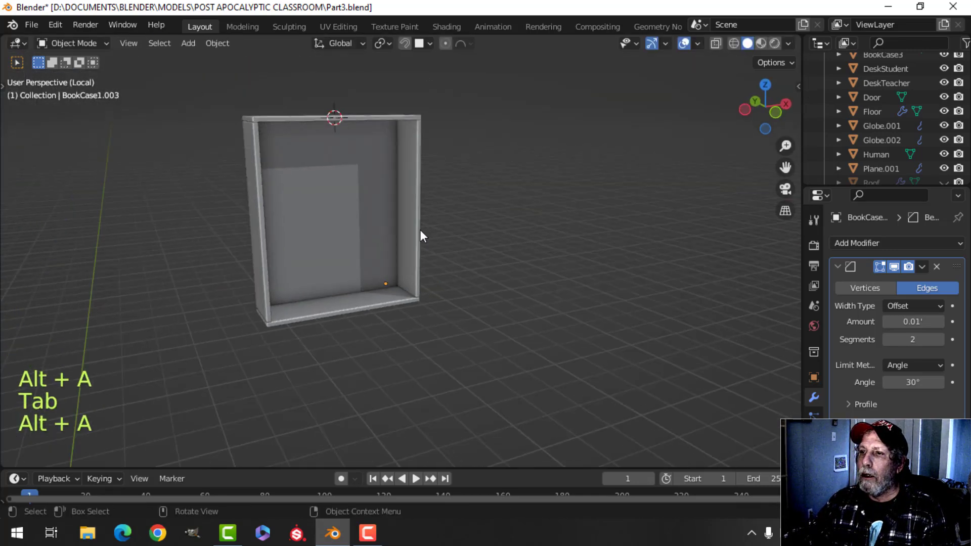
Join the bookcase's top board and base board into one object and open it in Edit Mode.
middle_drag(420, 234, 451, 267)
scroll(411, 263, up, 2)
click(451, 169)
shift+middle_drag(484, 224, 441, 212)
key(Tab)
key(a)
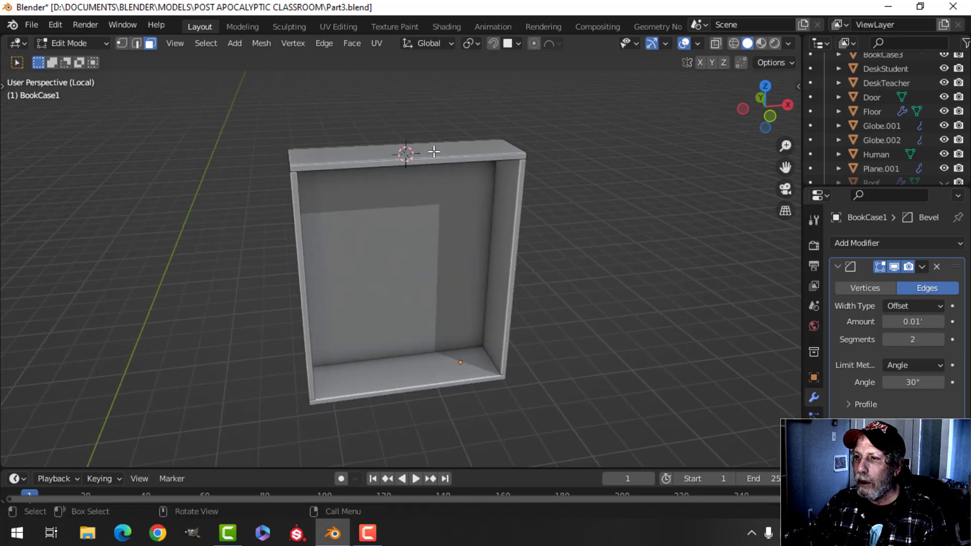
middle_drag(495, 314, 473, 193)
scroll(470, 275, up, 1)
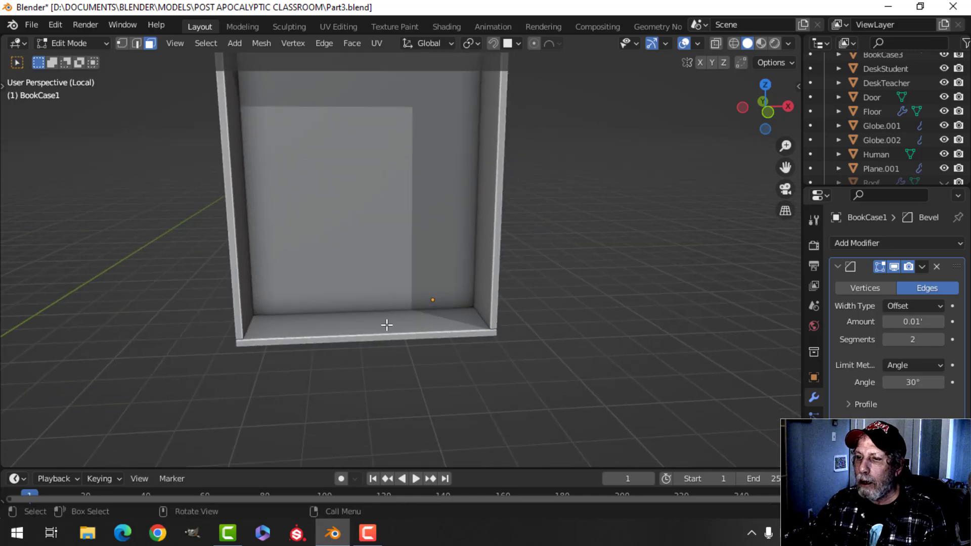
scroll(425, 301, down, 3)
key(Tab)
click(405, 302)
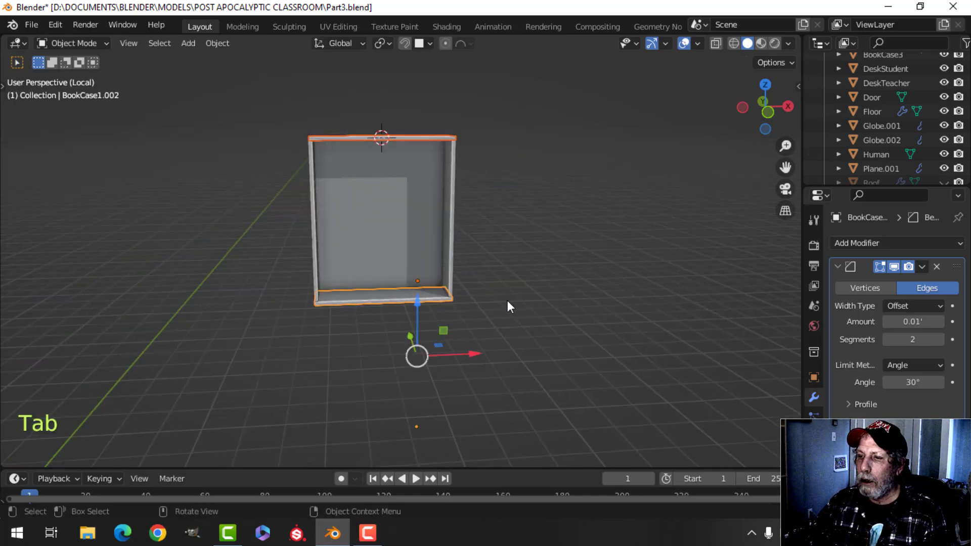
key(ctrl+j)
key(Tab)
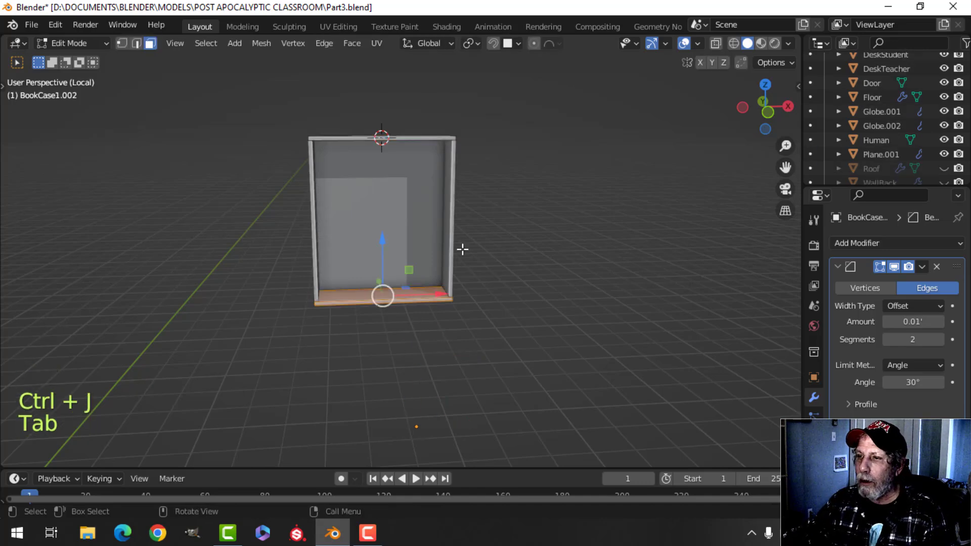
Raise the upper faces of the base and top boards together slightly along Z to thicken both boards.
key(alt+a)
middle_drag(445, 270, 436, 255)
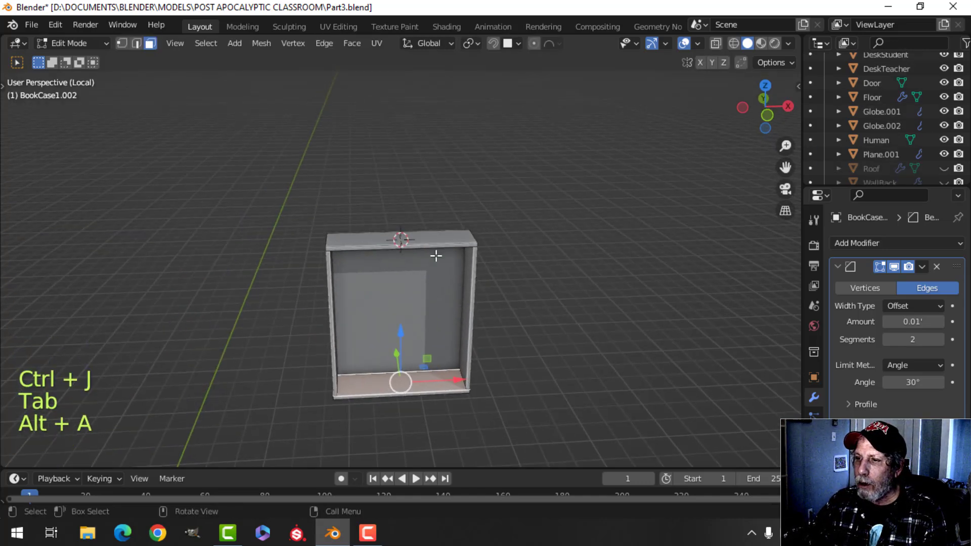
shift+click(435, 242)
middle_drag(460, 298, 433, 262)
scroll(435, 322, up, 3)
drag(399, 235, 399, 233)
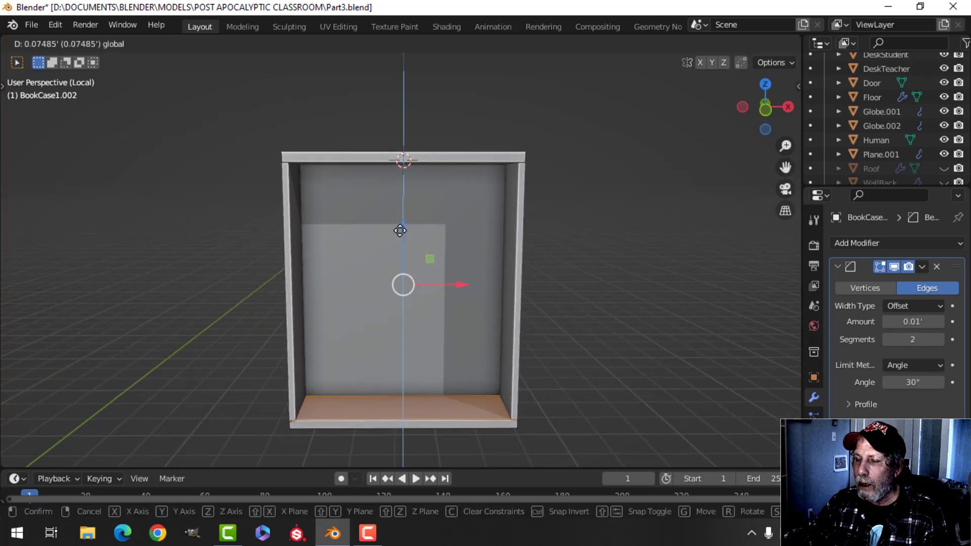
drag(400, 230, 397, 234)
key(alt+a)
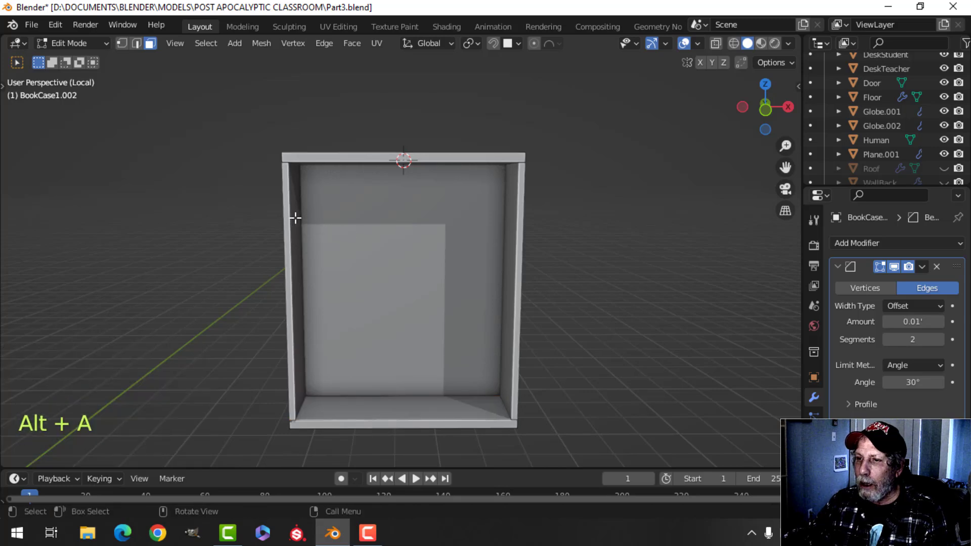
Thicken the mirrored side boards by moving the inner face about 0.10' inward along X.
key(Tab)
click(293, 219)
key(Tab)
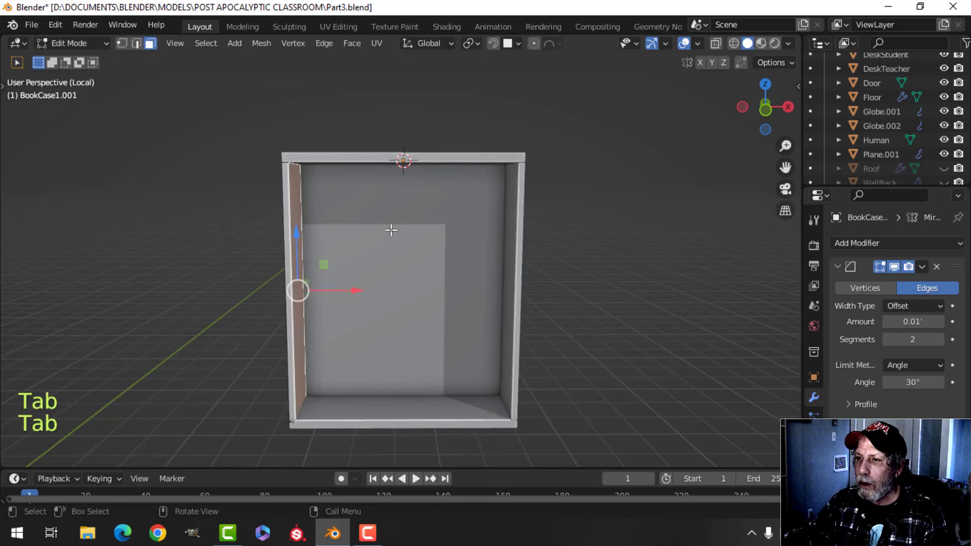
shift+middle_drag(509, 224, 510, 220)
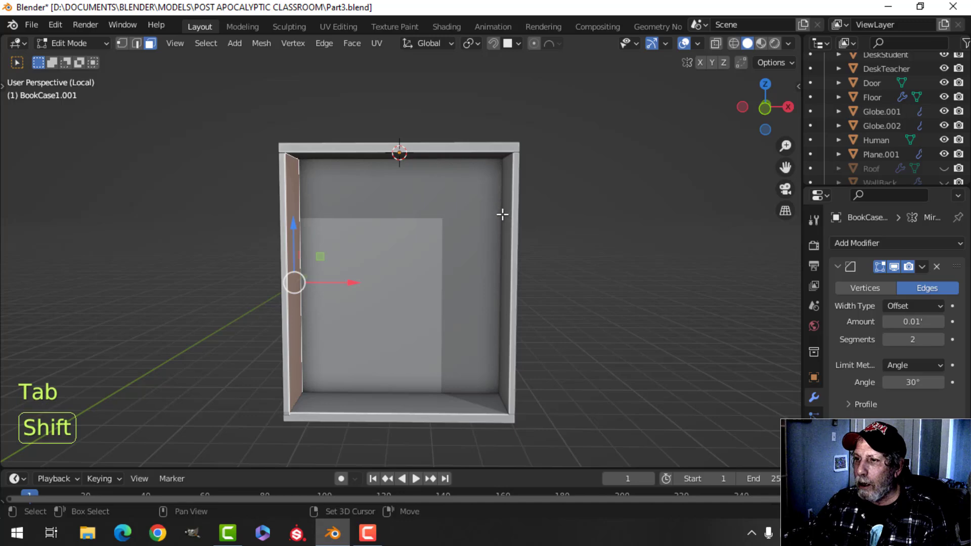
key(Tab)
shift+click(513, 211)
click(286, 208)
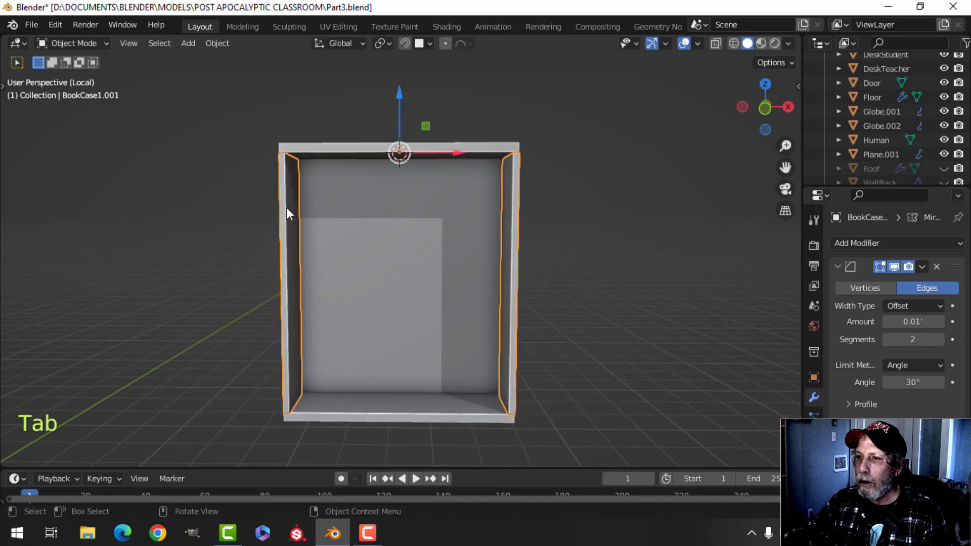
key(Tab)
scroll(344, 270, up, 2)
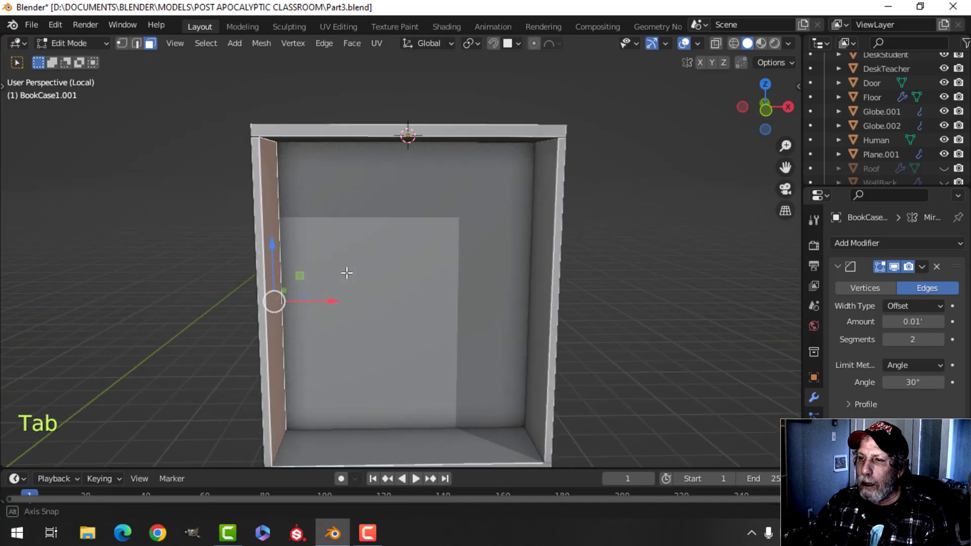
middle_drag(346, 273, 350, 296)
drag(349, 310, 354, 297)
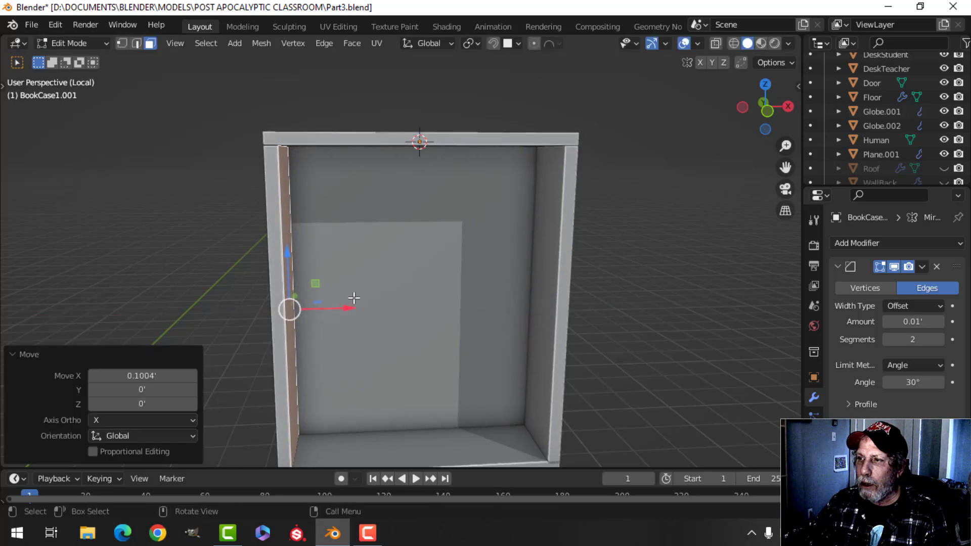
key(Tab)
scroll(491, 233, down, 4)
key(alt+a)
Select all linked geometry of the base board and separate it from the top board into its own object.
middle_drag(491, 234, 436, 253)
scroll(452, 290, up, 3)
middle_drag(452, 293, 471, 202)
click(413, 310)
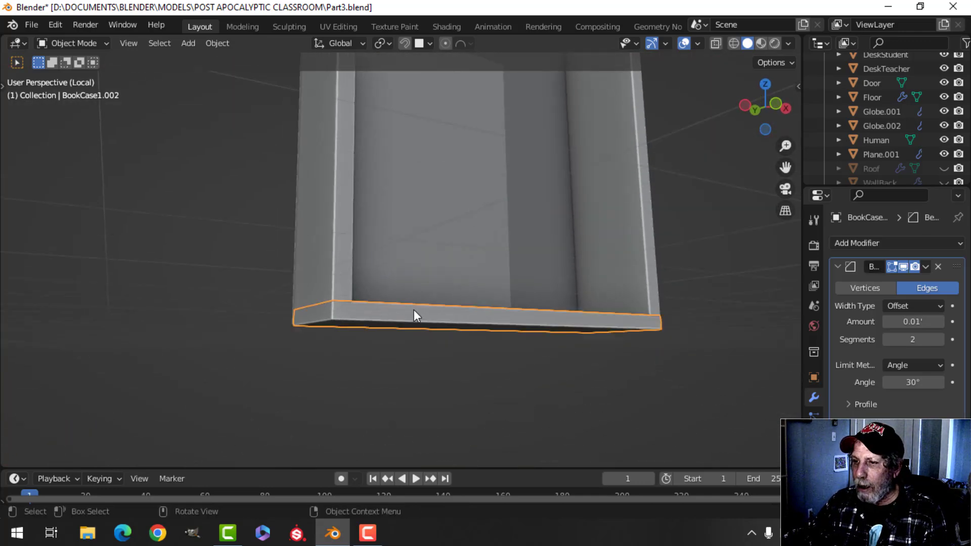
key(Tab)
key(a)
scroll(454, 308, down, 2)
middle_drag(453, 299, 436, 303)
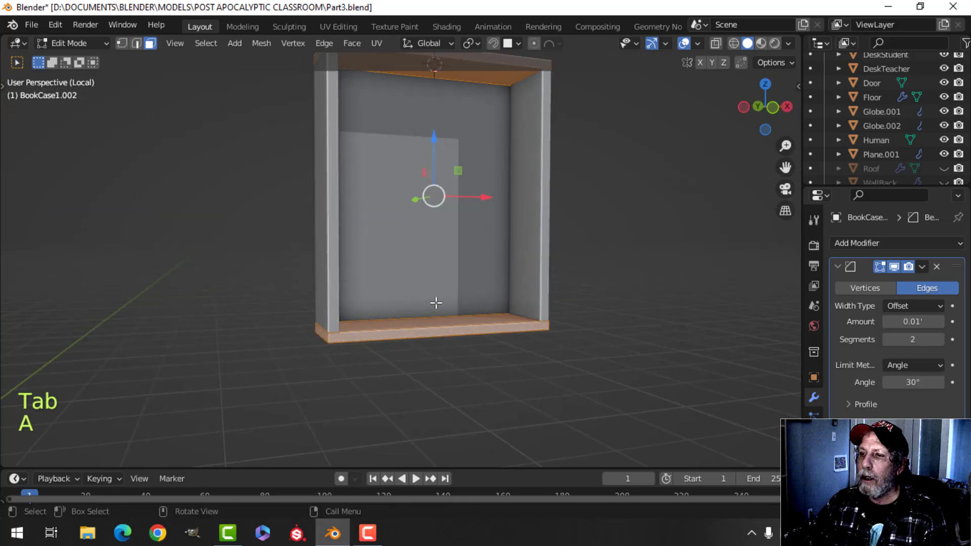
click(418, 330)
key(ctrl+l)
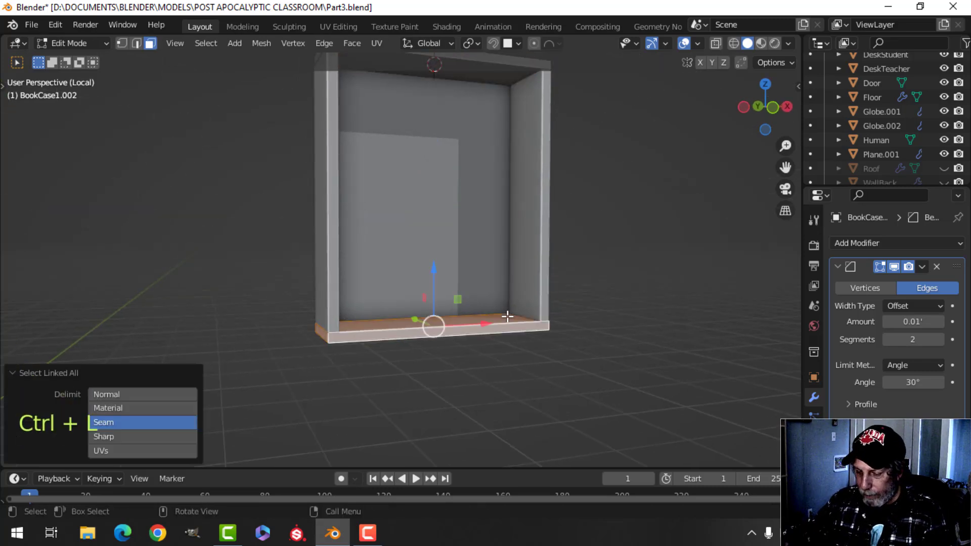
key(p)
click(443, 317)
Lower the whole base board slightly along Z so it sits against the ends of the side boards.
key(Tab)
click(424, 334)
key(Tab)
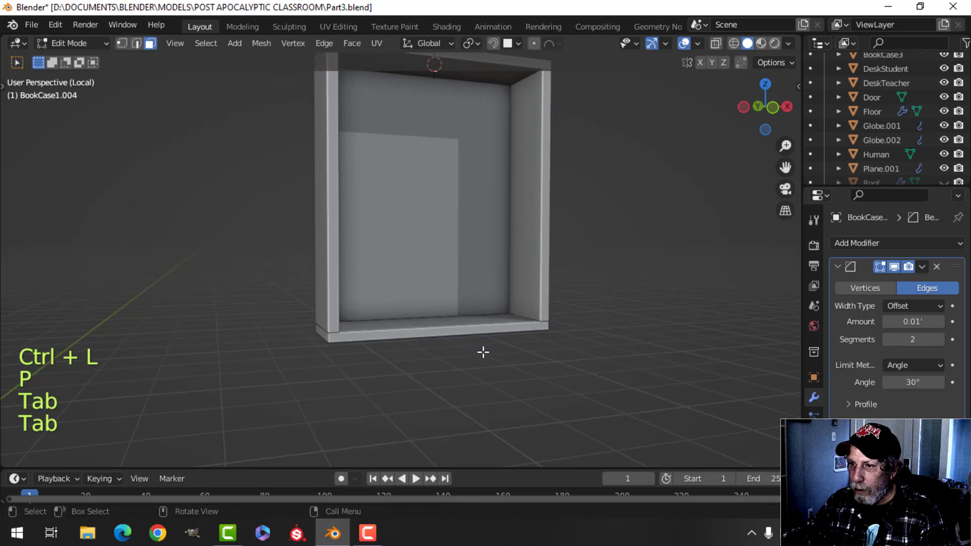
key(a)
scroll(483, 351, up, 4)
shift+middle_drag(484, 372, 460, 198)
shift+middle_drag(355, 287, 410, 286)
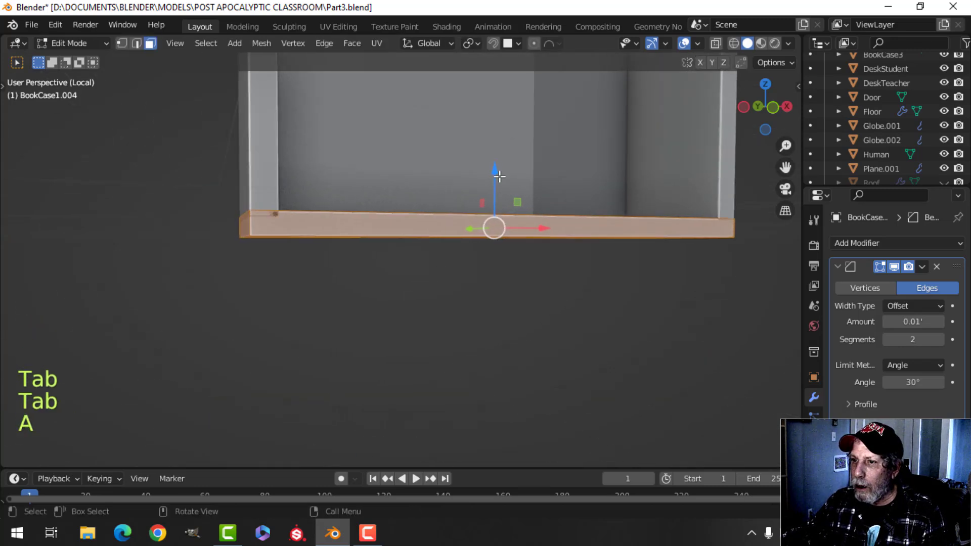
drag(501, 178, 505, 185)
key(Tab)
scroll(518, 178, down, 4)
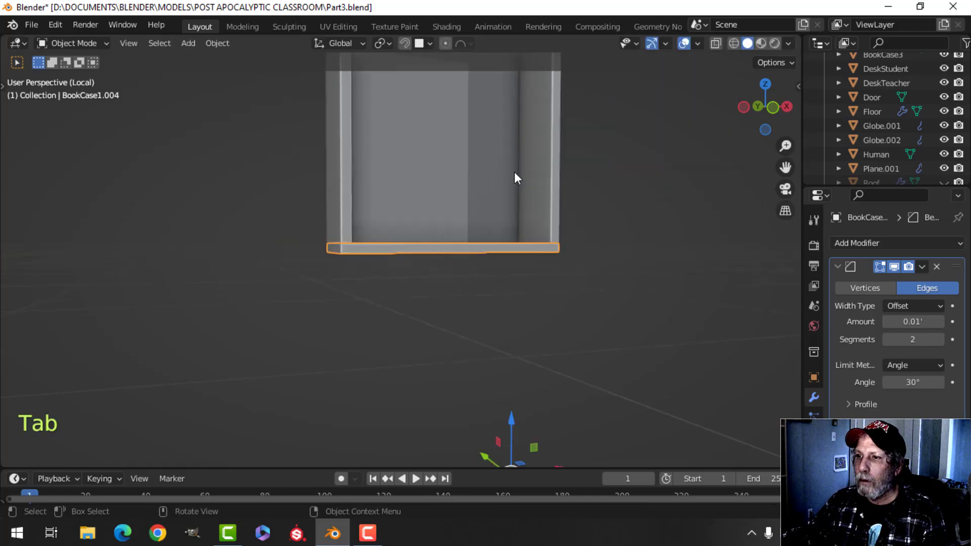
key(alt+a)
Move the back panel's lower face down along Z to meet the underside of the lowered base board.
middle_drag(514, 172, 549, 219)
scroll(490, 204, down, 3)
middle_drag(532, 273, 460, 220)
scroll(522, 252, up, 3)
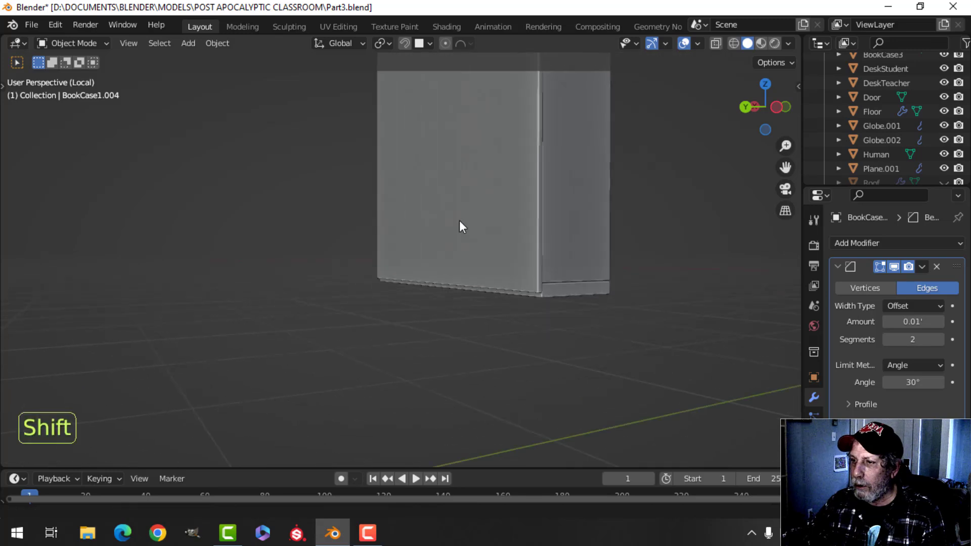
middle_drag(488, 265, 443, 256)
scroll(465, 237, up, 2)
click(461, 261)
key(Tab)
scroll(485, 268, up, 2)
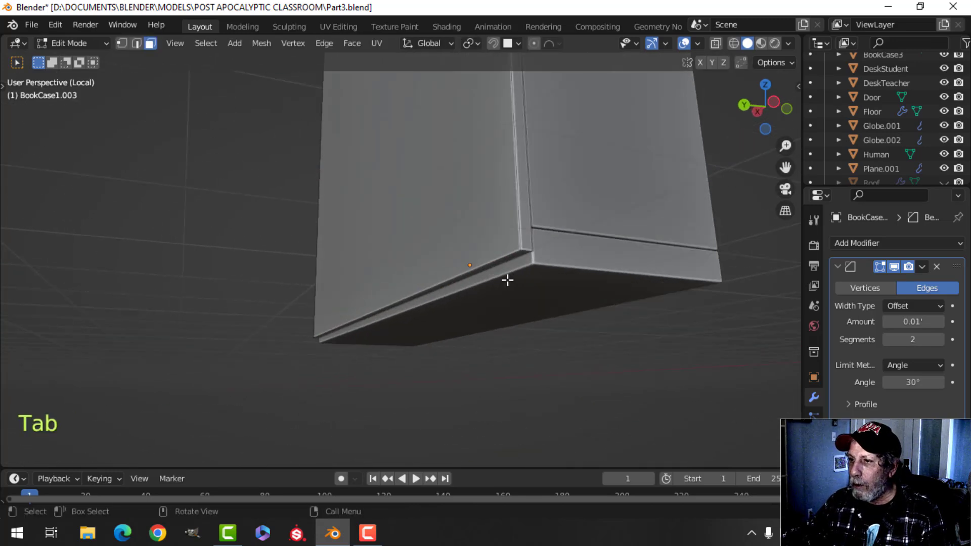
shift+middle_drag(507, 277, 453, 256)
click(453, 256)
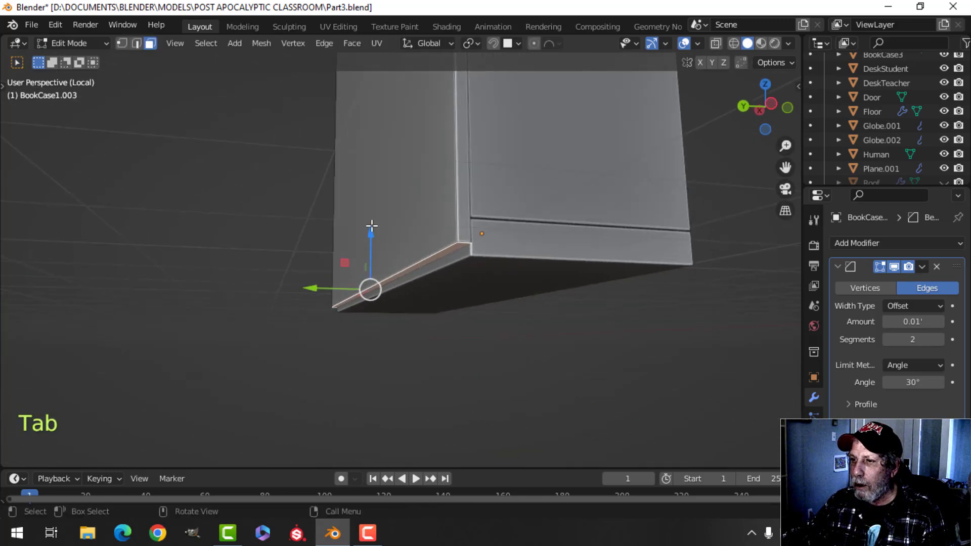
drag(372, 226, 500, 256)
scroll(520, 225, down, 2)
Move the back panel's upper face along Z to align it with the thickened top board.
shift+middle_drag(516, 225, 500, 340)
shift+middle_drag(479, 232, 459, 342)
scroll(459, 293, up, 2)
click(424, 272)
shift+middle_drag(486, 299, 467, 335)
ctrl+drag(339, 195, 338, 241)
key(Tab)
middle_drag(339, 241, 394, 263)
key(alt+a)
shift+middle_drag(425, 314, 417, 269)
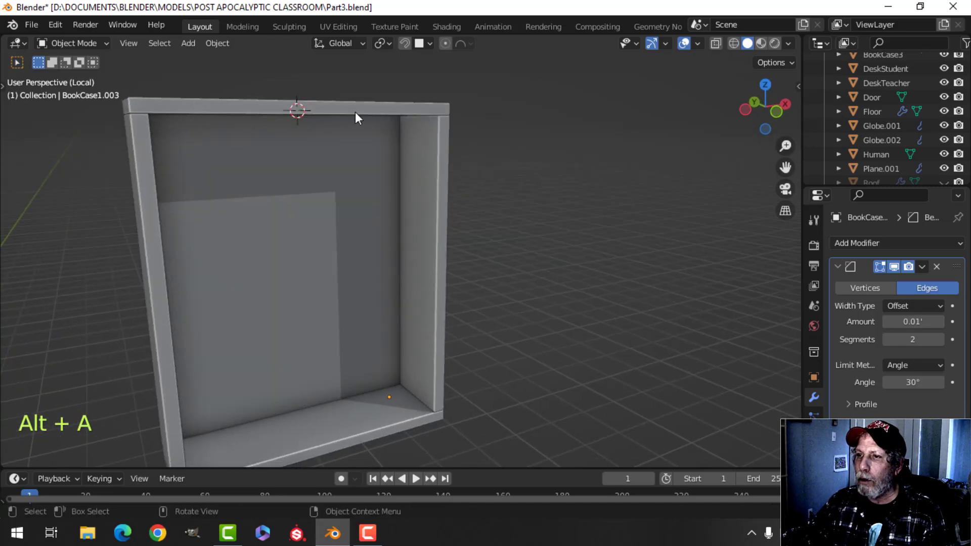
Duplicate the top board's mesh and lower the copy about 1.51' along Z as a shelf.
click(356, 112)
middle_drag(362, 158, 397, 181)
key(Tab)
key(a)
scroll(396, 185, down, 2)
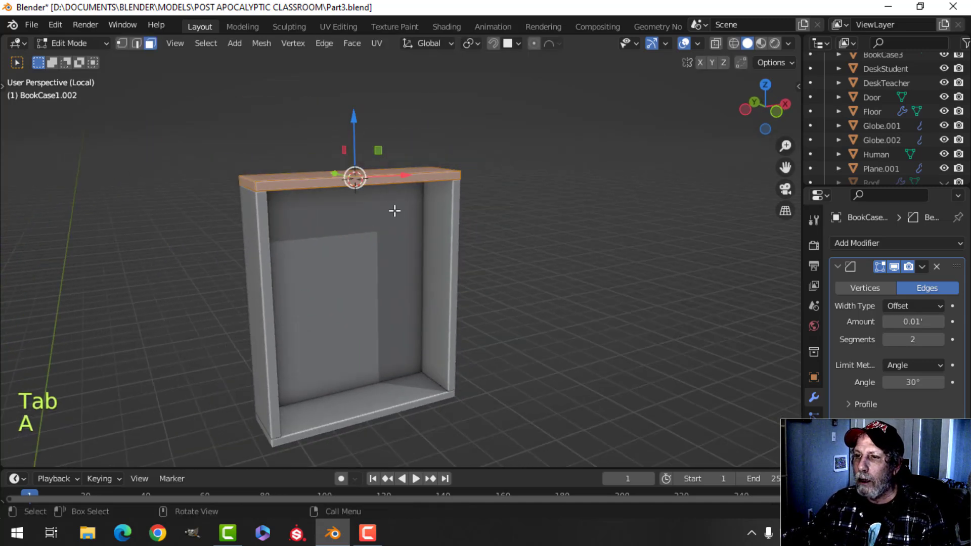
key(shift+d)
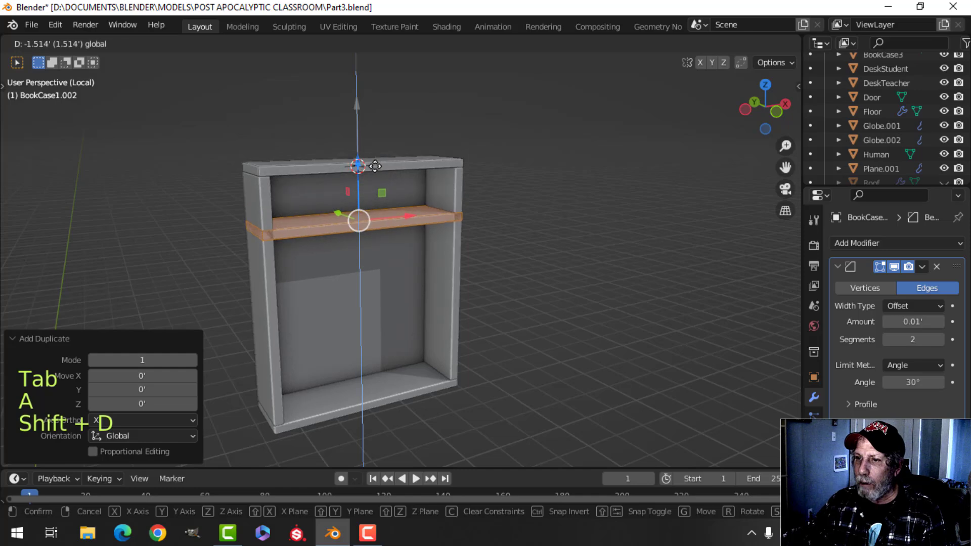
drag(374, 166, 375, 166)
Scale the shelf copy along X to about 0.906 so it fits between the side boards.
middle_drag(431, 210, 396, 233)
scroll(485, 221, up, 2)
shift+middle_drag(486, 221, 442, 246)
key(s)
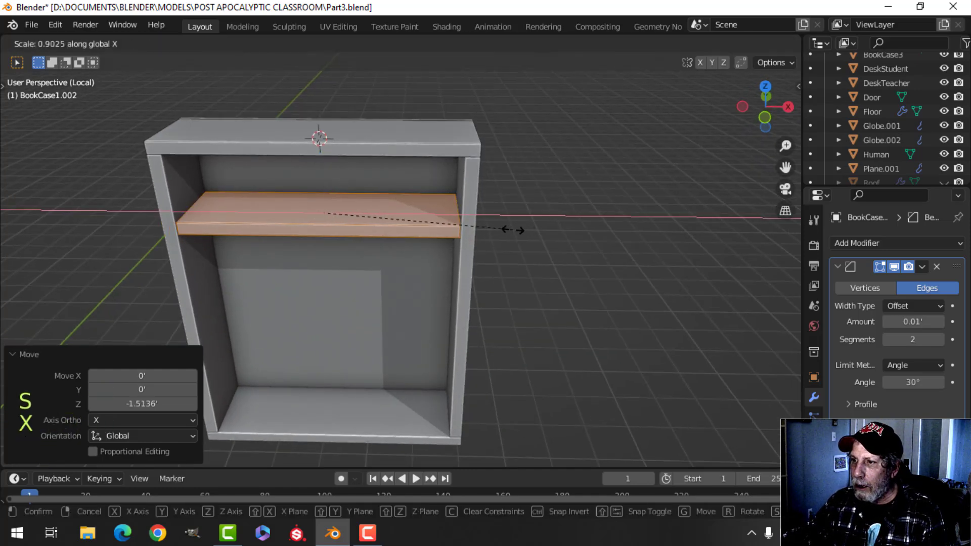
click(513, 230)
middle_drag(513, 231, 470, 242)
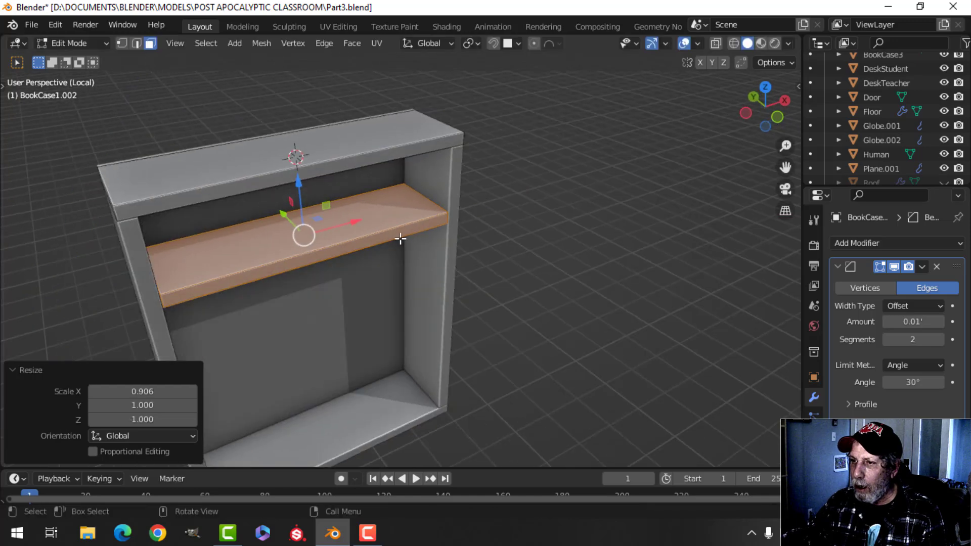
Recess the shelf by moving its front face about 0.16' along Y into the bookcase.
click(399, 238)
shift+middle_drag(381, 249, 440, 254)
middle_drag(440, 255, 427, 260)
drag(353, 248, 351, 235)
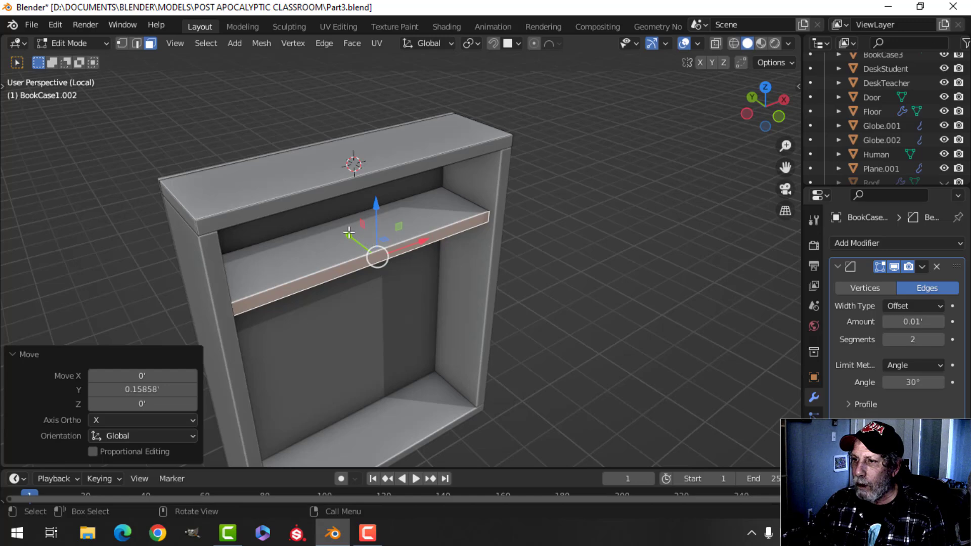
key(Tab)
key(Tab)
Select the shelf's linked geometry and separate it from the top board into its own object.
middle_drag(348, 233, 403, 260)
key(ctrl+l)
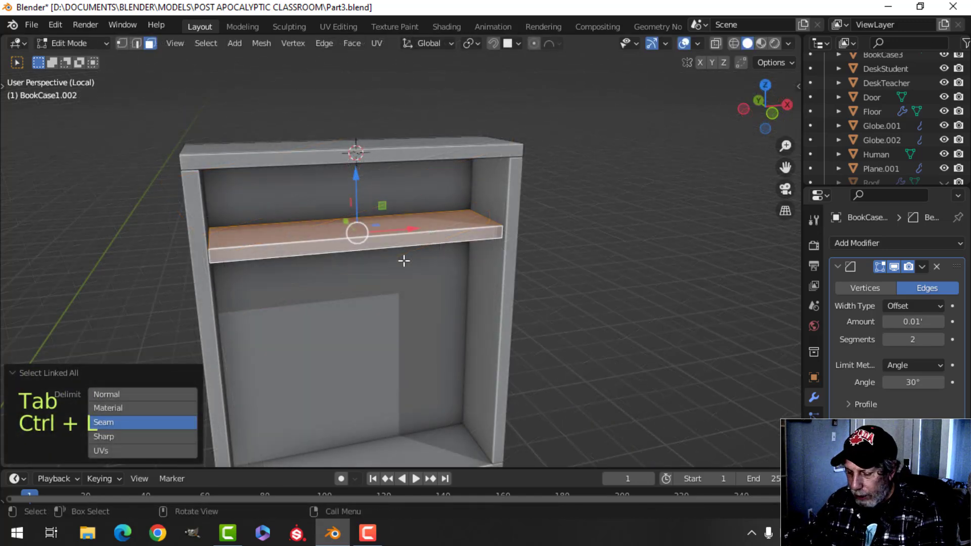
key(p)
click(404, 260)
Scale the separated shelf's whole mesh down along Z to make it thinner than the outer boards.
key(Tab)
click(386, 249)
key(Tab)
key(a)
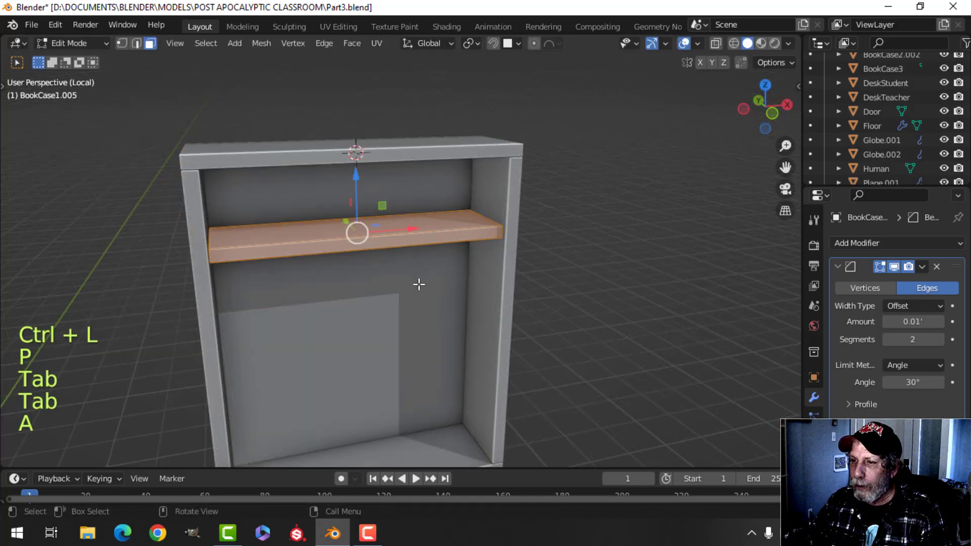
middle_drag(419, 284, 433, 268)
scroll(475, 290, up, 2)
key(s)
key(z)
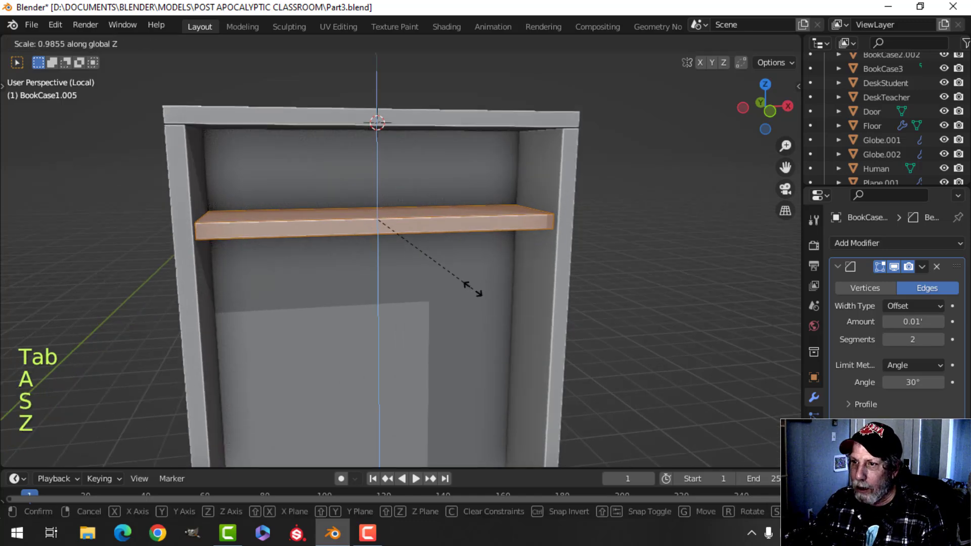
click(435, 272)
scroll(445, 273, down, 4)
key(Tab)
middle_drag(453, 272, 410, 287)
key(alt+a)
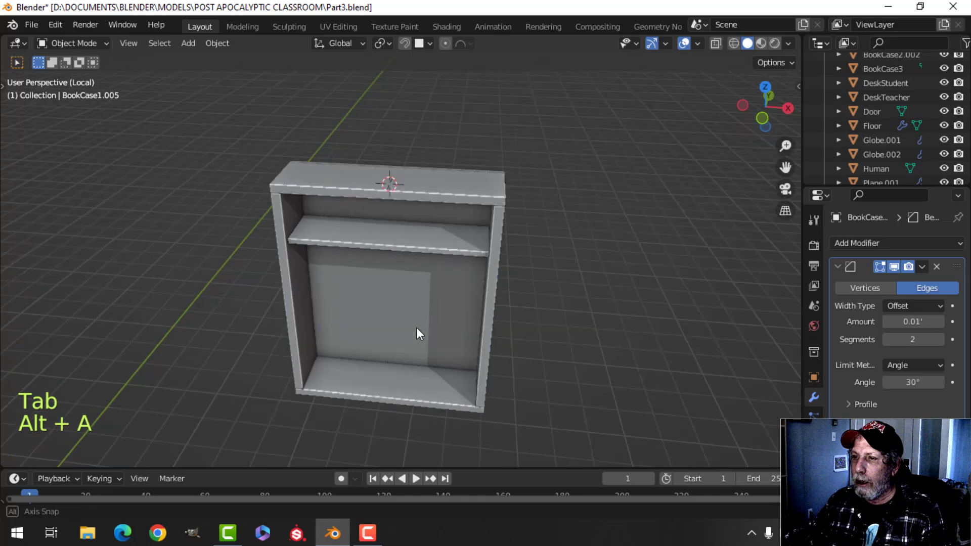
Select the separated inner shelf and add an Array modifier to it.
middle_drag(417, 334, 416, 214)
shift+click(418, 219)
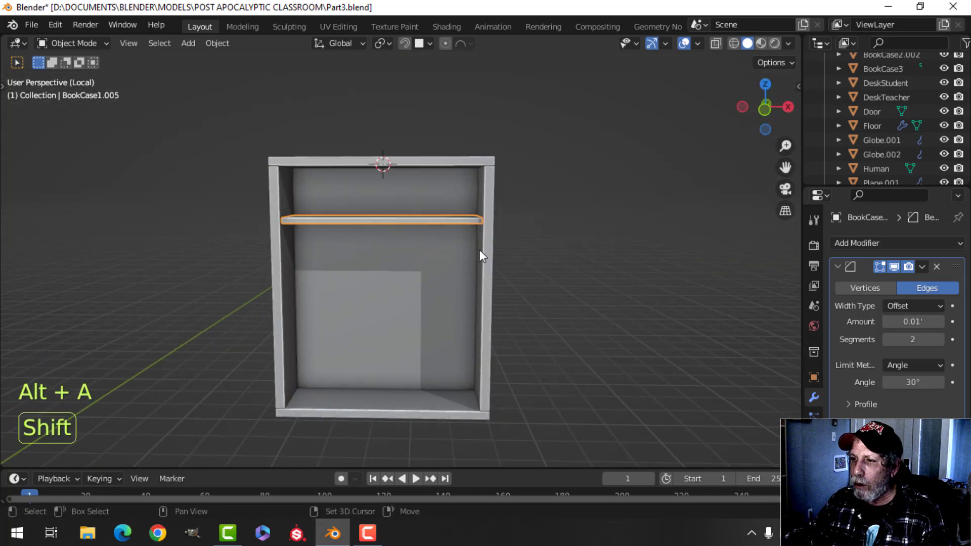
middle_drag(480, 249, 526, 257)
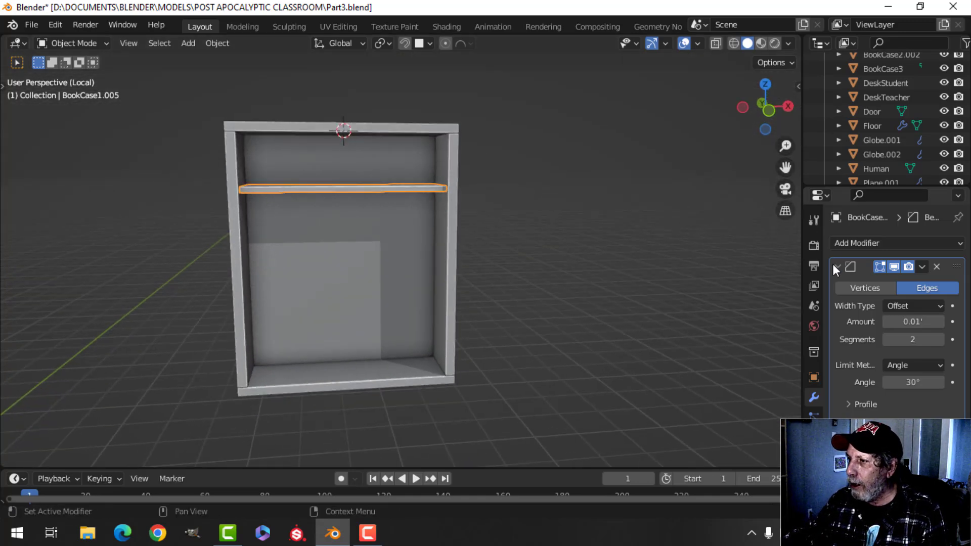
click(835, 265)
click(844, 246)
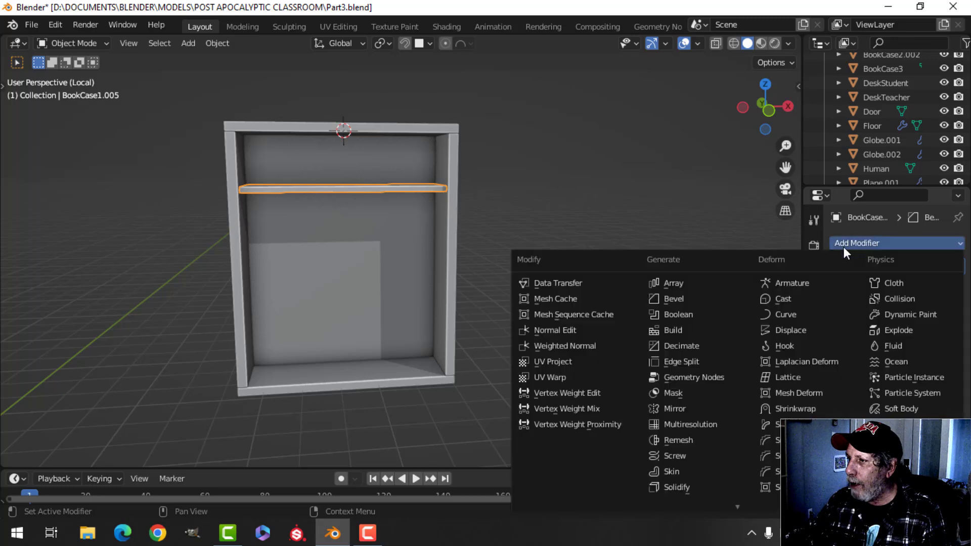
click(687, 279)
Set the shelf array to a count of 4 with relative offset factors of 0 on X and -7.730 on Z.
drag(918, 398, 875, 398)
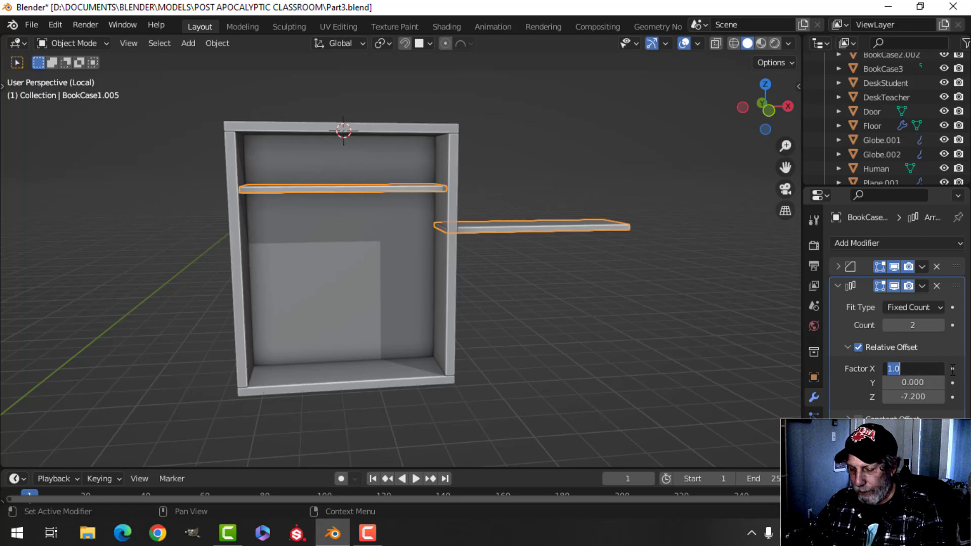
text(0)
key(Return)
click(943, 325)
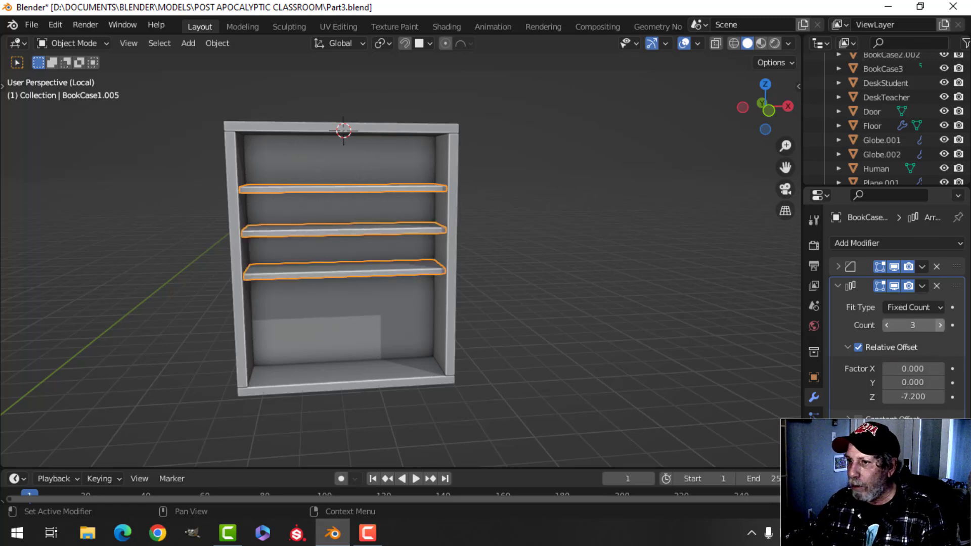
click(943, 325)
mouse_move(566, 341)
middle_down()
mouse_move(532, 317)
mouse_move(570, 334)
middle_up()
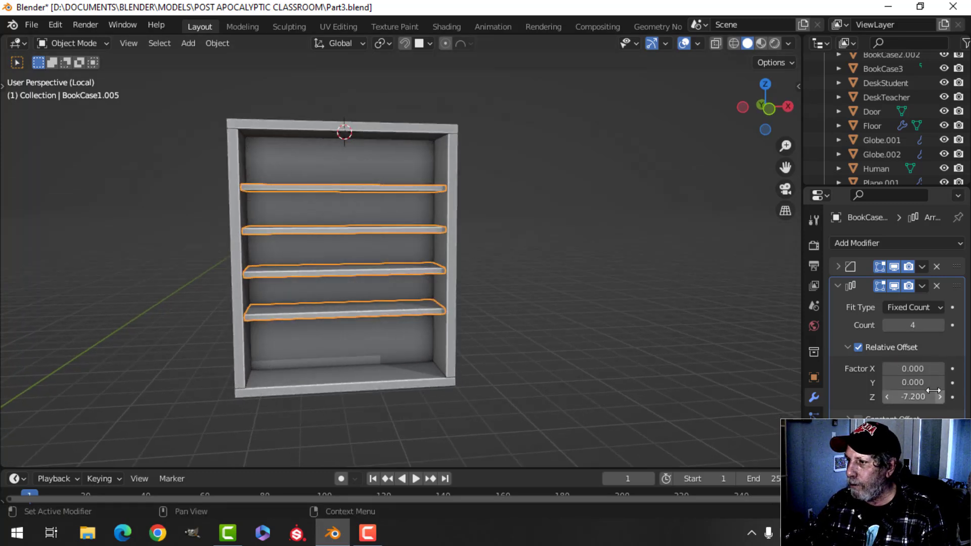
shift+drag(920, 393, 902, 393)
Raise the shelf's whole mesh slightly along Z in Edit Mode to even out the shelf spacing.
key(Tab)
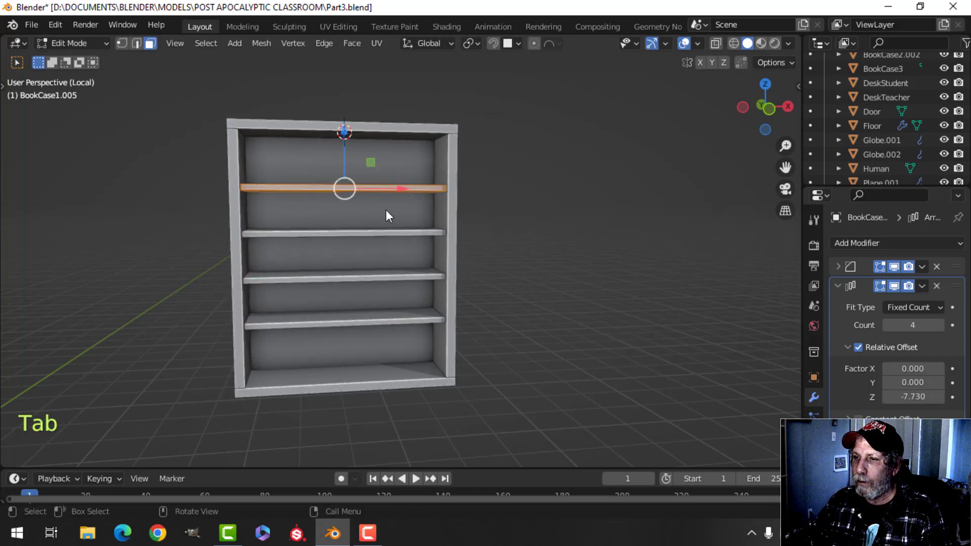
key(a)
drag(342, 152, 342, 145)
key(Tab)
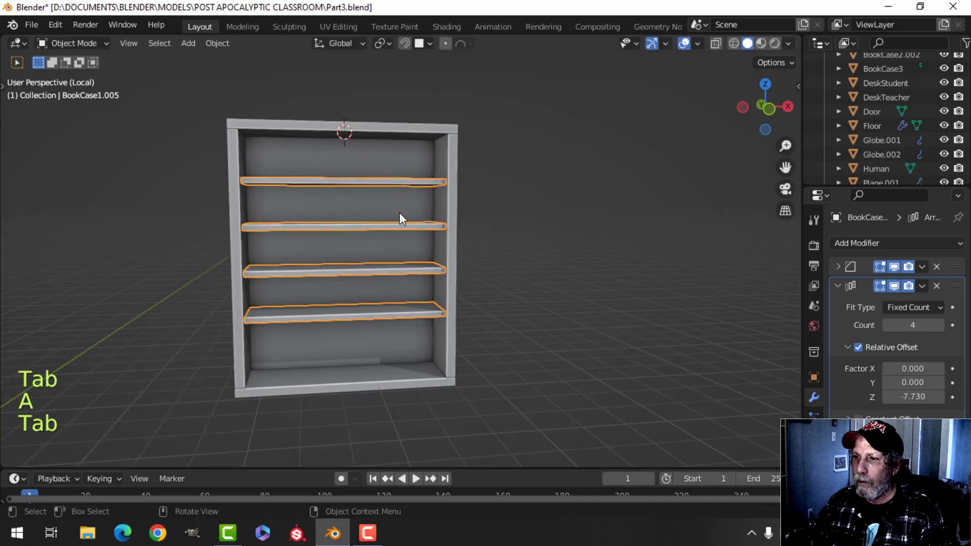
Leave local view to show the full classroom and select the book lying at the bottom of the bookcase.
key(alt+a)
scroll(399, 214, down, 4)
key(slash)
middle_drag(423, 247, 408, 280)
scroll(400, 286, up, 2)
shift+middle_drag(284, 365, 393, 294)
click(330, 293)
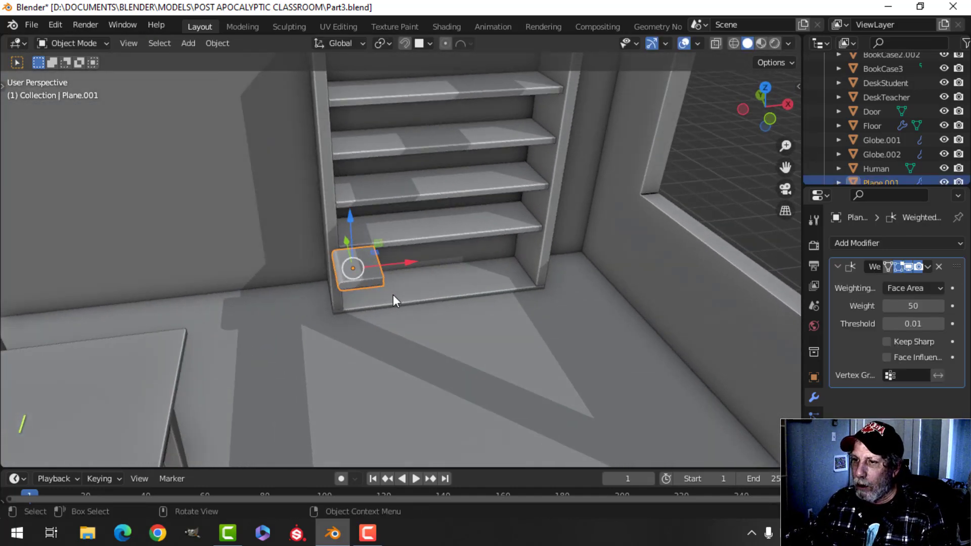
Stand the book upright by rotating its whole mesh 90° about the global X axis in Edit Mode.
scroll(395, 295, up, 2)
mouse_move(468, 278)
shift+middle_down()
mouse_move(432, 300)
mouse_move(410, 287)
mouse_move(462, 279)
shift+middle_up()
key(Tab)
key(a)
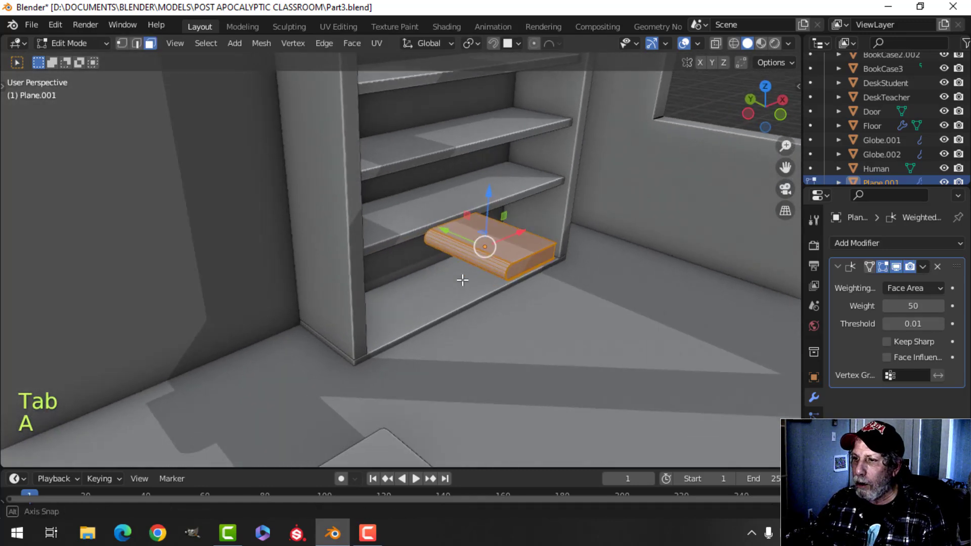
key(r)
key(x)
key(9)
key(0)
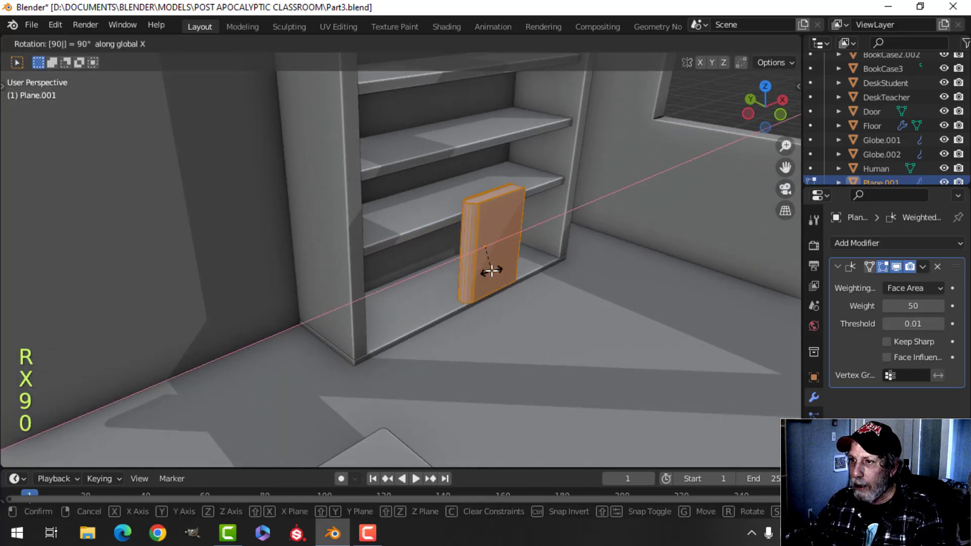
key(Return)
Rotate the upright book's mesh 90° about the global Z axis.
key(r)
key(z)
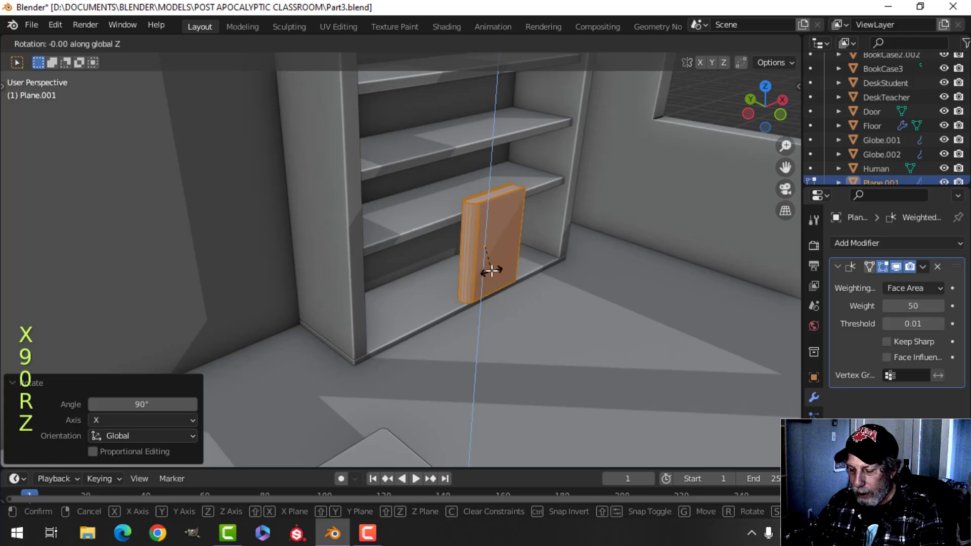
key(9)
key(0)
key(Return)
Move the book's mesh along Y into the bookcase in two moves, the second one about 1.1'.
middle_drag(494, 271, 513, 271)
key(g)
key(y)
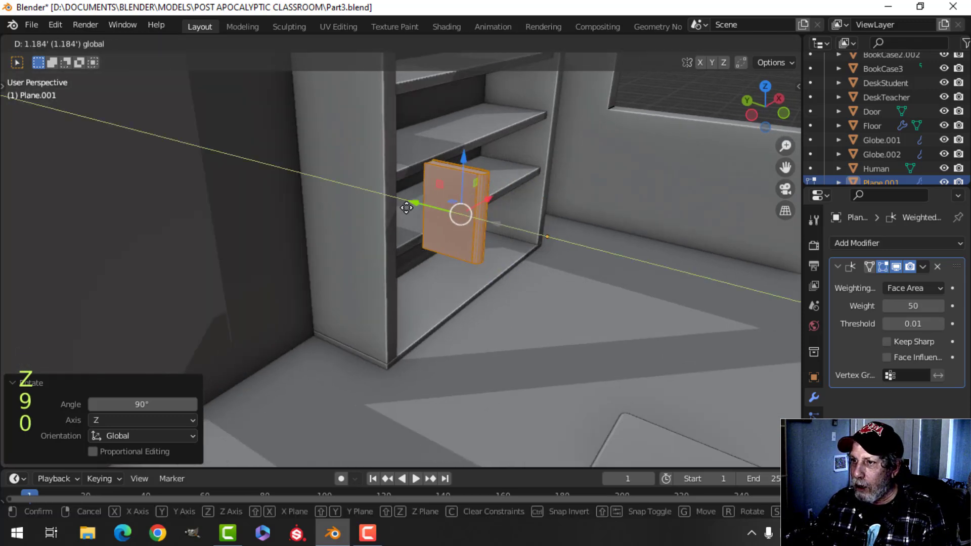
click(400, 202)
middle_drag(400, 202, 310, 210)
key(g)
key(y)
click(367, 191)
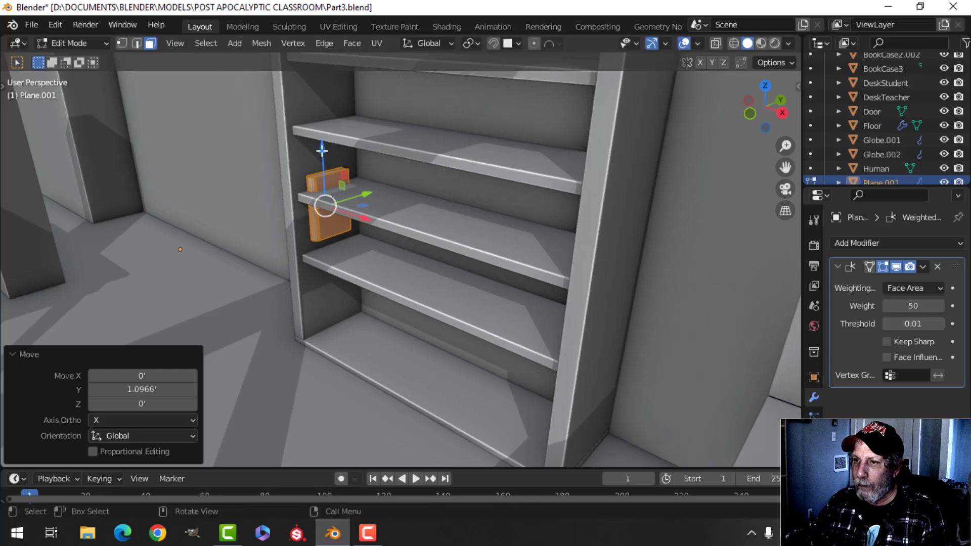
Move the book mesh along Z to adjust its height against the bookcase shelves.
key(g)
key(z)
drag(330, 173, 330, 174)
middle_drag(390, 216, 415, 190)
scroll(446, 219, down, 3)
scroll(397, 221, up, 2)
middle_drag(394, 216, 453, 229)
scroll(400, 220, up, 2)
Set the Z factor of the shelves' Array relative offset to -9.000.
key(Tab)
click(452, 157)
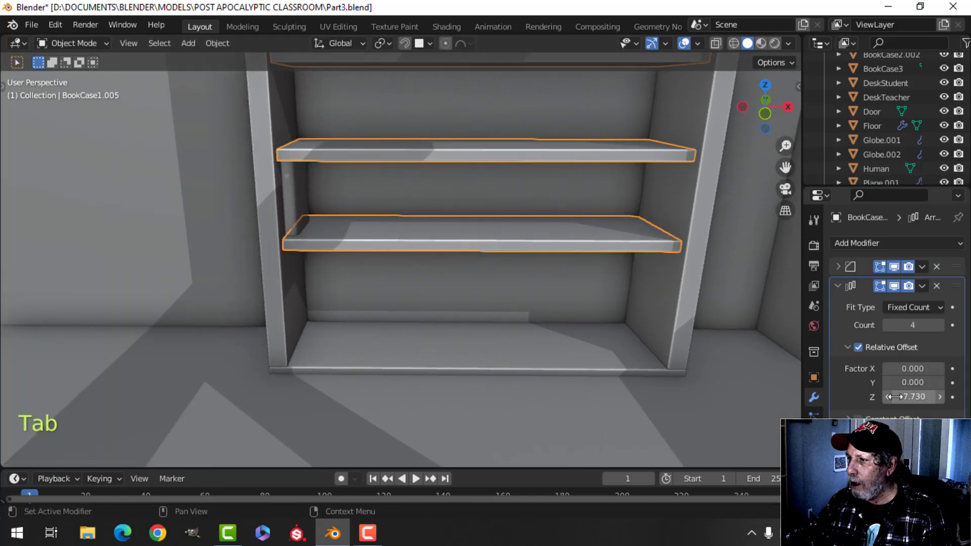
shift+drag(911, 398, 850, 398)
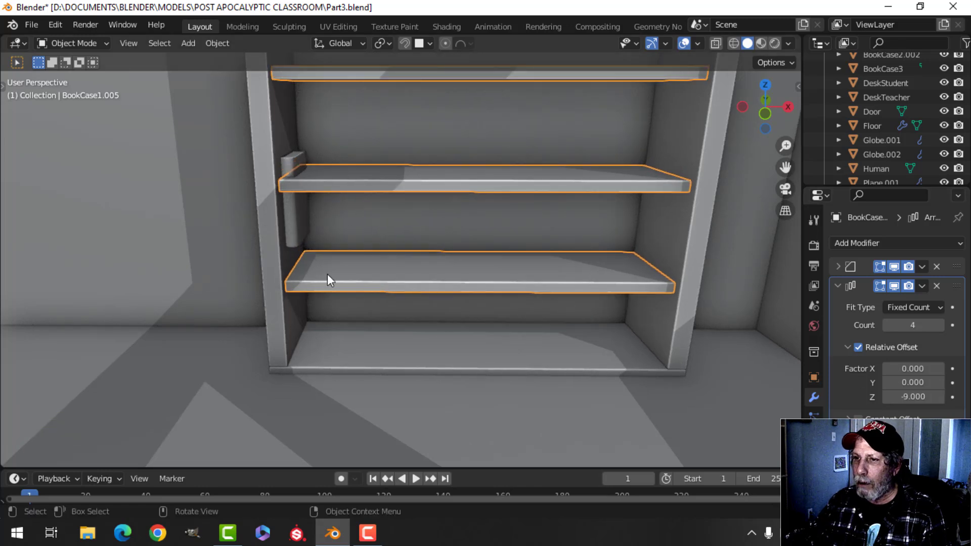
Lower the book mesh onto the bottommost arrayed shelf and shift it along X away from the bookcase's side panel.
click(296, 217)
key(Tab)
drag(305, 160, 302, 183)
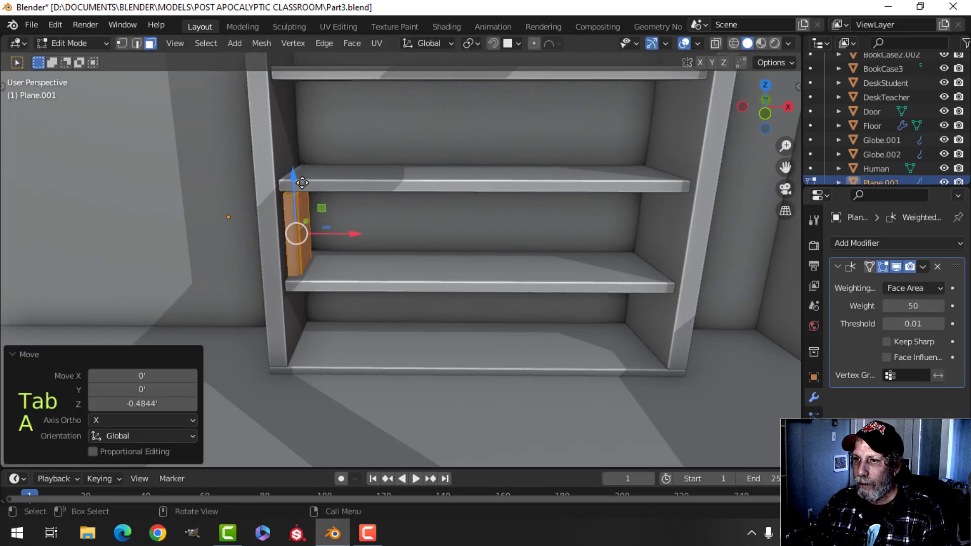
drag(350, 233, 378, 232)
drag(322, 178, 322, 175)
key(Tab)
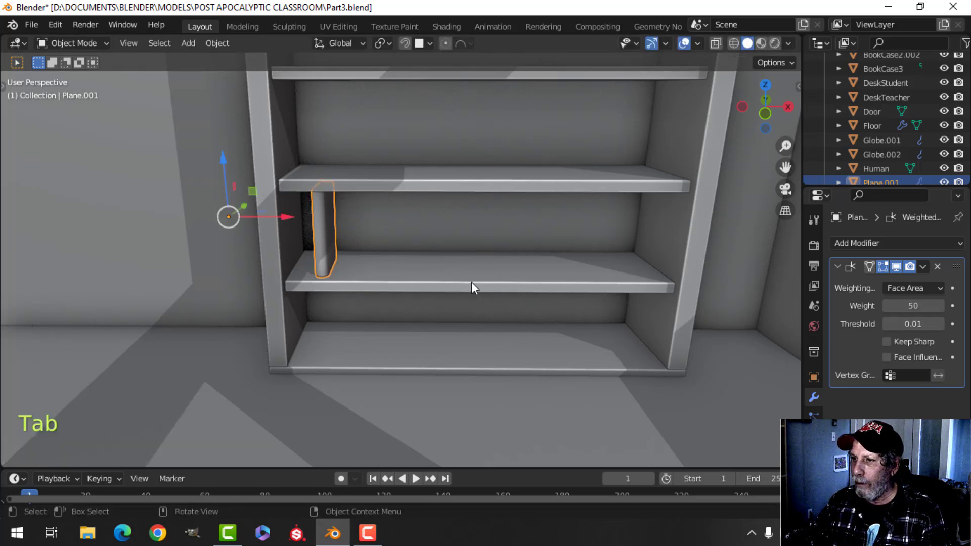
Widen the shelf spacing by setting the Array's relative Z offset to -9.870.
click(472, 284)
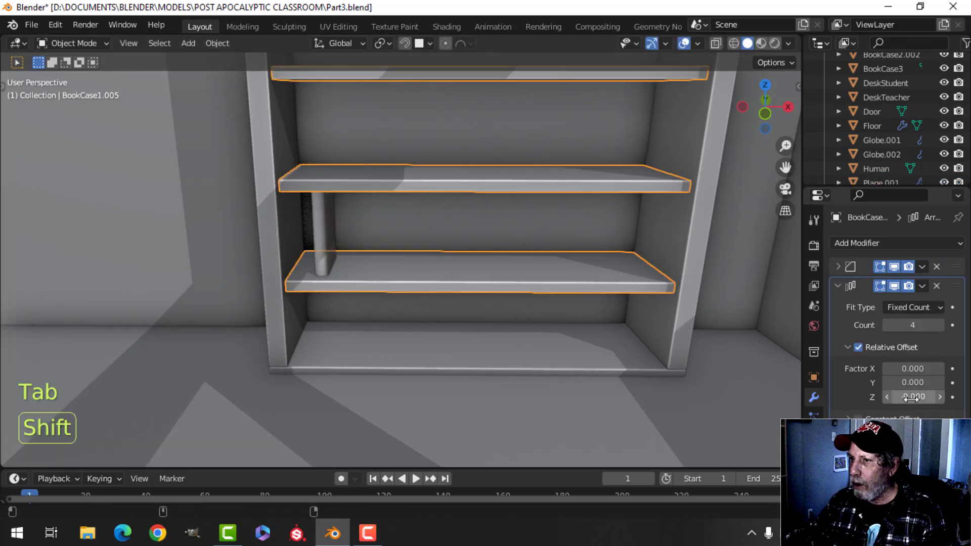
shift+drag(912, 399, 889, 399)
middle_drag(499, 255, 462, 282)
scroll(474, 233, down, 2)
Lower the book along Z to follow the re-spaced bottommost arrayed shelf.
click(365, 304)
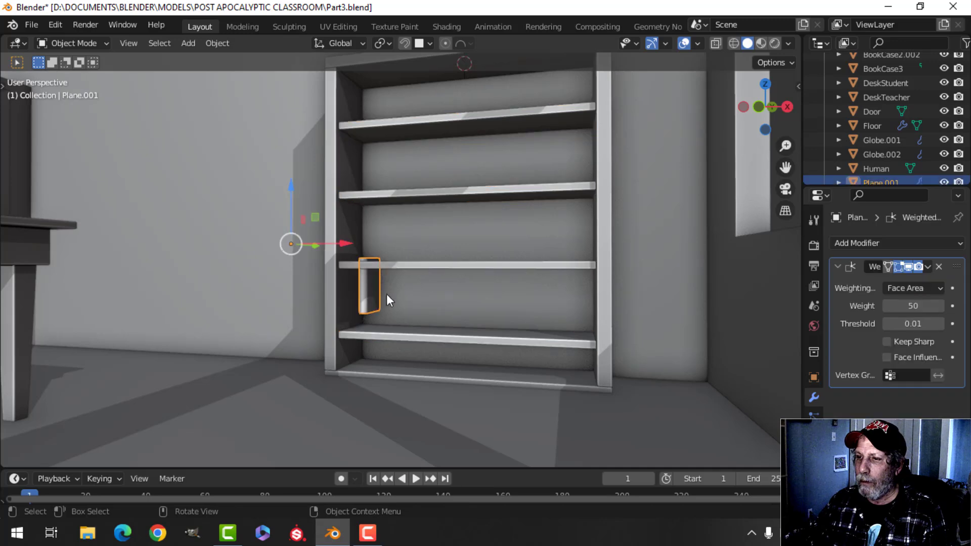
drag(292, 191, 295, 212)
middle_drag(488, 261, 429, 261)
scroll(493, 264, down, 1)
scroll(437, 283, up, 2)
Set the origin of the arrayed shelves to their geometry.
click(451, 239)
scroll(475, 235, down, 3)
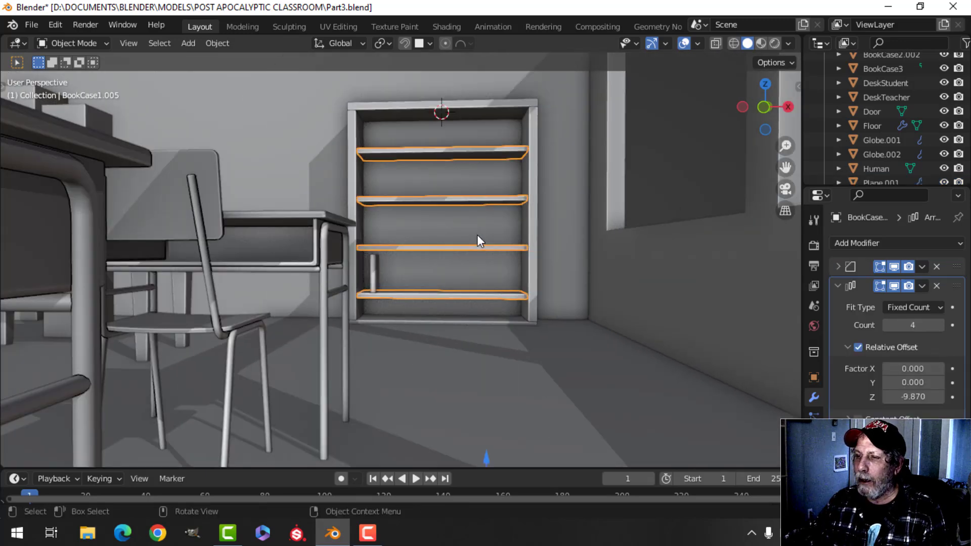
middle_drag(478, 234, 462, 240)
shift+middle_drag(484, 315, 468, 274)
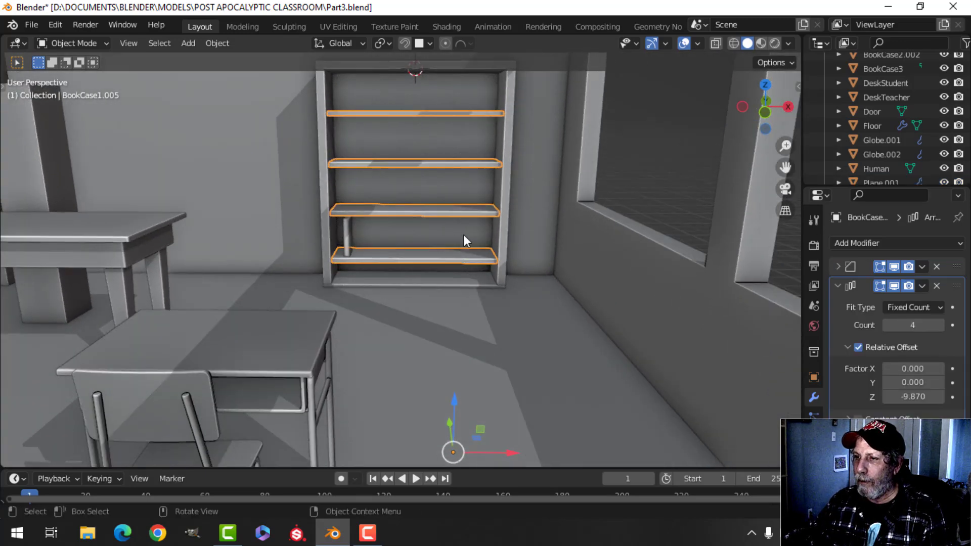
right_click(443, 213)
mouse_move(443, 212)
click(521, 228)
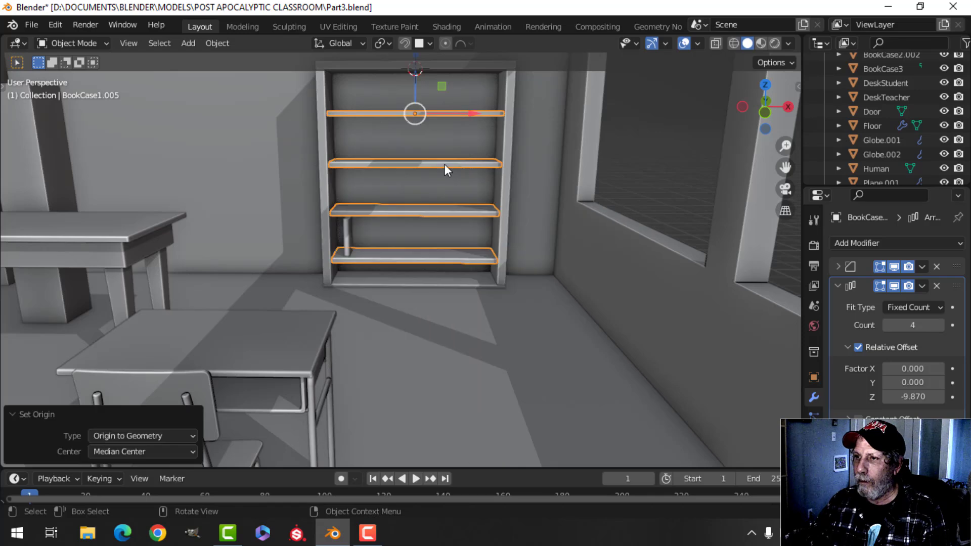
Raise the whole set of arrayed shelves slightly along Z inside the bookcase.
shift+middle_drag(444, 164, 454, 217)
drag(426, 147, 426, 128)
middle_drag(510, 217, 427, 232)
scroll(501, 205, up, 1)
key(alt+a)
click(425, 306)
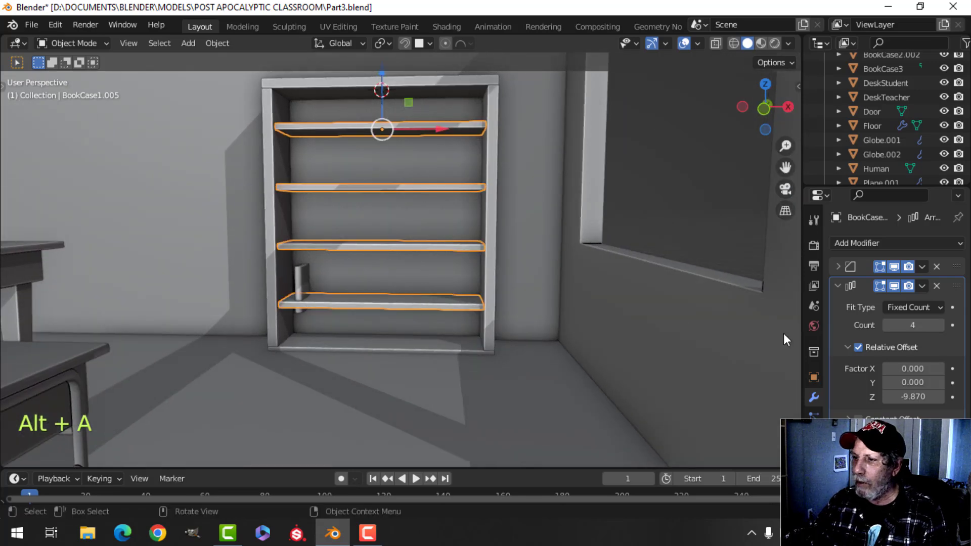
Try a shelf Array count of 3 with the shelves repositioned, and undo both changes.
click(887, 325)
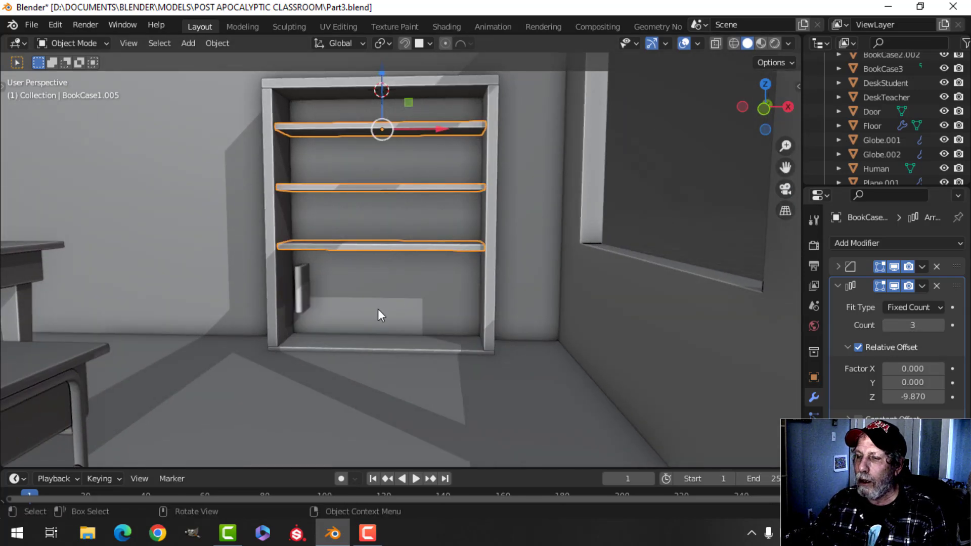
middle_drag(377, 308, 401, 284)
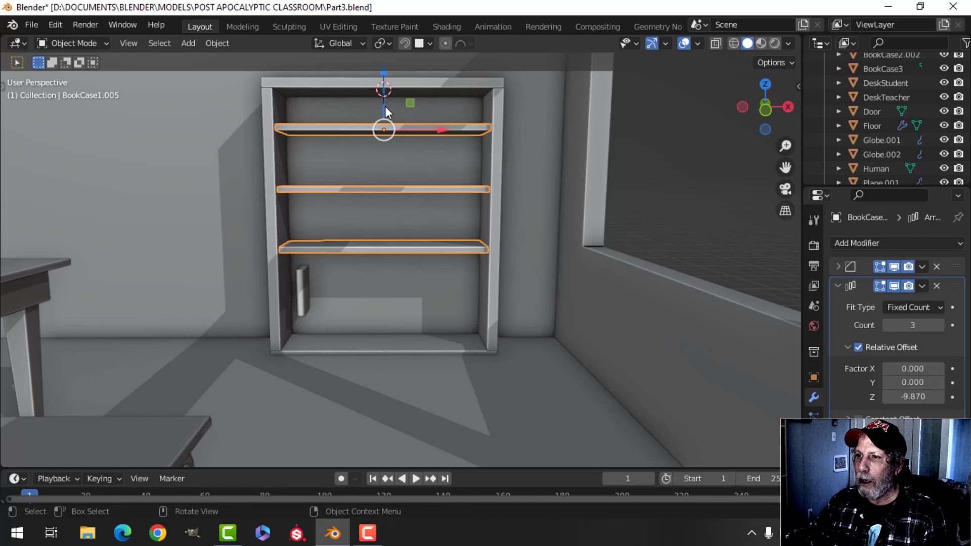
mouse_move(384, 109)
mouse_down()
mouse_move(372, 130)
mouse_move(372, 114)
mouse_up()
key(ctrl+z)
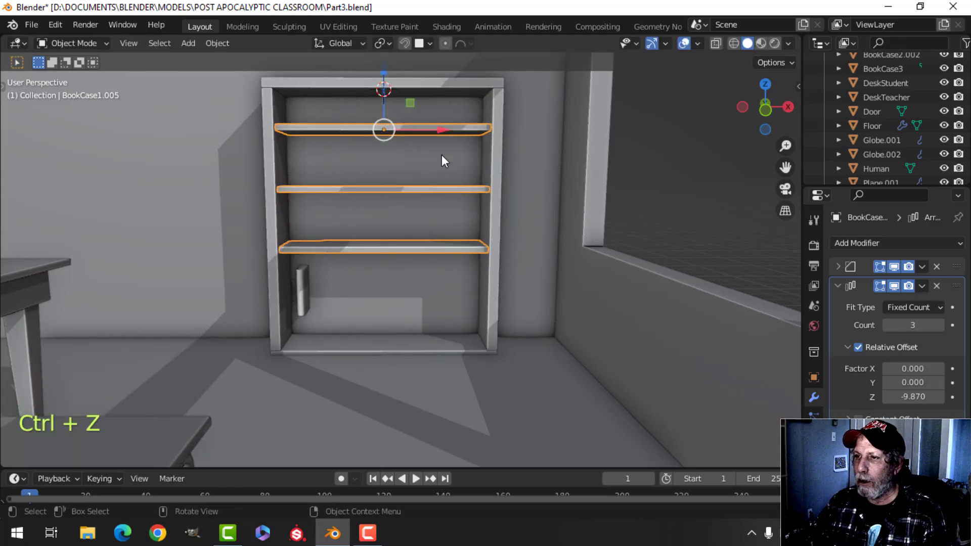
key(ctrl+z)
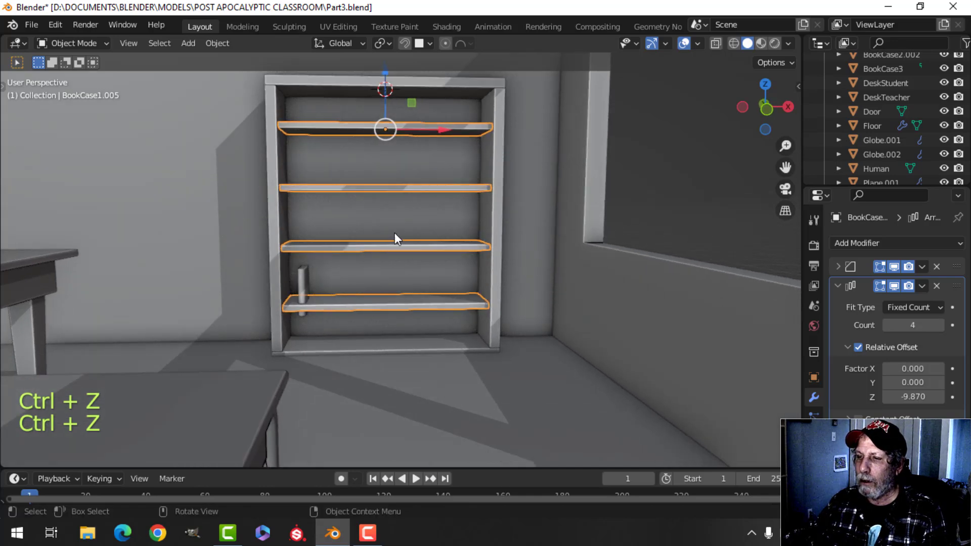
Raise the book along Z so it stands on the bottommost arrayed shelf.
key(alt+a)
mouse_move(394, 238)
middle_down()
mouse_move(422, 238)
mouse_move(430, 183)
mouse_move(335, 264)
mouse_move(387, 224)
mouse_move(382, 242)
middle_up()
scroll(383, 253, down, 3)
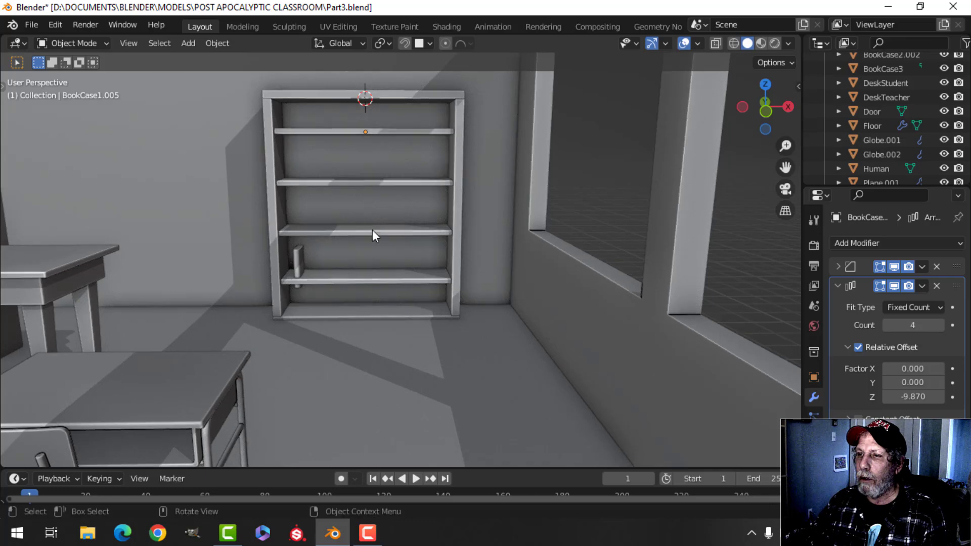
shift+middle_drag(353, 150, 363, 176)
scroll(327, 269, up, 2)
shift+middle_drag(324, 276, 346, 259)
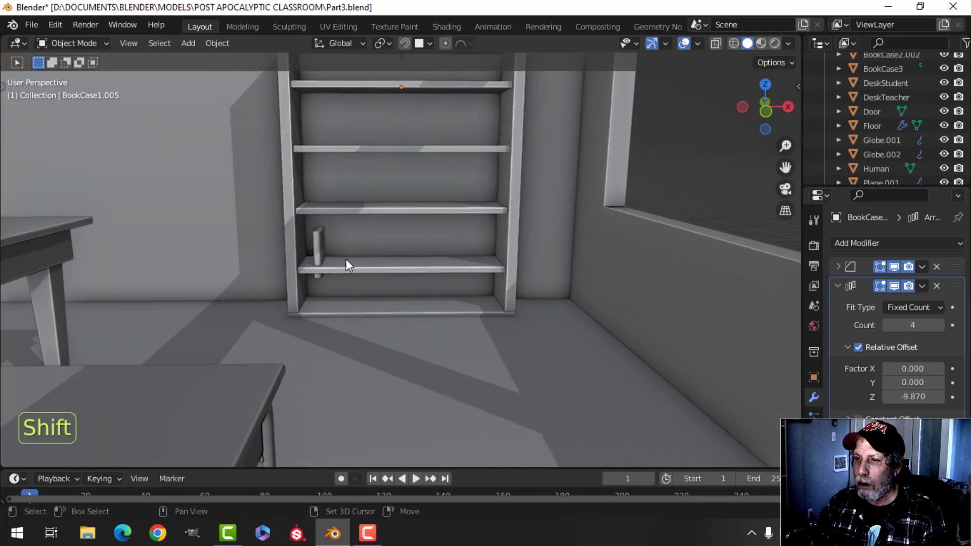
click(312, 242)
click(316, 245)
drag(280, 179, 281, 166)
scroll(357, 217, up, 2)
key(alt+a)
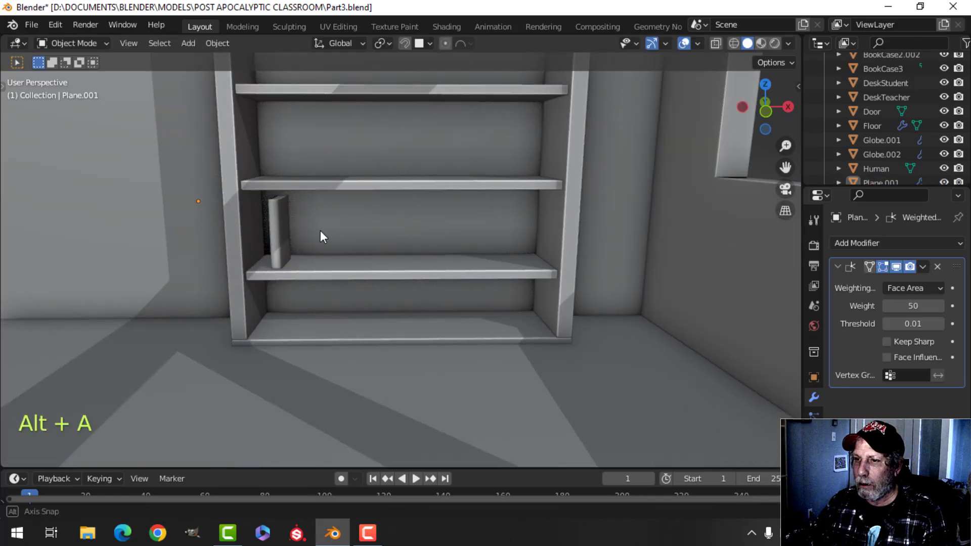
Nudge the book up about 0.015' and push it slightly deeper into the shelf along Y.
middle_drag(299, 232, 319, 234)
drag(287, 174, 290, 168)
middle_drag(389, 227, 311, 260)
scroll(321, 233, up, 1)
middle_drag(311, 260, 248, 252)
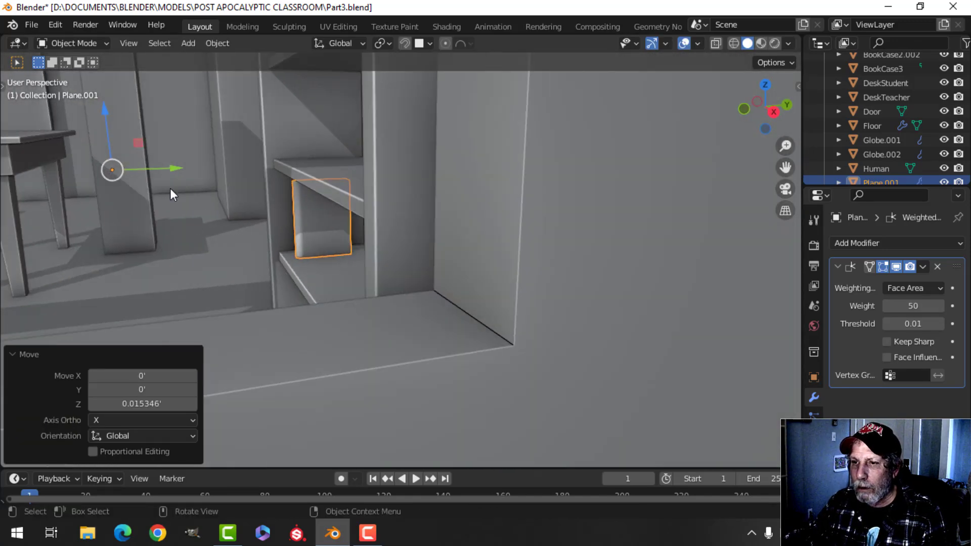
drag(171, 172, 176, 174)
key(alt+a)
Select the mirrored side panels of the bookcase.
middle_drag(273, 221, 383, 290)
scroll(331, 229, down, 5)
scroll(395, 277, up, 2)
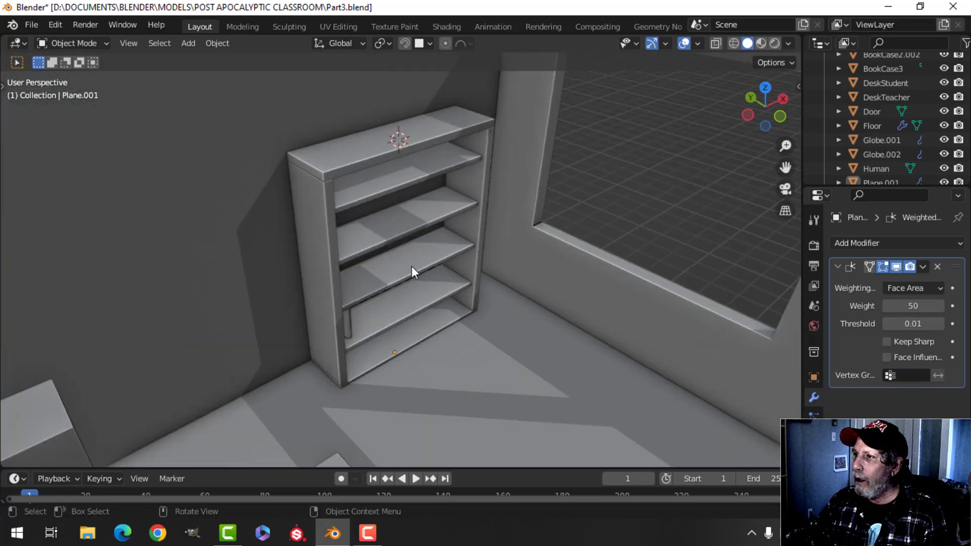
shift+middle_drag(414, 248, 408, 285)
scroll(360, 274, up, 2)
shift+middle_drag(334, 224, 372, 268)
click(342, 202)
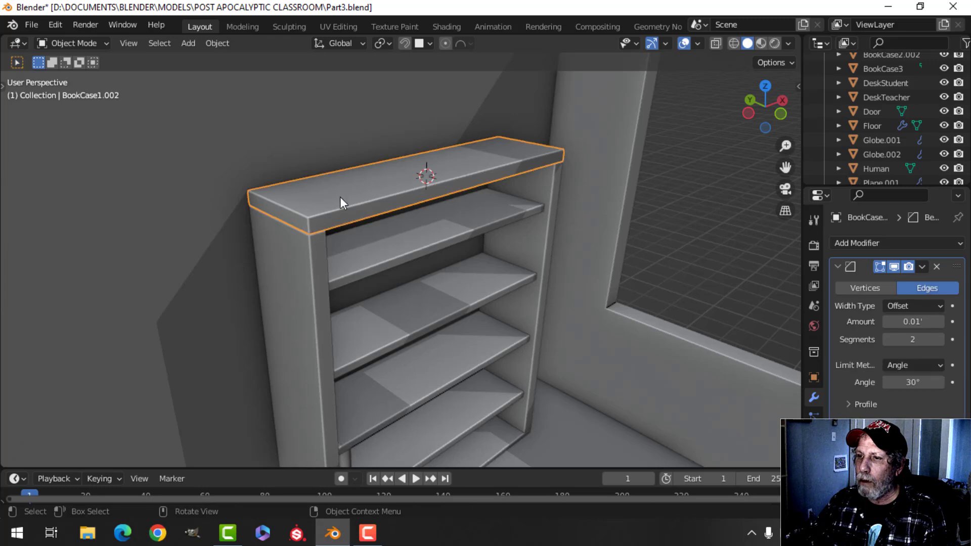
click(283, 299)
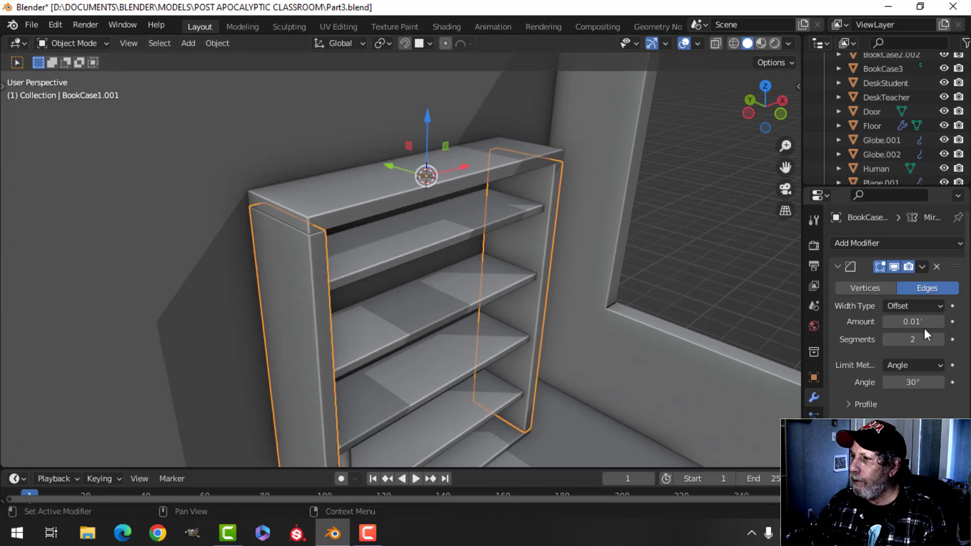
click(923, 268)
click(896, 285)
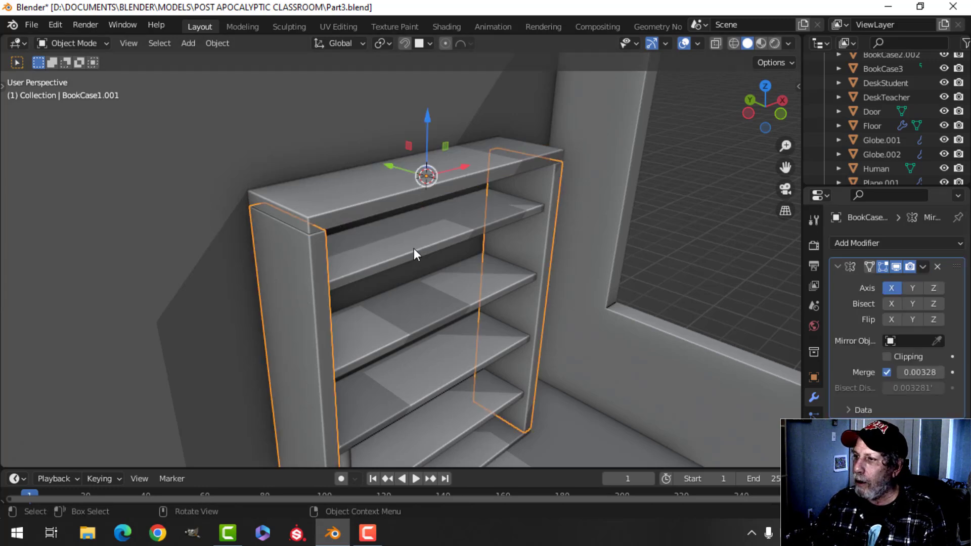
key(ctrl+z)
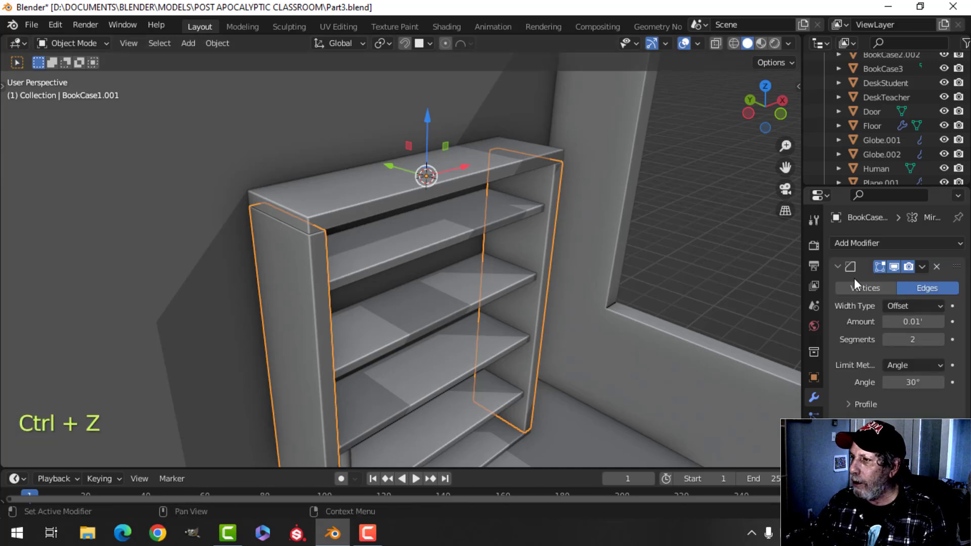
Apply the Mirror modifier on the bookcase's side panels.
click(838, 268)
click(922, 284)
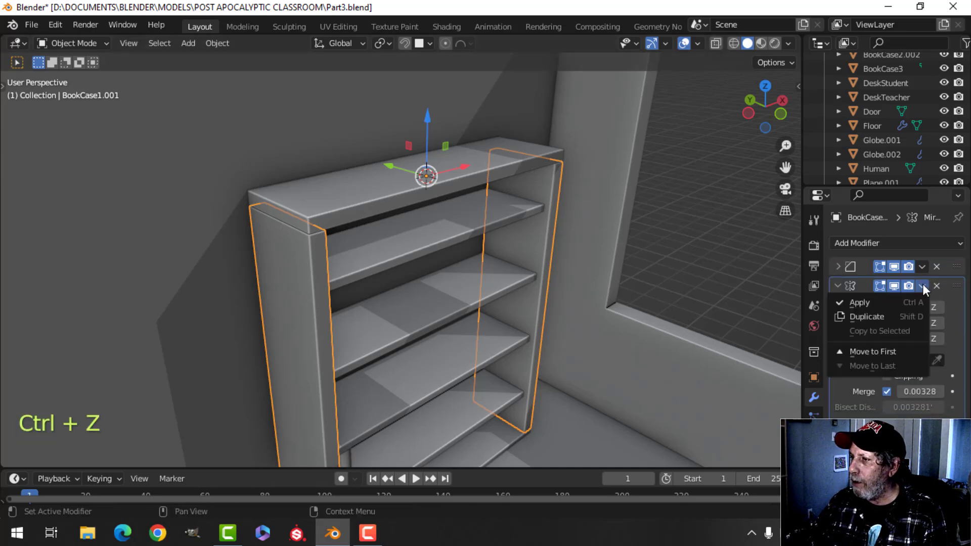
click(882, 300)
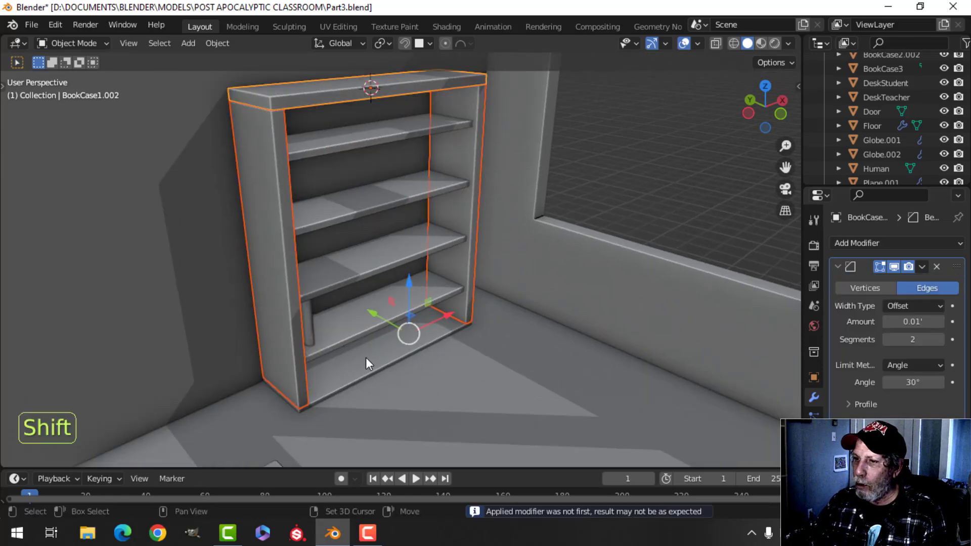
Join the bookcase's side panels, top, bottom and back panel into one object.
shift+click(366, 357)
key(ctrl+j)
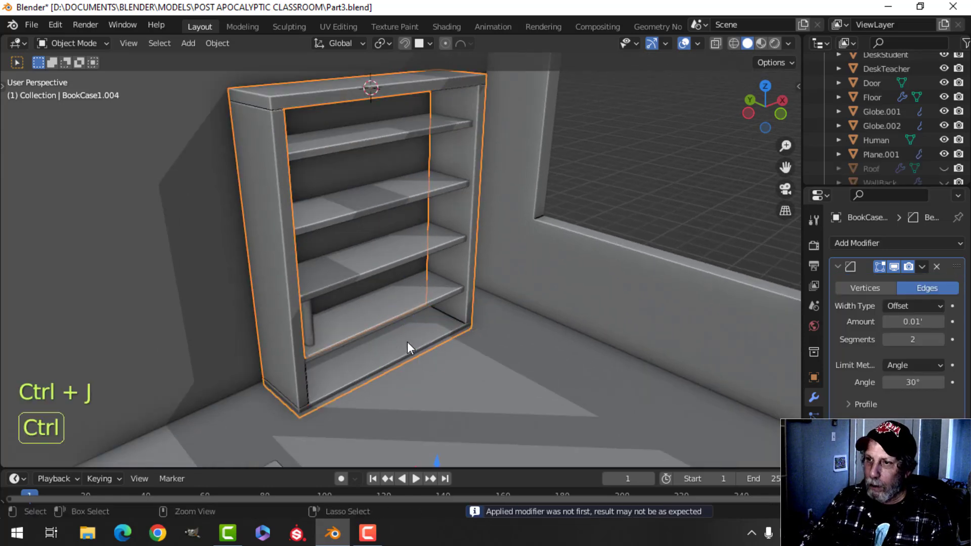
shift+click(314, 177)
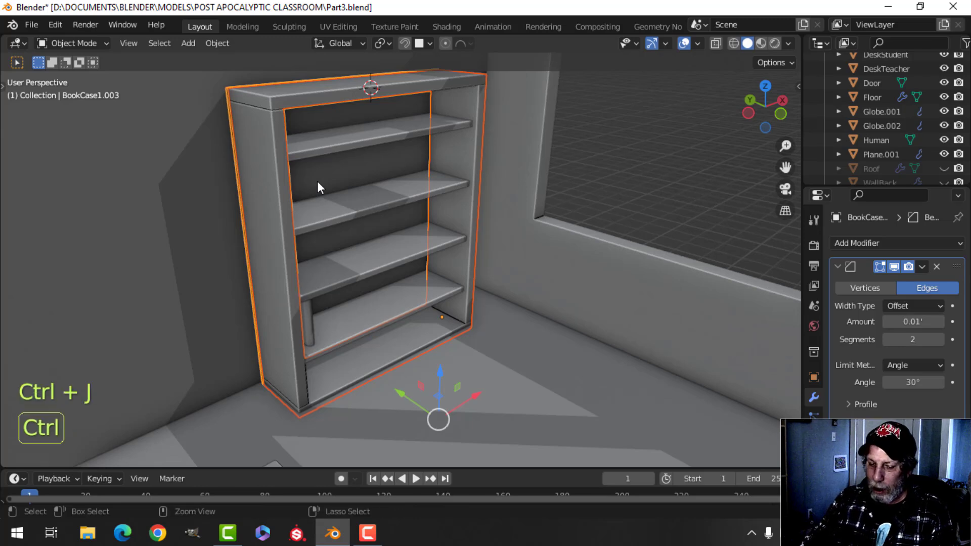
key(ctrl+j)
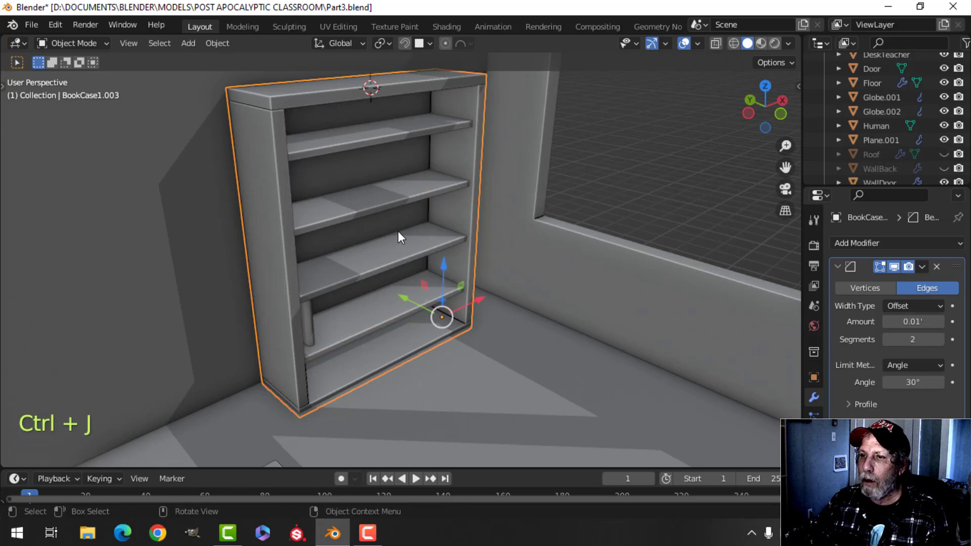
Apply the Array modifier on the shelves and join them to the bookcase frame.
click(368, 144)
middle_drag(369, 144, 486, 218)
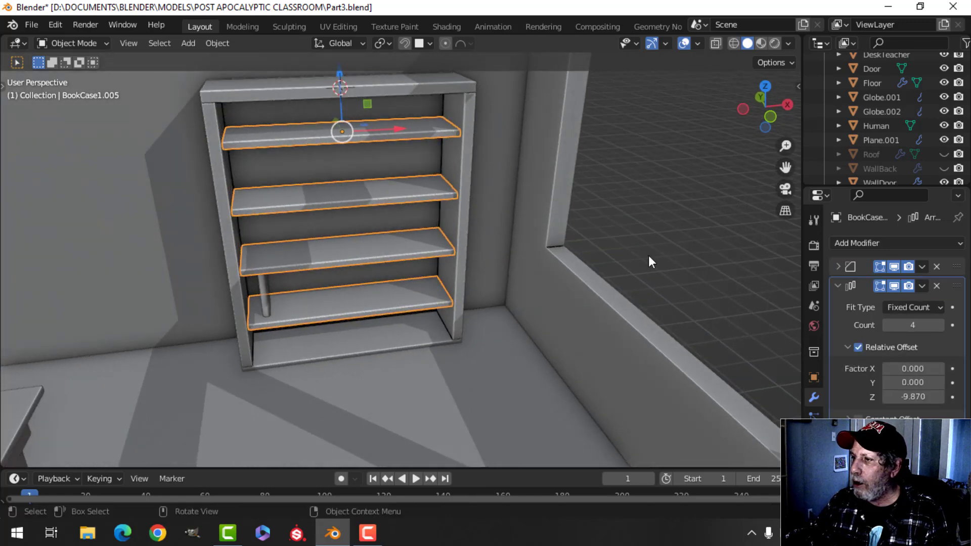
click(922, 286)
click(860, 302)
shift+click(470, 111)
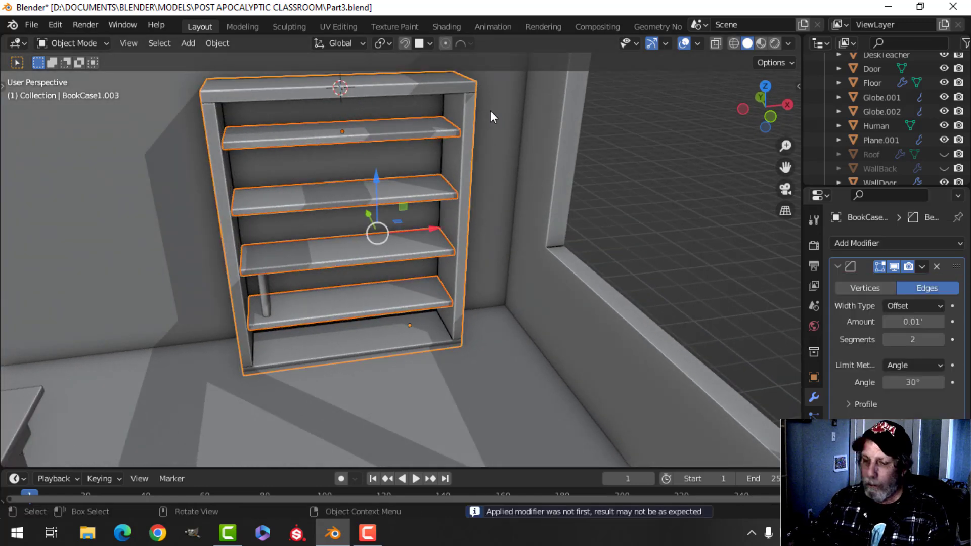
key(ctrl+j)
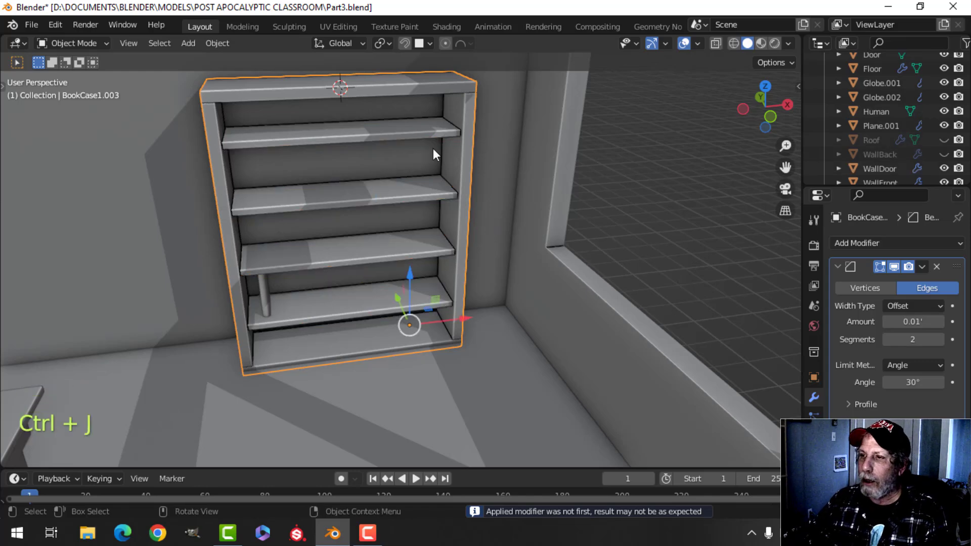
Move the joined bookcase slightly along Y, away from the back wall.
scroll(388, 187, up, 2)
scroll(390, 204, down, 2)
middle_drag(390, 205, 453, 173)
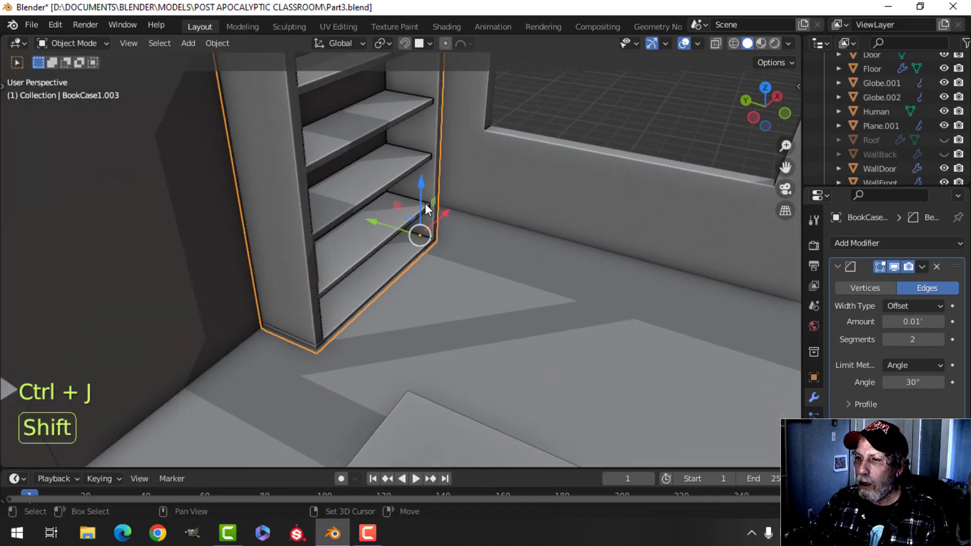
drag(373, 223, 386, 228)
middle_drag(449, 249, 351, 240)
Pull the book toward the front of its shelf by about 0.55' along Y.
click(279, 196)
scroll(320, 204, up, 2)
scroll(411, 266, up, 1)
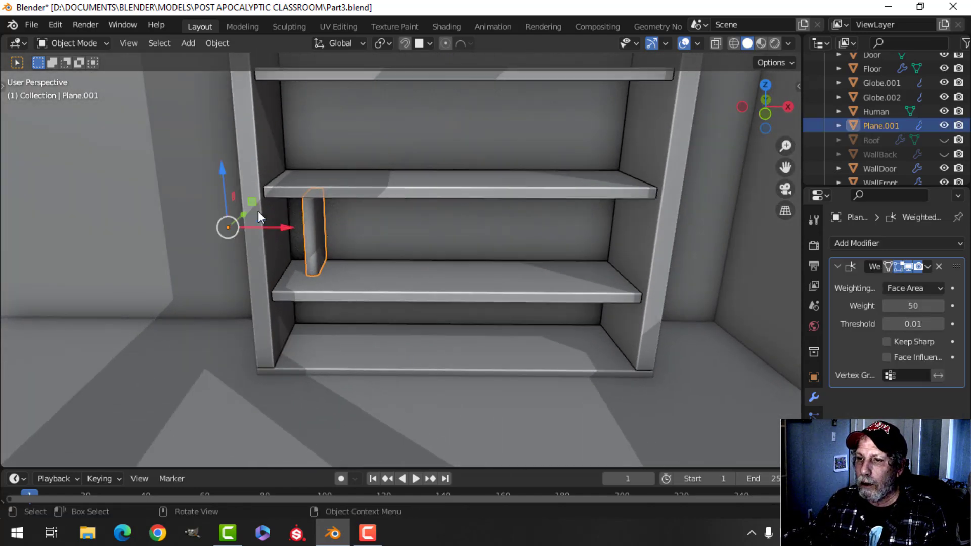
drag(239, 215, 221, 229)
scroll(385, 240, down, 2)
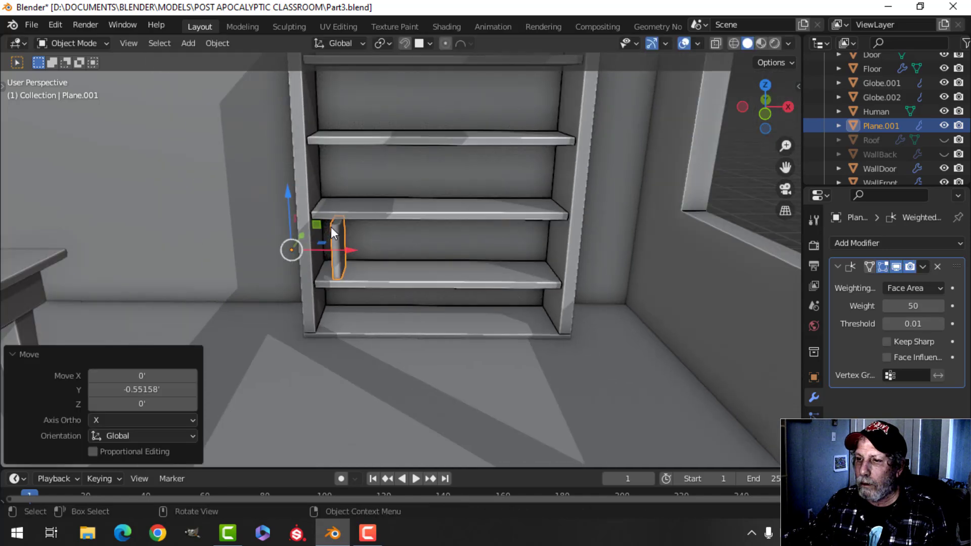
key(alt+a)
Lower the joined bookcase by about 0.076' along Z.
middle_drag(514, 247, 497, 263)
click(497, 263)
drag(497, 263, 496, 218)
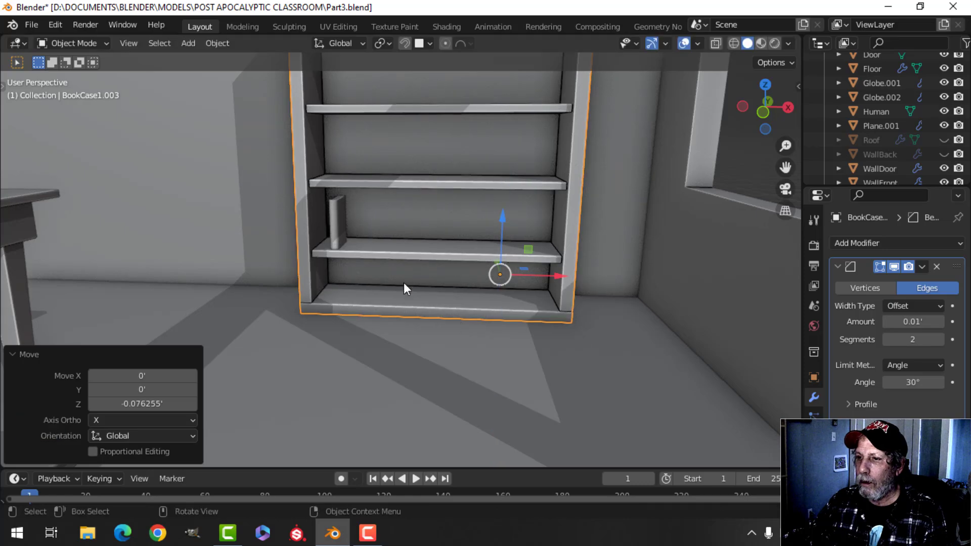
Rename the joined bookcase object as BookCase1.
key(alt+a)
scroll(399, 268, down, 3)
middle_drag(393, 254, 427, 266)
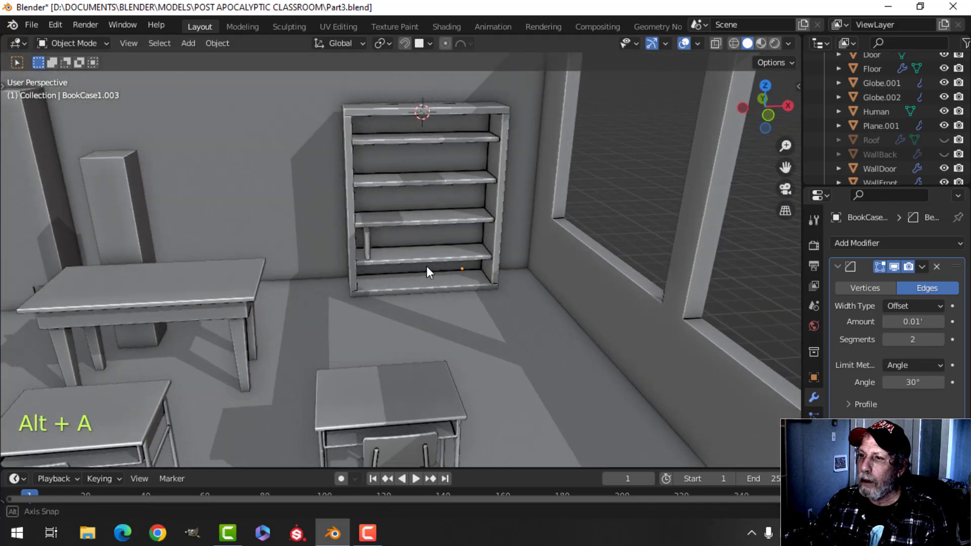
scroll(426, 266, down, 2)
scroll(426, 268, up, 2)
click(426, 245)
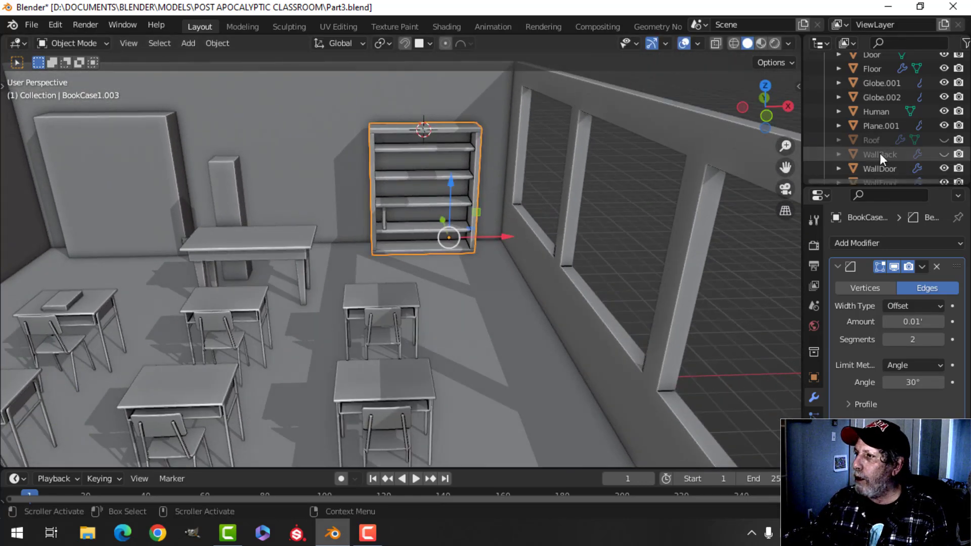
scroll(882, 151, up, 3)
scroll(884, 149, up, 2)
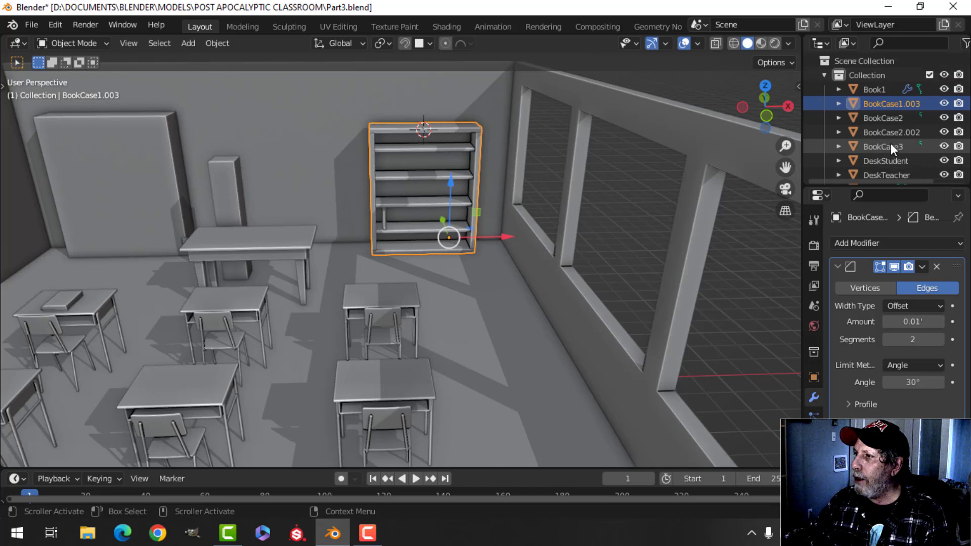
double_click(906, 103)
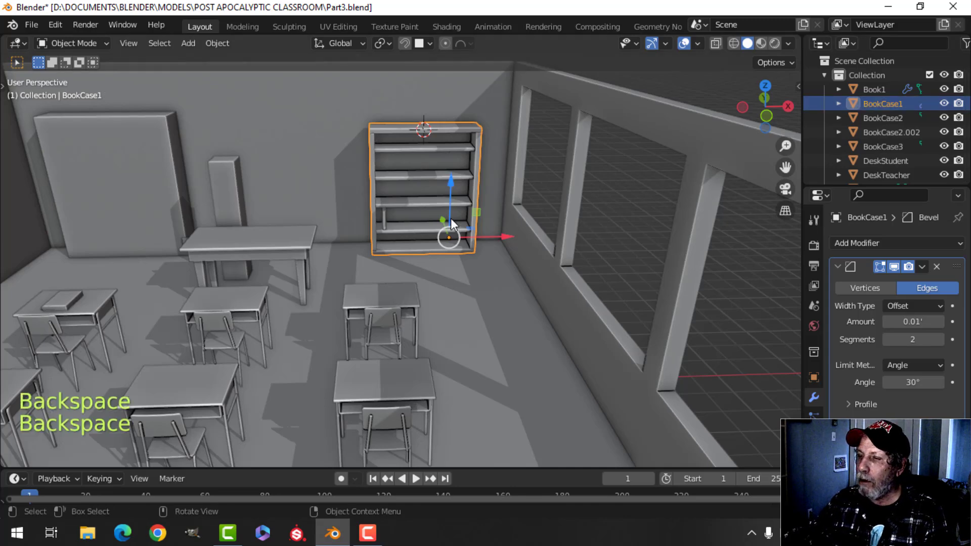
Rename the book standing on the bookcase shelf as Book2.
key(alt+a)
scroll(374, 241, up, 1)
shift+middle_drag(293, 253, 403, 264)
scroll(403, 263, down, 3)
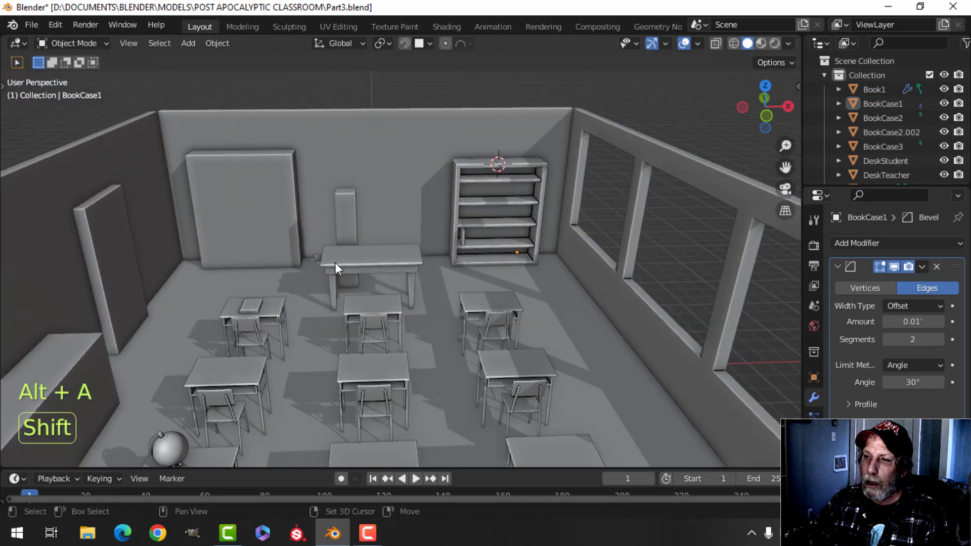
shift+middle_drag(335, 262, 360, 240)
middle_drag(360, 241, 362, 250)
scroll(445, 250, up, 4)
shift+middle_drag(444, 250, 298, 238)
scroll(444, 195, up, 3)
shift+middle_drag(444, 195, 433, 289)
scroll(396, 244, up, 2)
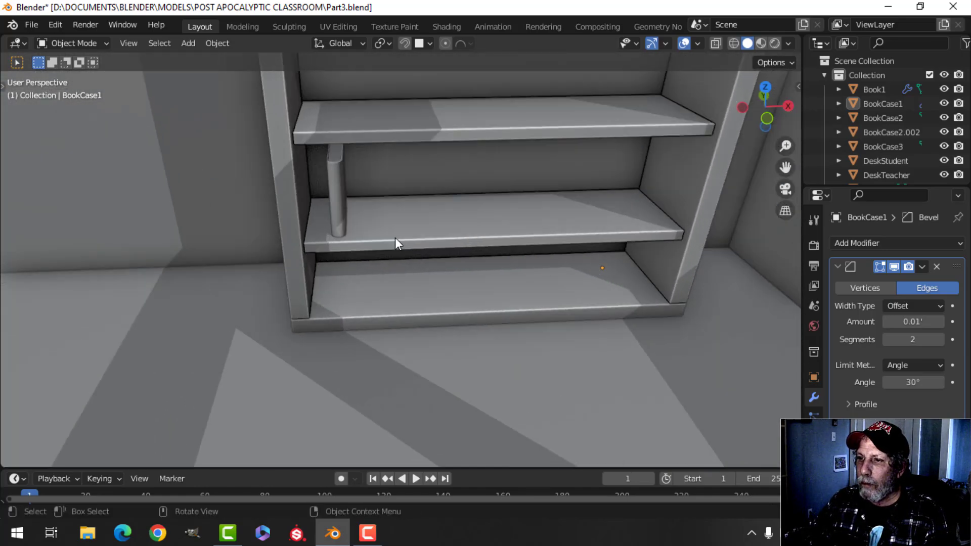
click(341, 187)
scroll(377, 208, down, 3)
shift+middle_drag(377, 209, 412, 245)
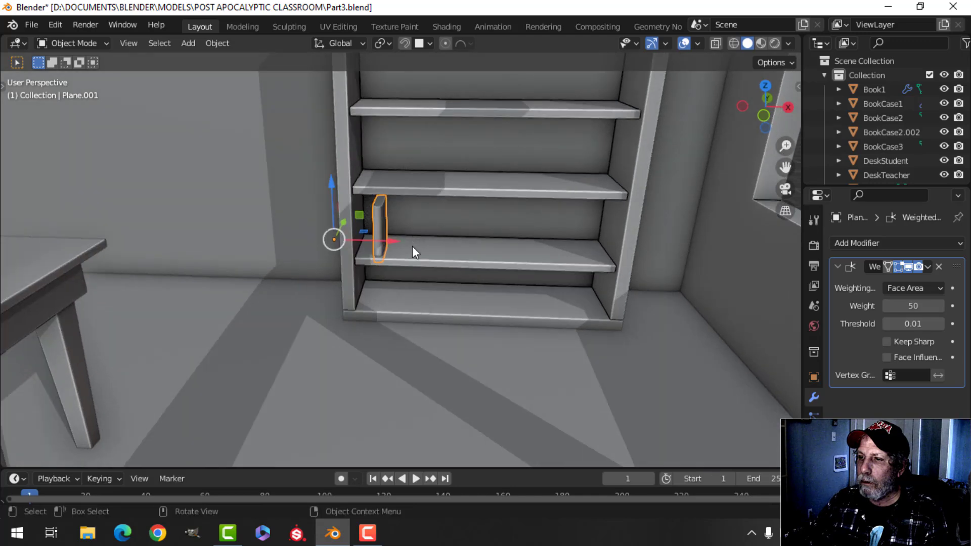
scroll(411, 246, up, 3)
scroll(860, 116, down, 3)
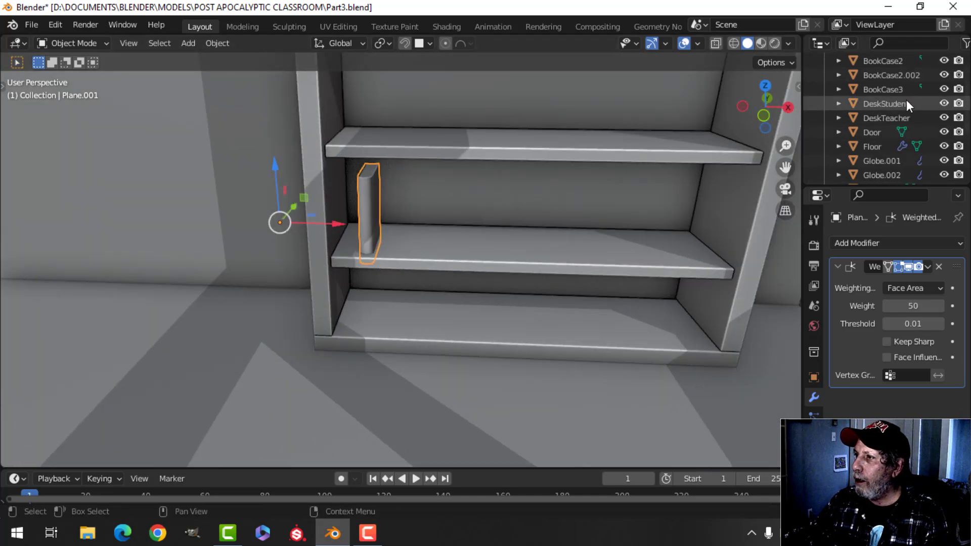
scroll(903, 112, down, 3)
double_click(885, 112)
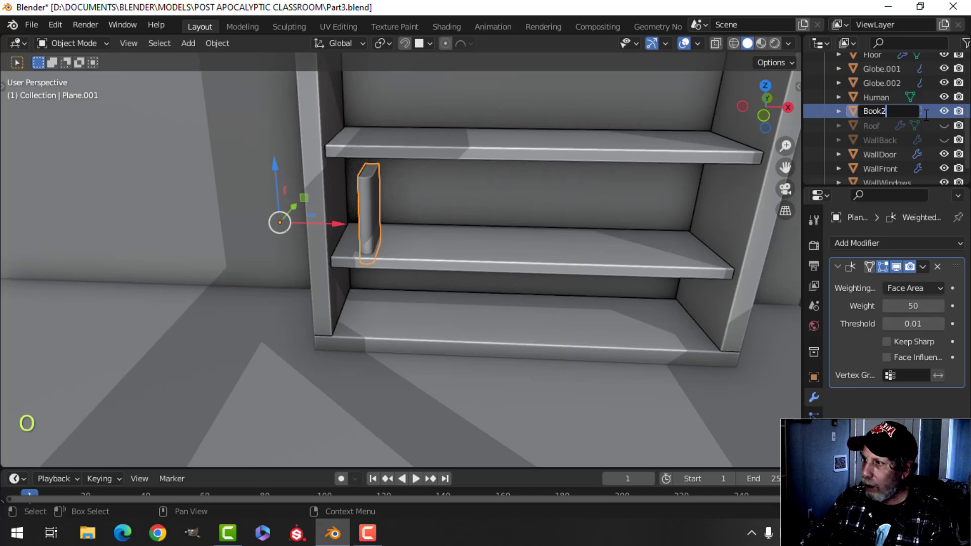
text(Book2)
key(Return)
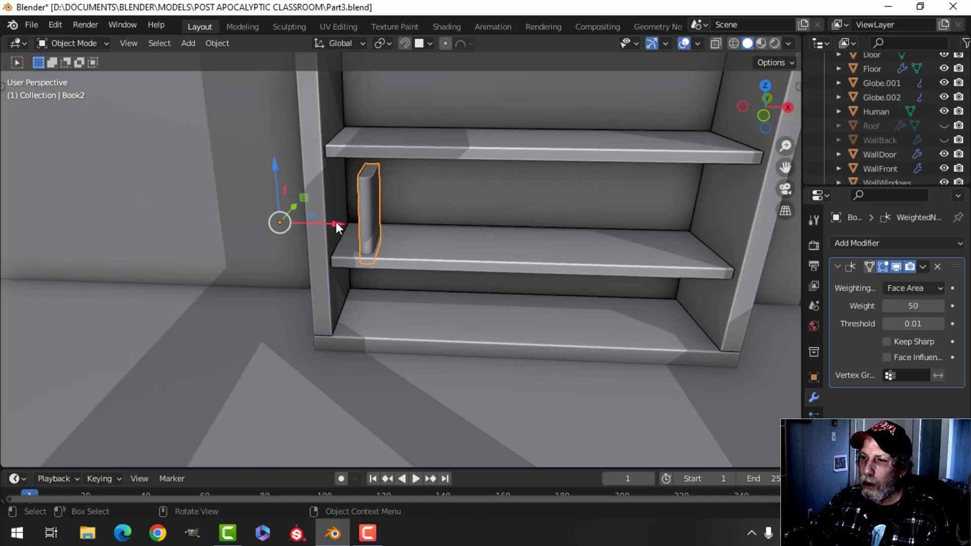
Move the book about 0.25' along X away from the bookcase side and raise it about 0.137' onto the shelf.
drag(337, 228, 349, 227)
middle_drag(349, 227, 375, 209)
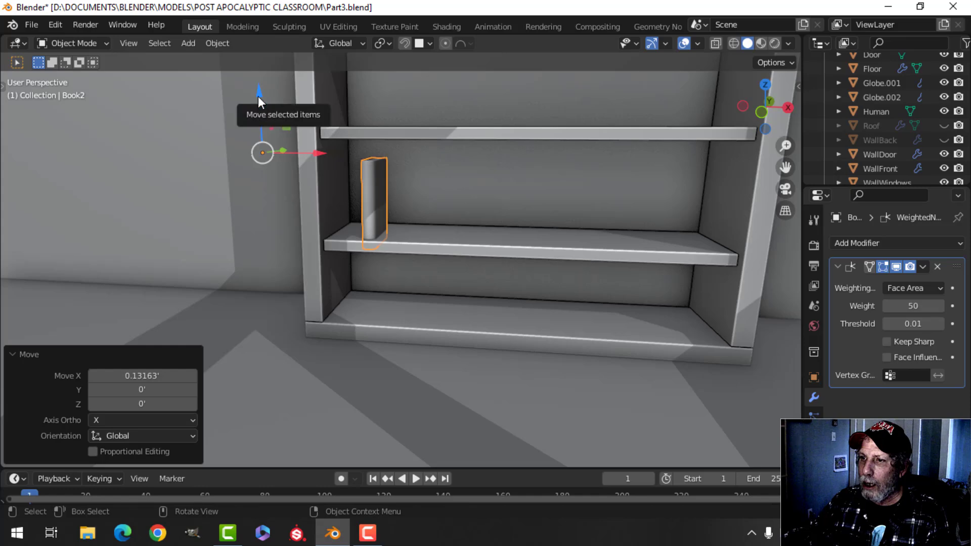
drag(259, 102, 265, 79)
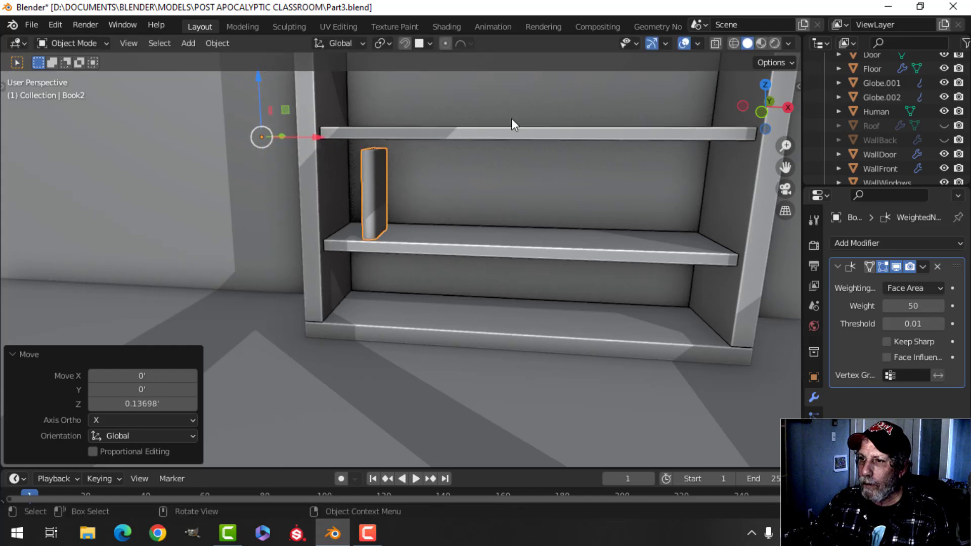
shift+middle_drag(512, 119, 466, 201)
middle_drag(466, 201, 490, 211)
scroll(486, 213, up, 3)
shift+middle_drag(421, 224, 443, 198)
middle_drag(443, 197, 416, 209)
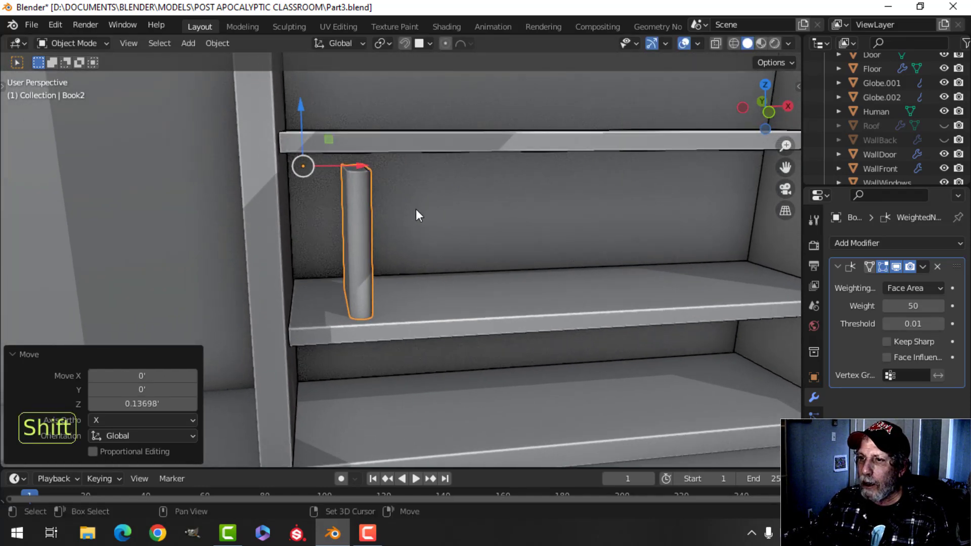
drag(359, 165, 397, 163)
Set the book's origin to its geometry.
right_click(384, 203)
mouse_move(368, 203)
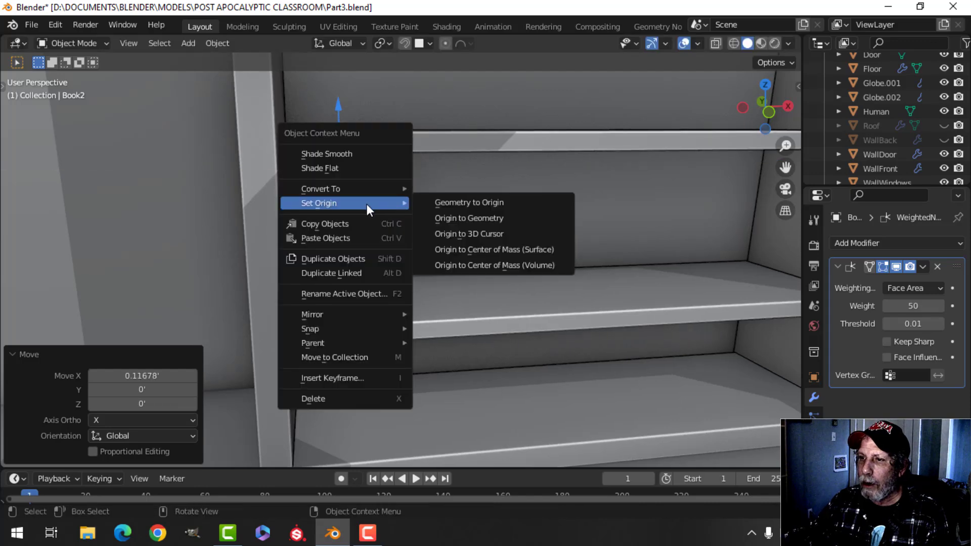
click(439, 216)
Duplicate the book about -0.355' along X and rename the copy as Book3.
shift+middle_drag(445, 225, 493, 248)
key(shift+d)
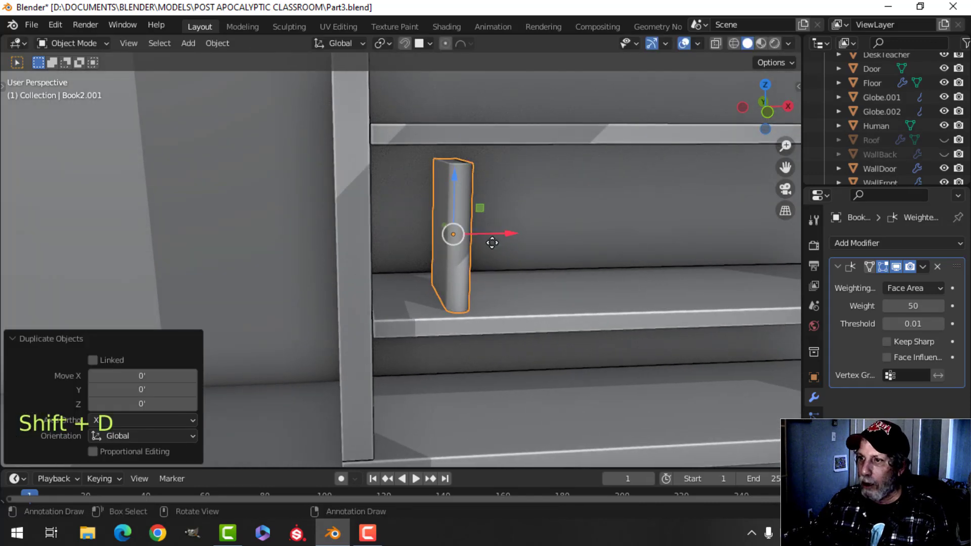
key(x)
click(459, 236)
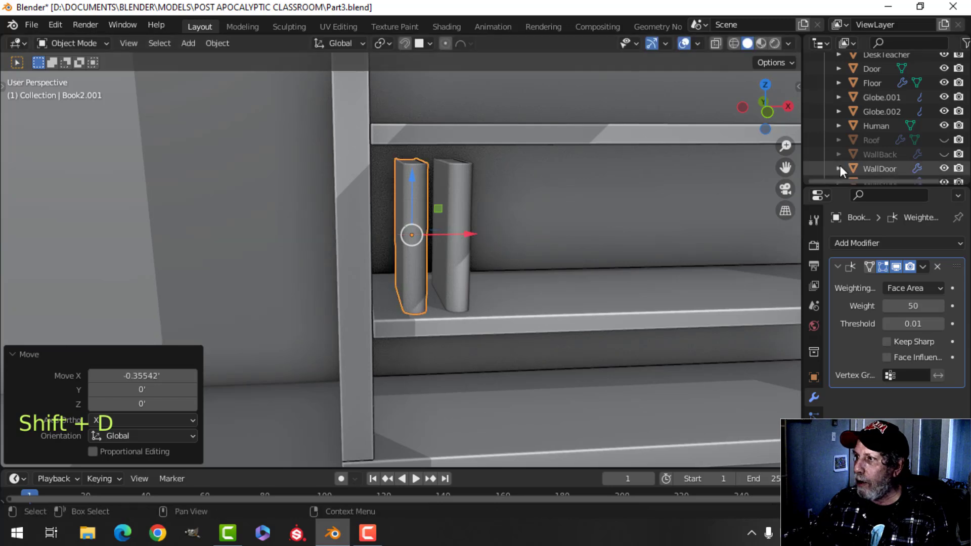
scroll(880, 129, up, 8)
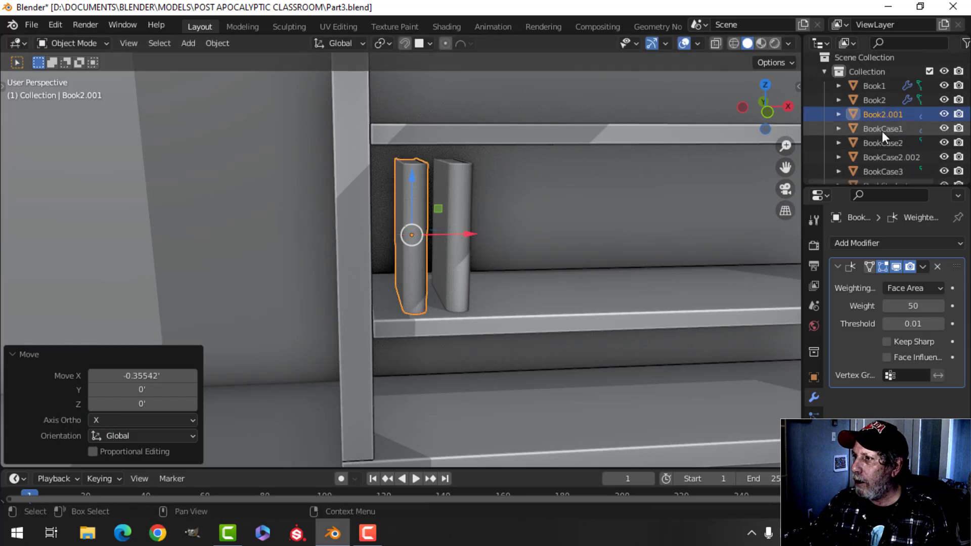
double_click(886, 115)
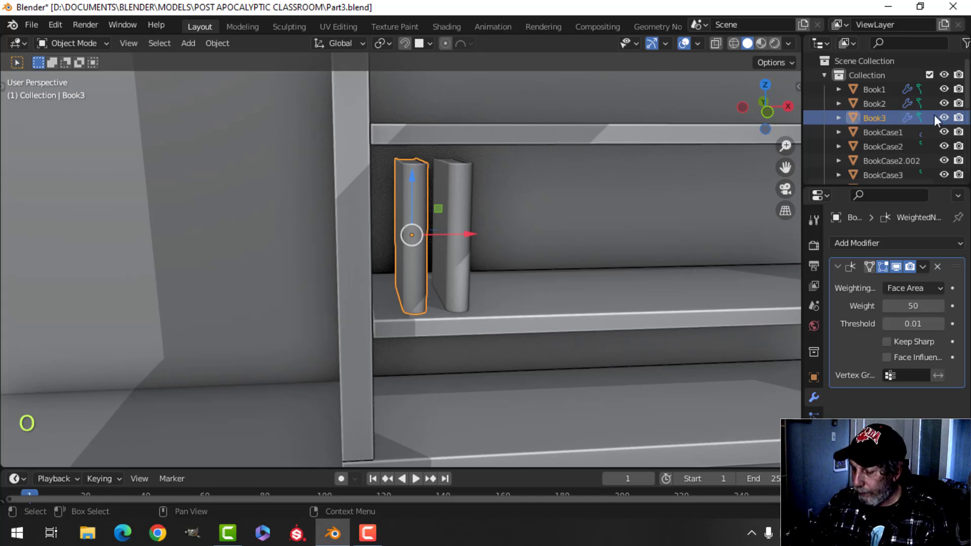
In front view, rotate all of Book3's mesh by about -15.1° so it leans.
key(KP_1)
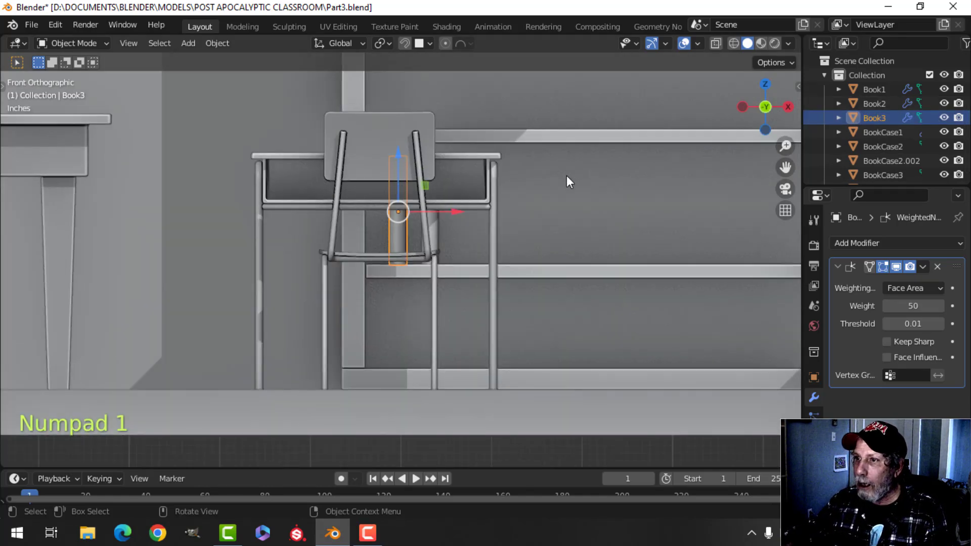
key(Tab)
key(a)
shift+middle_drag(493, 222, 481, 271)
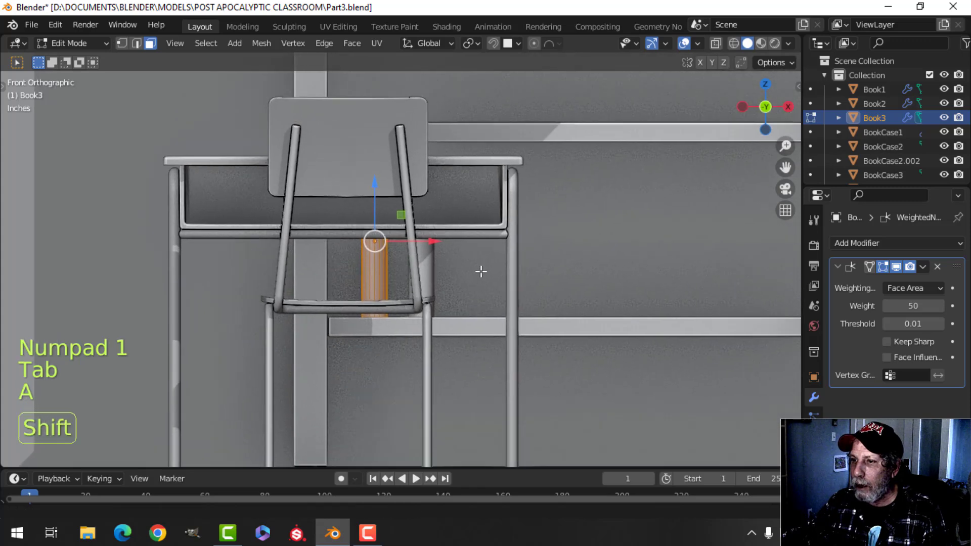
key(r)
click(482, 239)
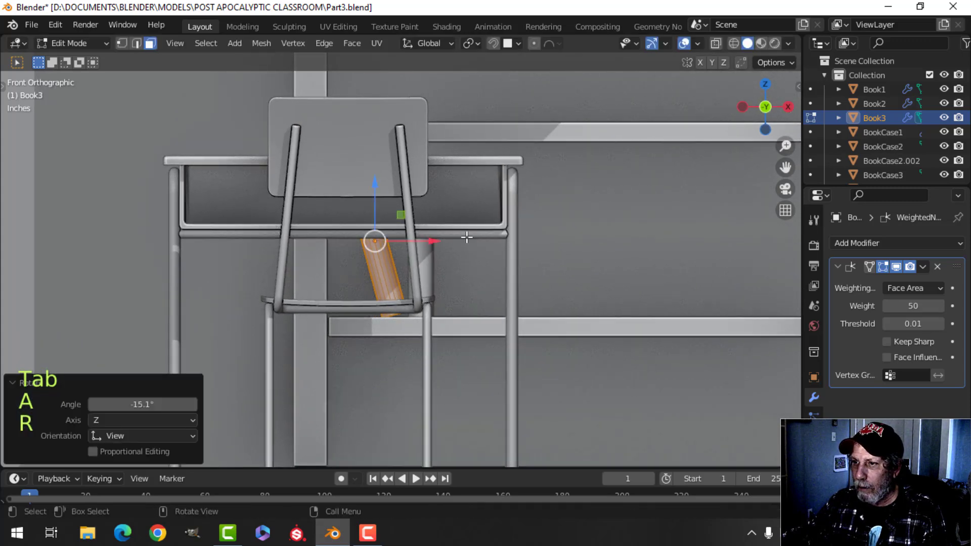
Shift Book3's tilted mesh about -0.12' along X and pull it toward the shelf front along Y.
middle_drag(465, 236, 445, 267)
drag(420, 294, 395, 297)
middle_drag(395, 297, 332, 233)
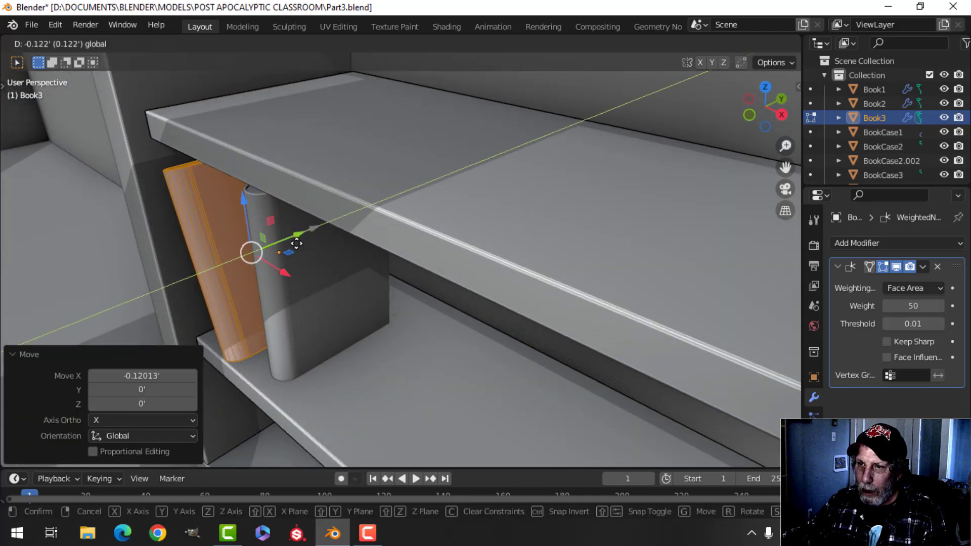
key(Tab)
scroll(349, 255, down, 4)
key(alt+a)
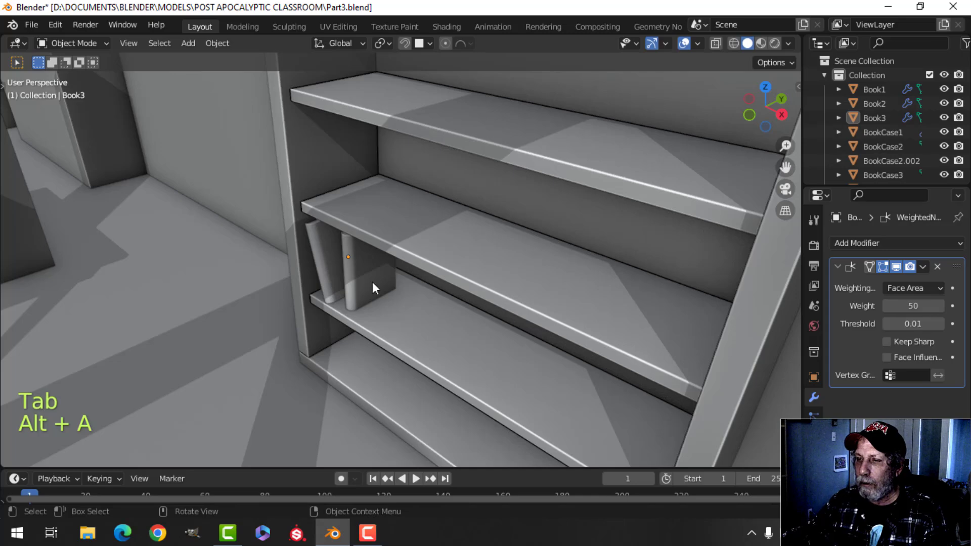
Save the classroom file.
middle_drag(372, 281, 461, 257)
scroll(439, 238, down, 5)
key(ctrl+s)
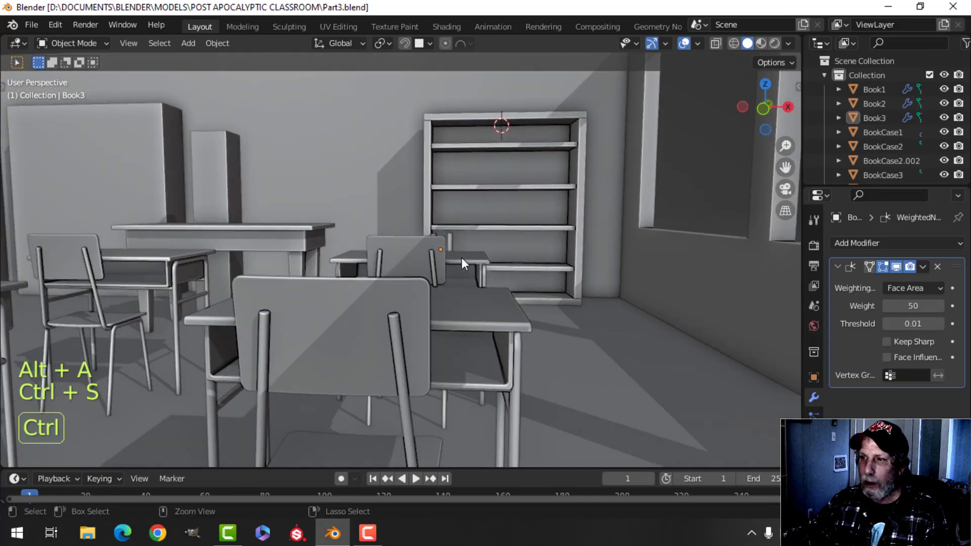
Examine the bookcase and the remaining placeholder blocks along the classroom's back wall.
scroll(461, 257, down, 4)
middle_drag(324, 235, 408, 222)
middle_drag(407, 222, 366, 260)
shift+middle_drag(743, 201, 720, 205)
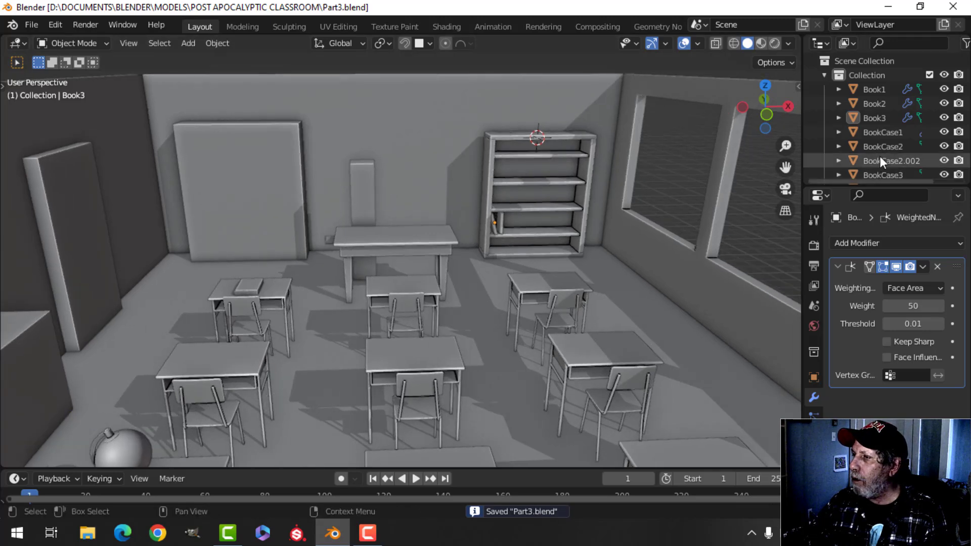
scroll(583, 174, down, 2)
middle_drag(584, 174, 556, 181)
scroll(554, 189, up, 4)
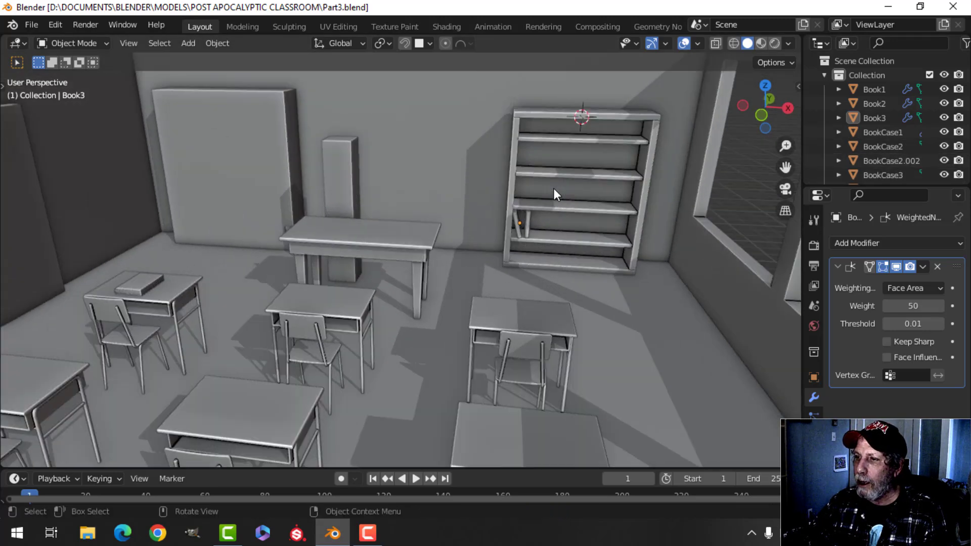
Delete the placeholder block BookCase2 from the back wall.
scroll(553, 193, down, 4)
shift+middle_drag(262, 251, 344, 215)
shift+middle_drag(520, 229, 521, 258)
scroll(485, 255, up, 3)
middle_drag(349, 276, 390, 244)
click(340, 234)
key(x)
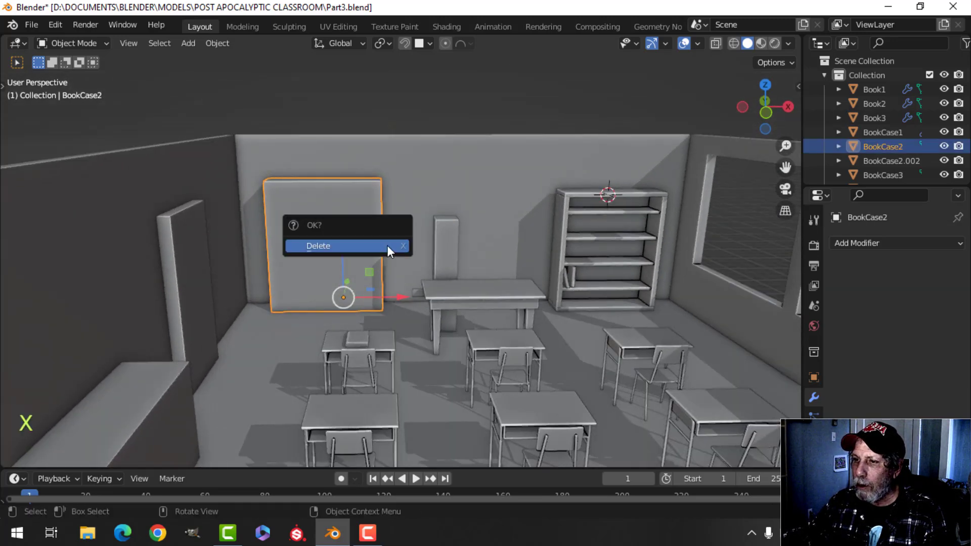
click(387, 245)
Duplicate the finished bookcase about -16.9' along X to where the placeholder stood on the back wall.
shift+middle_drag(481, 248, 508, 244)
scroll(510, 256, up, 2)
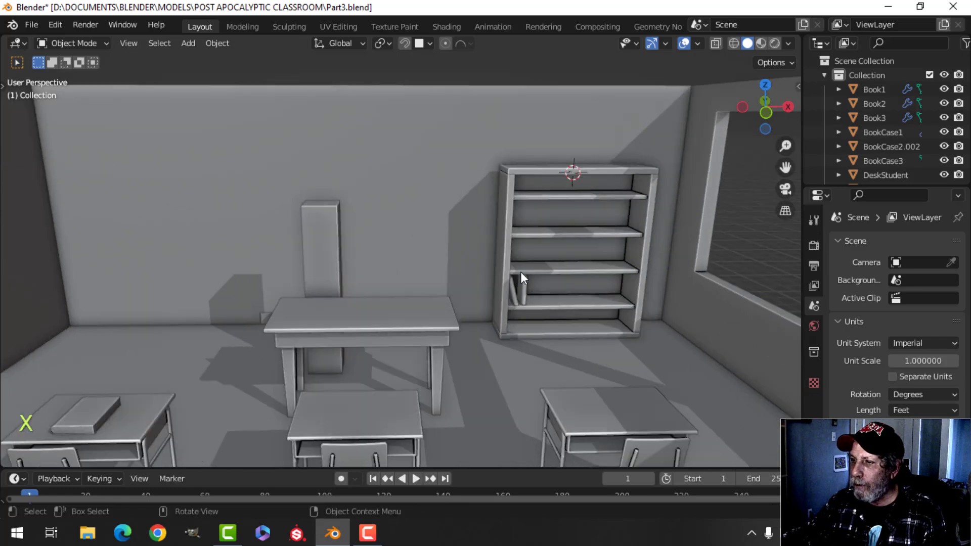
click(570, 271)
scroll(572, 271, down, 3)
shift+middle_drag(574, 257, 547, 248)
mouse_move(547, 248)
middle_down()
mouse_move(539, 239)
mouse_move(551, 264)
middle_up()
key(shift+d)
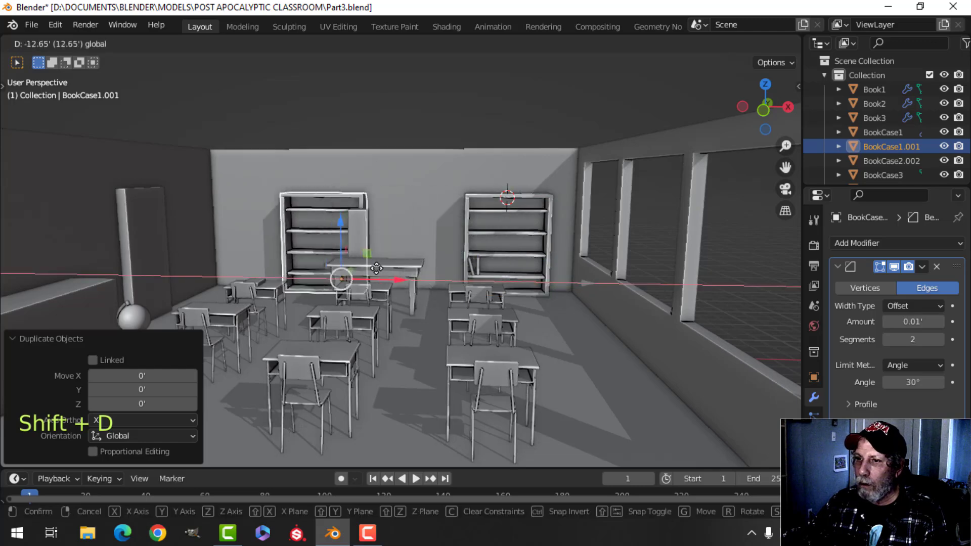
click(329, 266)
Move the original bookcase together with its two books about 0.95' along X toward the window wall.
scroll(336, 253, up, 4)
shift+middle_drag(336, 252, 437, 260)
shift+middle_drag(506, 253, 168, 268)
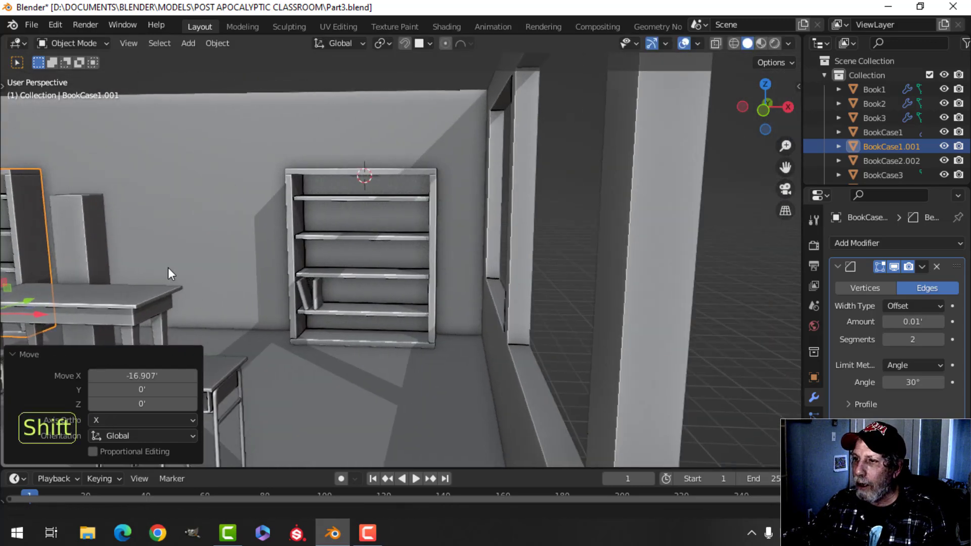
scroll(247, 309, up, 4)
click(313, 264)
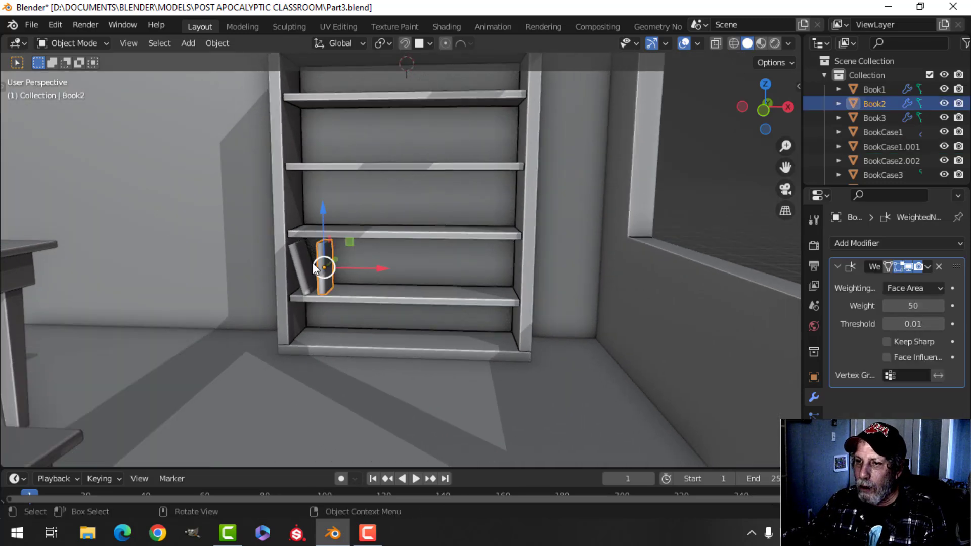
shift+click(310, 265)
shift+click(386, 251)
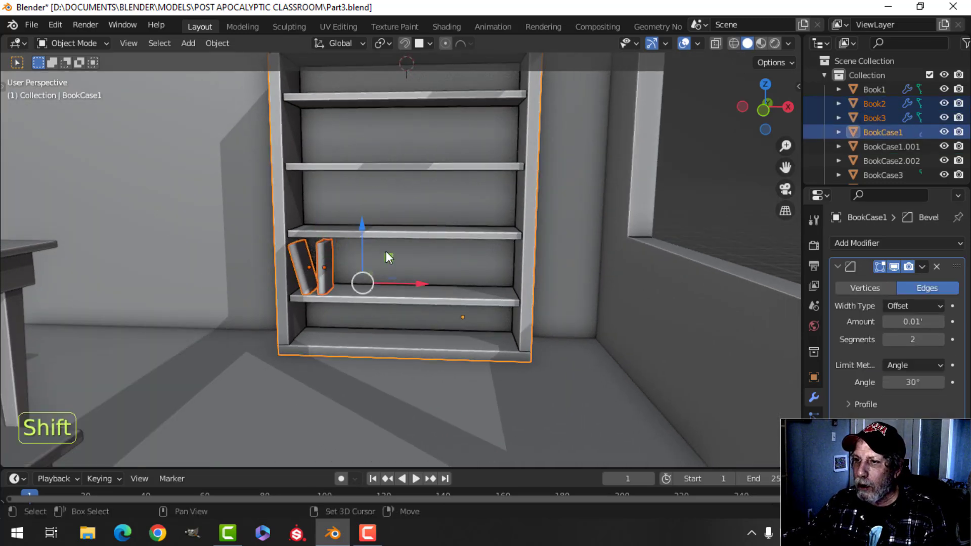
drag(414, 283, 455, 283)
scroll(444, 278, down, 3)
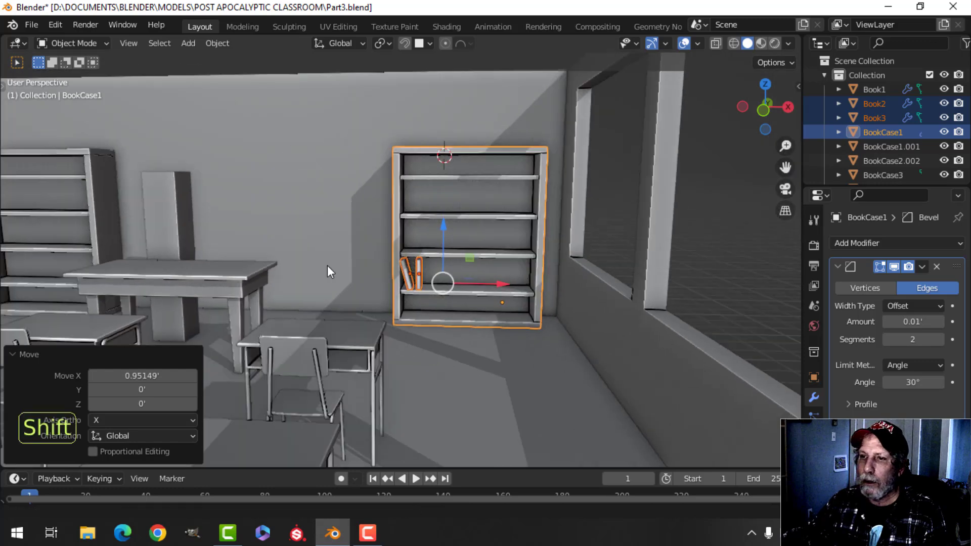
Rename the duplicated bookcase BookCase1.001 on the back wall as BookCase2.
shift+middle_drag(327, 266, 518, 289)
scroll(353, 256, down, 3)
key(alt+a)
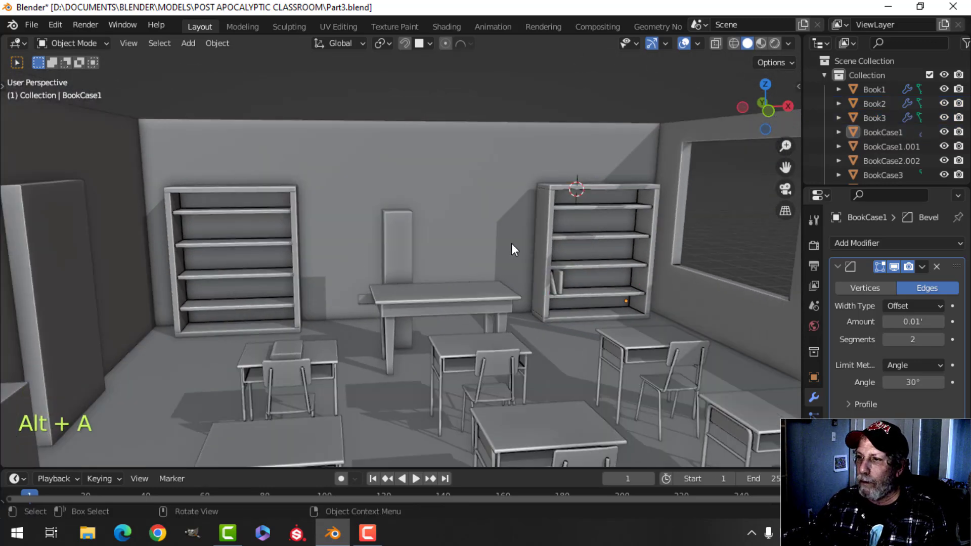
middle_drag(514, 249, 381, 268)
click(226, 203)
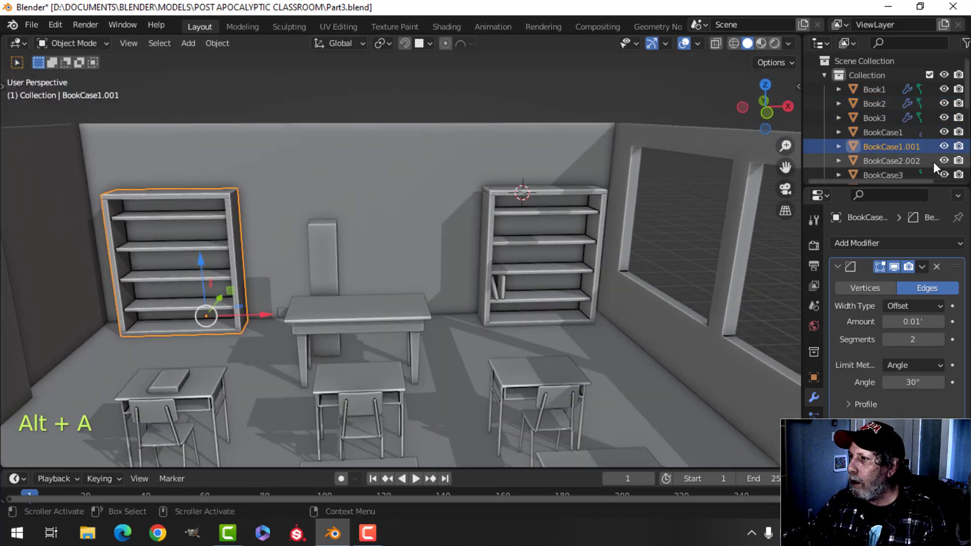
double_click(897, 144)
scroll(898, 144, down, 2)
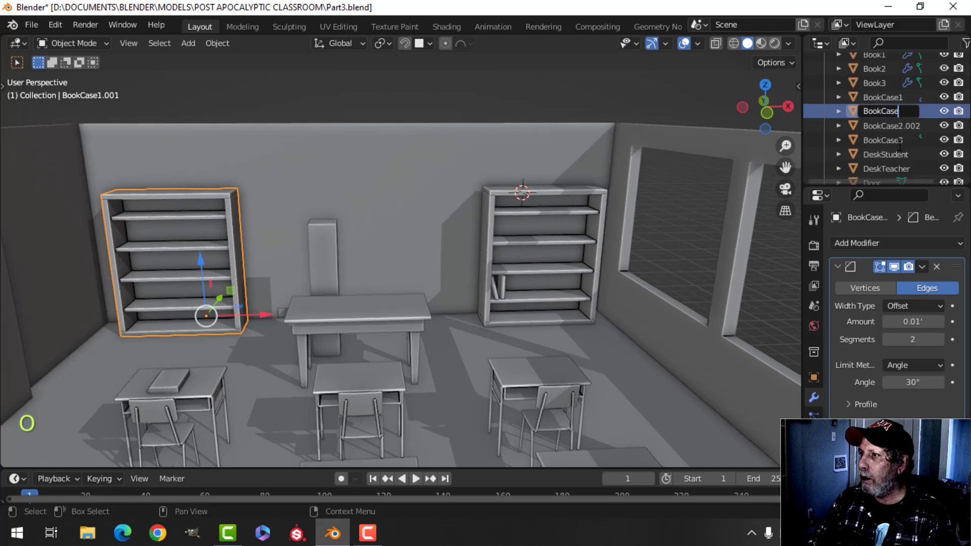
key(Return)
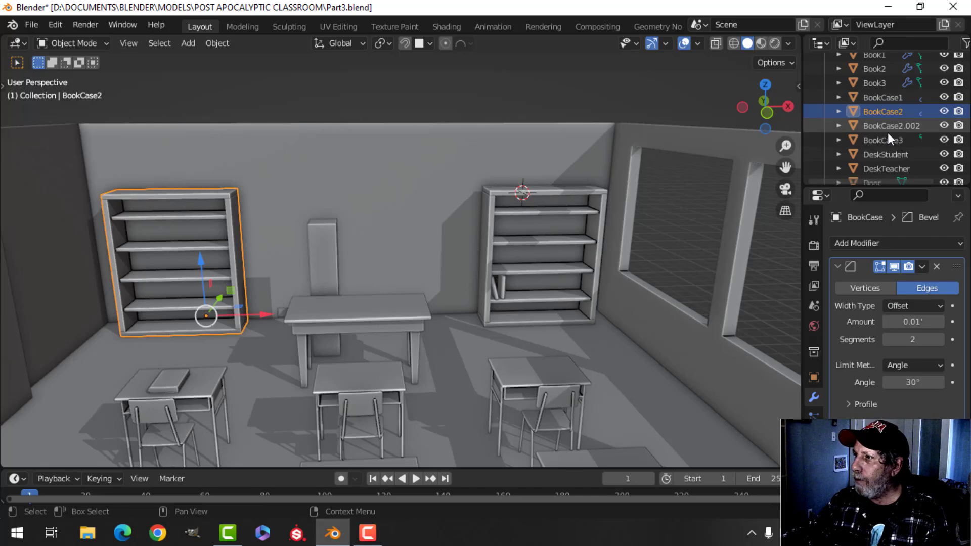
Locate the misnamed drawer object BookCase2.002 and move the teacher's desk about -0.99' along Y, away from the back wall.
click(895, 126)
scroll(253, 251, down, 5)
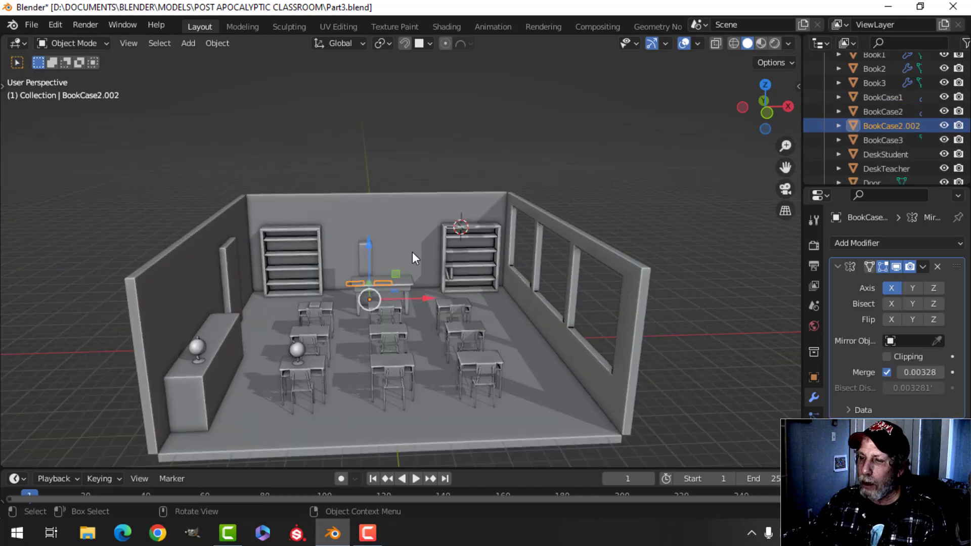
scroll(412, 252, up, 3)
shift+middle_drag(408, 243, 403, 195)
scroll(405, 239, up, 2)
middle_drag(403, 195, 431, 181)
scroll(530, 200, up, 2)
shift+middle_drag(431, 181, 243, 215)
click(437, 172)
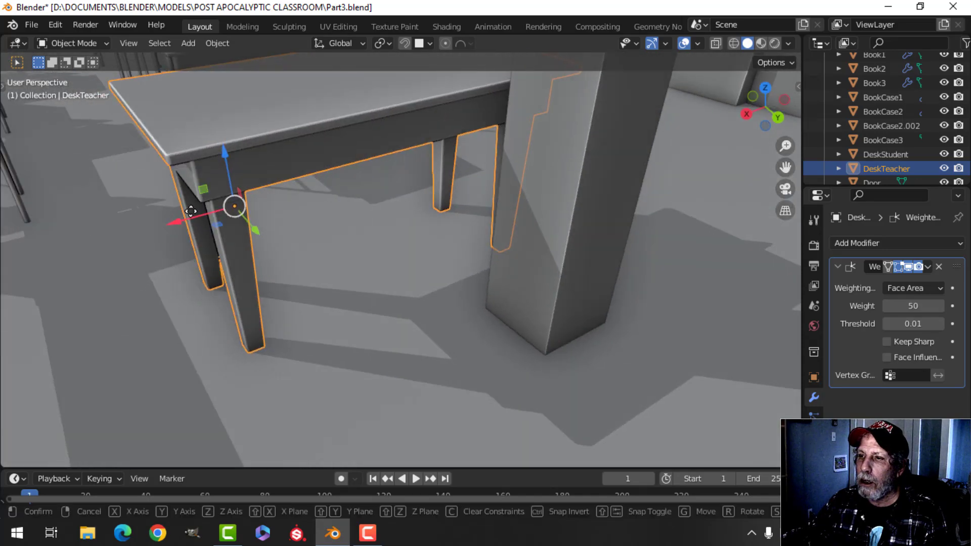
drag(191, 211, 259, 186)
middle_drag(264, 188, 339, 215)
drag(313, 222, 341, 192)
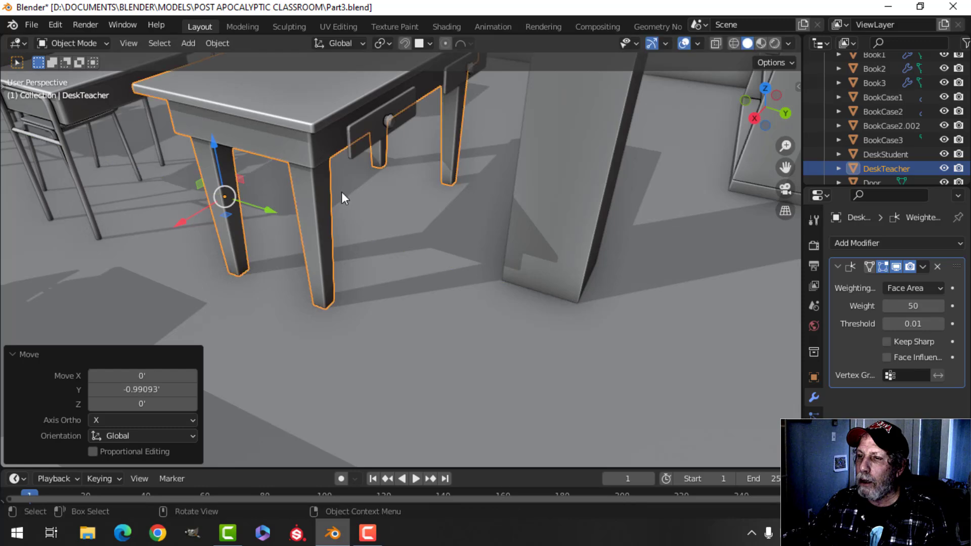
Select the drawer fronts together with the teacher's desk and isolate both in local view.
middle_drag(341, 192, 380, 199)
click(390, 195)
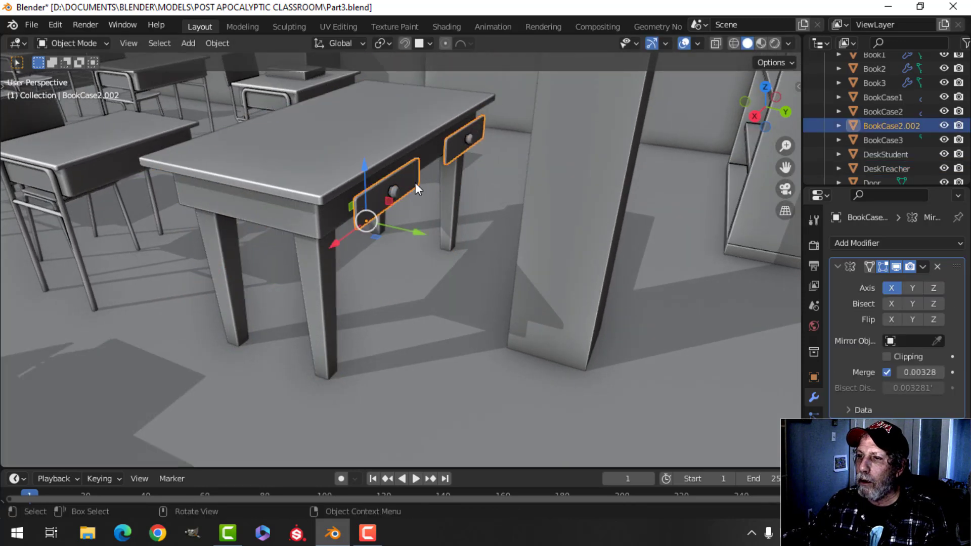
click(394, 191)
click(399, 187)
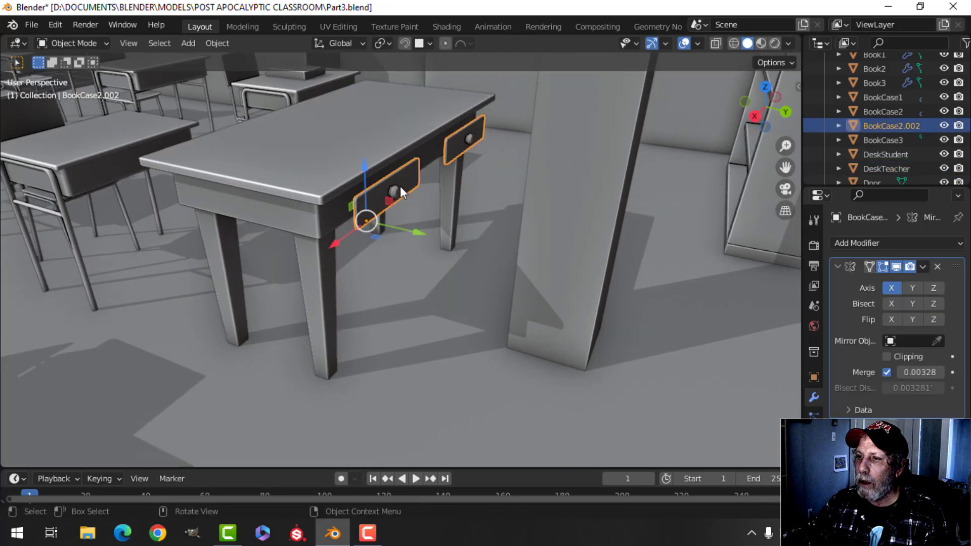
shift+click(378, 144)
key(KP_Divide)
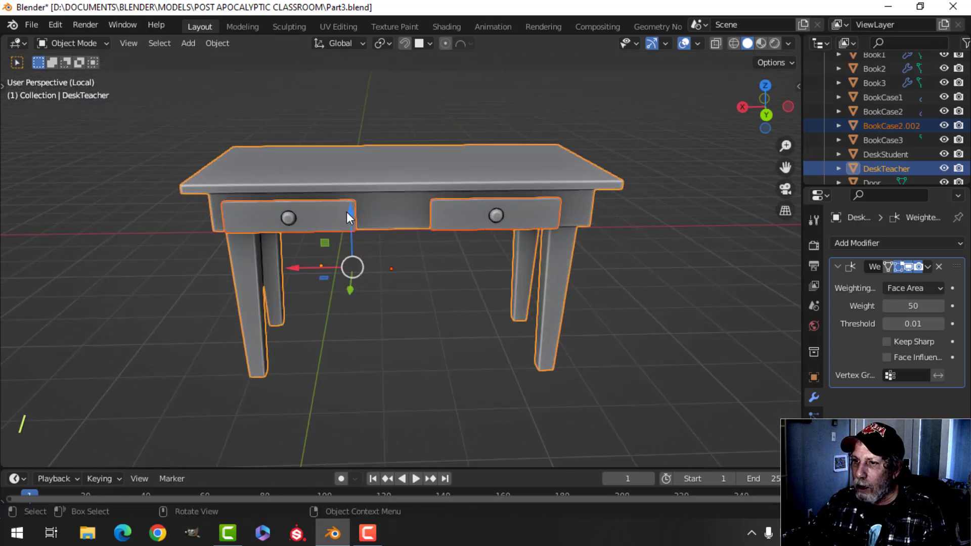
Move the drawer fronts along Y by about -0.27' and another -0.06' to seat them against the teacher's desk.
key(alt+a)
click(339, 214)
middle_drag(338, 214, 459, 272)
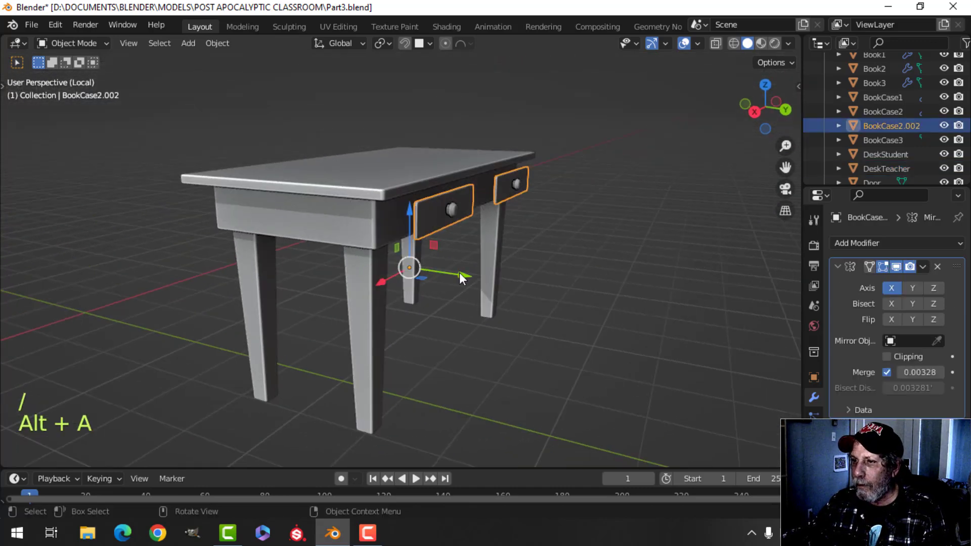
drag(459, 272, 442, 264)
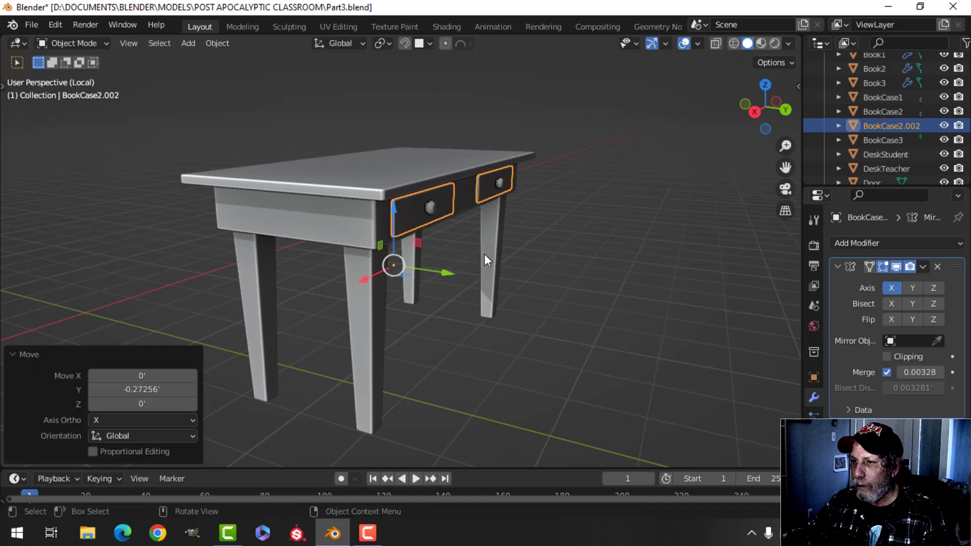
scroll(484, 254, up, 5)
shift+middle_drag(464, 223, 457, 254)
drag(429, 309, 424, 298)
Shift the drawer fronts slightly along X to centre them across the width of the teacher's desk.
middle_drag(508, 274, 413, 245)
scroll(428, 278, down, 4)
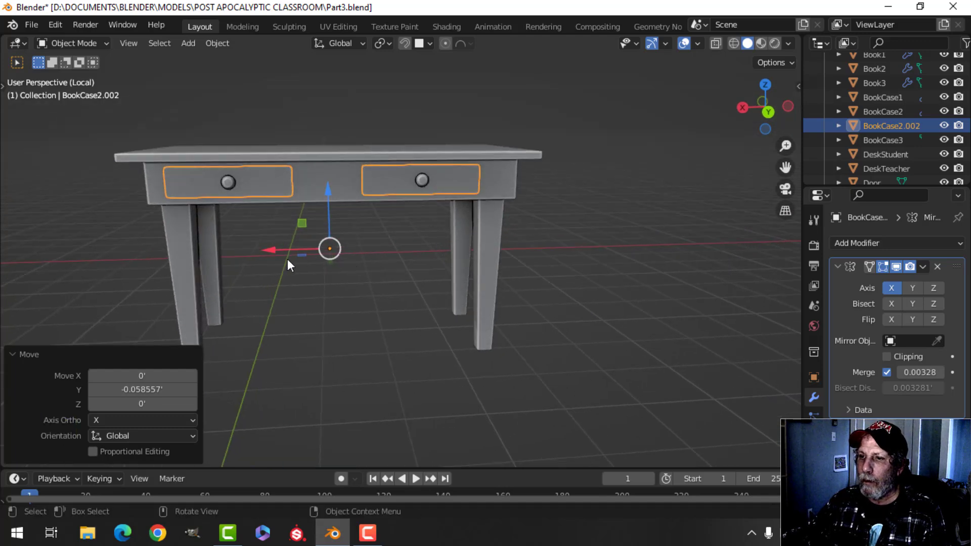
drag(269, 250, 278, 250)
key(alt+a)
Apply the drawer fronts' Mirror modifier and join them to the teacher's desk as one object.
scroll(412, 235, down, 2)
middle_drag(411, 235, 394, 217)
click(394, 217)
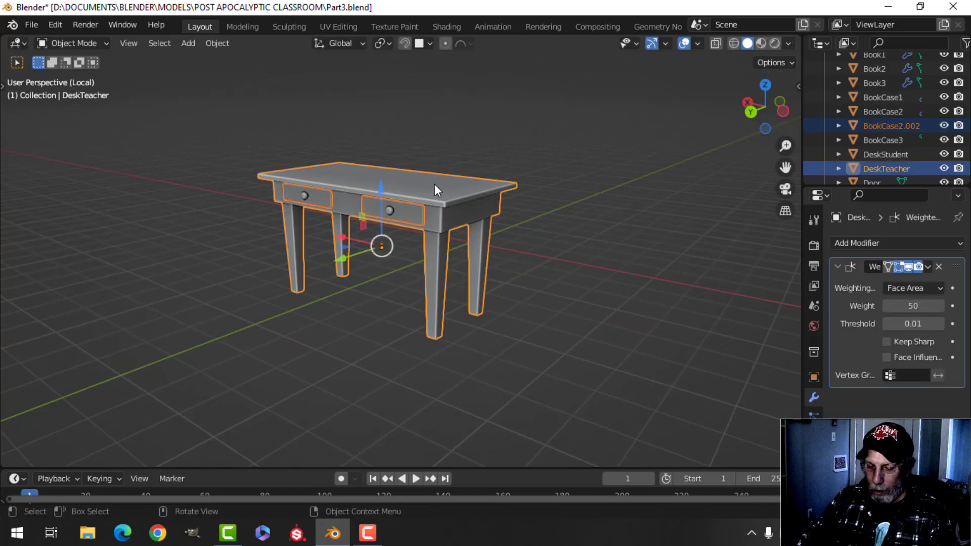
click(391, 225)
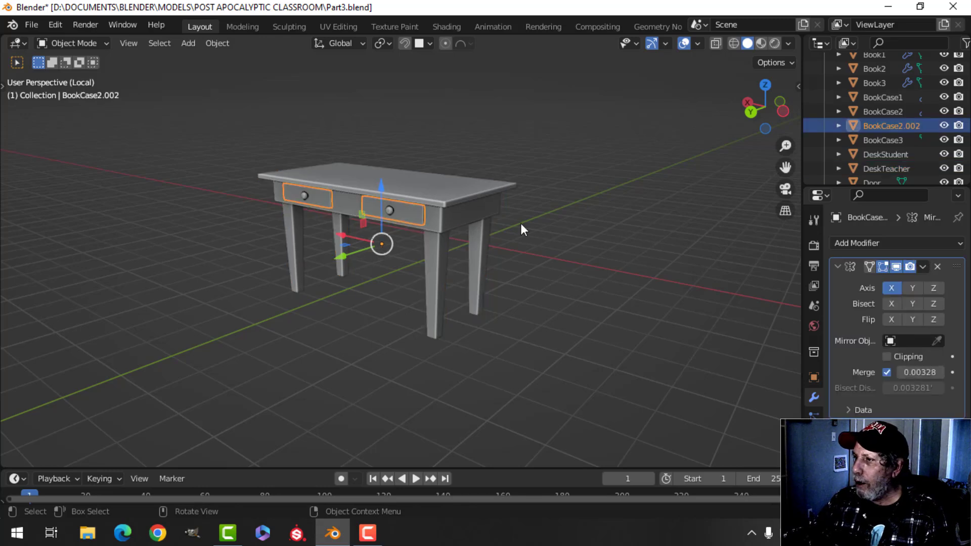
click(922, 266)
click(905, 279)
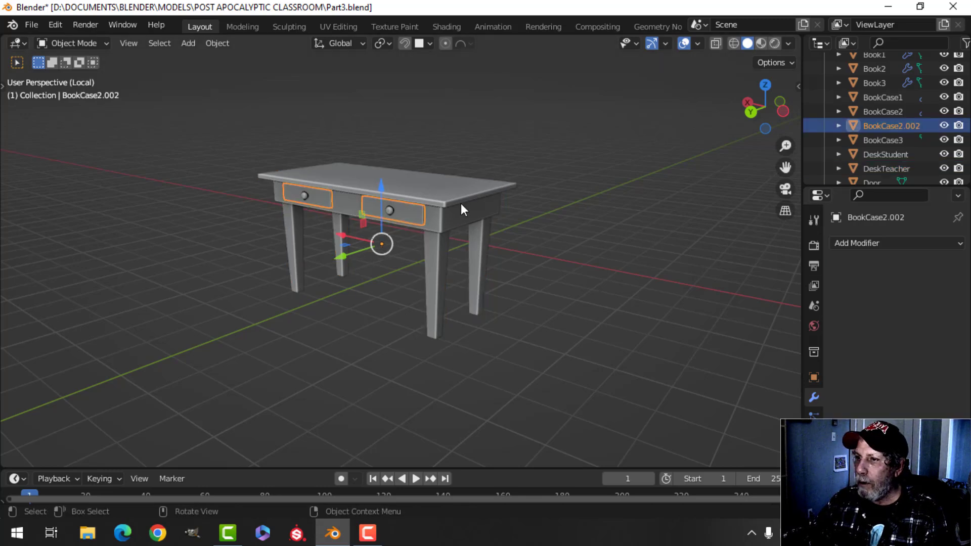
shift+click(449, 190)
key(ctrl+j)
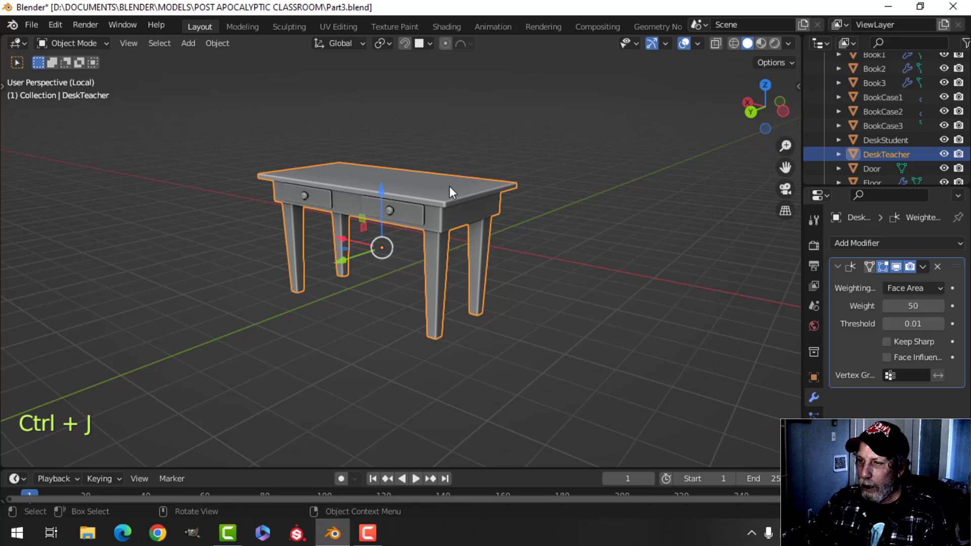
Merge all vertices of the joined teacher's desk by distance in Edit Mode.
key(Tab)
key(a)
key(m)
click(511, 195)
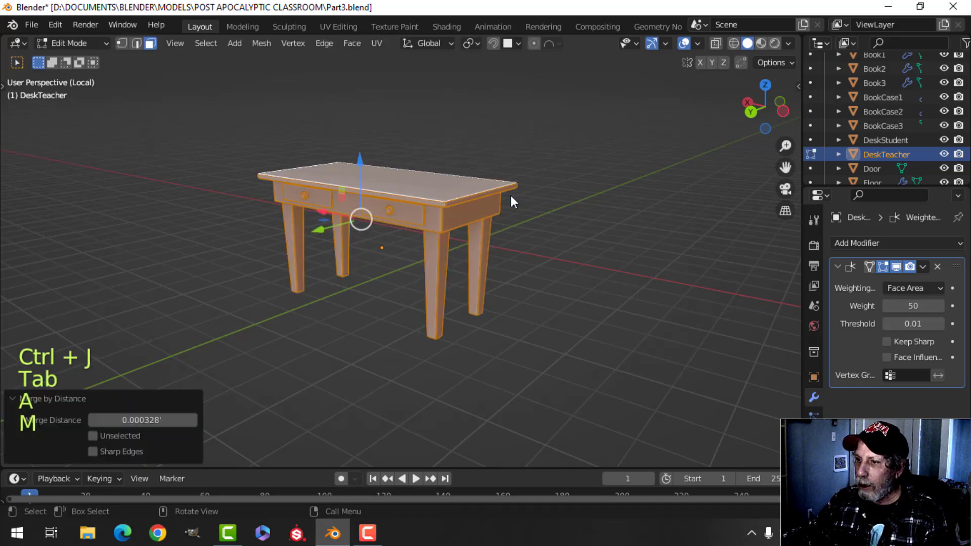
key(alt+a)
key(Tab)
key(alt+a)
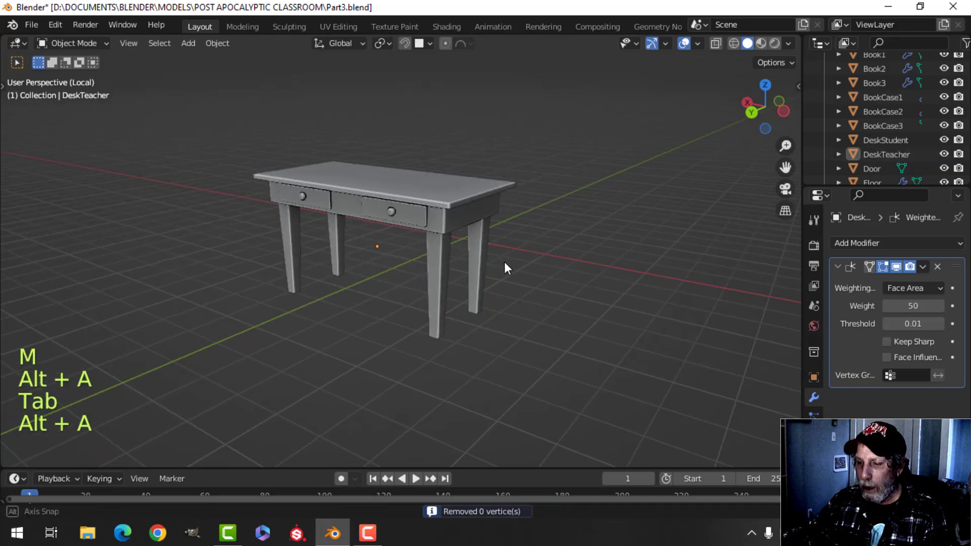
Exit local view, reset the 3D cursor to the origin and move the teacher's desk along X over the middle column of student desks.
key(slash)
scroll(405, 268, down, 4)
middle_drag(405, 268, 526, 252)
click(438, 225)
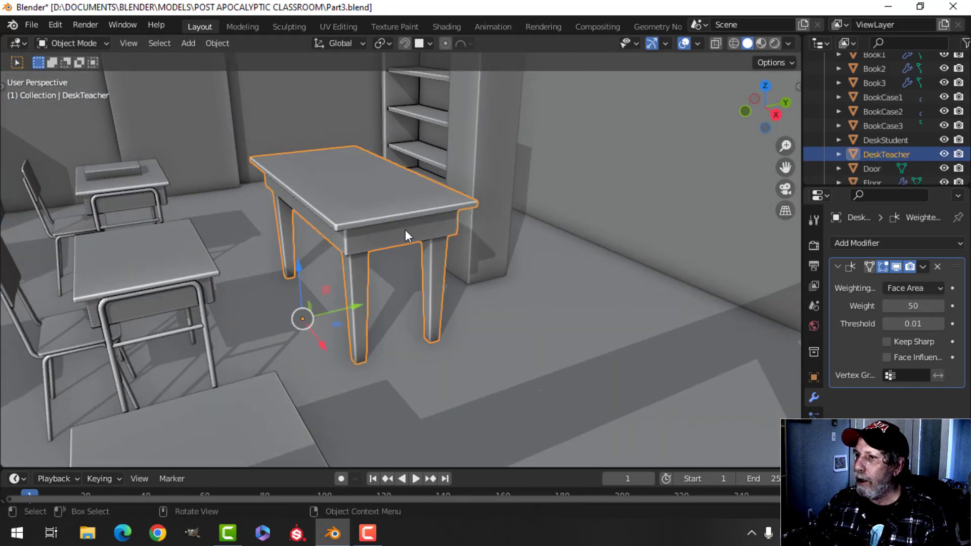
middle_drag(405, 230, 472, 313)
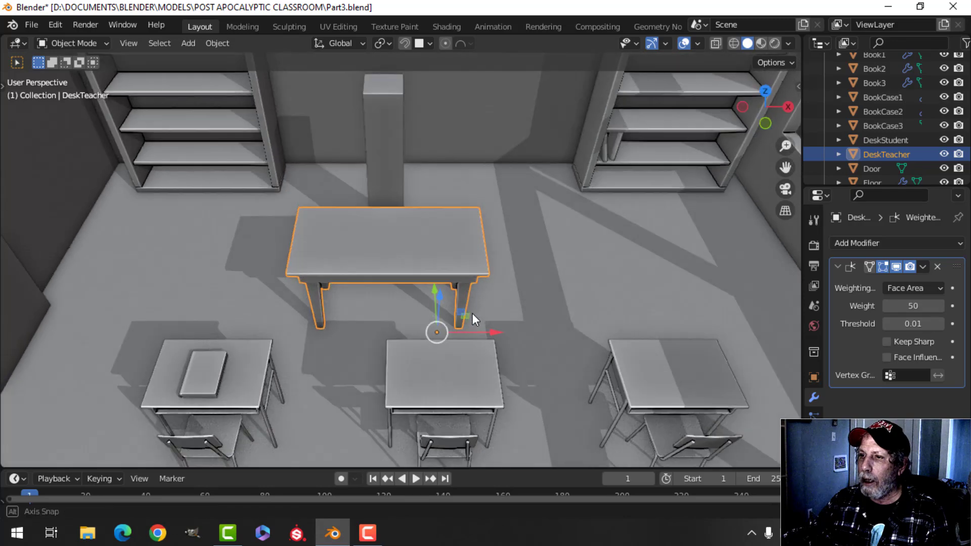
key(KP_7)
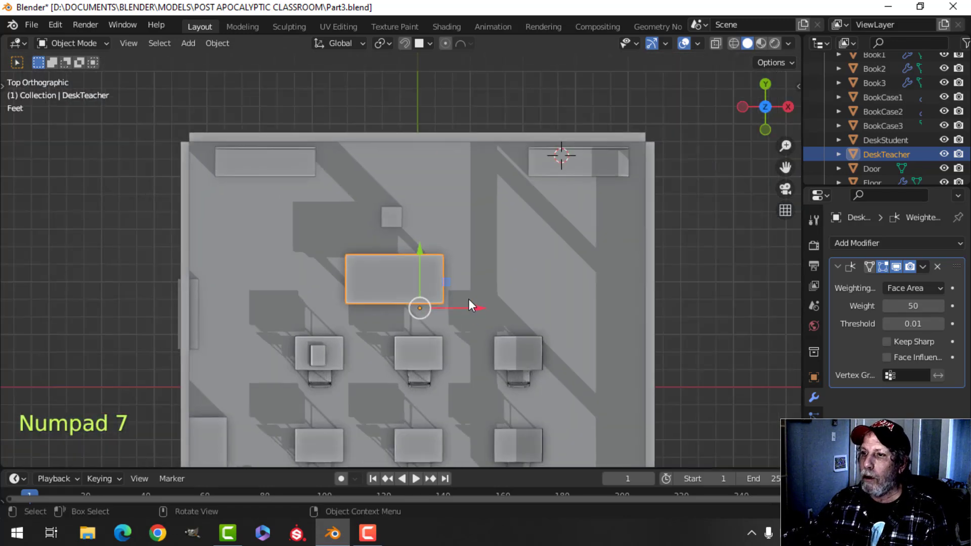
key(shift+c)
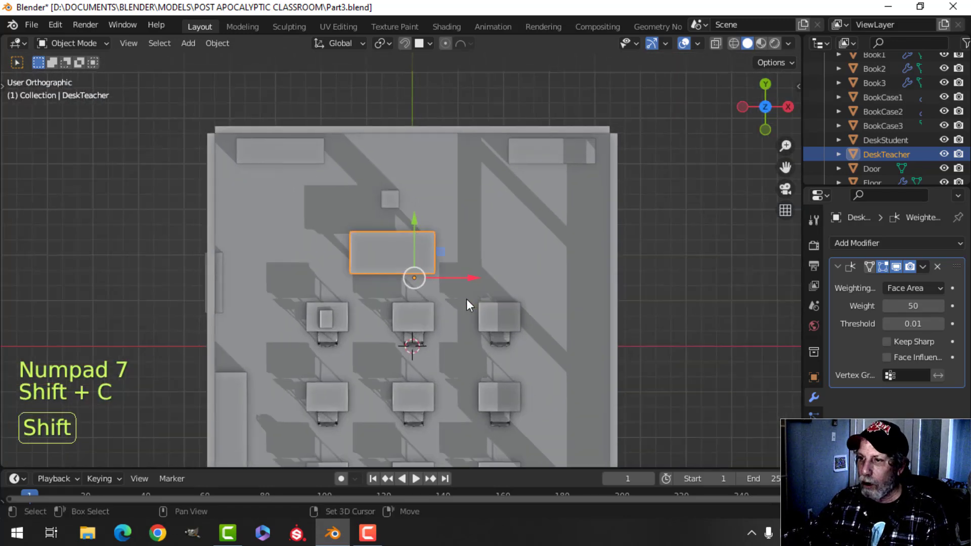
drag(459, 199, 486, 192)
Move the Human placeholder block behind the teacher's desk in top view and save the file.
click(382, 121)
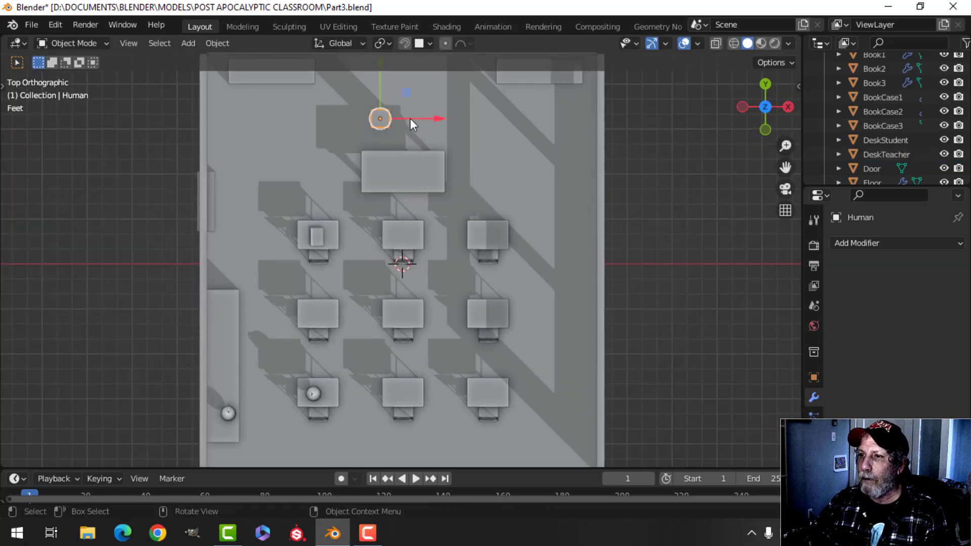
key(g)
click(440, 132)
scroll(453, 155, down, 3)
middle_drag(440, 260, 408, 214)
key(alt+a)
scroll(476, 268, up, 4)
shift+middle_drag(466, 269, 451, 196)
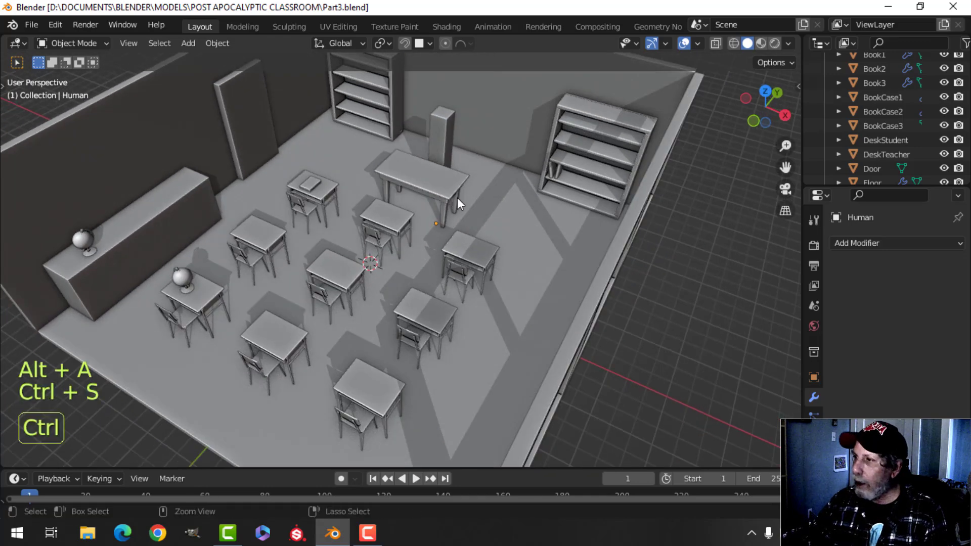
Rename the globe object Globe.001, on the student desk, as Globe.1.
scroll(895, 147, up, 2)
scroll(885, 132, down, 5)
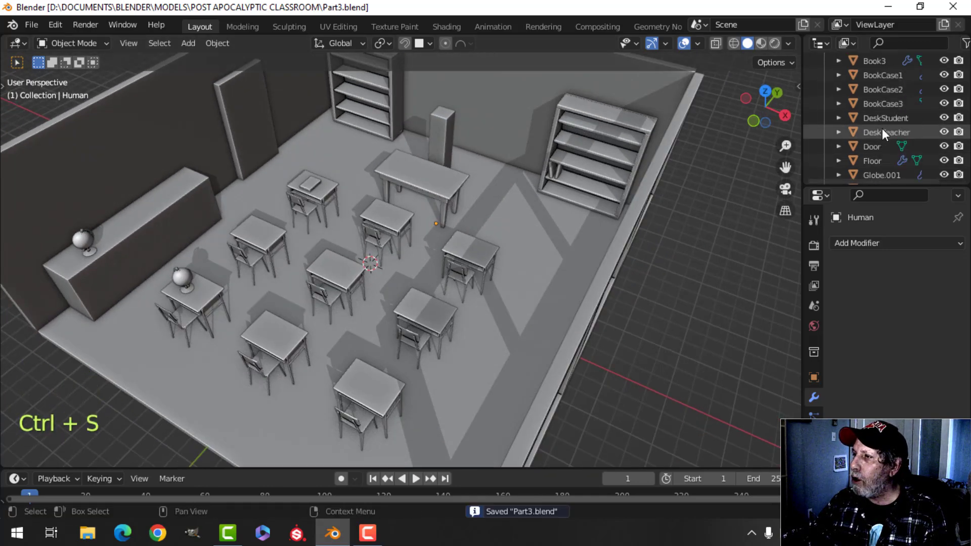
scroll(881, 137, down, 2)
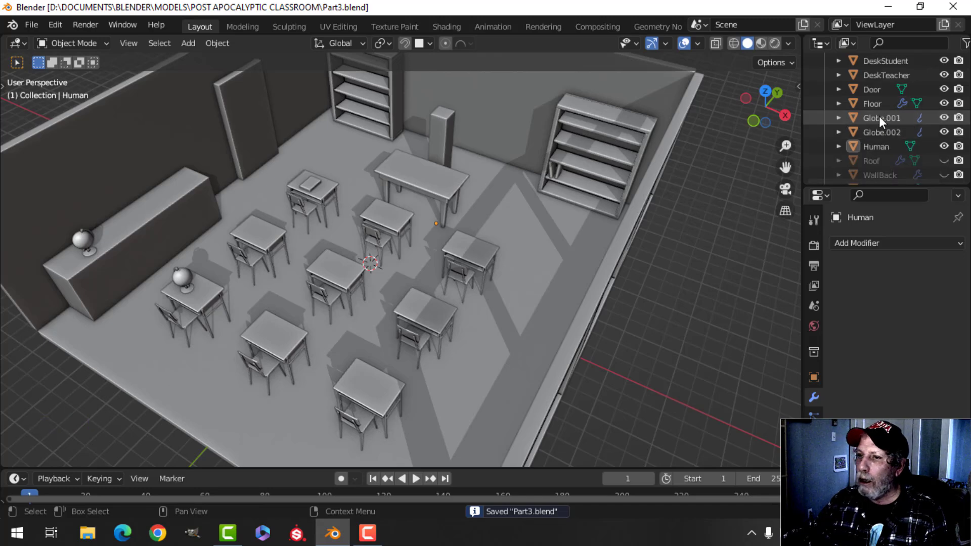
click(879, 117)
double_click(882, 118)
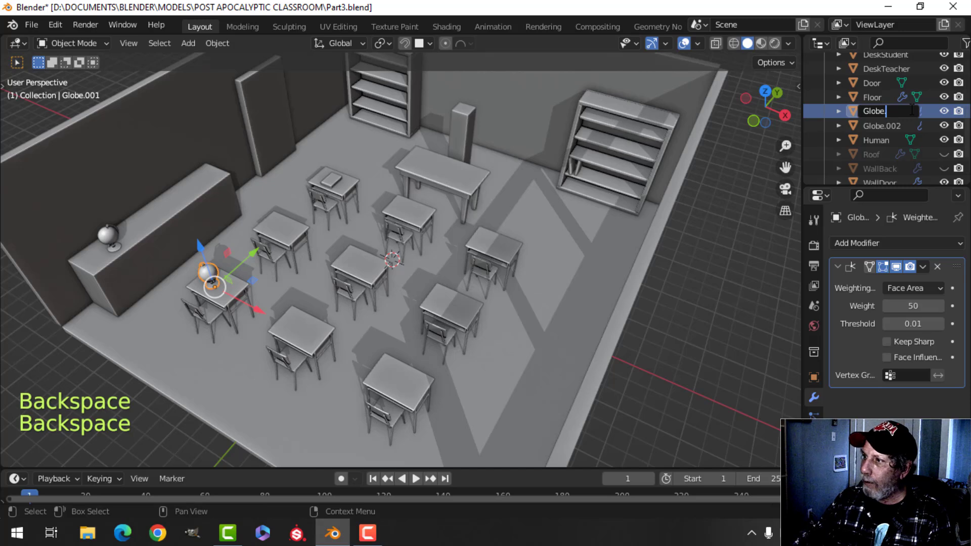
Rename the globe on the side cabinet, Globe.002, as Globe.2 and save the file.
click(880, 126)
double_click(880, 127)
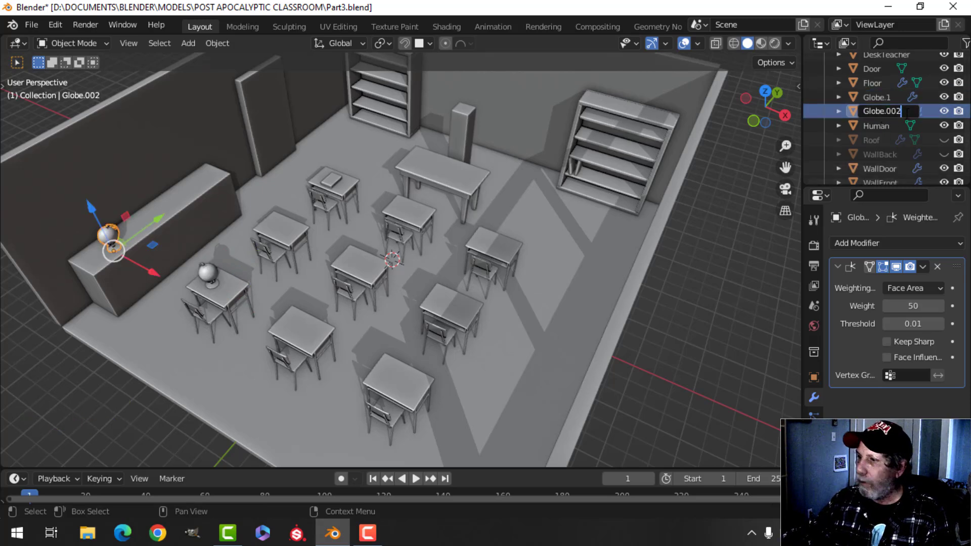
text(.2)
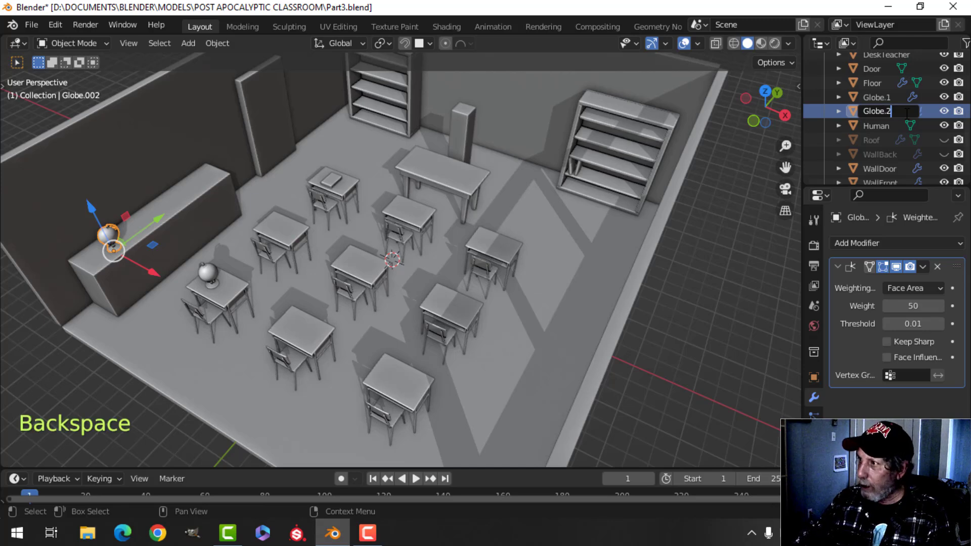
key(Return)
scroll(481, 199, down, 1)
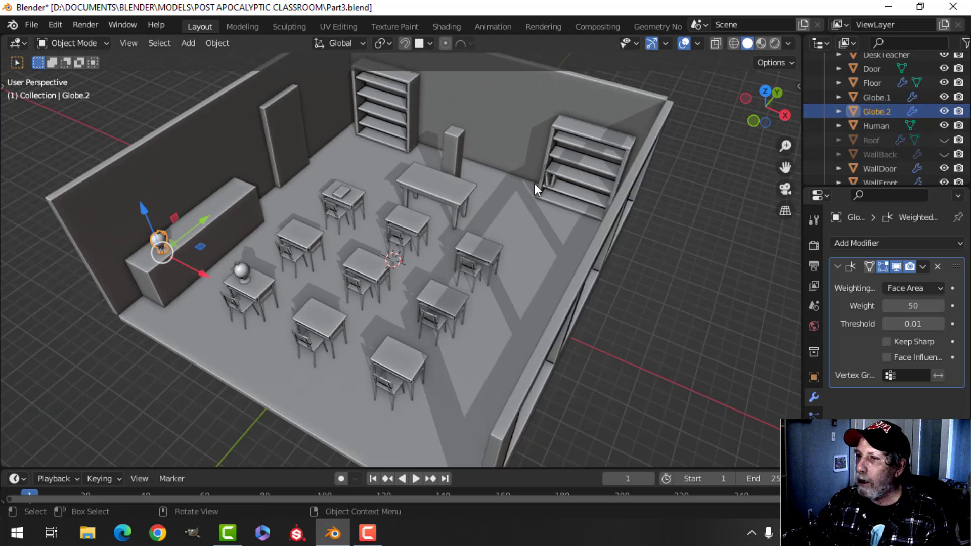
key(alt+a)
middle_drag(371, 206, 439, 216)
key(ctrl+s)
Examine the furnished classroom toward the back wall, from the two bookcases to the teacher's desk.
scroll(364, 213, up, 2)
middle_drag(439, 216, 431, 192)
scroll(431, 193, up, 2)
shift+middle_drag(569, 178, 340, 169)
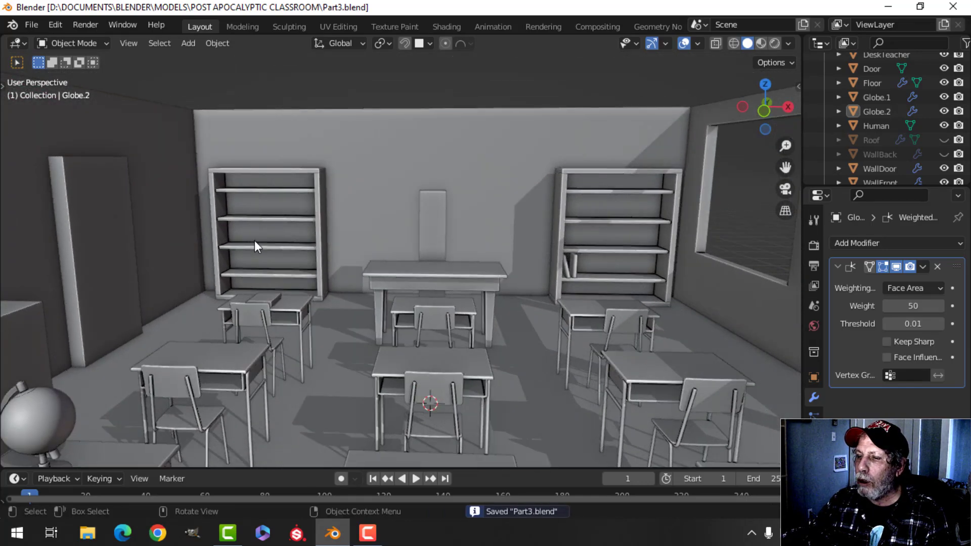
scroll(254, 241, down, 3)
mouse_move(254, 240)
shift+middle_down()
mouse_move(290, 205)
mouse_move(273, 239)
shift+middle_up()
scroll(289, 214, up, 3)
middle_drag(273, 238, 268, 242)
scroll(269, 242, down, 2)
shift+middle_drag(336, 220, 351, 240)
scroll(322, 241, up, 2)
shift+middle_drag(351, 240, 366, 261)
scroll(365, 255, up, 1)
click(381, 283)
key(Tab)
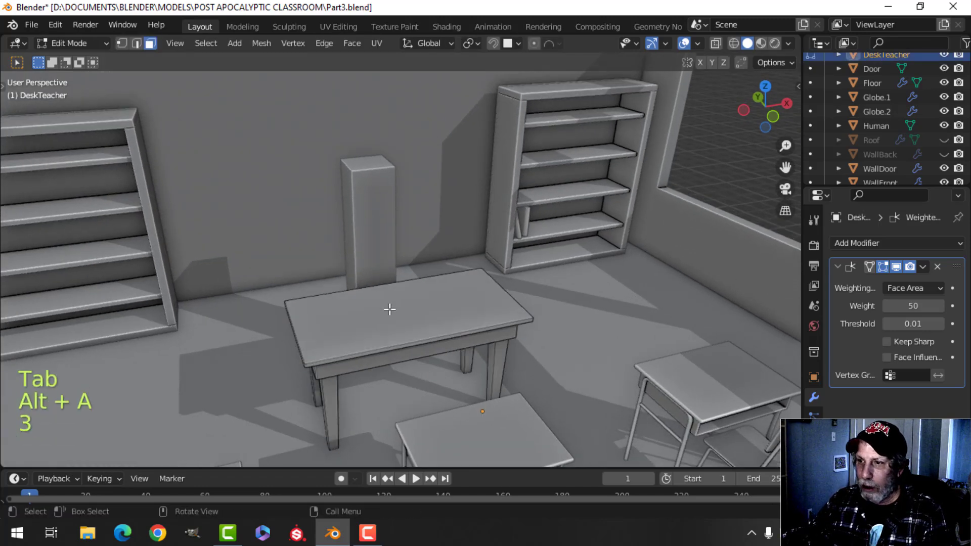
click(390, 309)
middle_drag(365, 297, 378, 308)
scroll(354, 309, up, 2)
shift+middle_drag(310, 307, 407, 268)
scroll(408, 281, up, 2)
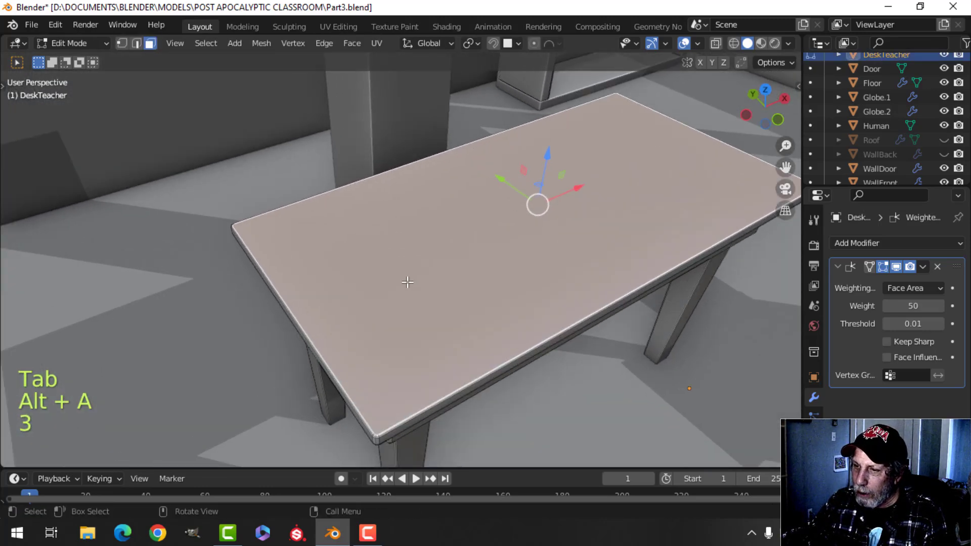
scroll(407, 282, up, 2)
shift+middle_drag(421, 340, 495, 238)
scroll(374, 209, down, 5)
key(alt+a)
key(Tab)
scroll(382, 220, down, 1)
key(alt+a)
Duplicate the top face of the Human block and move the copy about 3.73 ft along Y toward the wall.
click(403, 191)
key(Tab)
key(alt+a)
key(shift+d)
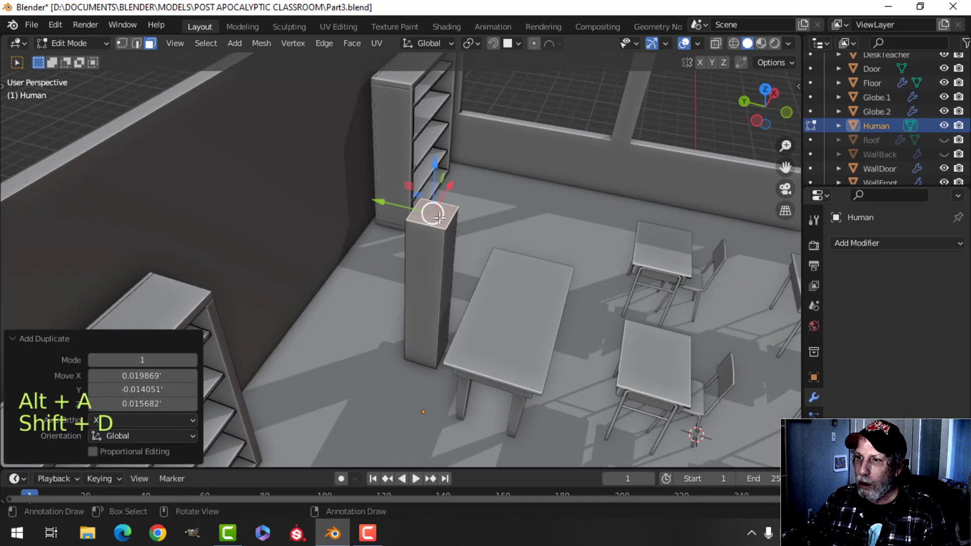
key(y)
click(272, 189)
middle_drag(272, 189, 297, 251)
Stretch the duplicated face along X and extend its near edge toward the Human block to form a large panel.
key(s)
key(x)
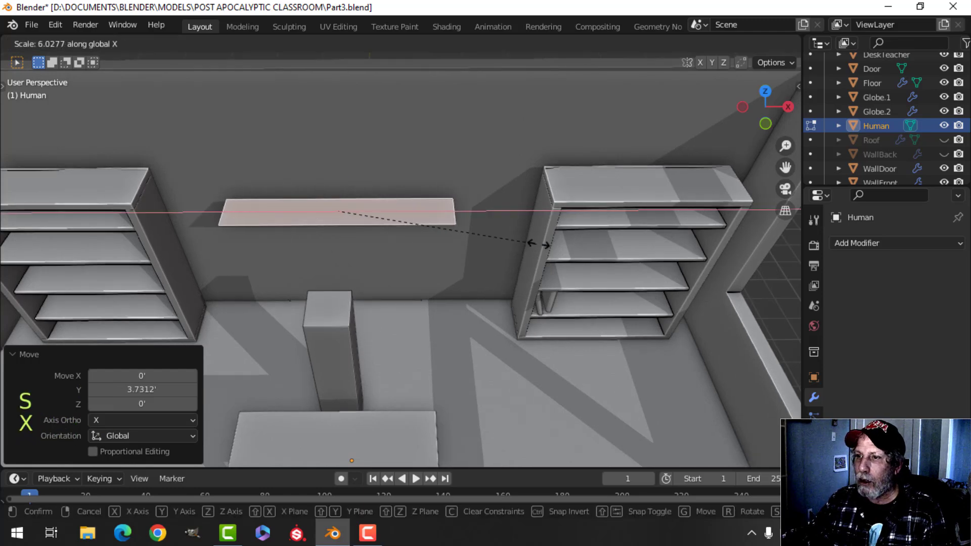
click(554, 238)
middle_drag(381, 262, 368, 229)
key(2)
click(293, 253)
drag(256, 227, 342, 258)
key(a)
middle_drag(342, 258, 374, 254)
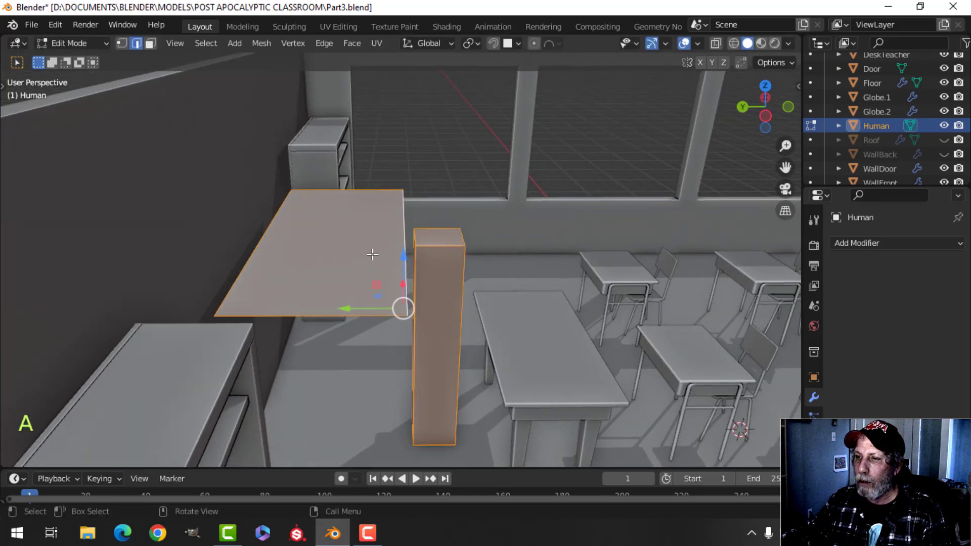
Separate the stretched panel from the Human block into its own object and open its mesh for editing with everything selected.
click(389, 247)
key(ctrl+l)
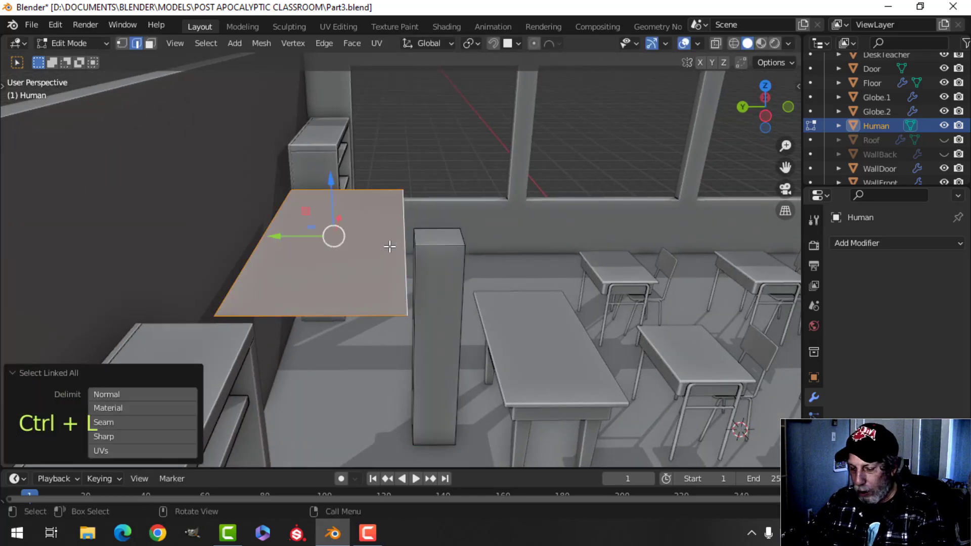
key(p)
click(349, 245)
key(Tab)
click(353, 244)
key(Tab)
key(a)
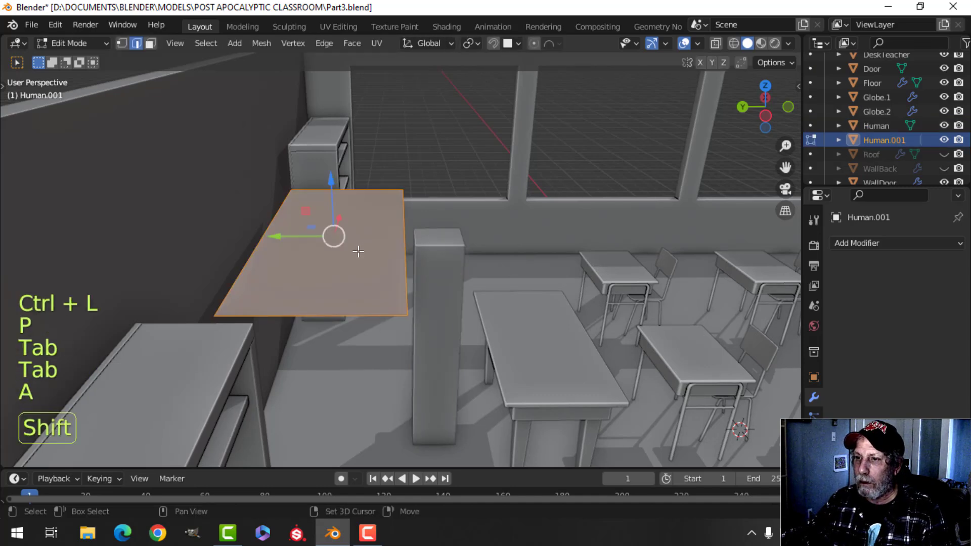
Rotate the panel 90° about X and move it about 2.43 ft along Y to the wall between the bookcases.
mouse_move(358, 251)
shift+middle_down()
mouse_move(367, 247)
mouse_move(347, 246)
shift+middle_up()
key(r)
key(x)
key(9)
key(0)
key(Return)
key(g)
key(y)
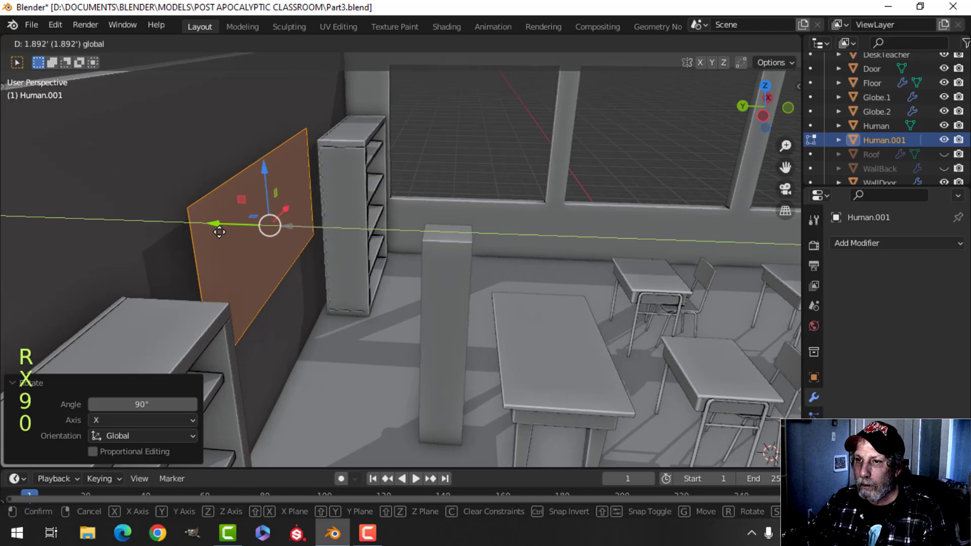
click(199, 233)
mouse_move(347, 217)
middle_down()
mouse_move(232, 226)
mouse_move(283, 234)
mouse_move(315, 223)
mouse_move(349, 233)
middle_up()
scroll(315, 222, up, 3)
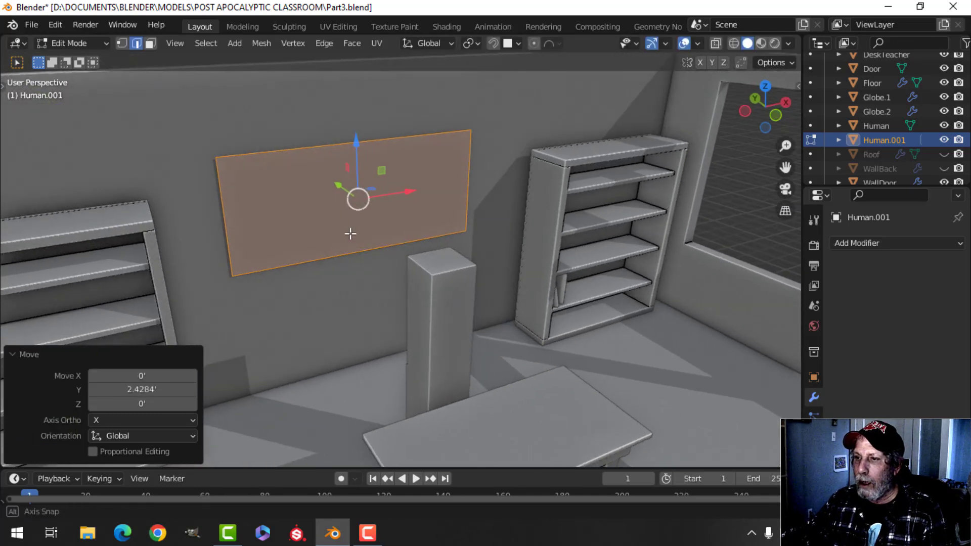
Set the origin of the Human block to its geometry.
key(Tab)
click(449, 299)
middle_drag(403, 308, 473, 338)
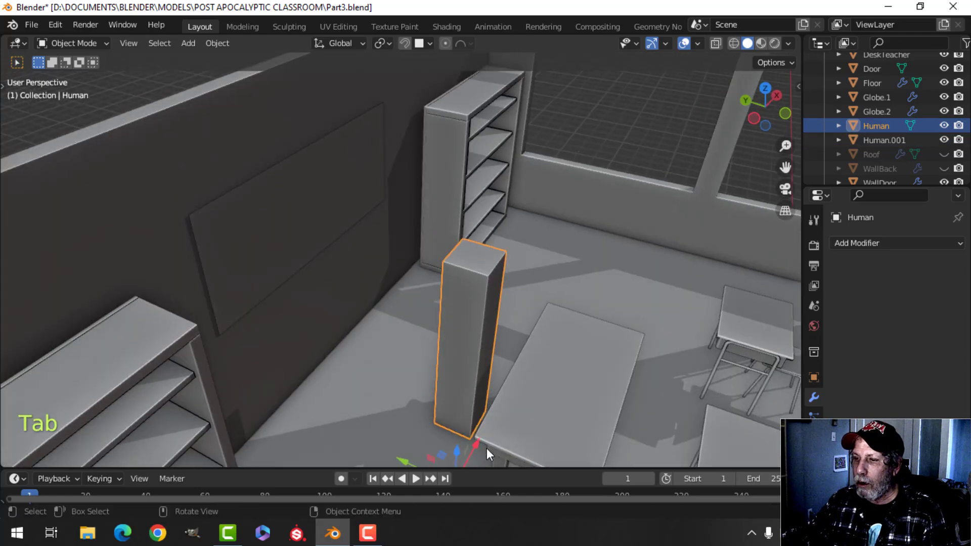
right_click(476, 308)
mouse_move(475, 308)
click(542, 317)
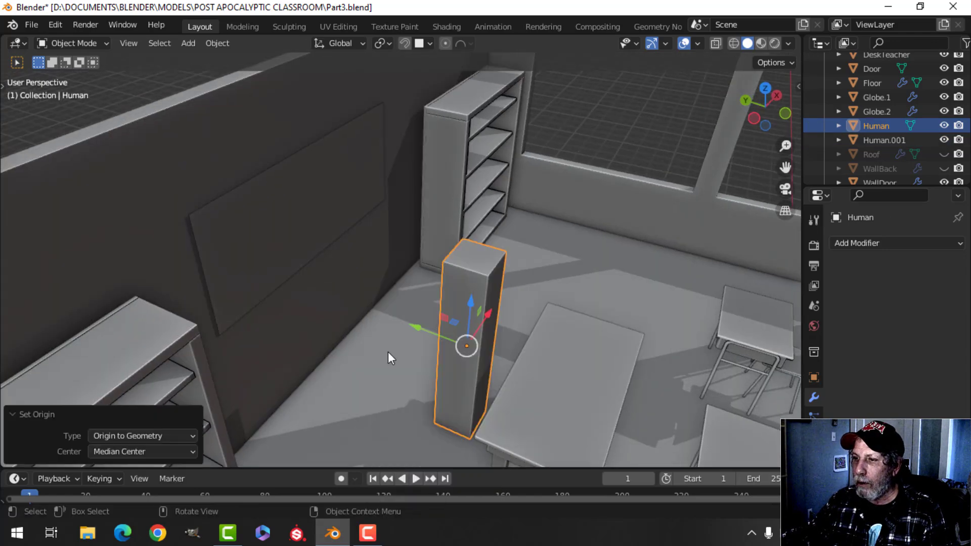
Move the Human block along Y toward the wall panel and about -2.13 ft along X, adjusting its final spot.
shift+middle_drag(388, 351, 433, 349)
key(g)
key(y)
click(320, 290)
middle_drag(320, 290, 450, 332)
drag(450, 332, 409, 332)
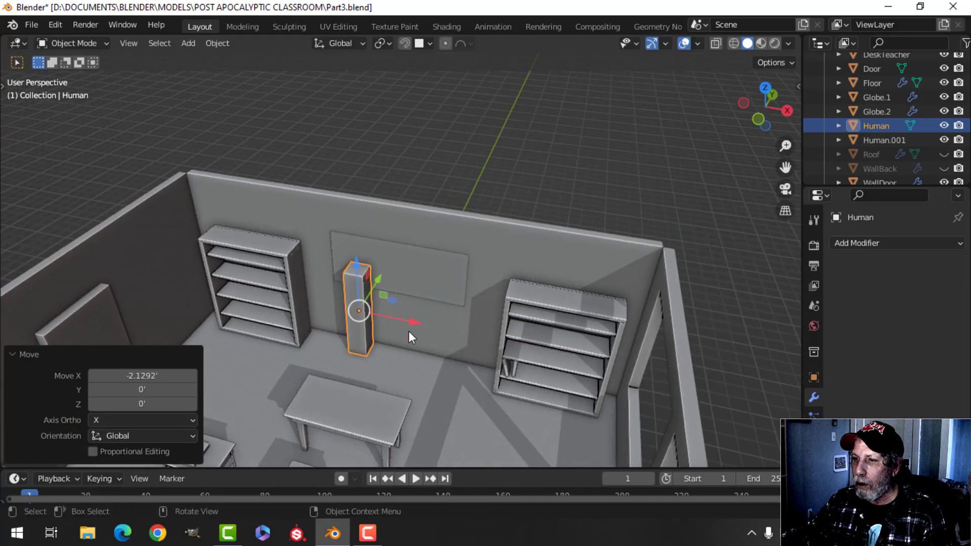
drag(380, 282, 365, 308)
scroll(387, 324, up, 3)
shift+middle_drag(389, 318, 425, 299)
Lower the wall panel by about 0.42 ft and extend its bottom edge slightly downward.
click(425, 256)
key(Tab)
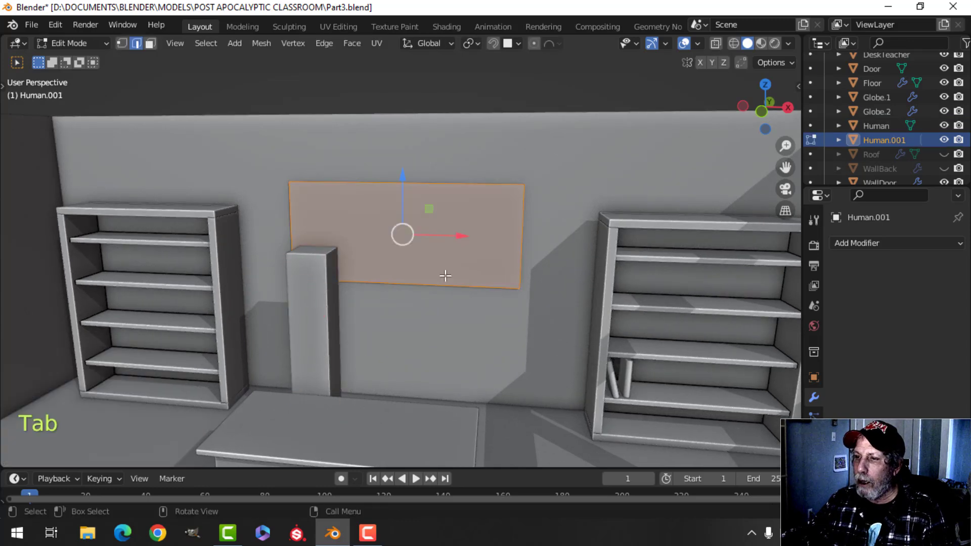
middle_drag(391, 272, 399, 252)
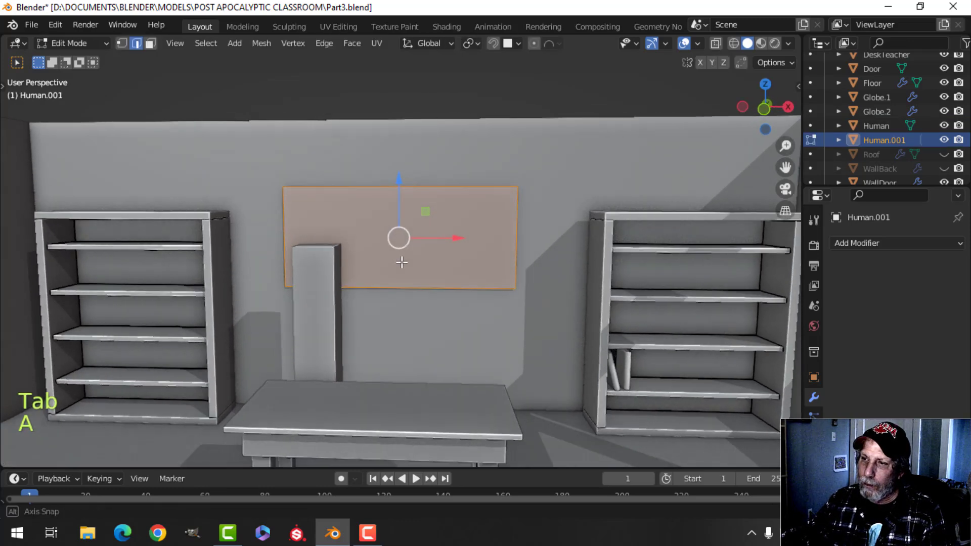
drag(401, 180, 399, 197)
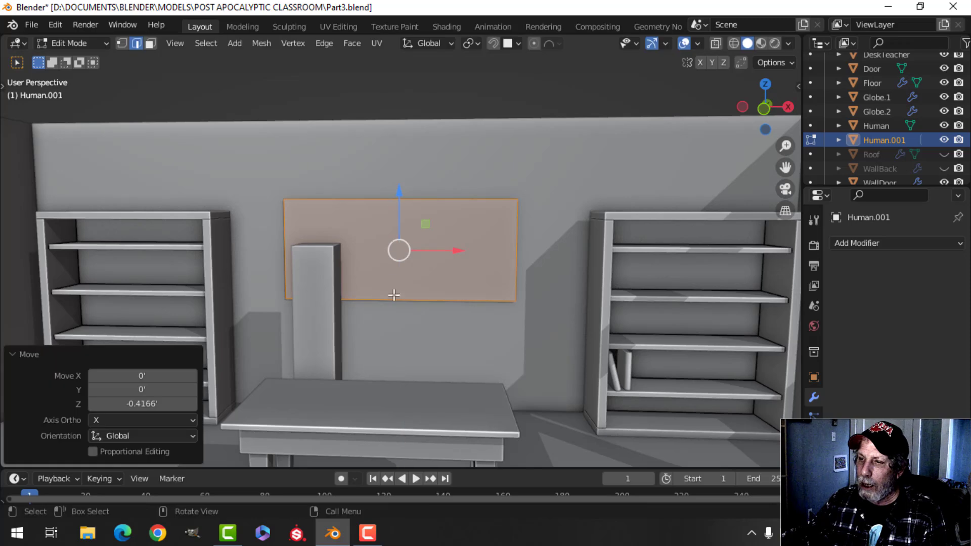
click(394, 297)
drag(401, 253, 401, 255)
Scale the whole wall panel along X by about 1.175.
key(a)
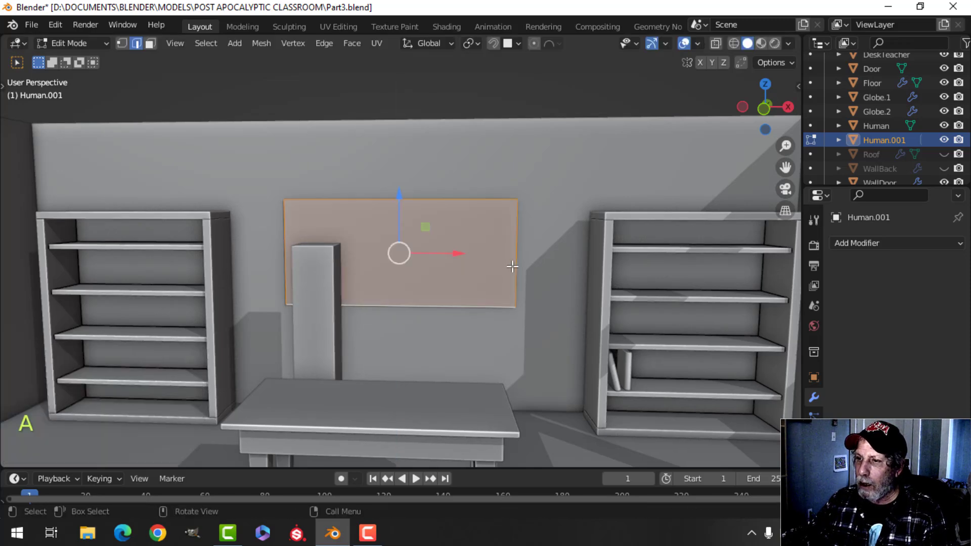
key(s)
key(x)
click(532, 273)
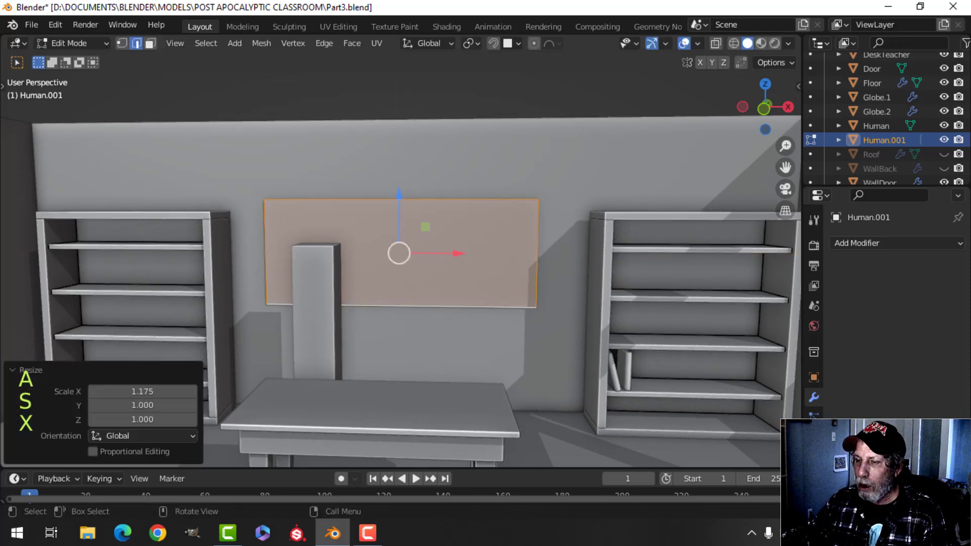
key(Tab)
Extrude the wall panel to give it a thin board thickness.
scroll(406, 289, down, 5)
key(alt+a)
scroll(424, 311, up, 2)
middle_drag(423, 312, 403, 291)
scroll(445, 352, up, 3)
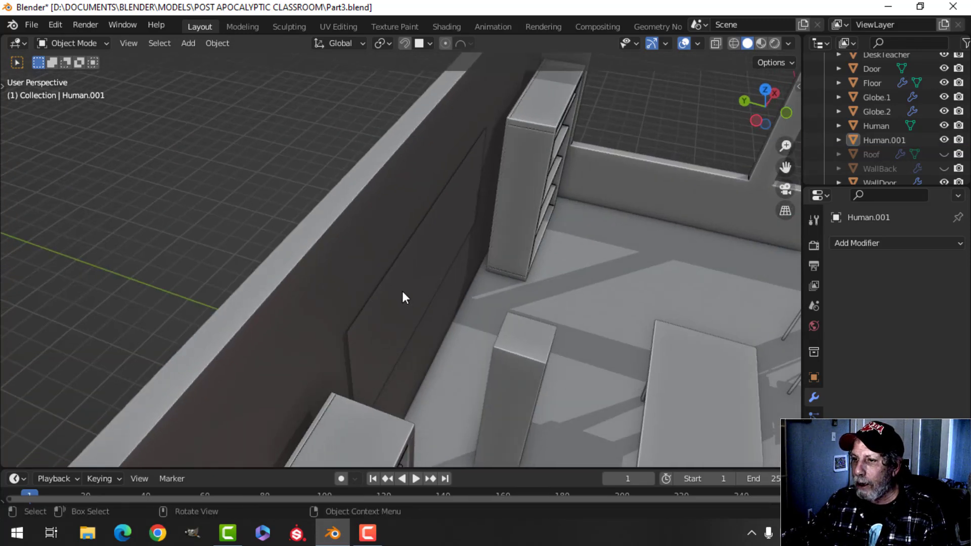
shift+middle_drag(483, 311, 436, 311)
key(Tab)
key(a)
scroll(527, 327, up, 3)
key(e)
click(528, 301)
key(Tab)
key(Tab)
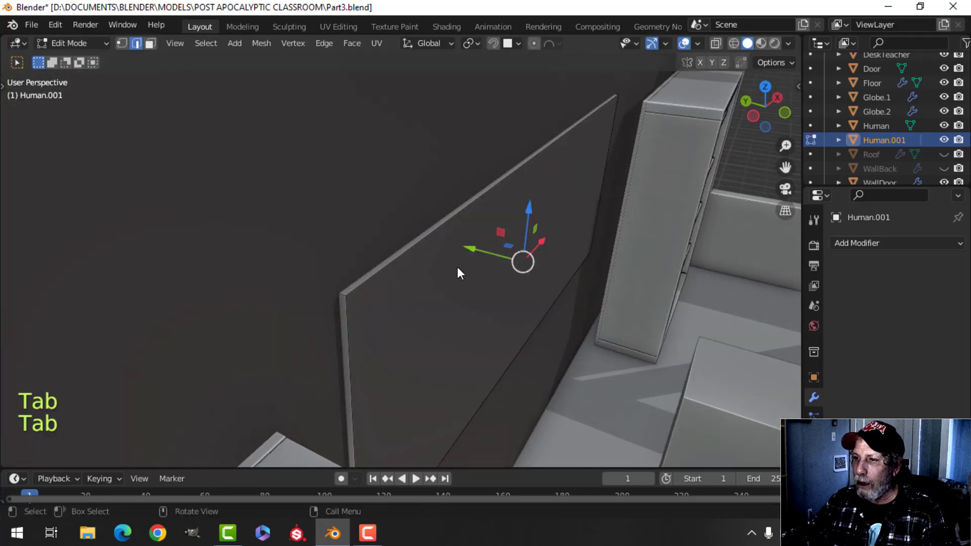
Pull the board slightly away from the wall and select an edge on its rear side.
key(a)
drag(466, 248, 478, 252)
middle_drag(372, 305, 399, 308)
scroll(405, 319, up, 3)
key(alt+a)
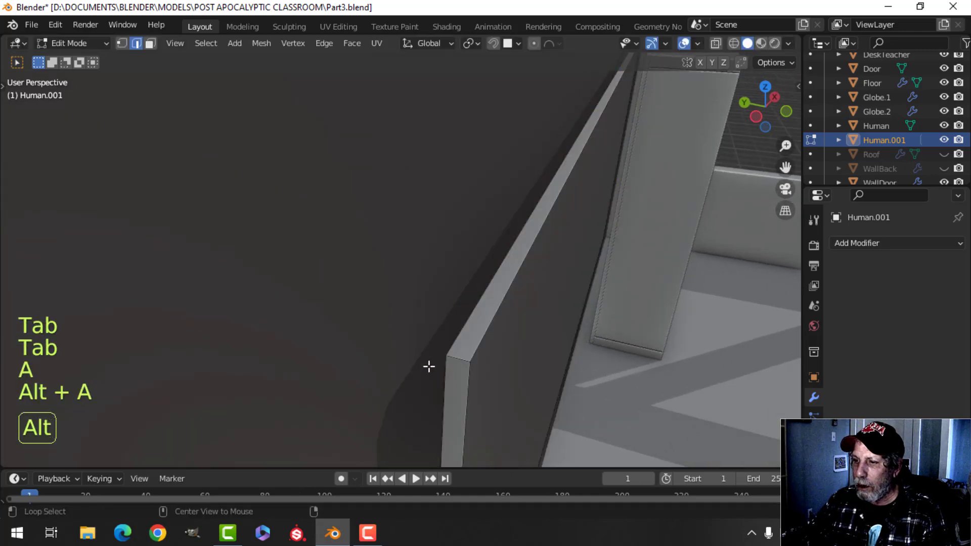
shift+middle_drag(427, 366, 408, 275)
key(2)
click(473, 250)
scroll(480, 299, down, 4)
key(Tab)
middle_drag(372, 232, 678, 246)
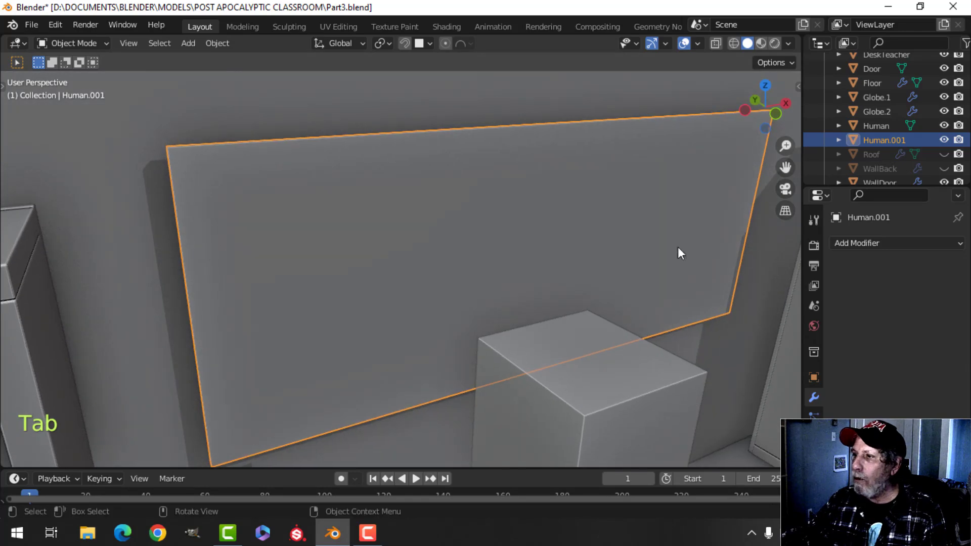
Add a Bevel modifier to the board with 2 segments and an amount of 0.01 ft.
click(864, 243)
click(673, 299)
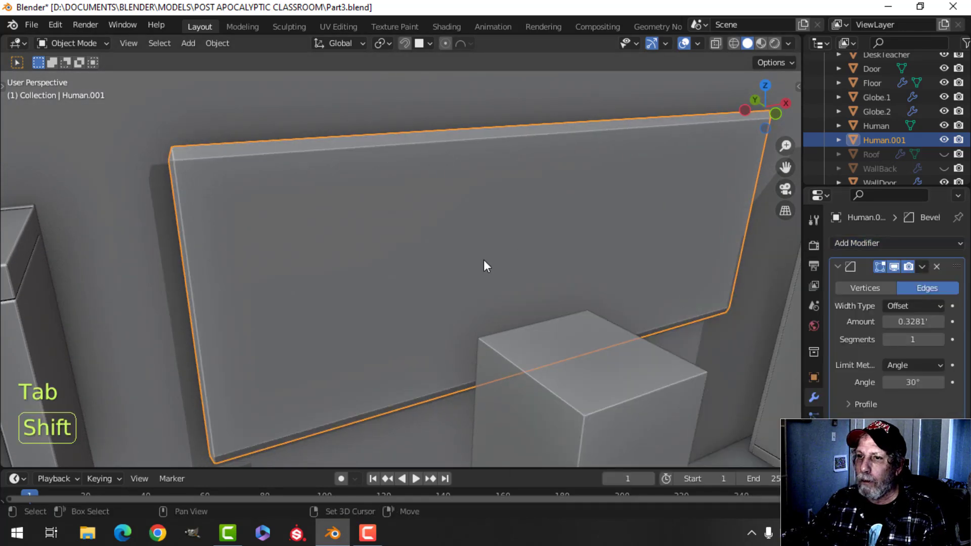
click(936, 340)
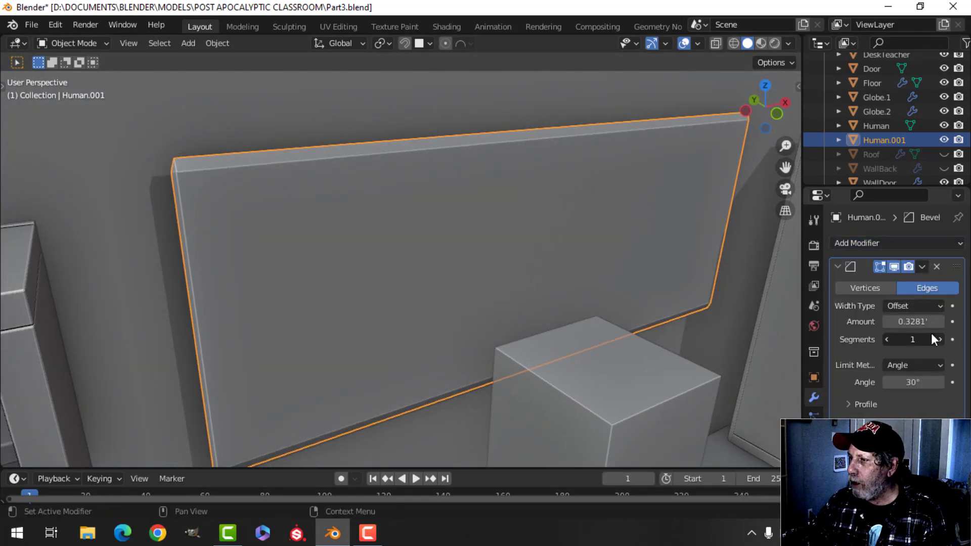
click(937, 318)
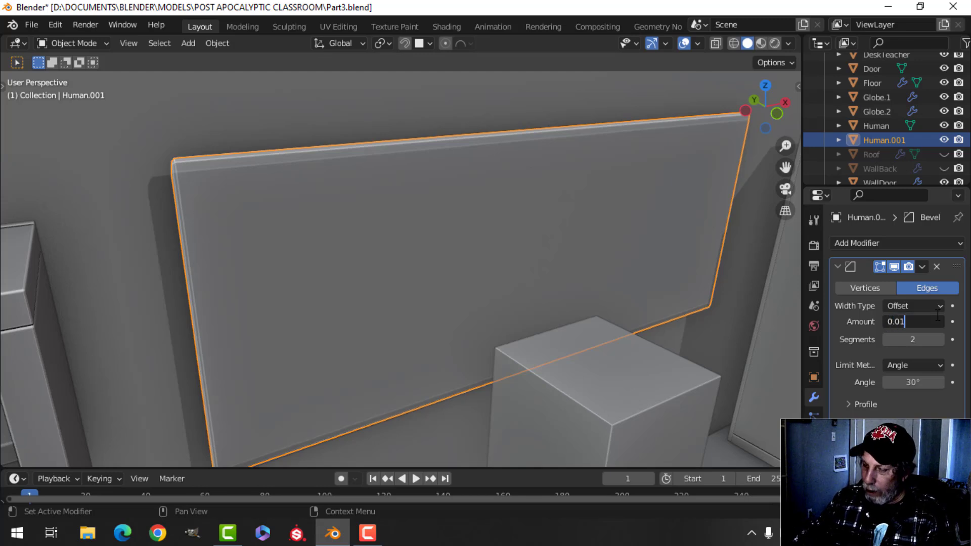
text(0.01)
key(Return)
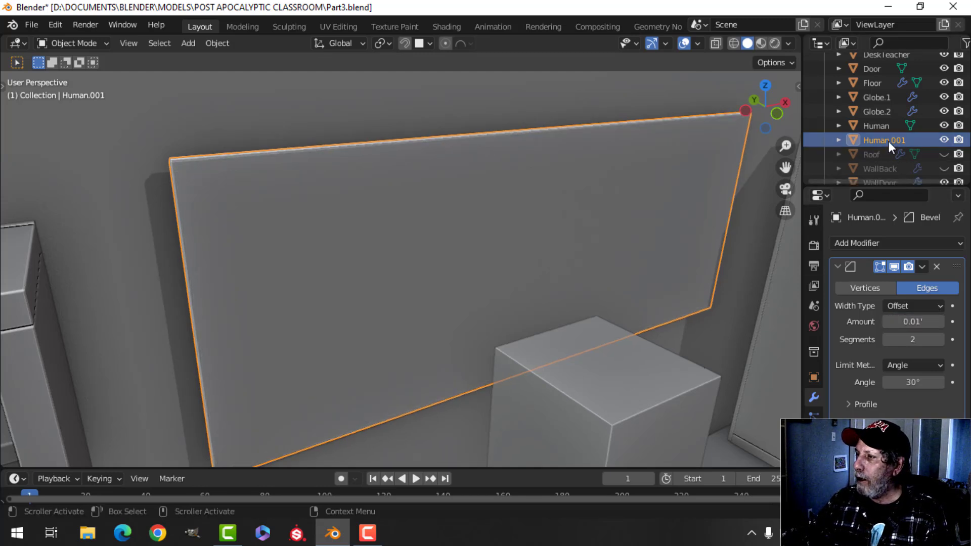
Rename the Human.001 object as Chalkboard.
double_click(888, 141)
scroll(888, 141, down, 2)
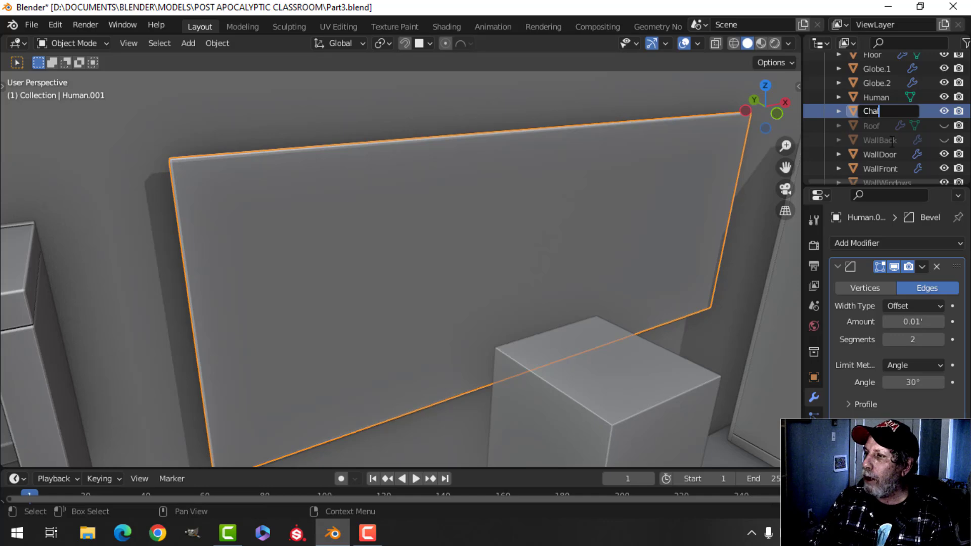
key(Return)
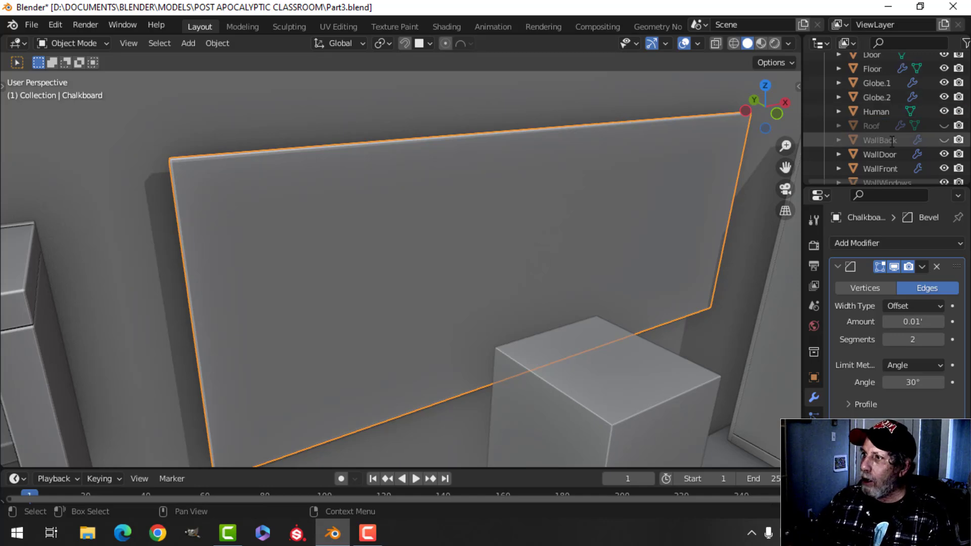
Move the whole Chalkboard mesh back along Y toward the wall.
middle_drag(386, 235, 464, 225)
key(Tab)
key(a)
drag(463, 225, 451, 213)
key(Tab)
scroll(536, 234, down, 3)
key(alt+a)
Select the Chalkboard's bottom edges in wireframe view, lower them by about 0.29 ft and return to solid shading.
mouse_move(559, 230)
middle_down()
mouse_move(405, 221)
mouse_move(441, 186)
mouse_move(448, 235)
mouse_move(407, 245)
middle_up()
scroll(406, 222, down, 3)
scroll(441, 186, up, 4)
click(417, 238)
key(Tab)
key(z)
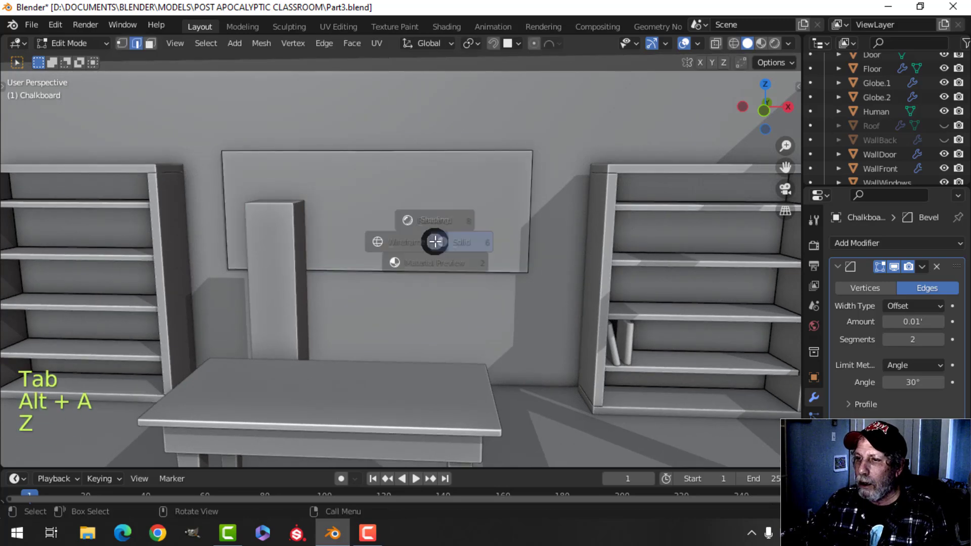
click(288, 244)
key(b)
drag(202, 243, 561, 291)
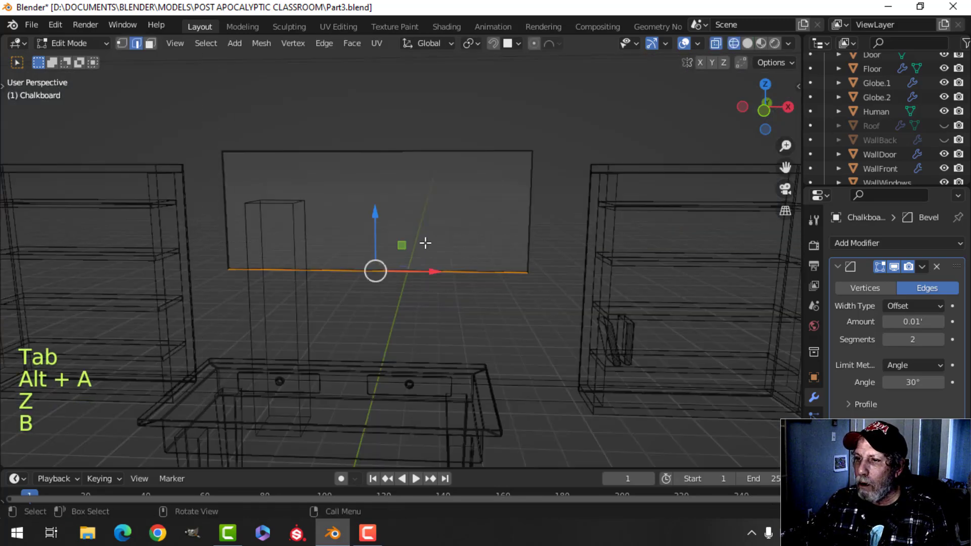
drag(375, 218, 376, 228)
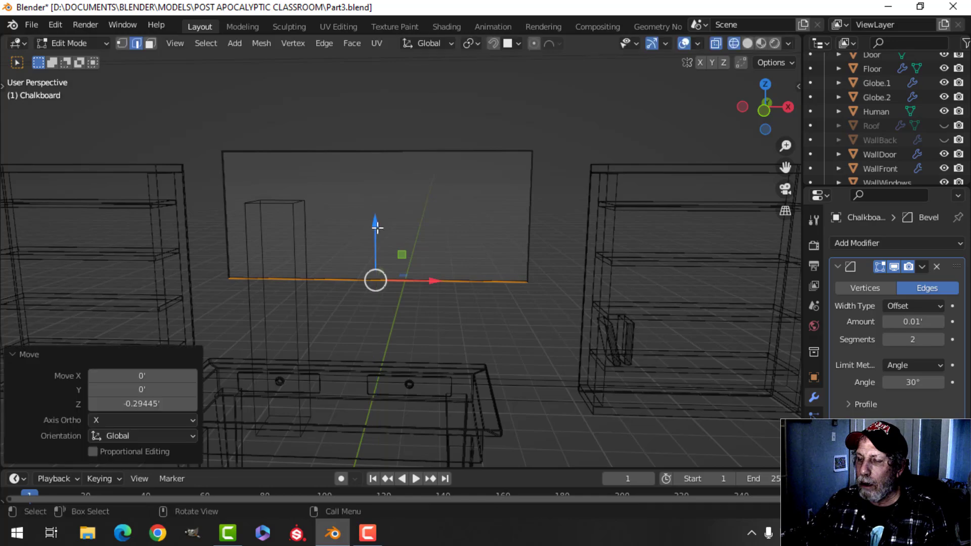
key(z)
click(487, 245)
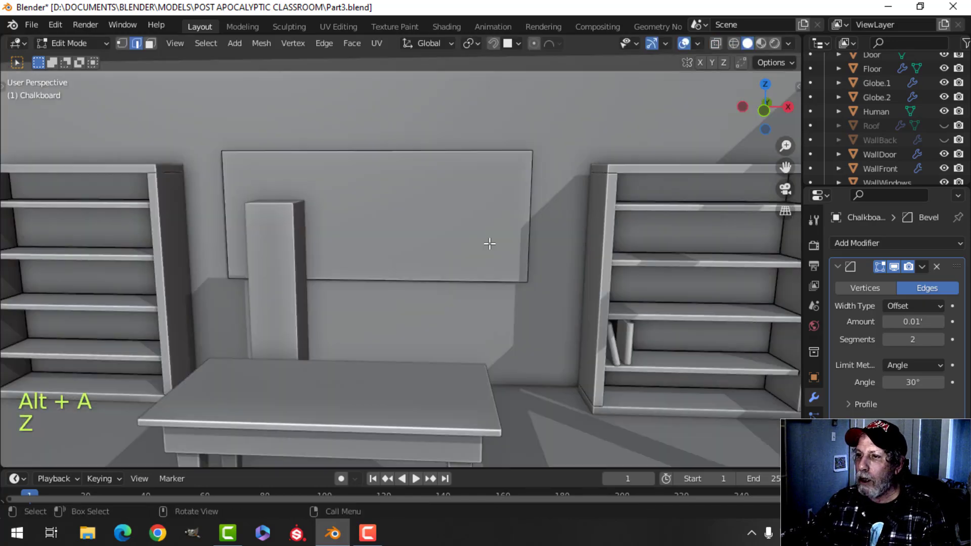
key(Tab)
Save the file with nothing selected.
scroll(478, 269, down, 5)
key(alt+a)
mouse_move(486, 265)
middle_down()
mouse_move(506, 259)
mouse_move(425, 287)
mouse_move(427, 266)
mouse_move(451, 255)
mouse_move(443, 263)
mouse_move(466, 259)
mouse_move(460, 266)
mouse_move(496, 247)
mouse_move(435, 254)
mouse_move(484, 250)
middle_up()
key(ctrl+s)
scroll(459, 266, up, 3)
scroll(441, 258, down, 2)
Isolate BookCase3 and raise its bottom face to reduce the cabinet to a slab, and restore the full scene.
middle_drag(484, 250, 375, 263)
click(372, 269)
scroll(384, 259, up, 2)
mouse_move(375, 263)
middle_down()
mouse_move(366, 266)
mouse_move(387, 276)
middle_up()
scroll(366, 266, up, 3)
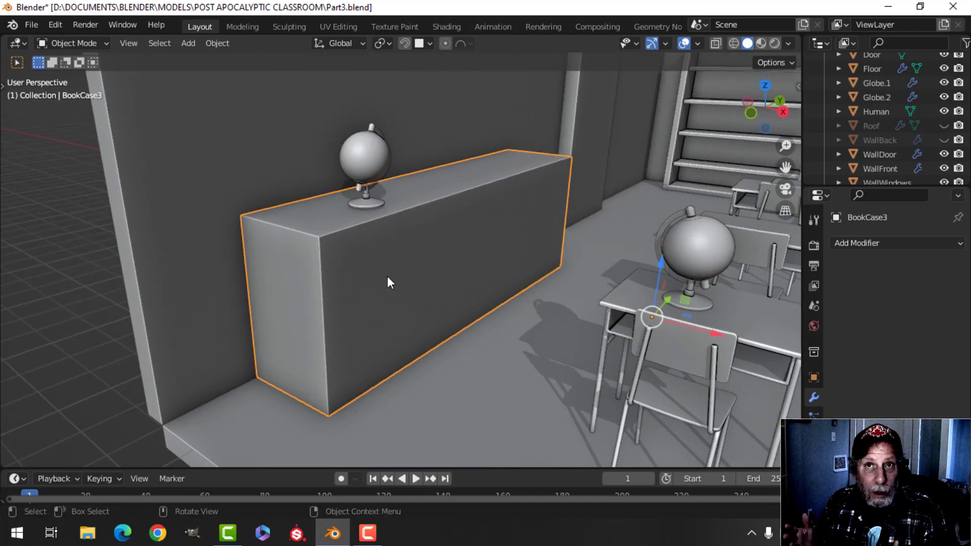
key(Tab)
middle_drag(387, 276, 405, 263)
key(Tab)
key(slash)
key(Tab)
click(325, 257)
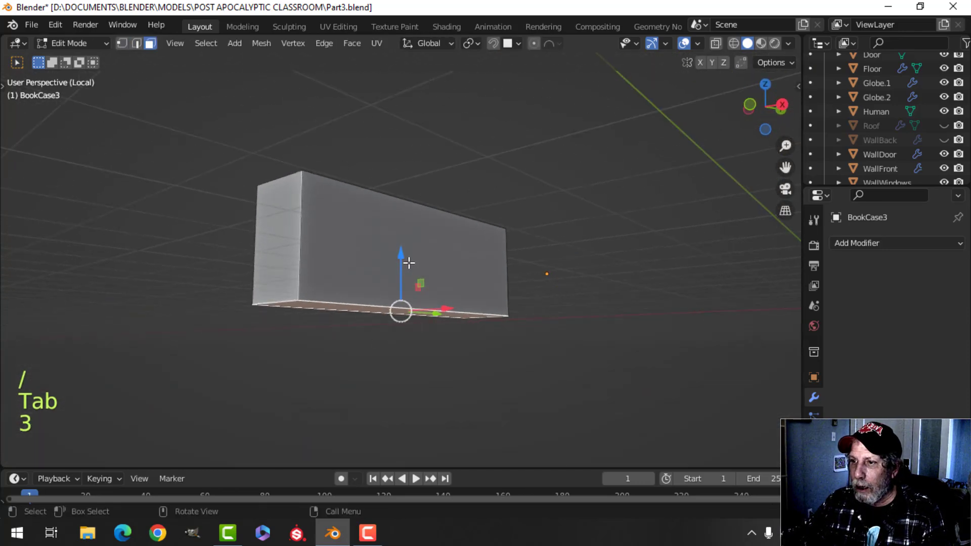
drag(405, 263, 402, 165)
middle_drag(402, 165, 463, 251)
key(Tab)
key(slash)
Raise the bottom face of BookCase3 slightly further to thin the slab into a wall shelf.
scroll(465, 234, down, 2)
scroll(315, 276, up, 5)
shift+middle_drag(315, 277, 351, 217)
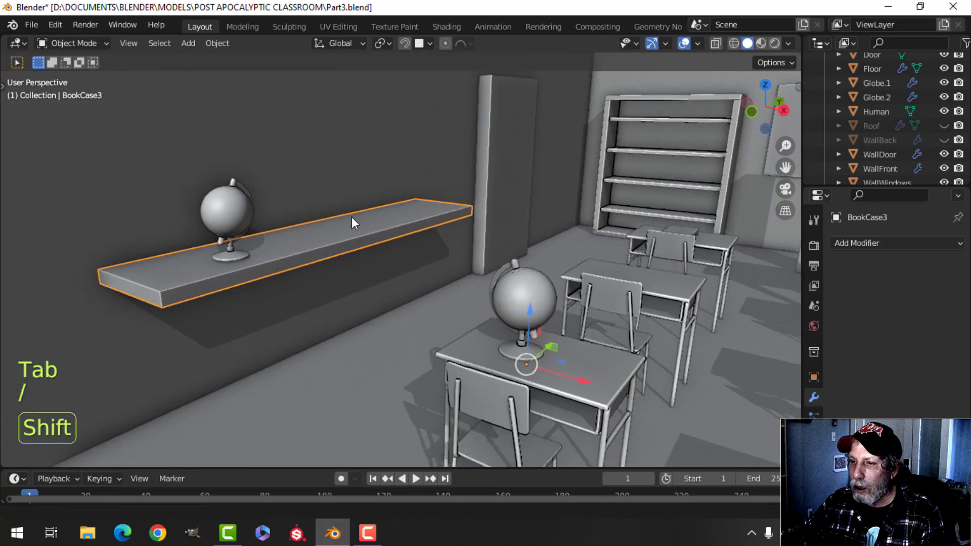
shift+middle_drag(253, 274, 358, 242)
key(Tab)
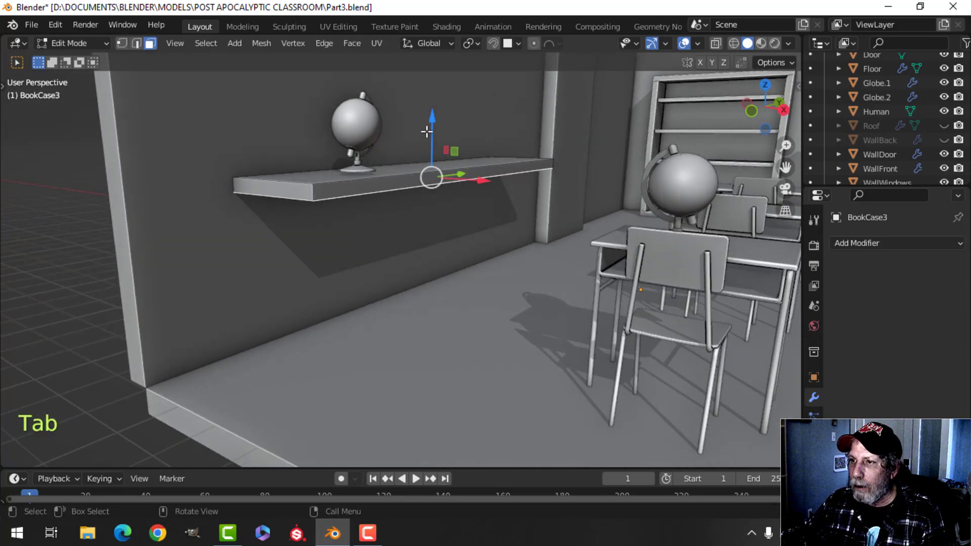
drag(430, 124, 429, 119)
mouse_move(346, 200)
middle_down()
mouse_move(327, 210)
mouse_move(391, 190)
mouse_move(365, 203)
middle_up()
shift+middle_drag(365, 203, 405, 221)
key(a)
key(Tab)
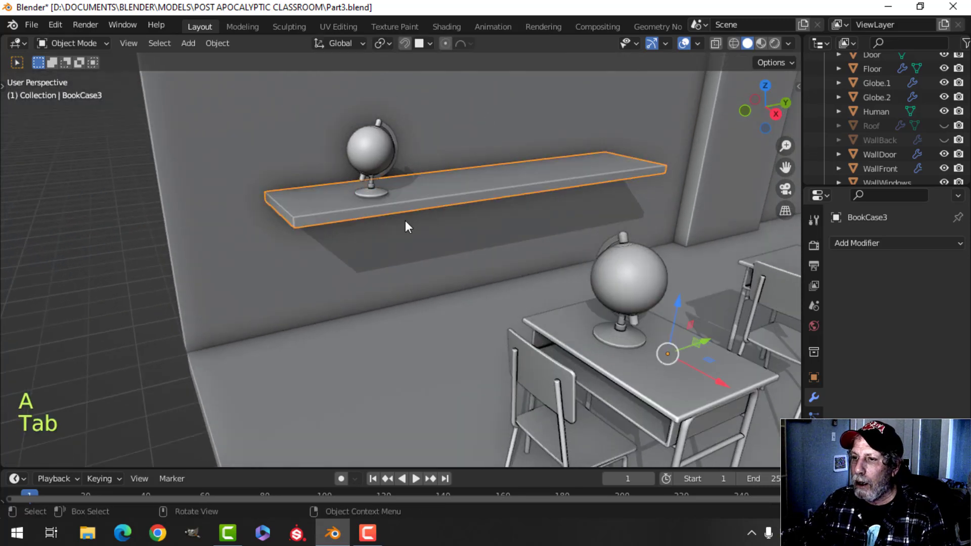
scroll(649, 244, down, 4)
shift+middle_drag(649, 245, 348, 253)
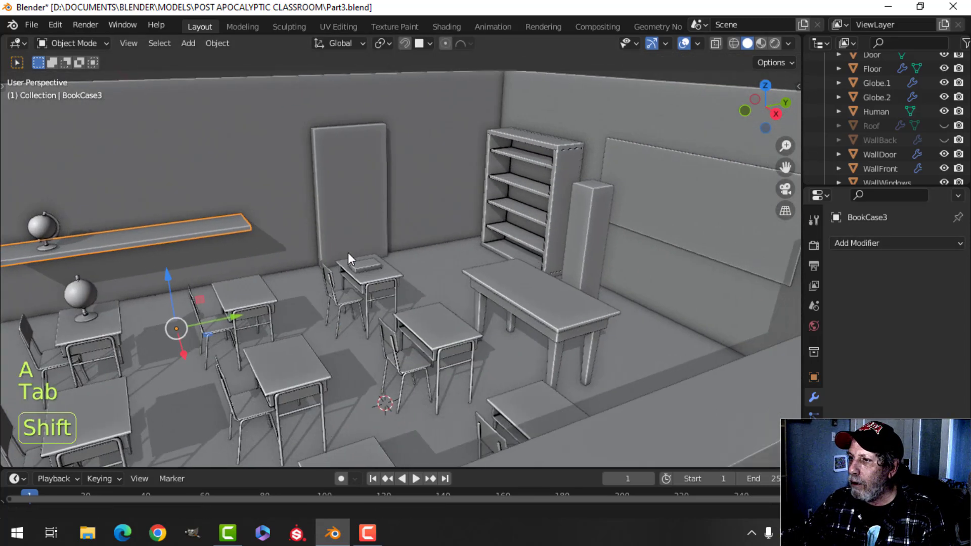
Copy the Bevel modifier from the tall bookcase to the wall shelf and clear the selection.
click(547, 172)
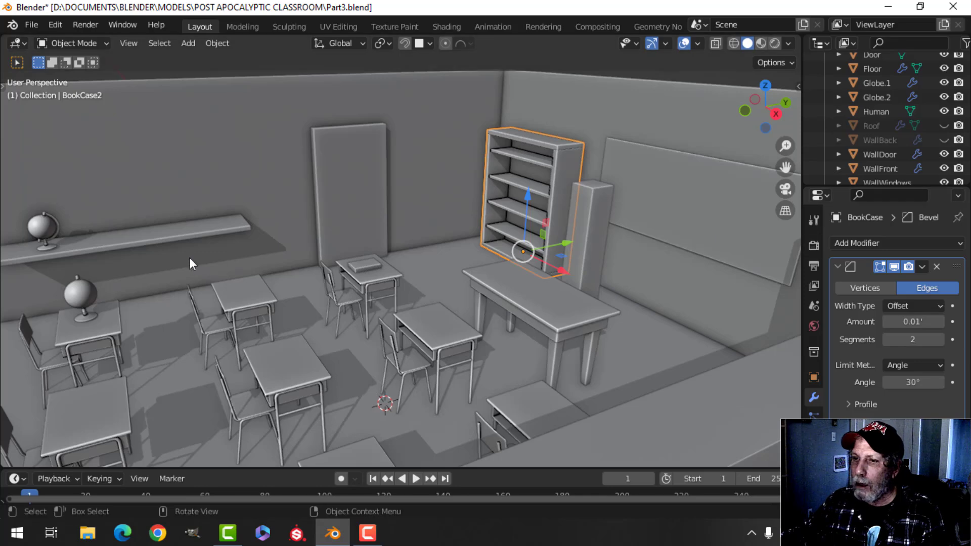
click(201, 235)
shift+click(553, 169)
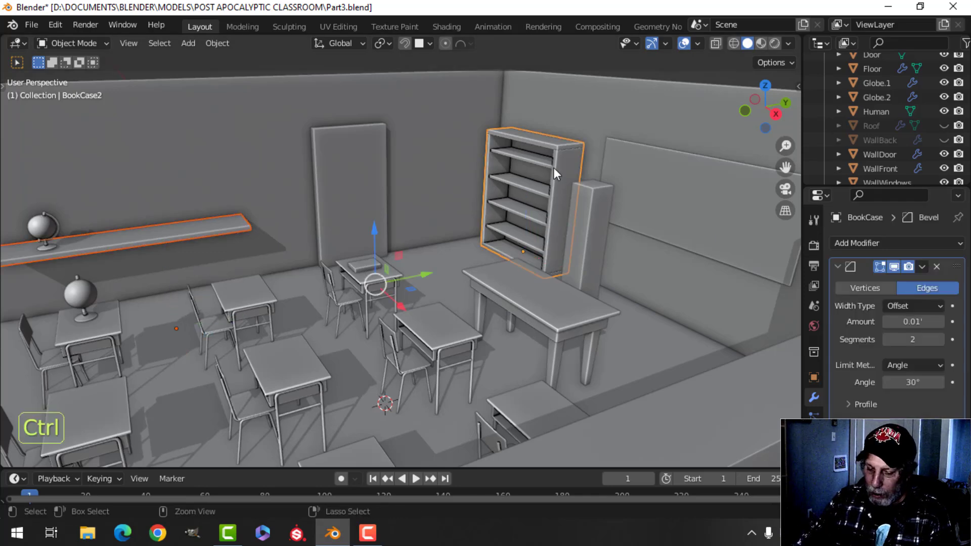
key(ctrl+l)
click(554, 174)
key(alt+a)
Duplicate the shelf slab within the BookCase3 mesh and rotate the copy 90° about the X axis to form an upright.
scroll(105, 284, up, 5)
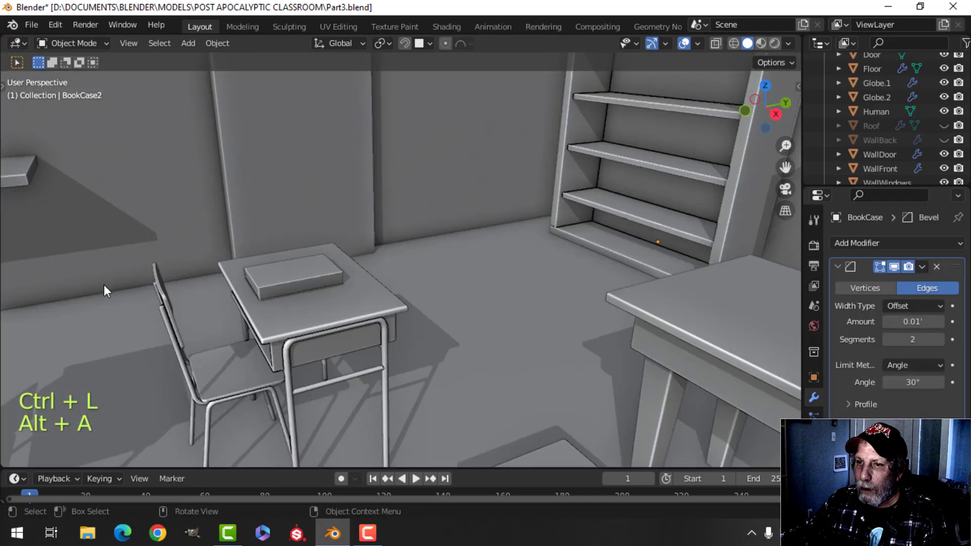
shift+middle_drag(104, 284, 322, 258)
shift+middle_drag(223, 220, 356, 295)
click(293, 254)
scroll(298, 260, down, 3)
key(Tab)
key(alt+a)
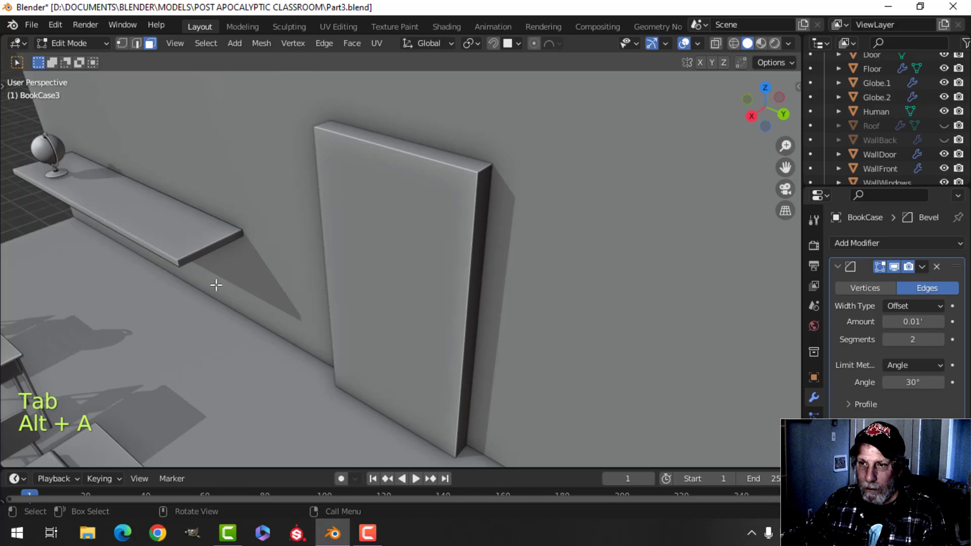
key(Tab)
middle_drag(216, 285, 339, 261)
key(Tab)
key(a)
key(shift+d)
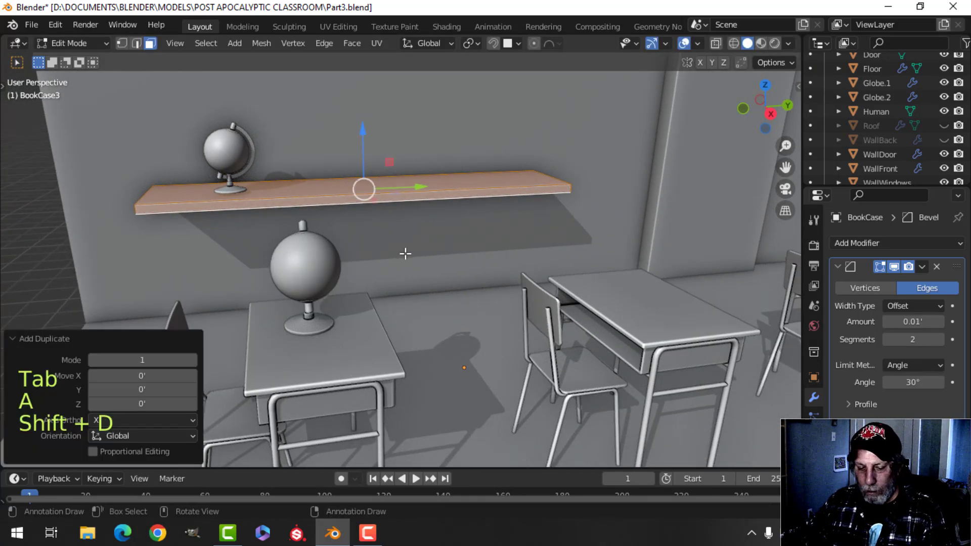
key(r)
key(x)
key(9)
key(0)
click(465, 202)
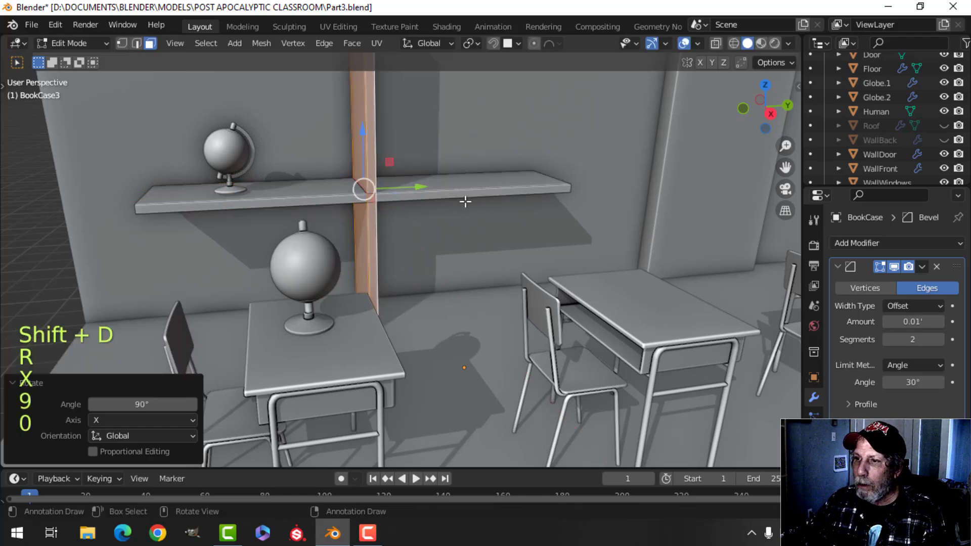
Move the upright about -4.99 ft along Y to the end of the shelf beside the smaller globe.
key(g)
key(y)
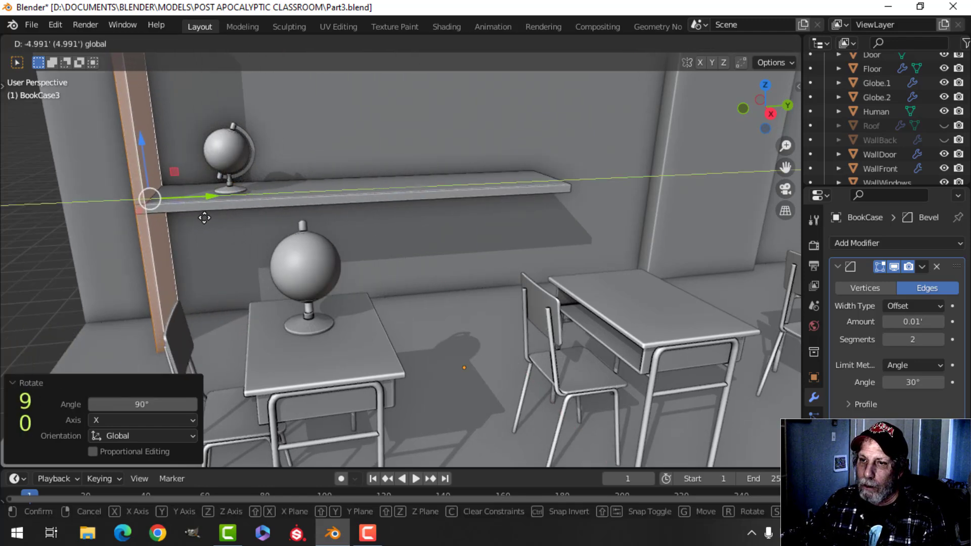
click(204, 218)
shift+middle_drag(204, 218, 261, 277)
scroll(359, 218, up, 3)
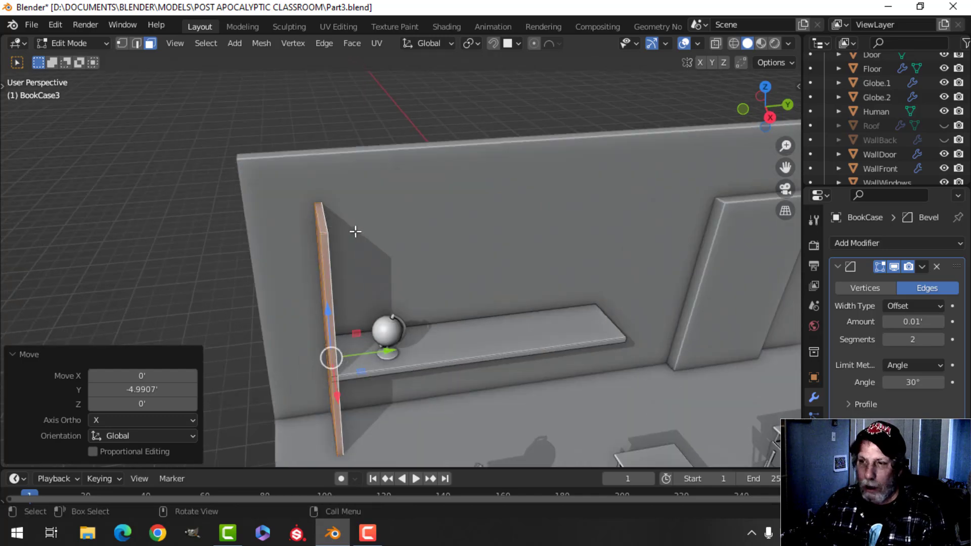
Lower the upright's top face and fine-tune its height until it meets the underside of the shelf.
click(320, 218)
shift+middle_drag(348, 281, 316, 136)
middle_drag(316, 135, 323, 190)
drag(320, 98, 328, 282)
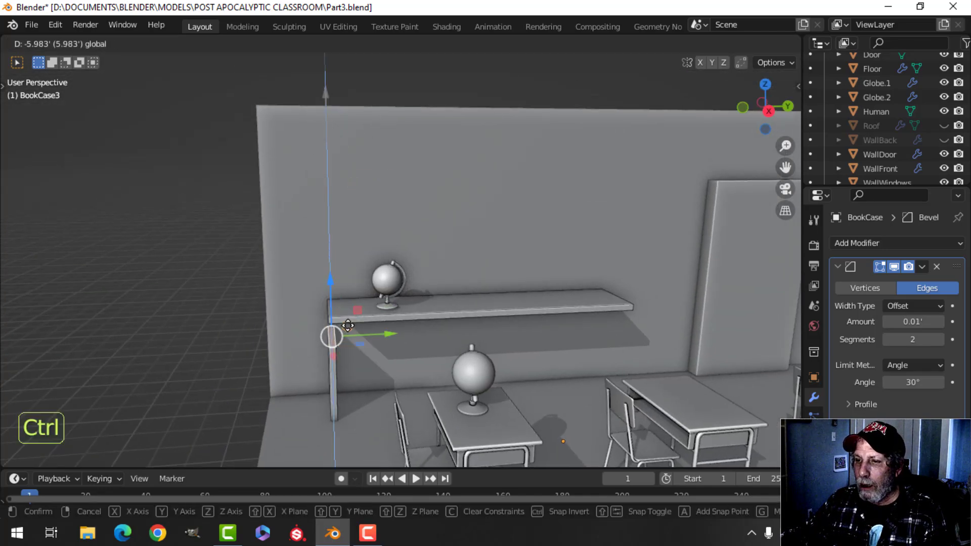
drag(348, 325, 348, 326)
scroll(348, 325, up, 3)
shift+middle_drag(347, 326, 384, 257)
drag(342, 184, 351, 195)
scroll(380, 214, up, 6)
shift+middle_drag(377, 215, 412, 256)
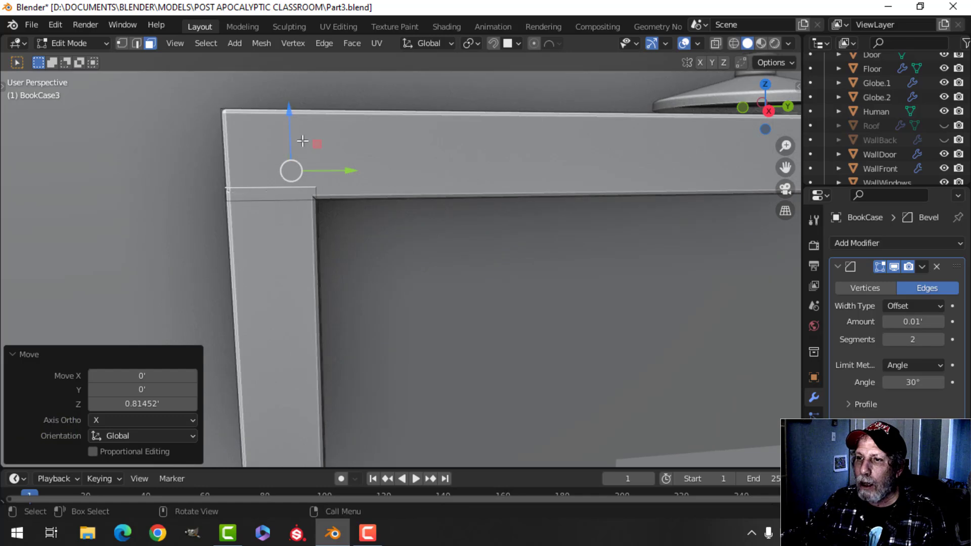
drag(296, 131, 298, 144)
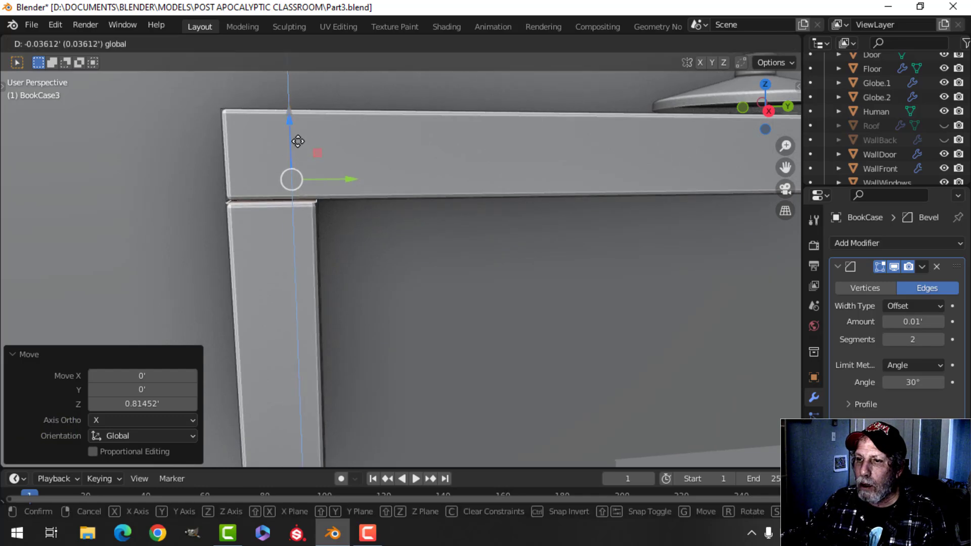
drag(298, 141, 298, 139)
Adjust the height of the upright's bottom face so the leg stands on the floor, and leave mesh editing.
ctrl+drag(358, 233, 374, 310)
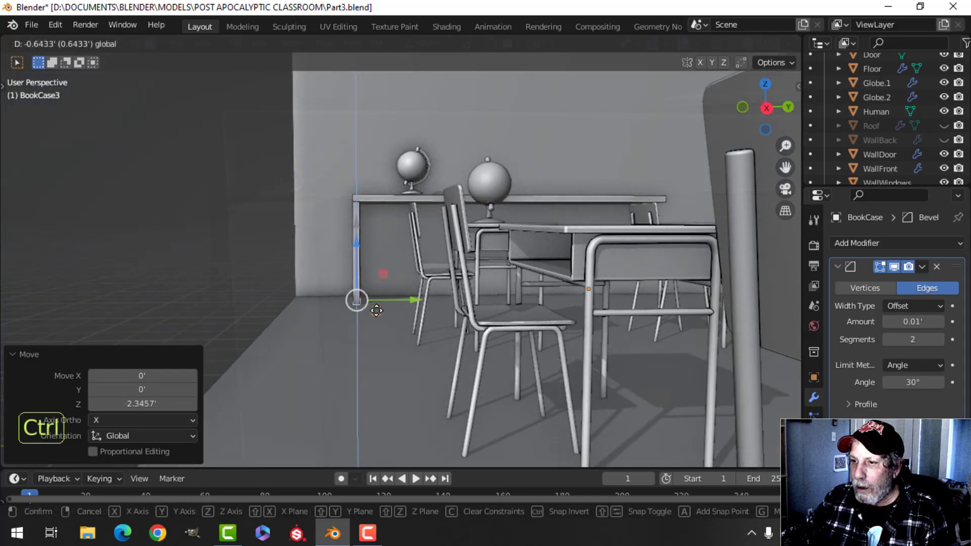
middle_drag(406, 264, 428, 262)
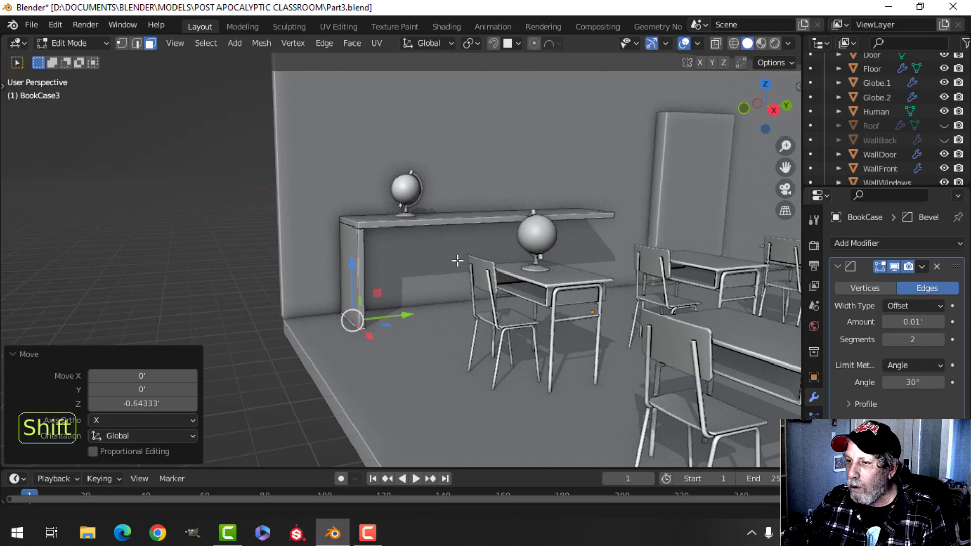
key(Tab)
key(alt+a)
Select the top slab's faces in BookCase3 and snap the 3D cursor to their centre.
scroll(453, 230, up, 6)
shift+middle_drag(484, 223, 455, 237)
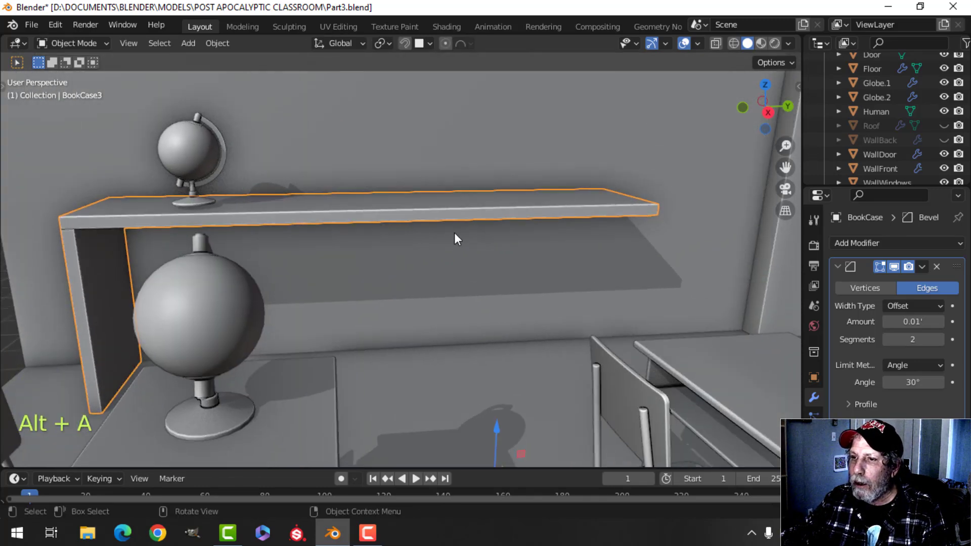
key(Tab)
key(a)
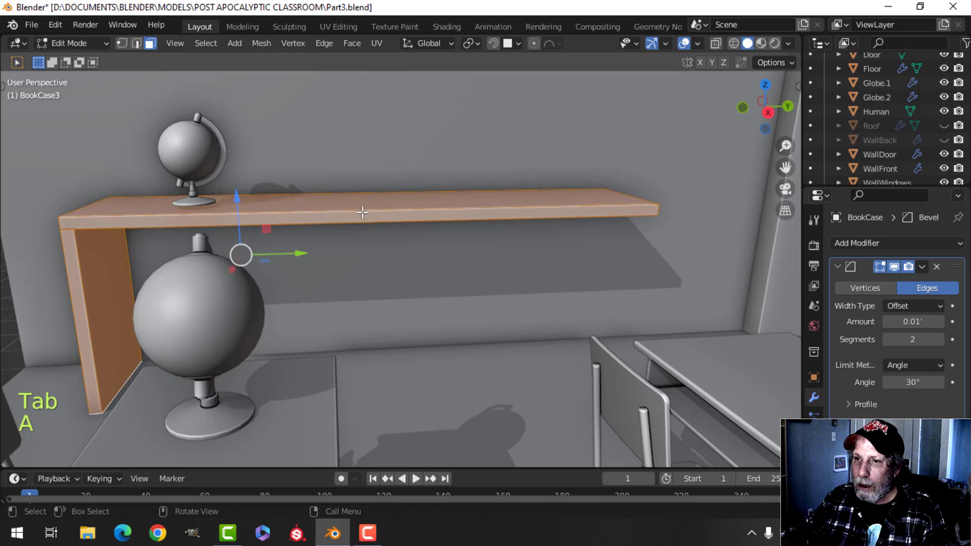
key(alt+a)
key(3)
alt+shift+click(359, 210)
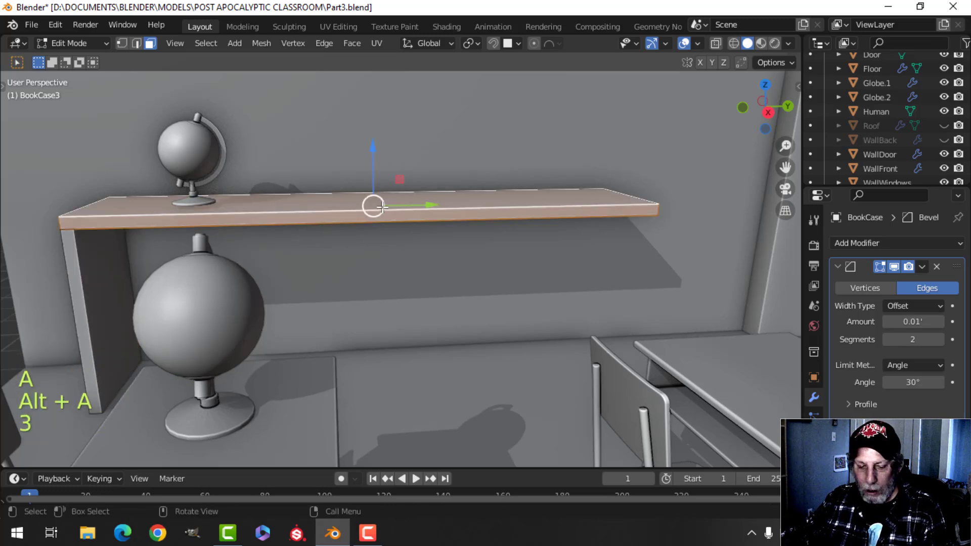
key(shift+s)
click(384, 284)
key(Tab)
key(Tab)
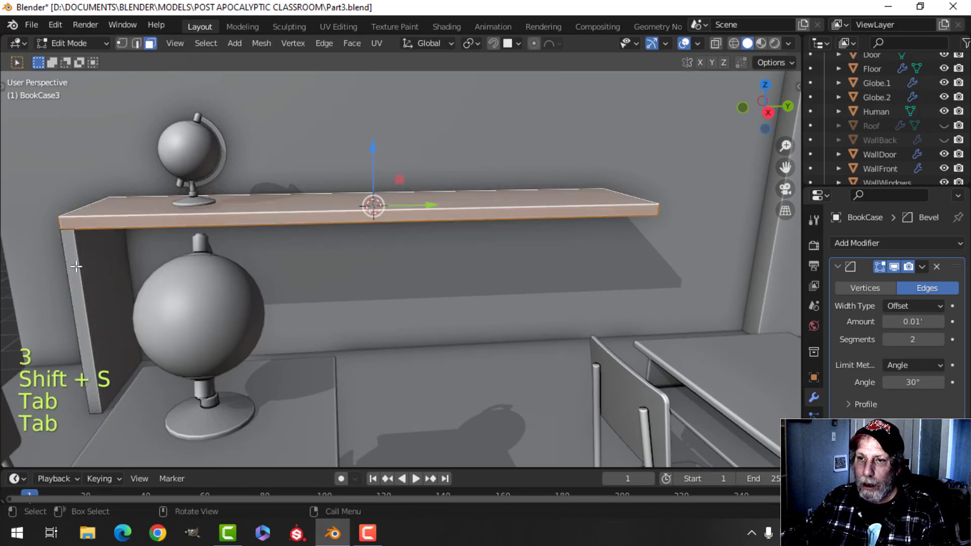
Select all geometry linked to the upright and separate it into its own object.
click(76, 266)
key(ctrl+l)
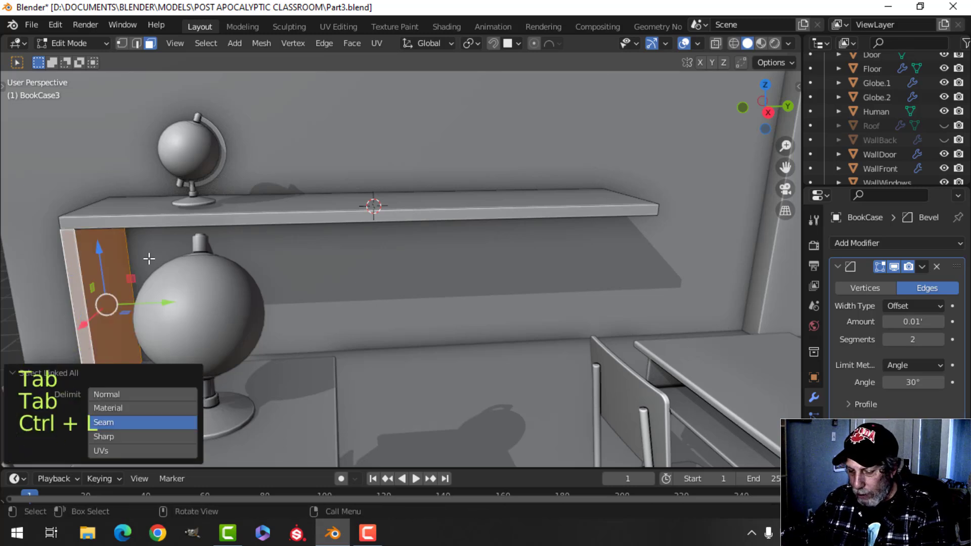
key(p)
click(148, 258)
key(Tab)
key(alt+a)
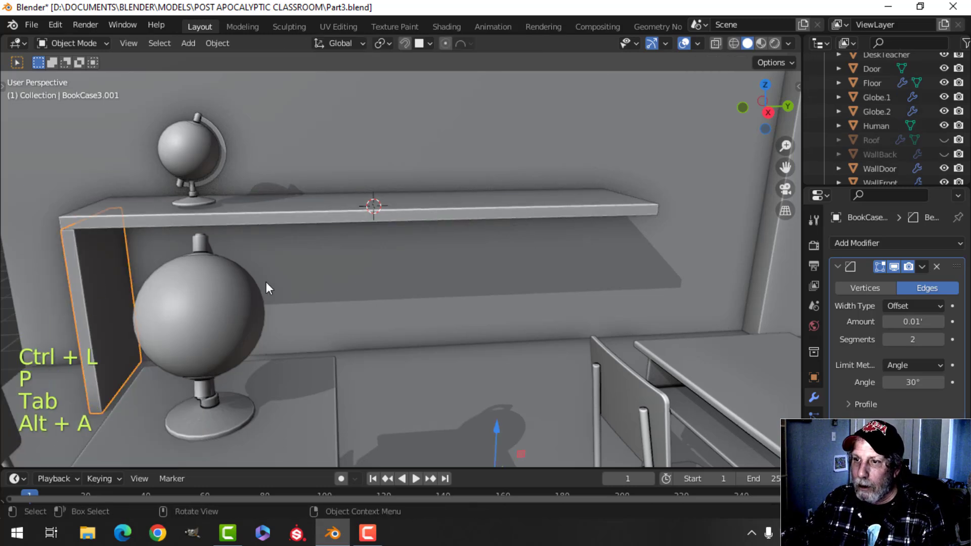
Set the upright's origin to the 3D cursor and add a Mirror modifier along Y to create the opposite leg.
click(219, 46)
mouse_move(293, 75)
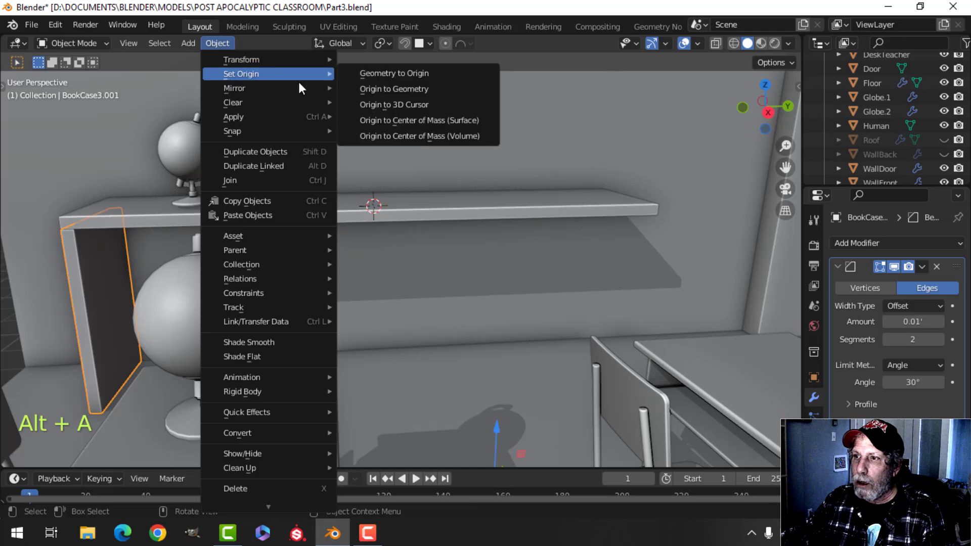
click(363, 105)
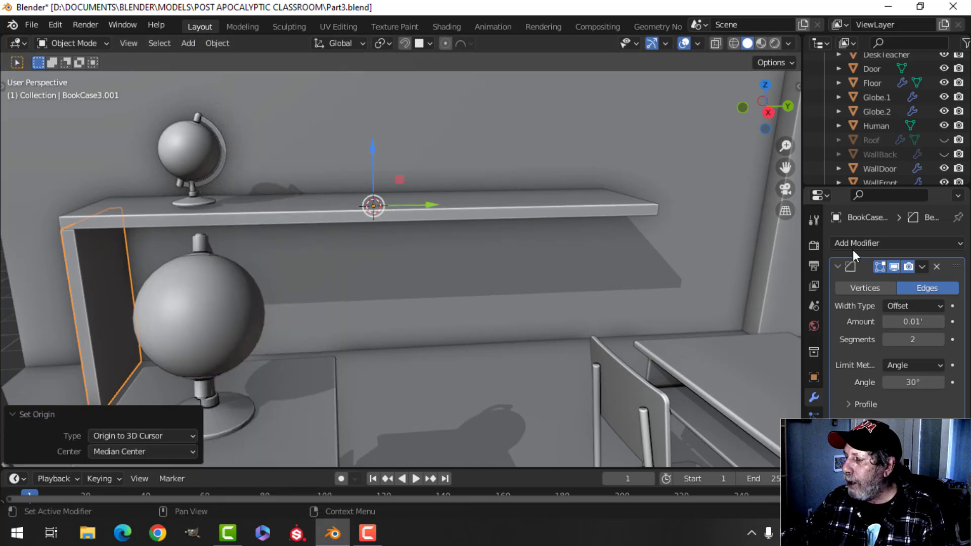
click(839, 265)
click(839, 243)
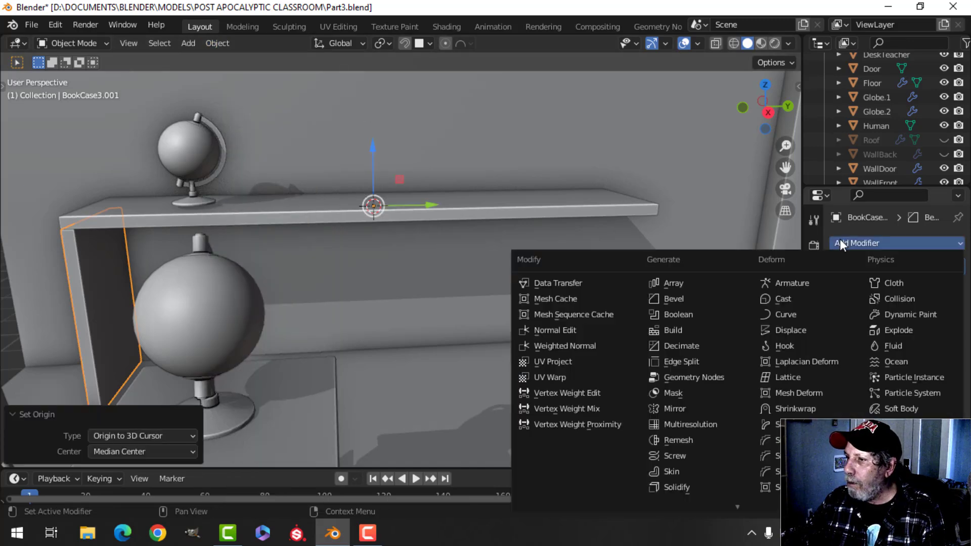
click(673, 408)
click(914, 308)
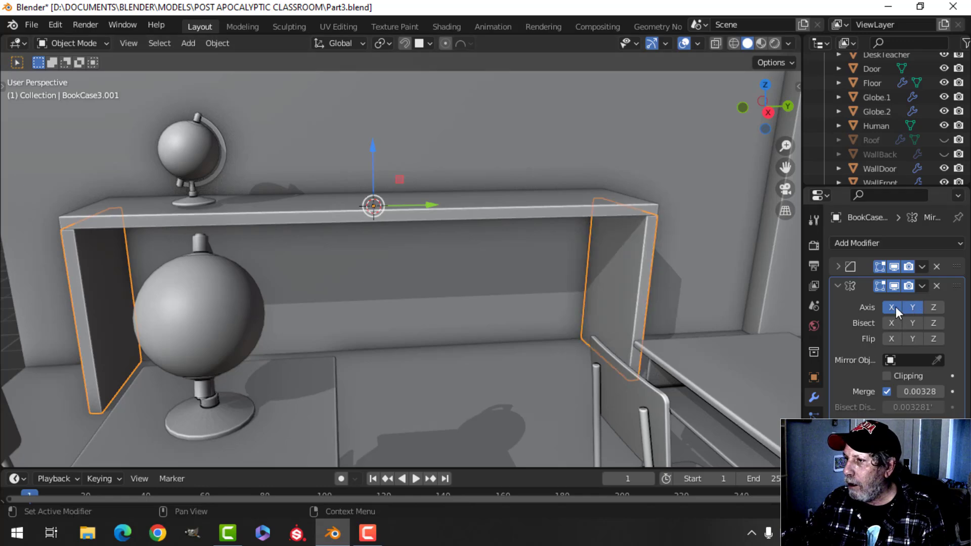
key(alt+a)
Duplicate the top slab within its mesh and lower the copy about 0.87 ft to form a second shelf.
middle_drag(408, 265, 348, 263)
scroll(372, 262, up, 2)
click(340, 176)
shift+middle_drag(302, 232, 284, 252)
key(Tab)
key(a)
key(shift+d)
right_click(291, 175)
key(g)
key(z)
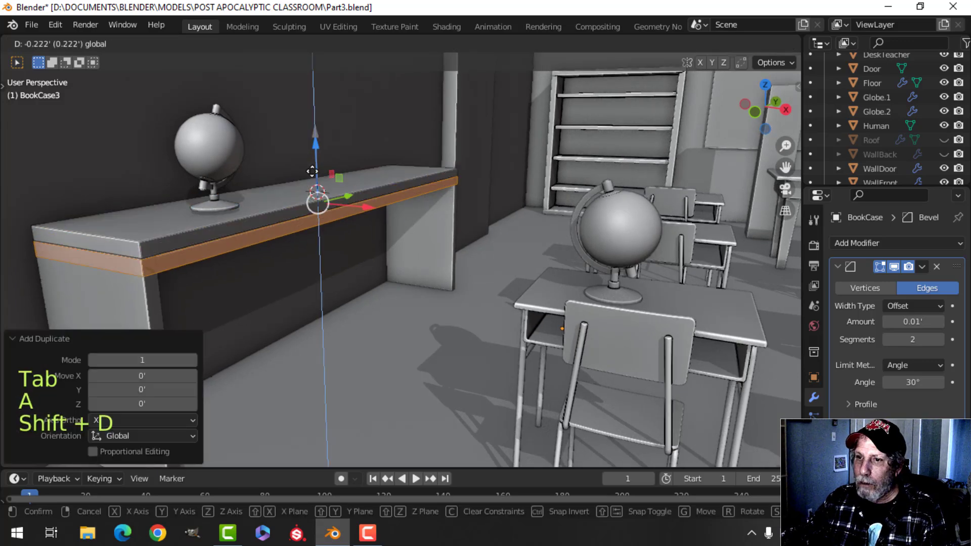
click(319, 225)
middle_drag(319, 225, 257, 221)
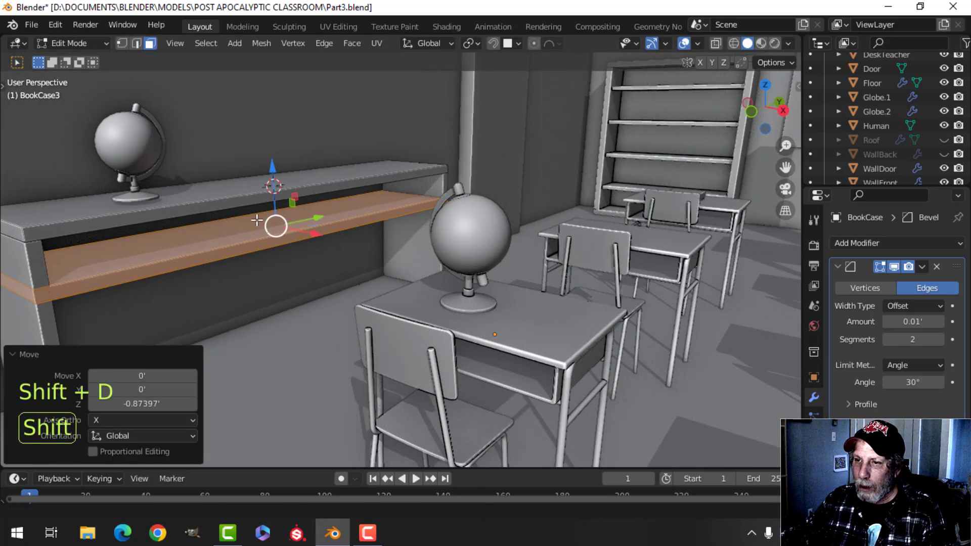
Scale the lower shelf to about 0.668 in Z and 0.957 in Y to fit it between the legs.
key(s)
key(z)
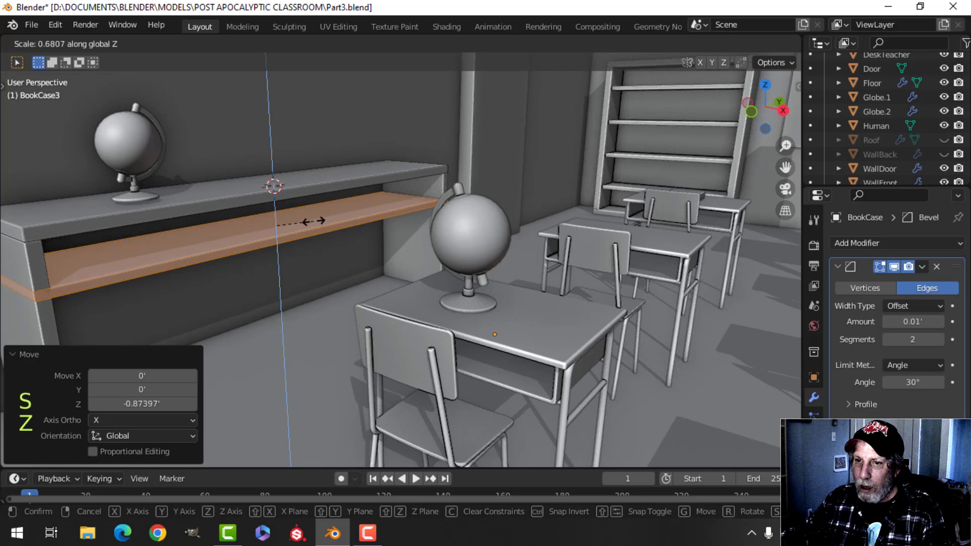
click(318, 221)
middle_drag(347, 219, 306, 215)
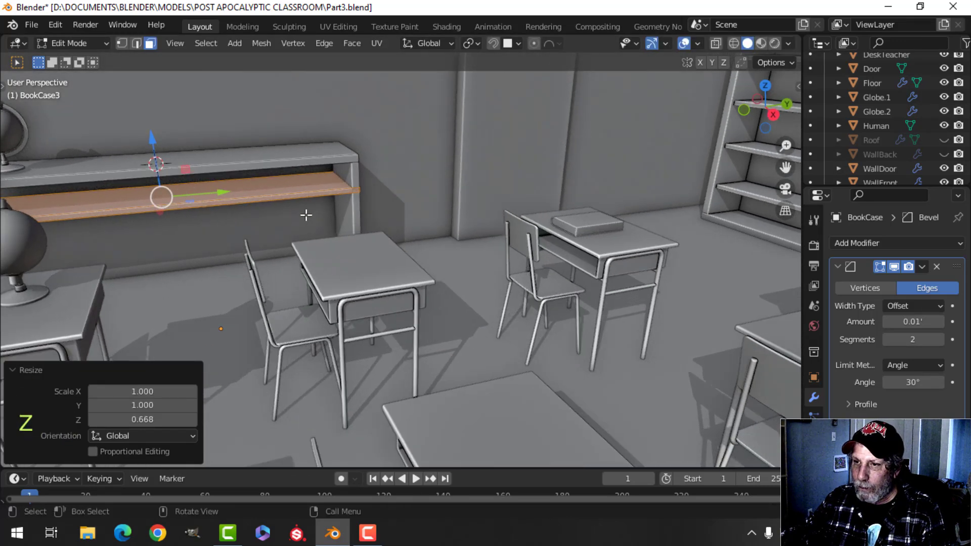
scroll(356, 210, up, 5)
key(s)
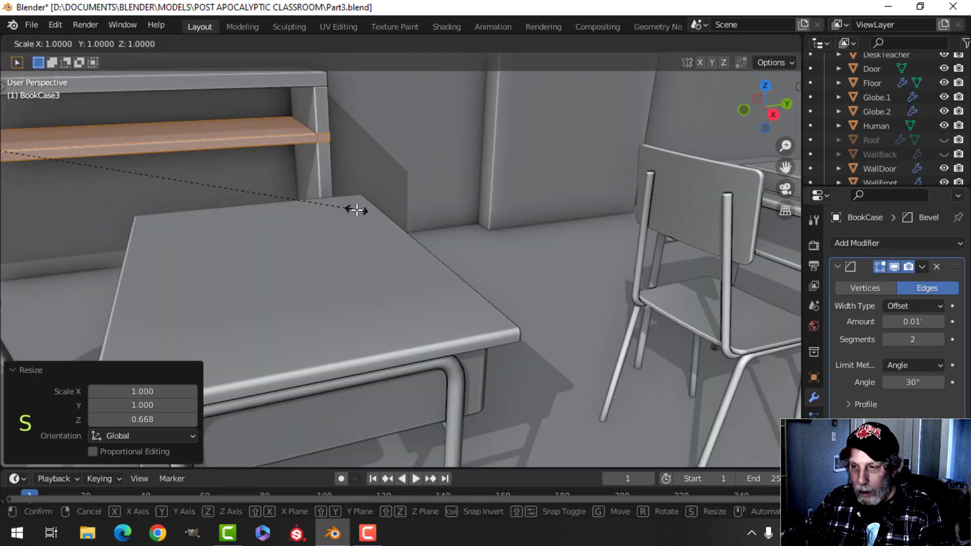
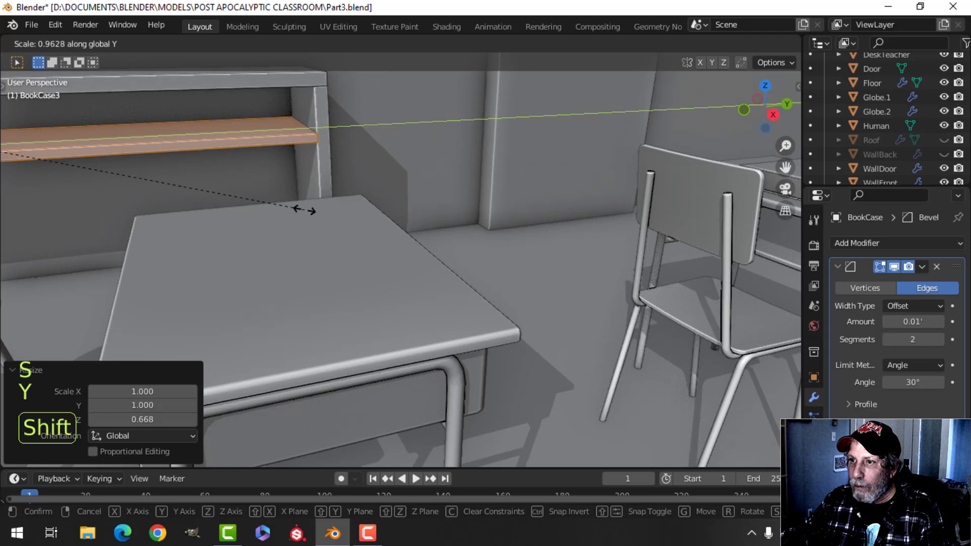
click(280, 210)
middle_drag(280, 210, 270, 144)
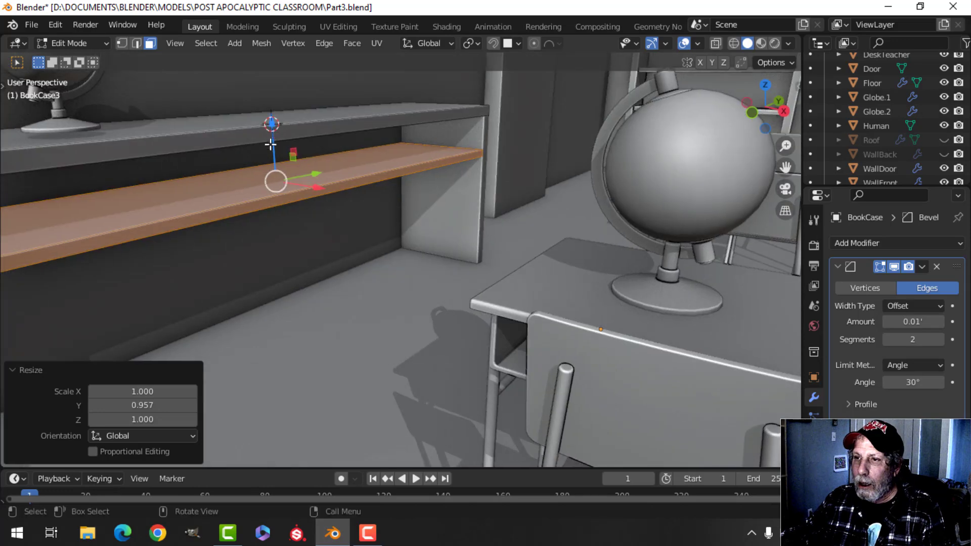
Lower the second shelf slightly and shift it about 0.66 ft along X, out from the wall.
drag(272, 124, 271, 127)
middle_drag(276, 188, 328, 207)
shift+middle_drag(329, 207, 339, 182)
drag(349, 146, 386, 156)
scroll(184, 241, down, 2)
middle_drag(185, 241, 197, 280)
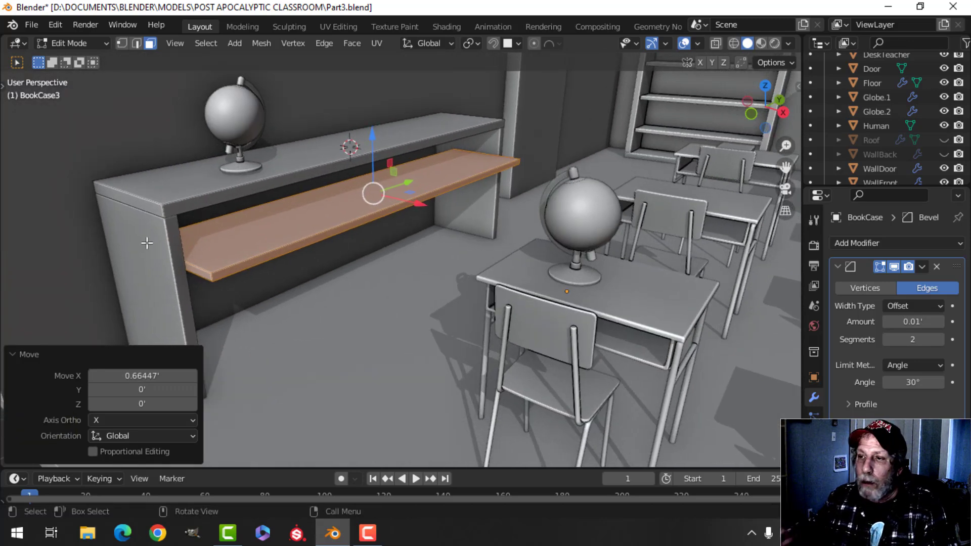
Separate the lower shelf from BookCase3 into its own object.
key(Tab)
scroll(284, 229, down, 3)
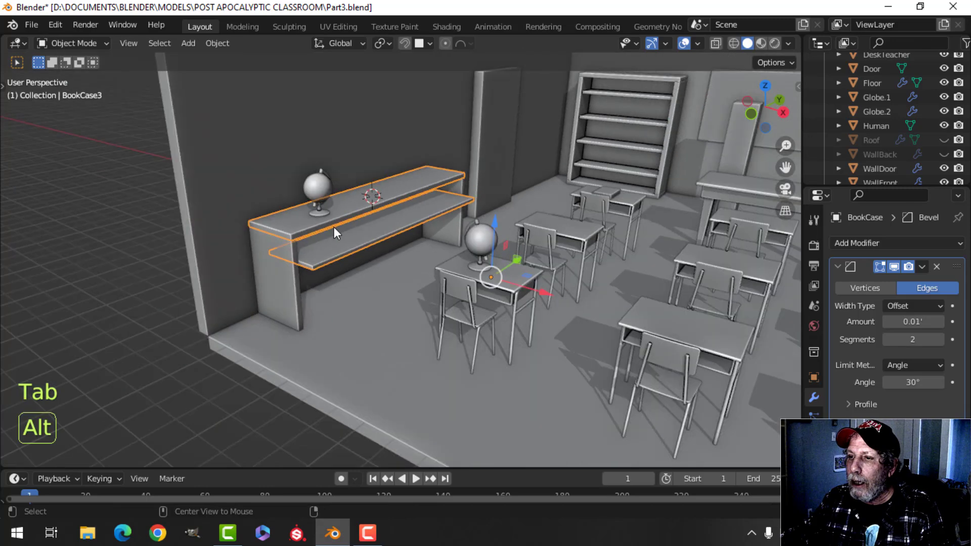
key(alt+a)
middle_drag(334, 227, 265, 210)
scroll(315, 229, up, 2)
key(Tab)
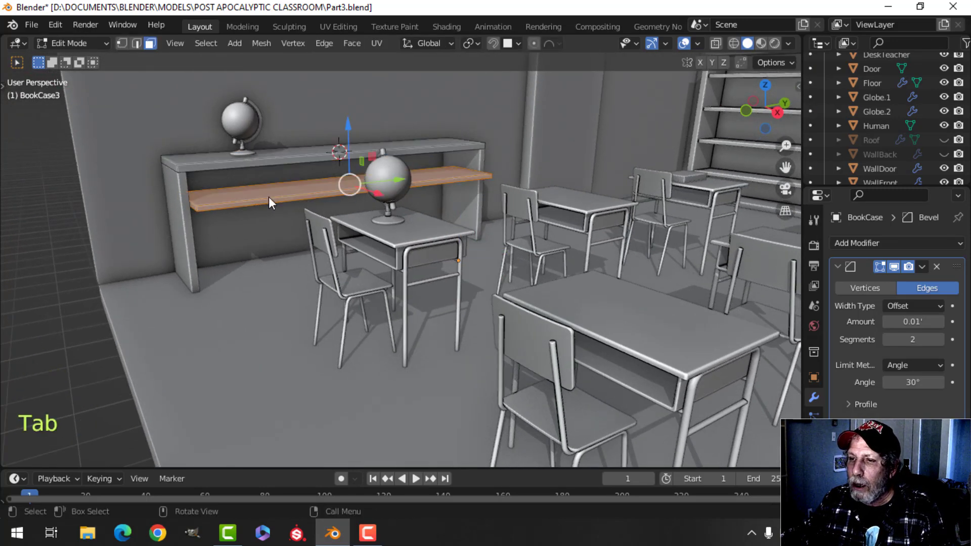
key(p)
click(269, 196)
key(Tab)
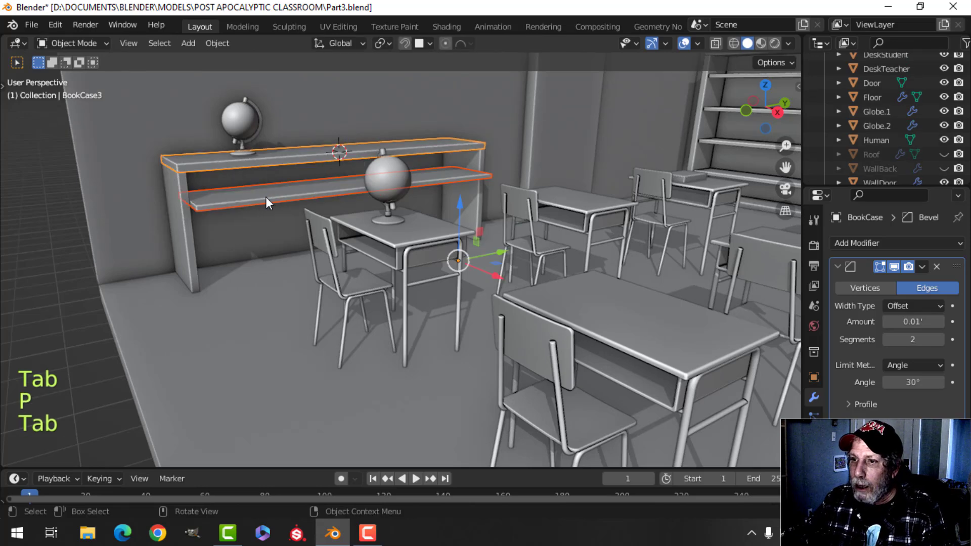
Lower all geometry of the separated second shelf slightly and clear the selection.
click(320, 174)
key(Tab)
key(a)
drag(349, 133, 352, 139)
key(alt+a)
scroll(299, 182, down, 7)
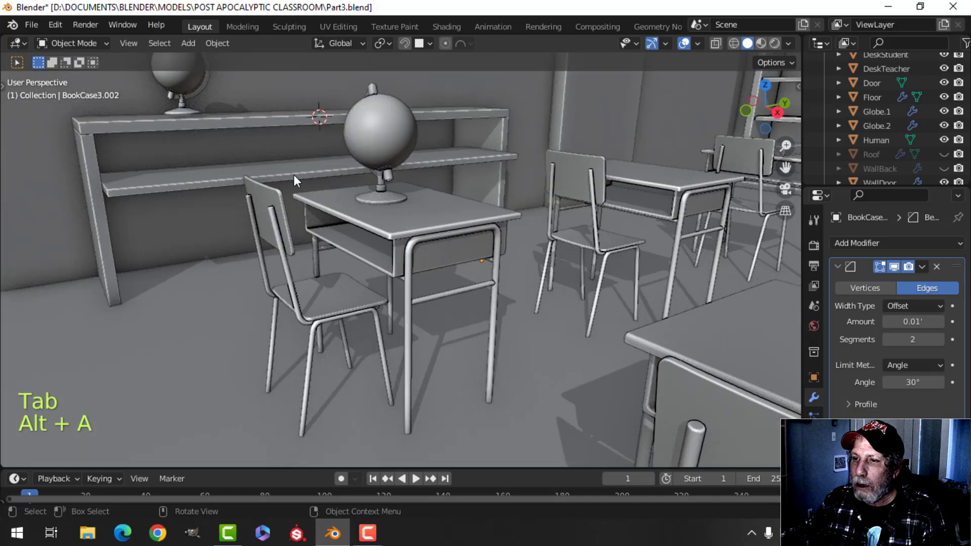
Duplicate the book from the student desk and move the copy about 7.05 ft along -Y and 5.1 ft along -X to the shelf unit.
middle_drag(294, 176, 365, 269)
scroll(388, 269, up, 4)
scroll(392, 249, down, 7)
scroll(394, 262, up, 4)
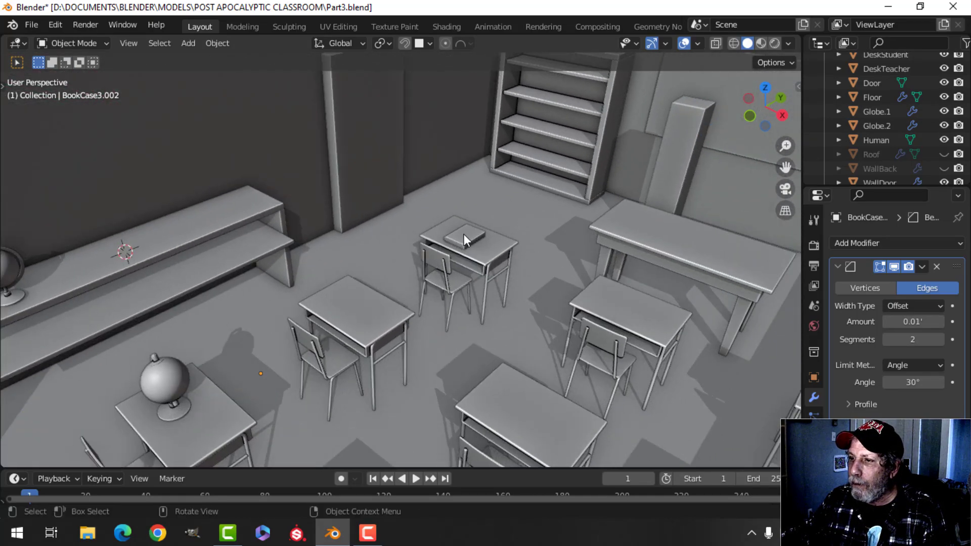
click(463, 235)
mouse_move(426, 265)
middle_down()
mouse_move(416, 258)
mouse_move(422, 253)
middle_up()
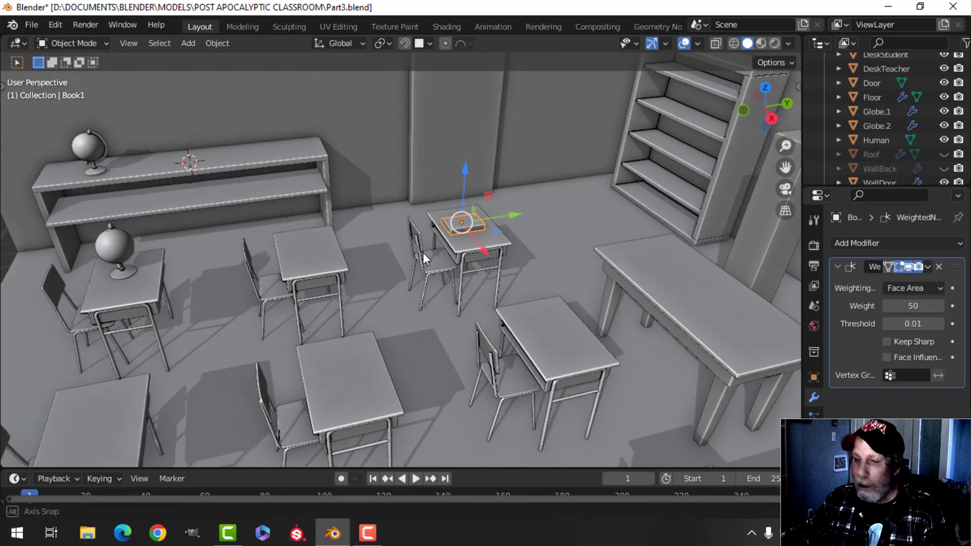
key(shift+d)
key(y)
click(283, 217)
middle_drag(282, 217, 473, 295)
key(g)
key(x)
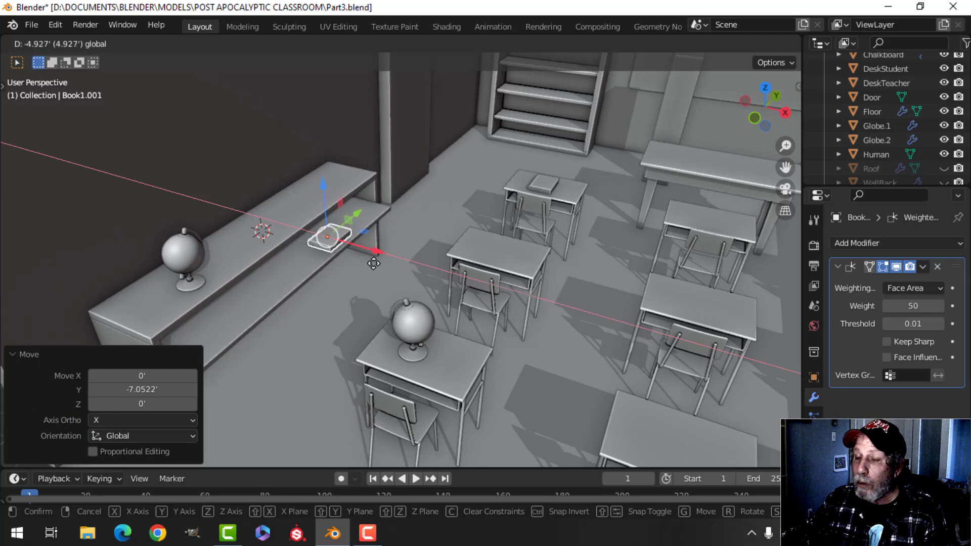
click(373, 263)
Shift the copied book about 1.33 ft along -Y and lower it about 0.2 ft onto the second shelf.
middle_drag(373, 263, 314, 268)
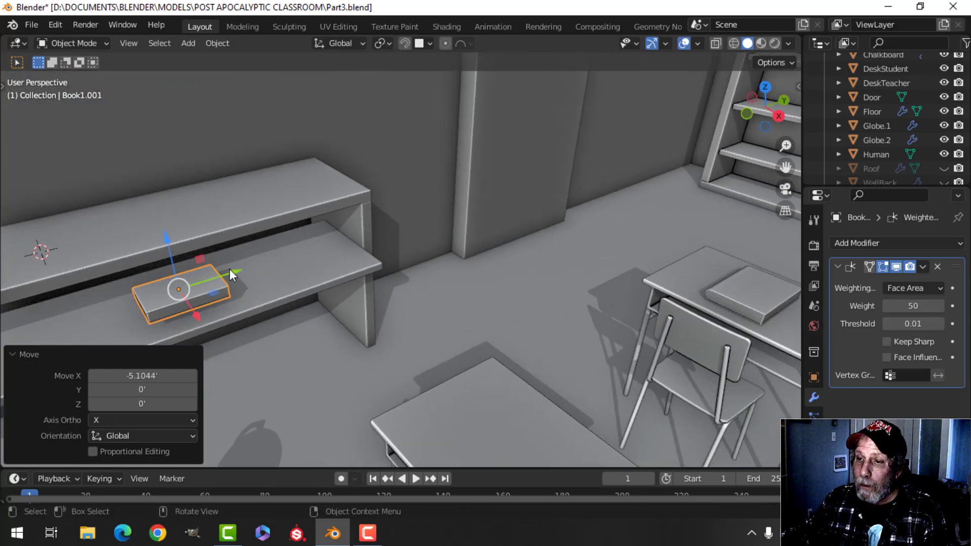
key(g)
key(y)
click(122, 298)
shift+middle_drag(122, 299, 229, 210)
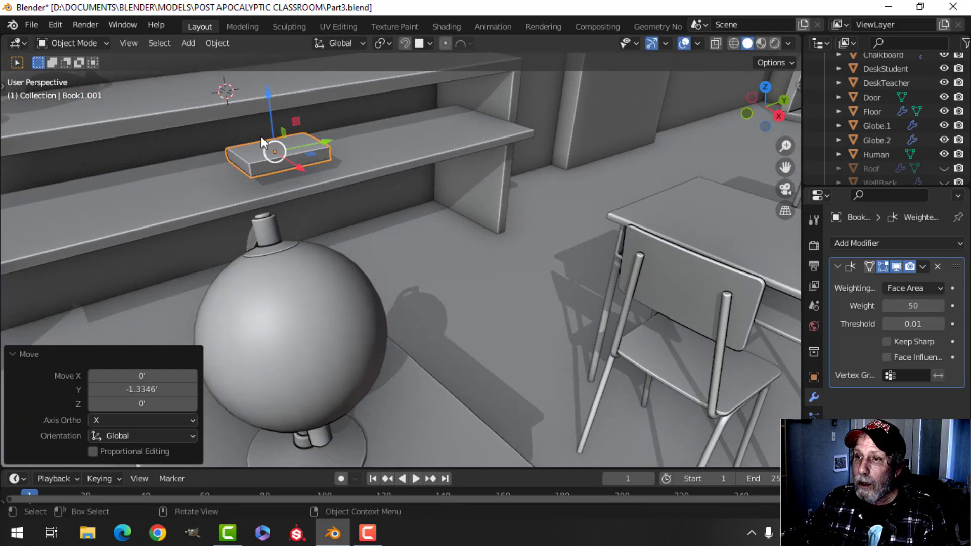
key(g)
key(z)
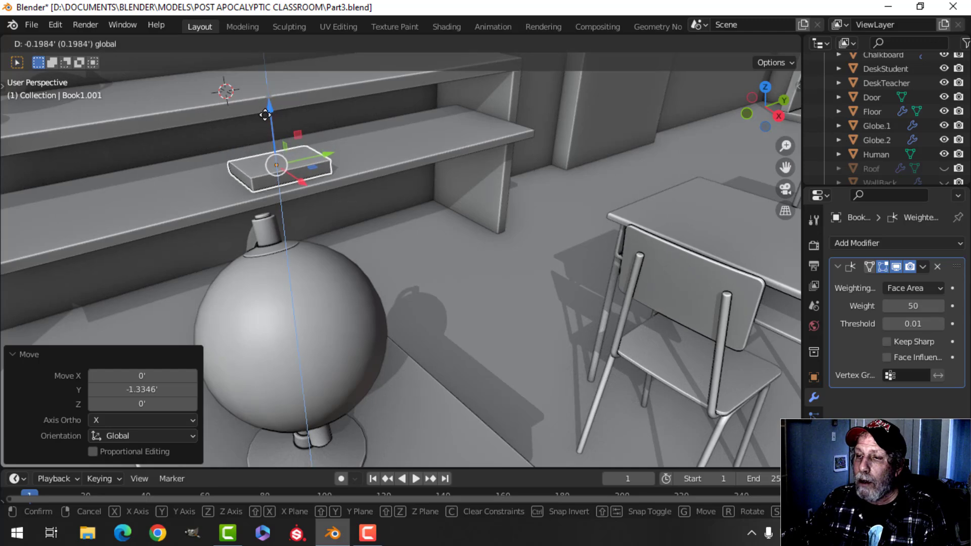
click(265, 115)
Rotate all of the copied book's geometry about 47° around Z, slide it about 2.37 ft along -Y on the shelf, and deselect it.
middle_drag(265, 114, 308, 194)
key(Tab)
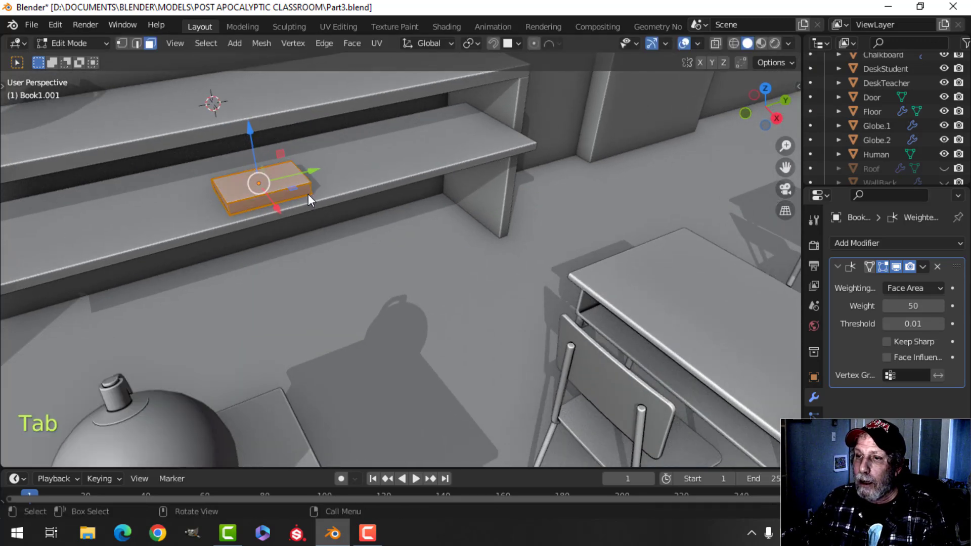
key(a)
key(r)
key(z)
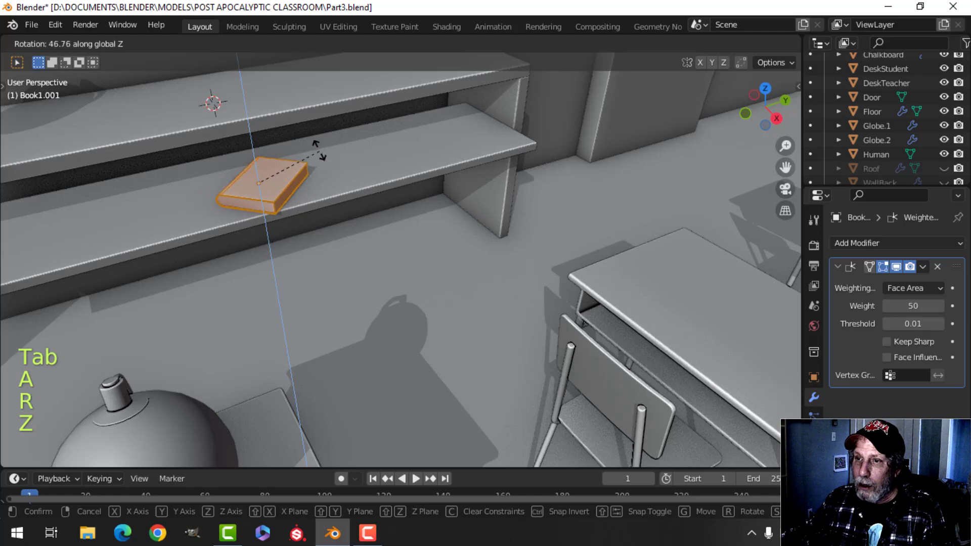
click(316, 146)
drag(312, 172, 124, 205)
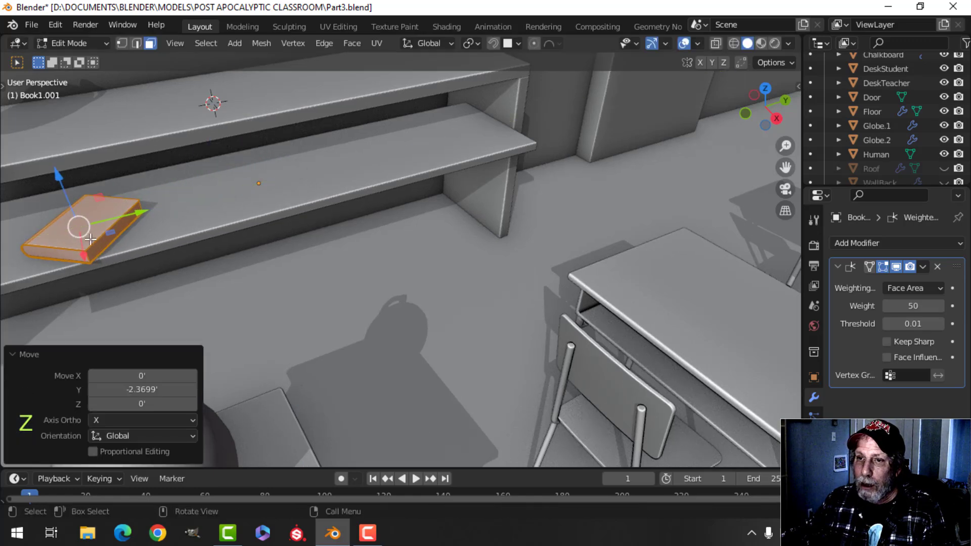
drag(85, 259, 84, 254)
shift+middle_drag(89, 252, 227, 212)
key(Tab)
middle_drag(197, 245, 218, 212)
scroll(230, 208, down, 4)
key(alt+a)
scroll(213, 220, up, 4)
scroll(231, 259, down, 3)
middle_drag(277, 233, 294, 218)
scroll(182, 254, down, 3)
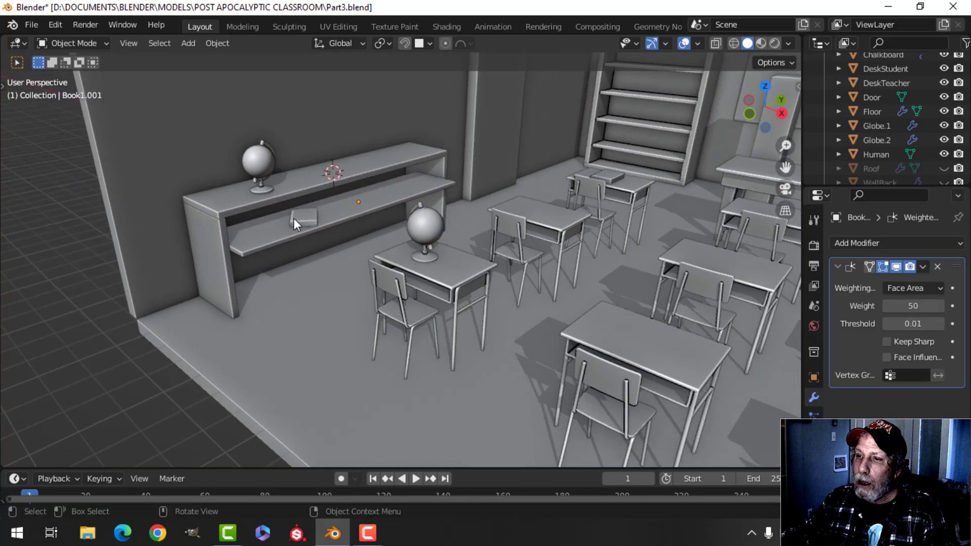
Snap the 3D cursor to the centre of the second shelf's geometry.
click(346, 217)
key(Tab)
key(a)
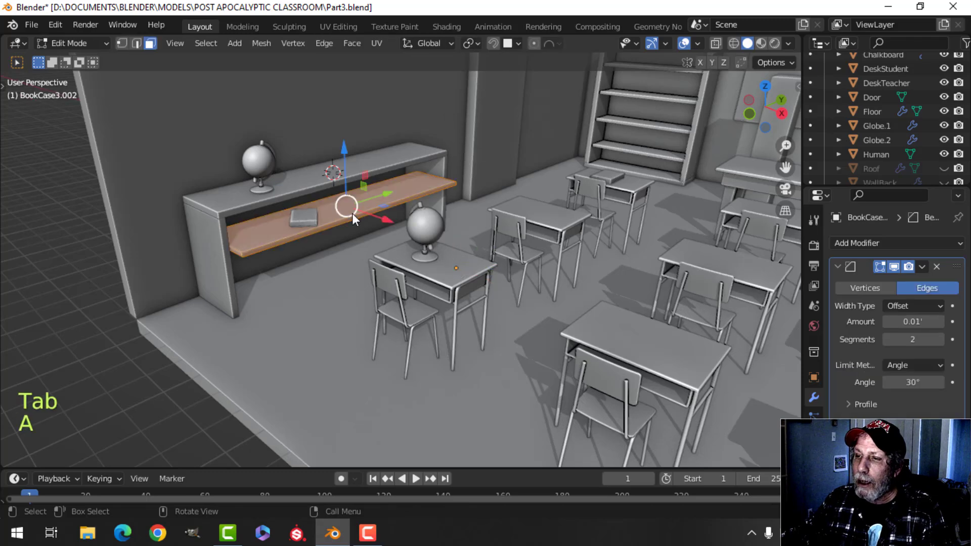
key(shift+s)
click(343, 296)
key(Tab)
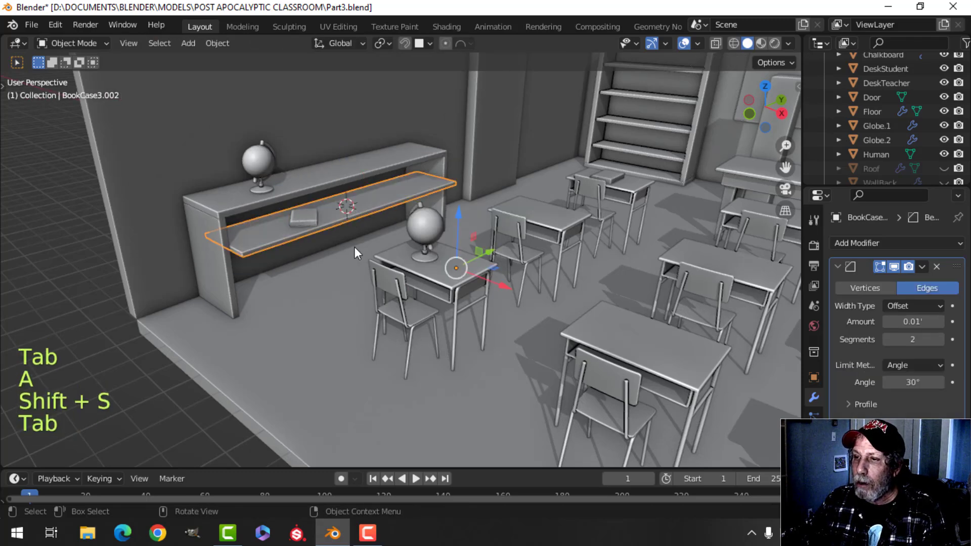
Add an 18-vertex mesh circle with a 1 ft radius at the 3D cursor and move it along X out from the shelf.
mouse_move(354, 247)
middle_down()
mouse_move(335, 253)
mouse_move(355, 246)
middle_up()
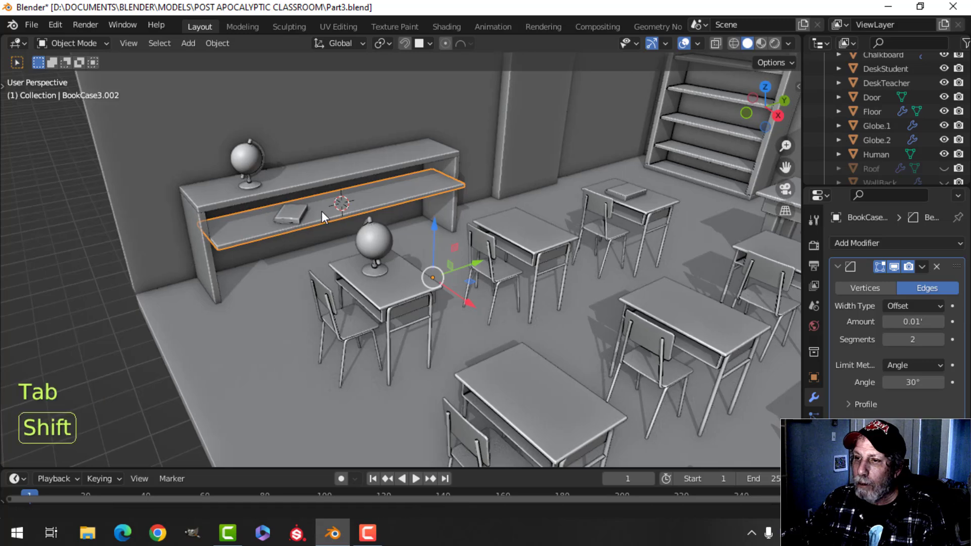
shift+middle_drag(322, 211, 310, 220)
key(shift+a)
mouse_move(282, 210)
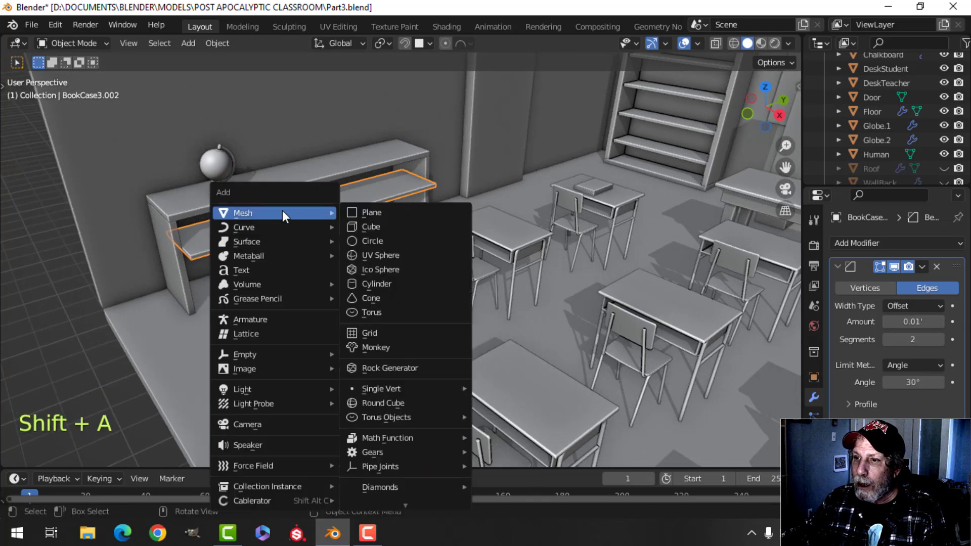
click(369, 240)
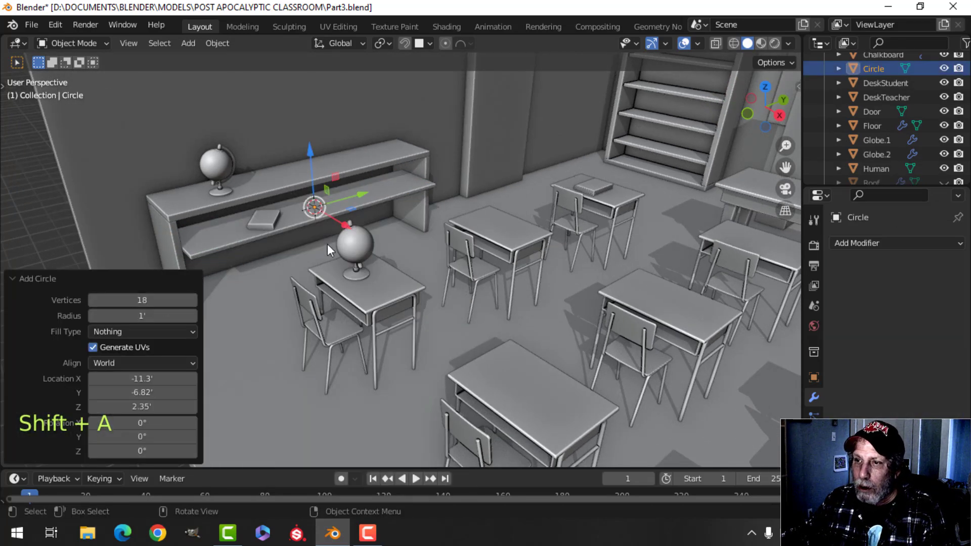
drag(342, 225, 381, 248)
middle_drag(383, 247, 380, 254)
Scale the circle's vertices to about 0.63 and move them about 3.27 ft along -Y.
key(Tab)
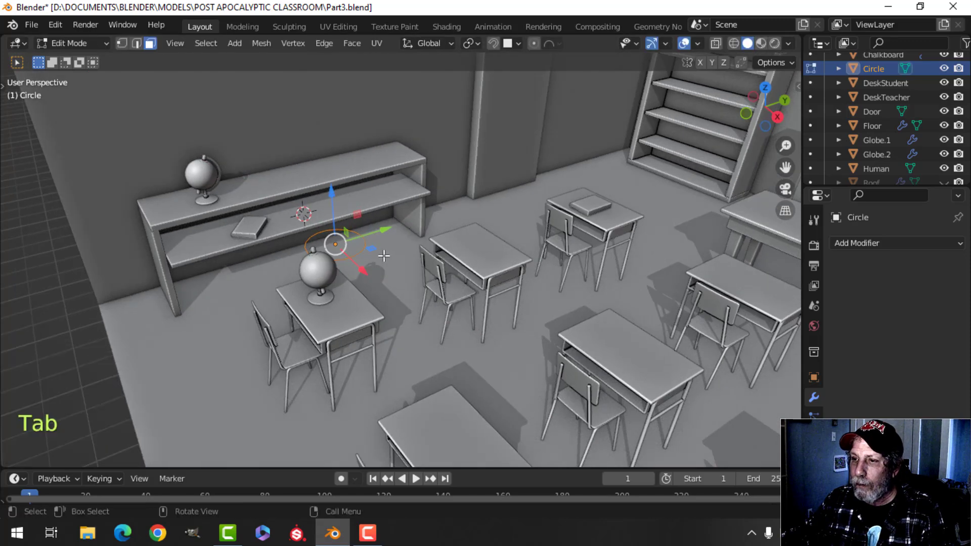
scroll(380, 242, up, 3)
key(s)
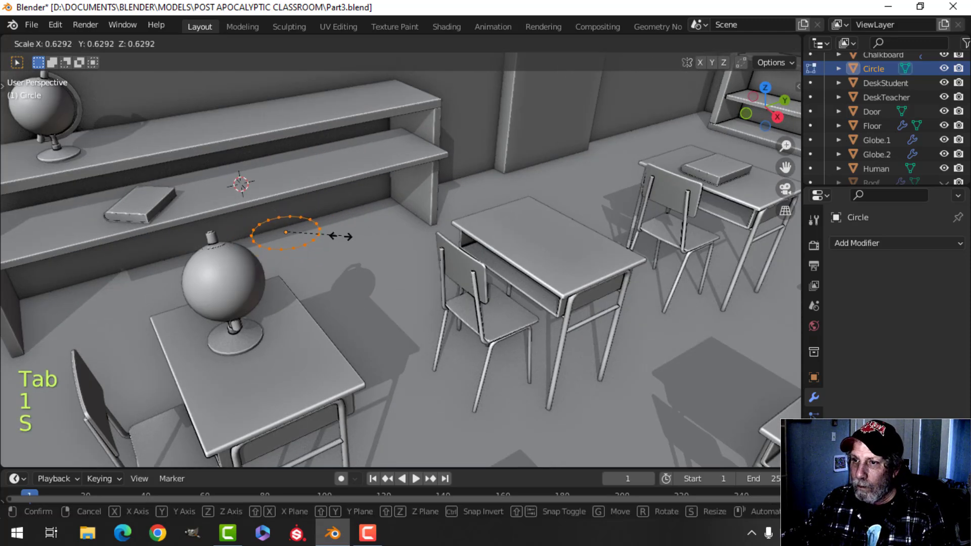
click(336, 233)
drag(335, 217, 144, 250)
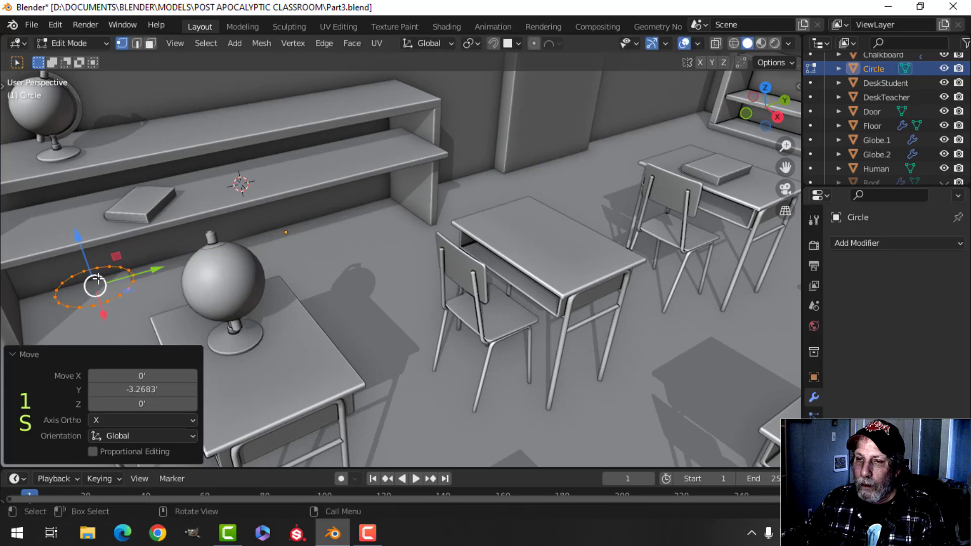
In front view, move the circle about 1.24 ft along -X and lower it about 0.61 ft to stool-seat height.
key(KP_1)
shift+middle_drag(475, 206, 279, 285)
scroll(279, 285, up, 2)
shift+middle_drag(340, 237, 305, 260)
key(g)
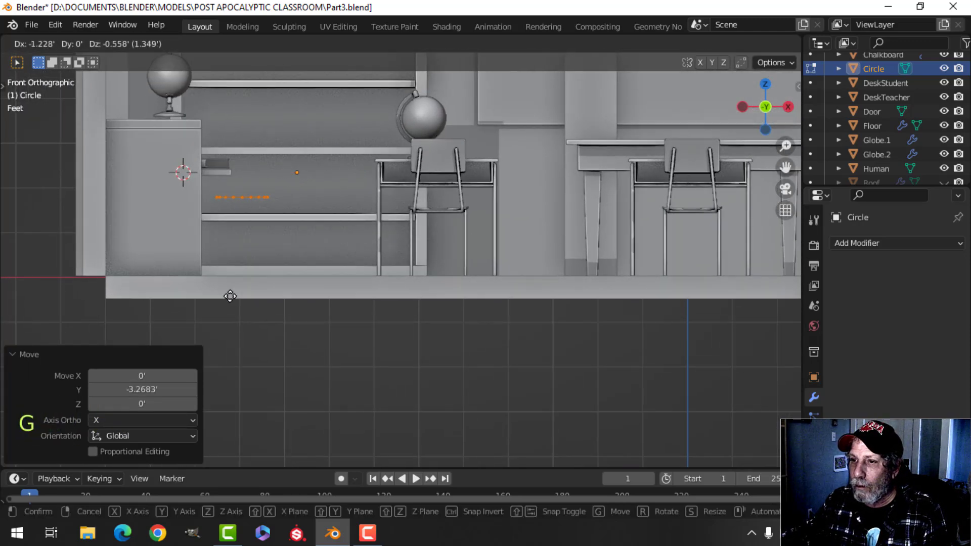
click(231, 296)
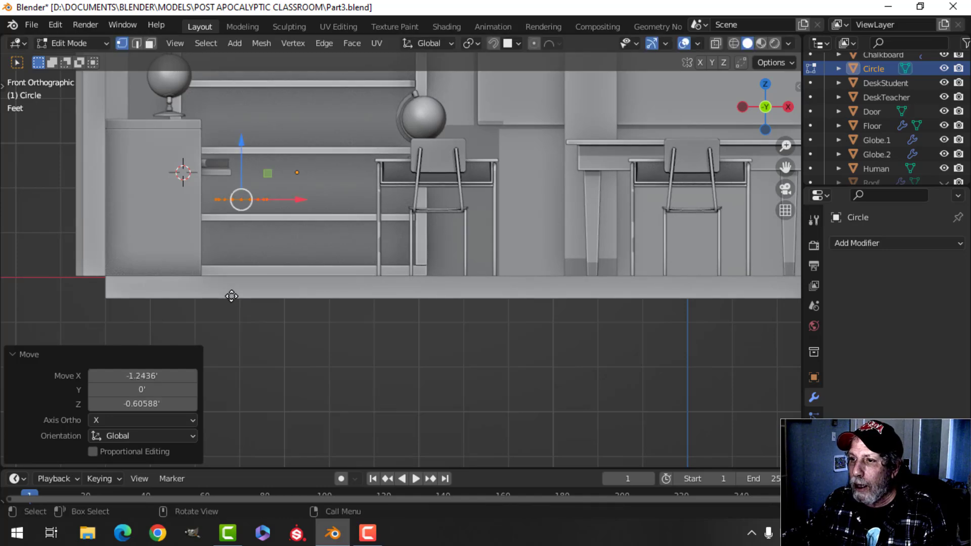
click(245, 150)
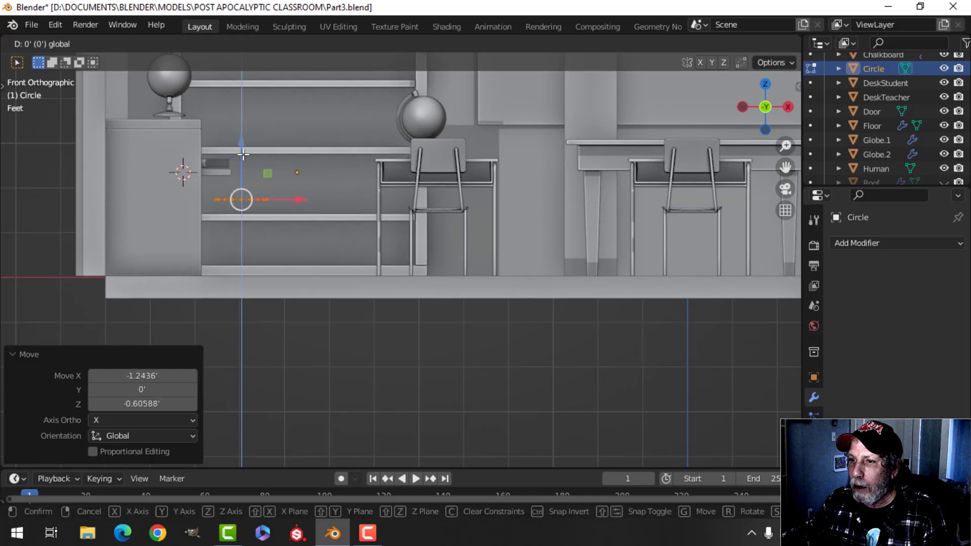
shift+middle_drag(280, 208, 338, 245)
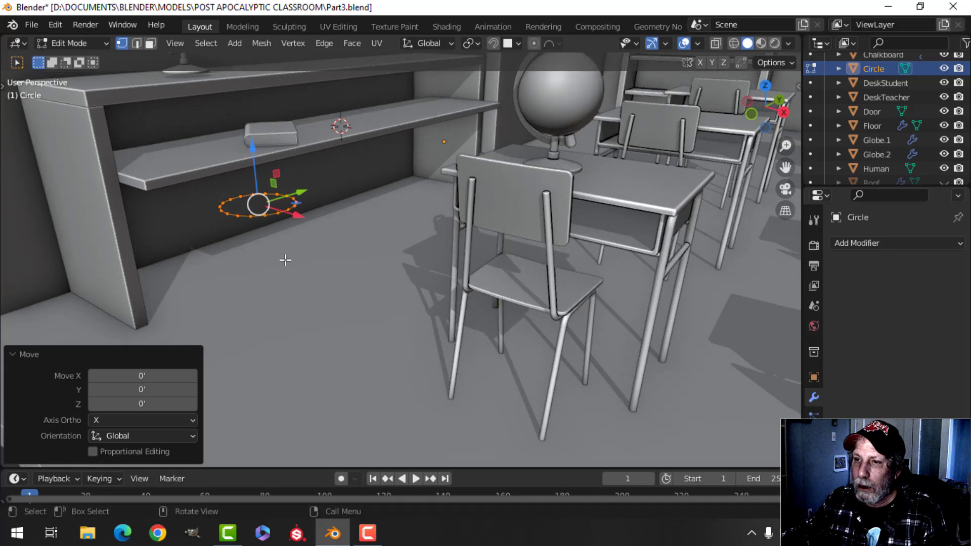
Fill the circle with a face and extrude it about 0.146 ft downward to form a round seat.
shift+middle_drag(285, 259, 355, 258)
middle_drag(355, 259, 402, 266)
key(f)
middle_drag(402, 266, 364, 245)
scroll(379, 254, up, 3)
key(e)
click(362, 261)
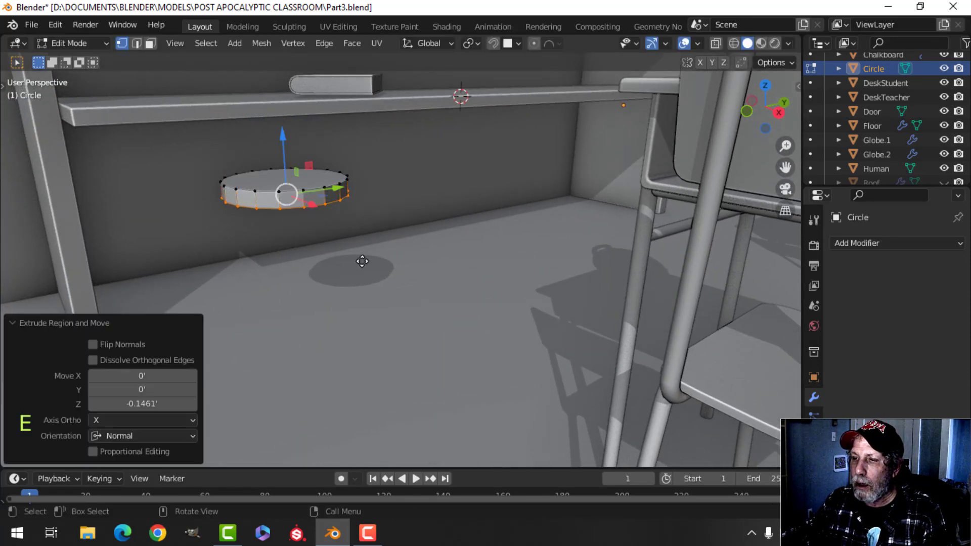
Select the seat's top and bottom faces and bevel their rims with two segments.
key(3)
middle_drag(329, 249, 389, 269)
key(alt+a)
key(3)
click(330, 270)
middle_drag(365, 319, 401, 203)
shift+click(334, 201)
scroll(389, 318, up, 2)
key(ctrl+b)
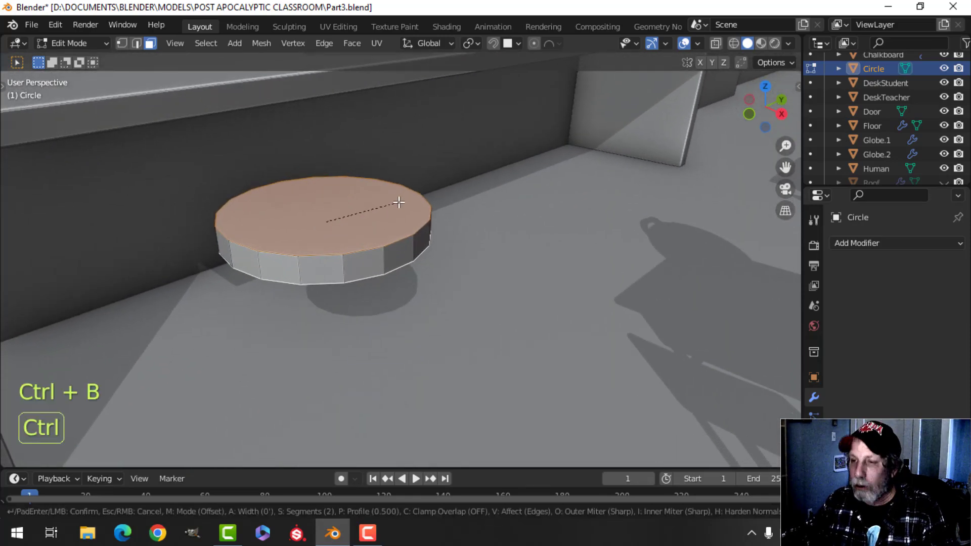
click(442, 218)
Apply smooth shading to the round seat and clear the selection.
key(Tab)
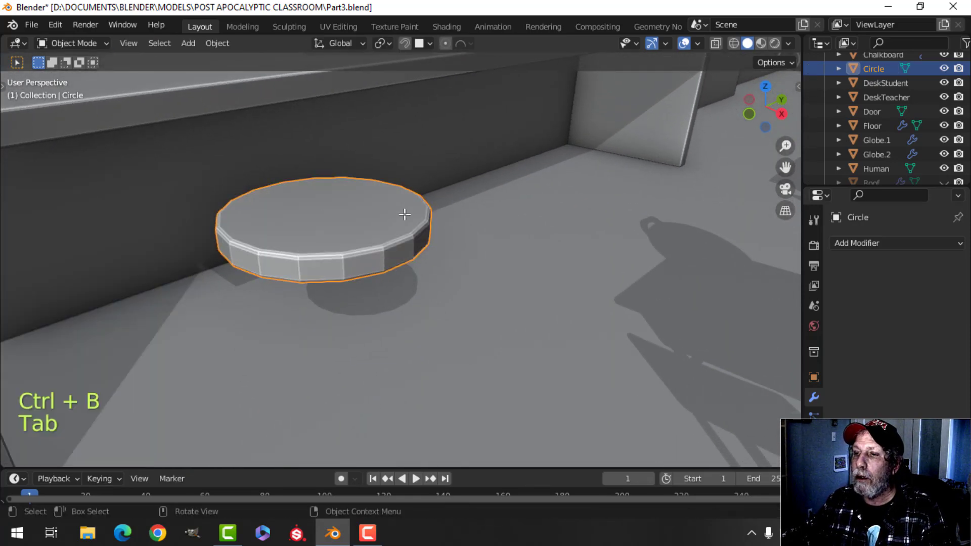
right_click(313, 189)
click(281, 143)
scroll(364, 202, down, 5)
key(alt+a)
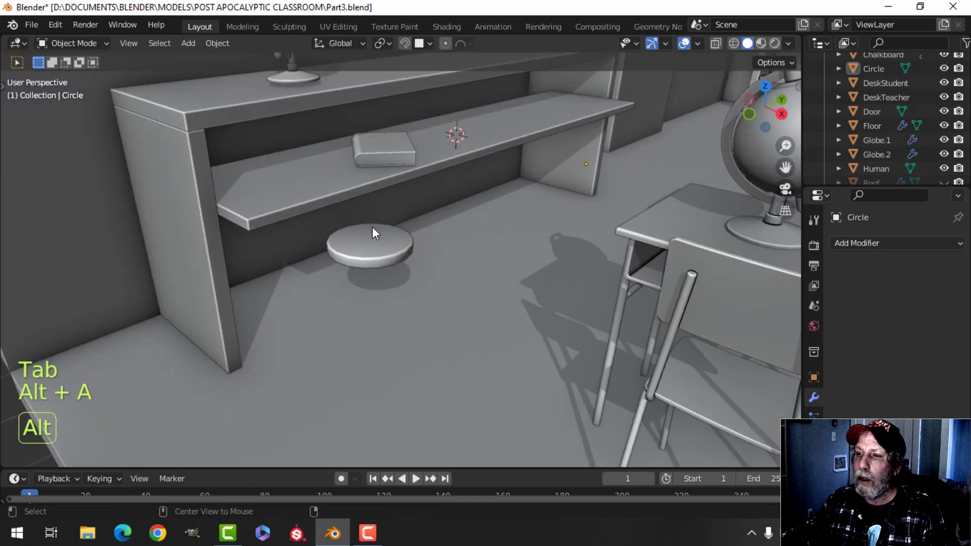
Snap the 3D cursor to the centre of the round seat's geometry and clear the selection.
middle_drag(373, 228, 382, 264)
click(347, 276)
key(Tab)
key(a)
key(shift+s)
click(386, 318)
key(Tab)
key(alt+a)
scroll(389, 271, down, 2)
scroll(375, 269, up, 3)
scroll(380, 267, down, 3)
scroll(360, 281, up, 3)
Isolate the round seat in local view and look at it from the right side.
click(335, 230)
key(Tab)
scroll(335, 251, up, 3)
key(Tab)
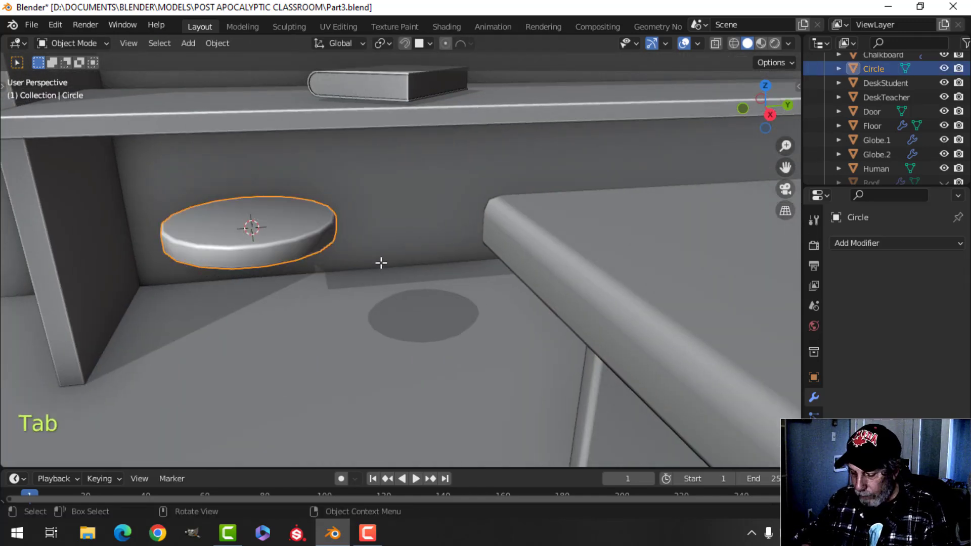
key(slash)
key(KP_3)
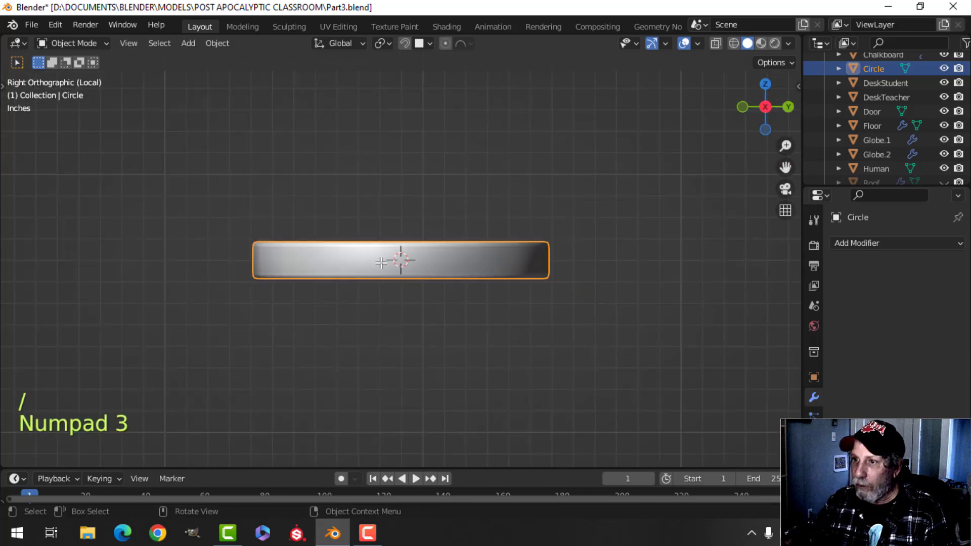
Duplicate a vertical edge from the seat's rim straight down below it and separate the copy into its own object.
key(Tab)
key(2)
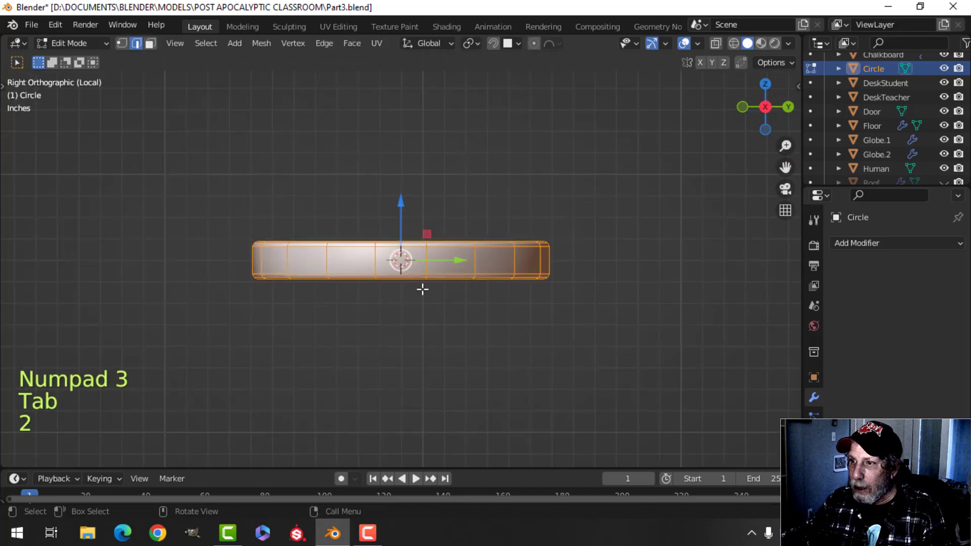
key(alt+a)
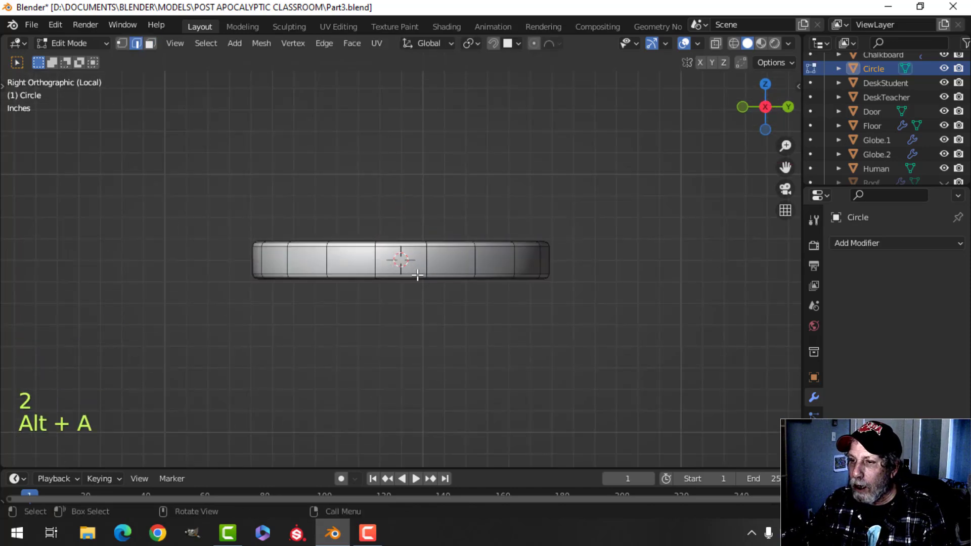
key(KP_1)
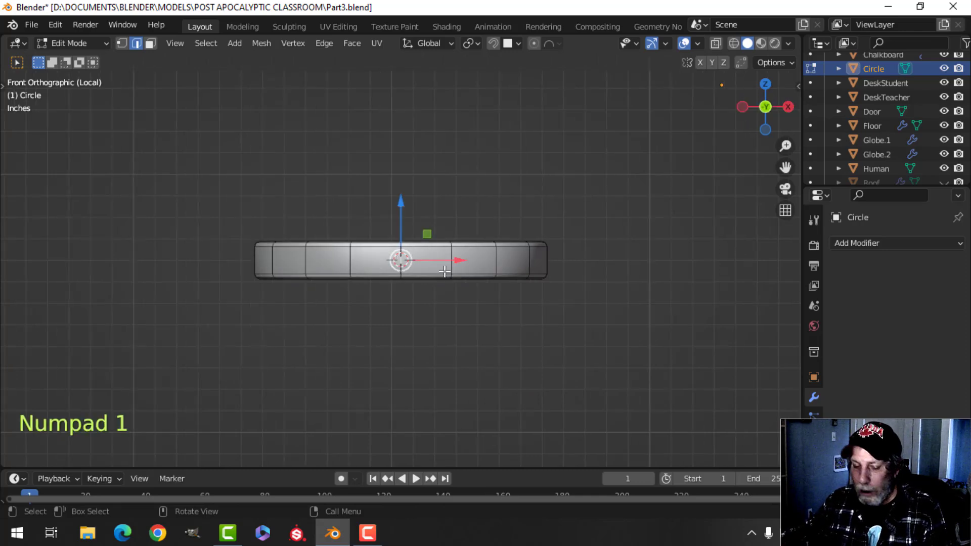
middle_drag(438, 292, 372, 264)
key(shift+d)
key(z)
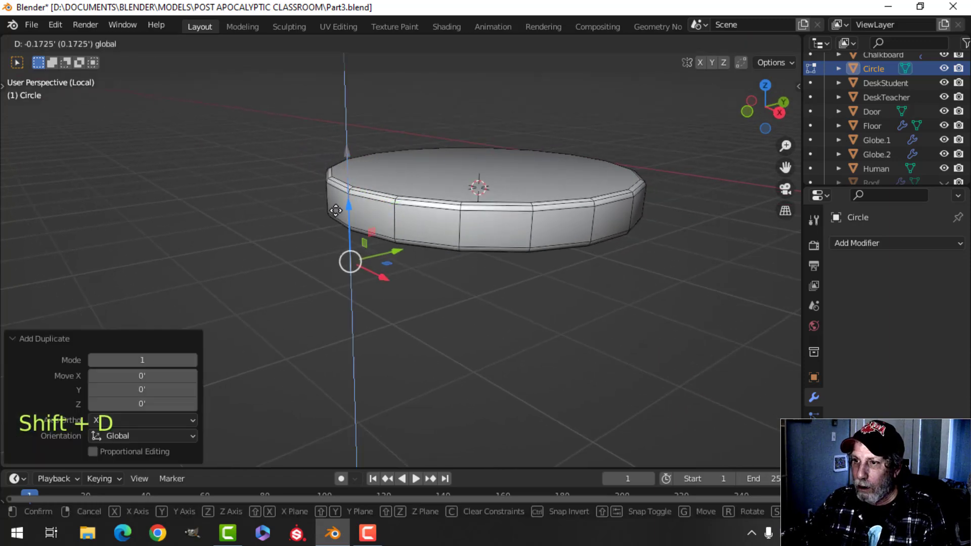
click(509, 256)
key(p)
click(509, 257)
key(Tab)
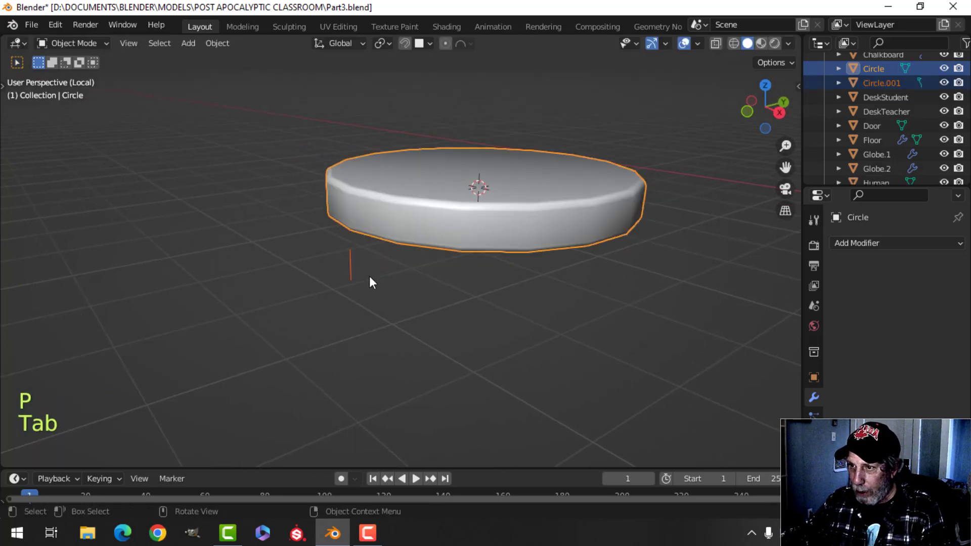
Select only the separated vertical edge below the round seat and convert it to a curve.
click(350, 263)
key(Tab)
key(Tab)
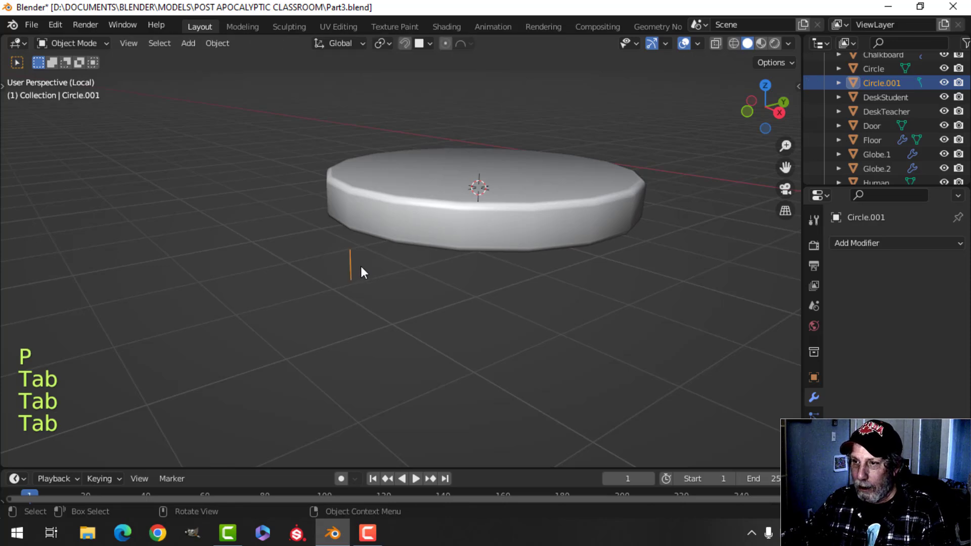
right_click(351, 257)
mouse_move(329, 292)
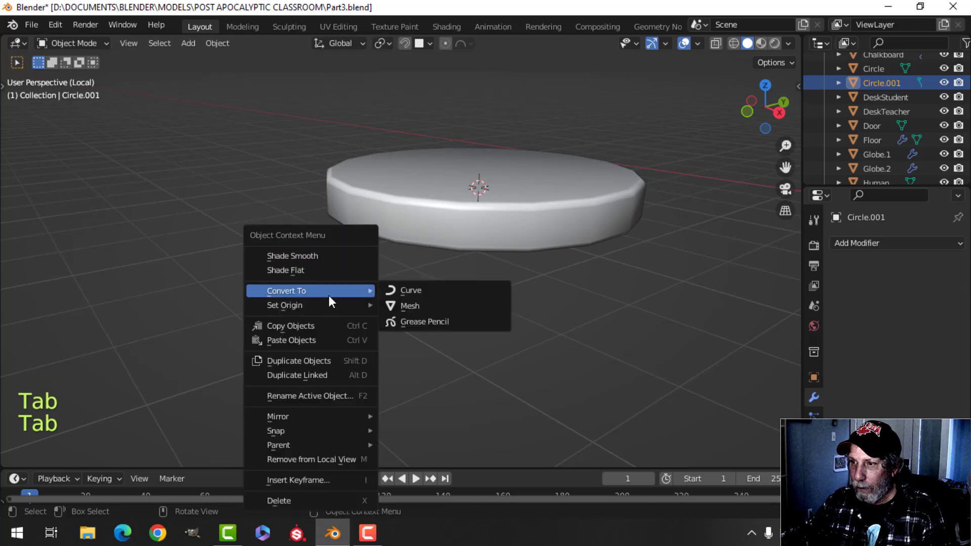
click(404, 291)
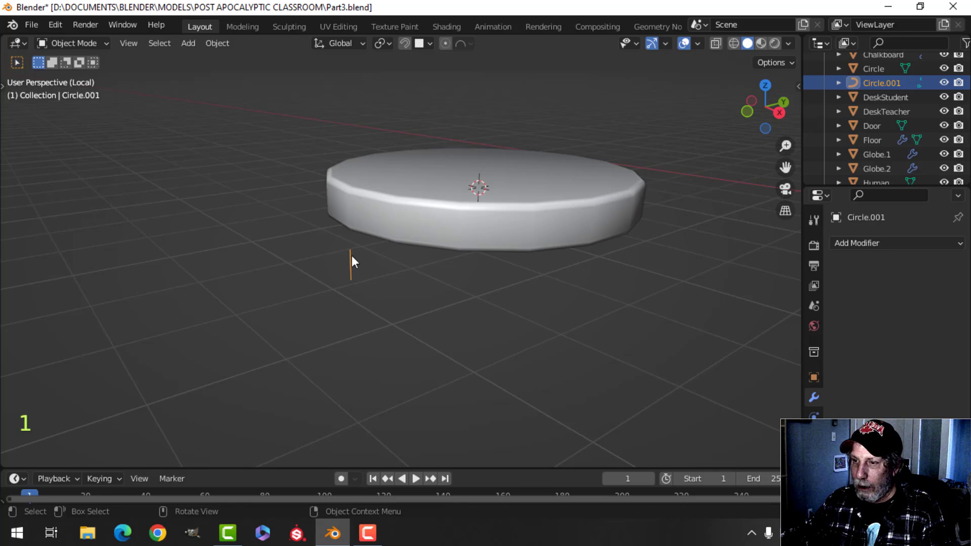
Raise the curve's upper point to the seat's underside and pull its lower point down to leg length.
key(Tab)
middle_drag(423, 258, 407, 256)
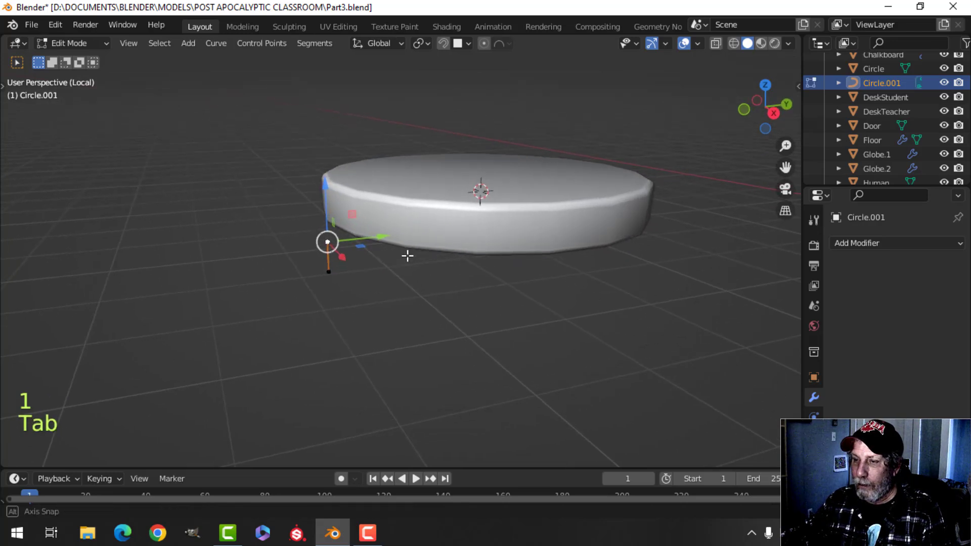
drag(329, 198, 338, 198)
click(330, 272)
scroll(343, 279, down, 2)
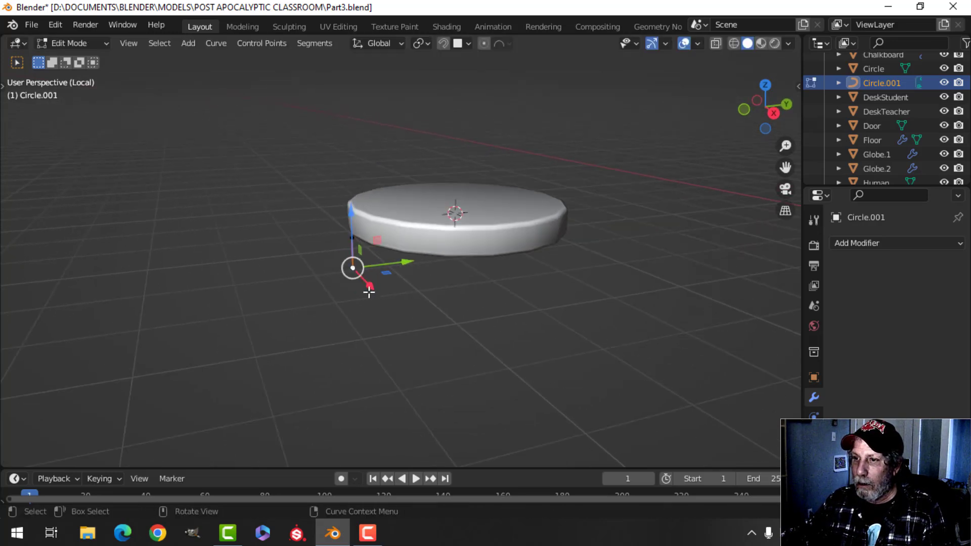
shift+middle_drag(369, 290, 358, 243)
drag(343, 187, 335, 321)
key(a)
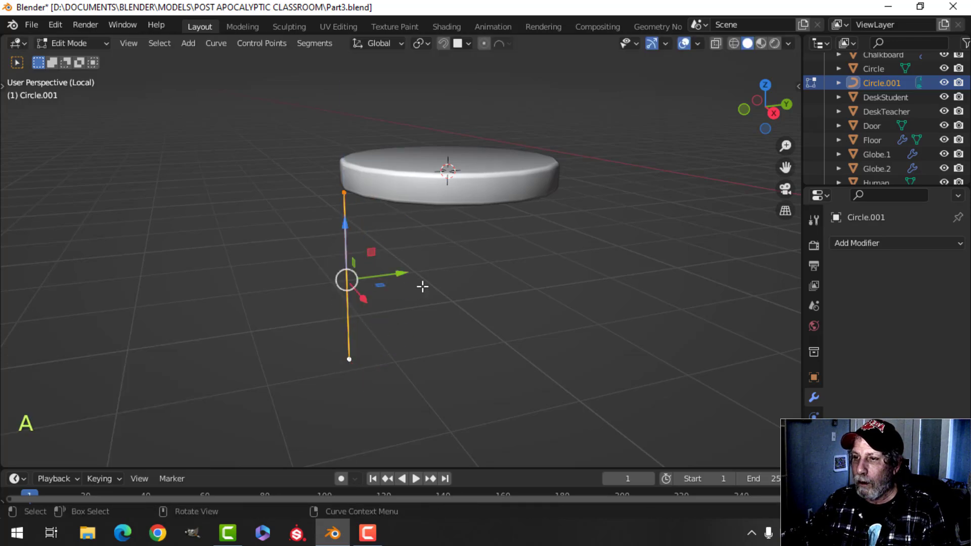
Shift the leg curve's upper point slightly inward under the seat and lower its bottom point further.
middle_drag(423, 284, 404, 287)
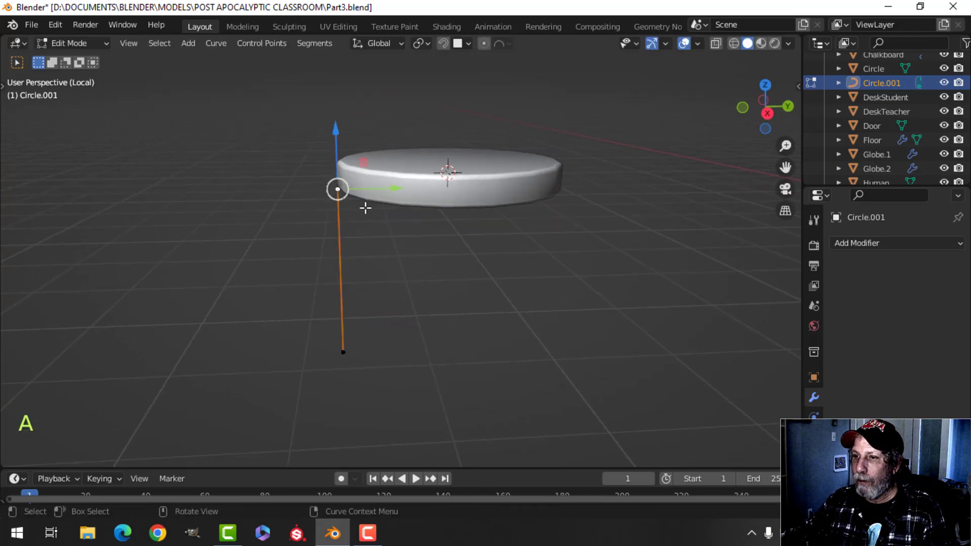
drag(393, 196, 416, 185)
click(343, 352)
key(KP_1)
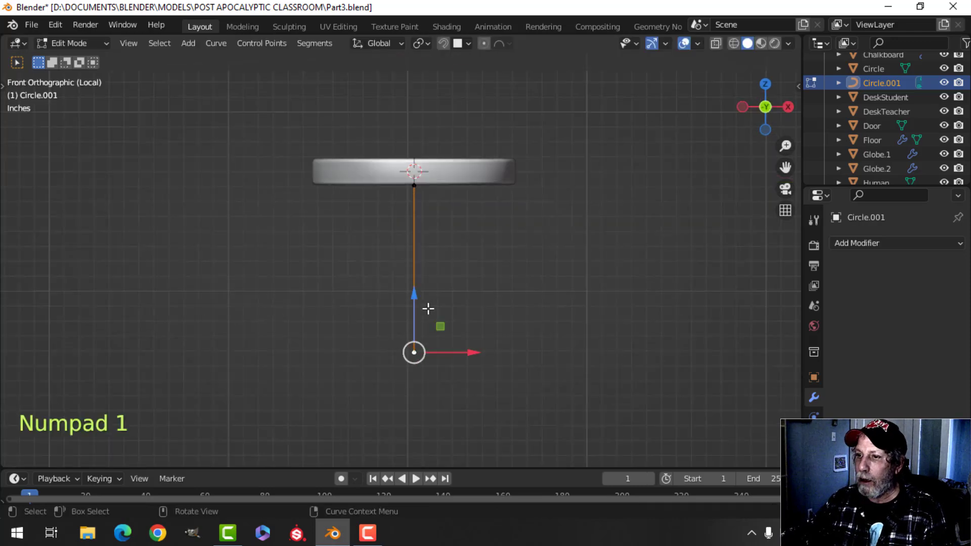
drag(412, 285, 392, 385)
middle_drag(392, 385, 358, 320)
middle_drag(424, 331, 319, 330)
Back in the full scene, give the leg curve a 0.06 ft round bevel and apply its rotation and scale.
key(Tab)
key(slash)
scroll(325, 303, up, 3)
click(283, 266)
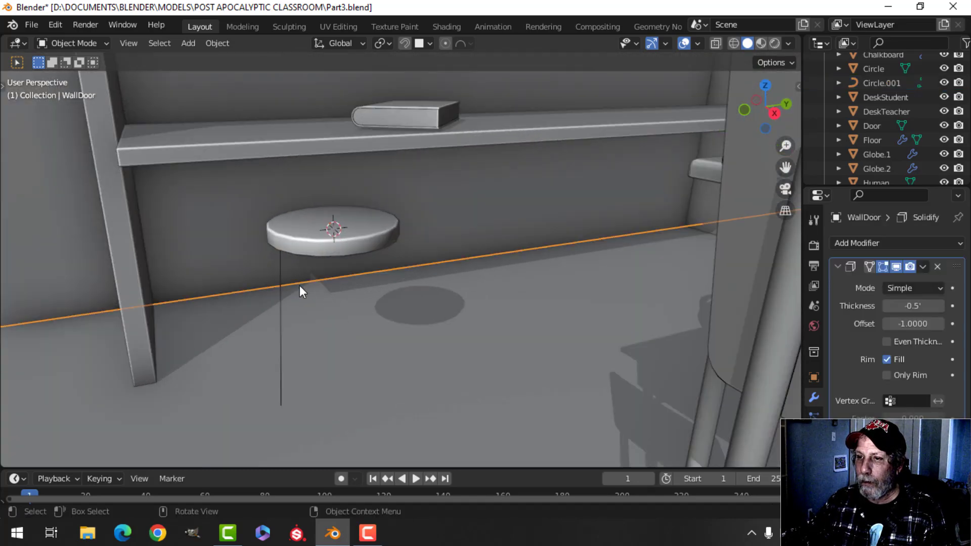
middle_drag(299, 286, 384, 293)
click(302, 266)
click(814, 457)
scroll(859, 434, down, 9)
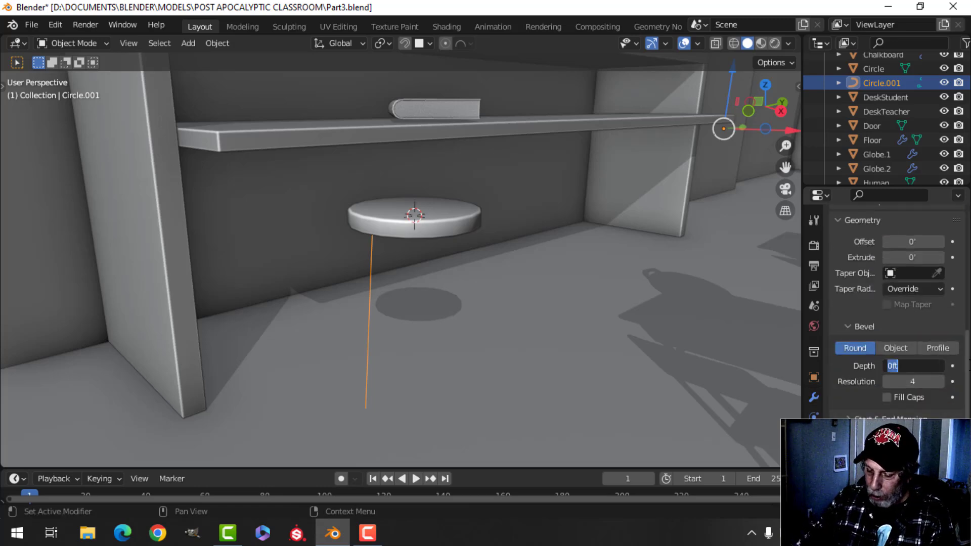
text(0.06)
key(Return)
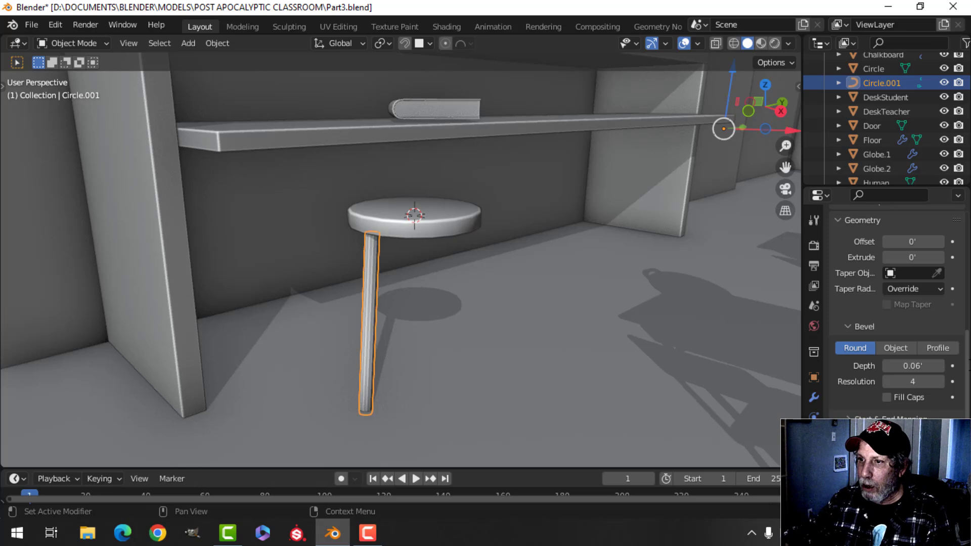
key(ctrl+a)
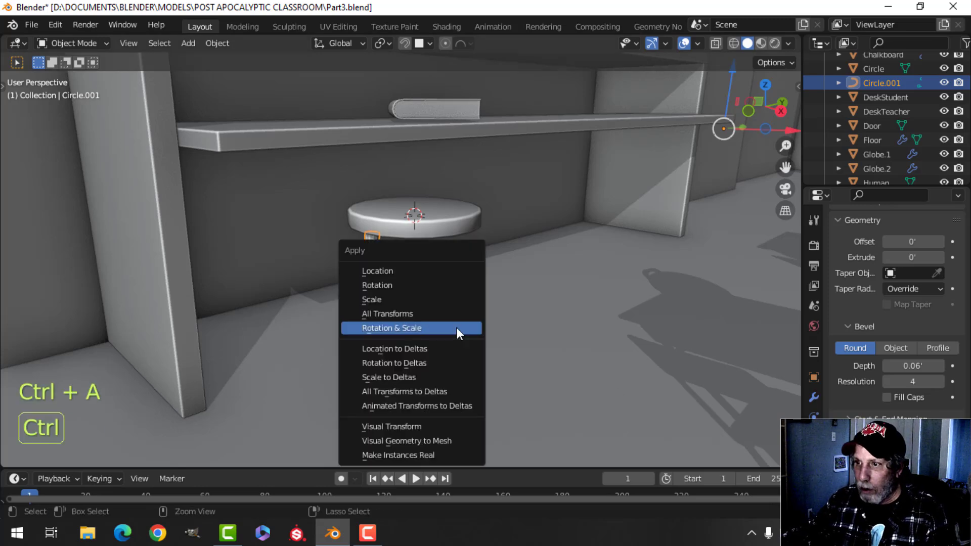
click(396, 328)
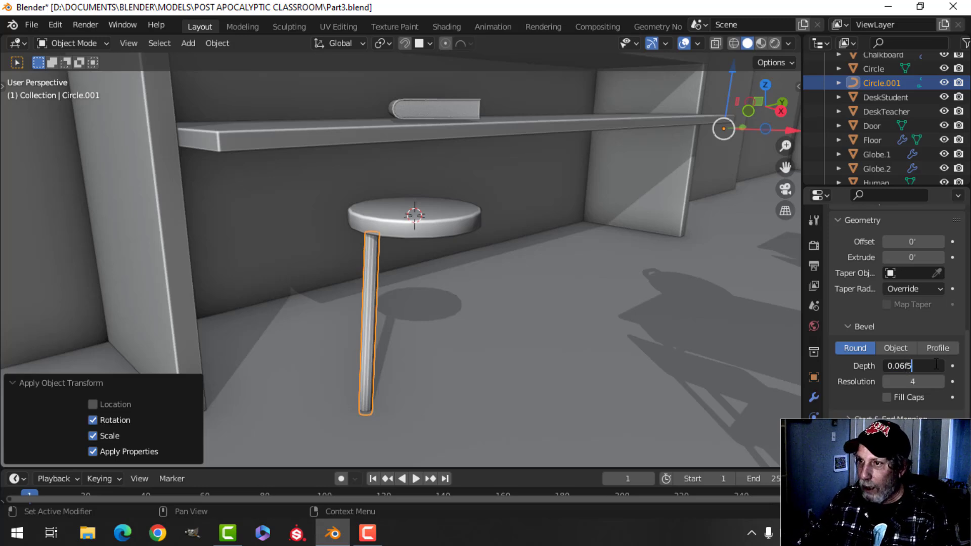
Try a bevel depth of 0.05 ft on the stool leg and restore it to 0.06 ft.
key(Return)
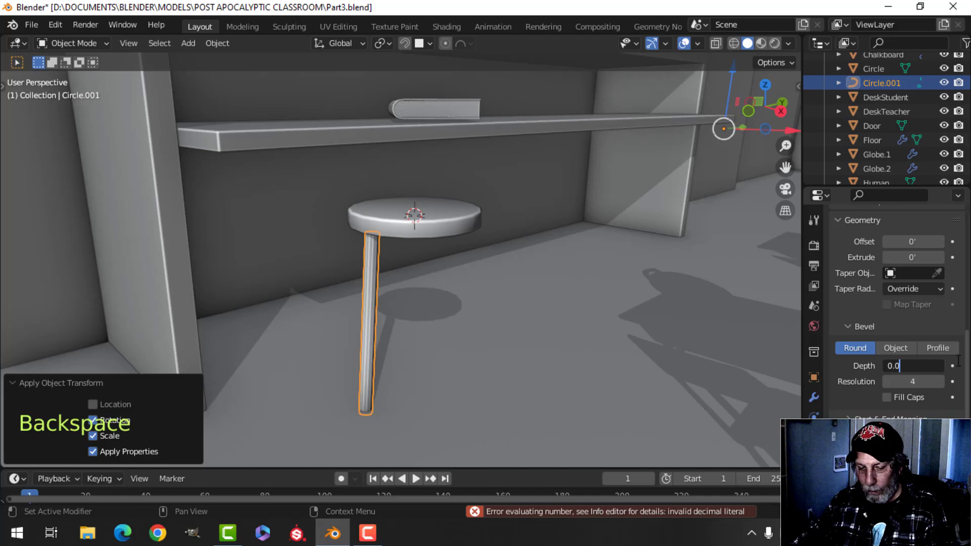
key(Return)
key(alt+a)
middle_drag(537, 293, 512, 319)
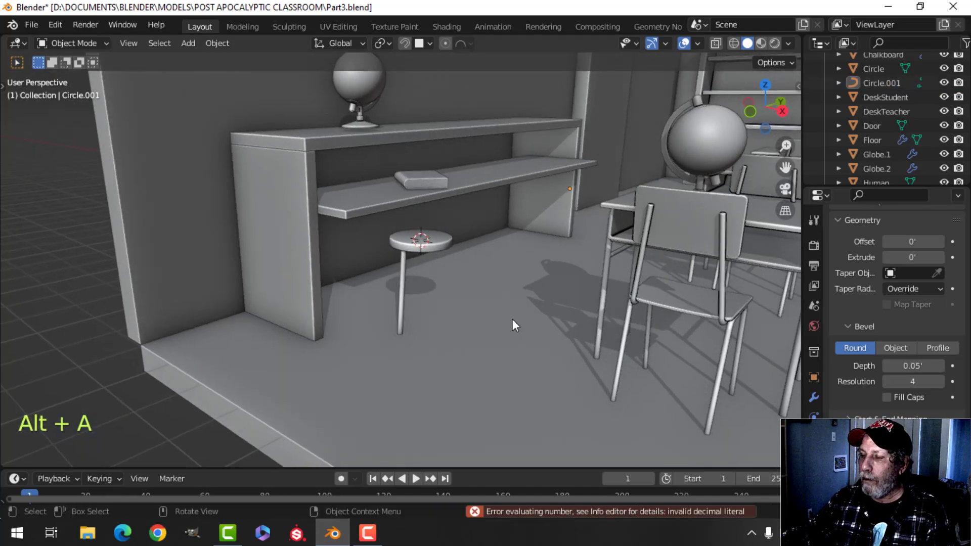
click(405, 266)
click(884, 365)
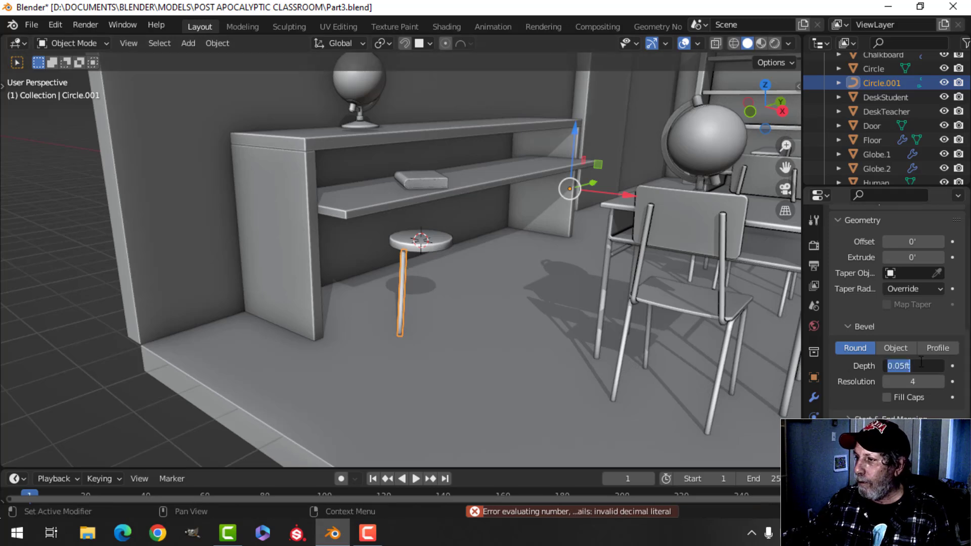
click(940, 361)
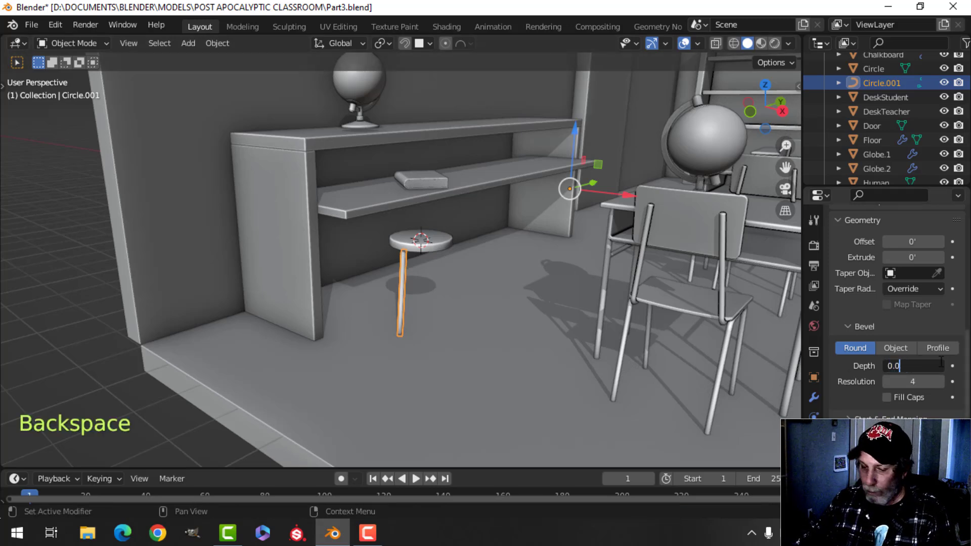
text(6)
key(Return)
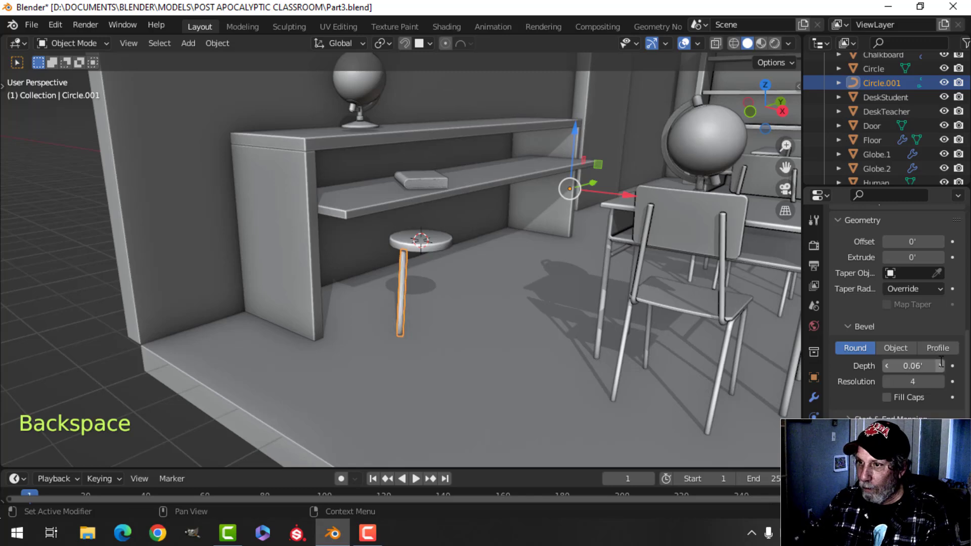
Add a Mirror modifier to the leg on the Y axis only, with the leg's origin set to the 3D cursor.
middle_drag(541, 298, 422, 275)
middle_drag(410, 226, 374, 120)
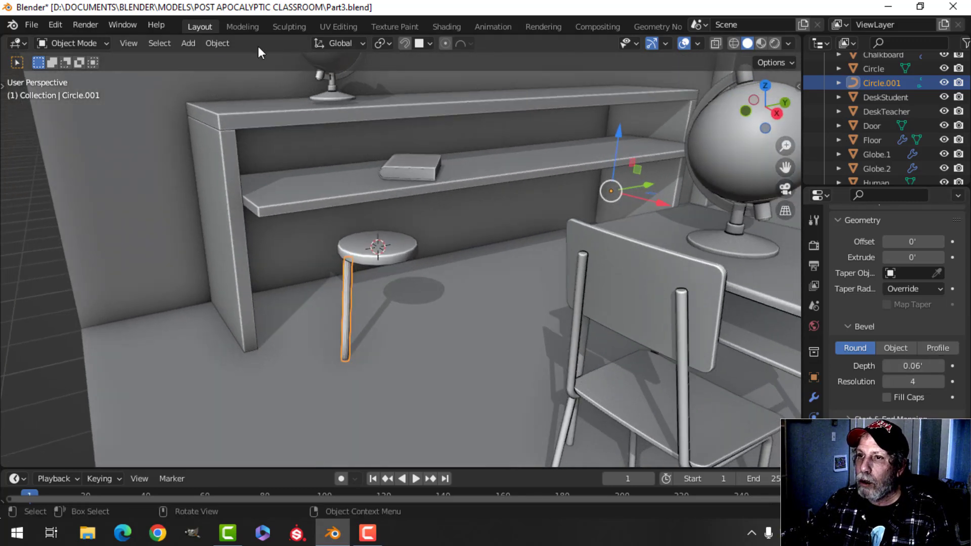
click(815, 397)
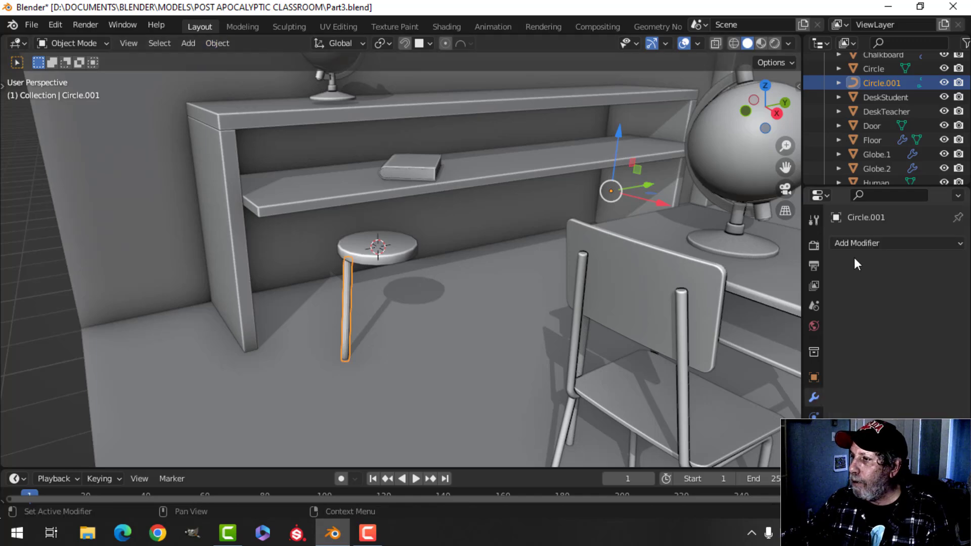
click(854, 244)
click(712, 377)
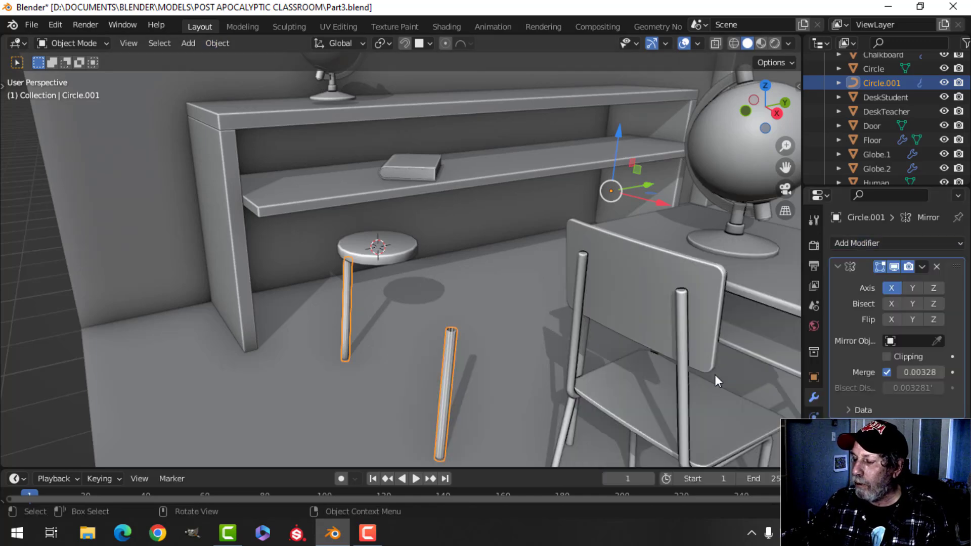
click(206, 43)
mouse_move(247, 73)
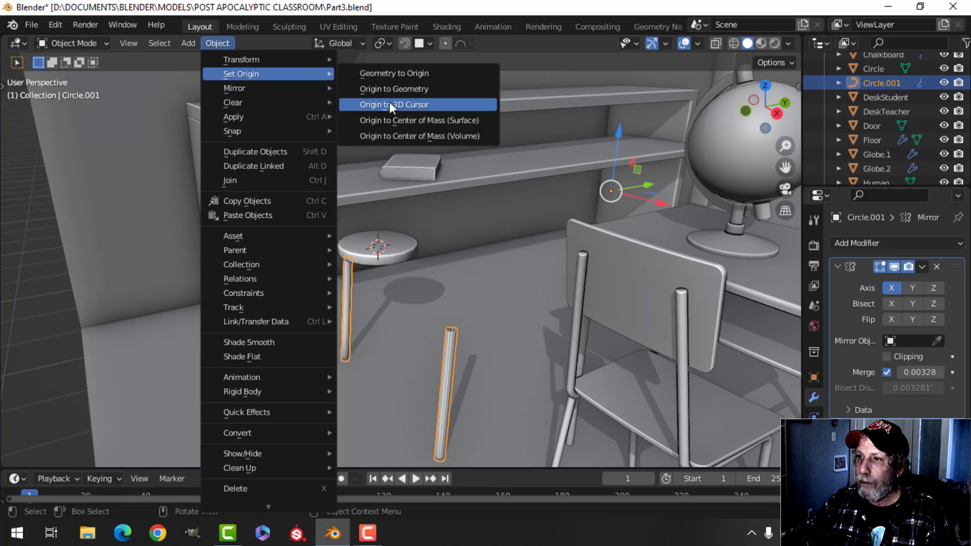
click(390, 102)
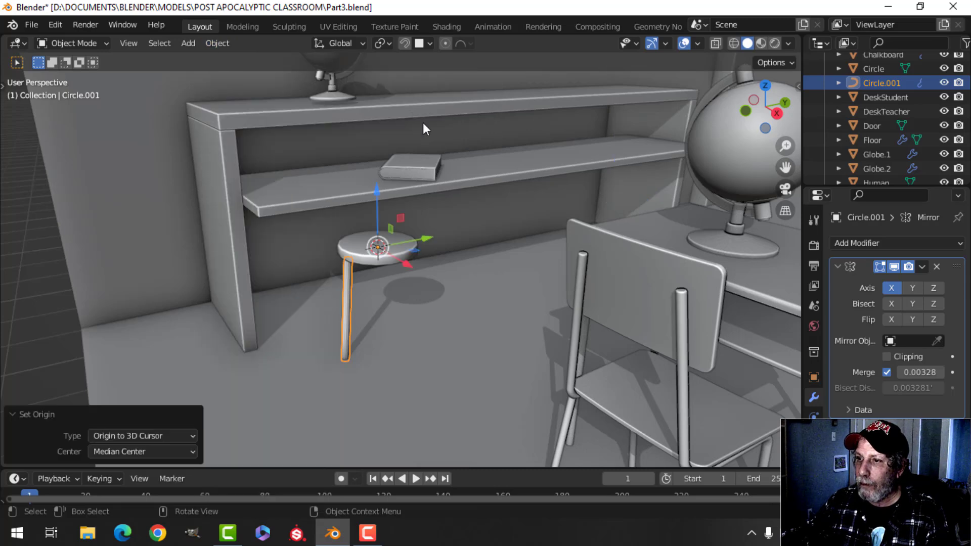
click(912, 285)
click(894, 285)
Move the leg's upper point inward along Y so the mirrored legs splay outward, and shade them smooth.
middle_drag(381, 274, 288, 233)
scroll(338, 256, up, 3)
key(Tab)
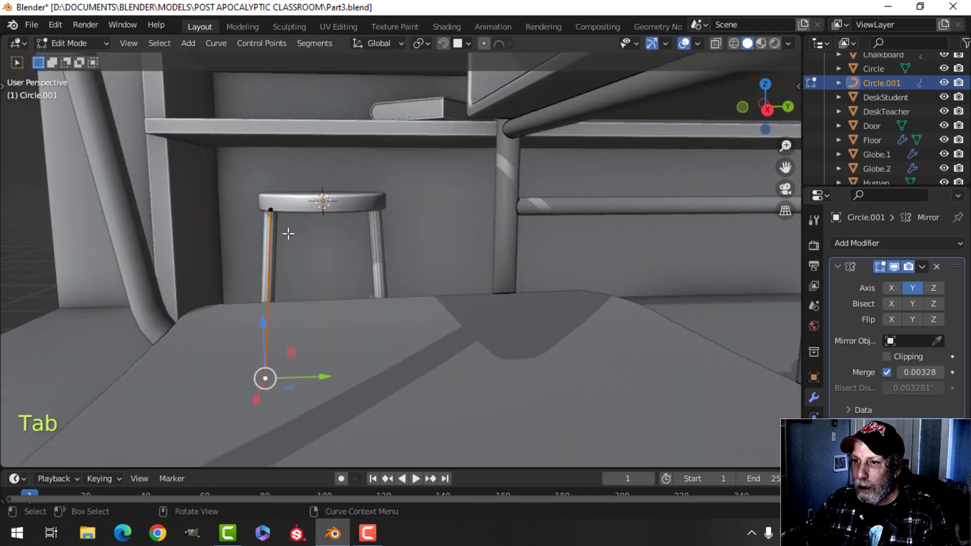
drag(327, 211, 338, 215)
key(Tab)
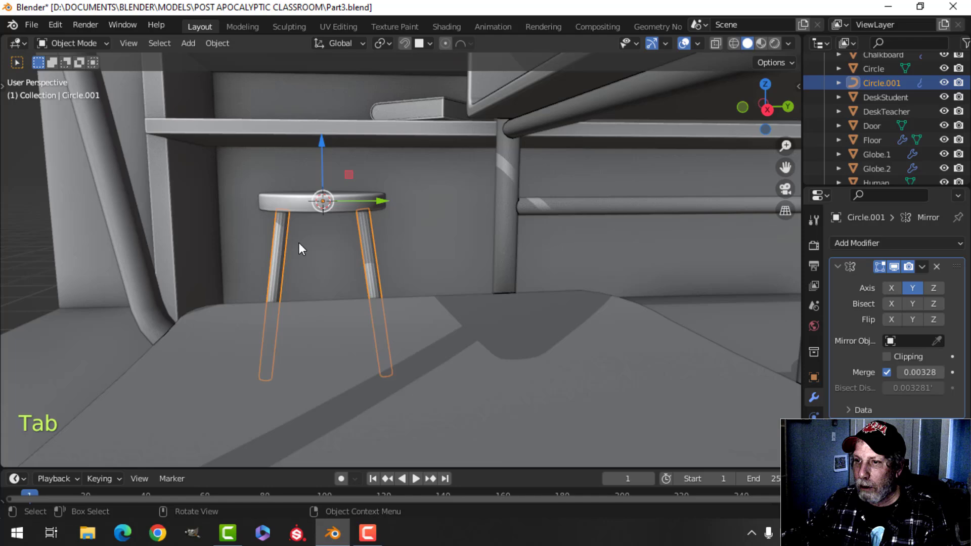
right_click(274, 235)
click(259, 196)
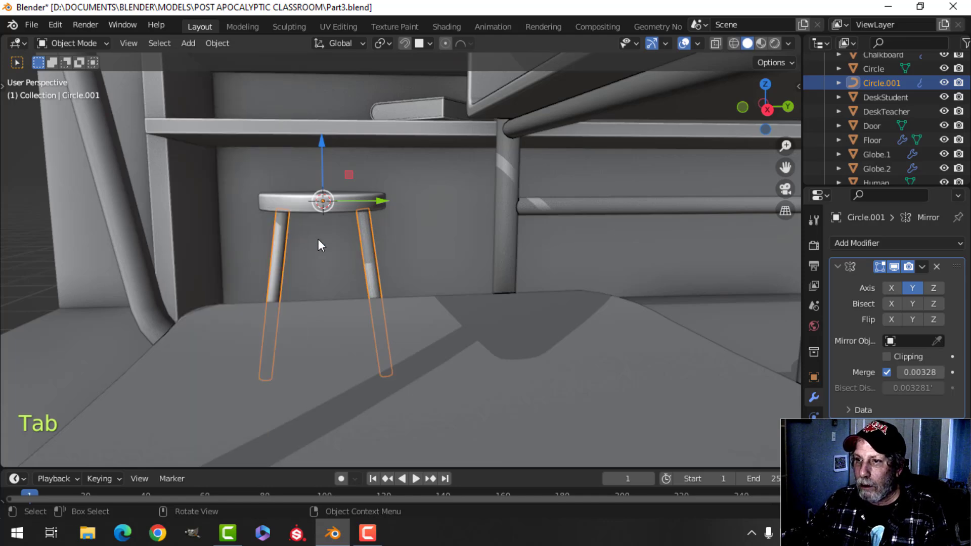
Duplicate the mirrored leg pair and rotate the copy 90 degrees about the Z axis.
key(alt+a)
middle_drag(317, 239, 375, 273)
click(427, 251)
key(shift+d)
key(r)
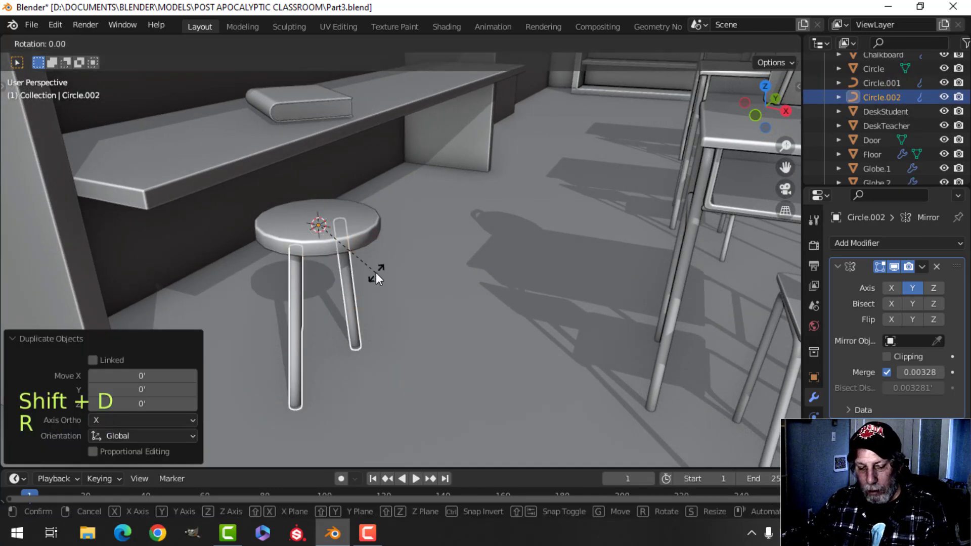
key(z)
key(9)
key(0)
key(Return)
key(alt+a)
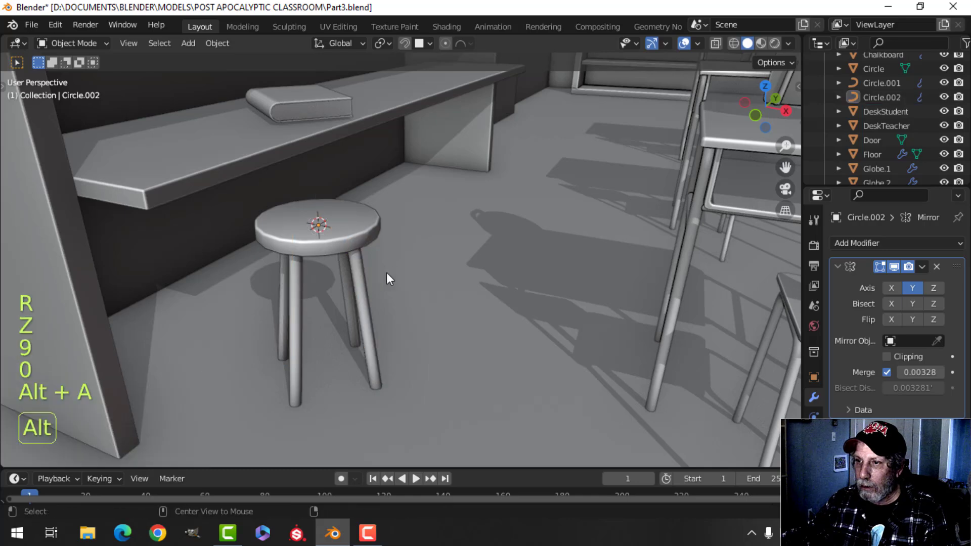
Try raising the upper point of the original leg curve slightly and undo the move.
middle_drag(386, 272, 405, 231)
scroll(378, 273, up, 2)
scroll(406, 232, up, 2)
middle_drag(407, 230, 308, 256)
click(359, 247)
shift+middle_drag(308, 256, 287, 240)
scroll(313, 265, up, 3)
key(Tab)
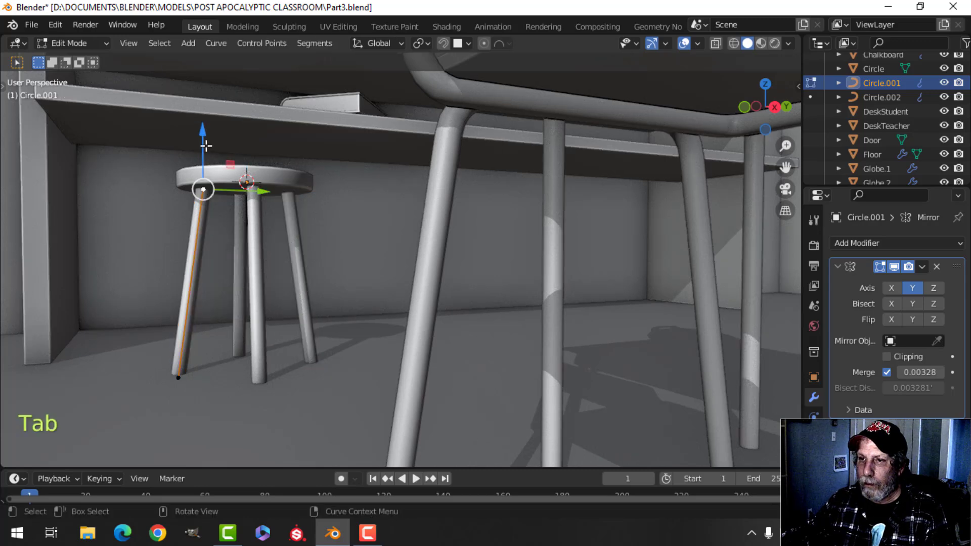
drag(205, 138, 204, 138)
key(ctrl+z)
key(Tab)
Examine the four-legged stool from several angles beside the shelf unit.
middle_drag(245, 198, 374, 265)
scroll(309, 249, down, 4)
key(alt+a)
scroll(360, 260, up, 4)
middle_drag(373, 264, 387, 262)
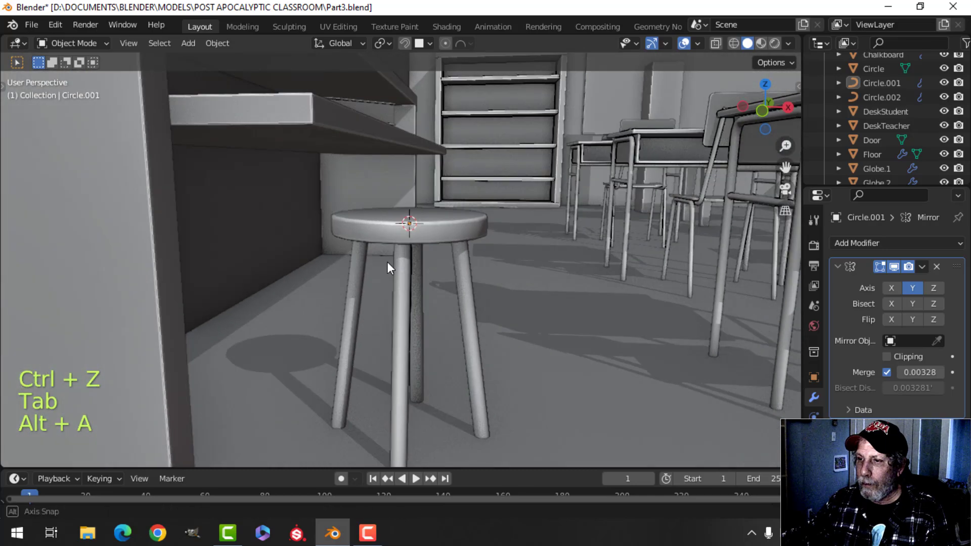
scroll(388, 264, down, 4)
scroll(424, 299, down, 4)
middle_drag(436, 301, 439, 280)
scroll(420, 297, up, 4)
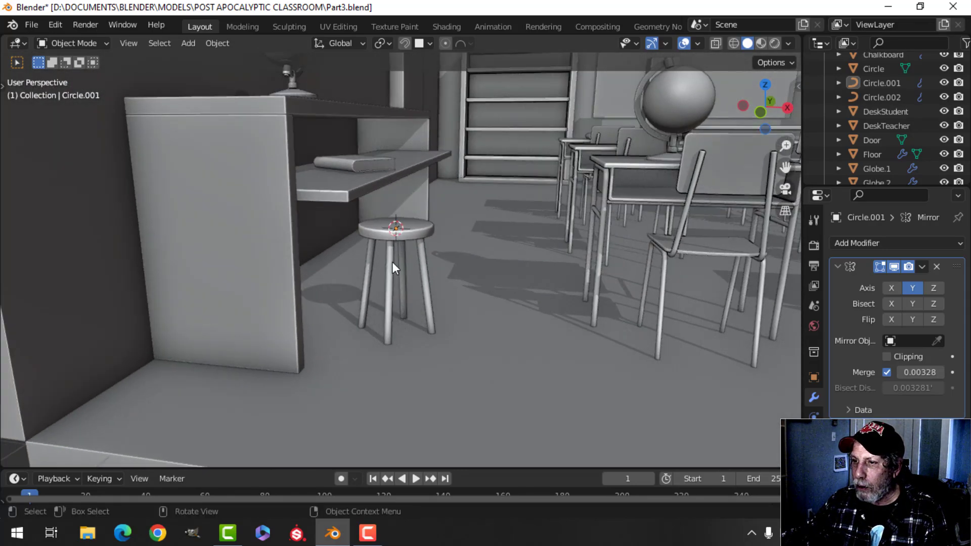
Convert the stool's legs to mesh and join them with the round seat into one object.
key(ctrl+j)
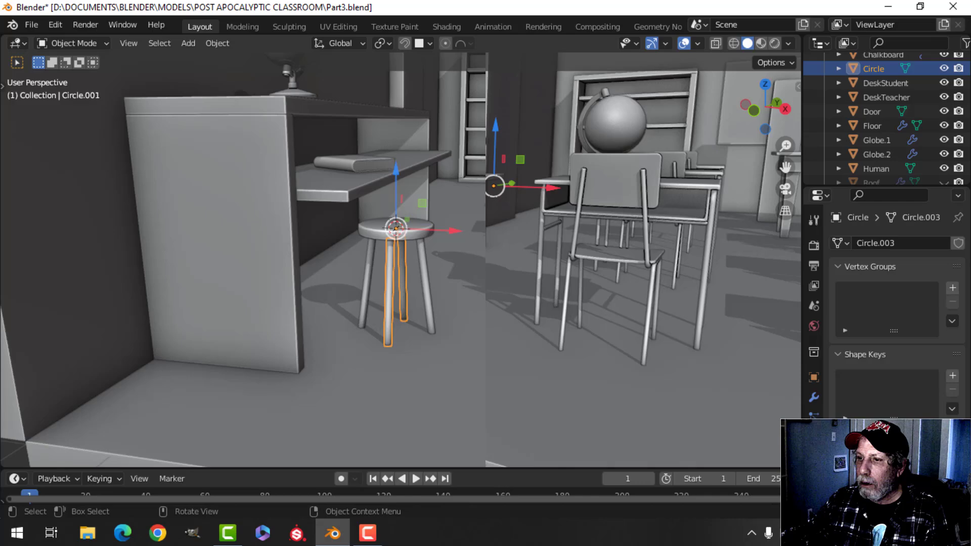
middle_drag(451, 241, 374, 307)
key(alt+a)
Array the stool along the shelf unit with a count of 3 and relative offsets of 0 on X and 2.5 on Y.
click(344, 268)
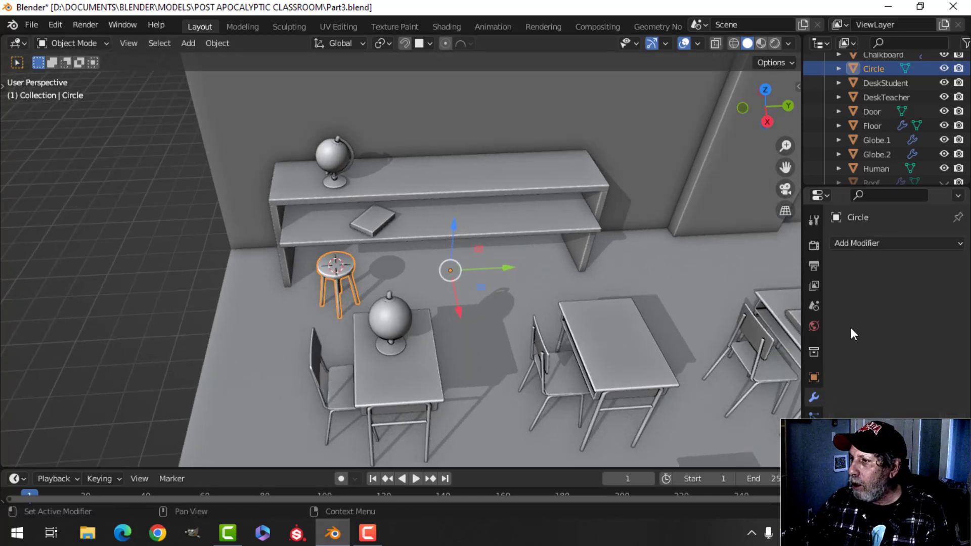
click(849, 247)
click(670, 284)
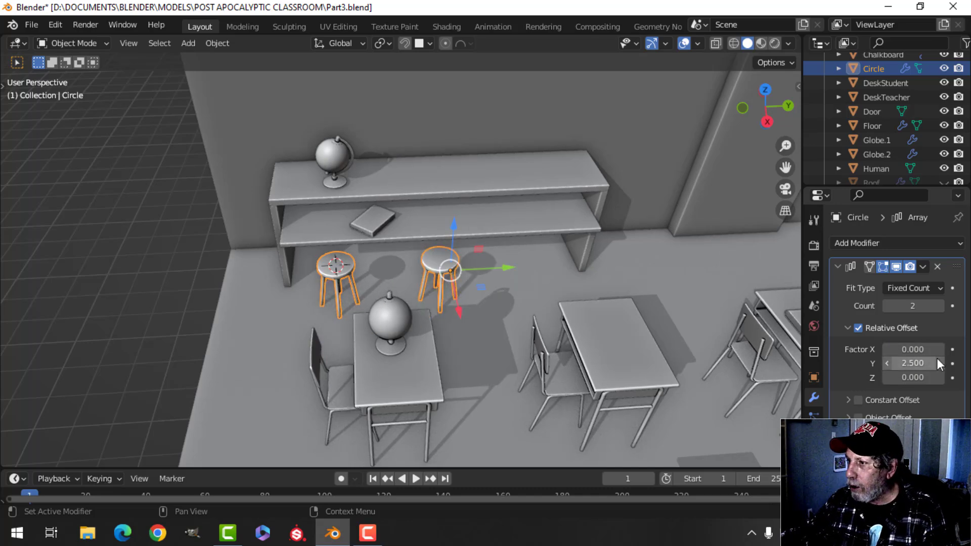
middle_drag(511, 287, 359, 235)
key(alt+a)
scroll(591, 213, down, 3)
scroll(411, 295, down, 2)
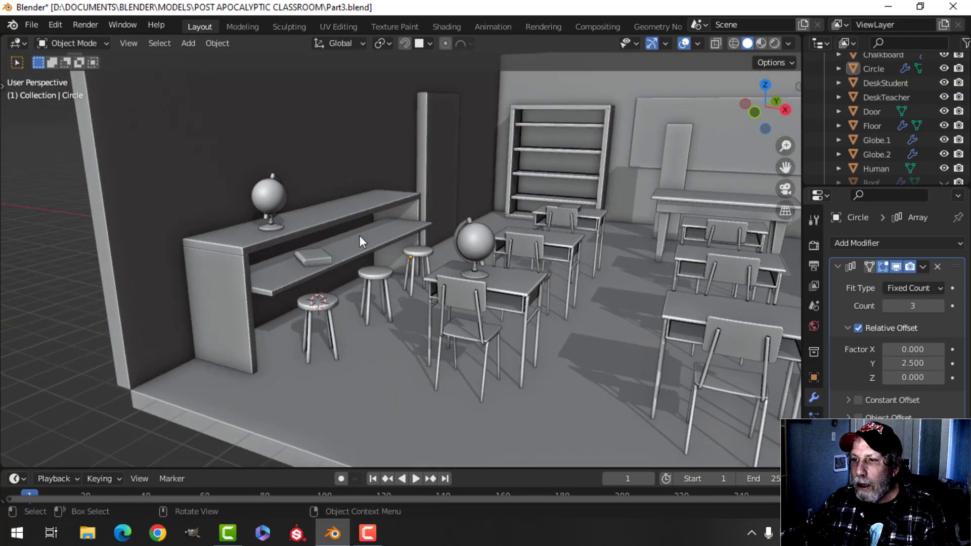
Examine the row of three stools beside the shelf unit and the surrounding desks from several angles.
scroll(445, 273, down, 2)
shift+middle_drag(445, 274, 379, 309)
middle_drag(379, 309, 407, 296)
scroll(407, 296, up, 2)
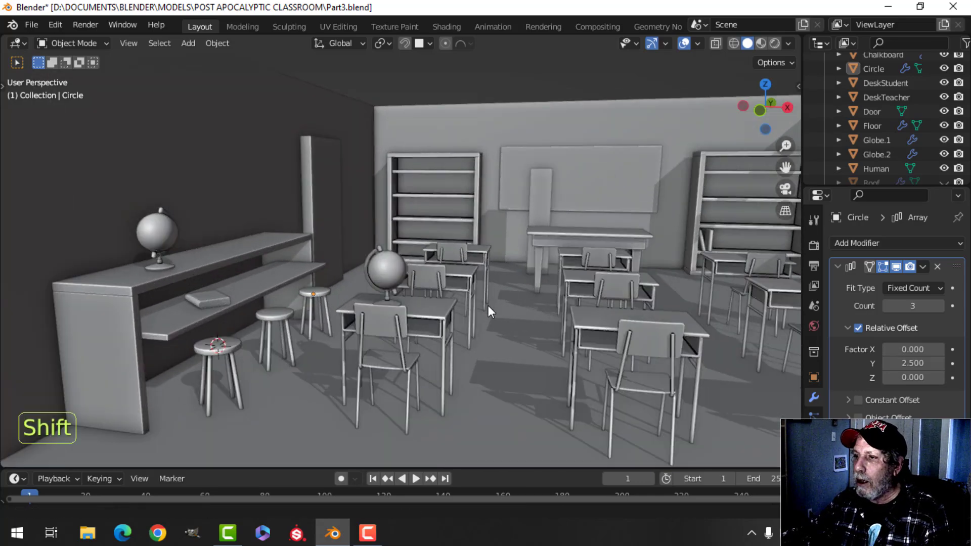
shift+middle_drag(488, 305, 432, 320)
middle_drag(432, 321, 413, 333)
scroll(428, 326, up, 3)
scroll(164, 365, down, 2)
middle_drag(414, 334, 367, 316)
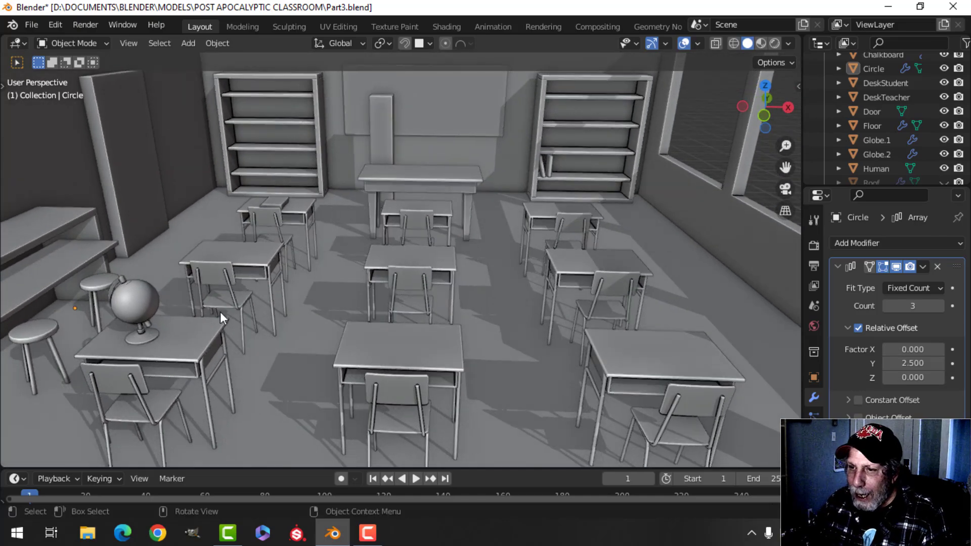
scroll(220, 312, down, 2)
shift+middle_drag(299, 321, 400, 269)
scroll(317, 271, up, 3)
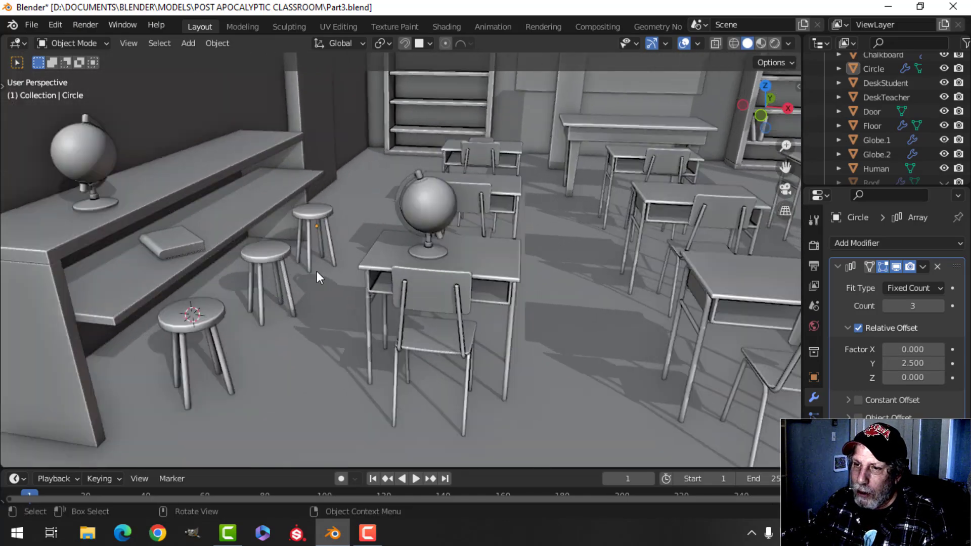
shift+middle_drag(316, 272, 395, 270)
mouse_move(395, 269)
middle_down()
mouse_move(406, 269)
mouse_move(386, 257)
middle_up()
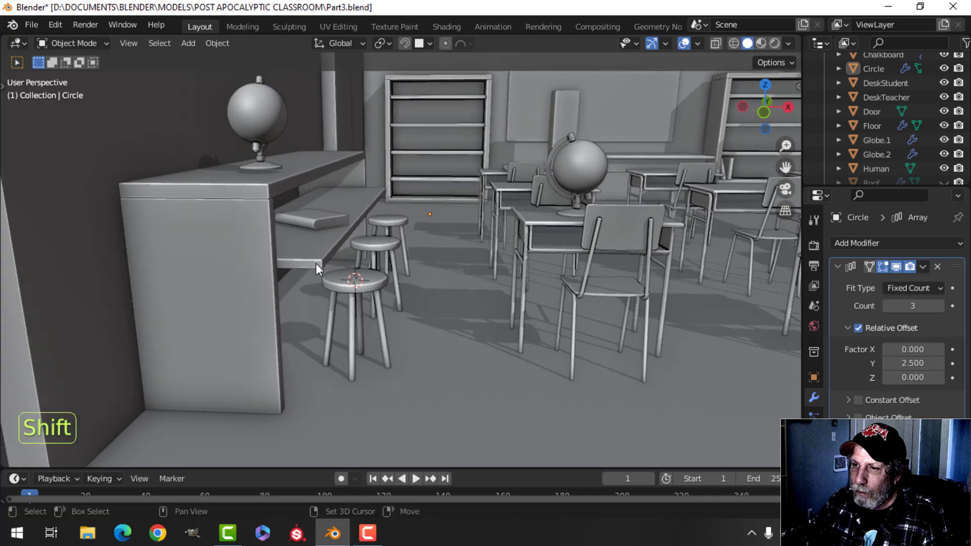
In front wireframe view, move the wall-side vertices of the shelf unit's top board and side panels about 0.21 ft along X, out of the wall.
middle_drag(310, 263, 314, 268)
mouse_move(246, 260)
shift+middle_down()
mouse_move(272, 265)
mouse_move(207, 254)
mouse_move(248, 260)
shift+middle_up()
click(265, 259)
click(212, 253)
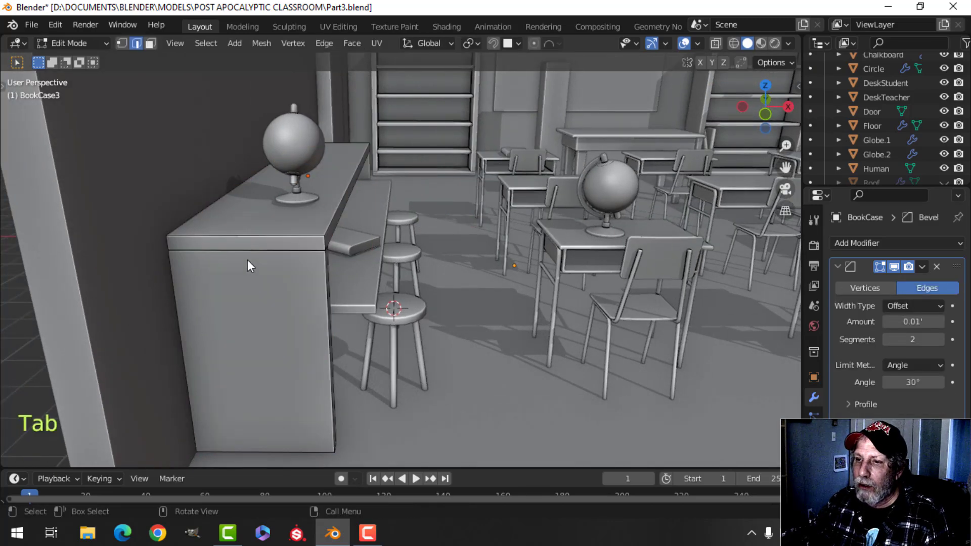
key(z)
click(162, 262)
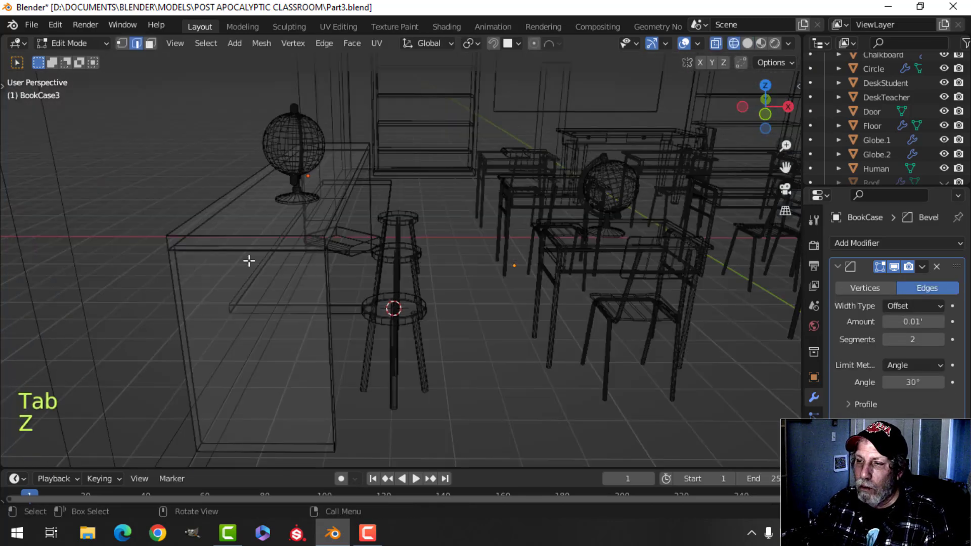
key(KP_1)
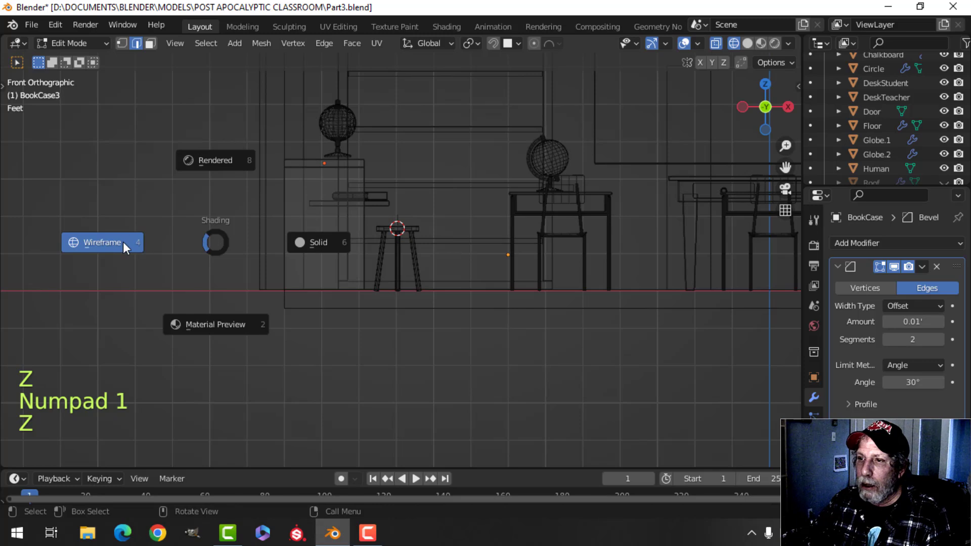
click(126, 248)
scroll(248, 220, up, 2)
shift+middle_drag(251, 219, 281, 237)
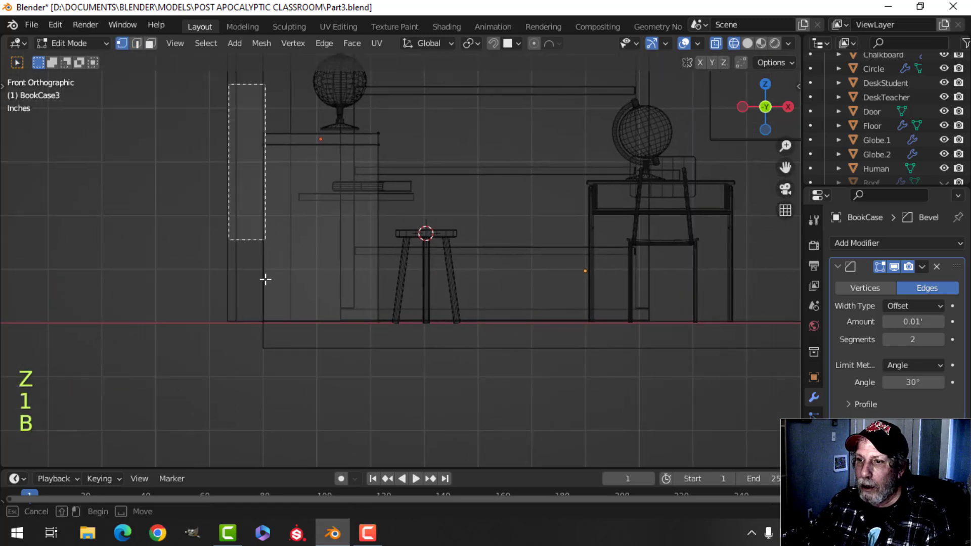
drag(273, 384, 272, 384)
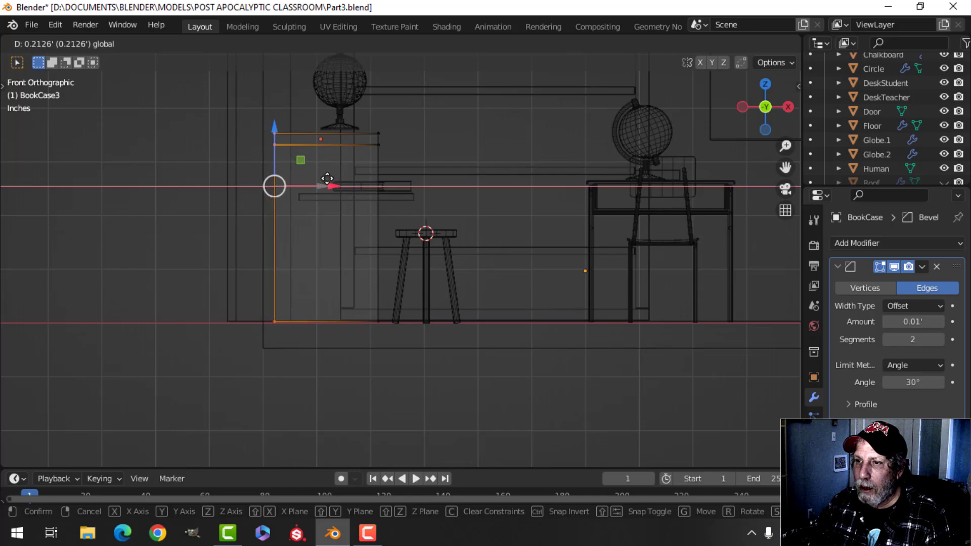
drag(327, 179, 328, 179)
click(388, 185)
key(Tab)
mouse_move(407, 197)
middle_down()
mouse_move(368, 229)
mouse_move(186, 249)
mouse_move(250, 254)
mouse_move(144, 248)
mouse_move(148, 233)
mouse_move(198, 223)
mouse_move(169, 232)
mouse_move(190, 217)
mouse_move(423, 220)
mouse_move(258, 249)
middle_up()
key(alt+a)
Apply the Mirror modifier on the two-tier shelf unit's side panels.
scroll(171, 256, up, 4)
scroll(149, 233, up, 4)
scroll(169, 231, down, 3)
click(199, 188)
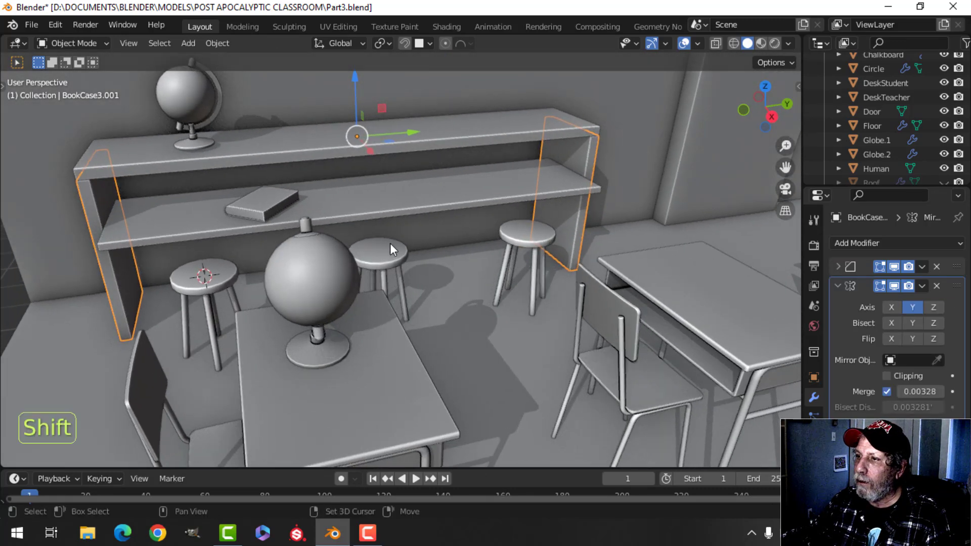
shift+middle_drag(390, 243, 291, 247)
click(922, 285)
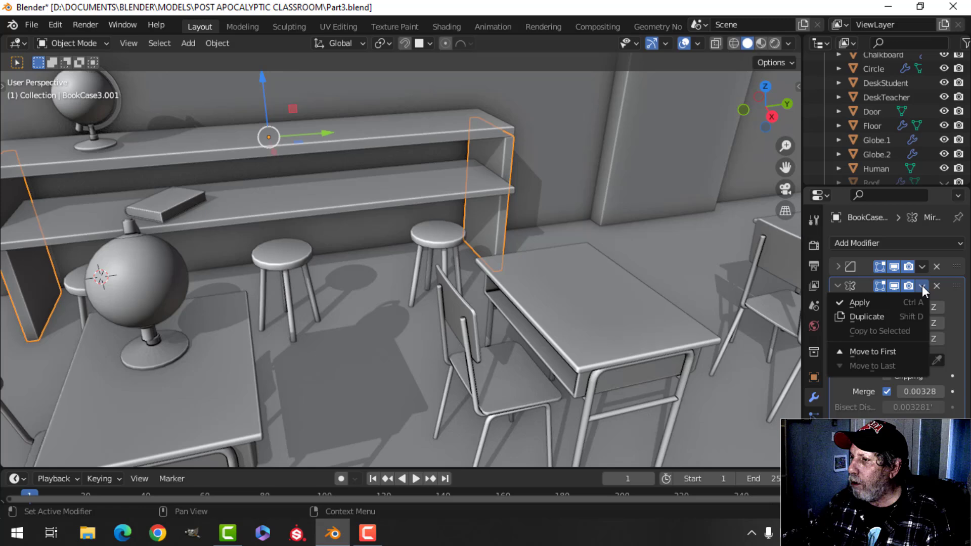
click(892, 299)
Join the shelf unit's top board with its side panels into one object.
click(496, 130)
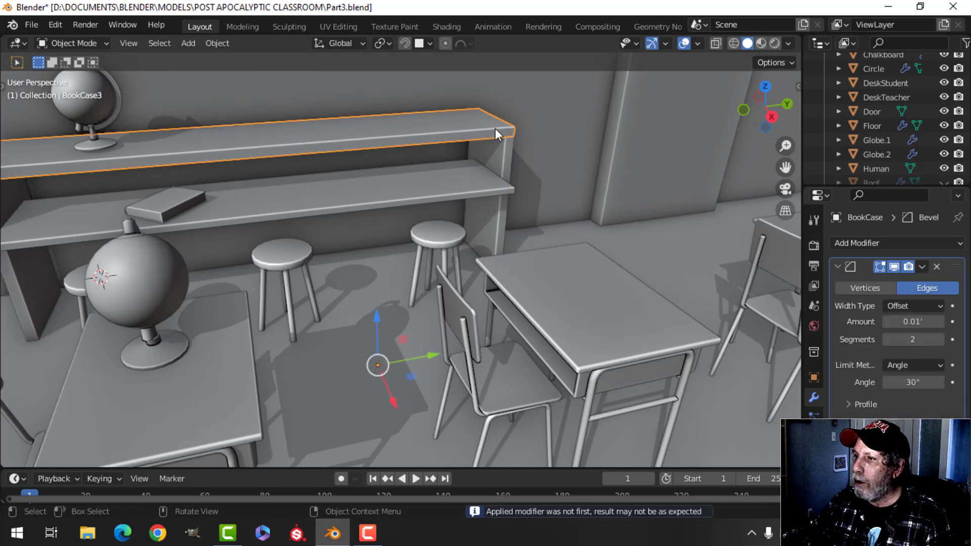
click(507, 150)
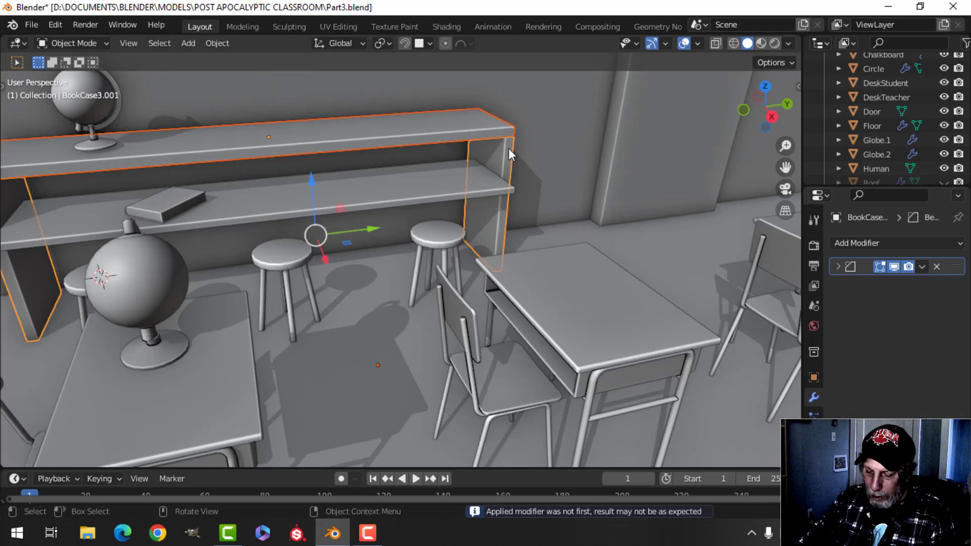
key(ctrl+j)
scroll(445, 159, down, 2)
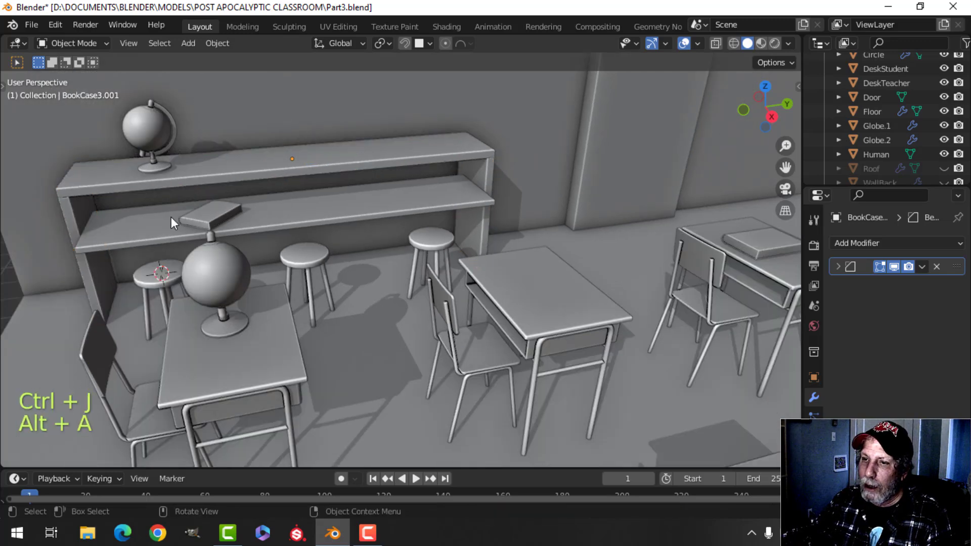
Join the lower shelf board to the combined top and side panels of the shelf unit.
middle_drag(144, 215, 173, 217)
scroll(173, 217, up, 3)
shift+middle_drag(122, 248, 273, 200)
middle_drag(91, 200, 121, 208)
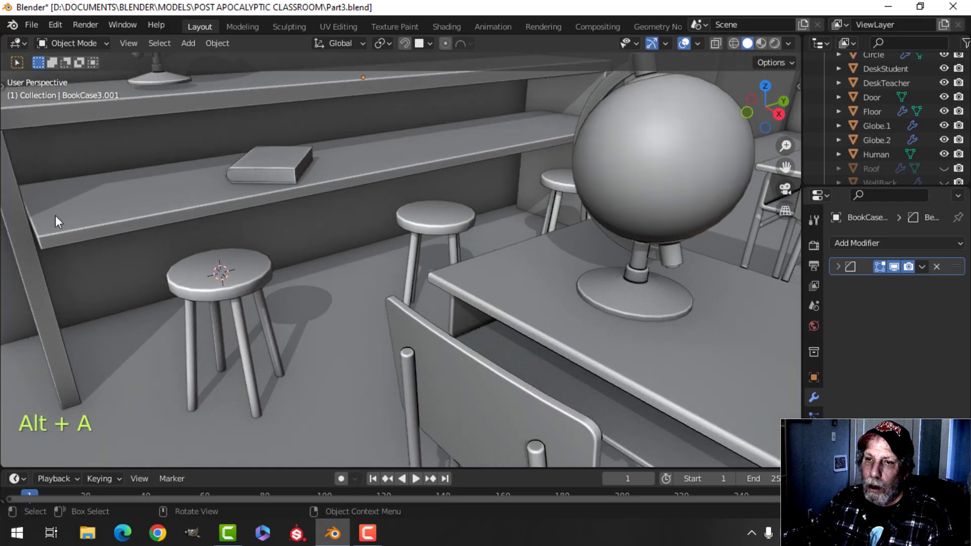
click(83, 214)
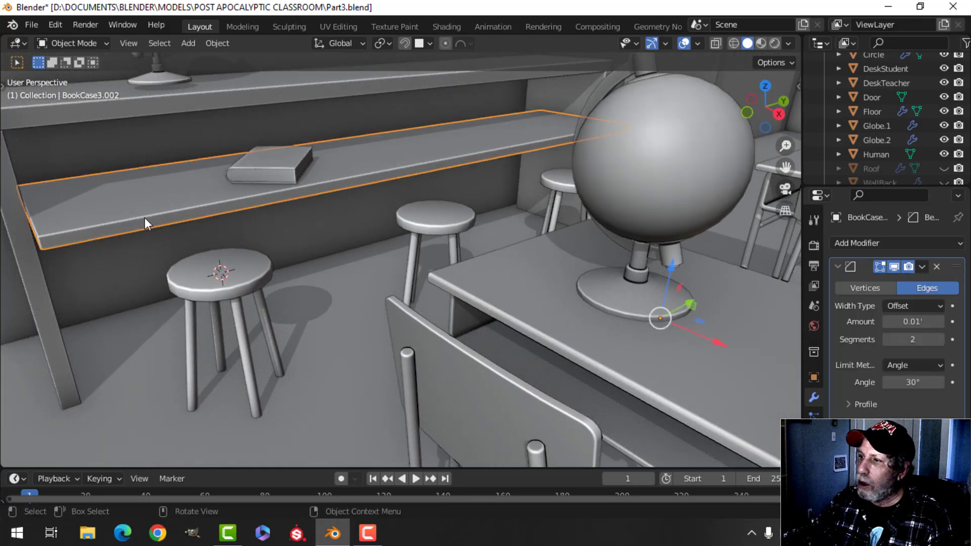
shift+click(10, 186)
key(ctrl+j)
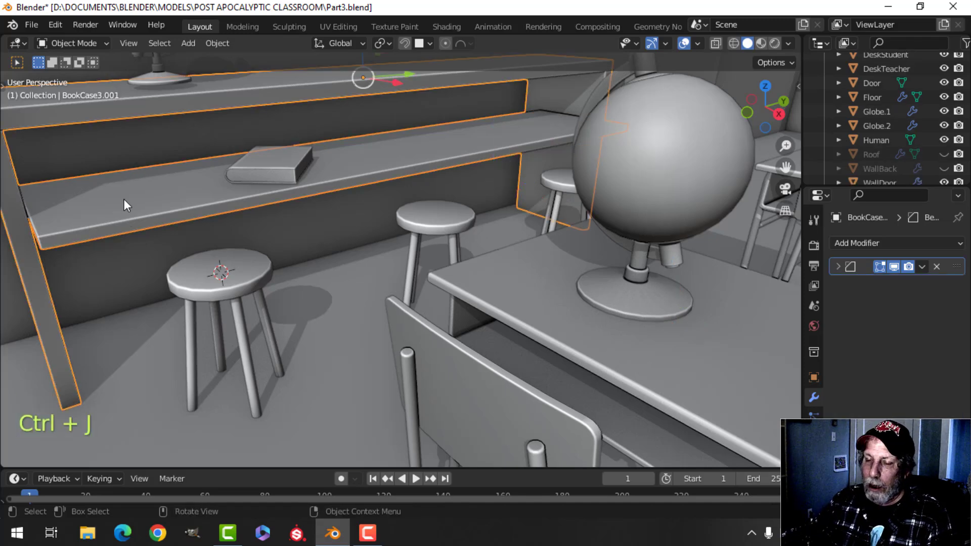
Move the joined shelf unit about 0.22 ft along negative X, toward the wall.
middle_drag(178, 235, 334, 233)
key(alt+a)
click(281, 229)
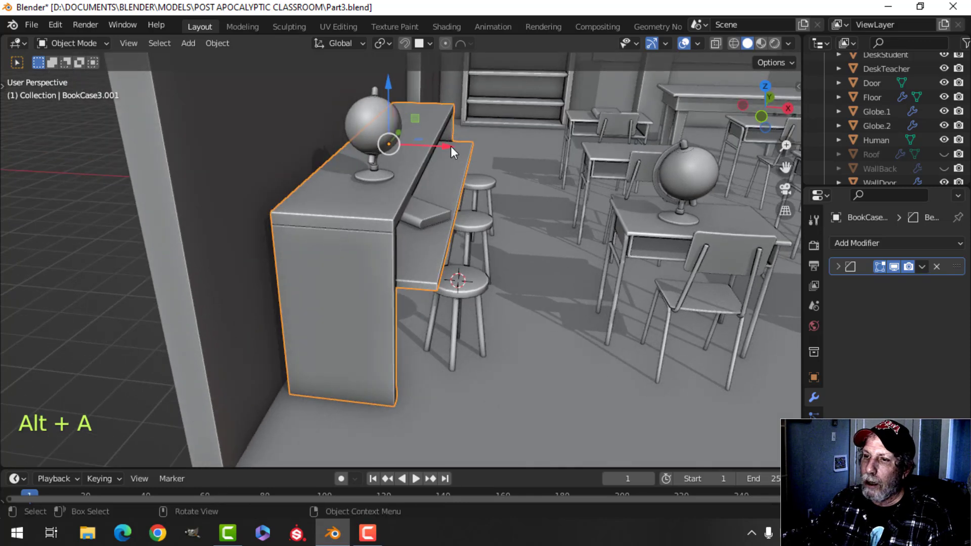
key(g)
key(x)
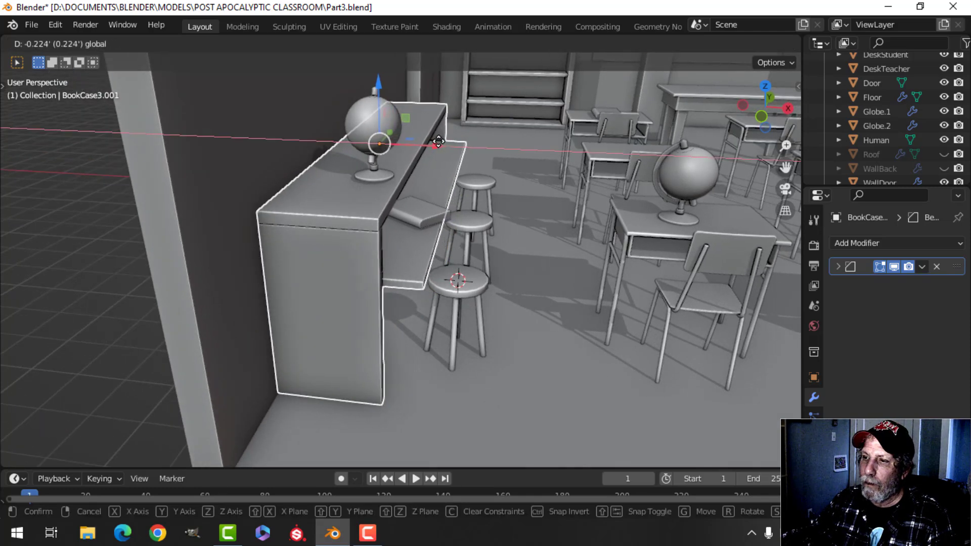
click(438, 141)
key(alt+a)
Inspect the repositioned shelf unit and the stools in front of it from several angles.
middle_drag(510, 194, 423, 205)
scroll(421, 205, up, 3)
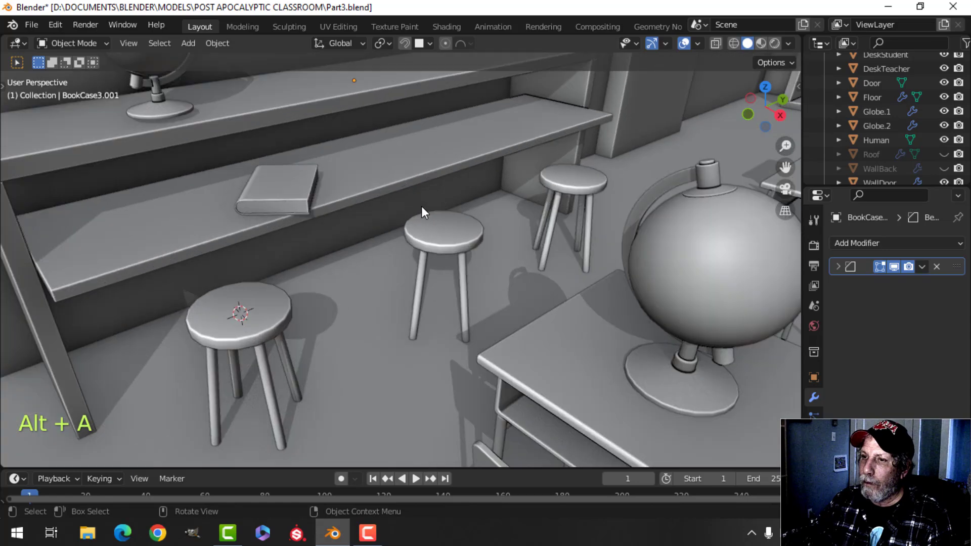
scroll(420, 205, down, 5)
shift+middle_drag(483, 192, 349, 219)
scroll(450, 196, down, 1)
middle_drag(349, 220, 471, 195)
scroll(395, 220, up, 5)
shift+middle_drag(405, 202, 329, 217)
middle_drag(329, 218, 399, 226)
Add a Weighted Normal modifier to the arrayed stools and open their mesh normals settings.
click(399, 227)
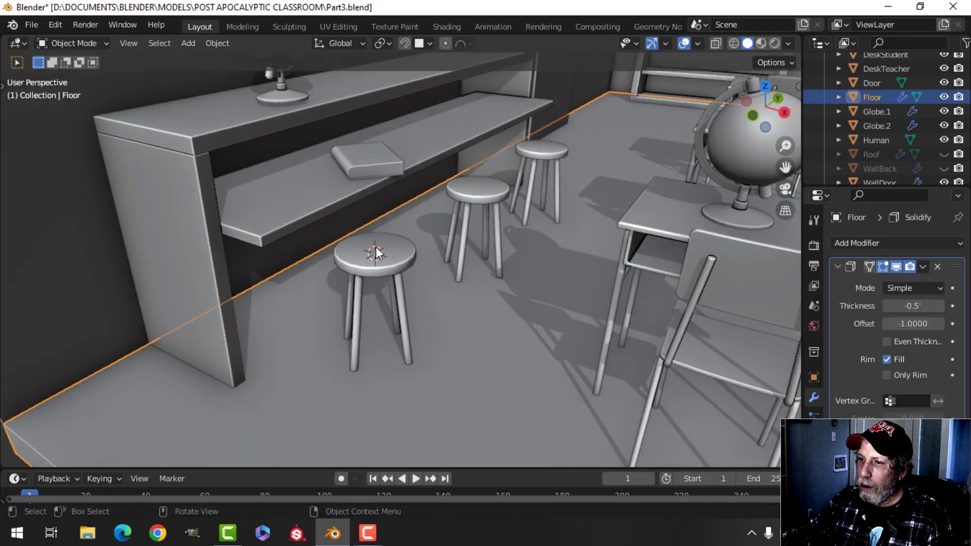
click(403, 258)
click(843, 264)
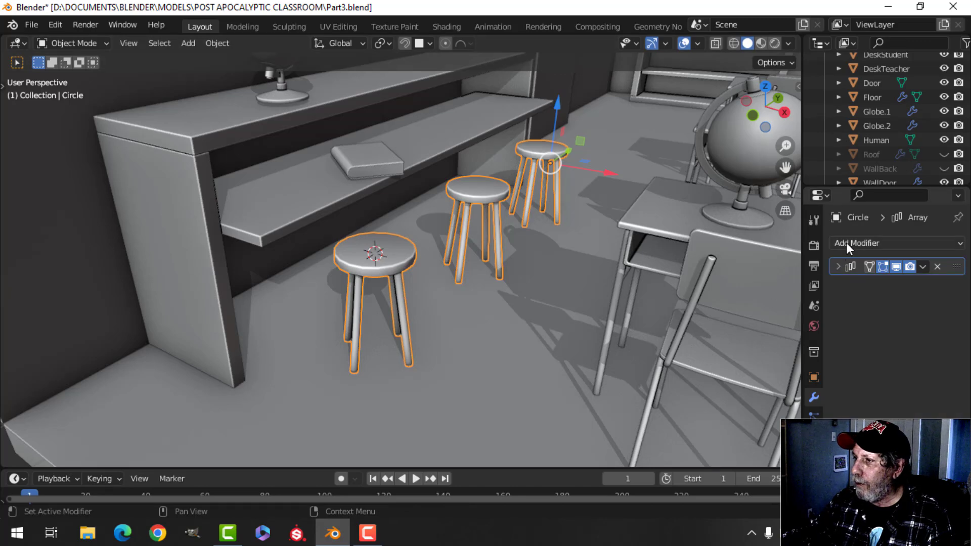
click(846, 242)
click(596, 346)
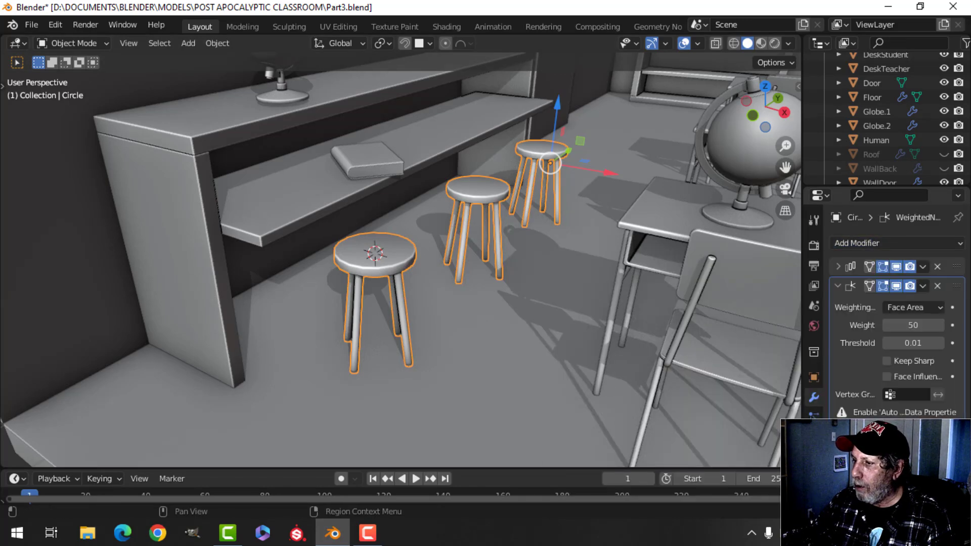
click(814, 476)
scroll(898, 334, down, 4)
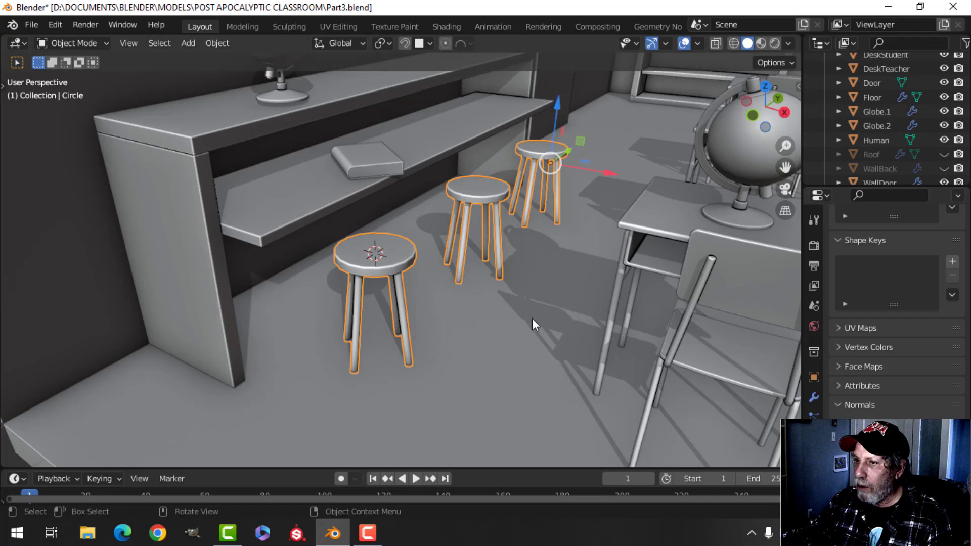
key(alt+a)
Review the whole classroom from several angles, including the shelf unit, door, bookcases, chalkboard, desks and window wall.
scroll(518, 299, down, 4)
middle_drag(504, 280, 426, 233)
scroll(490, 247, down, 4)
scroll(412, 238, up, 2)
mouse_move(365, 237)
shift+middle_down()
mouse_move(407, 235)
mouse_move(370, 230)
shift+middle_up()
scroll(407, 235, up, 2)
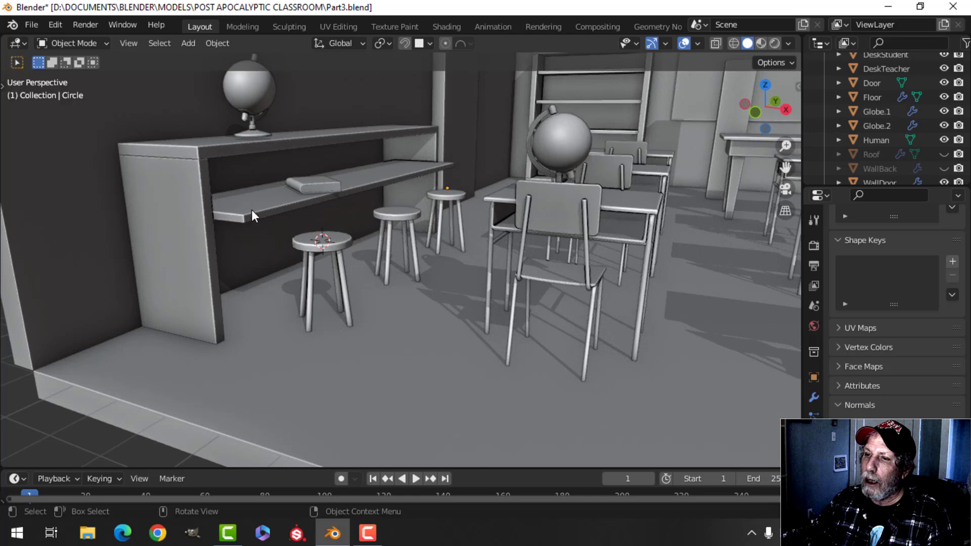
scroll(376, 170, down, 3)
shift+middle_drag(453, 193, 333, 236)
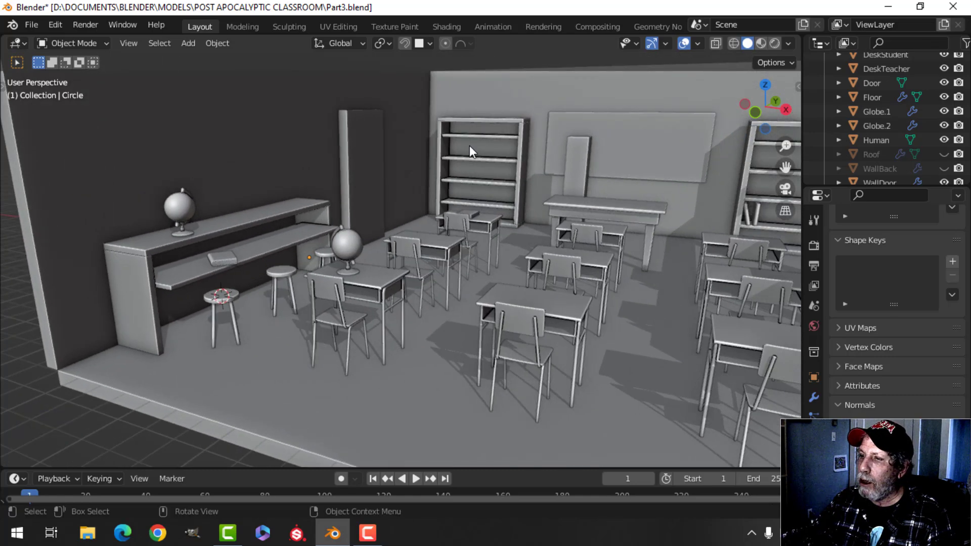
scroll(566, 180, down, 2)
shift+middle_drag(565, 180, 392, 222)
scroll(384, 218, up, 3)
shift+middle_drag(529, 166, 530, 191)
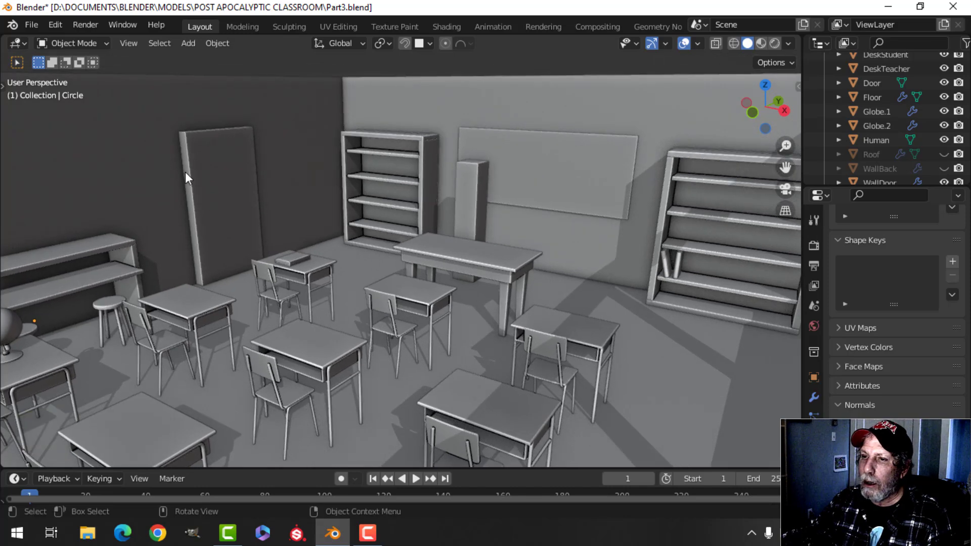
scroll(286, 199, down, 2)
shift+middle_drag(286, 199, 326, 196)
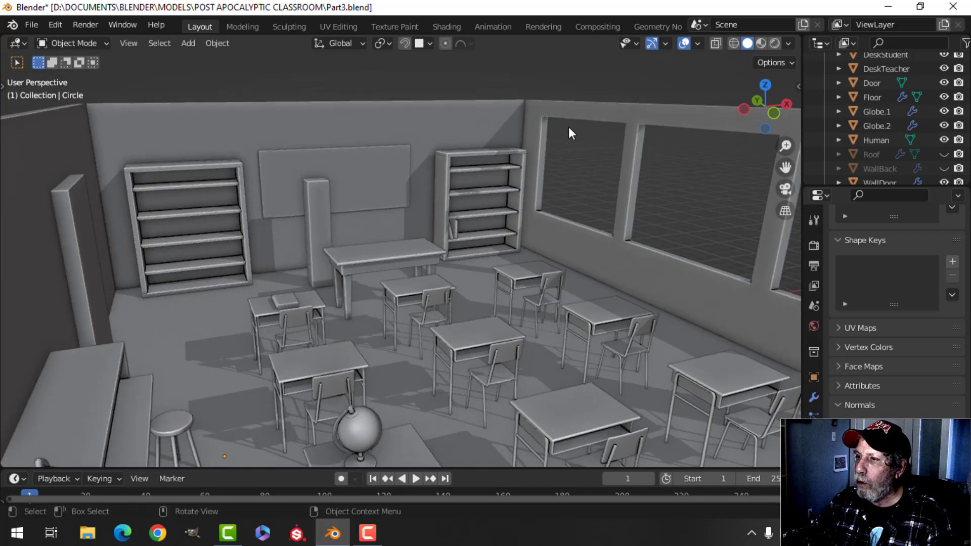
scroll(629, 184, up, 2)
shift+middle_drag(617, 184, 561, 238)
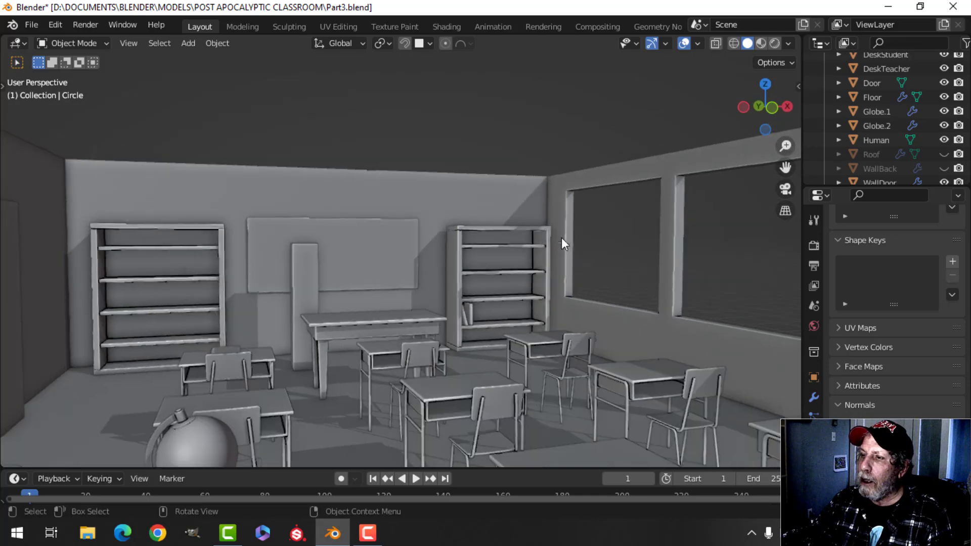
scroll(410, 164, down, 3)
shift+middle_drag(416, 164, 445, 162)
middle_drag(445, 162, 430, 165)
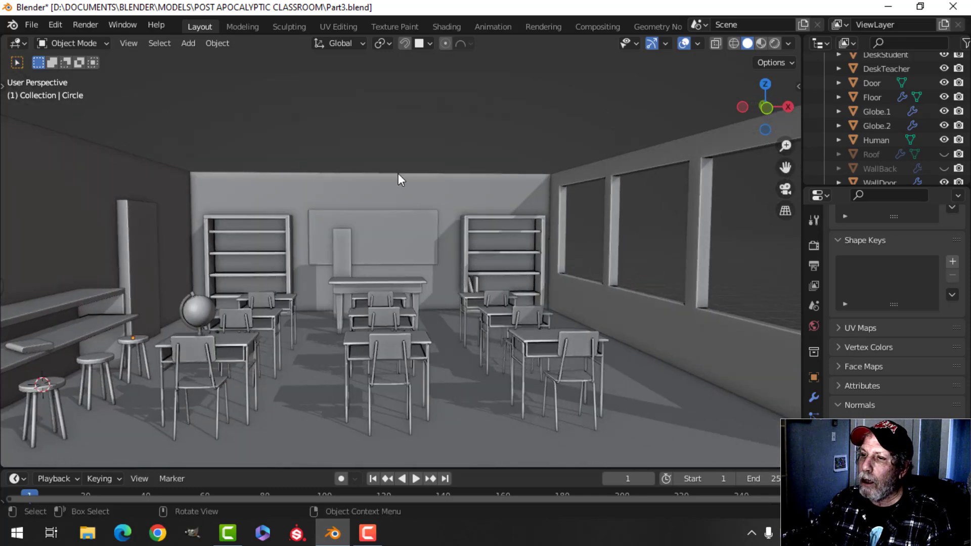
Unhide the roof and back wall, and hide only the back wall again to see into the room.
key(alt+h)
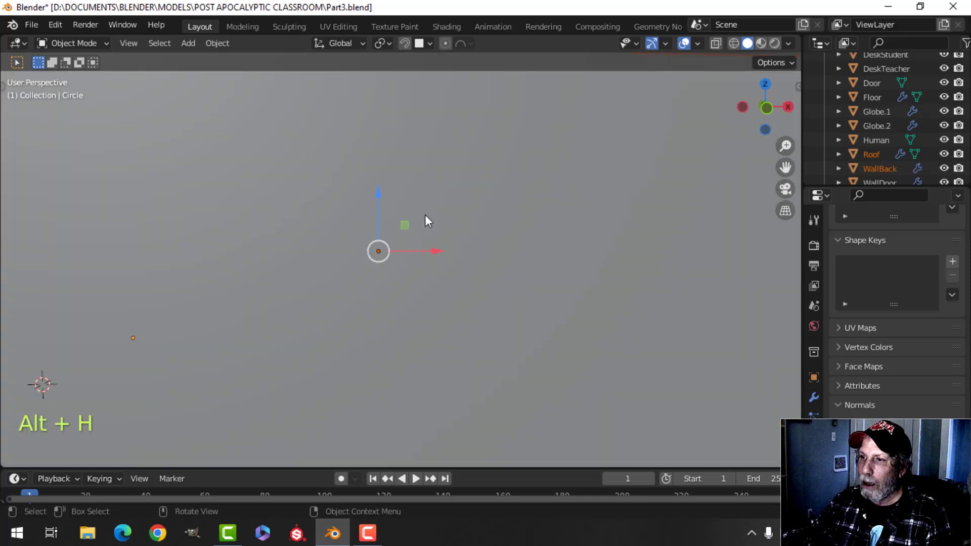
key(alt+a)
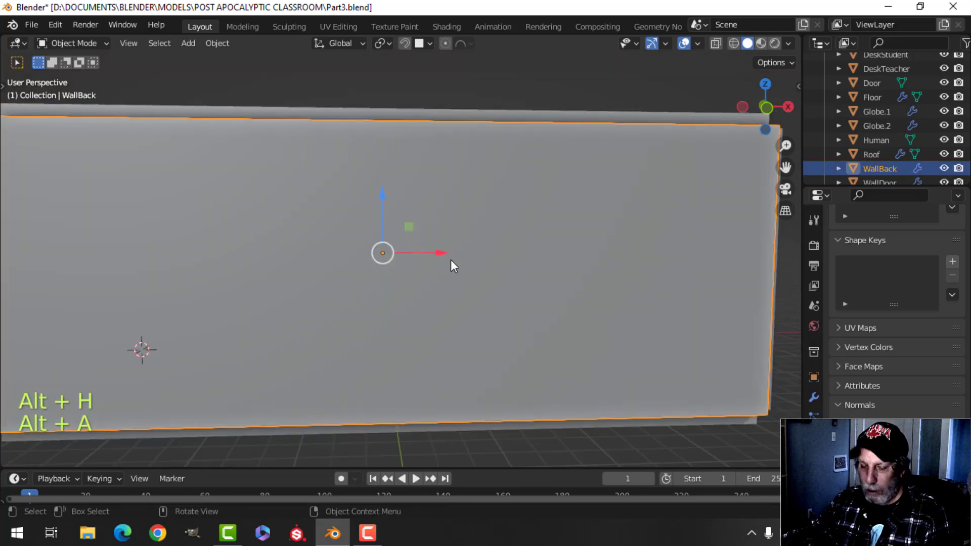
key(h)
scroll(452, 256, up, 5)
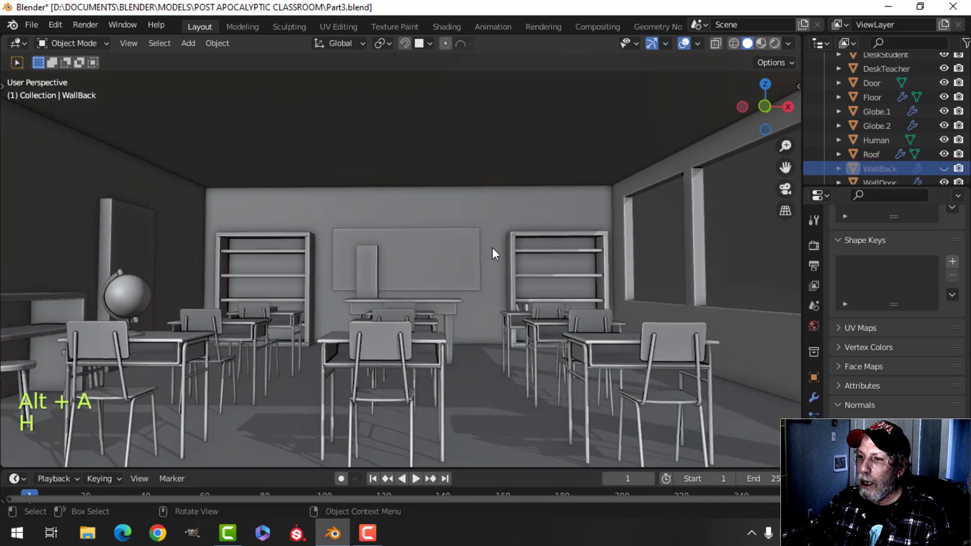
Switch the solid viewport shading's lighting to MatCap.
middle_drag(493, 248, 475, 256)
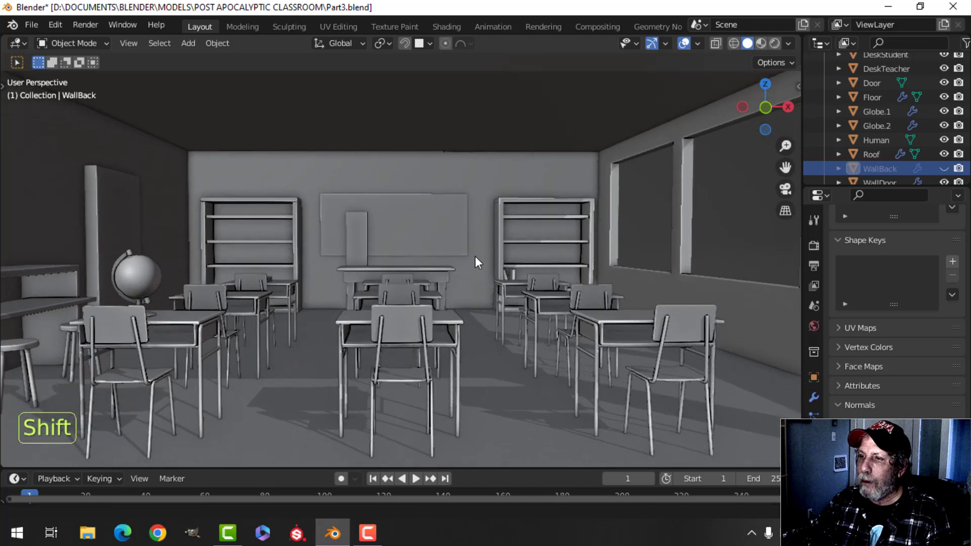
click(788, 44)
click(766, 110)
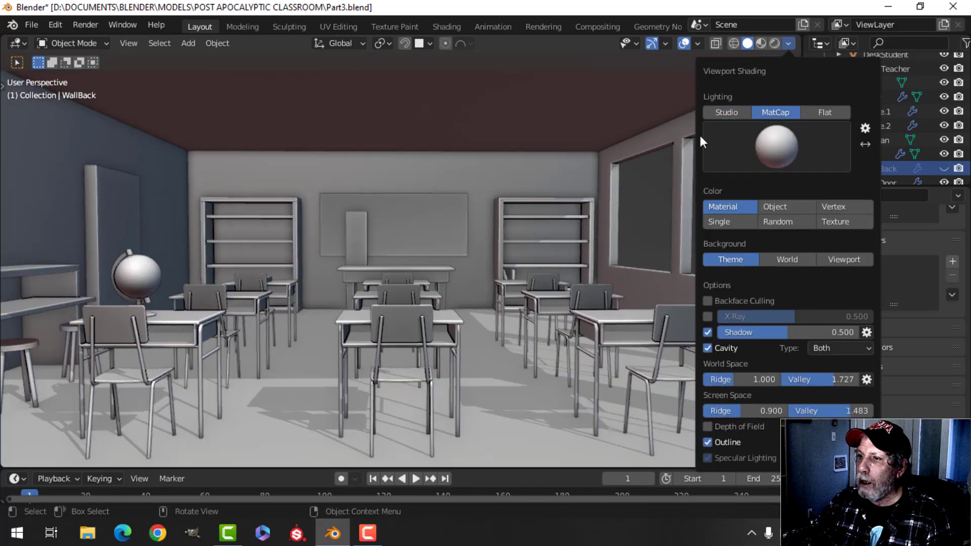
Select the chalkboard on the far wall and check its face orientation with the overlay, then hide the overlay again.
shift+middle_drag(448, 203, 474, 199)
middle_drag(473, 199, 468, 198)
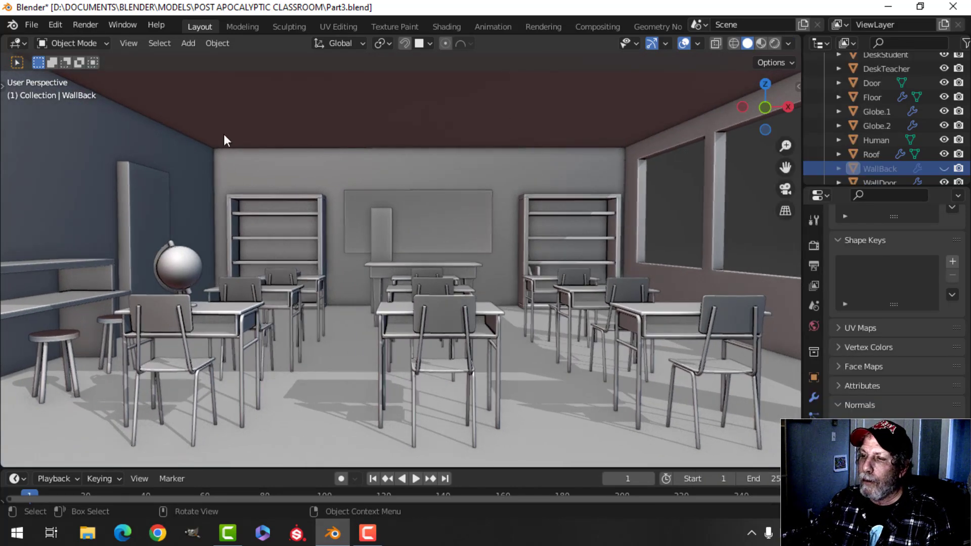
middle_drag(645, 123, 441, 141)
scroll(505, 139, up, 2)
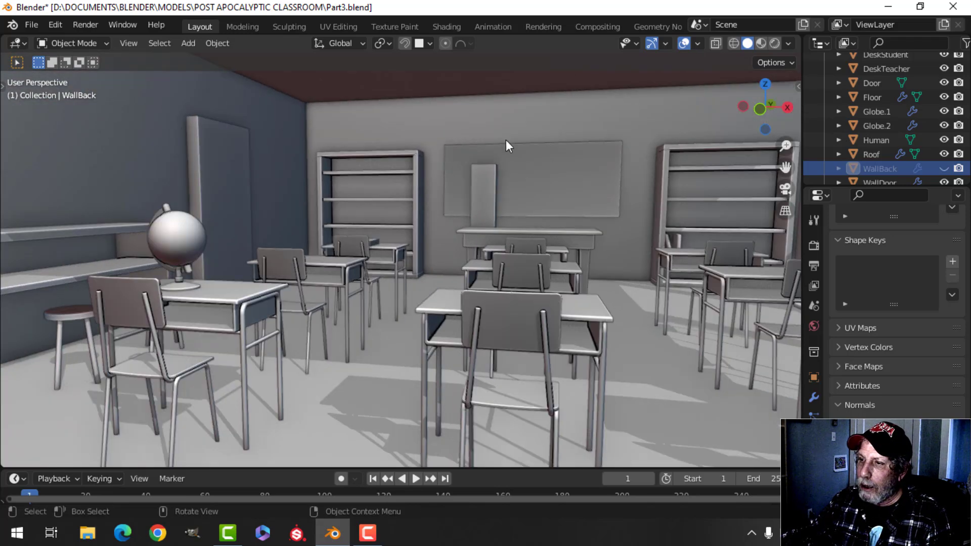
shift+middle_drag(505, 140, 441, 138)
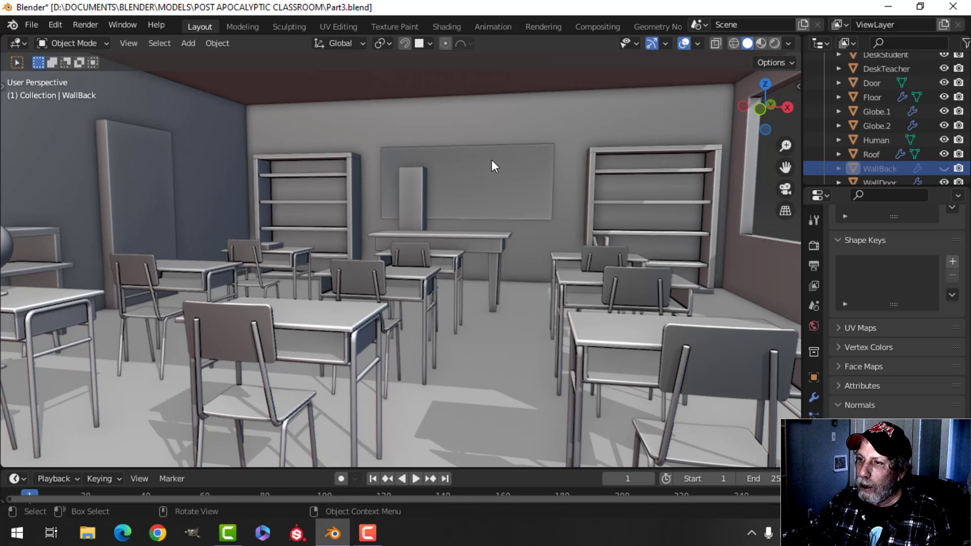
click(697, 44)
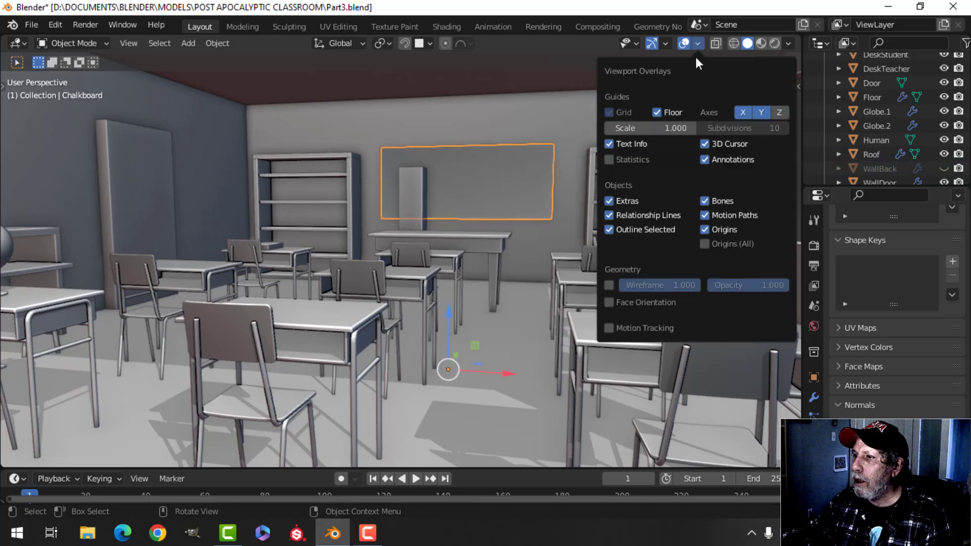
click(632, 299)
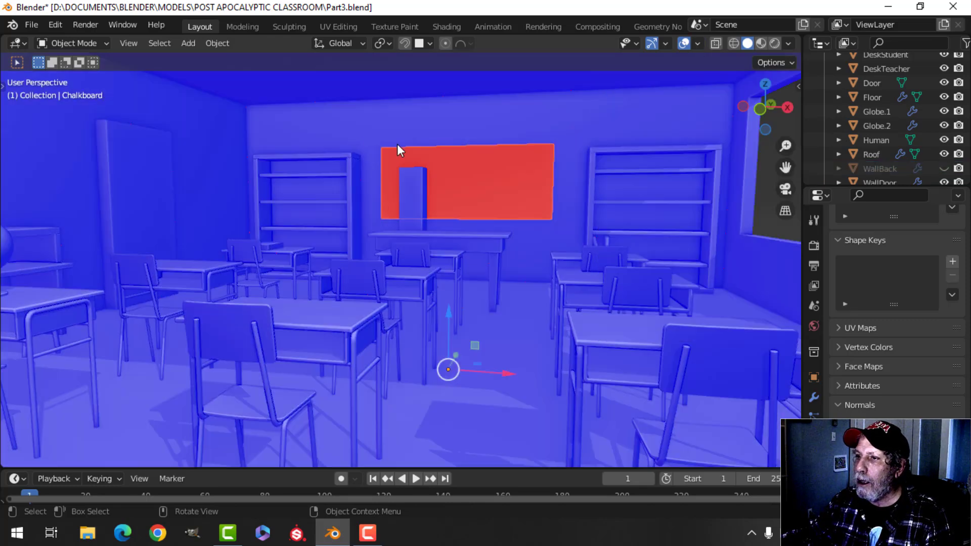
click(697, 44)
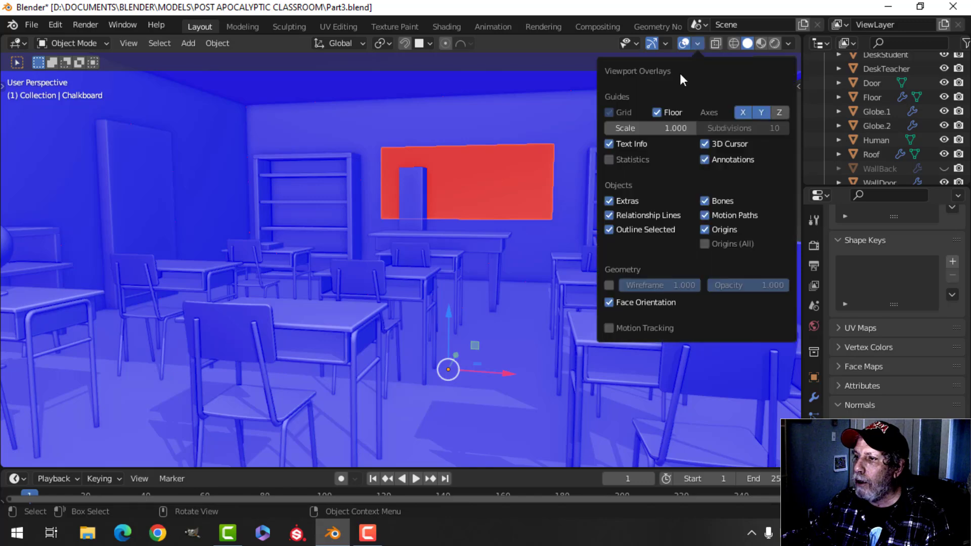
click(642, 302)
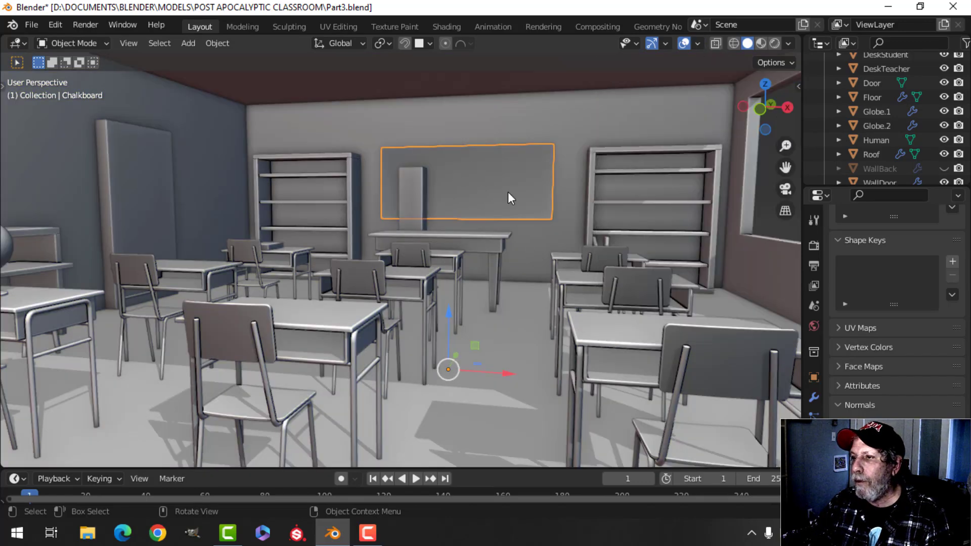
Recalculate all of the chalkboard's normals to the outside and deselect it.
key(a)
key(alt+n)
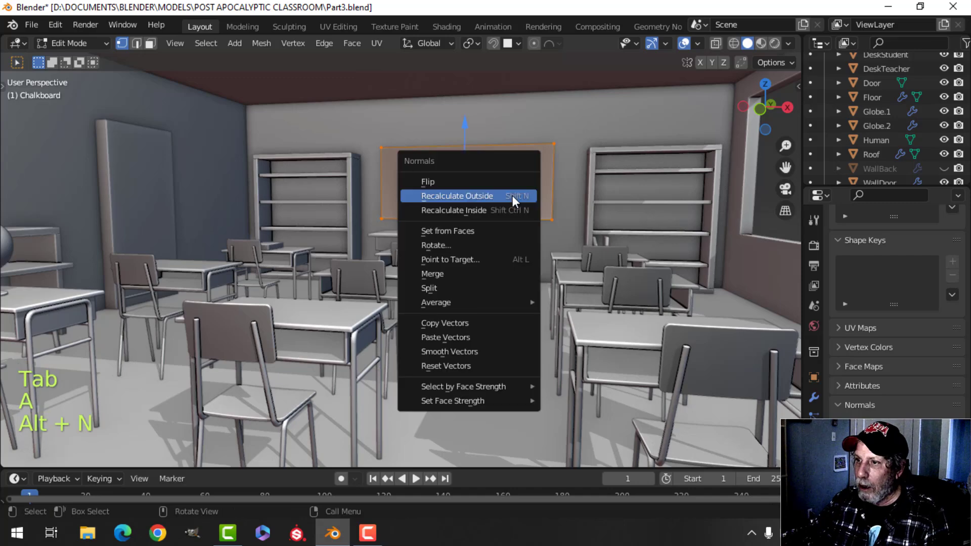
click(512, 195)
key(alt+a)
key(Tab)
key(alt+a)
Examine the shelf unit, the book on its lower board and the row of stools up close.
middle_drag(503, 202, 542, 202)
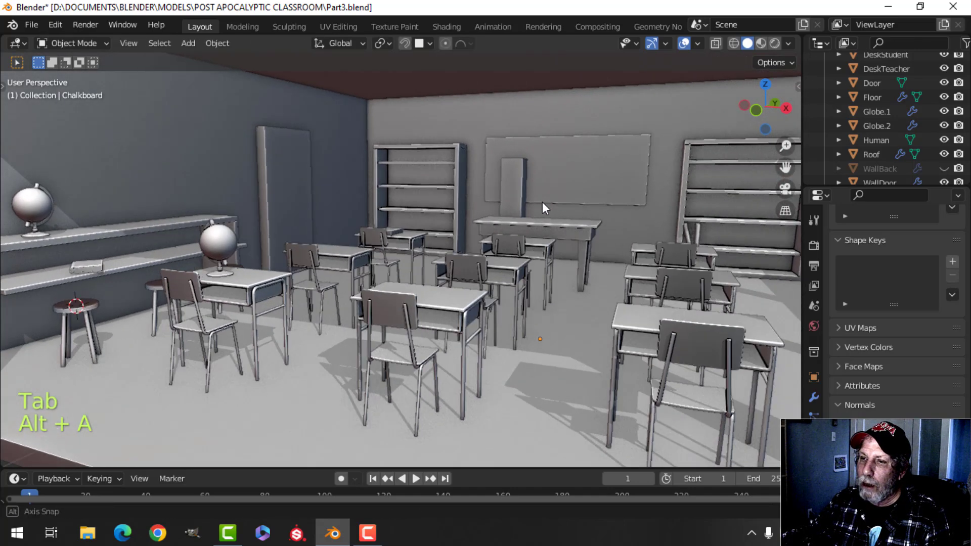
shift+middle_drag(253, 237, 362, 230)
middle_drag(268, 185, 250, 184)
scroll(316, 185, down, 2)
middle_drag(316, 184, 300, 220)
scroll(336, 202, up, 3)
mouse_move(253, 236)
shift+middle_down()
mouse_move(262, 230)
mouse_move(261, 250)
shift+middle_up()
scroll(320, 231, up, 4)
click(238, 205)
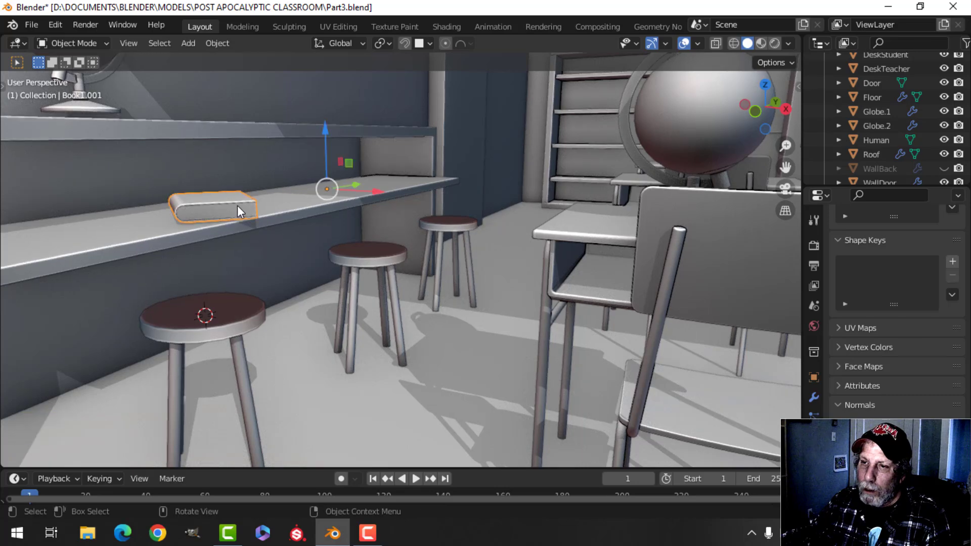
middle_drag(350, 203, 310, 229)
key(alt+a)
Select the arrayed stools and show the Face Orientation overlay to check their normals.
shift+middle_drag(253, 283, 322, 235)
middle_drag(276, 259, 301, 250)
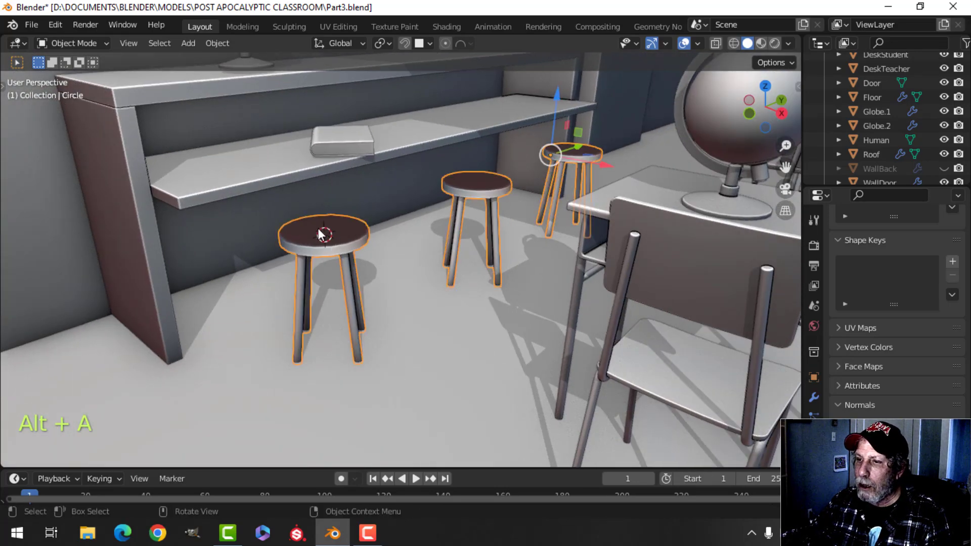
click(697, 44)
click(638, 302)
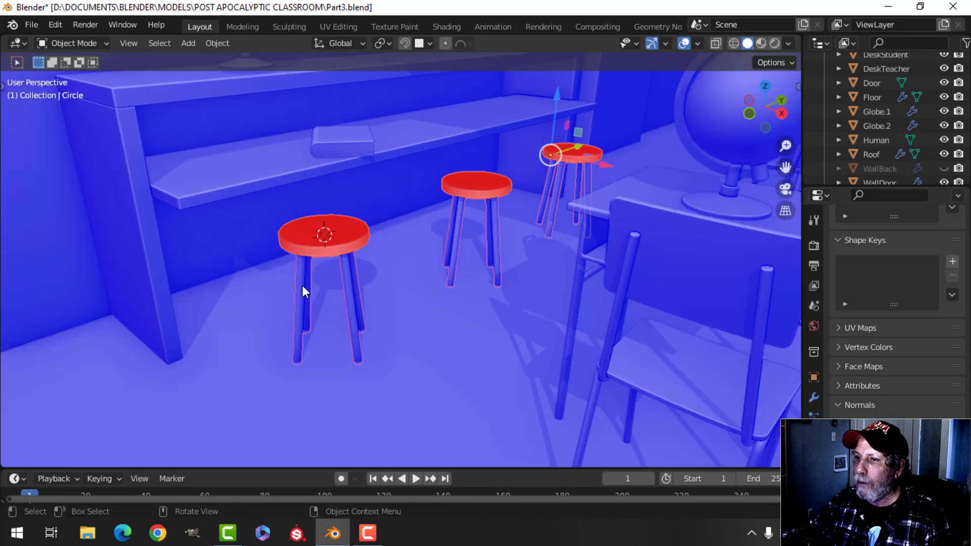
Recalculate all of the stool mesh's normals to the outside and deselect the stools.
key(Tab)
key(a)
key(alt+n)
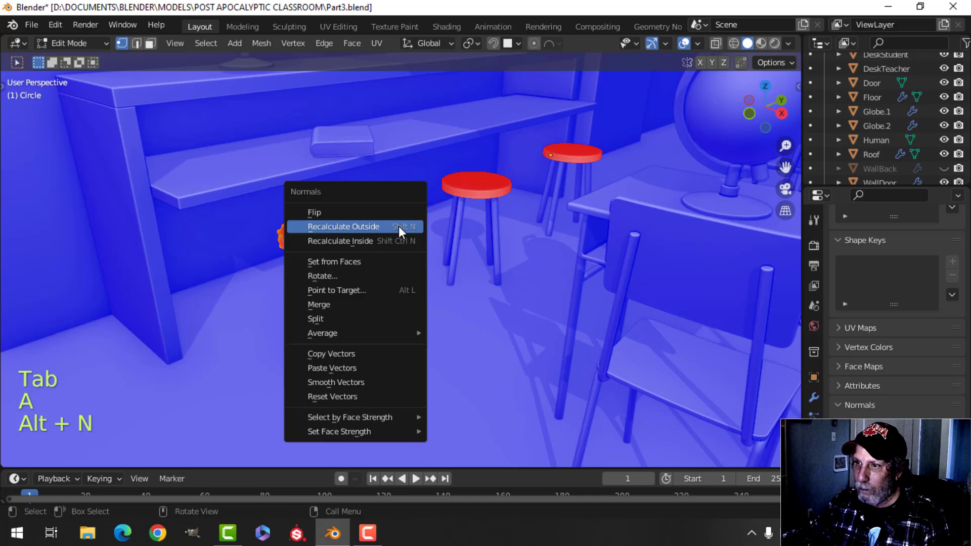
click(398, 226)
key(Tab)
key(alt+a)
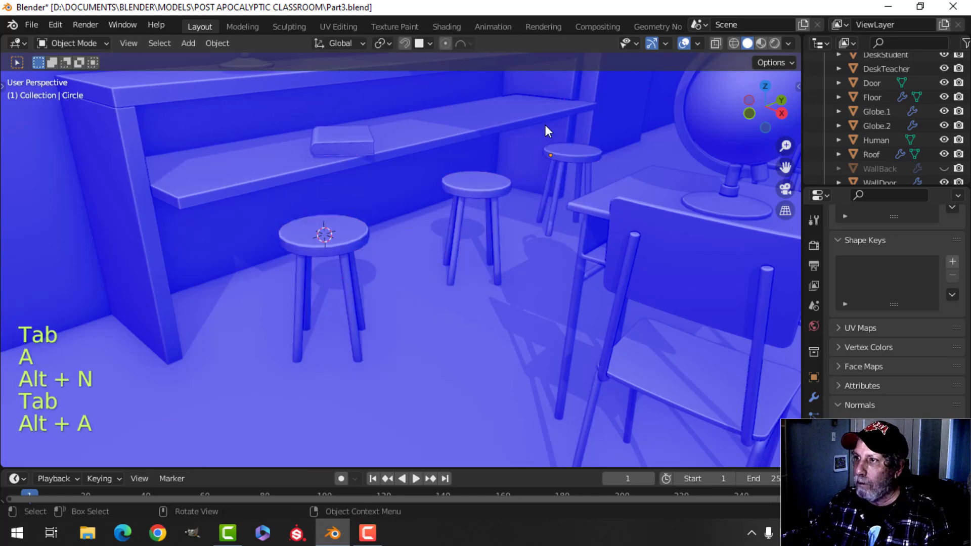
Turn off the Face Orientation overlay and save the file.
click(694, 44)
click(632, 301)
scroll(399, 175, down, 4)
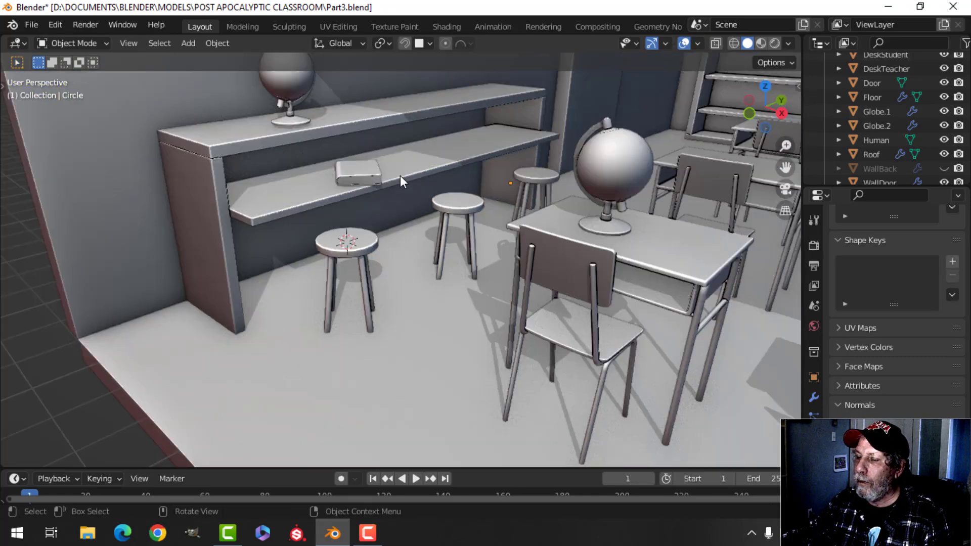
shift+middle_drag(400, 171, 304, 211)
scroll(406, 179, up, 1)
key(ctrl+s)
Snap the 3D cursor to the whole mesh of the book lying on the lower shelf board.
scroll(365, 190, up, 1)
middle_drag(373, 185, 358, 165)
click(267, 207)
key(Tab)
key(a)
scroll(349, 182, up, 2)
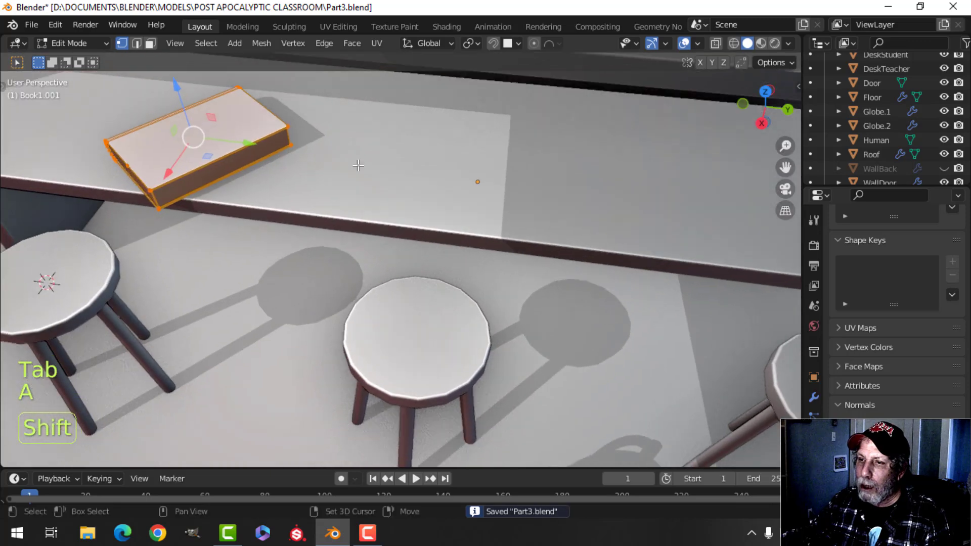
key(shift+s)
click(353, 245)
key(Tab)
scroll(461, 202, down, 6)
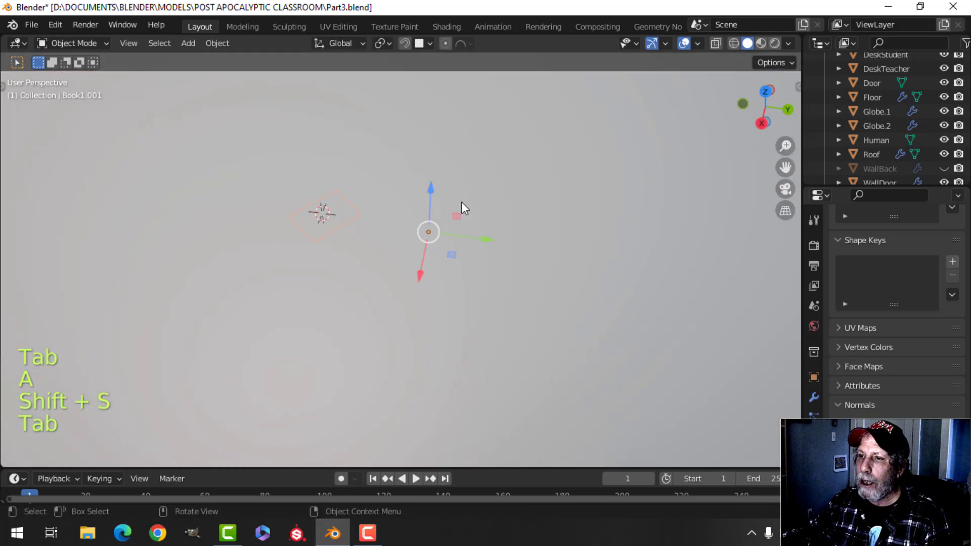
Snap the 3D cursor to the top face of the shelf unit's lower board and deselect the unit.
middle_drag(408, 190, 405, 188)
scroll(405, 188, up, 2)
shift+middle_drag(408, 187, 356, 188)
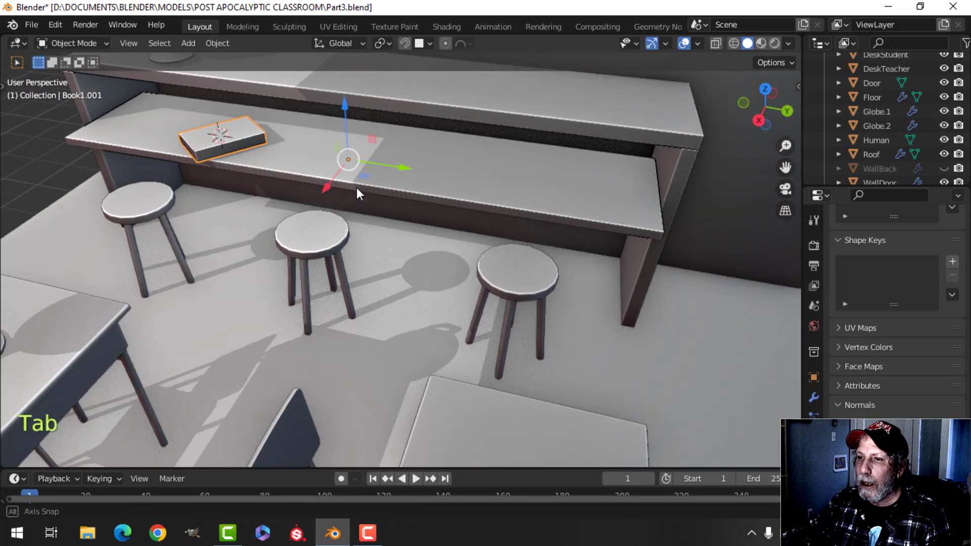
shift+middle_drag(292, 179, 324, 198)
click(419, 183)
key(Tab)
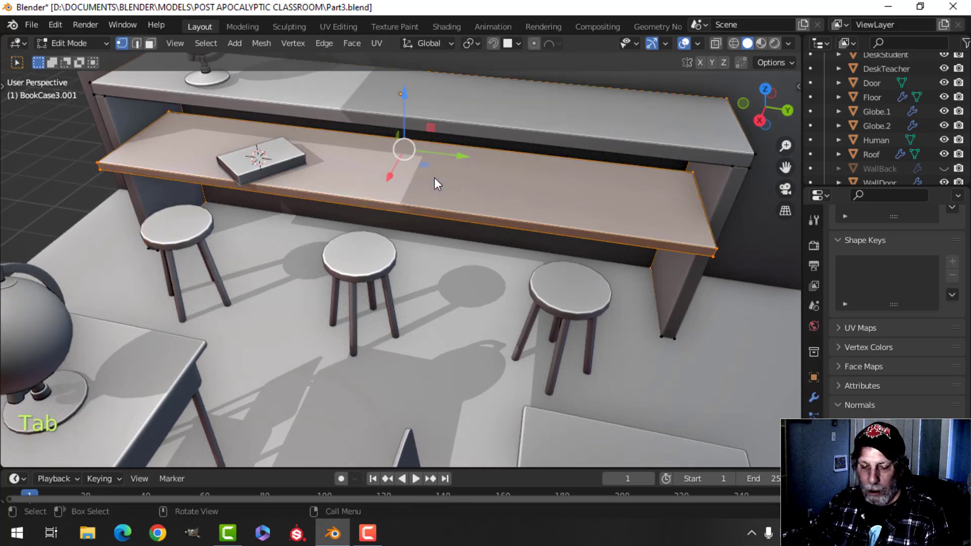
key(3)
key(shift+s)
click(455, 257)
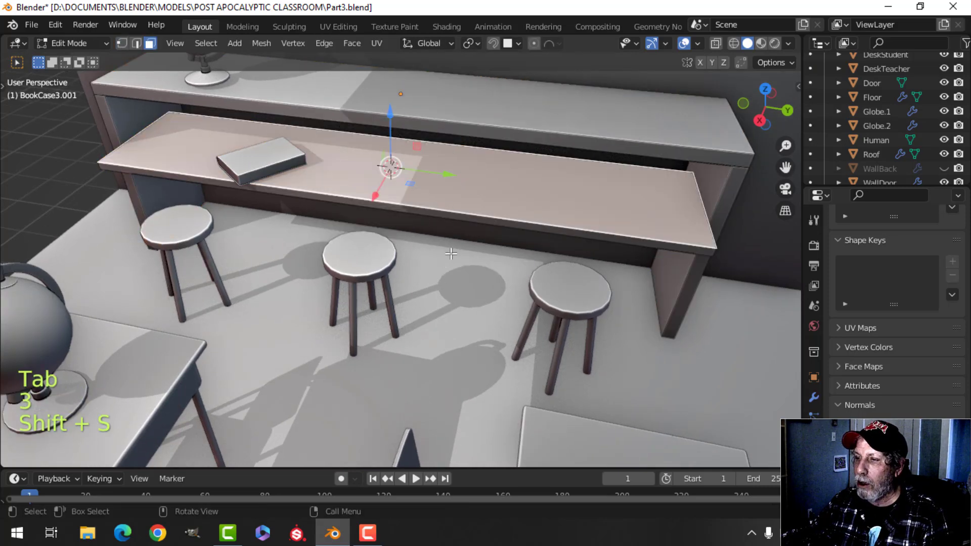
key(Tab)
middle_drag(455, 257, 535, 195)
key(alt+a)
Add a Bezier curve at the 3D cursor on the lower shelf board and open it for editing.
shift+middle_drag(526, 189, 542, 165)
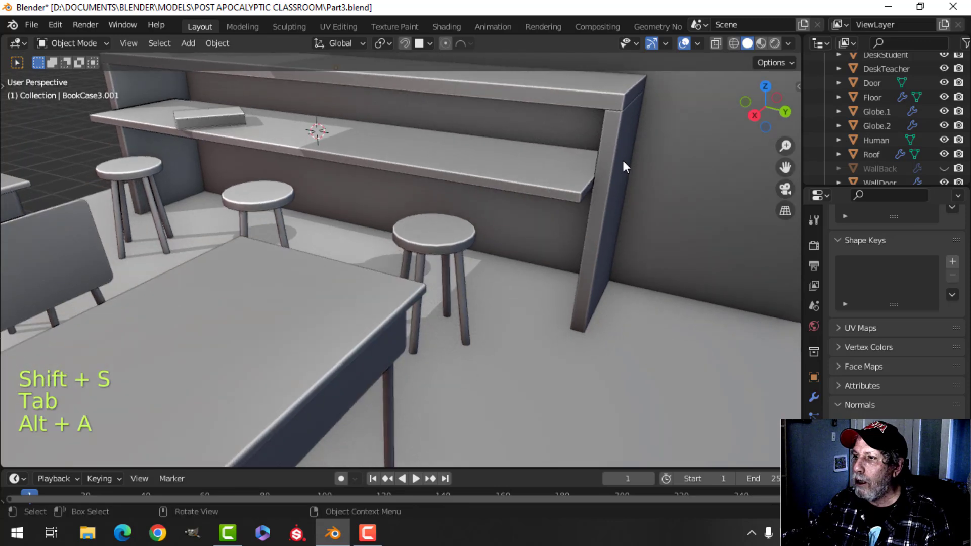
shift+middle_drag(417, 164, 435, 198)
middle_drag(433, 198, 407, 224)
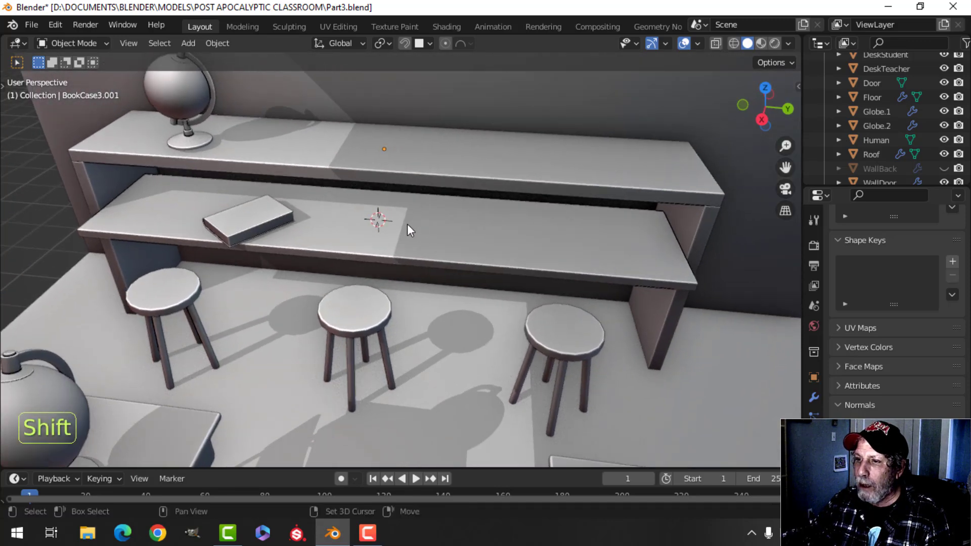
key(shift+a)
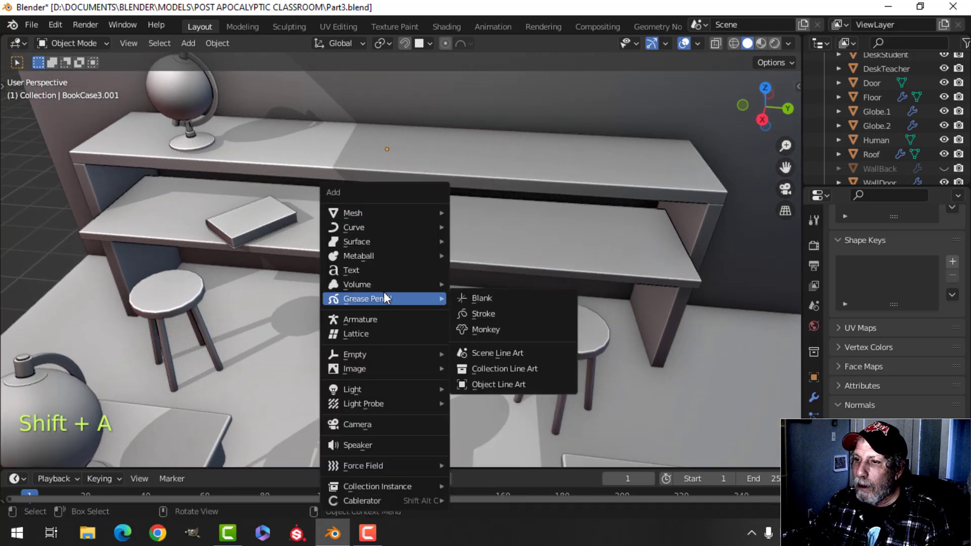
mouse_move(374, 229)
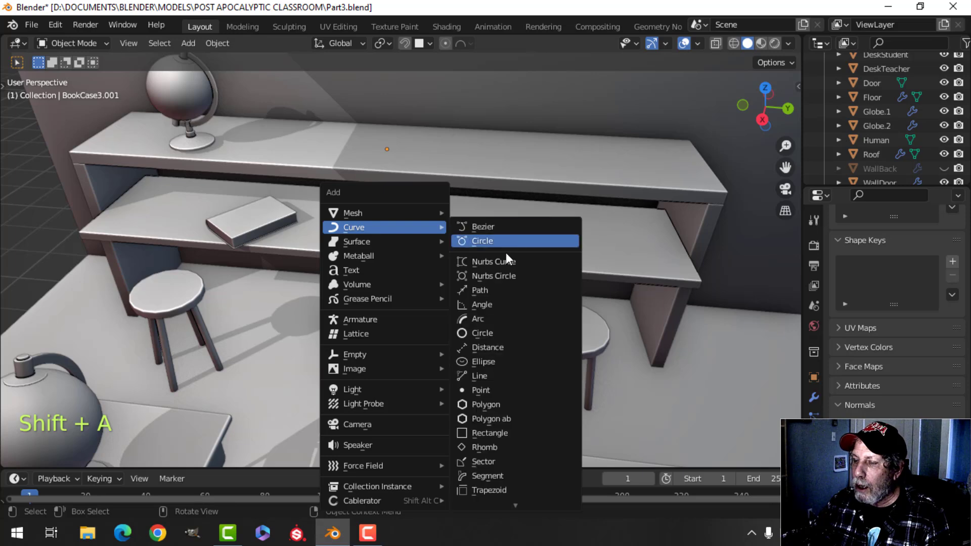
click(497, 229)
middle_drag(497, 235, 445, 265)
scroll(450, 261, up, 3)
key(Tab)
middle_drag(445, 266, 461, 259)
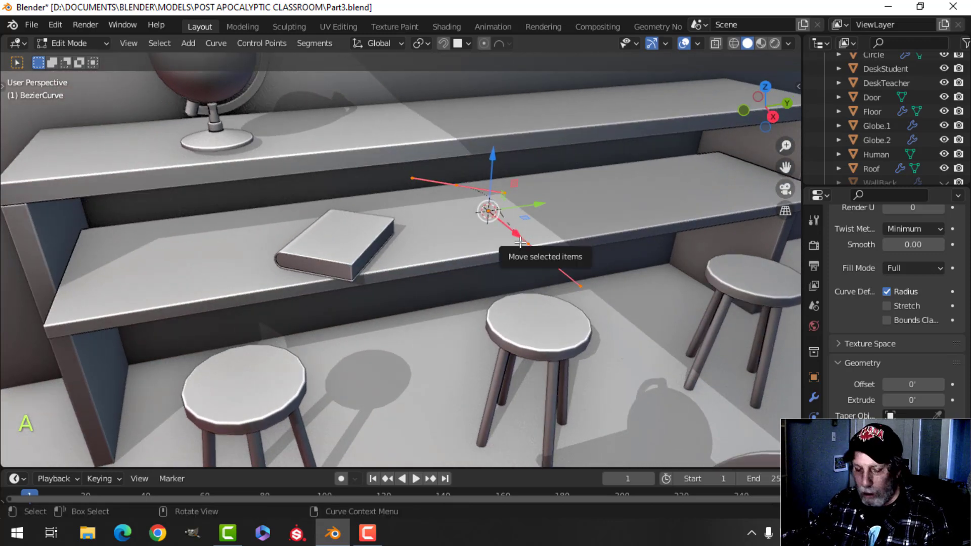
Rotate the Bezier curve's points 90° about Z and 90° about Y.
key(r)
key(z)
key(0)
key(Return)
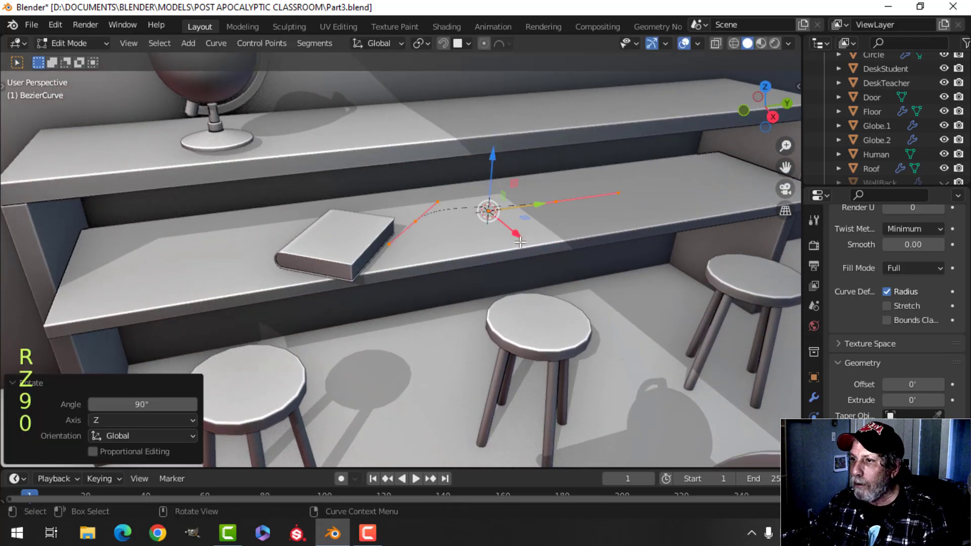
middle_drag(521, 230, 543, 223)
key(r)
key(y)
key(0)
key(Return)
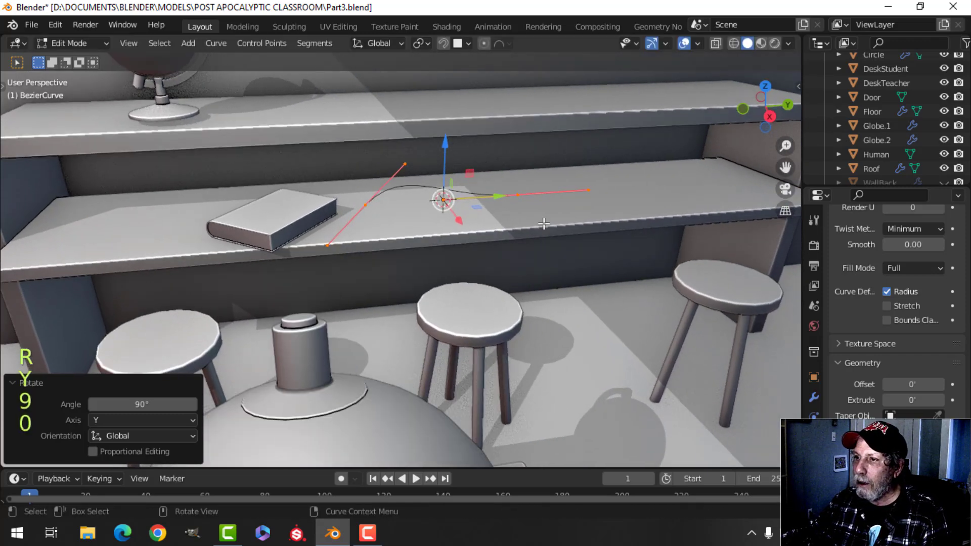
Scale the curve's points to about 0.623, raise them slightly and move them about 1.46' along Y.
key(s)
click(556, 201)
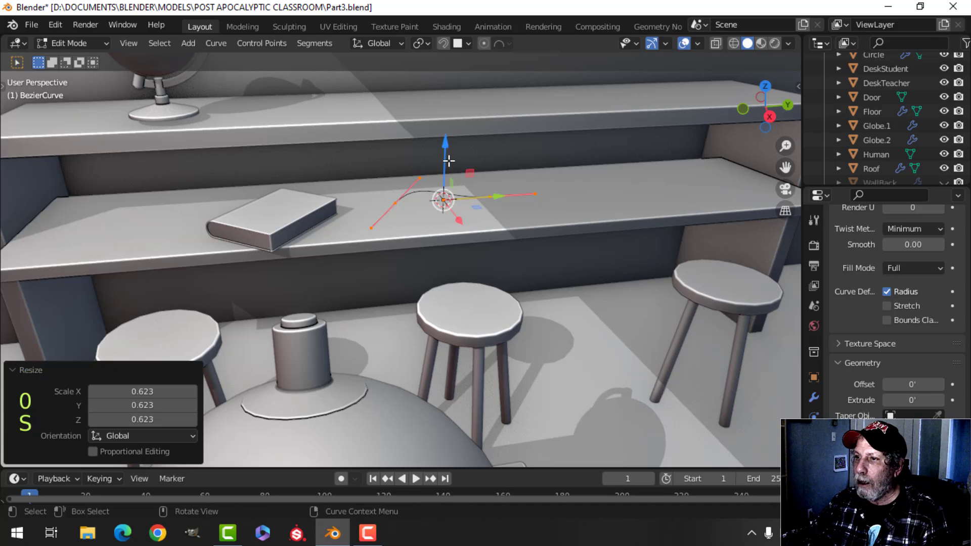
drag(448, 158, 448, 136)
drag(493, 177, 603, 183)
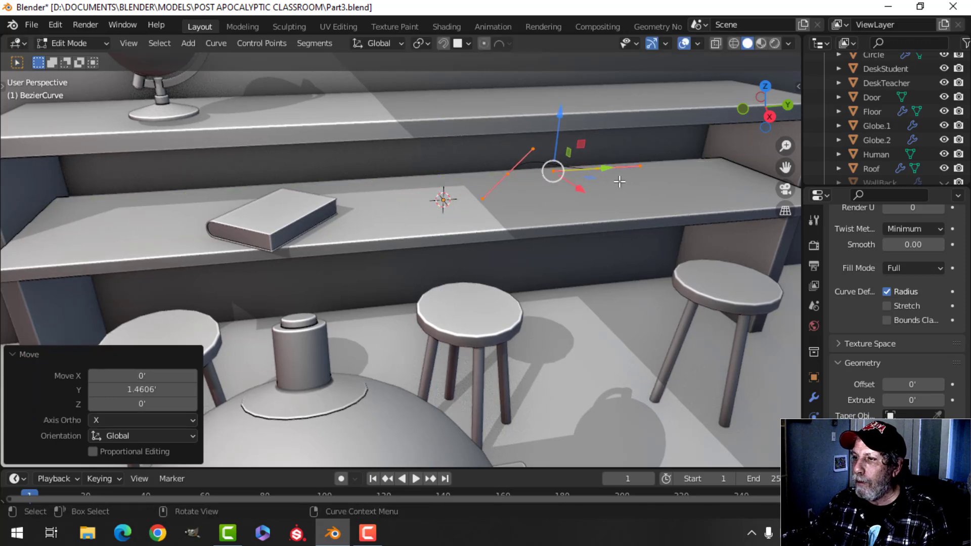
Snap the 3D cursor to the curve's end control point nearest the book.
middle_drag(619, 181, 503, 206)
scroll(536, 212, up, 2)
shift+middle_drag(439, 209, 526, 225)
key(Tab)
mouse_move(454, 232)
middle_down()
mouse_move(484, 231)
mouse_move(483, 217)
mouse_move(469, 239)
middle_up()
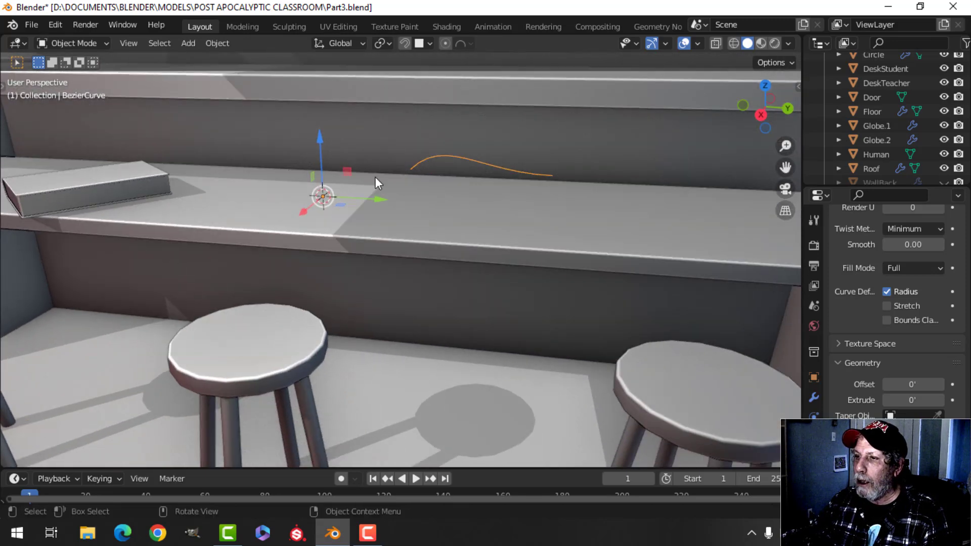
shift+middle_drag(462, 189, 468, 210)
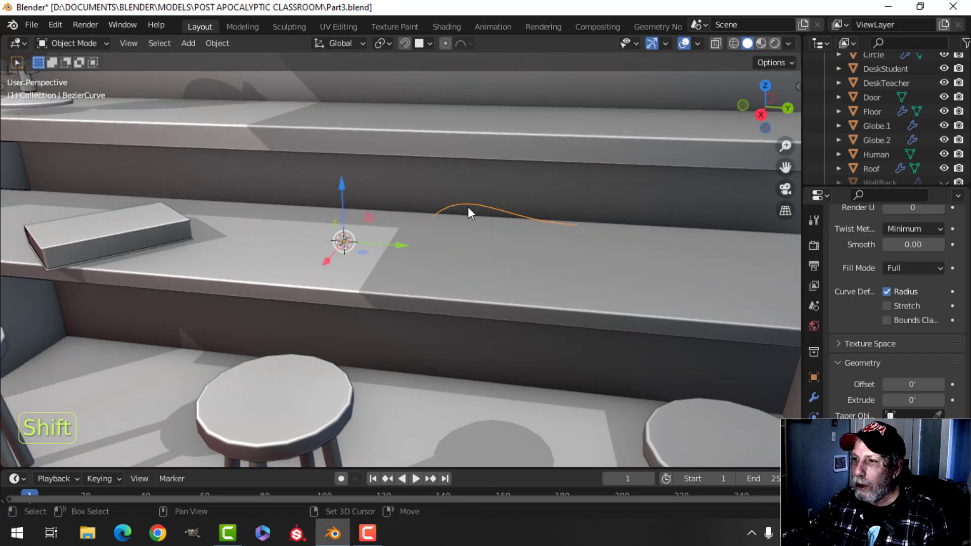
key(Tab)
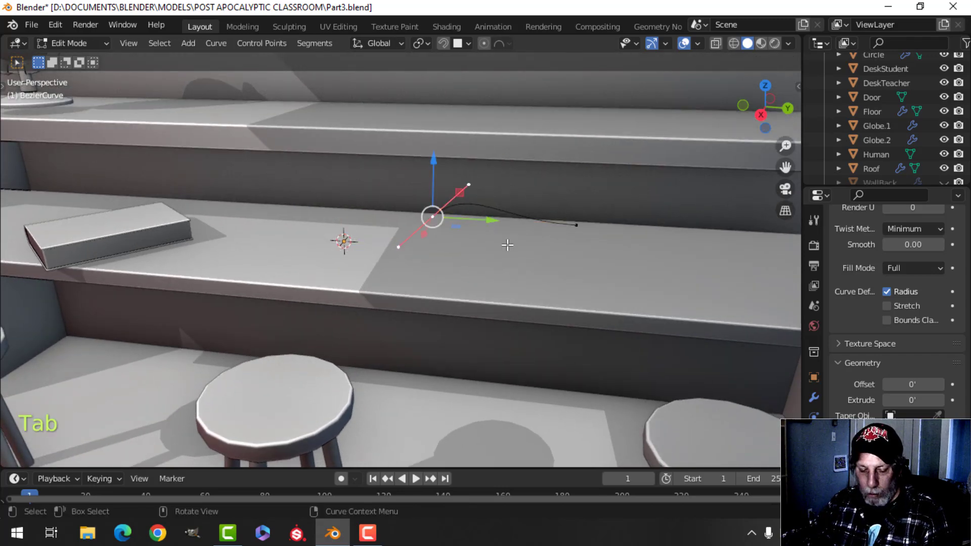
key(shift+s)
click(511, 326)
key(Tab)
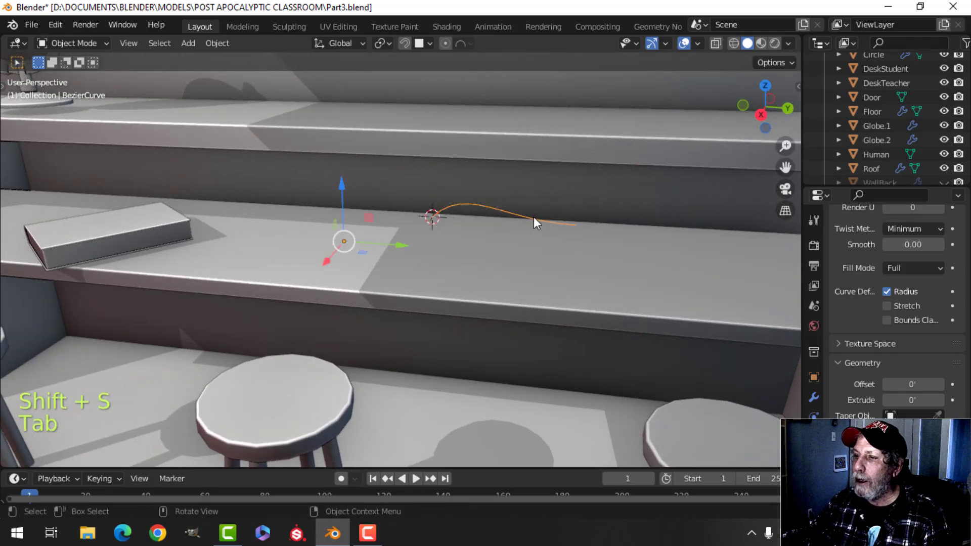
Set the curve's origin to the 3D cursor and open its modifier settings.
click(217, 43)
mouse_move(334, 71)
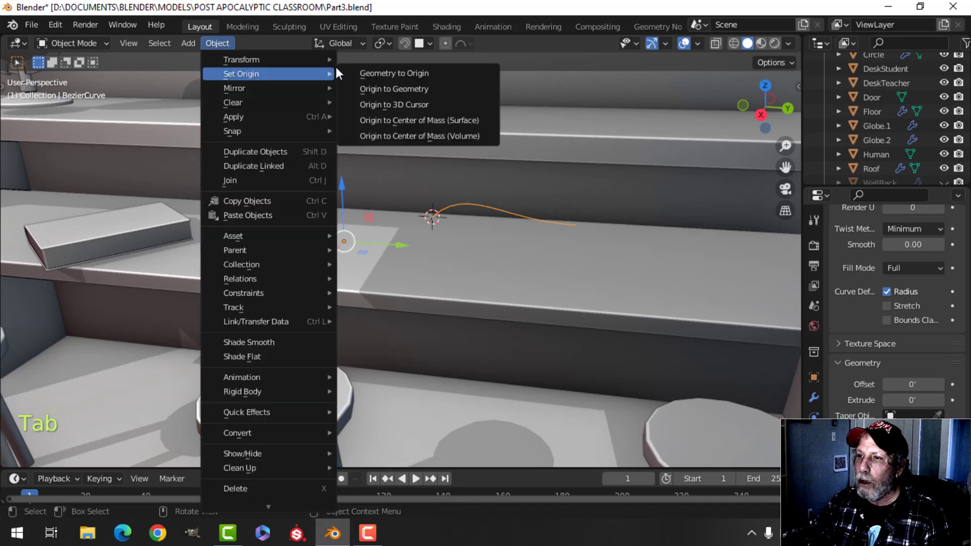
click(384, 102)
click(814, 396)
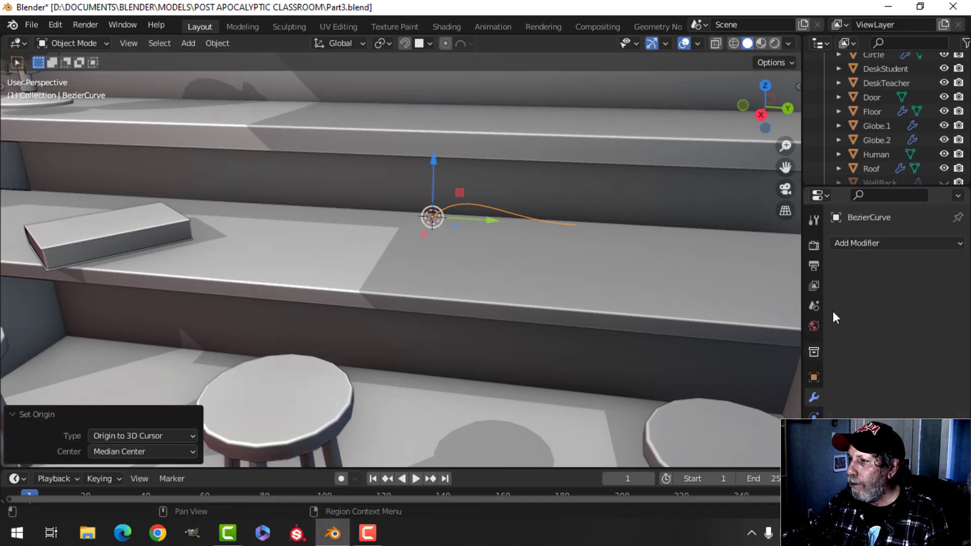
Add a Mirror modifier to the curve and mirror it across the Y axis only.
click(854, 242)
click(714, 377)
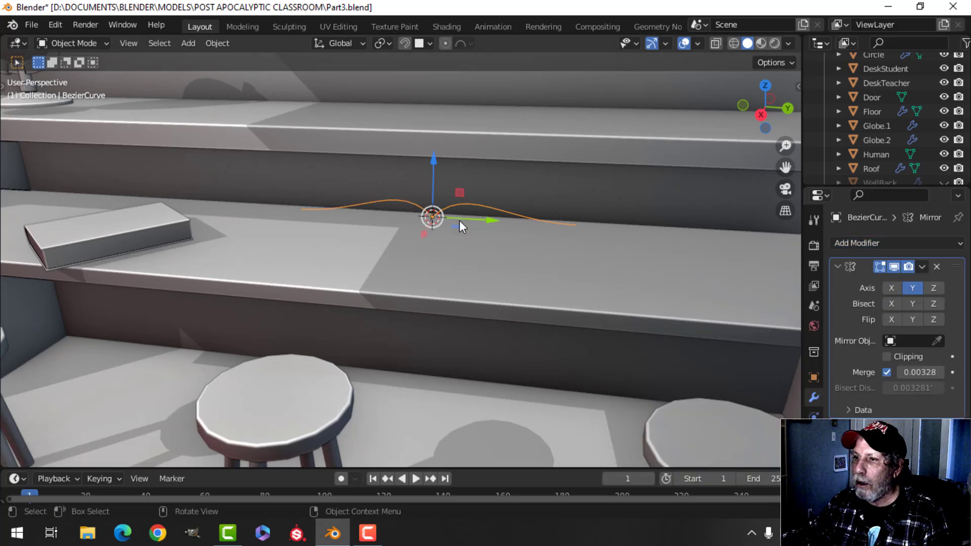
middle_drag(459, 221, 445, 207)
scroll(447, 248, up, 2)
scroll(566, 249, down, 4)
middle_drag(546, 230, 509, 226)
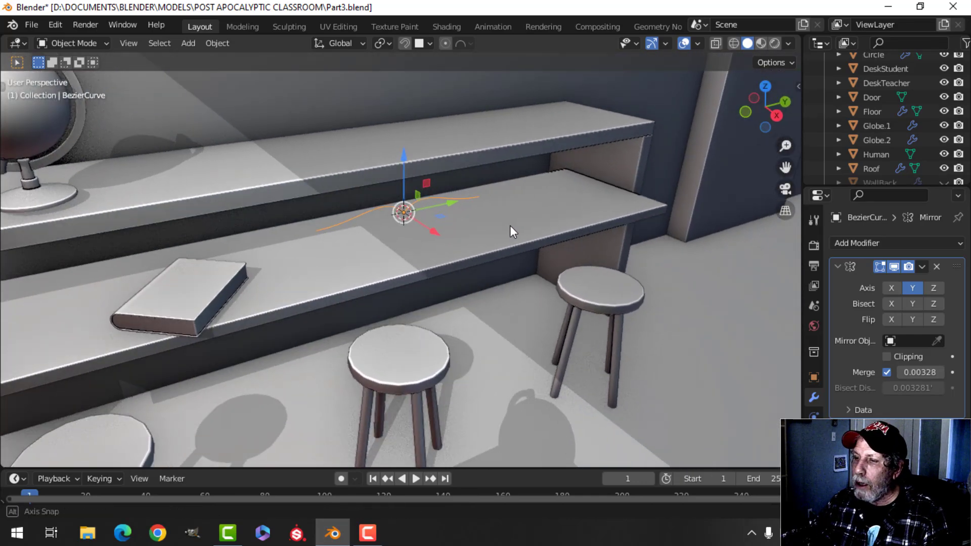
Scale the mirrored curve uniformly to 0.838.
scroll(494, 225, up, 4)
shift+middle_drag(458, 207, 488, 232)
scroll(429, 223, down, 2)
key(s)
click(503, 220)
mouse_move(488, 232)
shift+middle_down()
mouse_move(503, 232)
mouse_move(476, 235)
shift+middle_up()
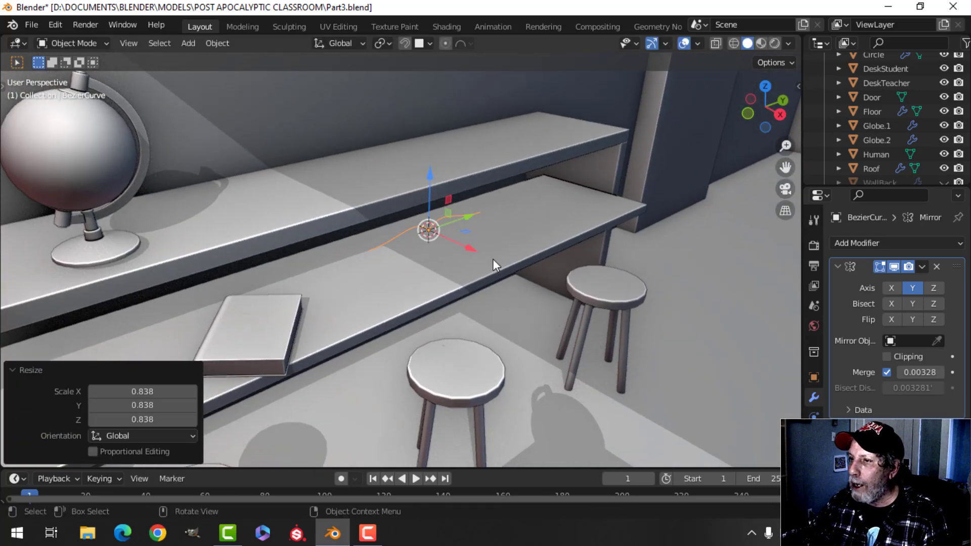
Try to apply the Mirror modifier directly to the Bezier curve.
click(923, 267)
click(897, 280)
key(Tab)
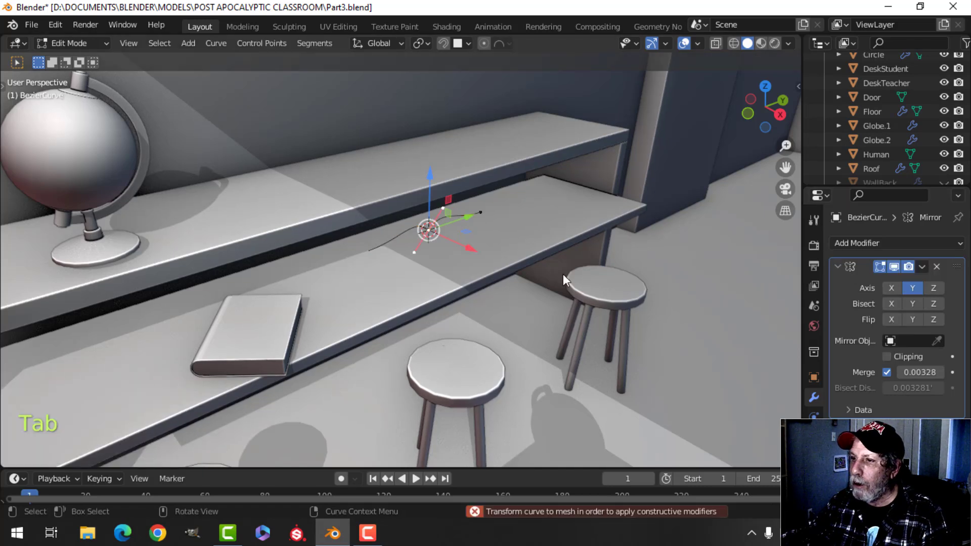
key(a)
key(Tab)
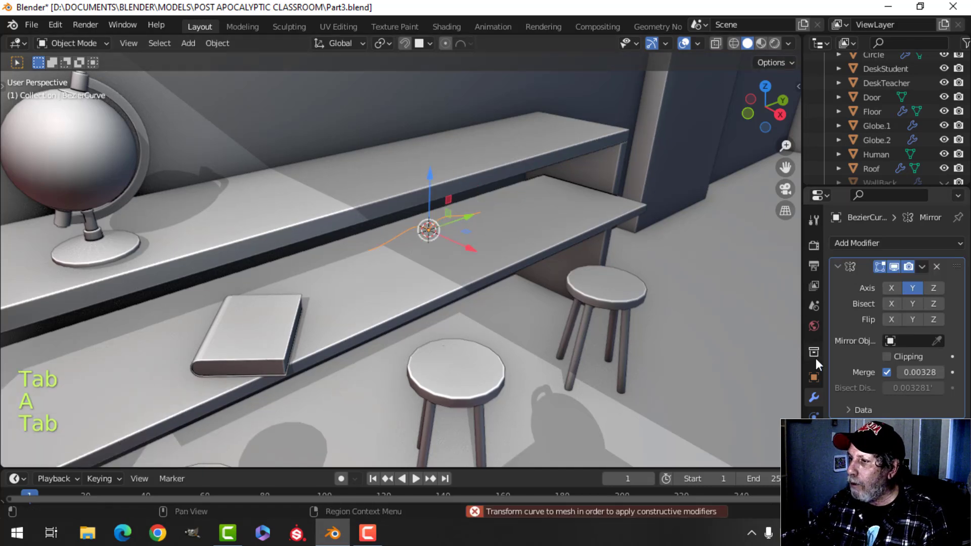
Set the curve's preview resolution to 5 and convert the mirrored curve to a mesh.
click(813, 457)
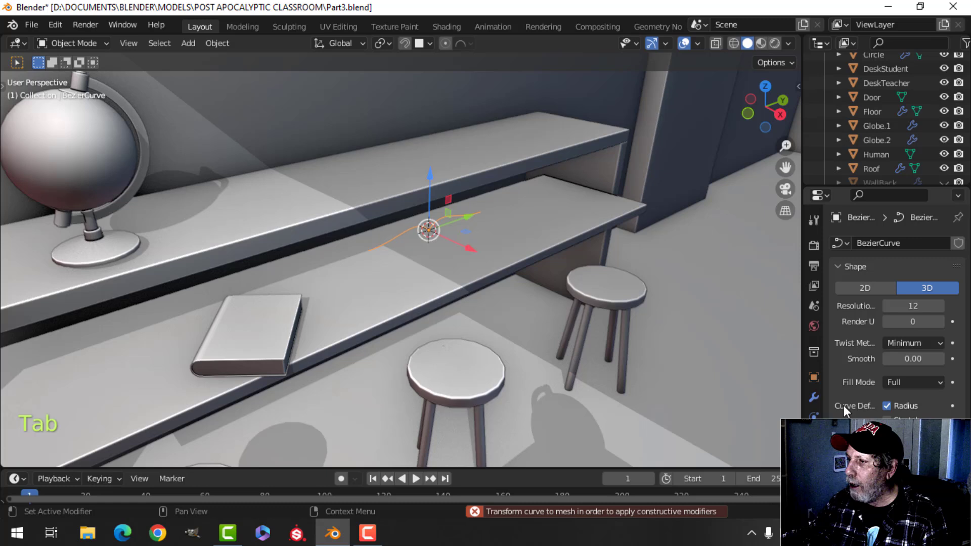
click(913, 306)
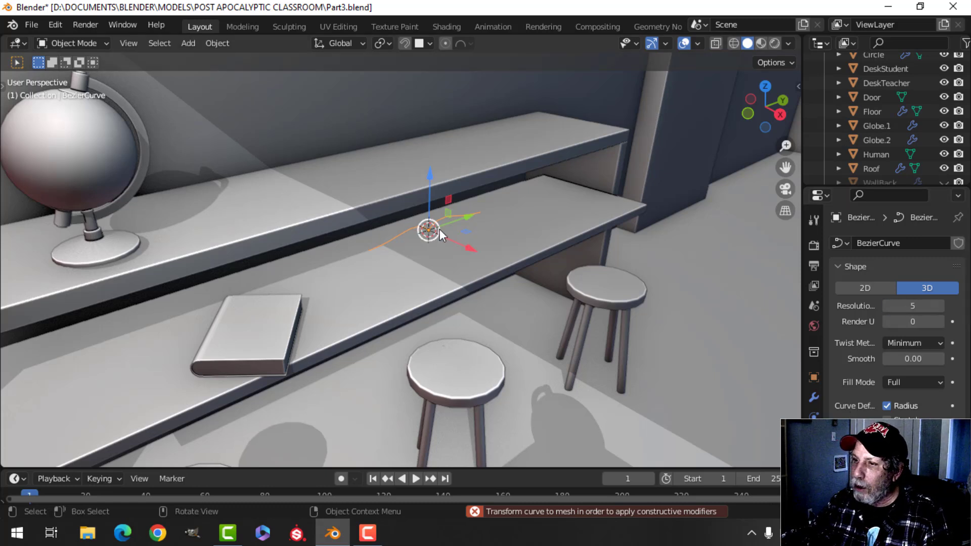
right_click(427, 224)
mouse_move(416, 227)
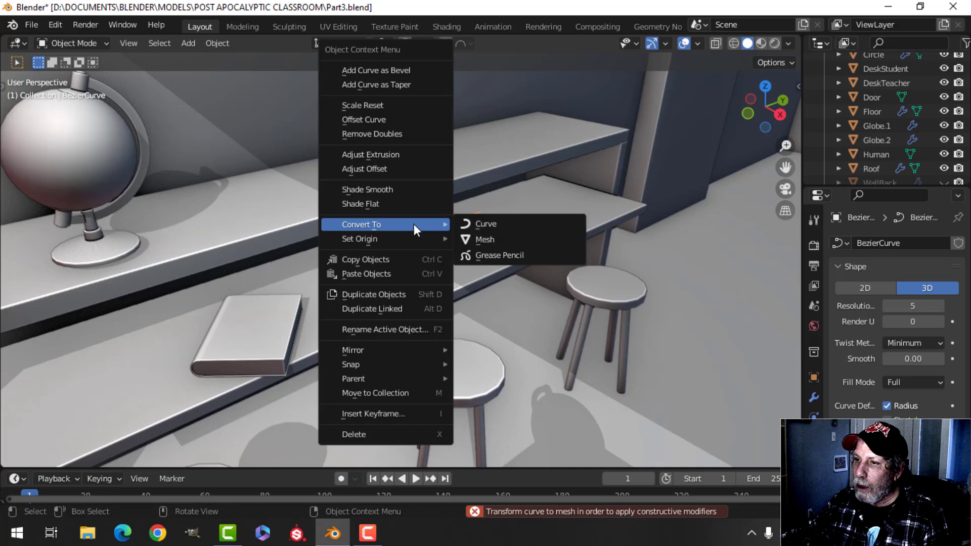
click(481, 231)
right_click(442, 214)
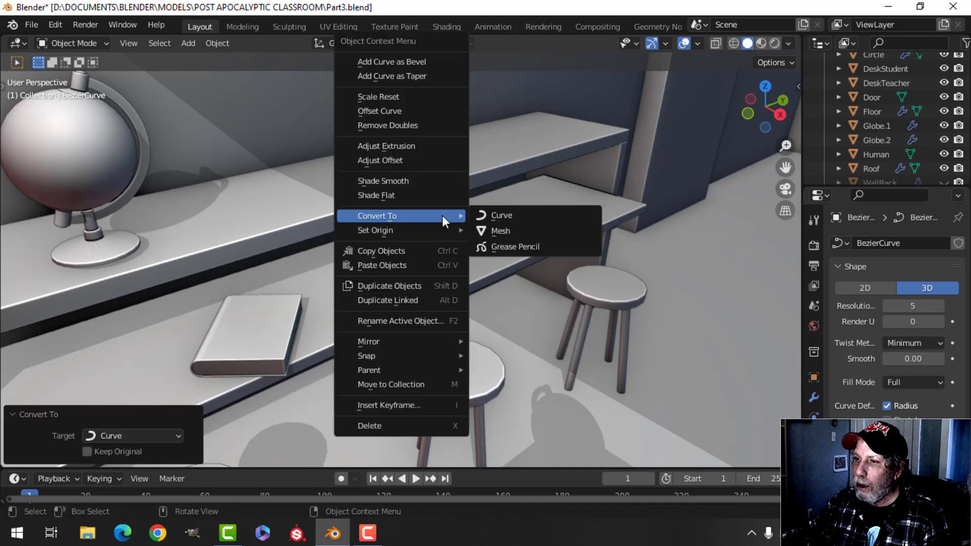
mouse_move(435, 216)
click(506, 231)
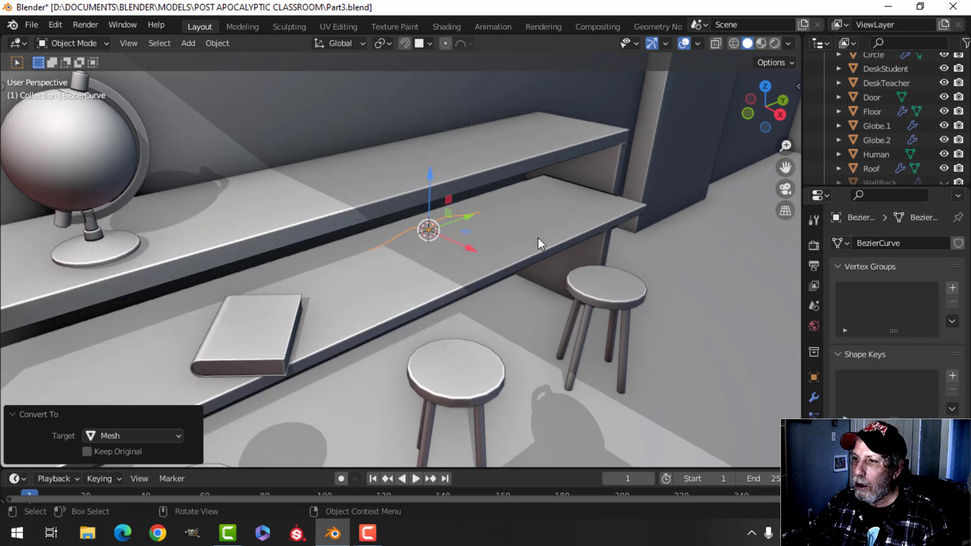
Merge all of the converted profile's vertices by distance.
key(Tab)
key(1)
scroll(538, 248, up, 5)
key(a)
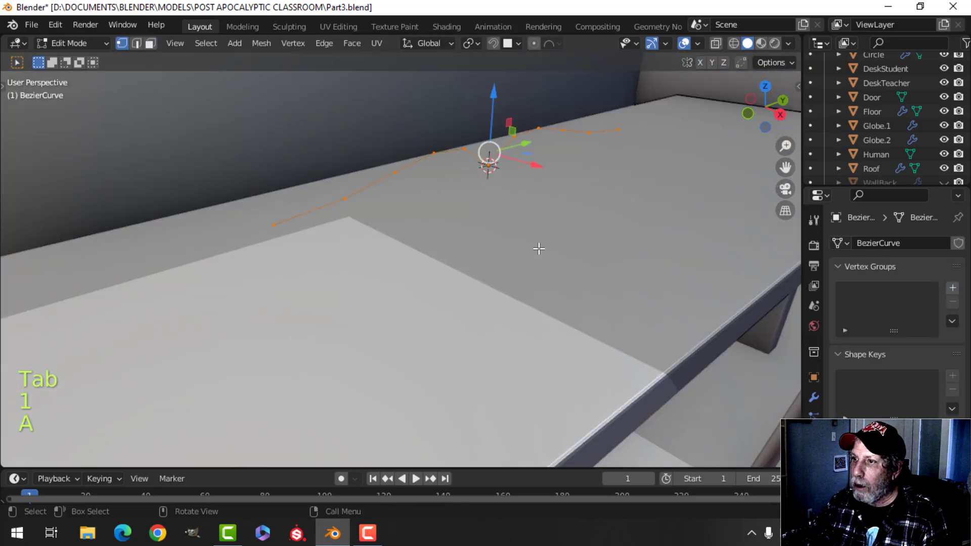
middle_drag(539, 247, 512, 241)
key(alt+a)
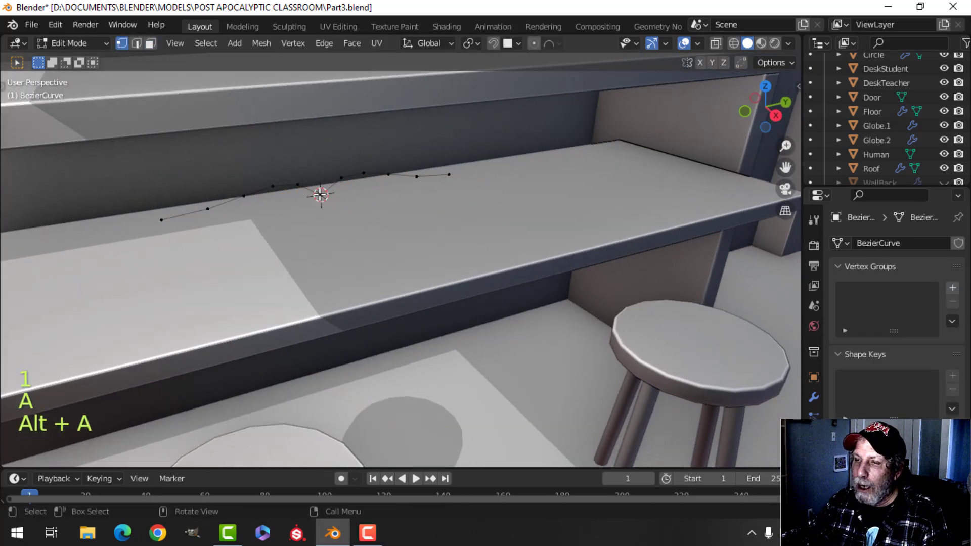
key(a)
key(m)
click(389, 213)
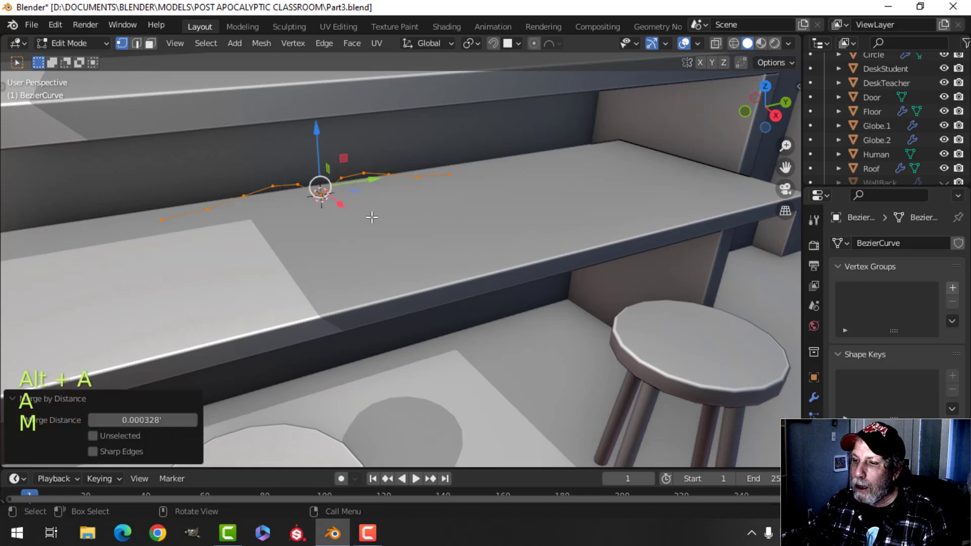
key(a)
Extrude the whole wavy profile along X toward the shelf's front edge to form the page surface.
scroll(344, 235, down, 5)
shift+middle_drag(344, 235, 370, 281)
key(e)
right_click(427, 279)
key(e)
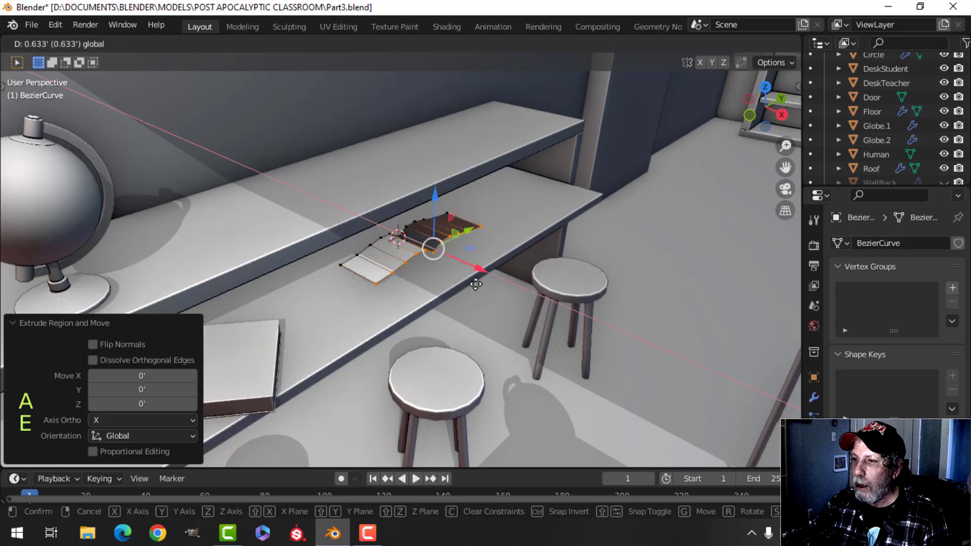
click(507, 301)
Recalculate the page surface's normals to face outside.
key(a)
middle_drag(508, 301, 415, 269)
key(alt+n)
click(527, 275)
scroll(466, 268, up, 3)
scroll(415, 269, up, 2)
shift+middle_drag(349, 239, 423, 281)
scroll(423, 282, down, 5)
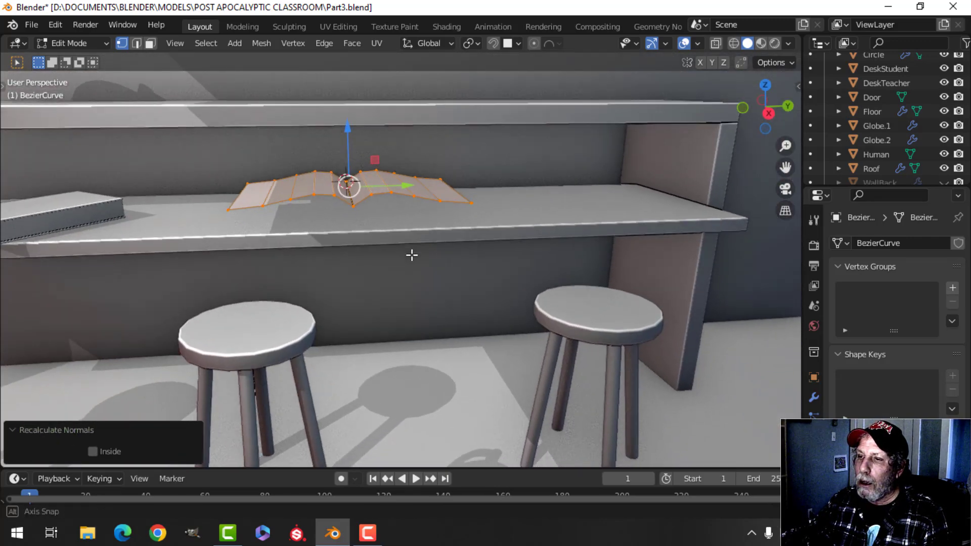
Extrude the page surface downward about 0.176' along Z to give the open book thickness.
key(e)
key(g)
key(z)
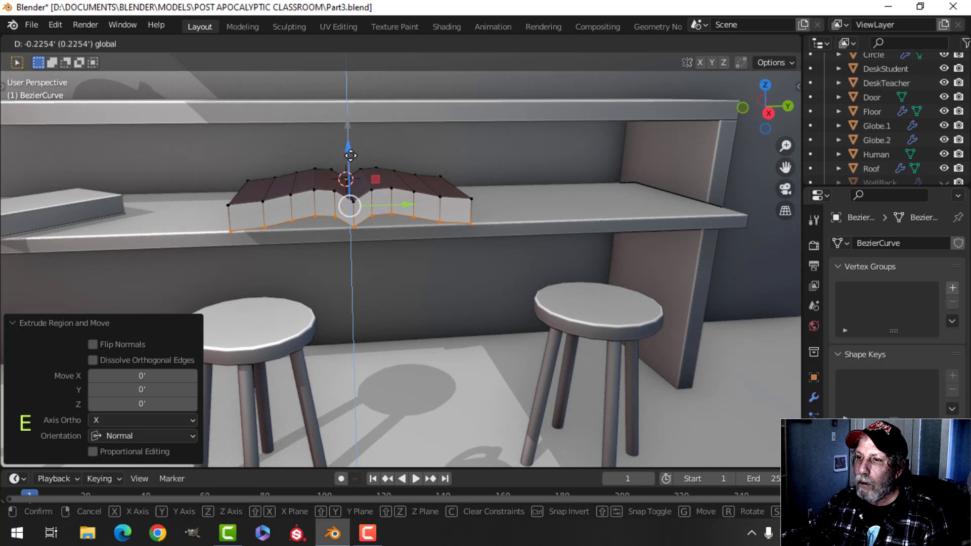
click(350, 151)
Flatten the book's underside along Z and raise it slightly.
key(s)
key(z)
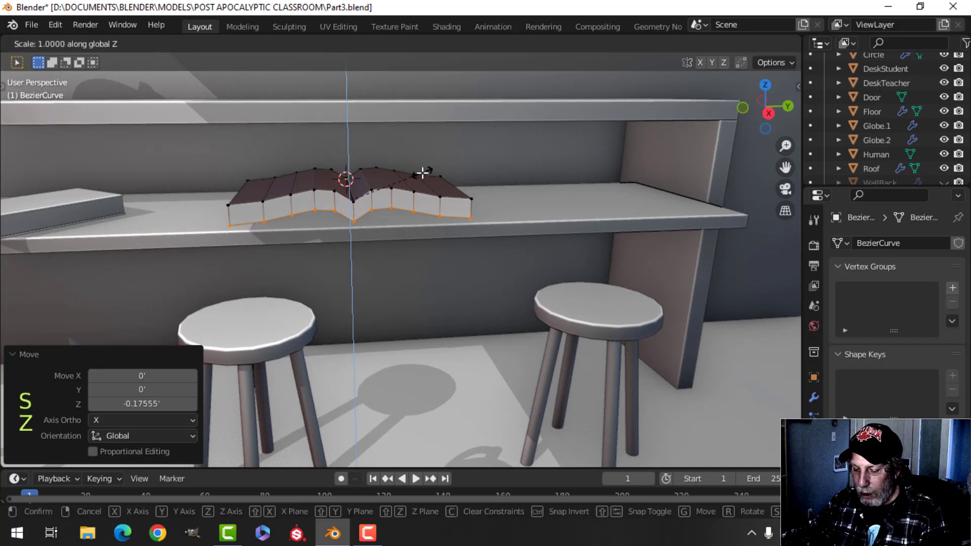
click(410, 166)
drag(357, 145, 353, 138)
Recalculate the normals of the entire open book, then return to Object Mode with nothing selected.
key(a)
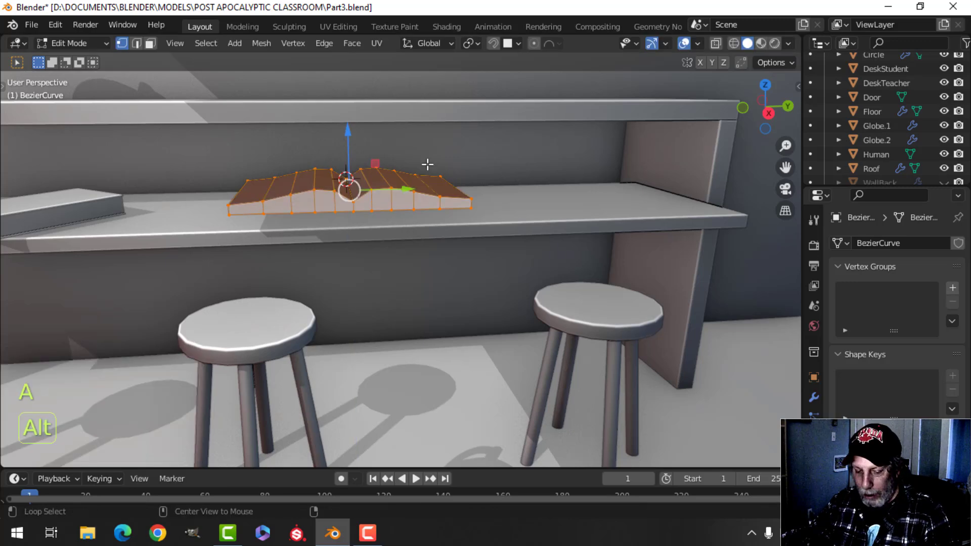
key(alt+n)
click(427, 164)
key(Tab)
key(alt+a)
Scale all of the open book's geometry slightly narrower along Y.
middle_drag(401, 205, 390, 229)
scroll(394, 248, down, 2)
click(397, 258)
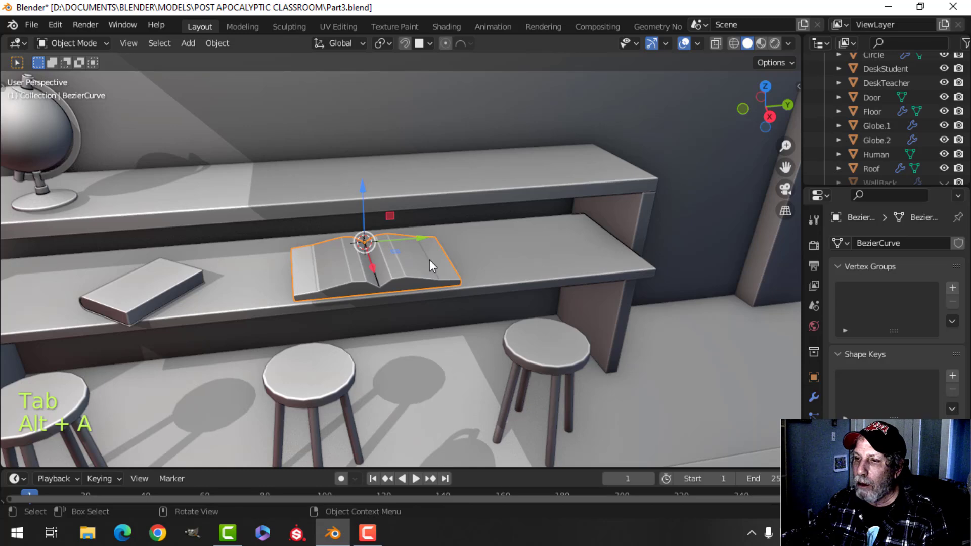
key(Tab)
key(a)
shift+middle_drag(429, 259, 445, 269)
key(s)
key(y)
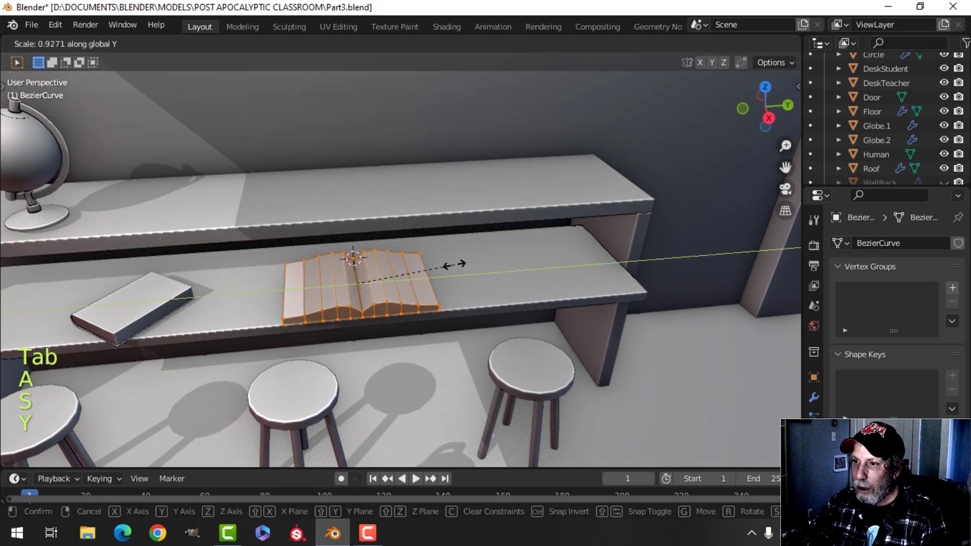
click(447, 263)
key(Tab)
Isolate the open book in local view, add a level 2 subdivision surface and shade it smooth.
middle_drag(389, 269, 408, 237)
key(slash)
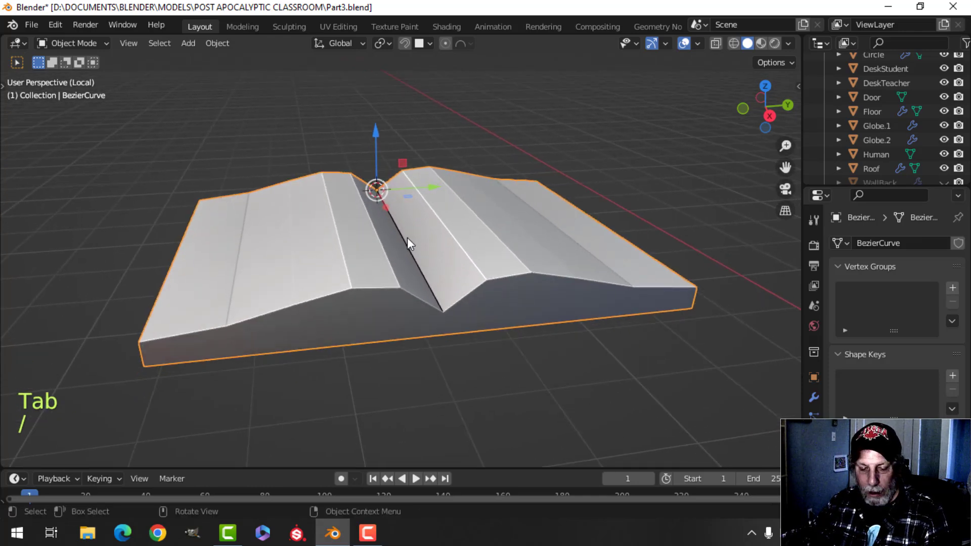
key(ctrl+2)
right_click(376, 200)
click(377, 201)
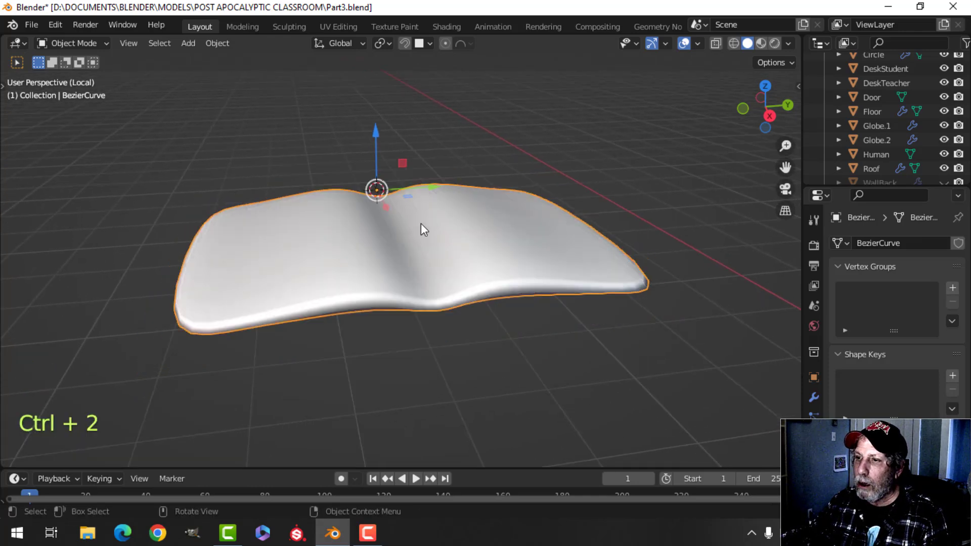
key(alt+a)
Add a loop cut close to each side edge of the book, with slide factors -0.782 and -0.810.
middle_drag(420, 223, 447, 262)
key(Tab)
middle_drag(271, 280, 254, 396)
key(ctrl+r)
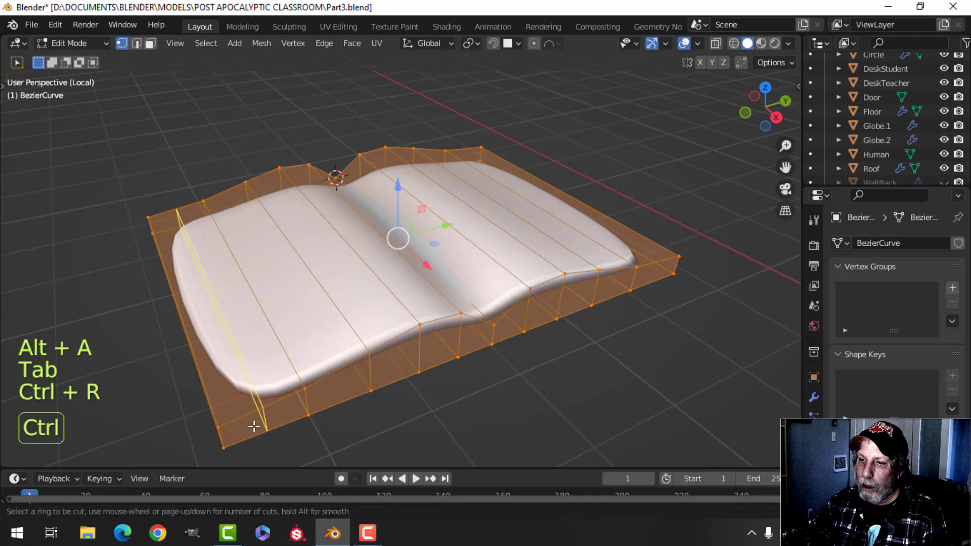
click(250, 426)
click(222, 439)
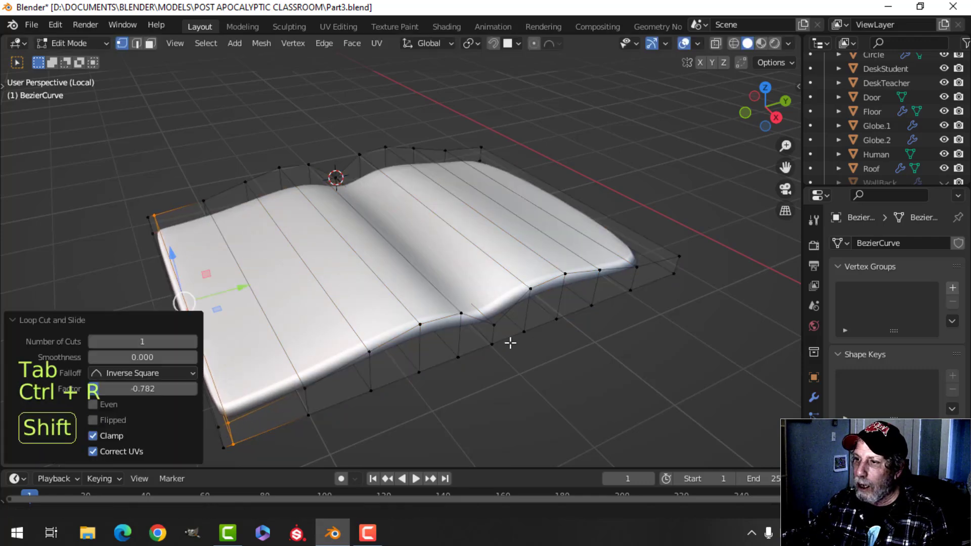
middle_drag(510, 343, 410, 349)
key(ctrl+r)
click(556, 355)
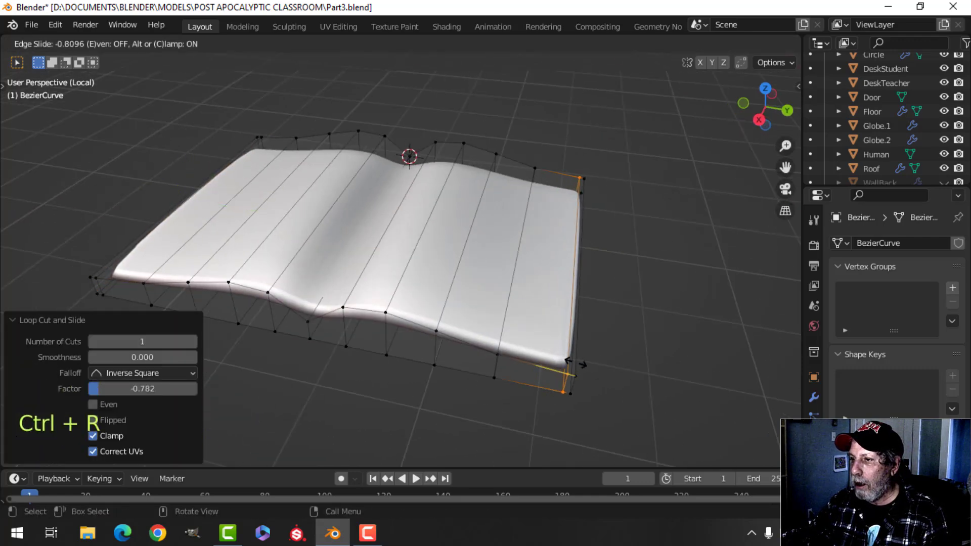
click(575, 364)
Add horizontal loop cuts around the book near its upper and lower edges, with slide factors 0.787 and -0.945.
middle_drag(575, 363, 538, 316)
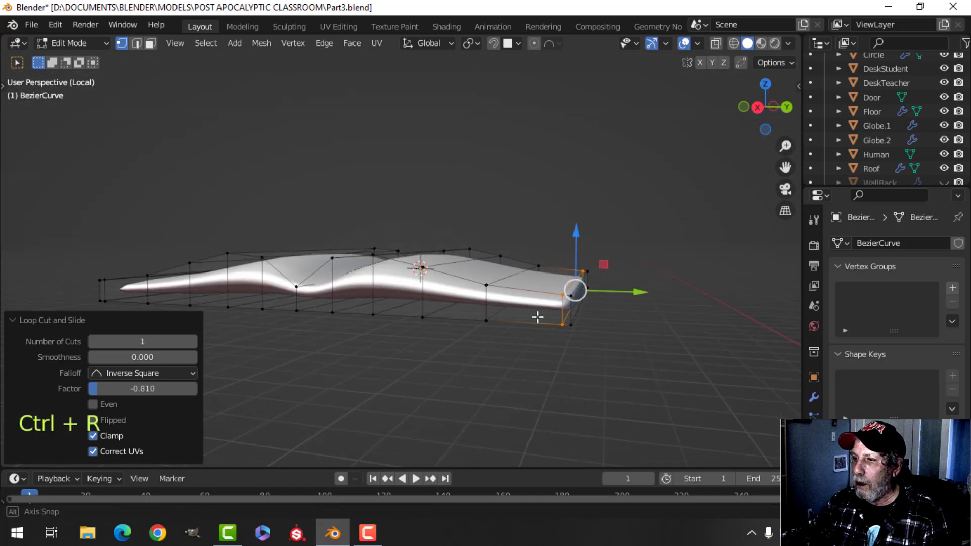
key(ctrl+r)
click(564, 307)
click(563, 300)
key(ctrl+r)
click(559, 307)
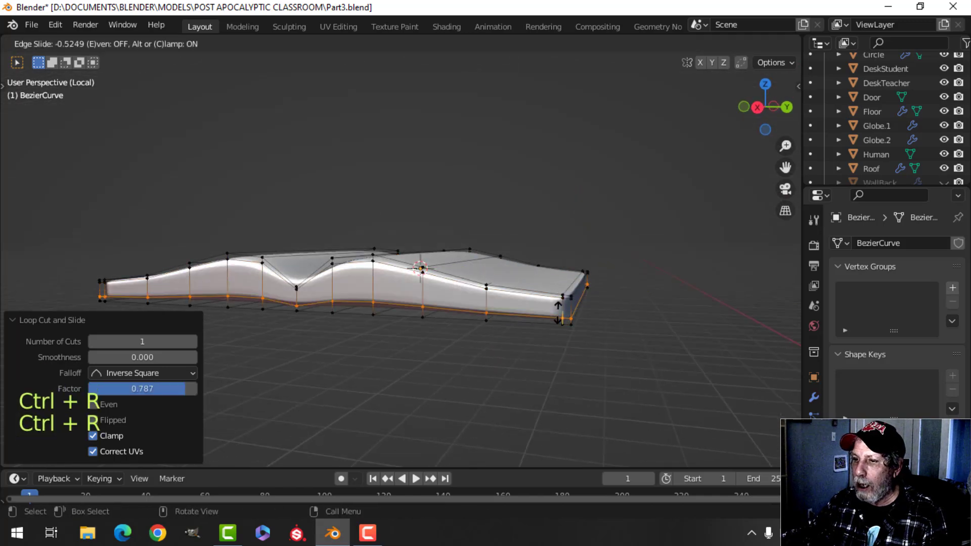
click(560, 318)
Bevel a centered loop cut with one segment into two loops near the book's front and back edges, and leave local view.
middle_drag(590, 310, 475, 331)
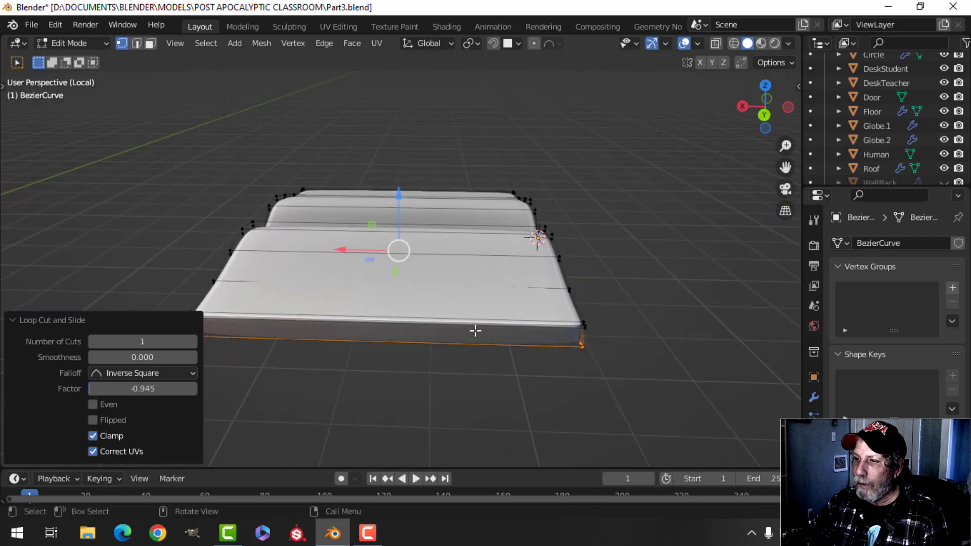
key(ctrl+r)
click(423, 326)
right_click(471, 328)
key(ctrl+b)
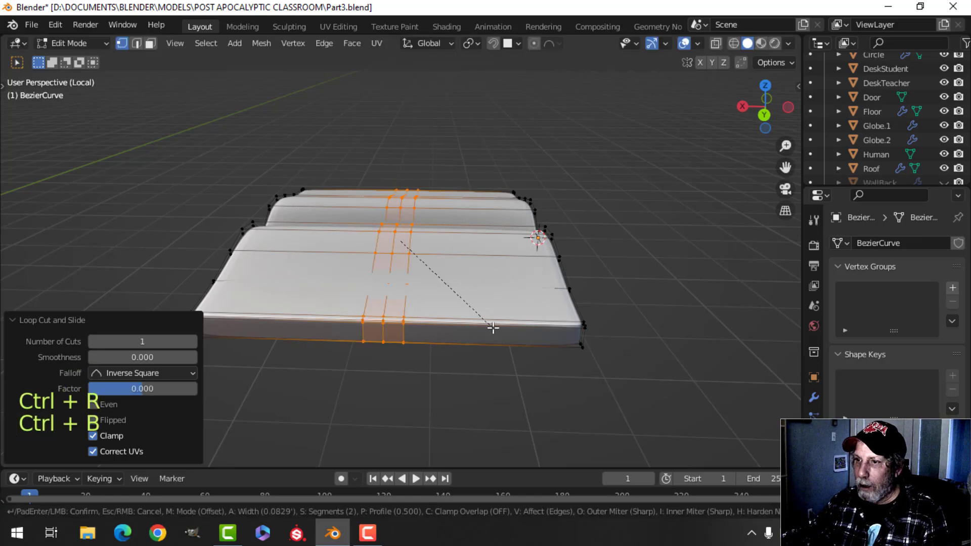
scroll(501, 328, down, 1)
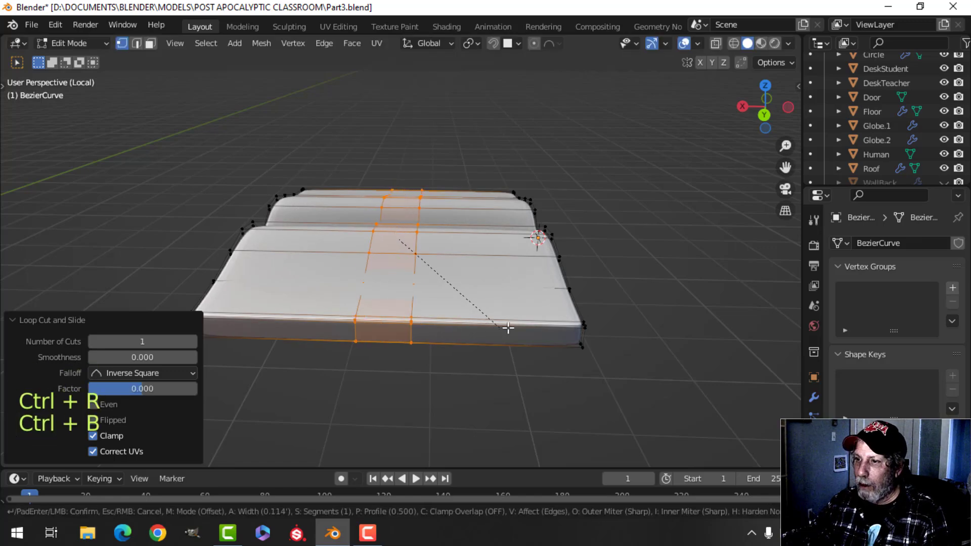
click(629, 330)
key(Tab)
middle_drag(443, 271, 426, 296)
key(alt+a)
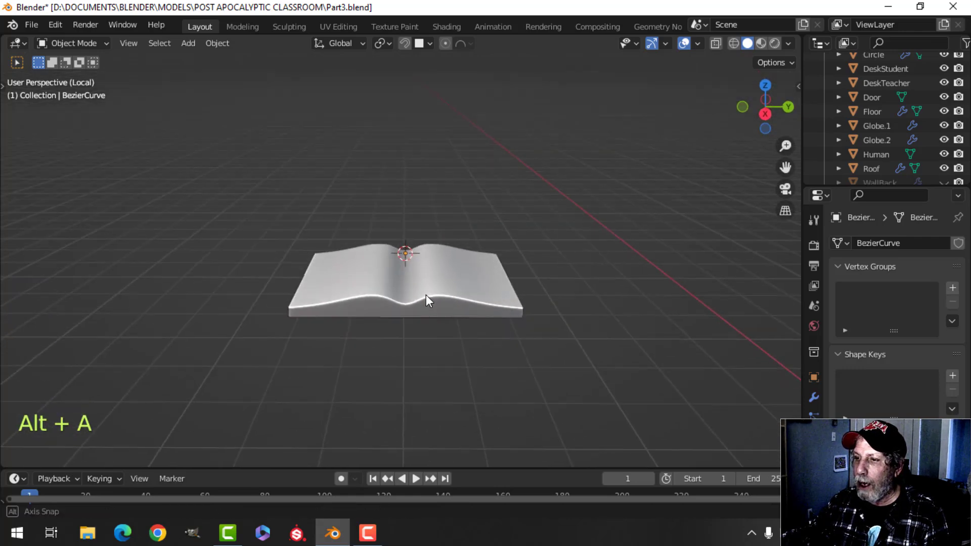
key(KP_Divide)
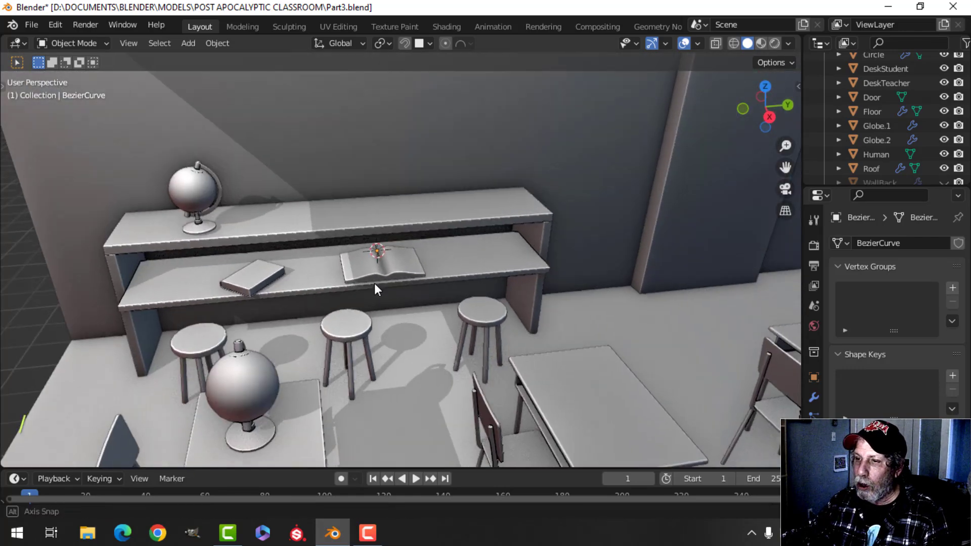
Scale all of the open book's geometry uniformly to fit the lower shelf.
key(Tab)
key(a)
scroll(410, 267, up, 5)
key(s)
click(449, 266)
Move the open book's geometry about 0.6' along Y and slightly back along X, then return to Object Mode.
middle_drag(439, 271, 351, 272)
drag(200, 255, 217, 241)
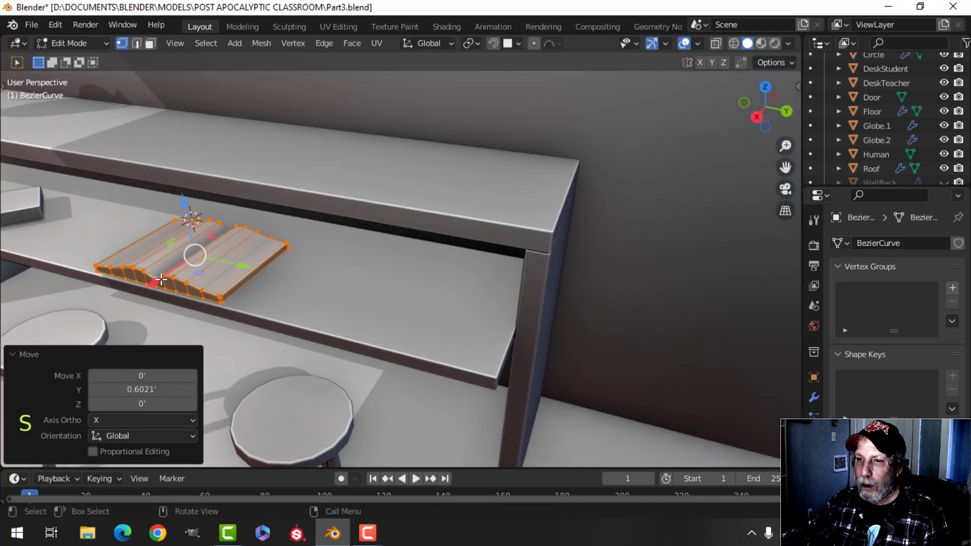
drag(161, 279, 178, 268)
key(Tab)
scroll(244, 273, down, 7)
key(alt+a)
Rotate all of the open book's geometry about 17° around the global Z axis, then return to Object Mode and deselect.
middle_drag(279, 282, 392, 280)
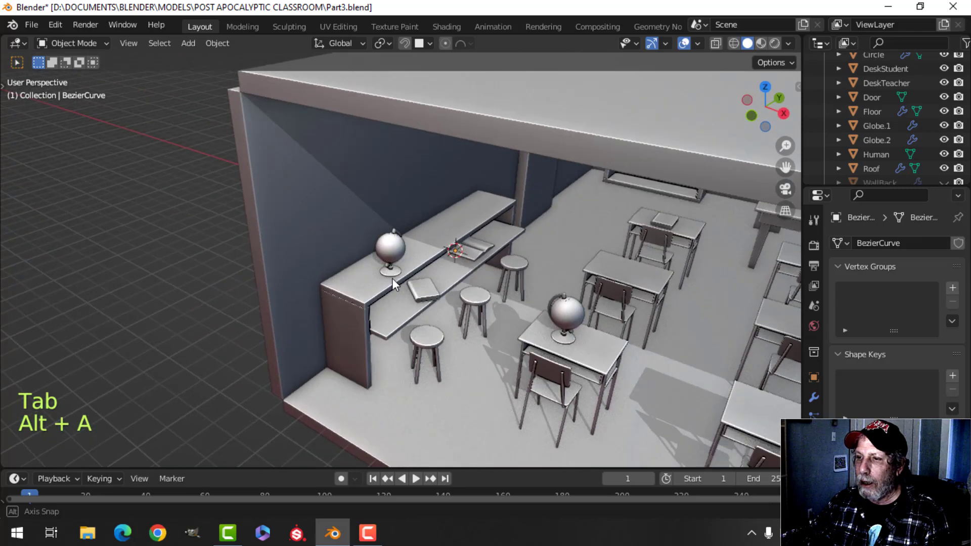
scroll(432, 269, up, 3)
shift+middle_drag(546, 253, 414, 262)
click(418, 259)
key(Tab)
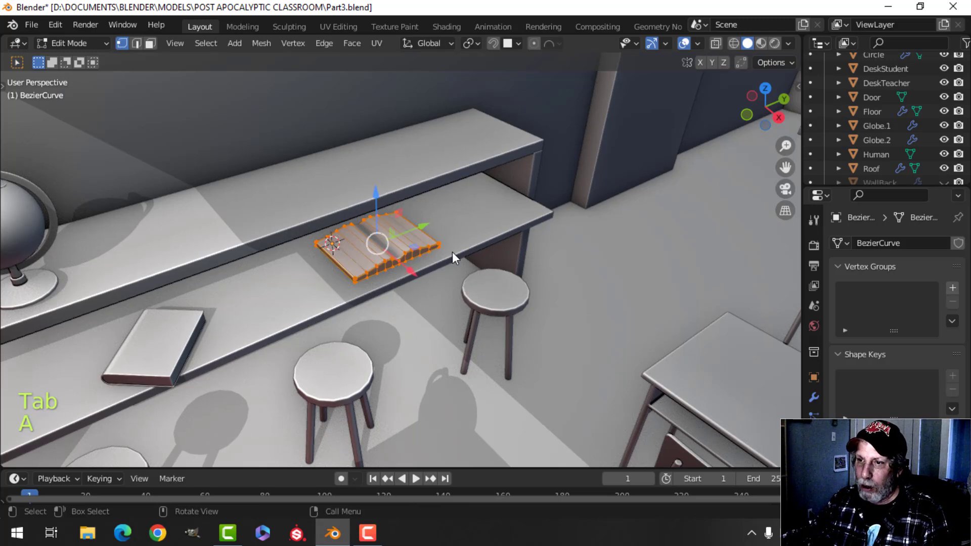
key(r)
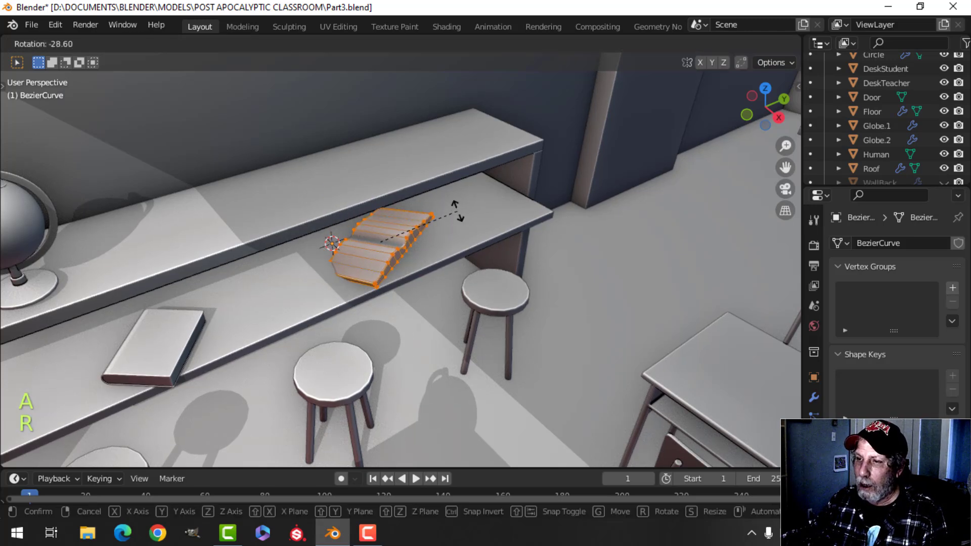
key(Escape)
key(r)
key(z)
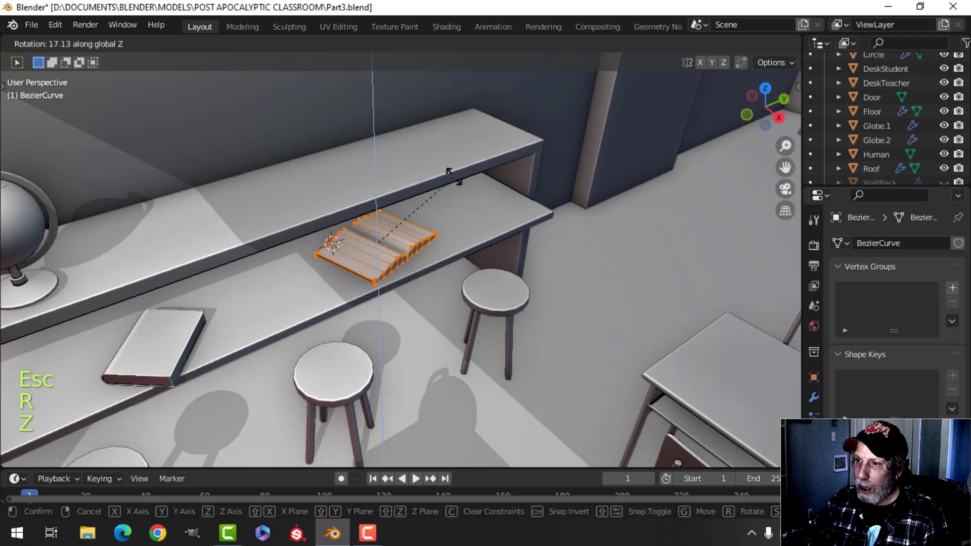
click(452, 174)
key(Tab)
scroll(472, 202, down, 5)
key(alt+a)
Move the open book along the Y axis toward the far end of the lower shelf and deselect it.
mouse_move(441, 230)
middle_down()
mouse_move(448, 224)
mouse_move(464, 242)
mouse_move(454, 239)
middle_up()
scroll(435, 233, up, 2)
click(447, 238)
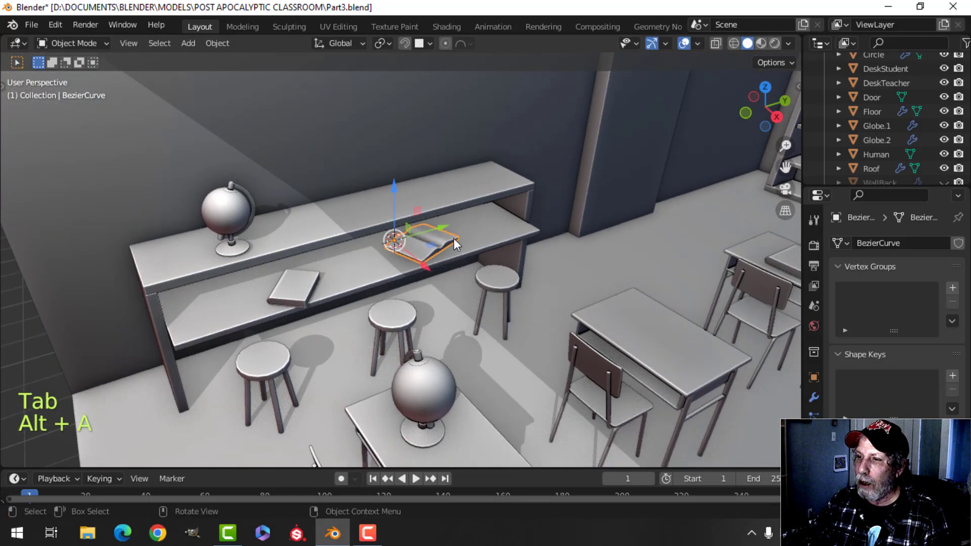
drag(449, 227, 496, 212)
scroll(506, 258, up, 4)
key(alt+a)
Lower the open book along the Z axis so it rests on the lower shelf, and deselect it.
middle_drag(473, 268, 438, 214)
scroll(439, 243, up, 3)
click(415, 176)
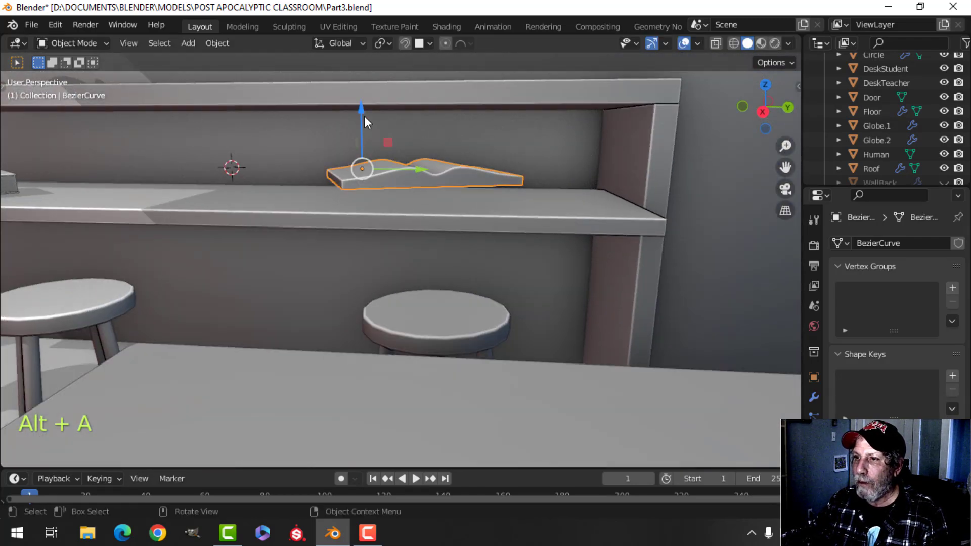
ctrl+drag(364, 116, 319, 199)
middle_drag(320, 200, 479, 308)
drag(479, 310, 465, 293)
key(alt+a)
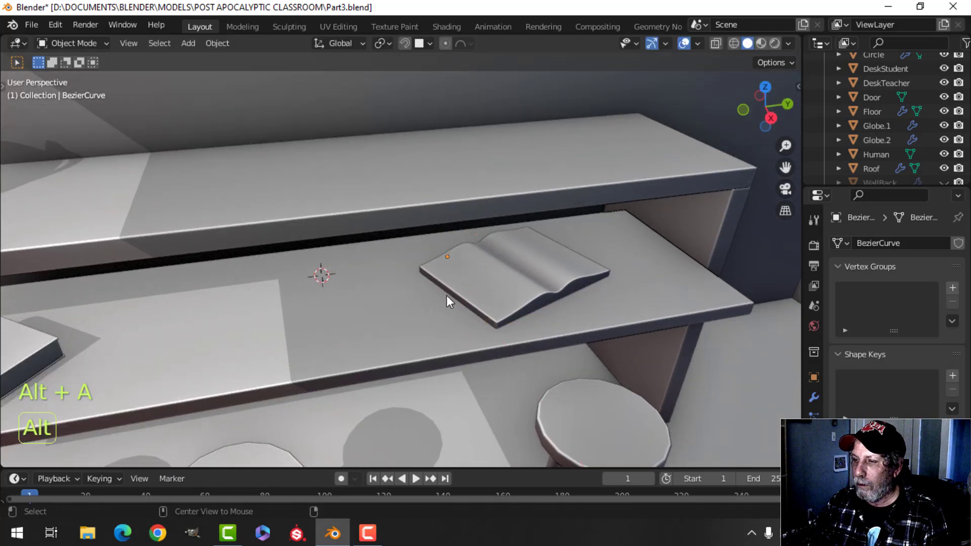
Move the closed book on the lower shelf about -0.37' along the X axis.
scroll(438, 294, down, 5)
middle_drag(436, 293, 412, 272)
scroll(442, 282, down, 3)
scroll(423, 272, up, 3)
scroll(413, 272, down, 2)
shift+middle_drag(485, 277, 428, 266)
shift+middle_drag(365, 244, 298, 270)
click(312, 268)
drag(390, 248, 378, 247)
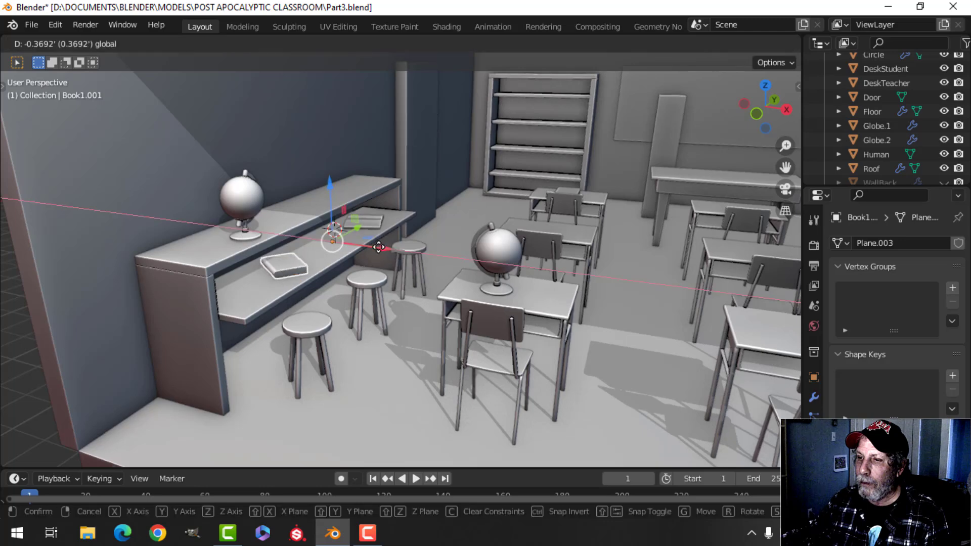
Rotate all of the closed book's geometry about 33° around the global Z axis, then return to Object Mode and deselect.
middle_drag(378, 249, 301, 267)
key(Tab)
key(a)
key(r)
key(z)
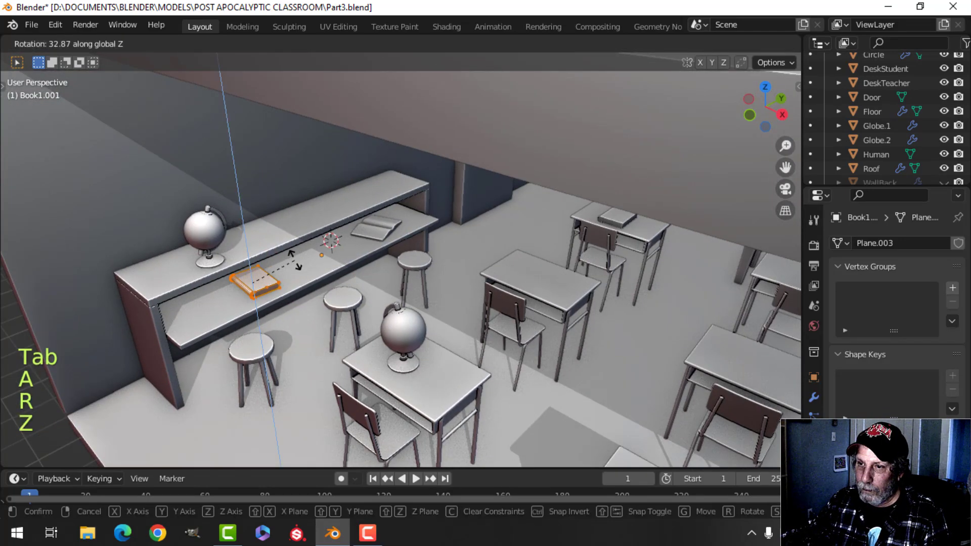
click(294, 259)
key(Tab)
key(alt+a)
Check the placement of both books on the shelf and save the Blender file.
scroll(367, 285, down, 5)
scroll(400, 262, up, 3)
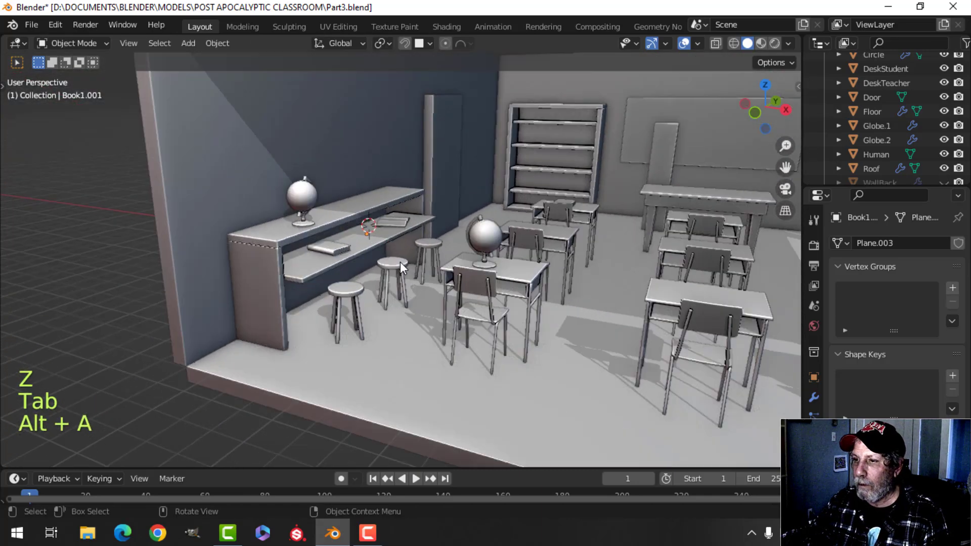
shift+middle_drag(399, 262, 351, 266)
key(ctrl+s)
Inspect the furnished classroom from several angles, hiding the viewport gizmos and overlays for a clean view.
scroll(449, 257, up, 2)
scroll(344, 263, up, 2)
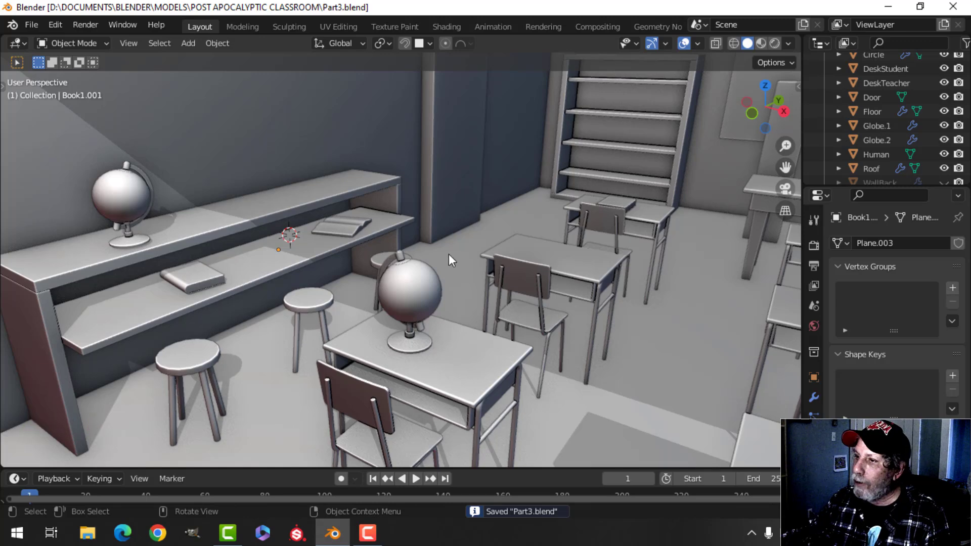
shift+middle_drag(448, 254, 383, 256)
scroll(383, 256, down, 3)
shift+middle_drag(303, 259, 338, 259)
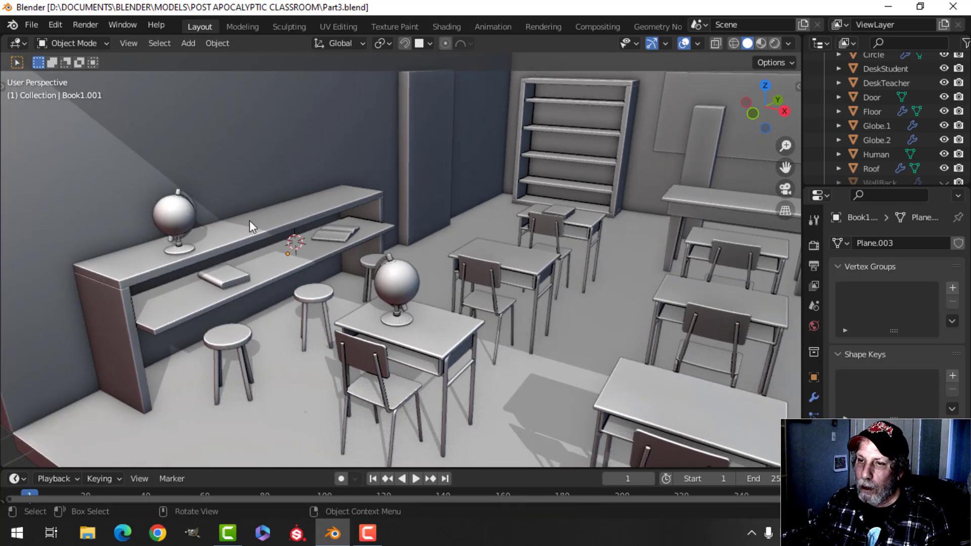
mouse_move(450, 250)
shift+middle_down()
mouse_move(439, 256)
mouse_move(448, 248)
shift+middle_up()
scroll(447, 248, down, 2)
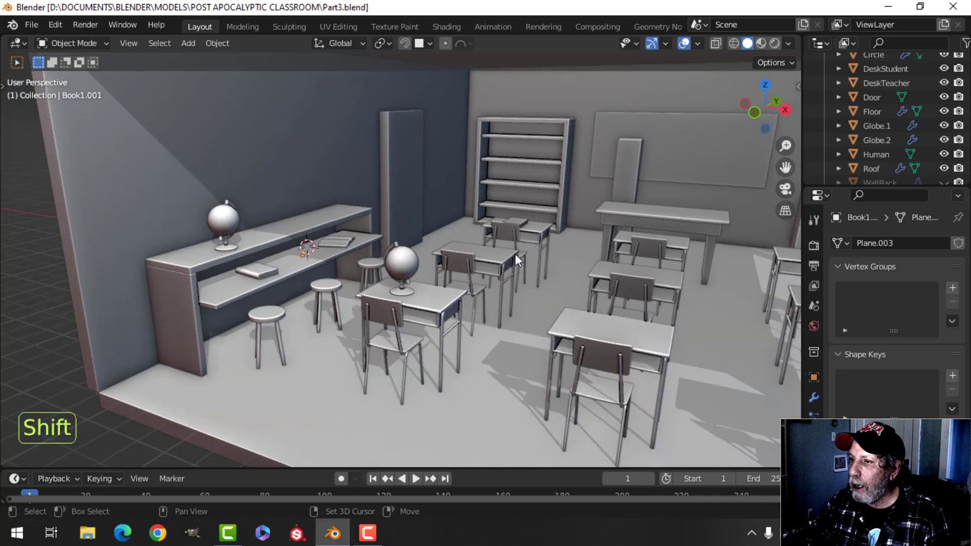
shift+middle_drag(515, 254, 440, 232)
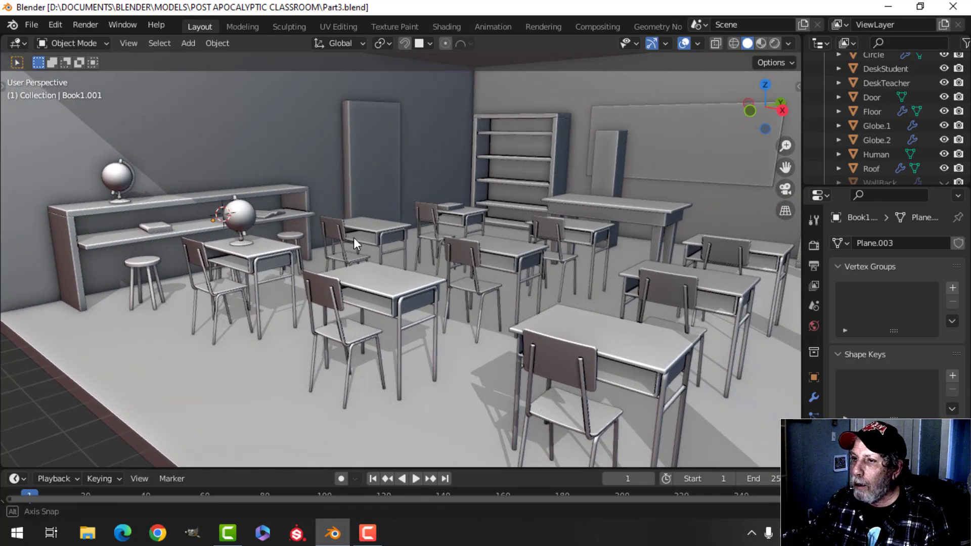
middle_drag(353, 237, 636, 86)
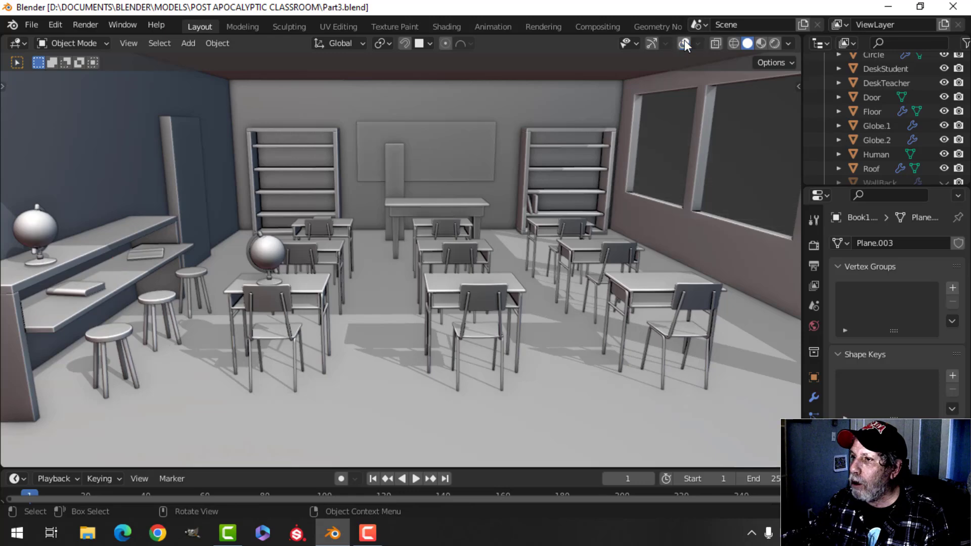
scroll(482, 221, up, 3)
middle_drag(482, 222, 528, 216)
scroll(509, 222, down, 2)
shift+middle_drag(462, 215, 508, 213)
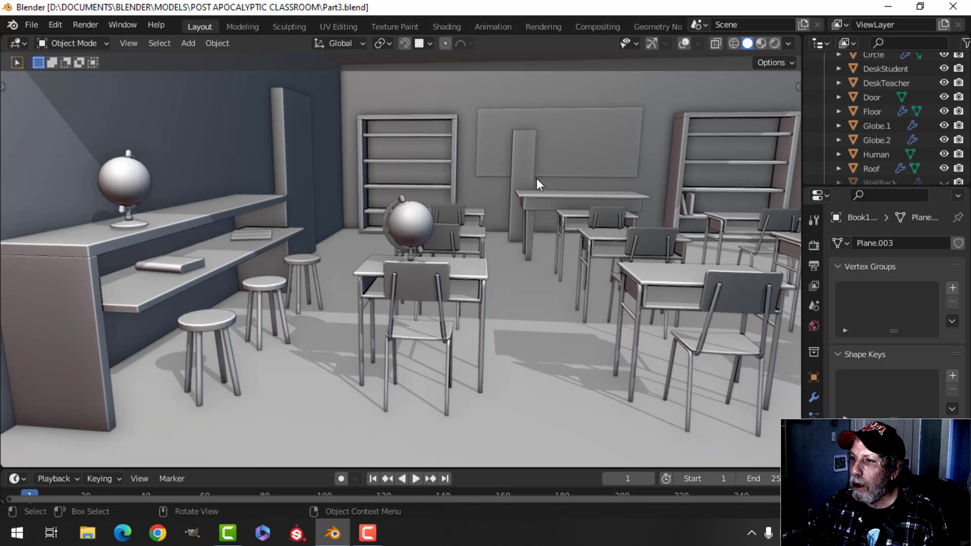
shift+middle_drag(560, 181, 528, 186)
middle_drag(357, 213, 450, 204)
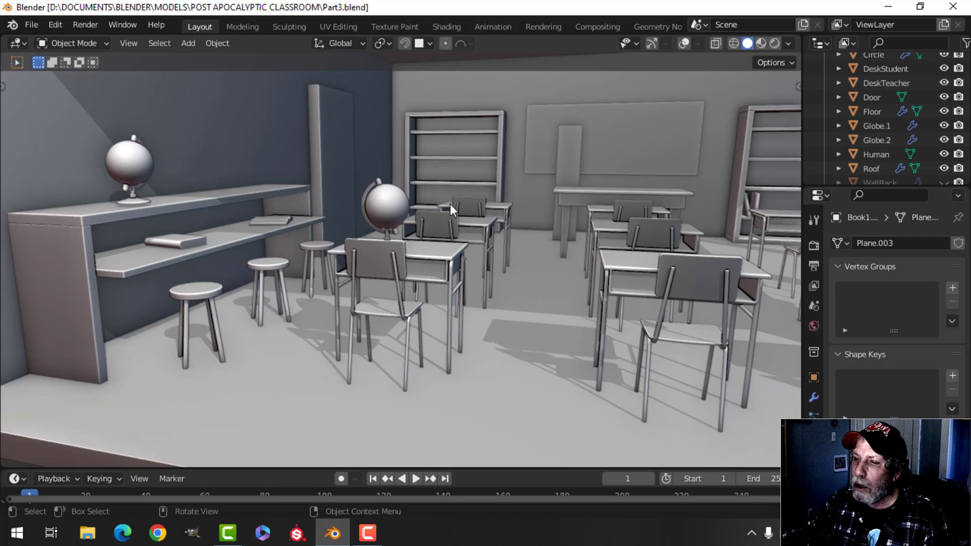